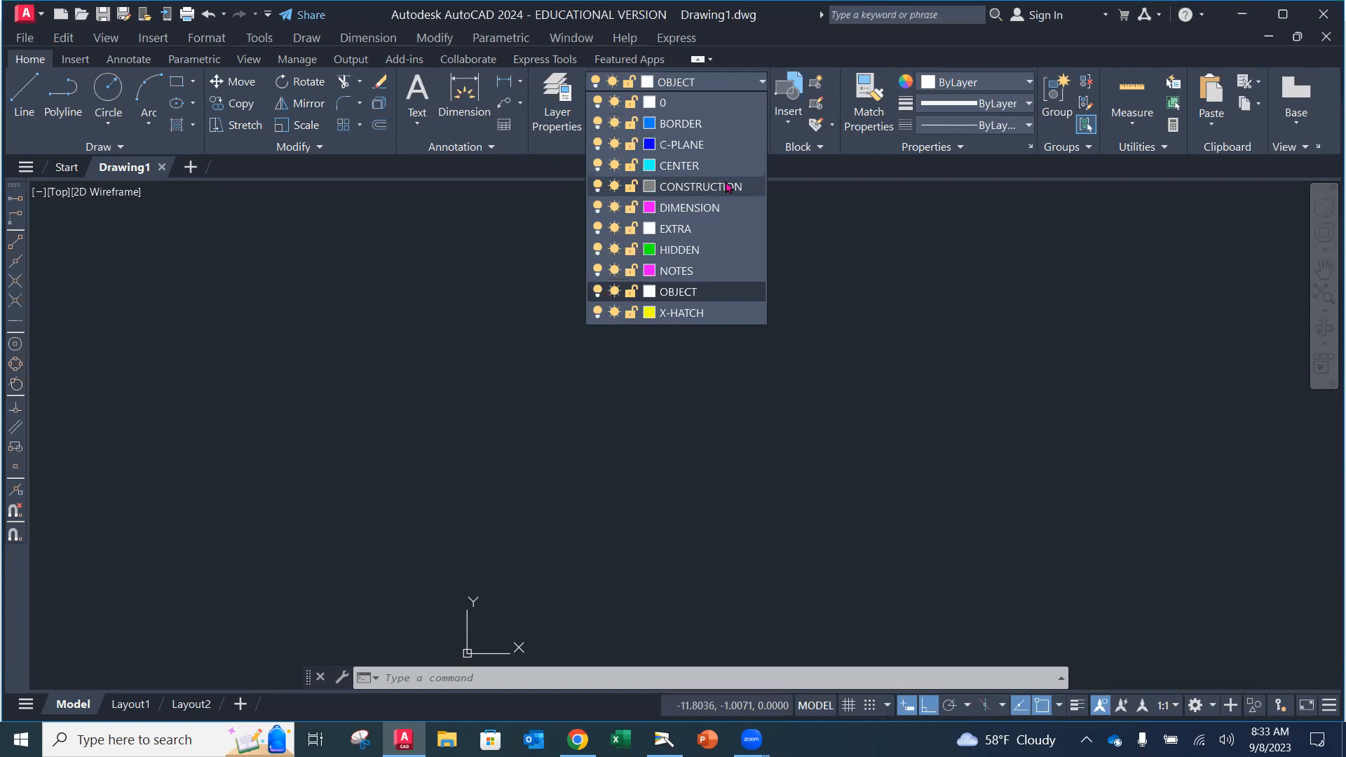
Step: Switch the current layer from OBJECT to CONSTRUCTION using the Layer dropdown
left_click(710, 188)
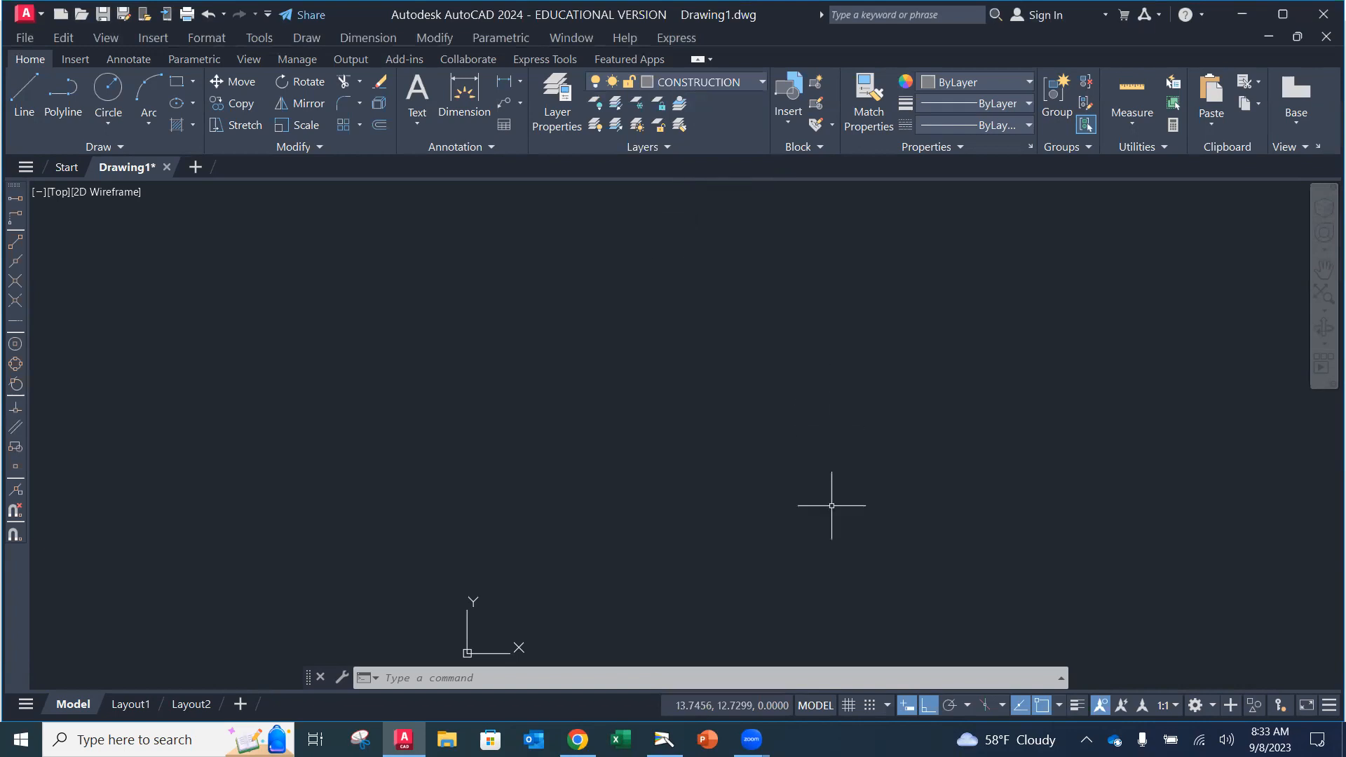
Step: Turn on grid and snap, confirming 0.5000 snap and grid spacing in Drafting Settings
left_click(849, 705)
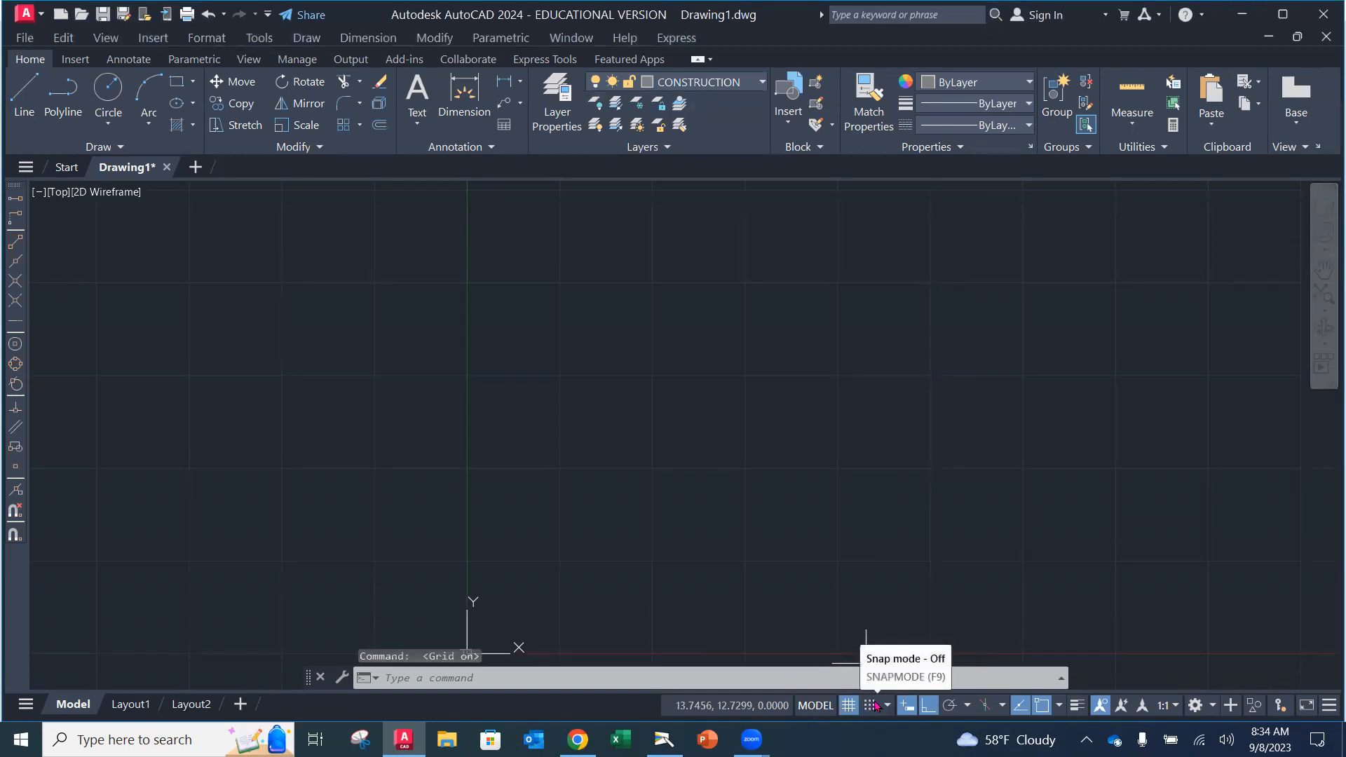
left_click(871, 705)
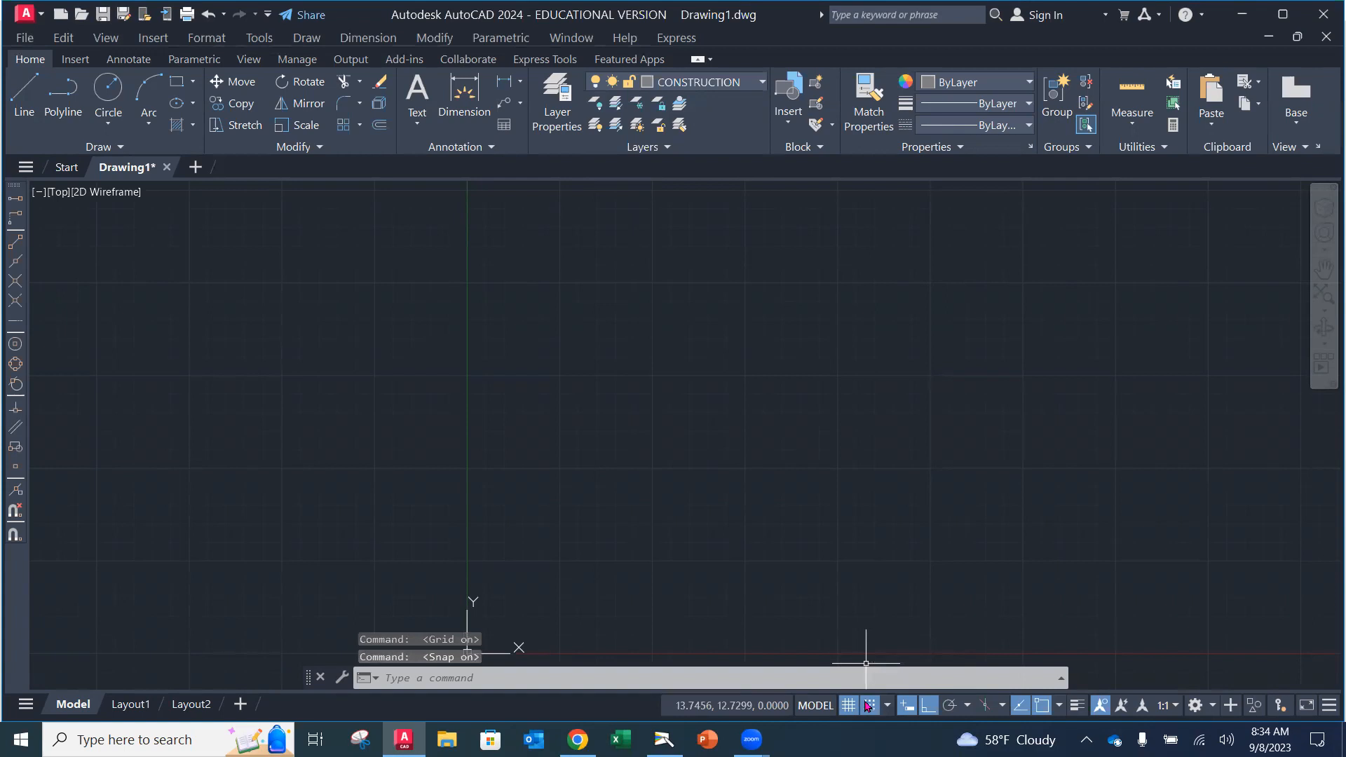
left_click(887, 706)
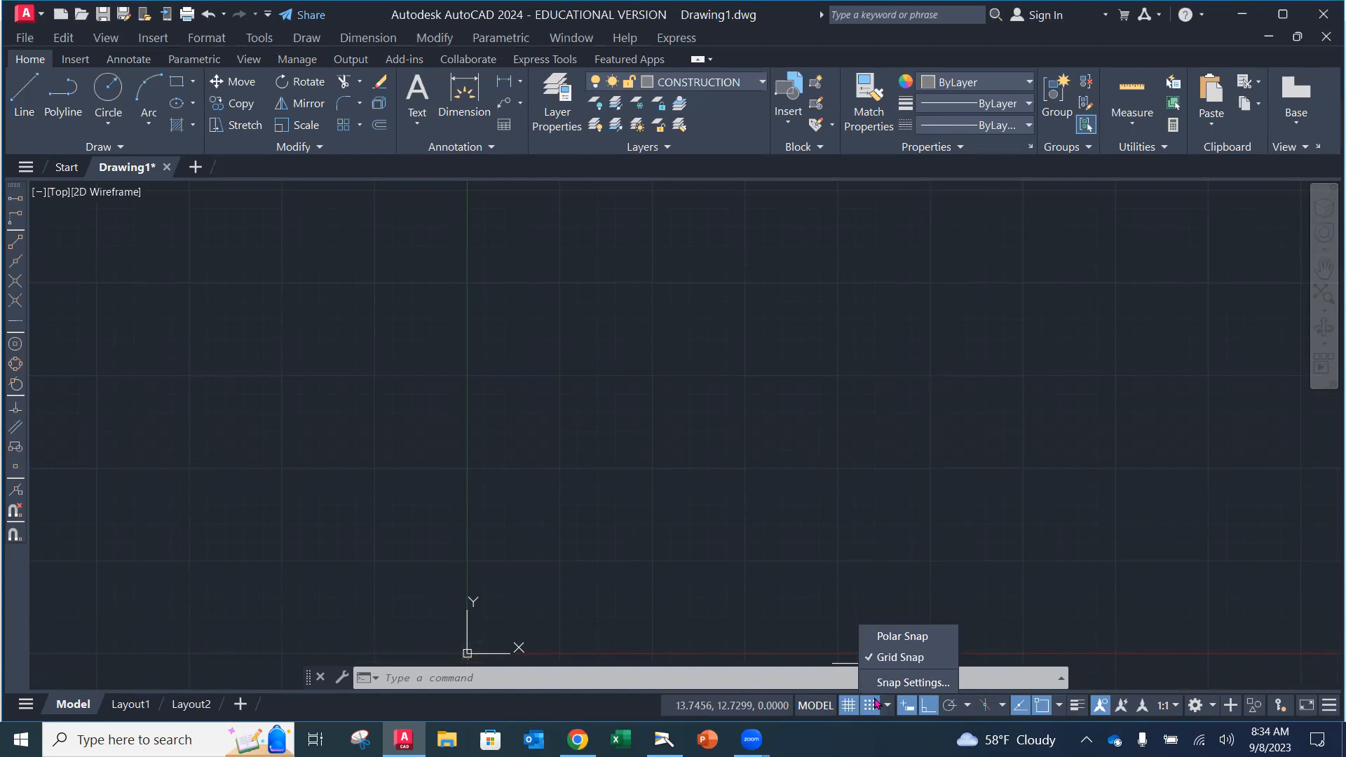
left_click(911, 682)
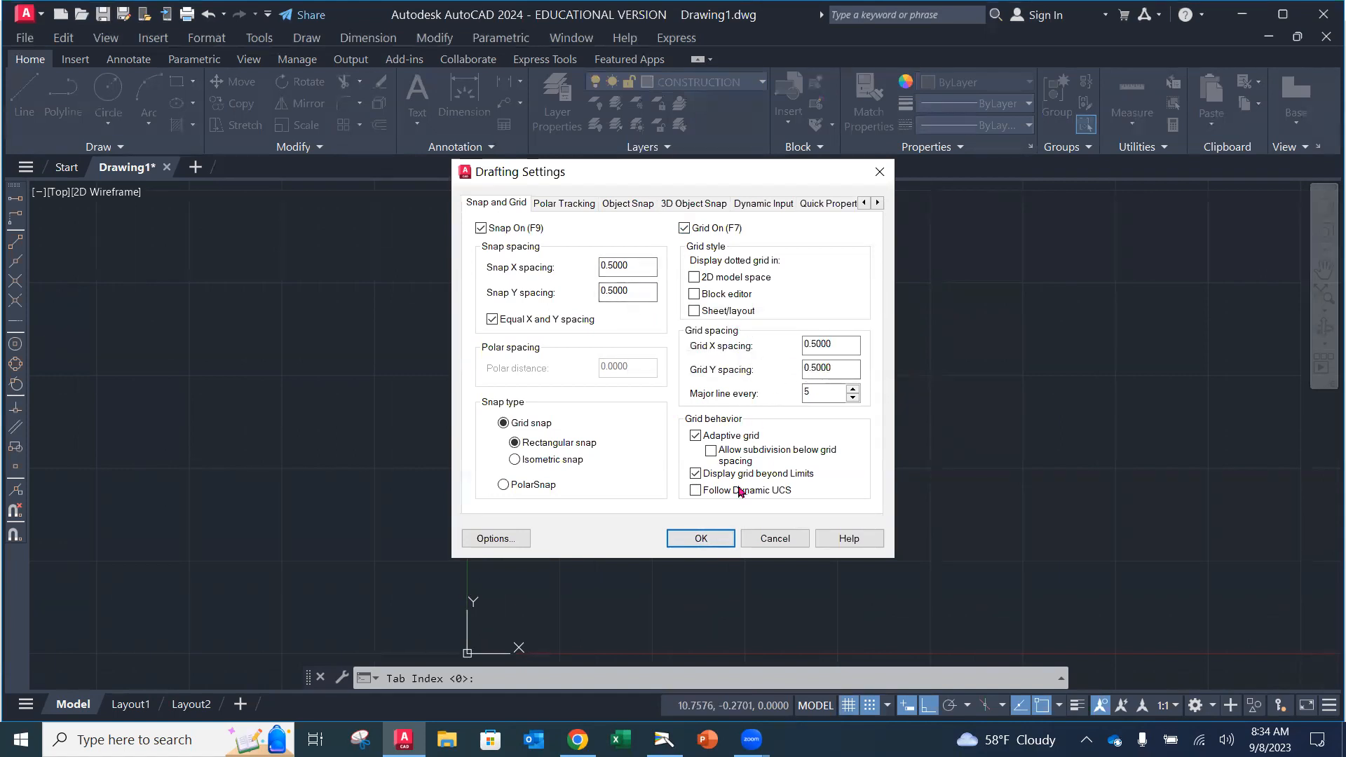
left_click(720, 544)
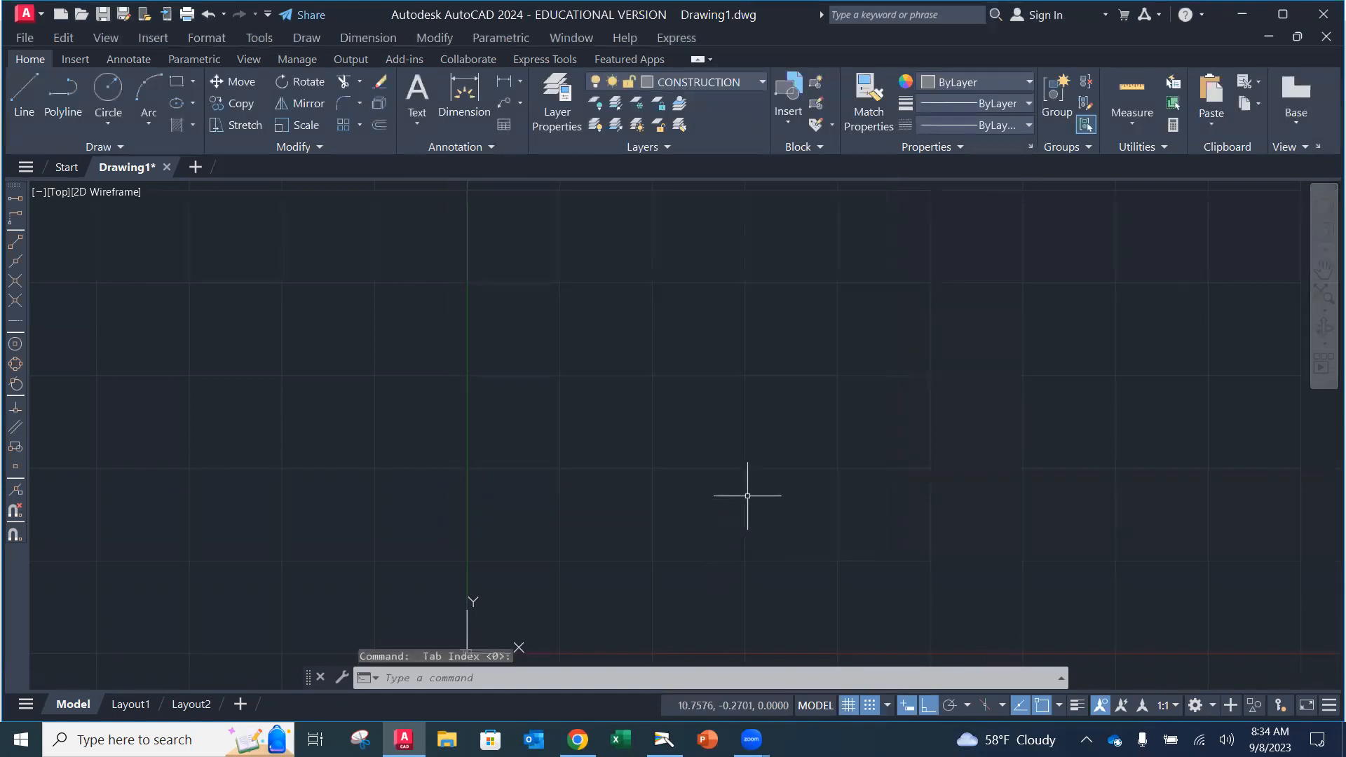
Step: Pan the origin leftward and start the XLINE construction line tool from the Draw panel
mouse_move(760, 502)
middle_mouse_down()
mouse_move(559, 349)
mouse_move(538, 376)
mouse_move(582, 398)
middle_mouse_up()
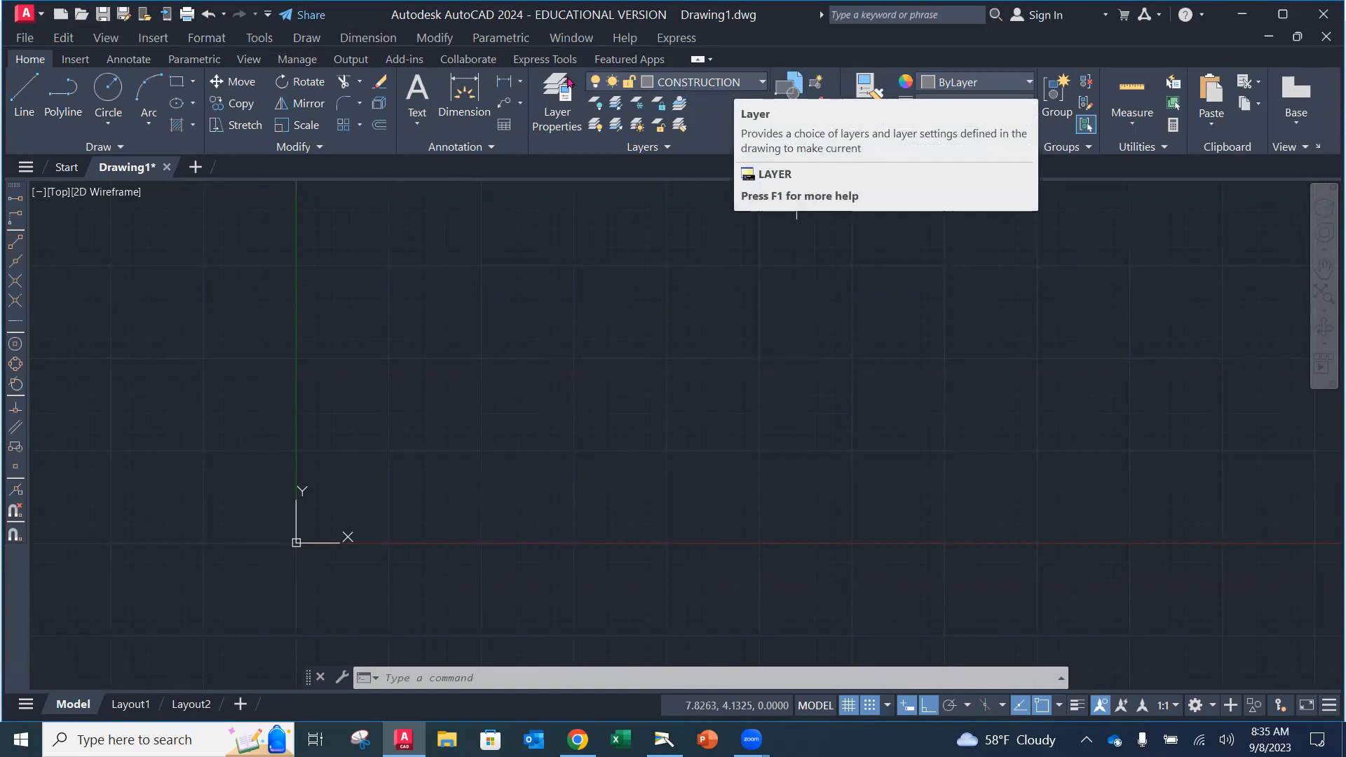
left_click(98, 147)
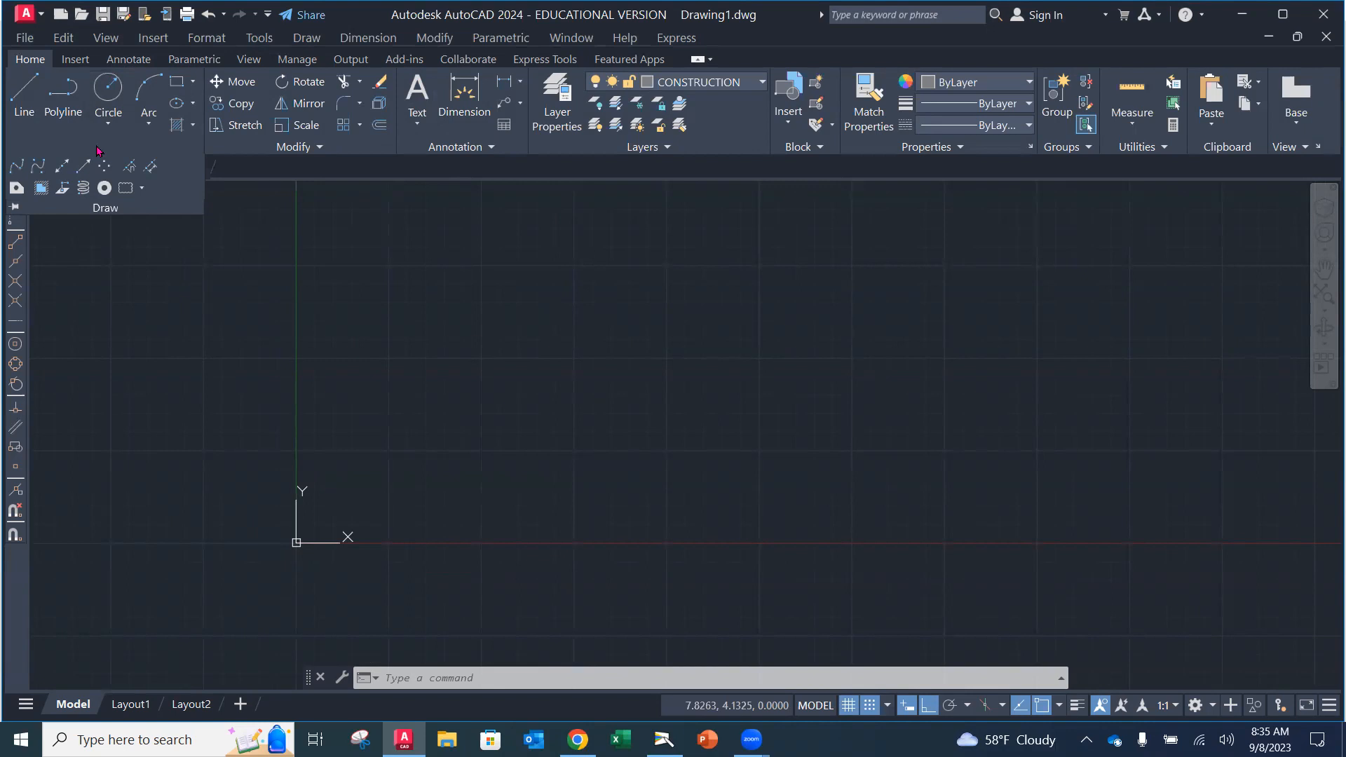
left_click(62, 167)
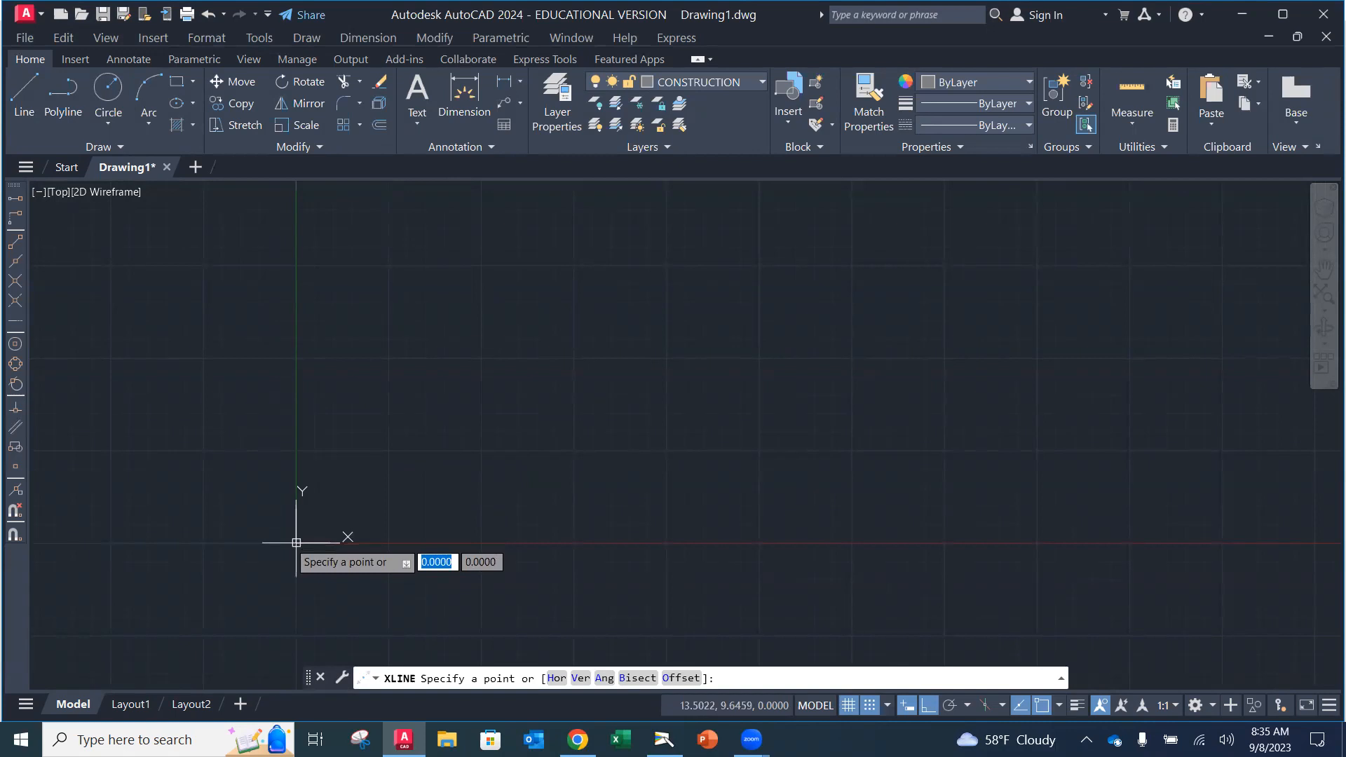
Step: Draw horizontal and vertical construction lines through the 0,0 origin
type("0,0")
key("Return")
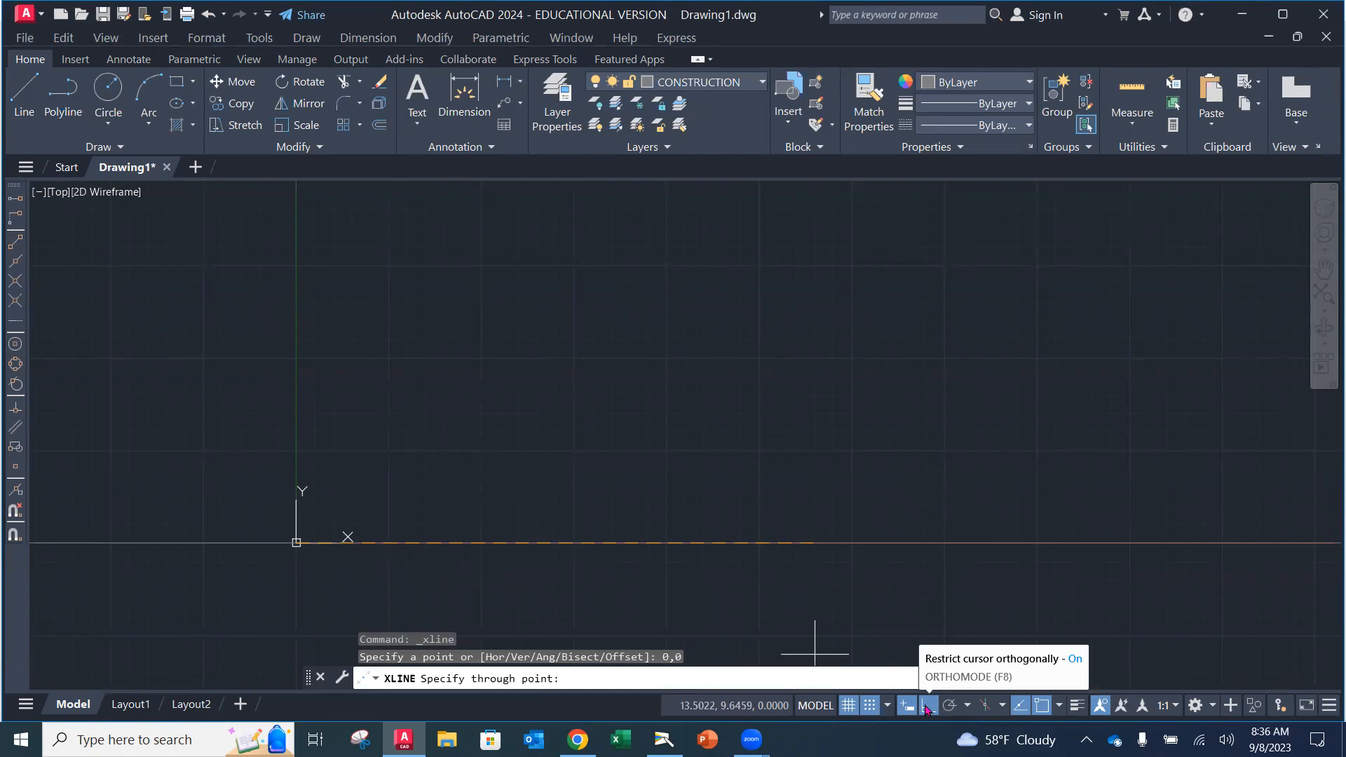
left_click(444, 542)
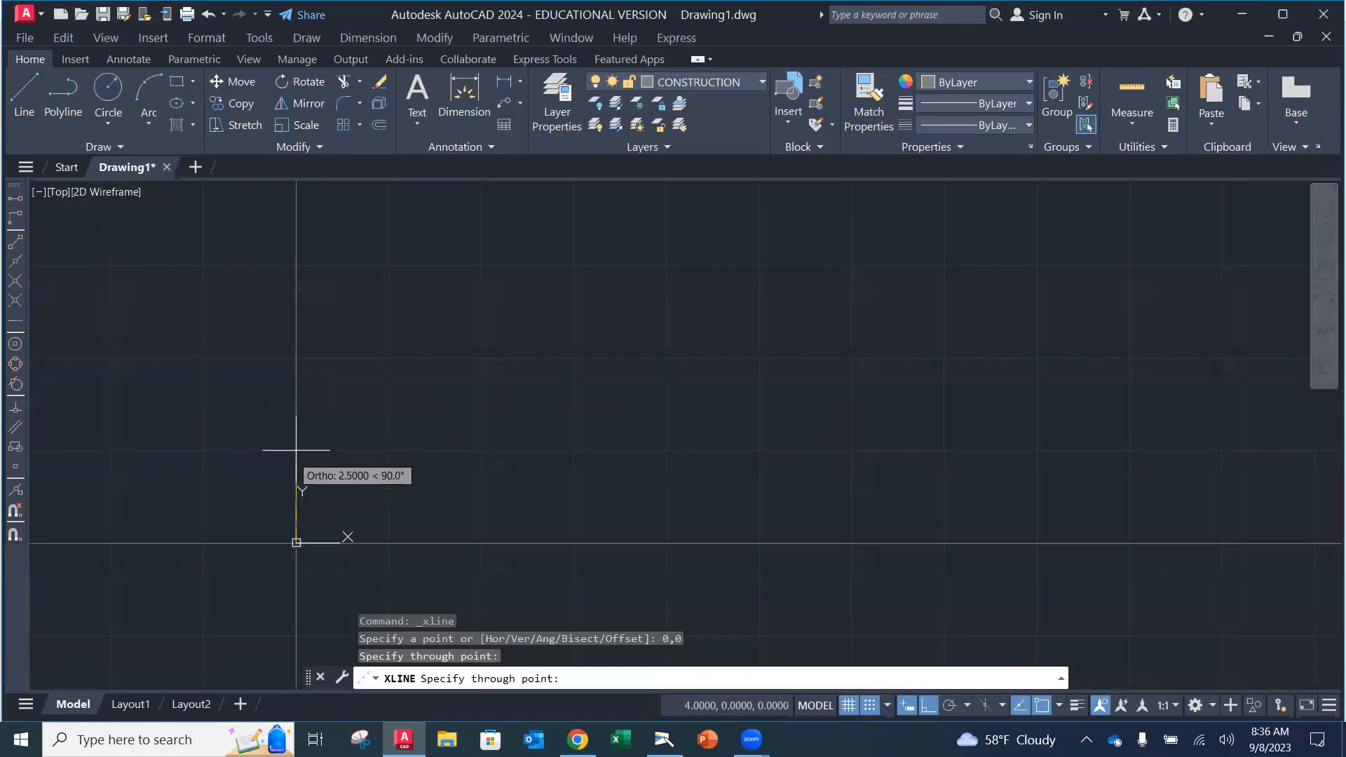
left_click(295, 413)
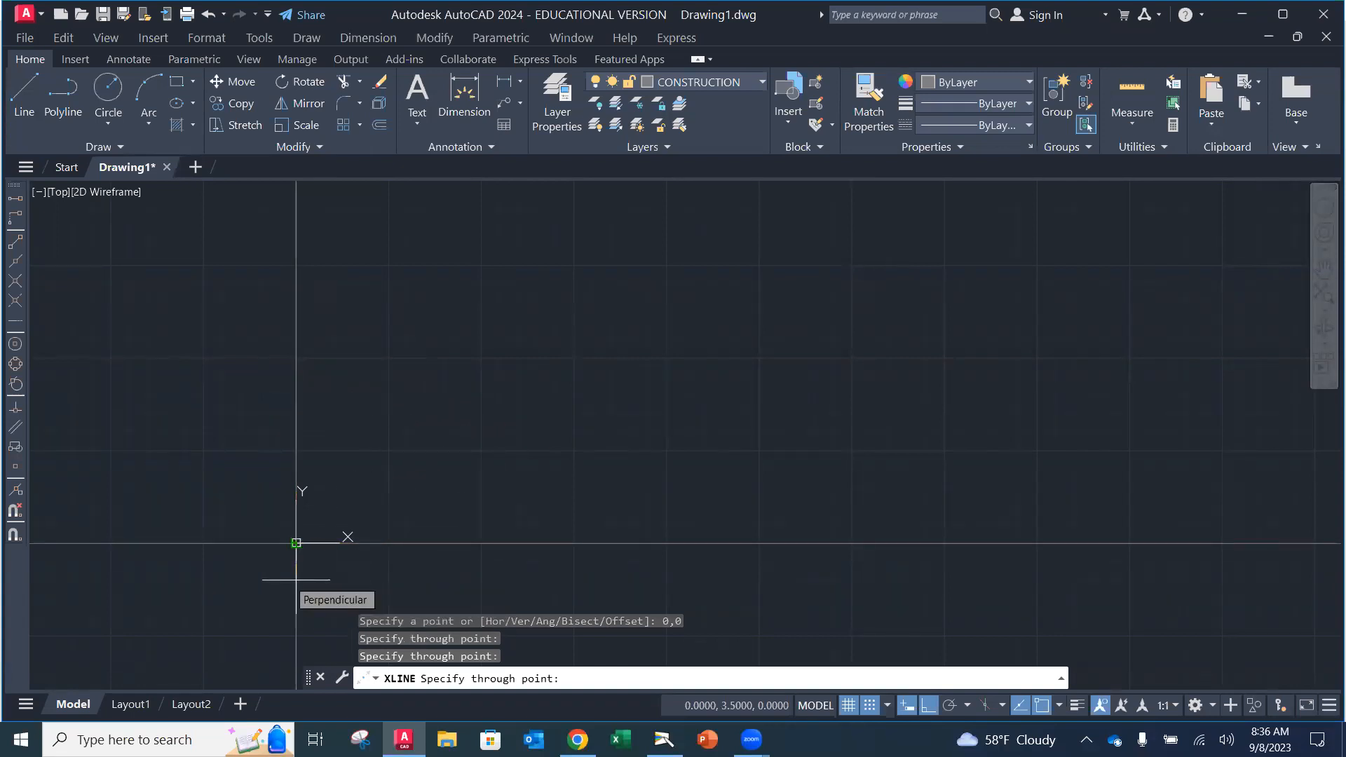
key("Escape")
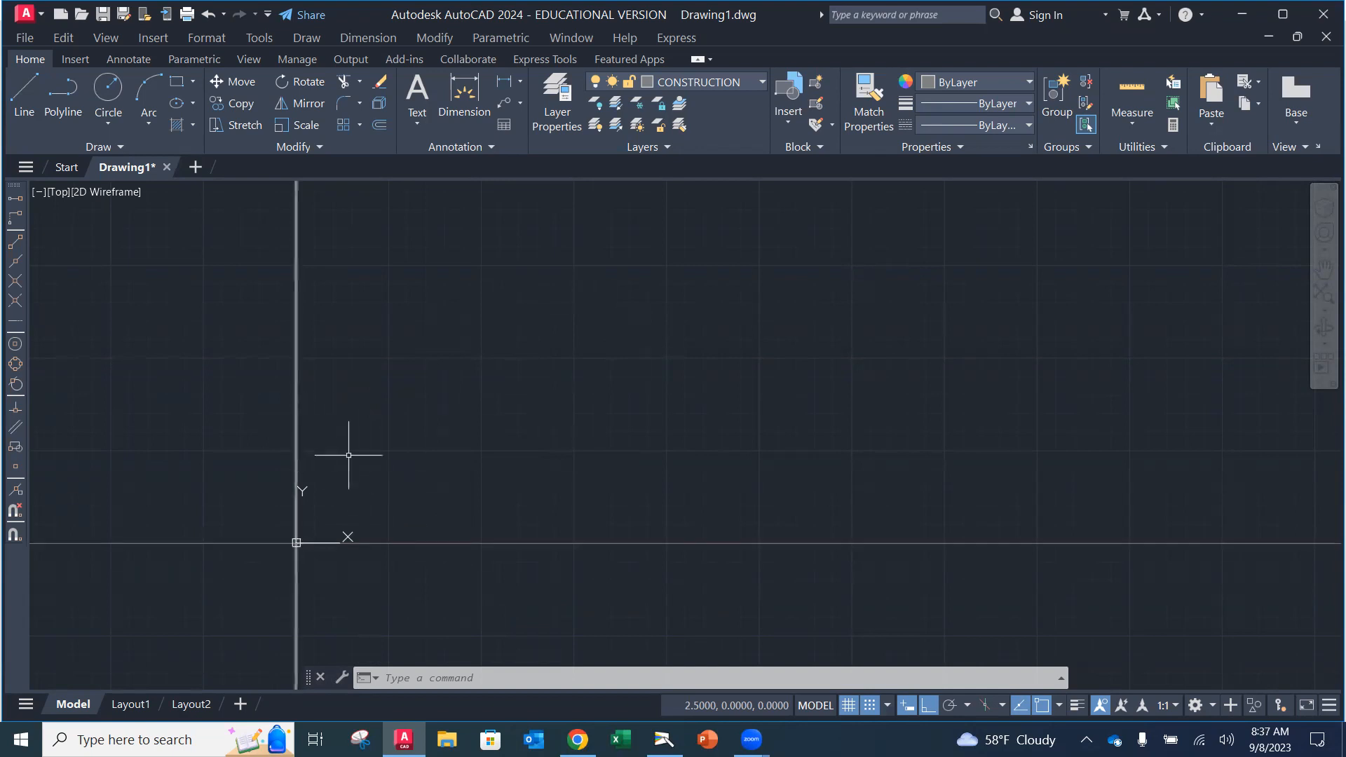
Step: Reframe the view around the origin and bring up the document camera's textbook page
mouse_move(583, 486)
middle_mouse_down()
mouse_move(739, 511)
mouse_move(985, 511)
mouse_move(900, 458)
mouse_move(674, 481)
middle_mouse_up()
scroll(769, 470, "down", 3)
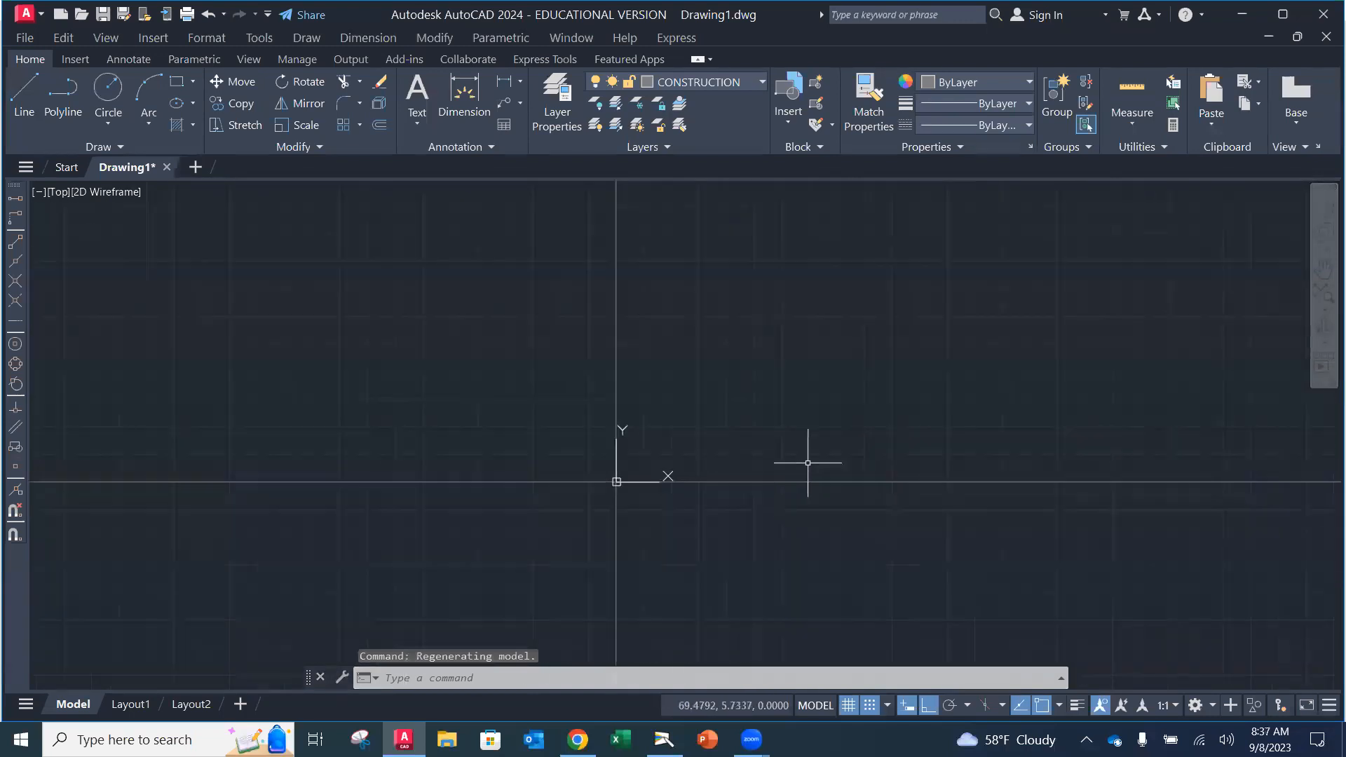
scroll(817, 463, "up", 2)
scroll(696, 454, "up", 3)
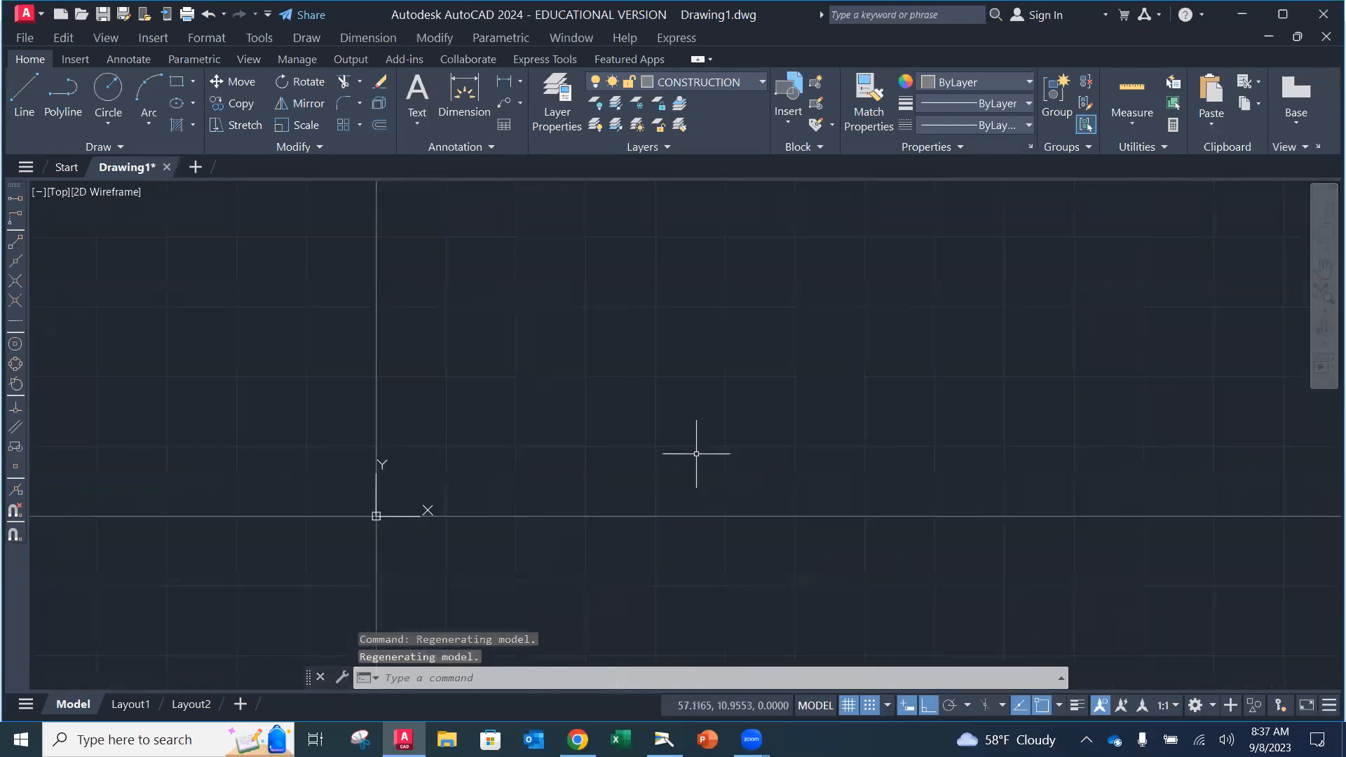
middle_click_drag(718, 453, 666, 485)
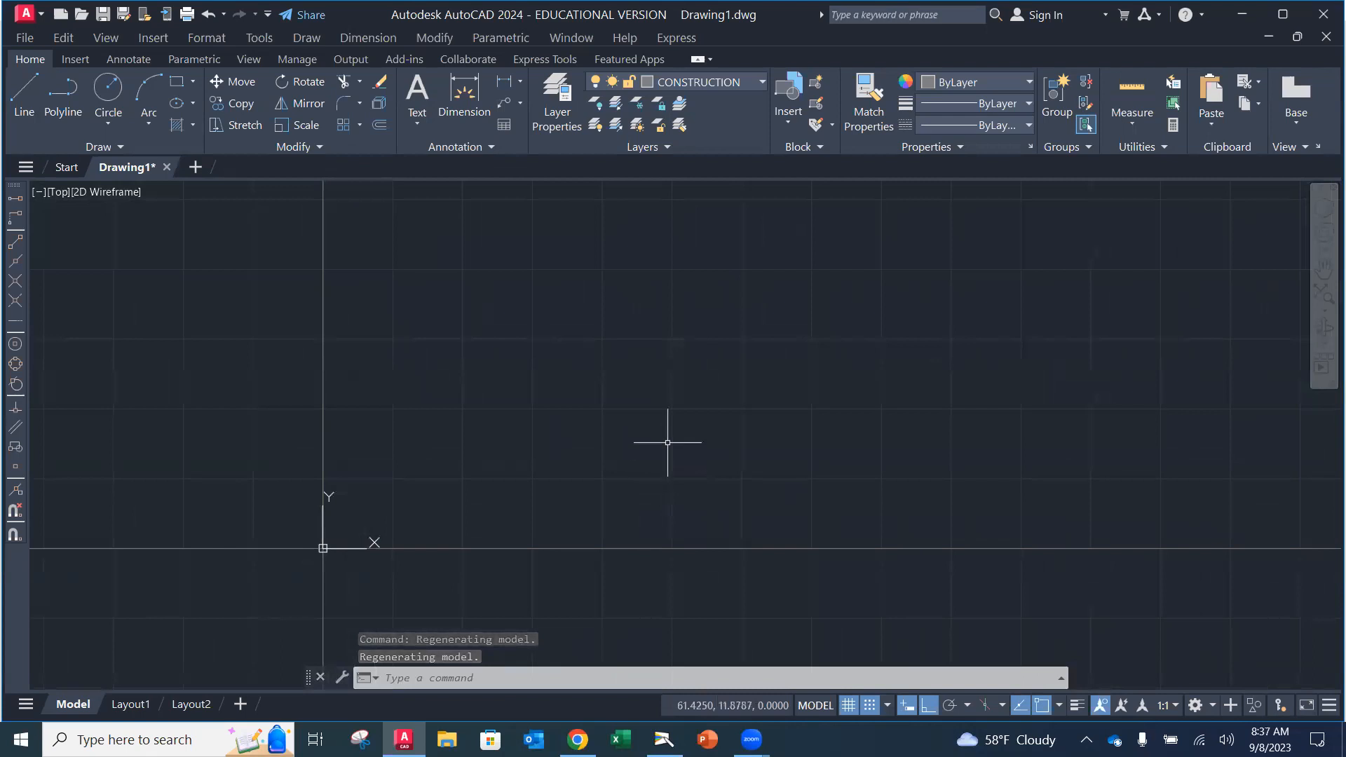
scroll(595, 400, "up", 2)
scroll(591, 398, "down", 2)
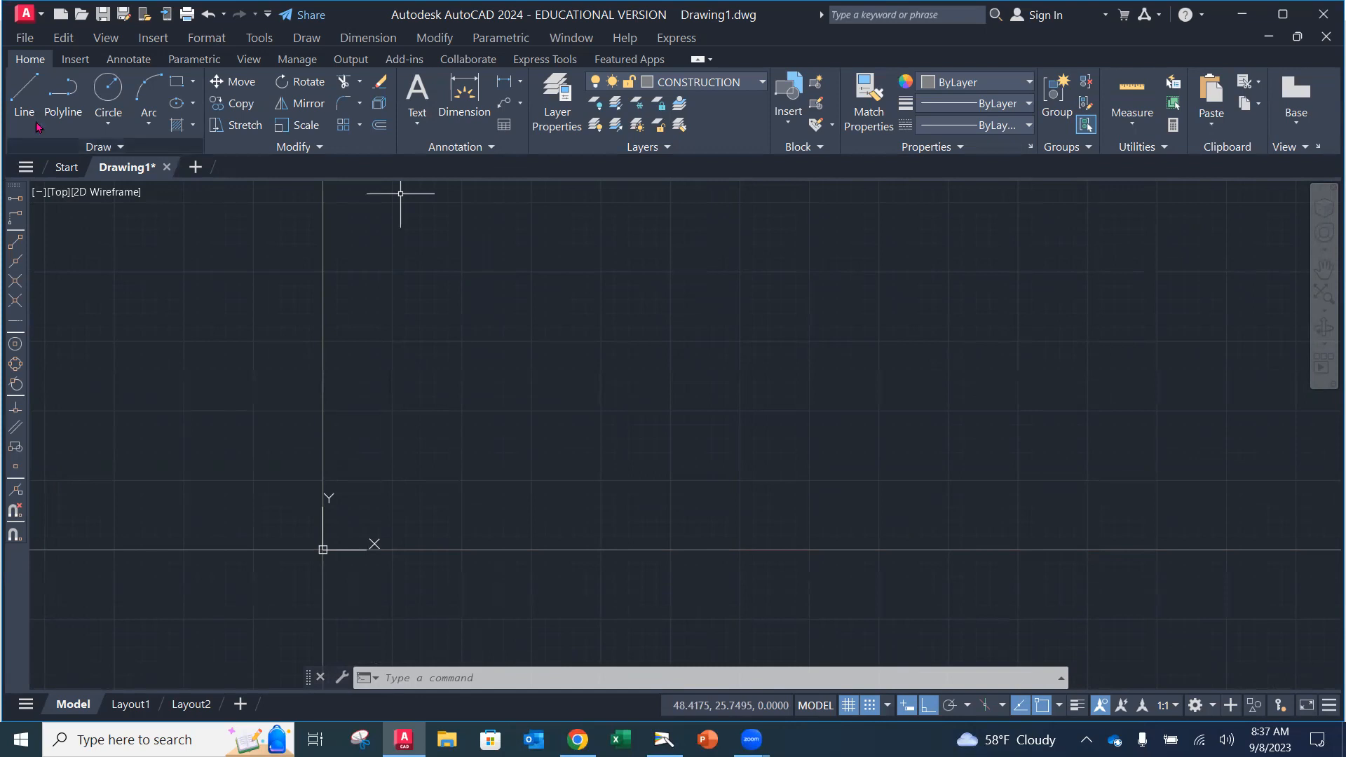
mouse_move(664, 740)
left_click(665, 663)
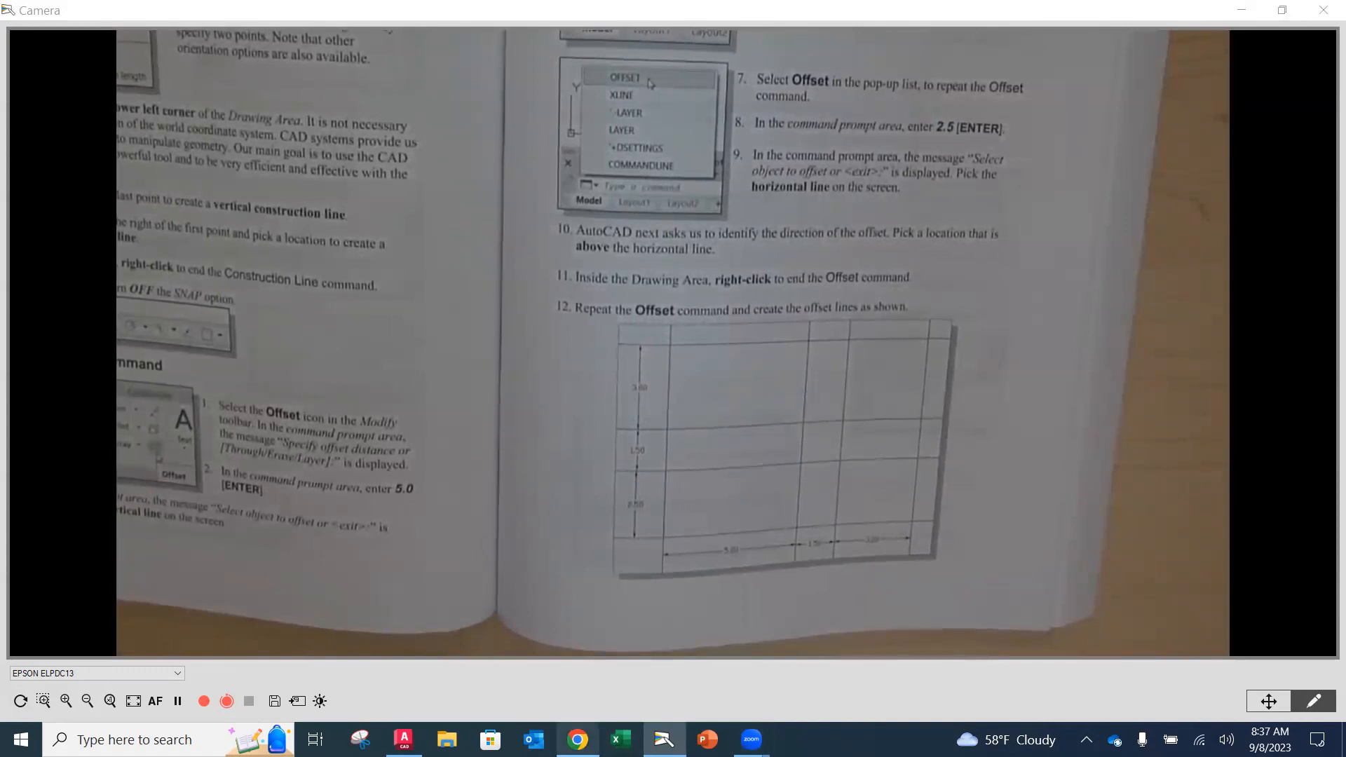
Step: Return to the AutoCAD drawing after reviewing the textbook's offset grid target
mouse_move(578, 740)
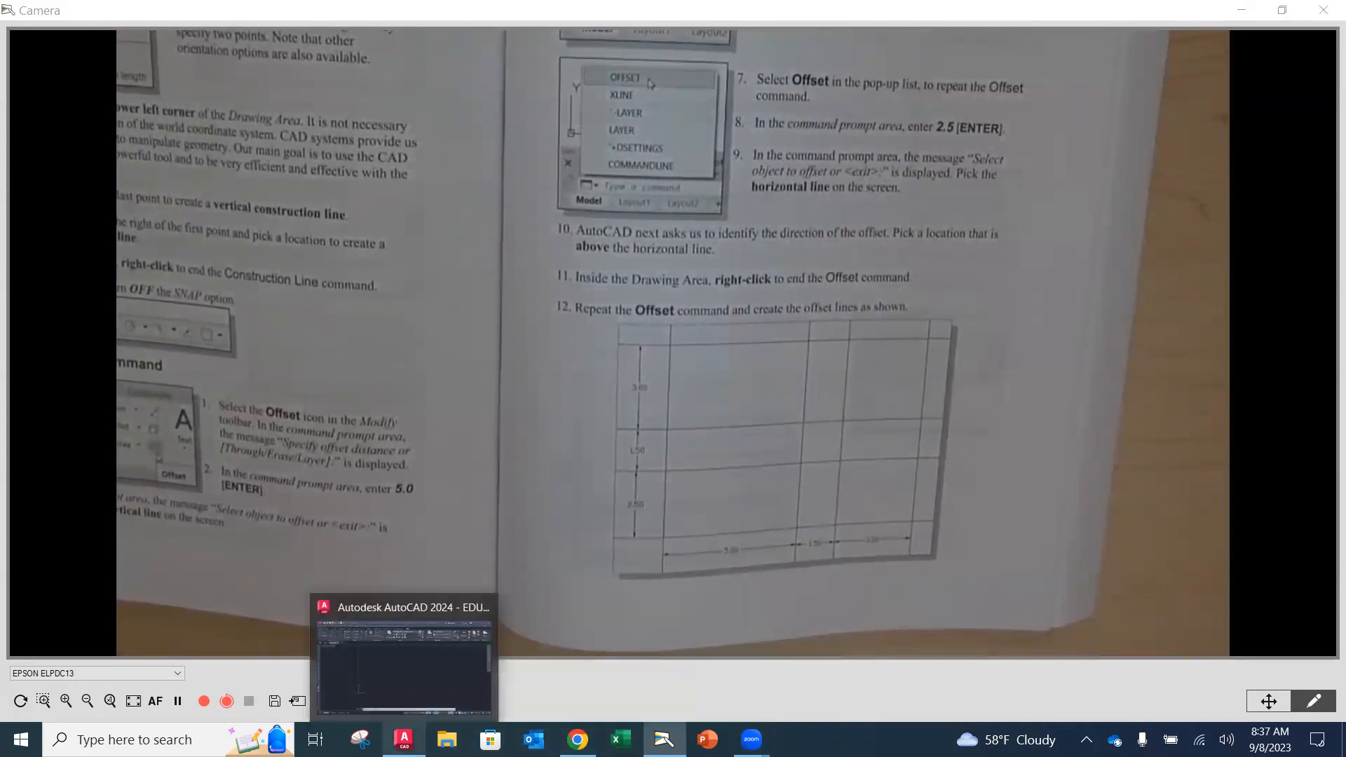
left_click(404, 740)
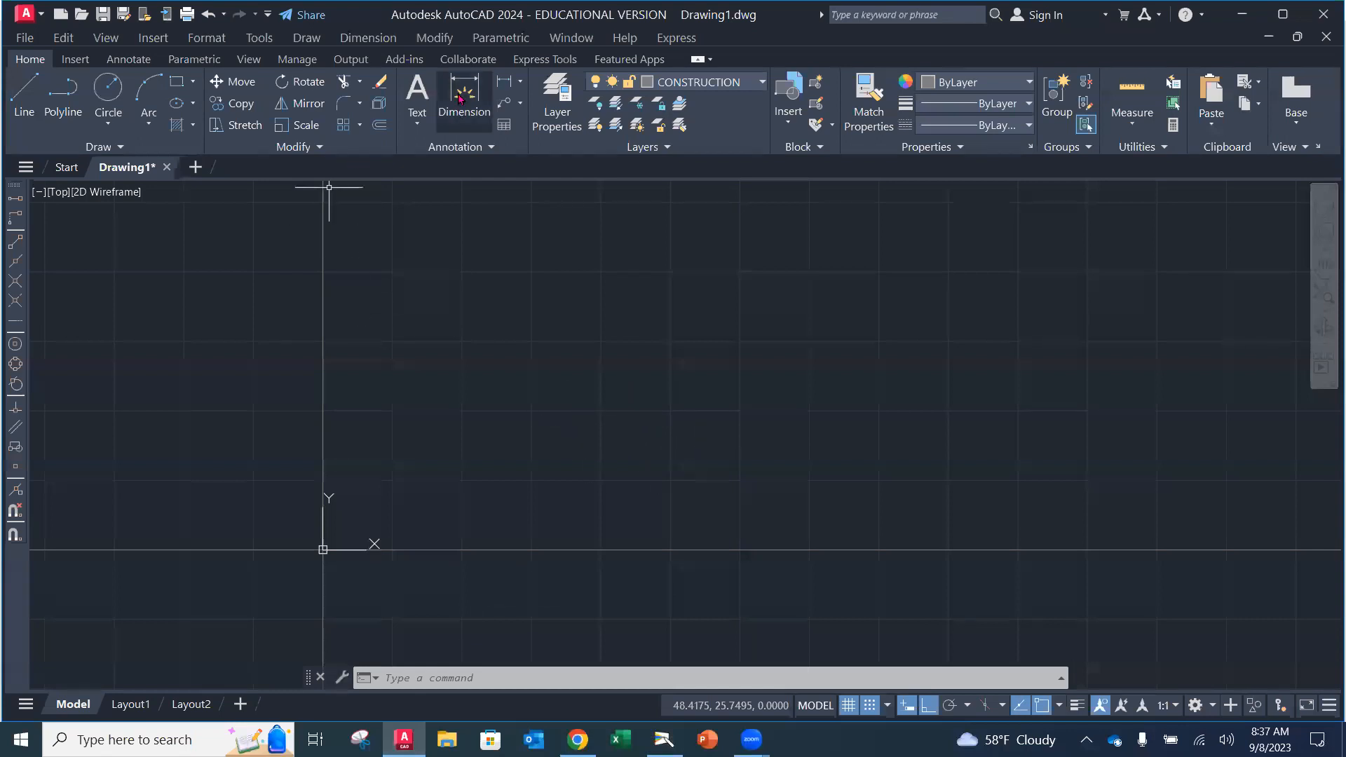
Step: Start an offset with distance 23, then cancel it without creating a line
left_click(379, 127)
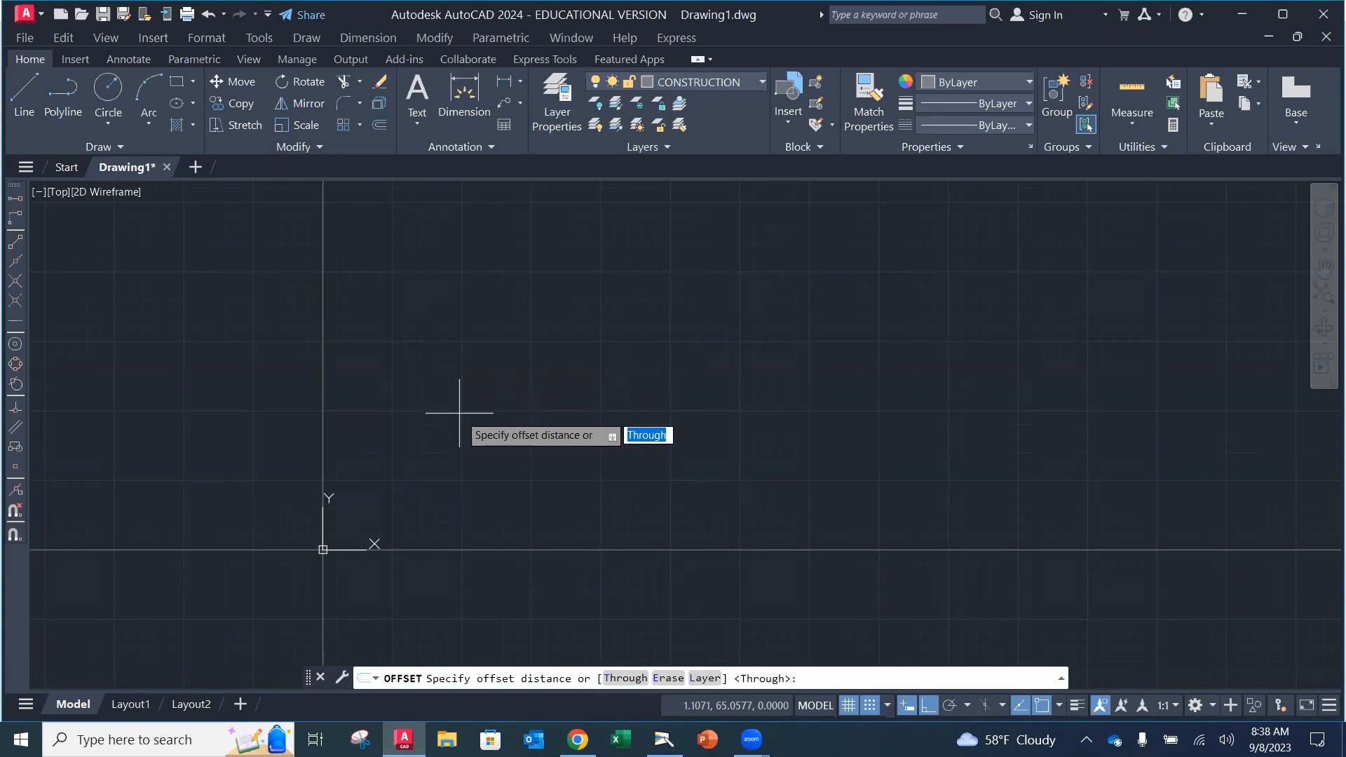
key("Down")
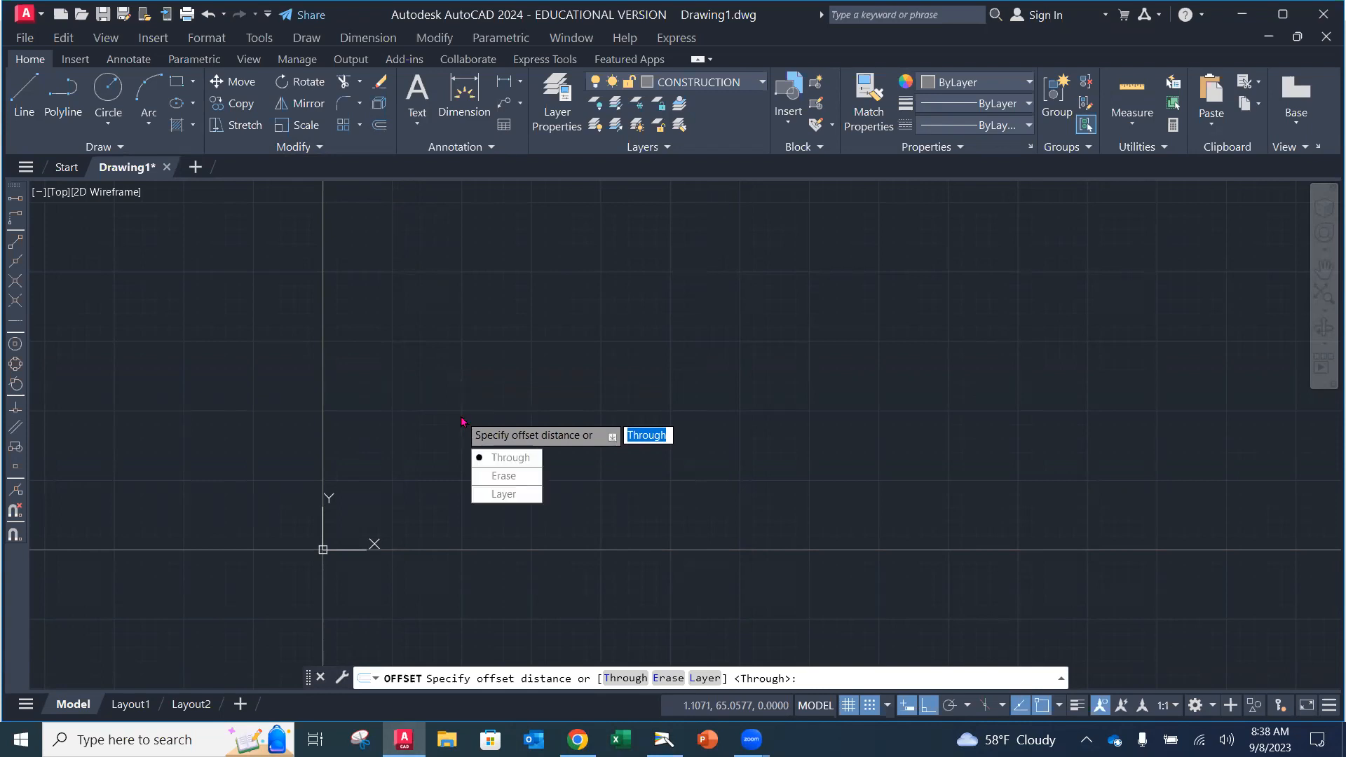
key("Down")
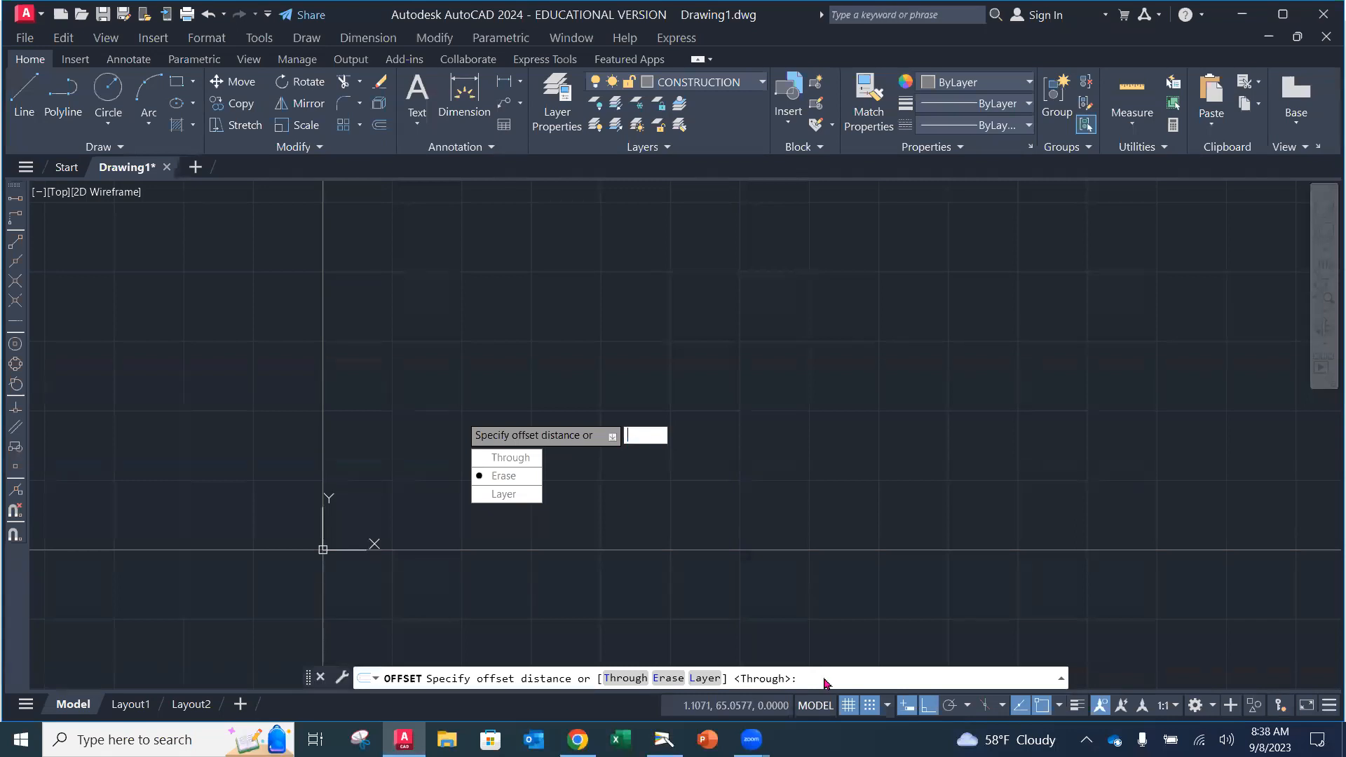
type("23")
key("Return")
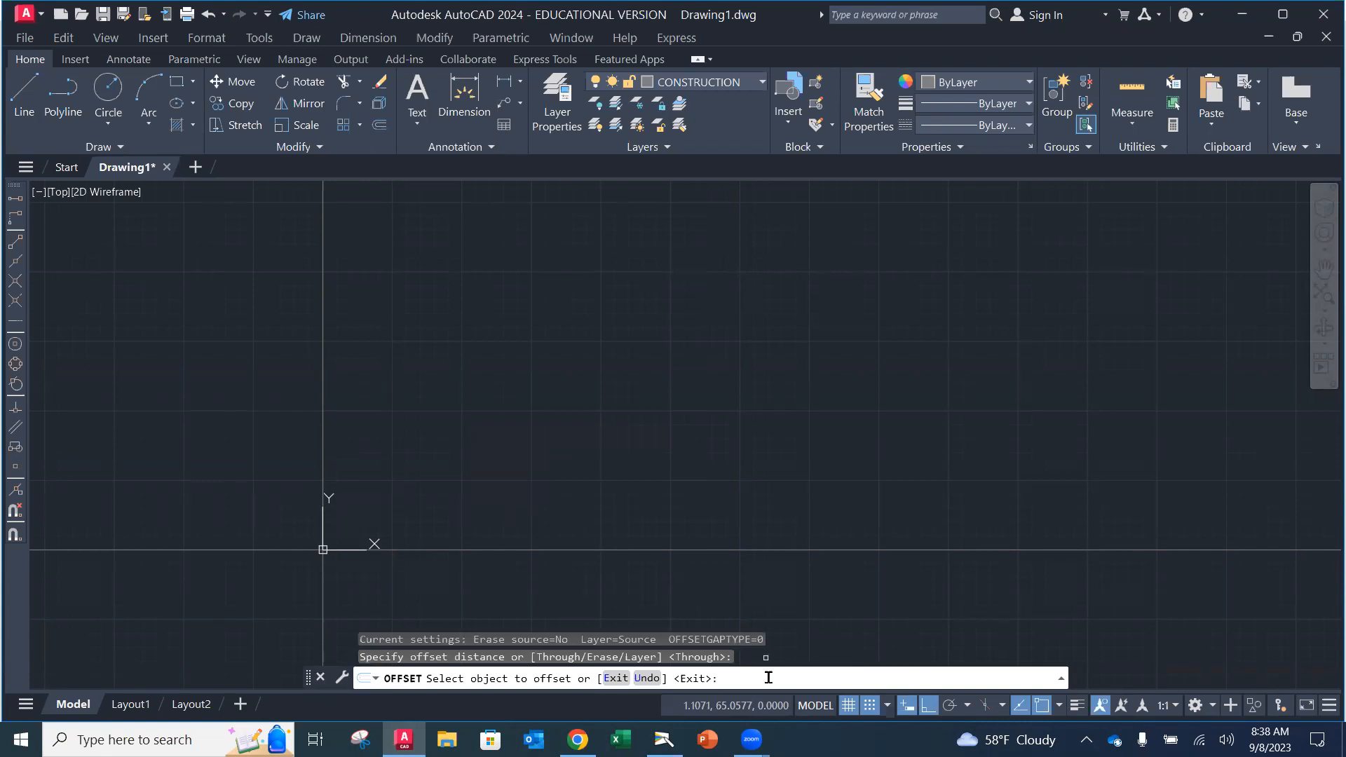
left_click(519, 546)
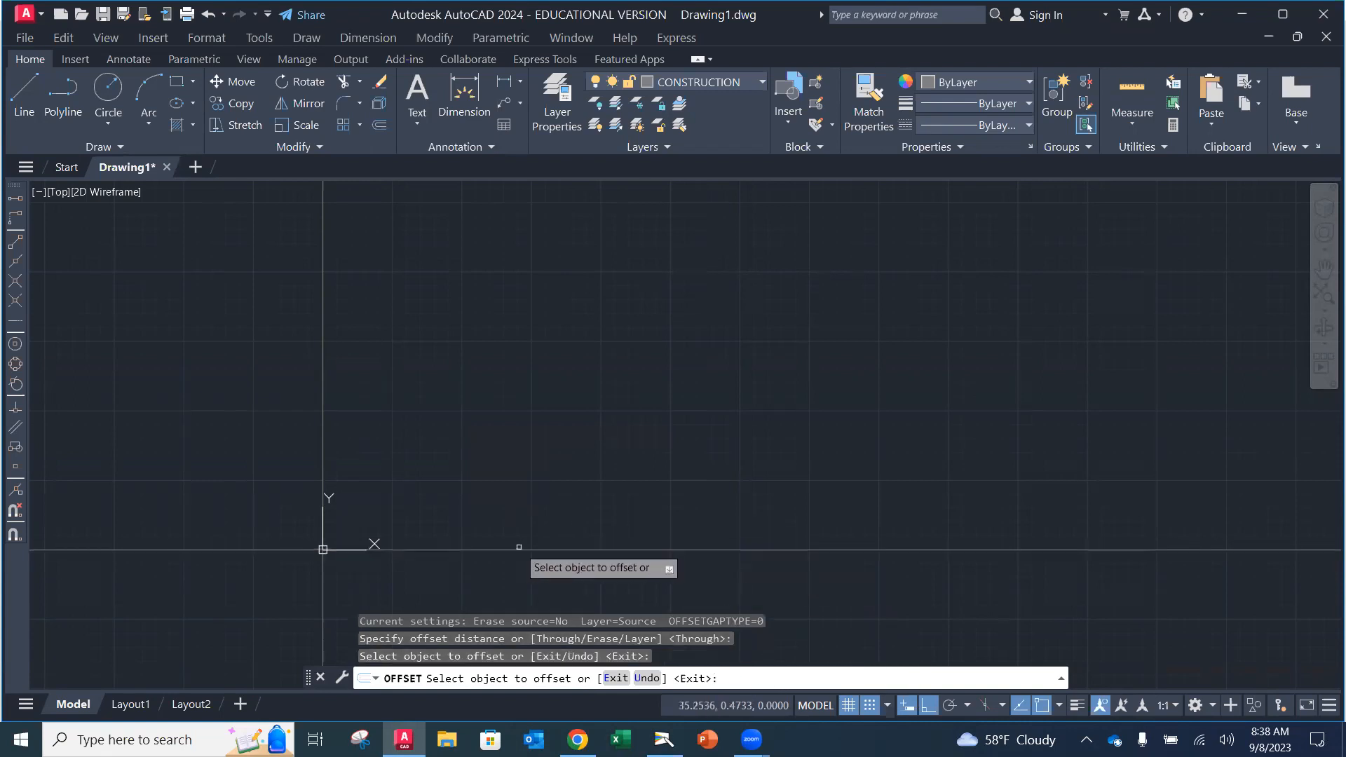
left_click(535, 486)
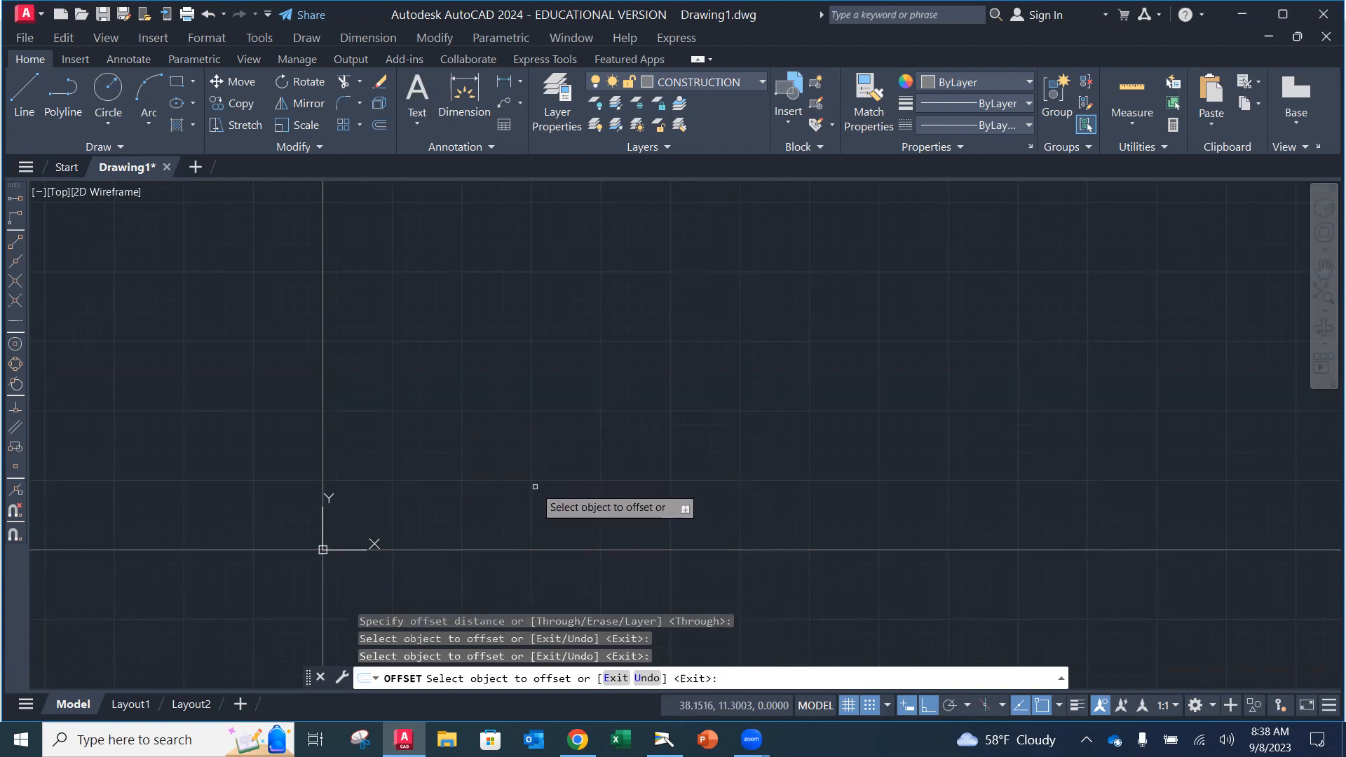
key("Escape")
key("Escape")
key("Escape")
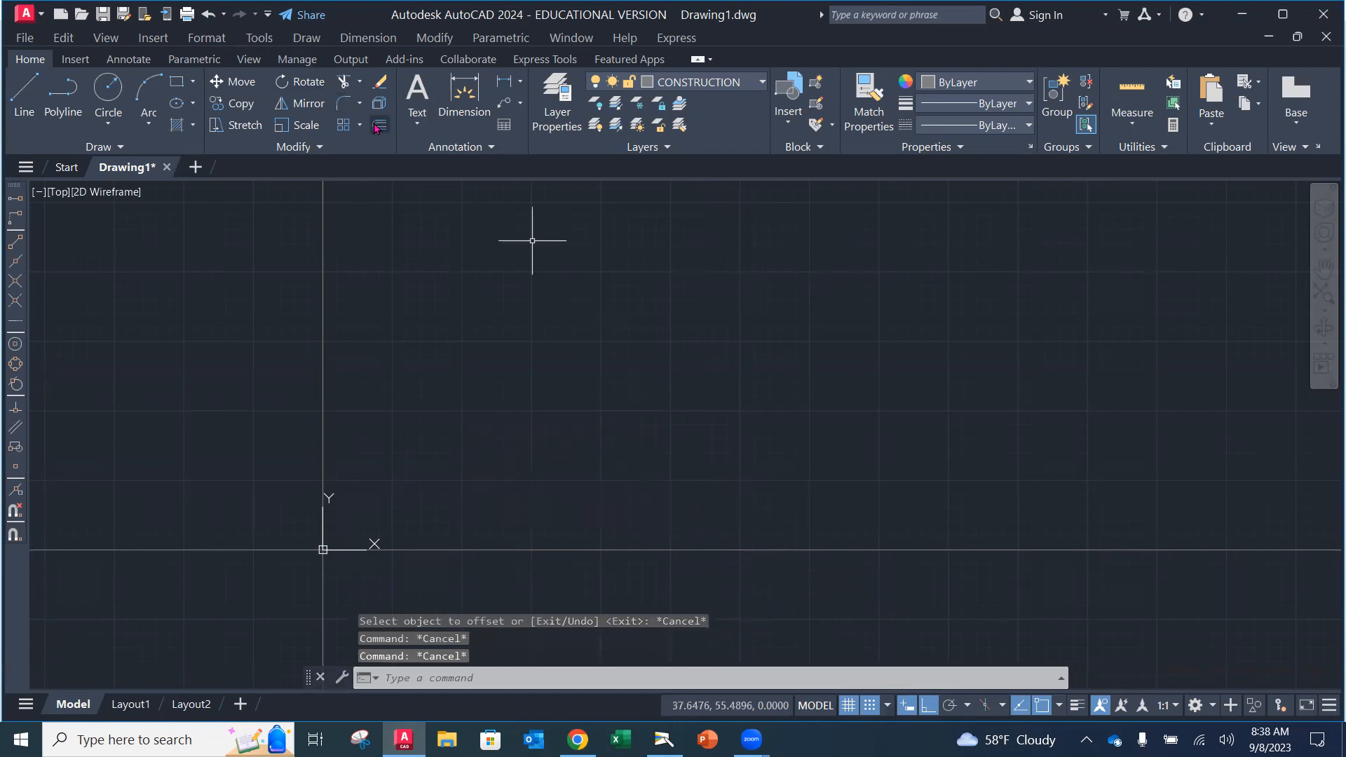
Step: Offset the horizontal base construction line 2.5 units upward
left_click(378, 125)
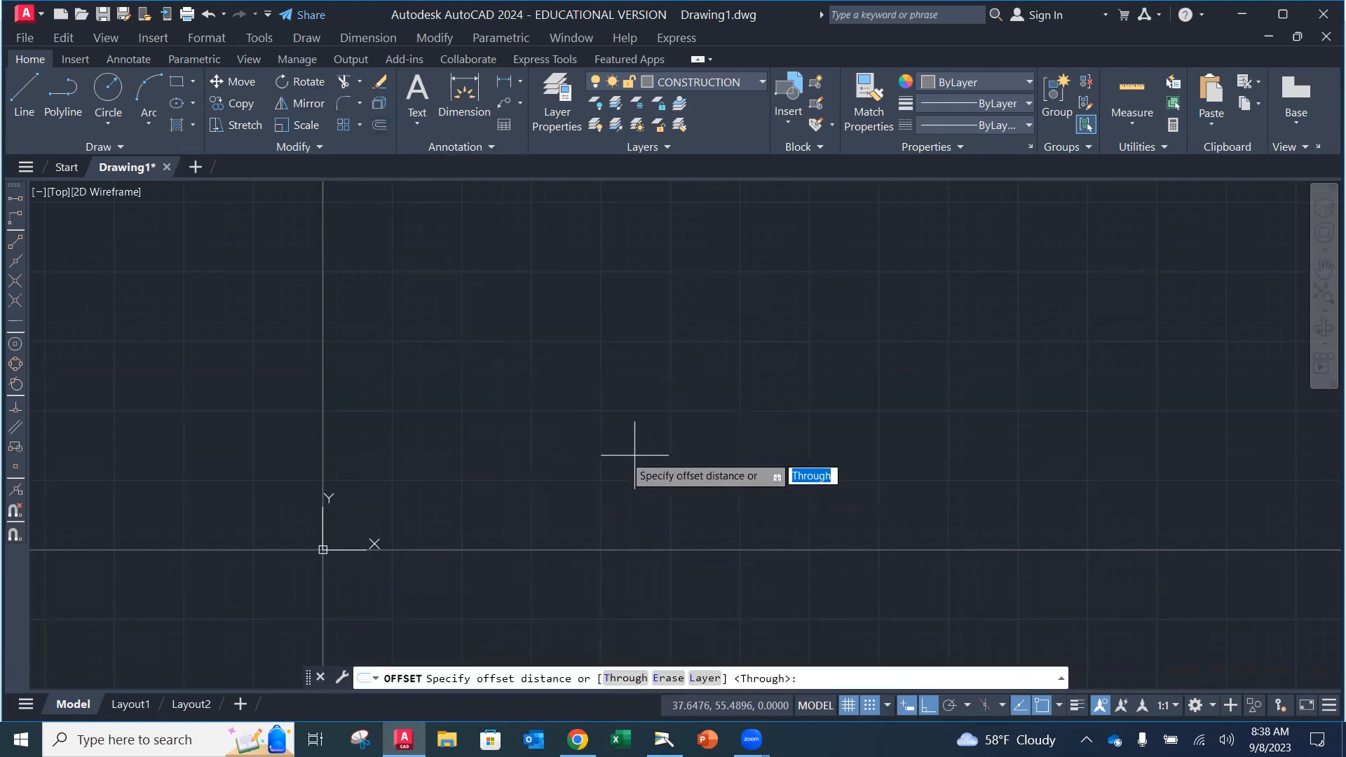
type("2.5")
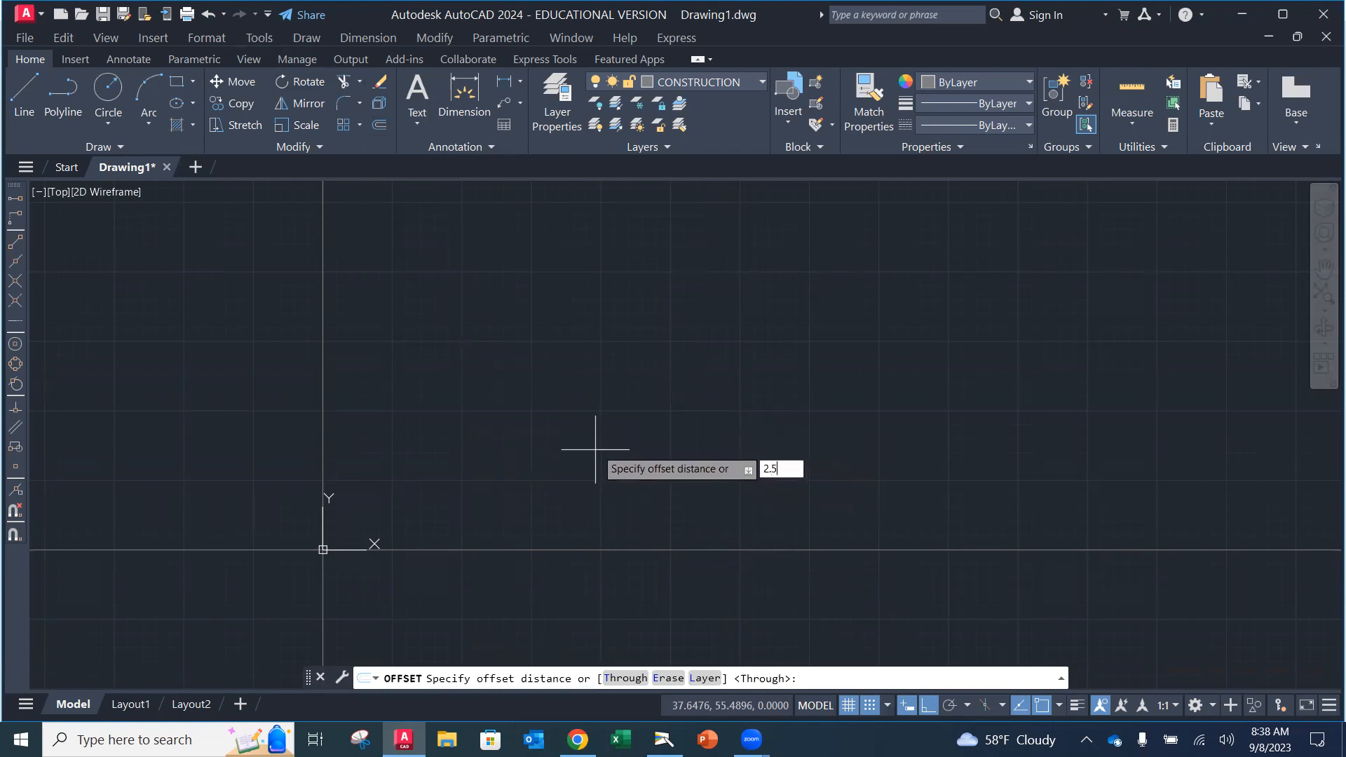
key("Return")
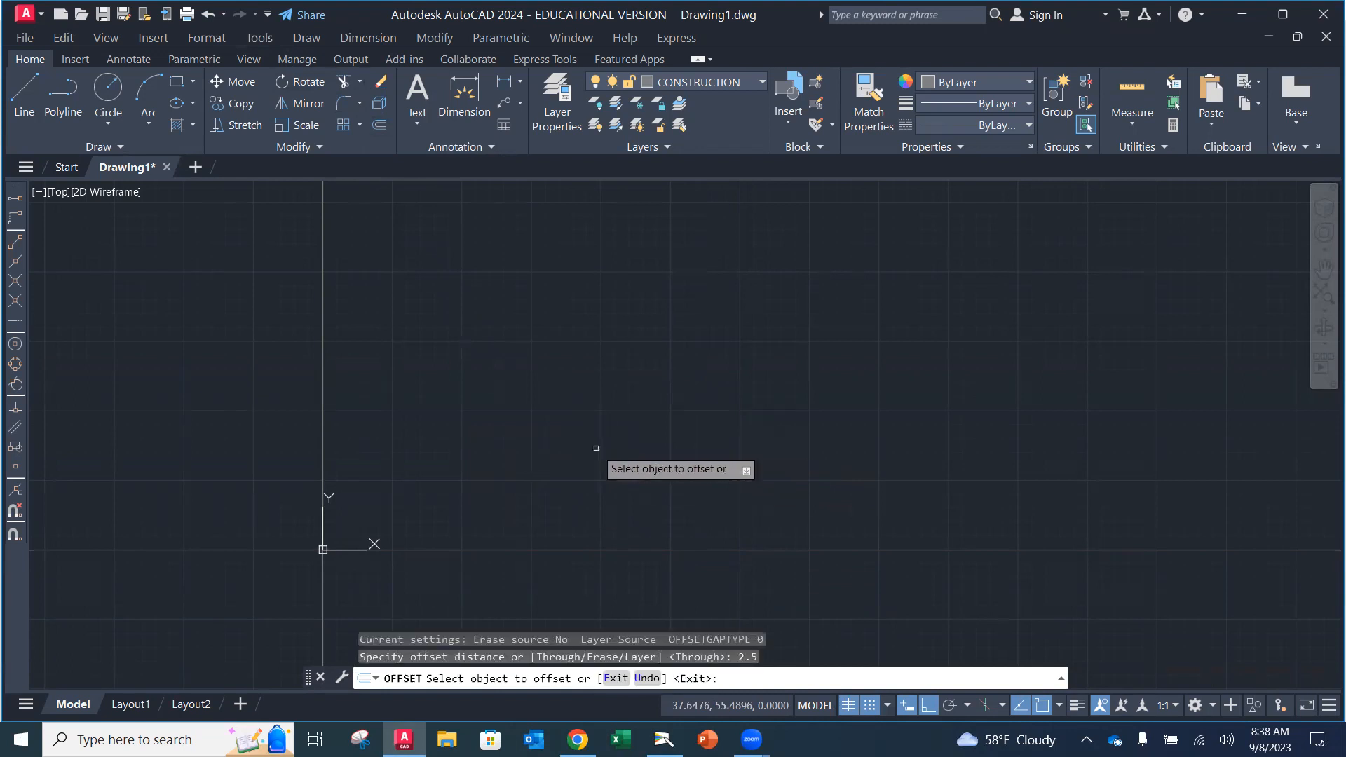
left_click(596, 550)
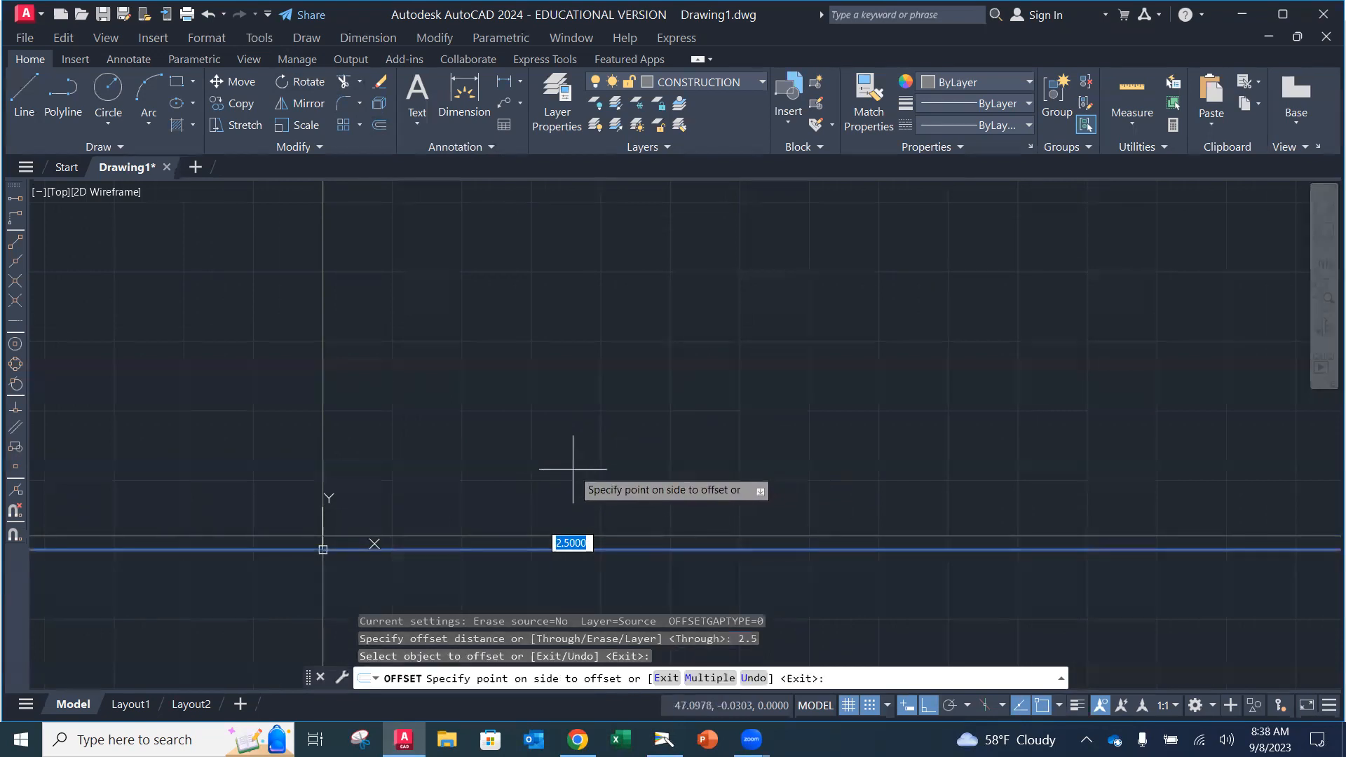
left_click(541, 494)
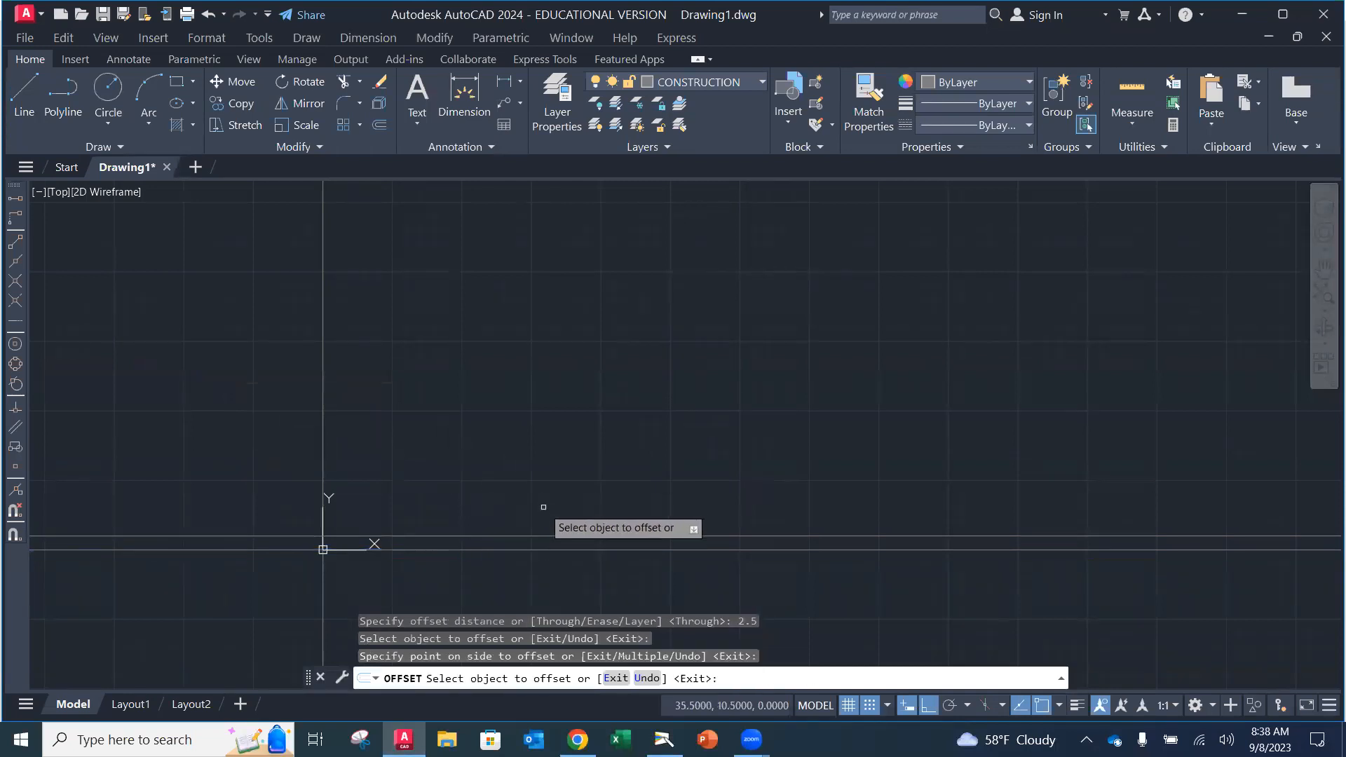
scroll(350, 545, "up", 4)
scroll(350, 545, "up", 4)
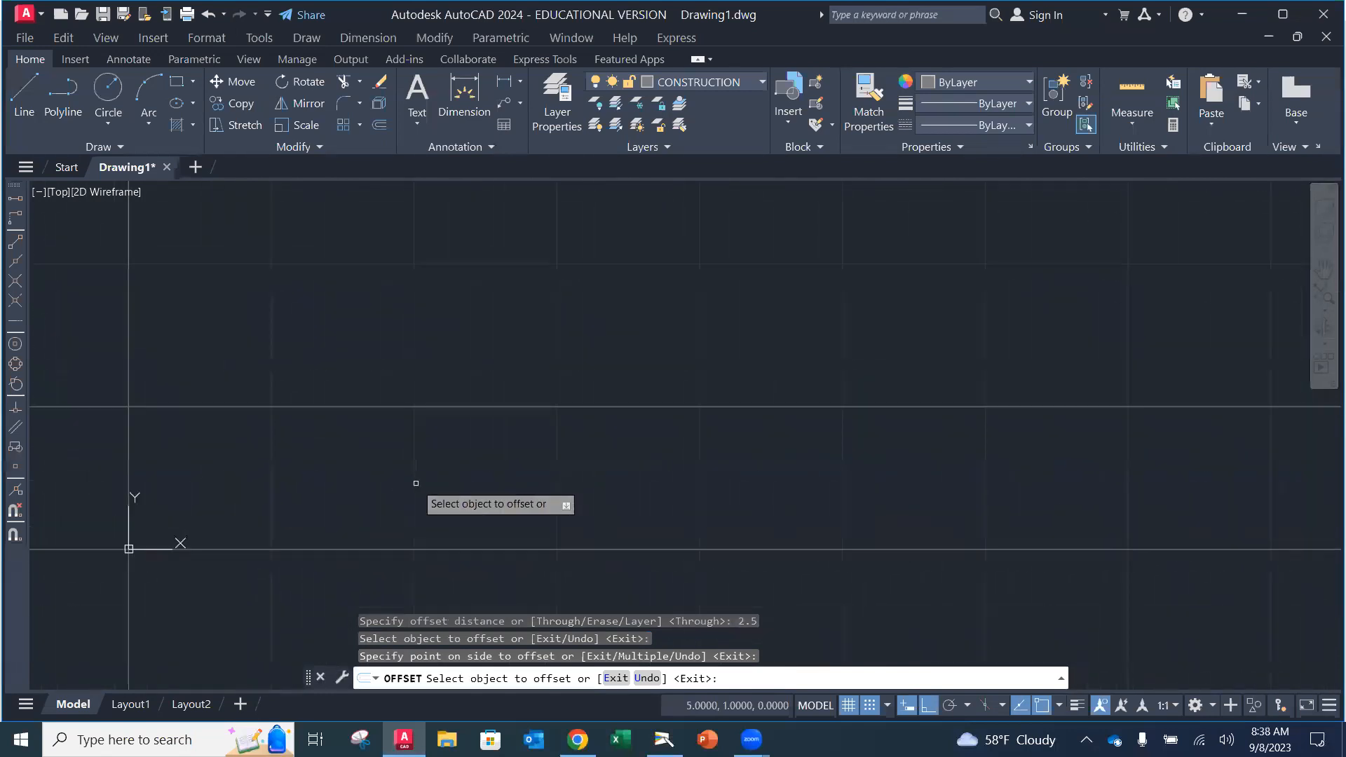
scroll(416, 483, "down", 3)
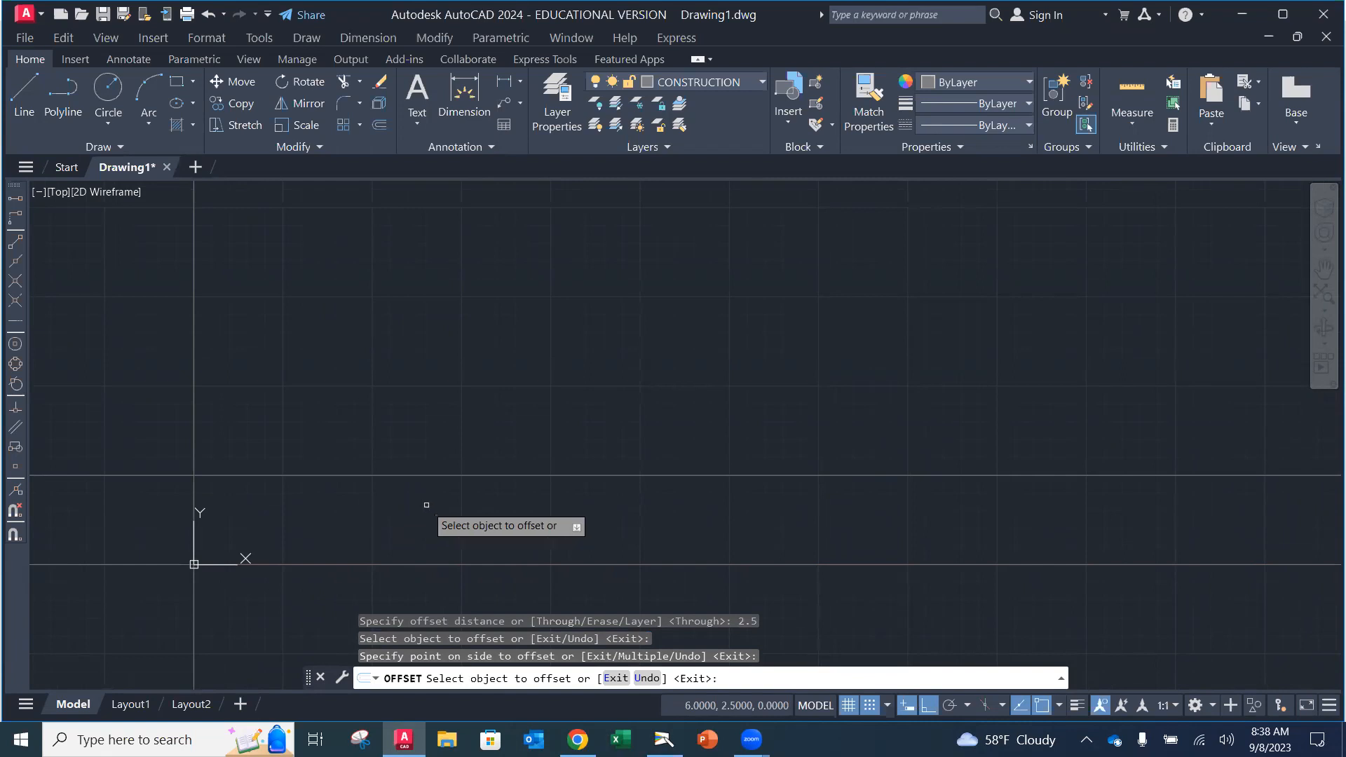
key("Escape")
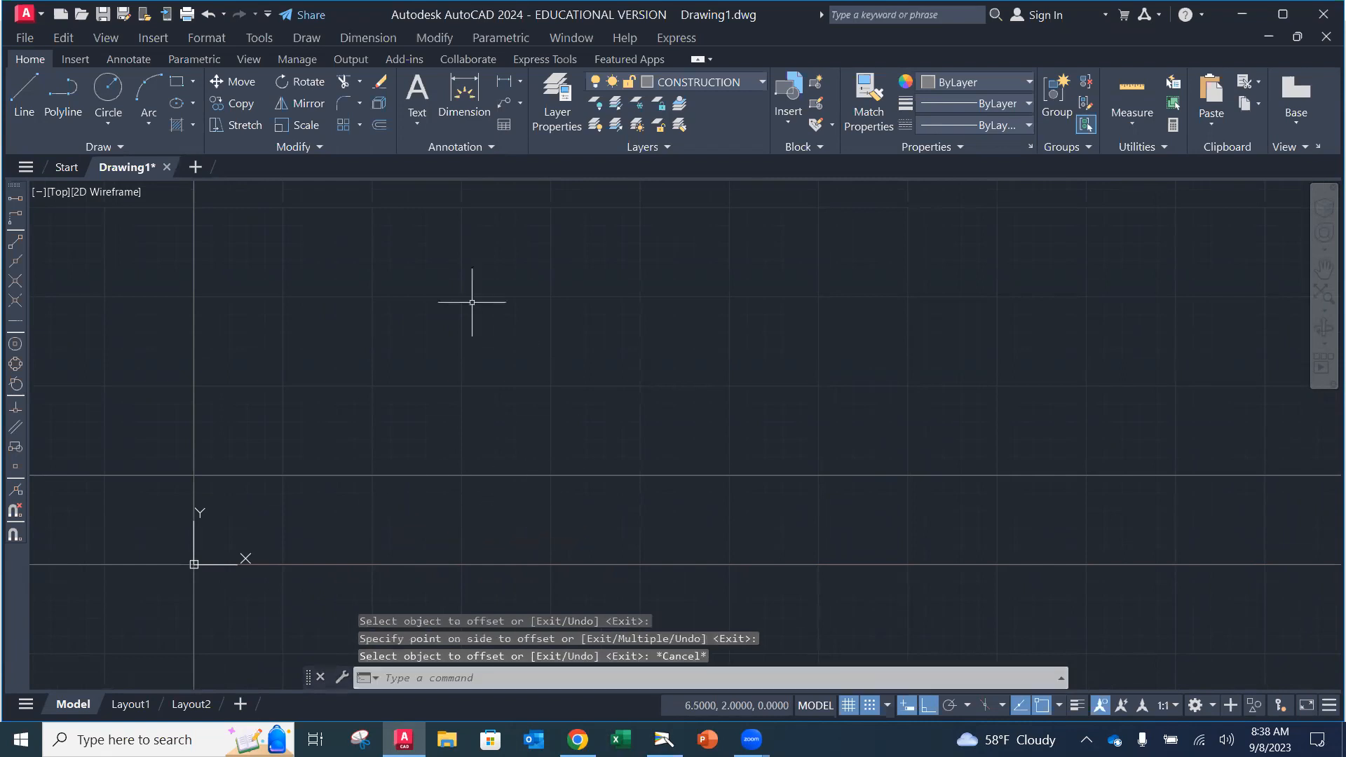
left_click(380, 126)
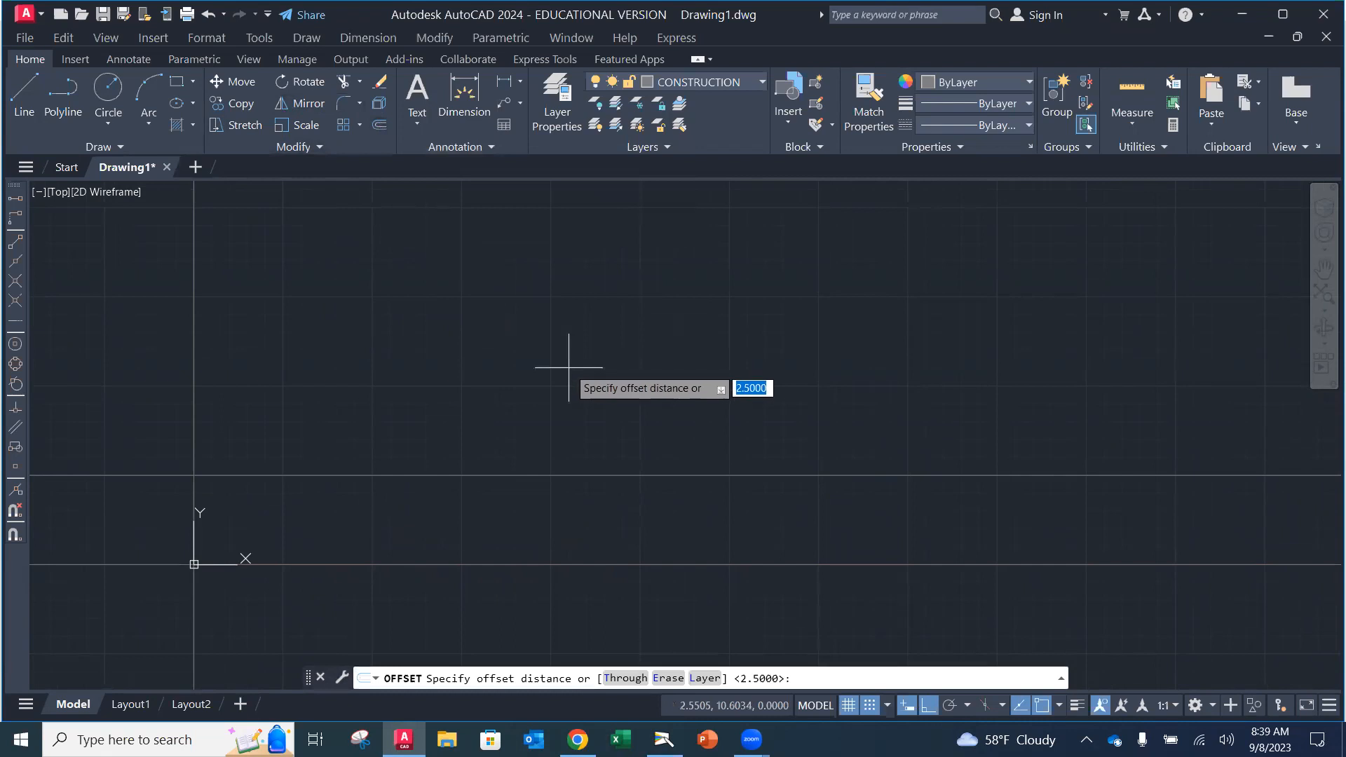
Step: Offset the 2.5 line another 1.5 units upward
type("1.5")
key("Return")
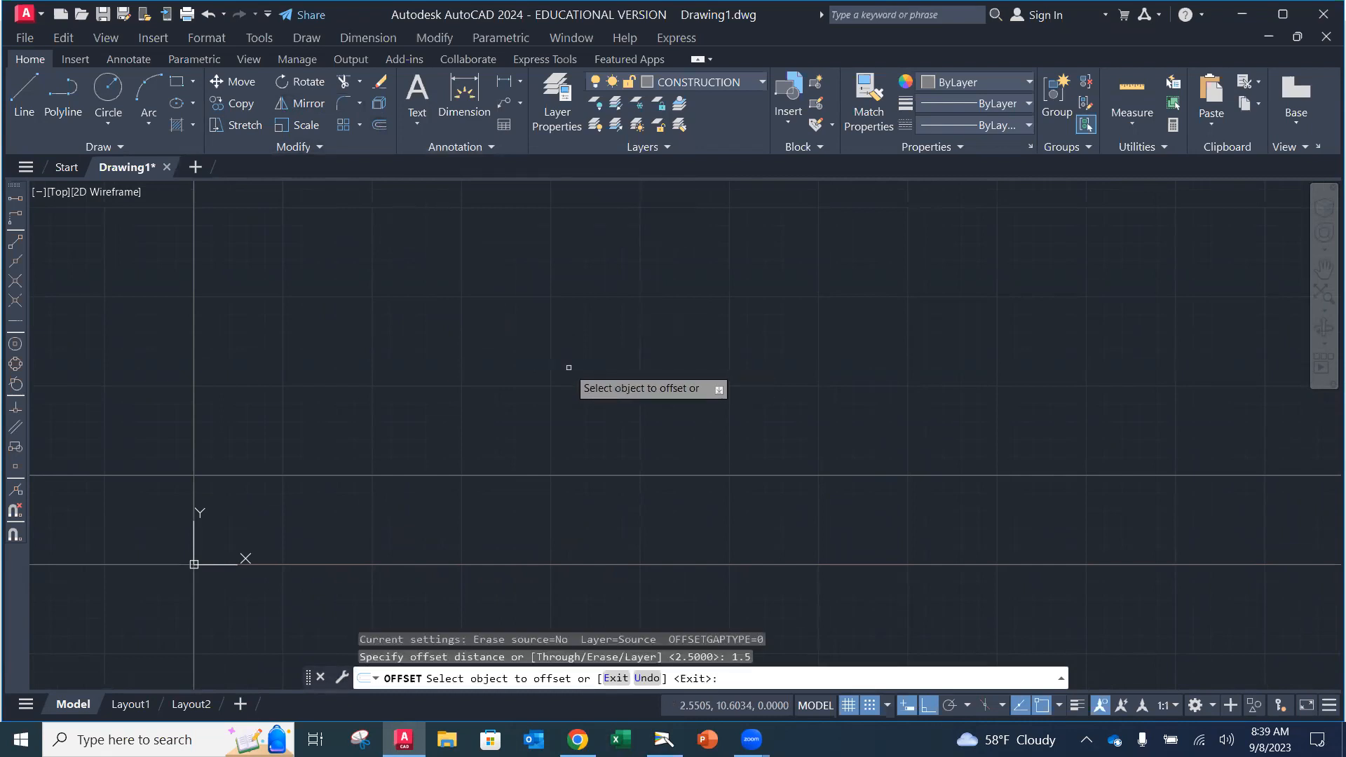
left_click(508, 477)
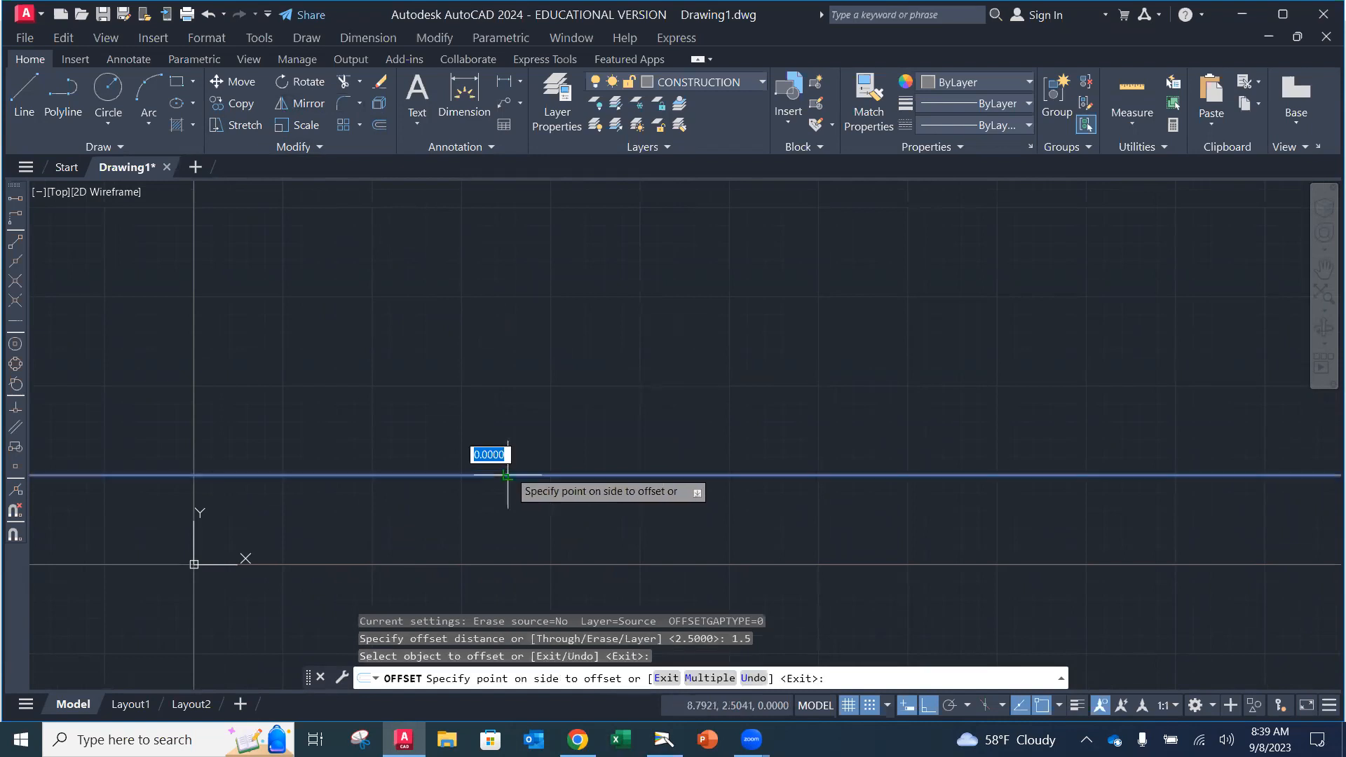
left_click(515, 403)
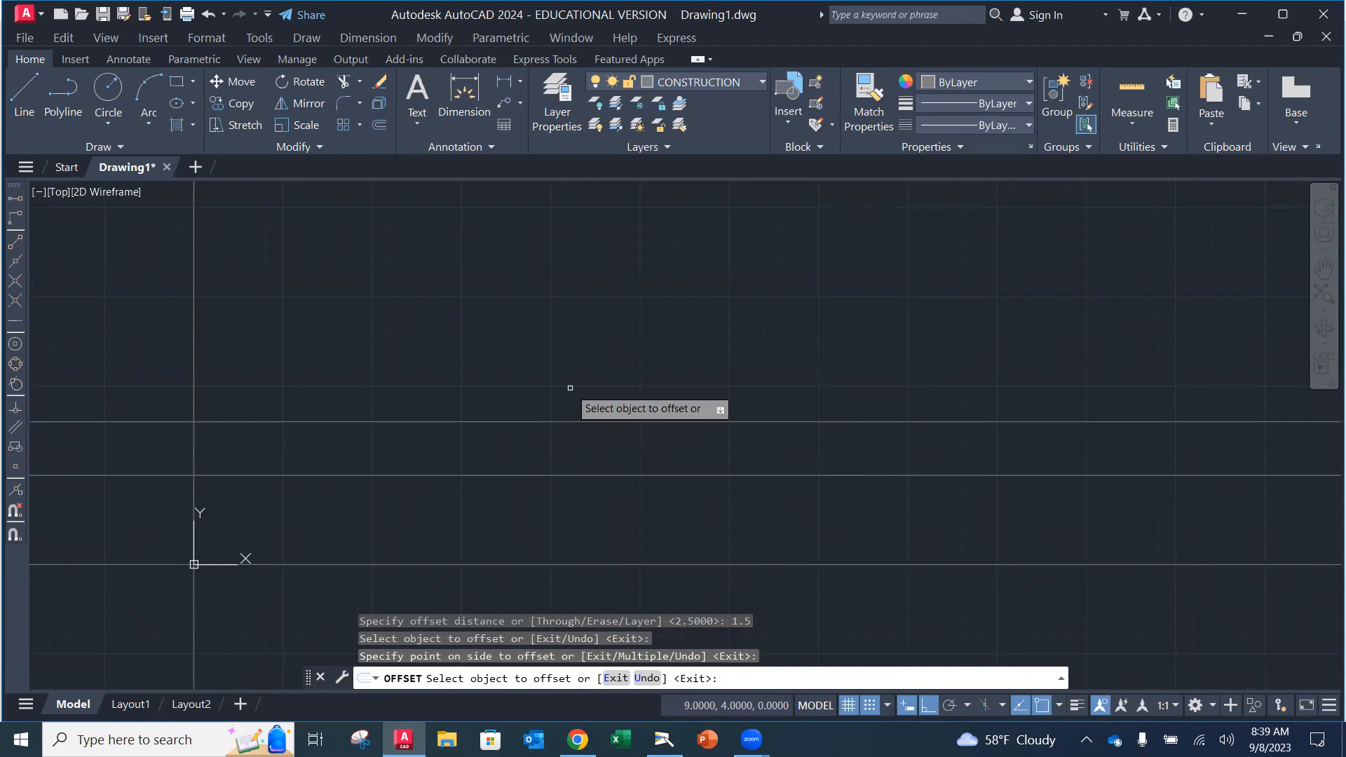
key("Escape")
Step: Offset the topmost horizontal line 3 units further up
left_click(378, 125)
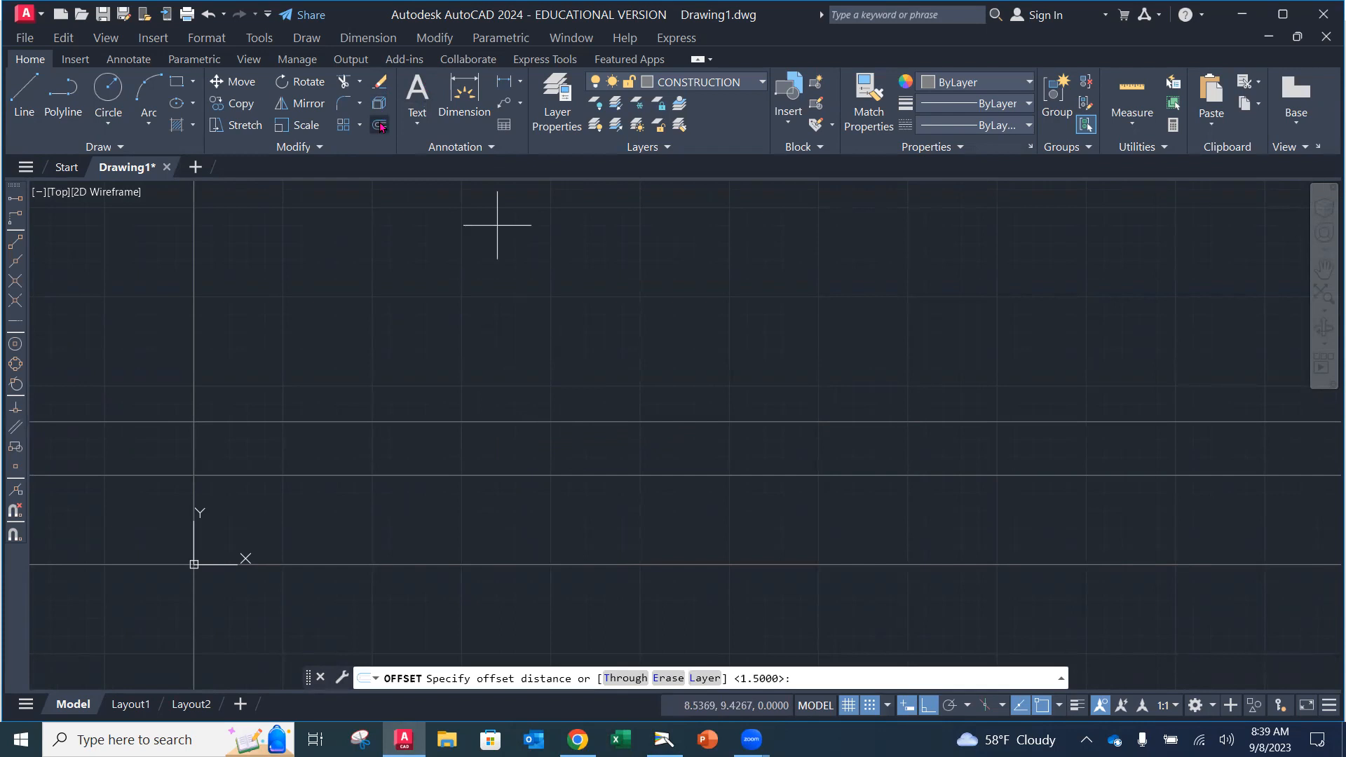
type("3")
key("Return")
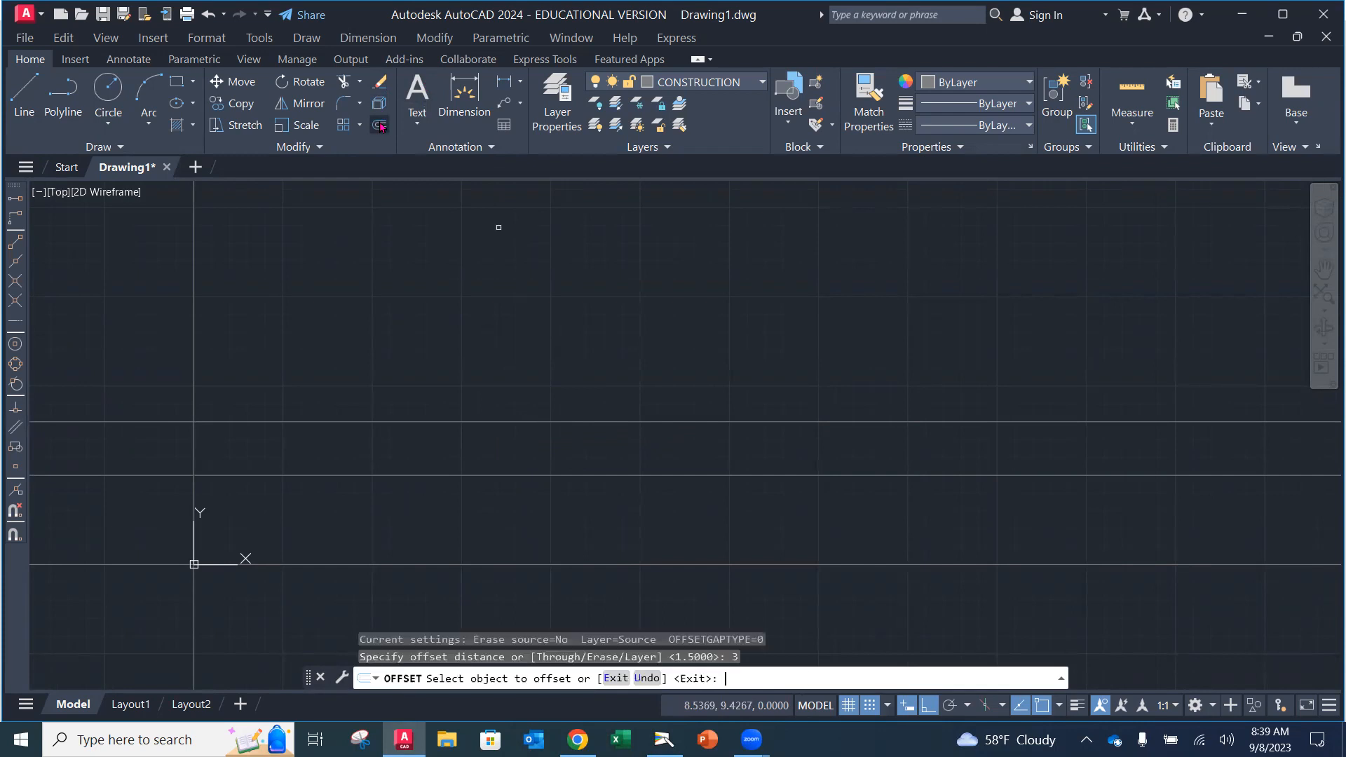
left_click(457, 423)
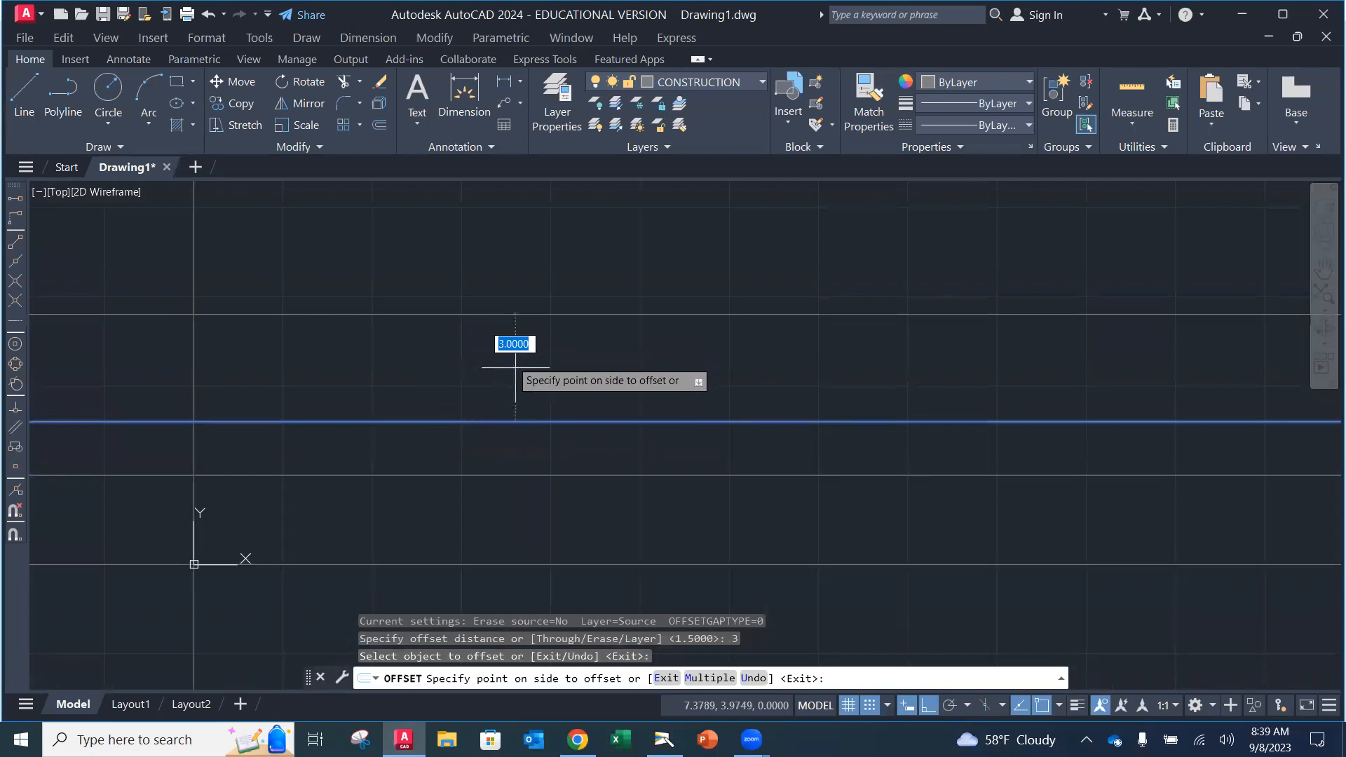
left_click(573, 339)
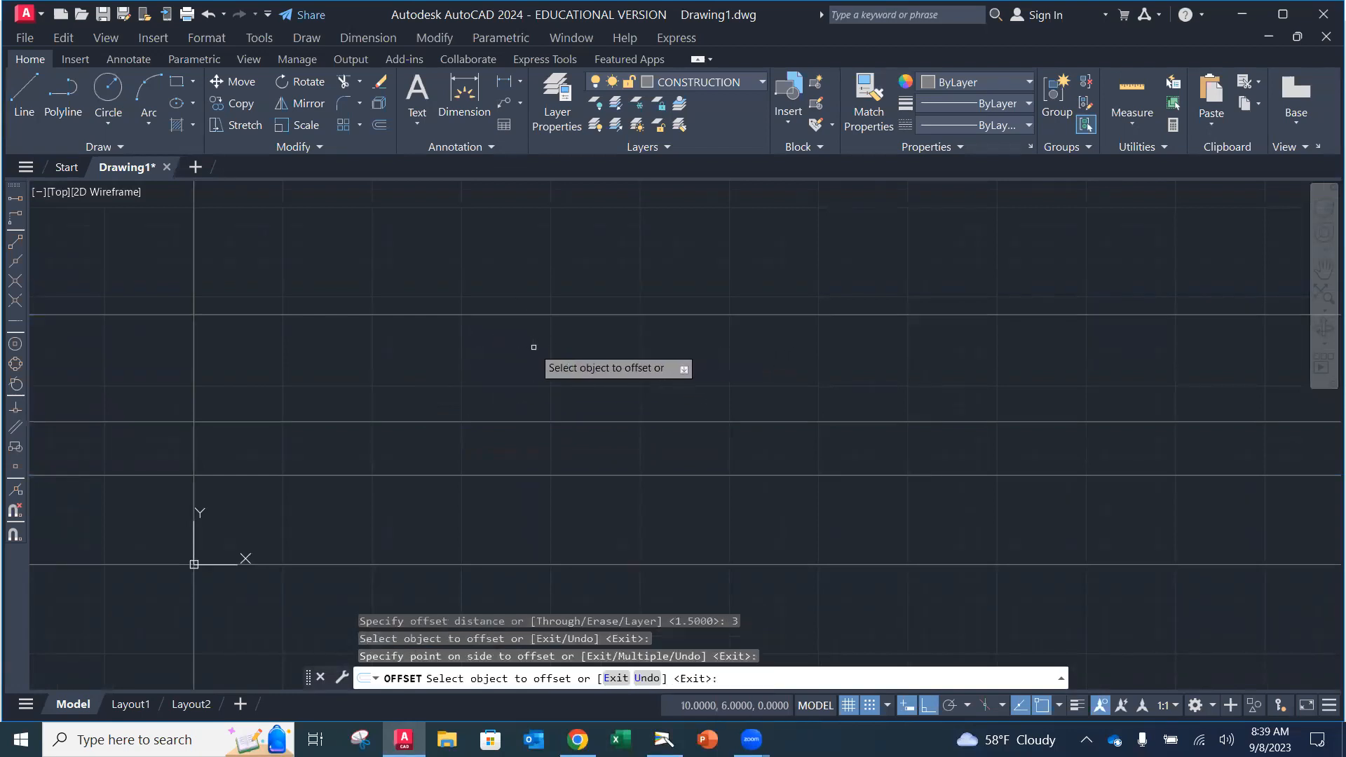
key("Escape")
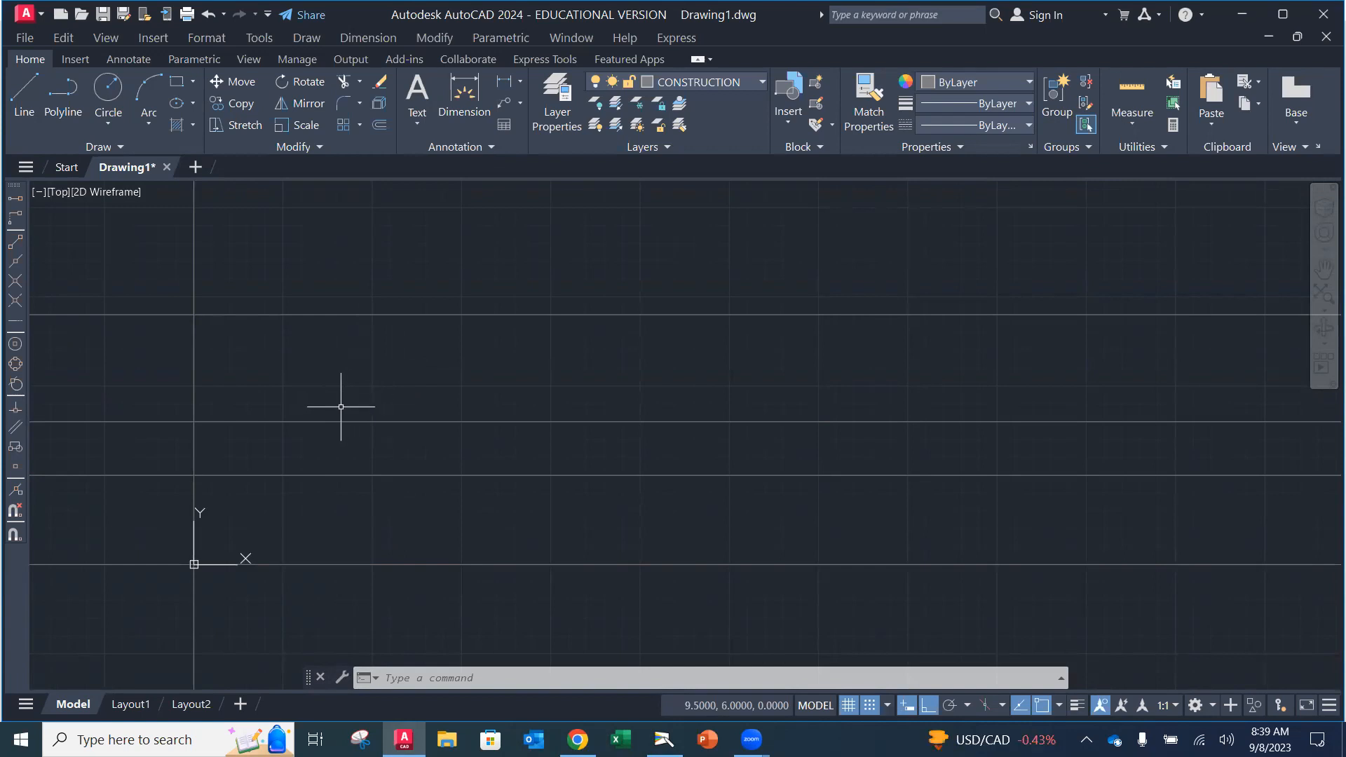
Step: Offset the vertical base construction line 5 units to the right
left_click(380, 125)
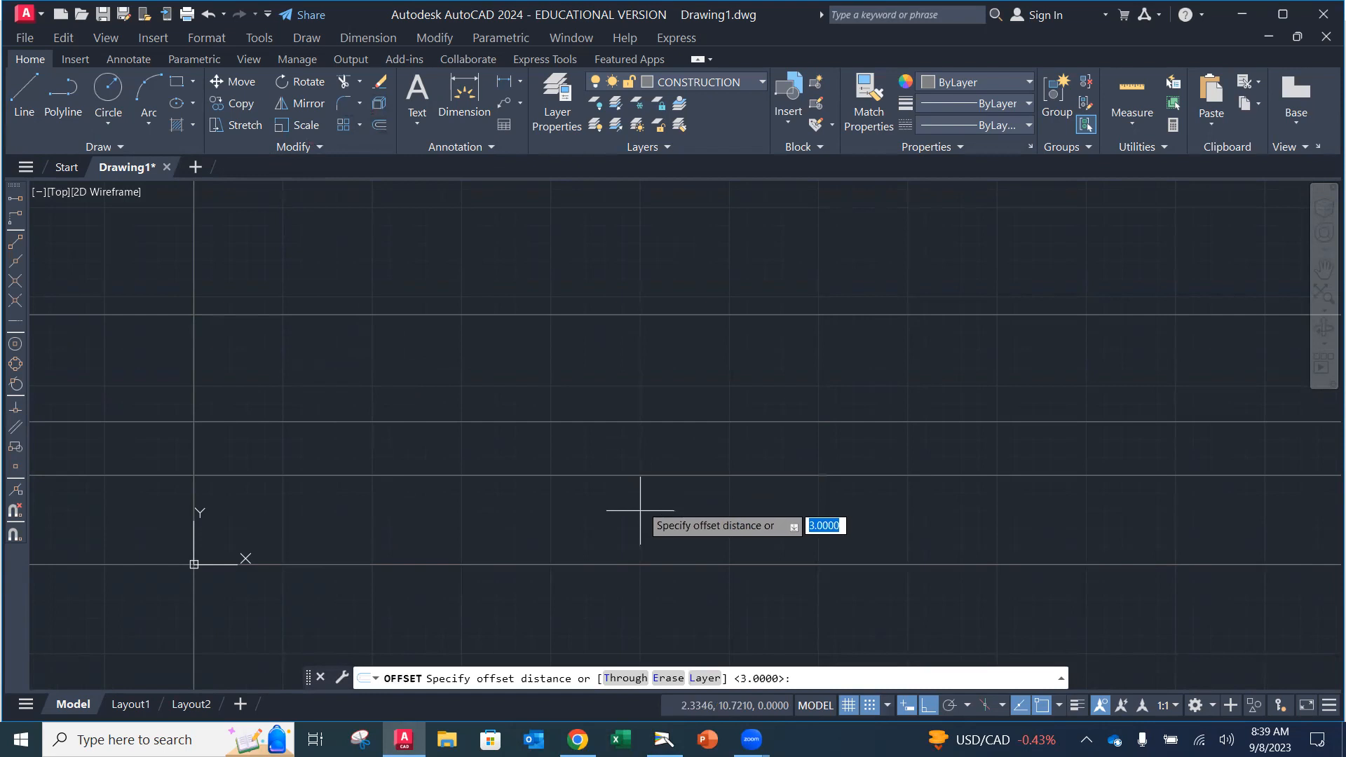
type("5")
key("Return")
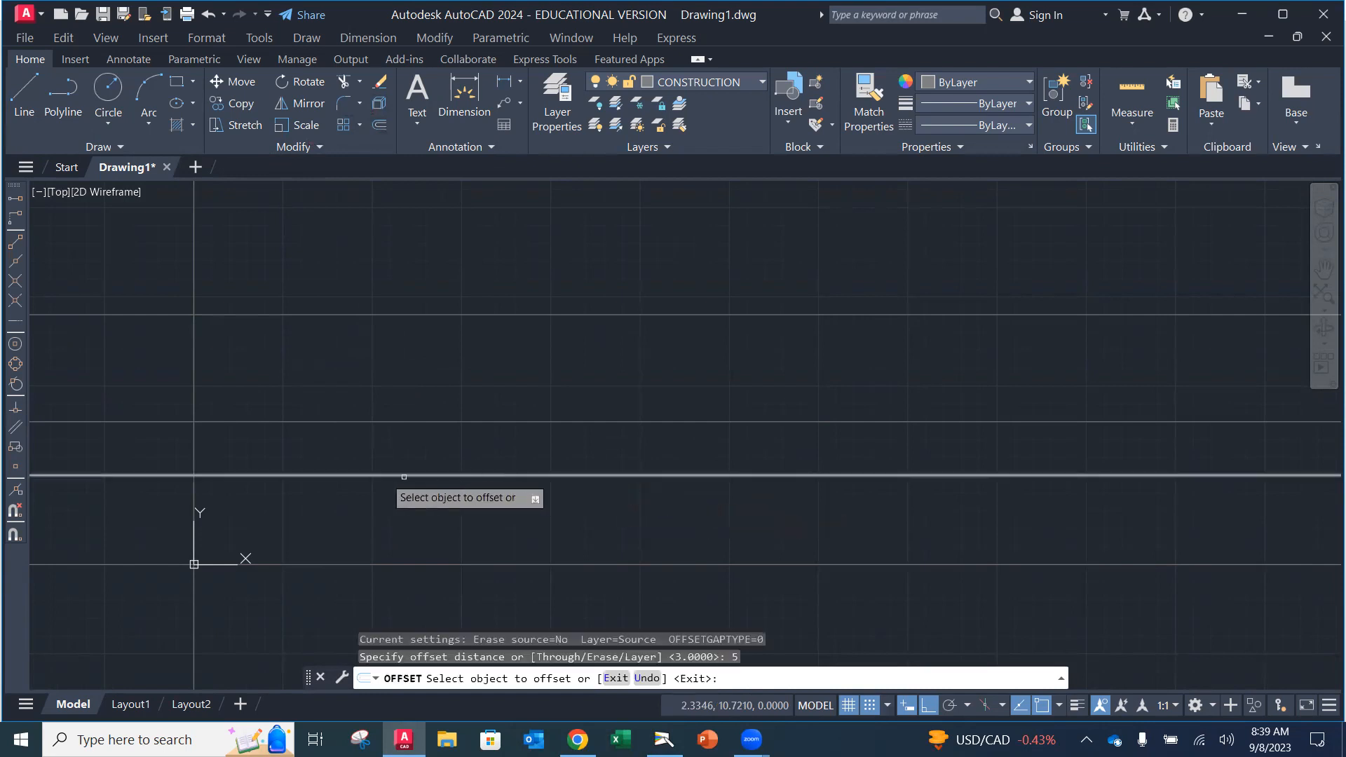
left_click(194, 452)
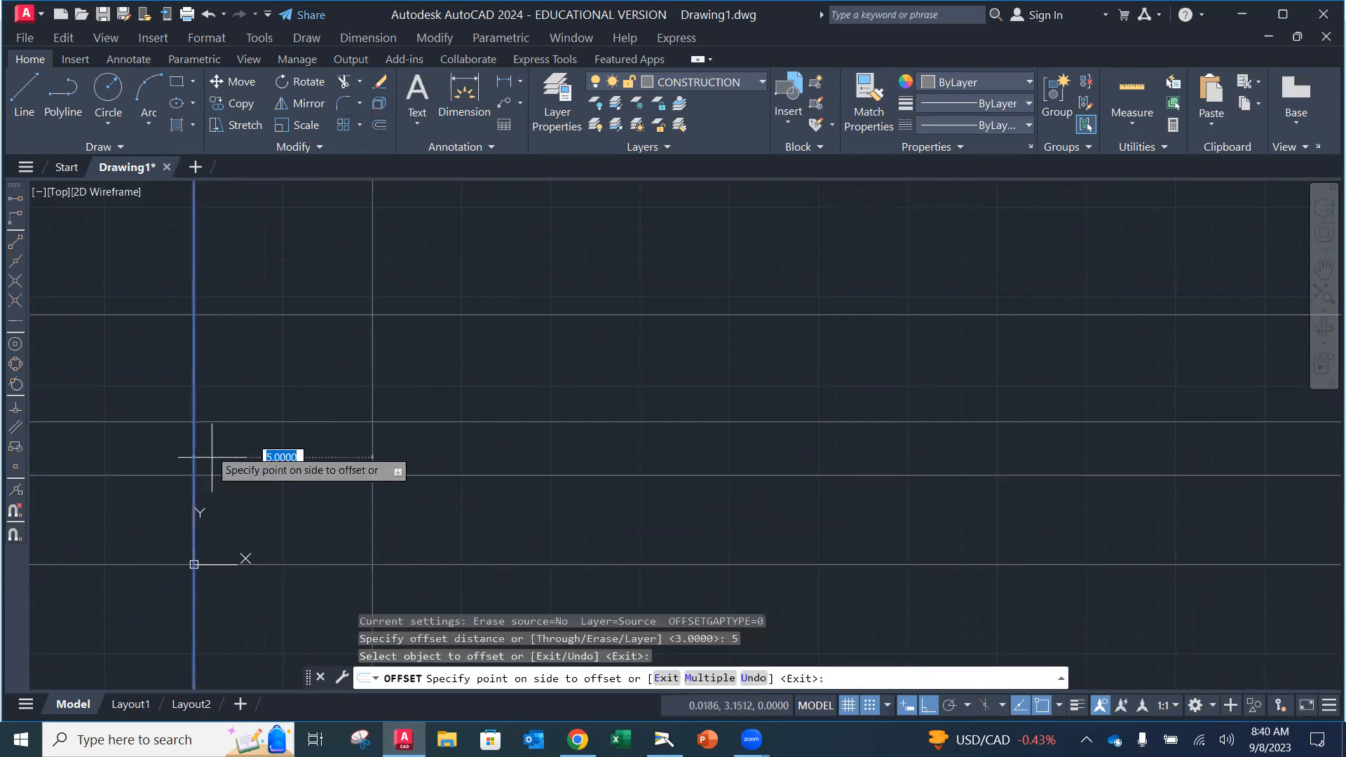
left_click(305, 456)
key("Escape")
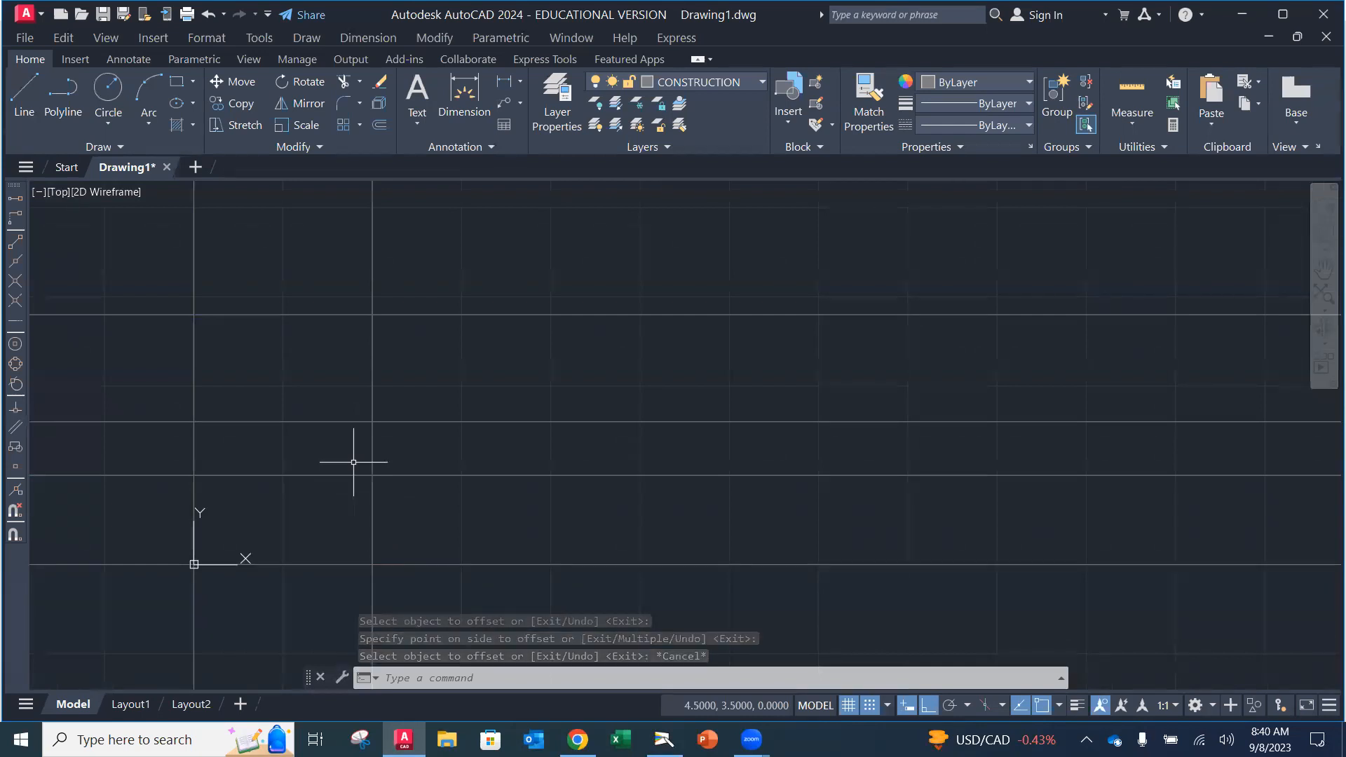
Step: Offset the vertical line at 5 another 1.5 units to the right
left_click(379, 126)
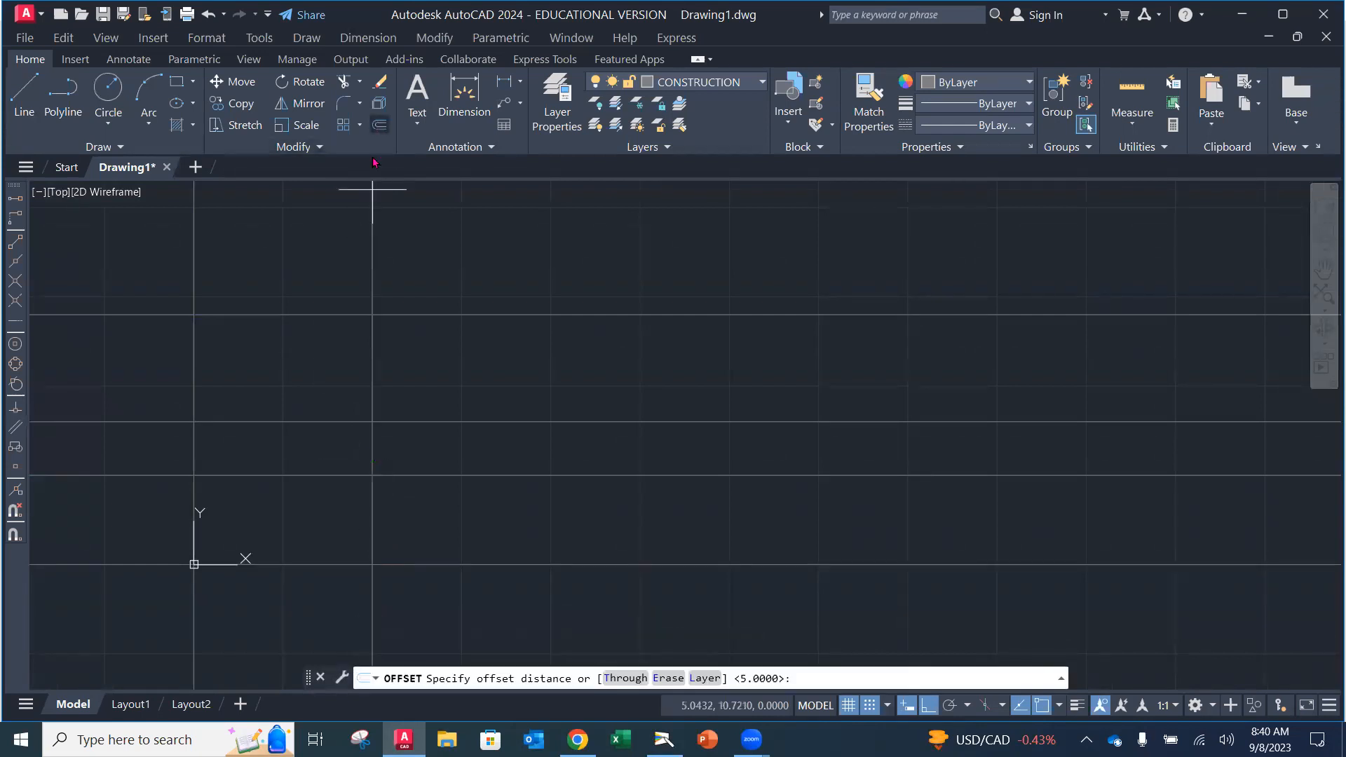
type("1.5")
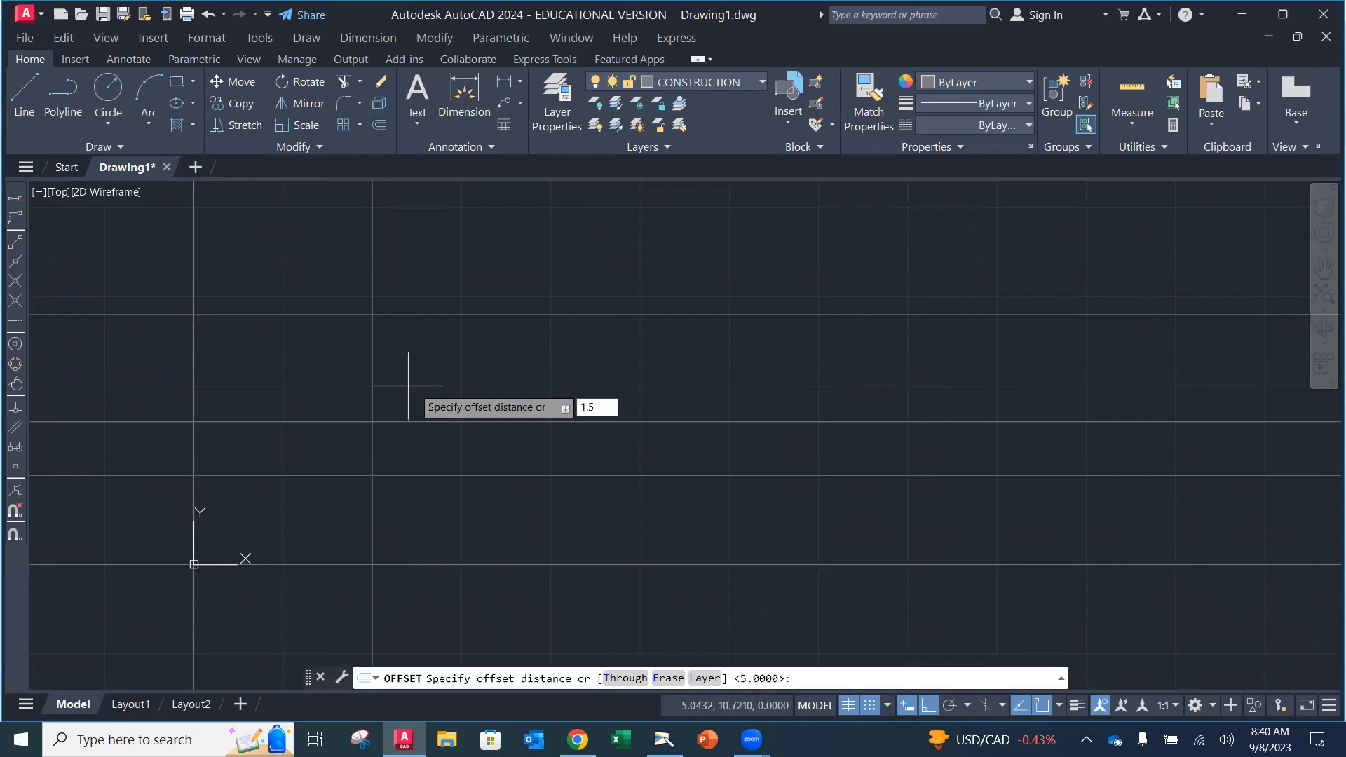
key("Return")
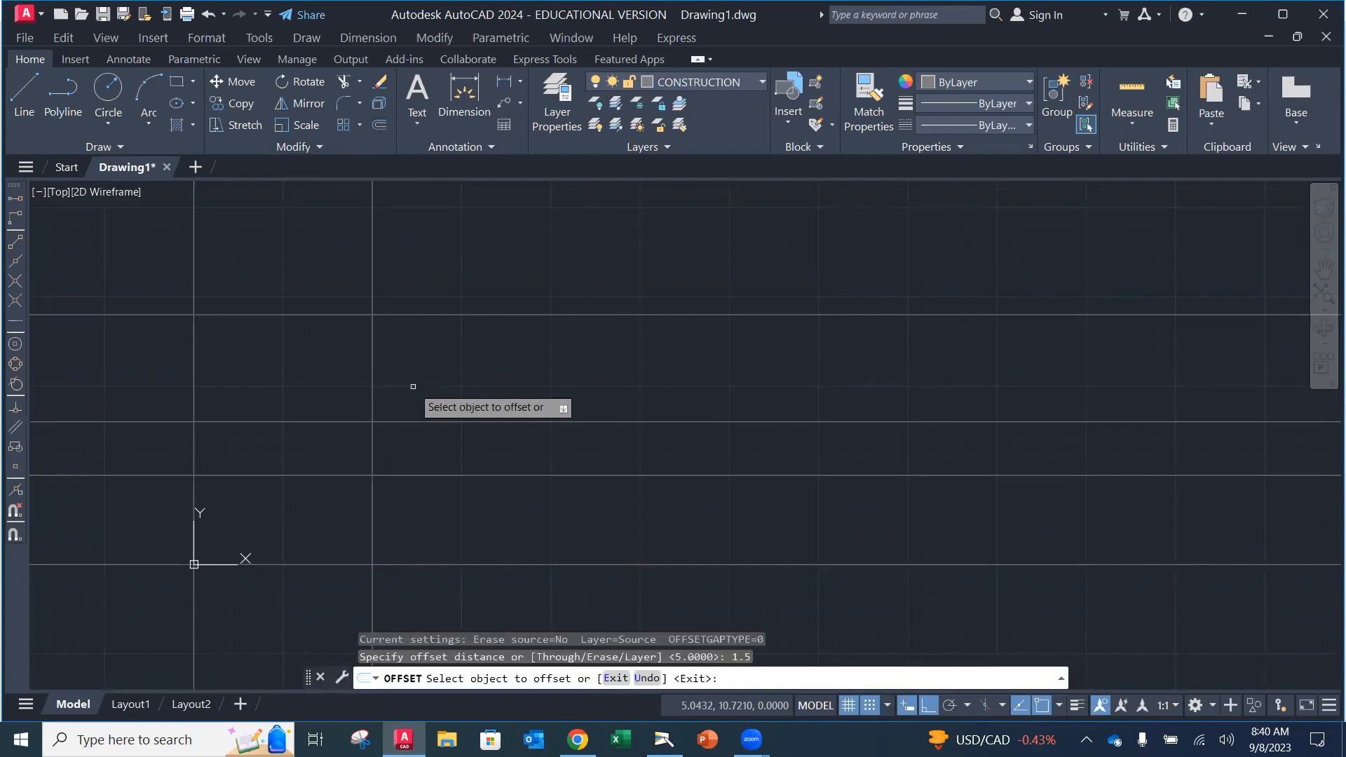
left_click(373, 513)
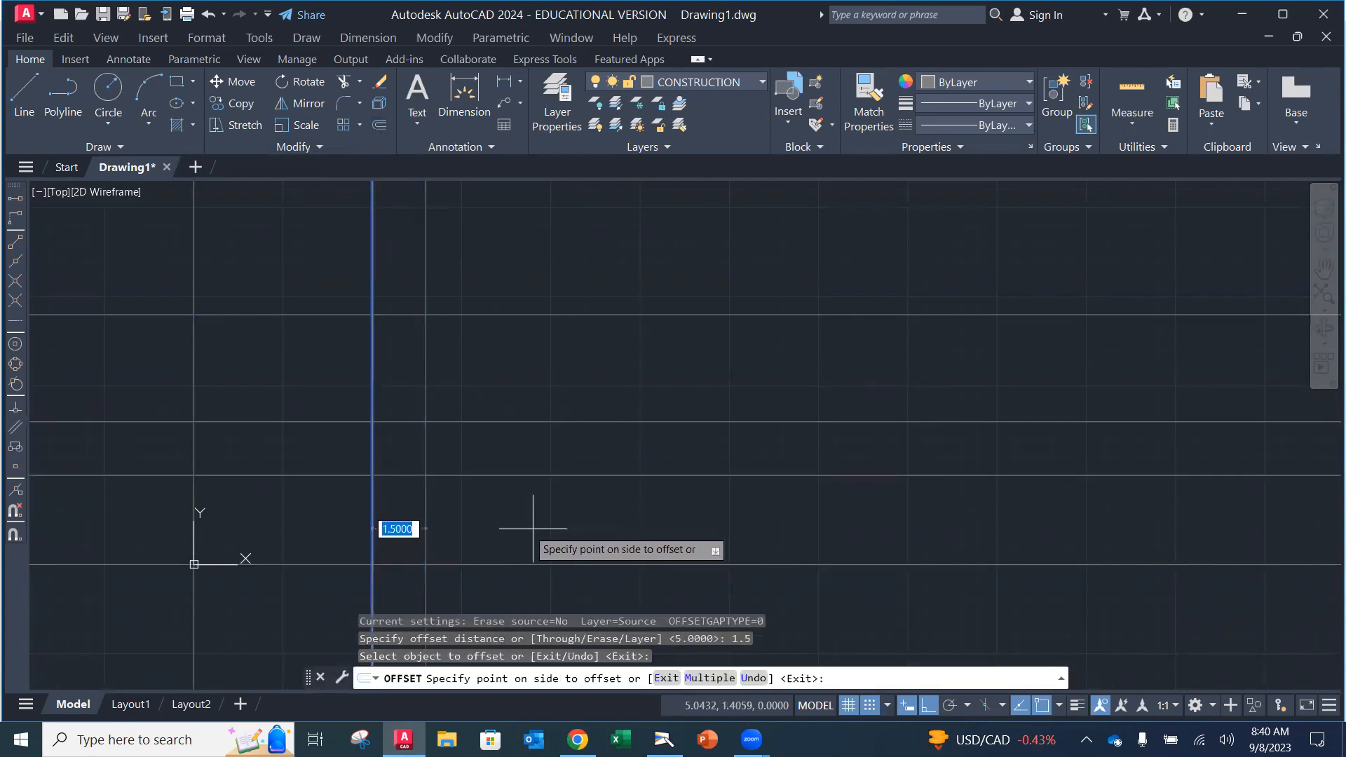
left_click(522, 523)
key("Return")
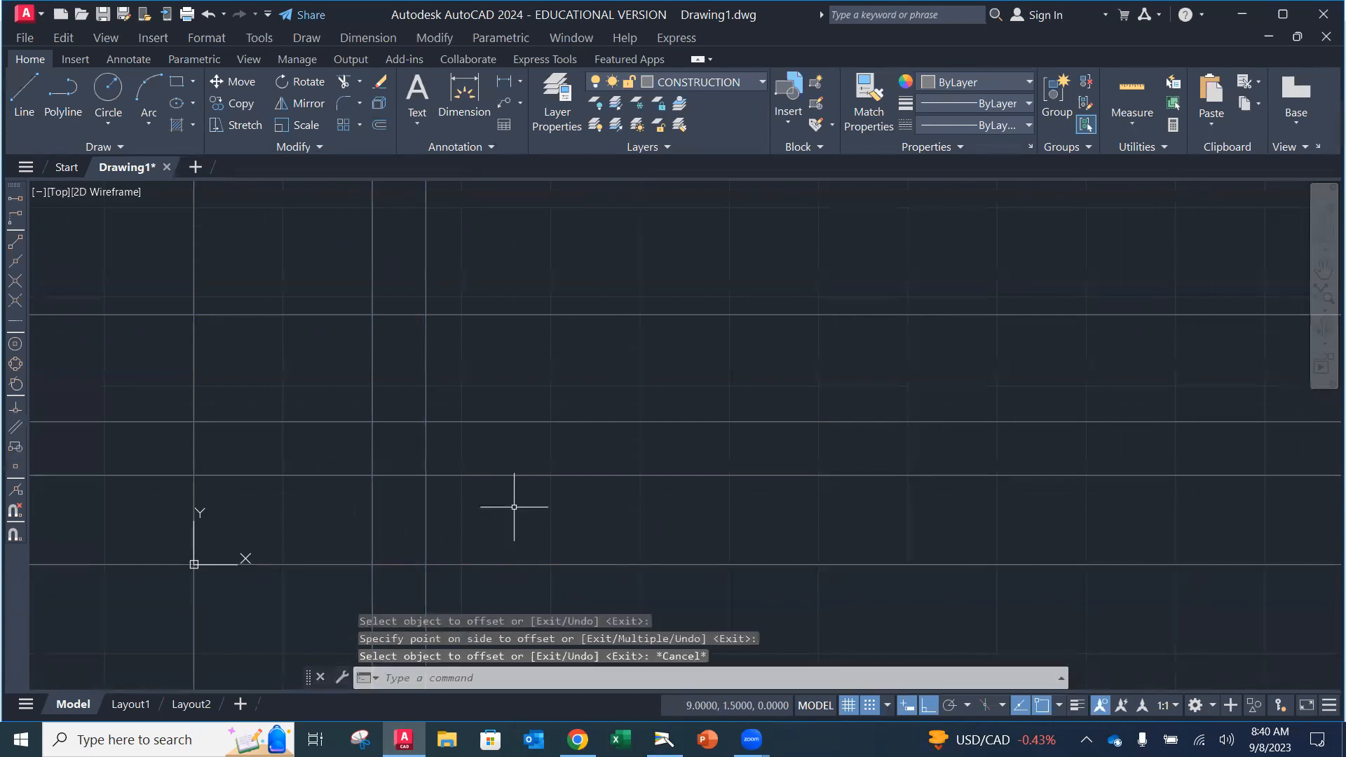
Step: Add a vertical construction line 3 units right of the last one and recentre the grid
left_click(380, 126)
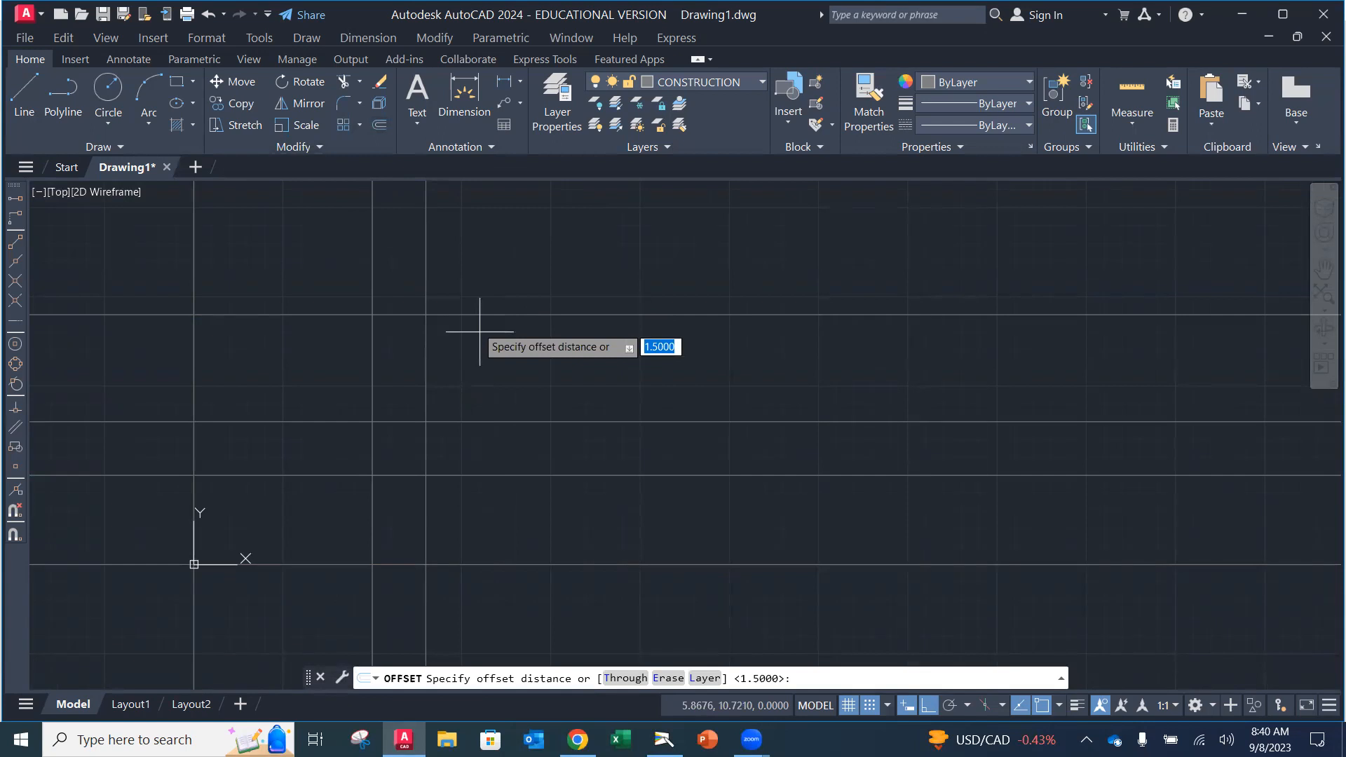
type("2")
key("BackSpace")
type("3")
key("Return")
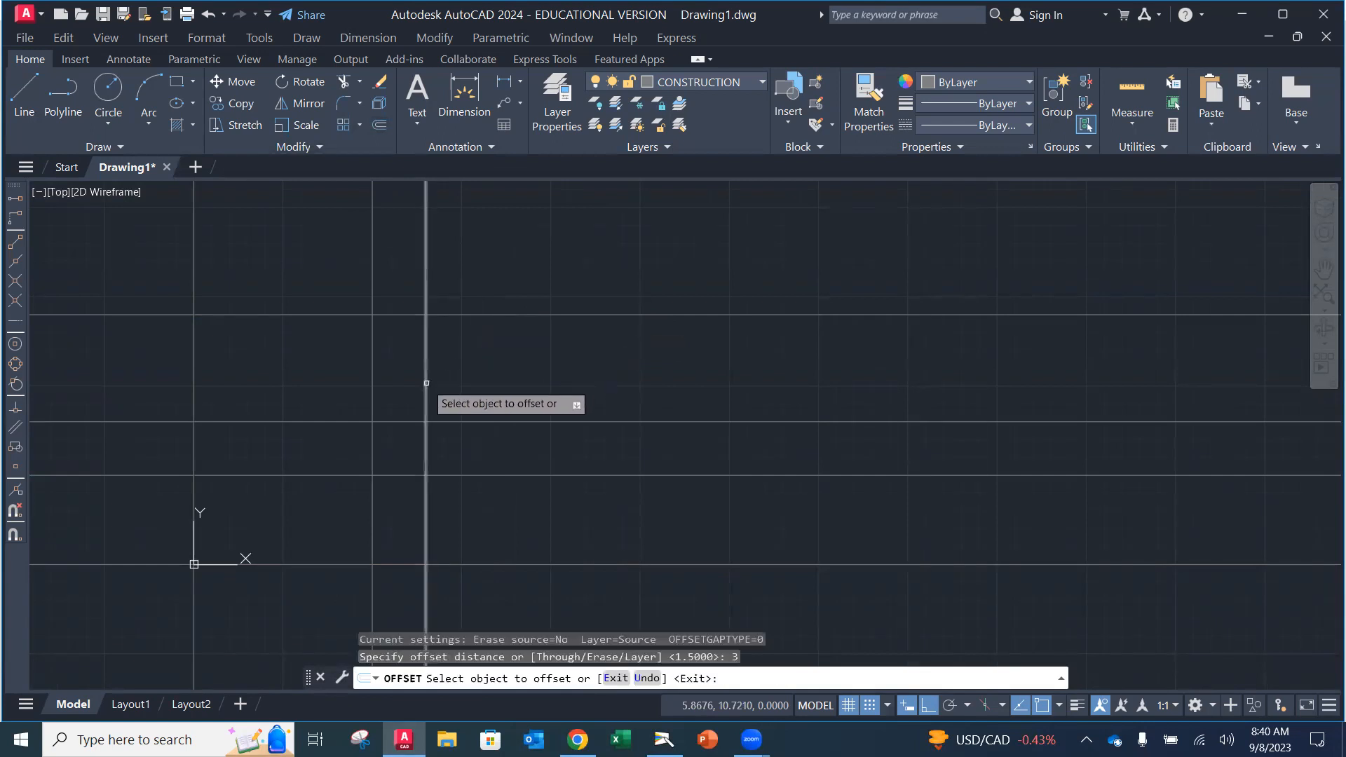
left_click(428, 373)
left_click(573, 385)
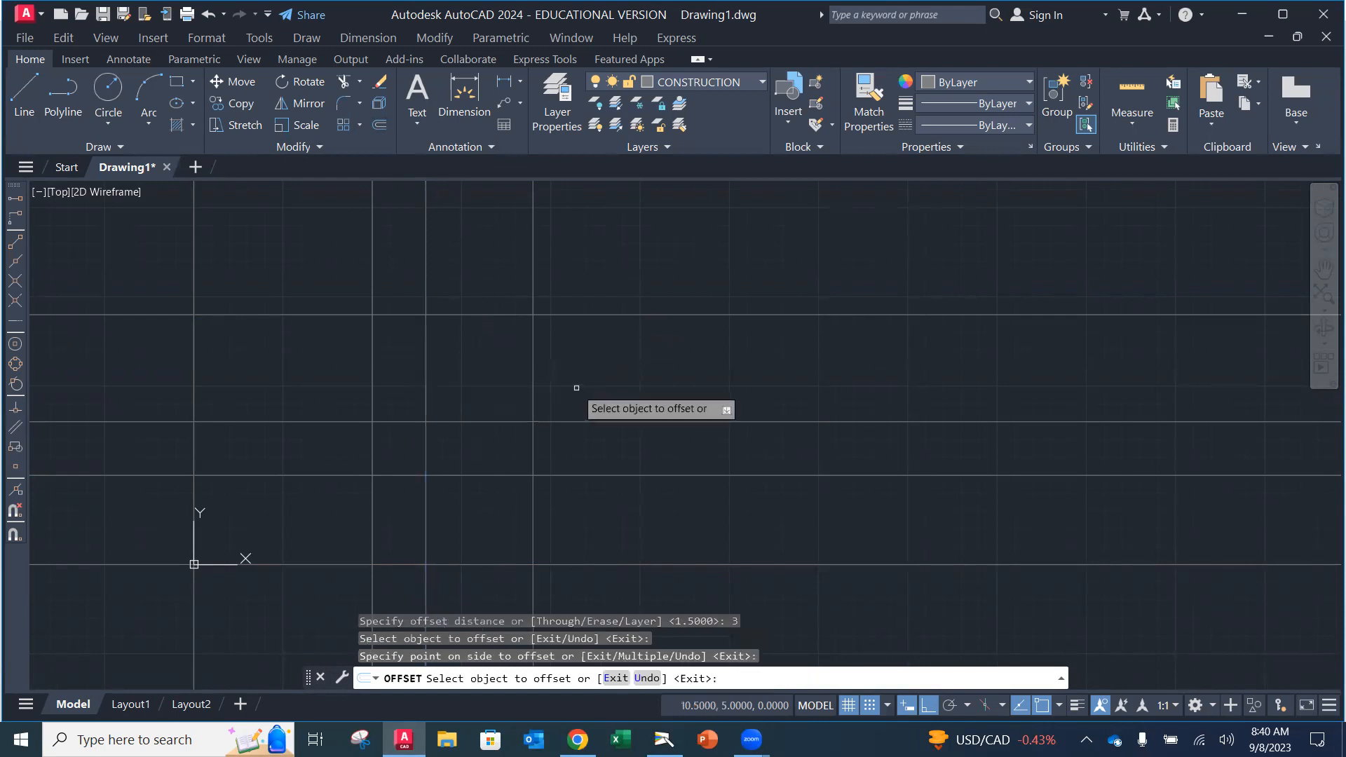
key("Return")
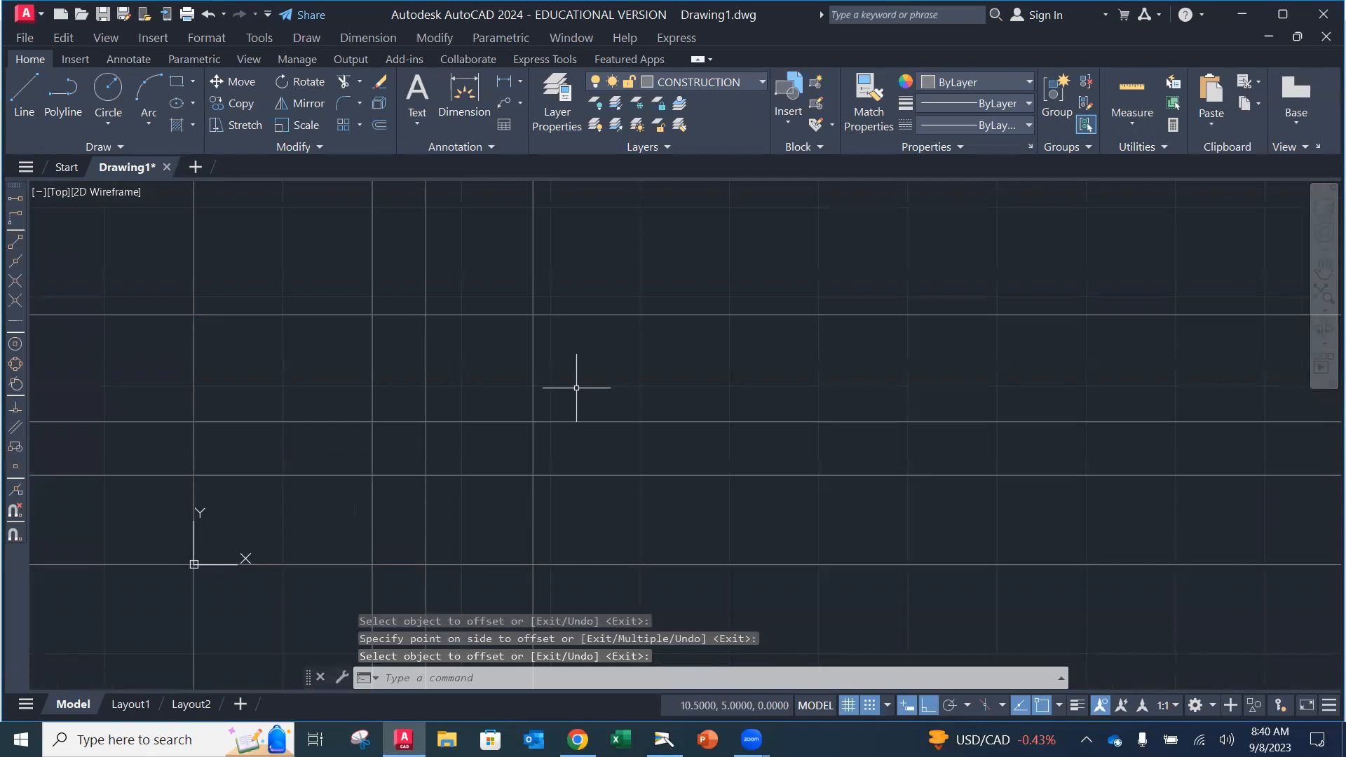
mouse_move(406, 444)
middle_mouse_down()
mouse_move(544, 414)
mouse_move(622, 439)
middle_mouse_up()
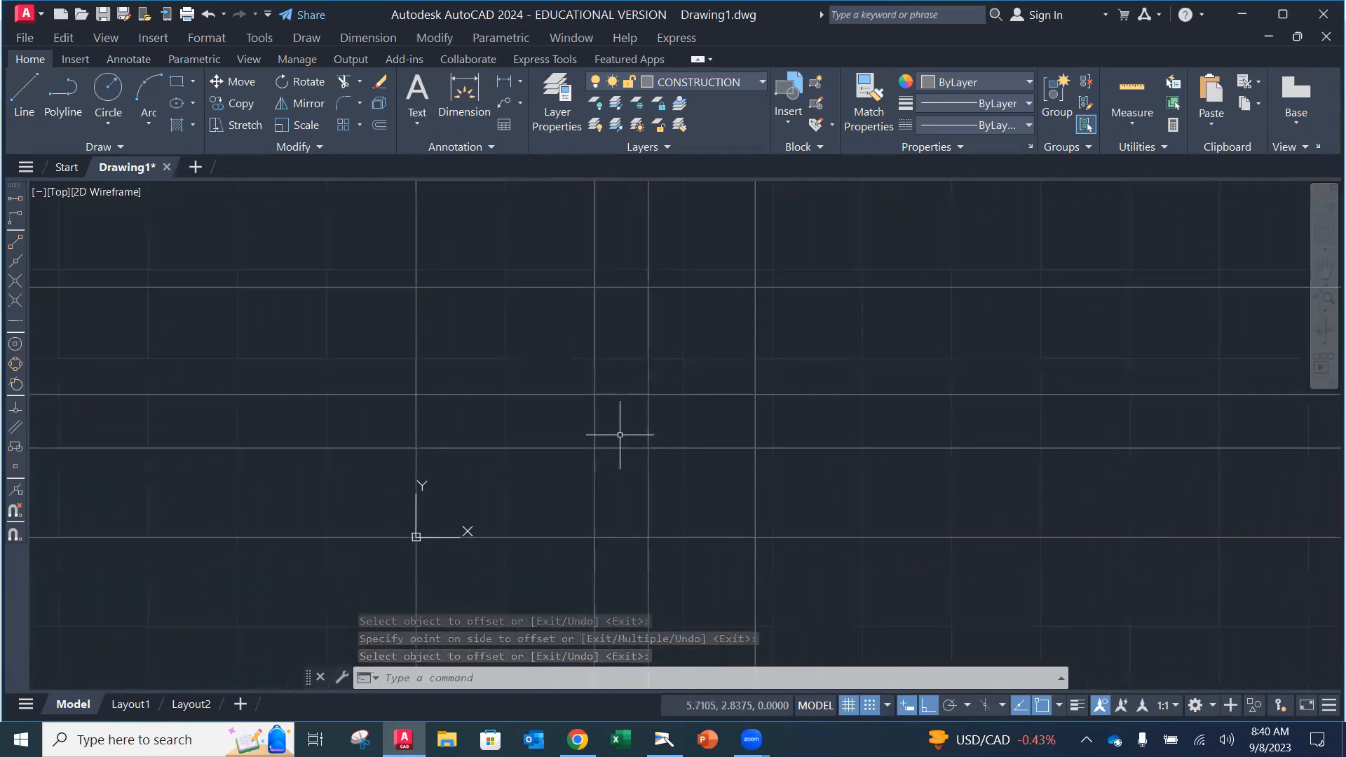
scroll(621, 423, "up", 2)
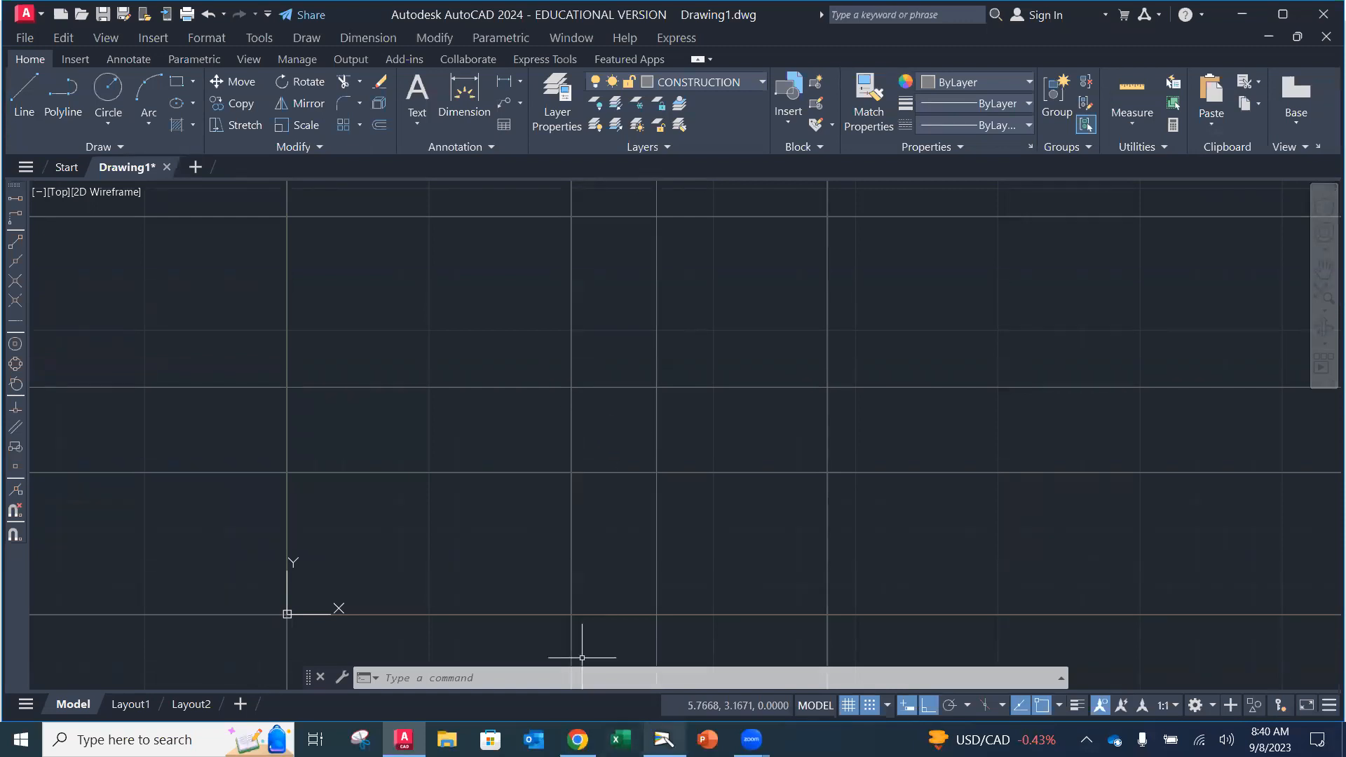
left_click(663, 739)
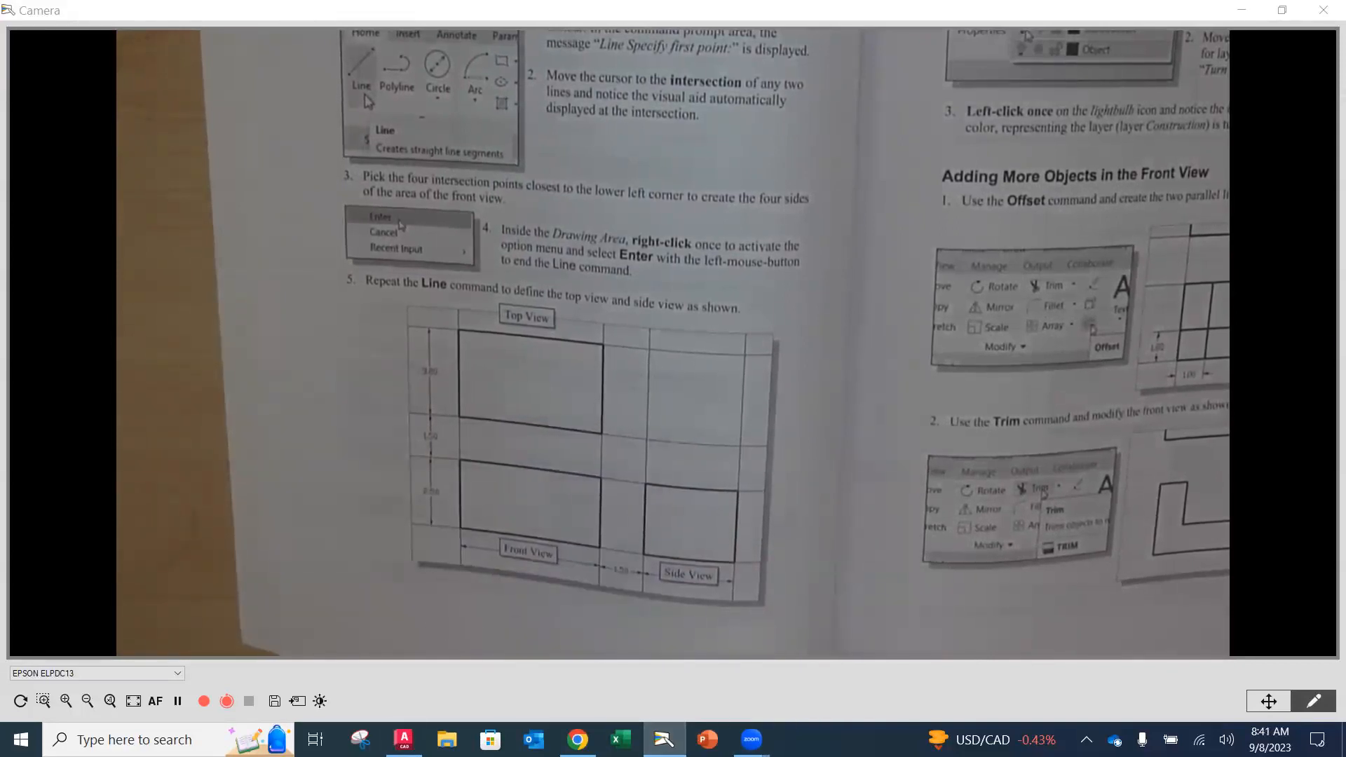
left_click(404, 739)
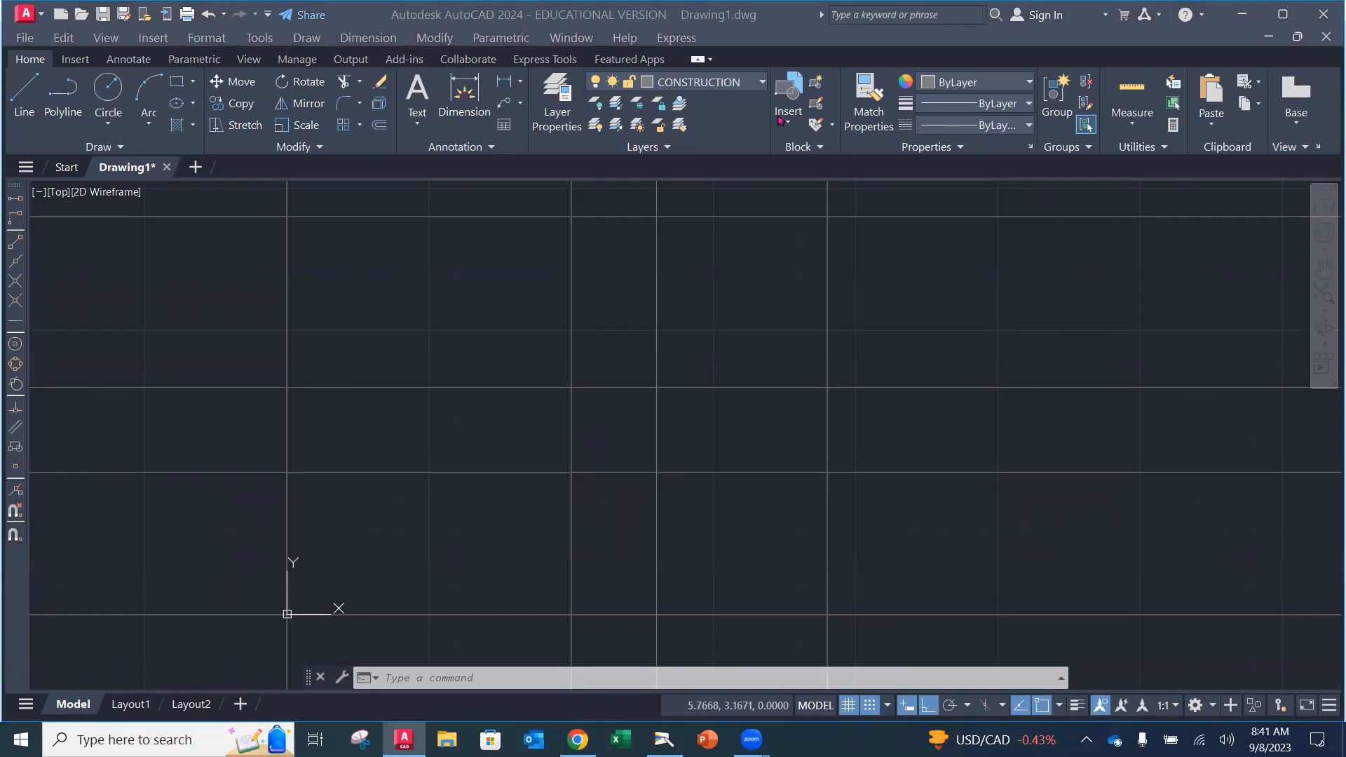
Step: Make OBJECT the current layer, show lineweights, and start the Line command
left_click(760, 84)
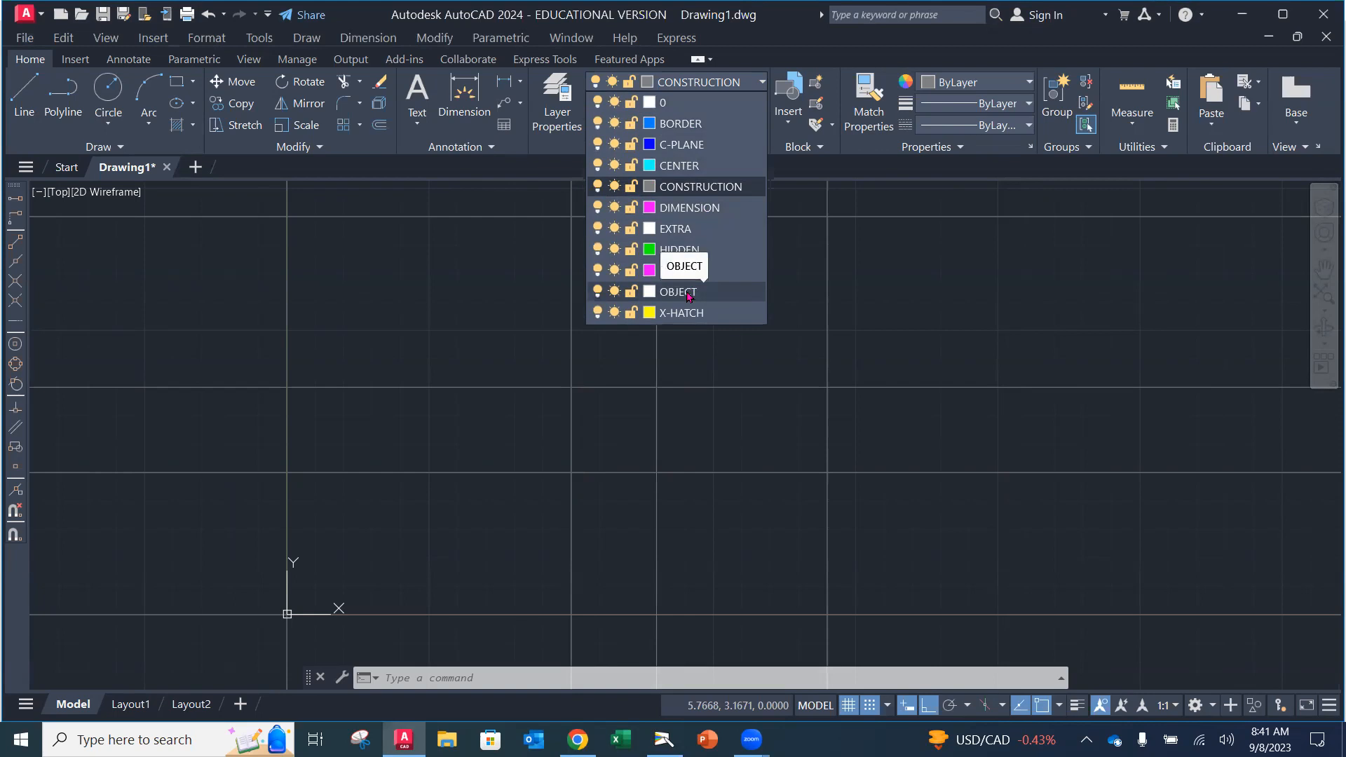
left_click(688, 295)
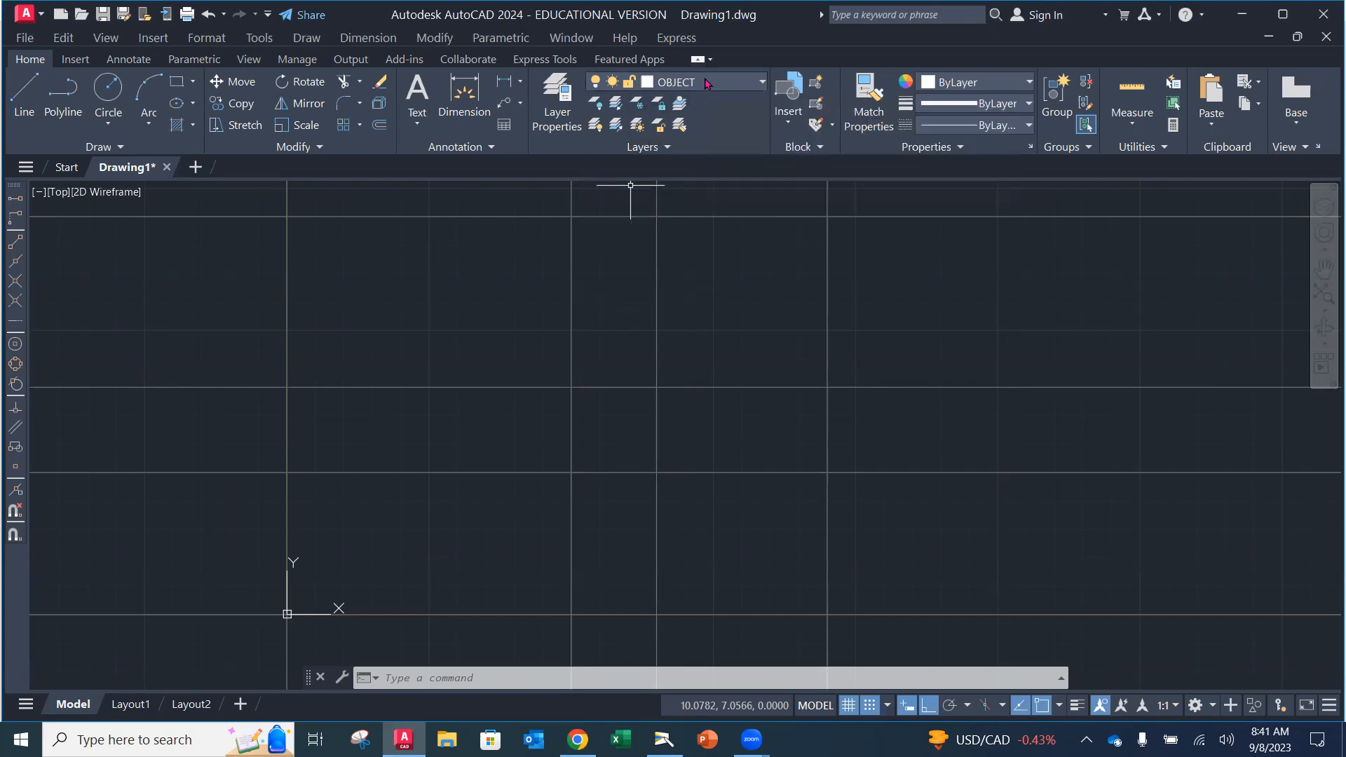
left_click(1077, 707)
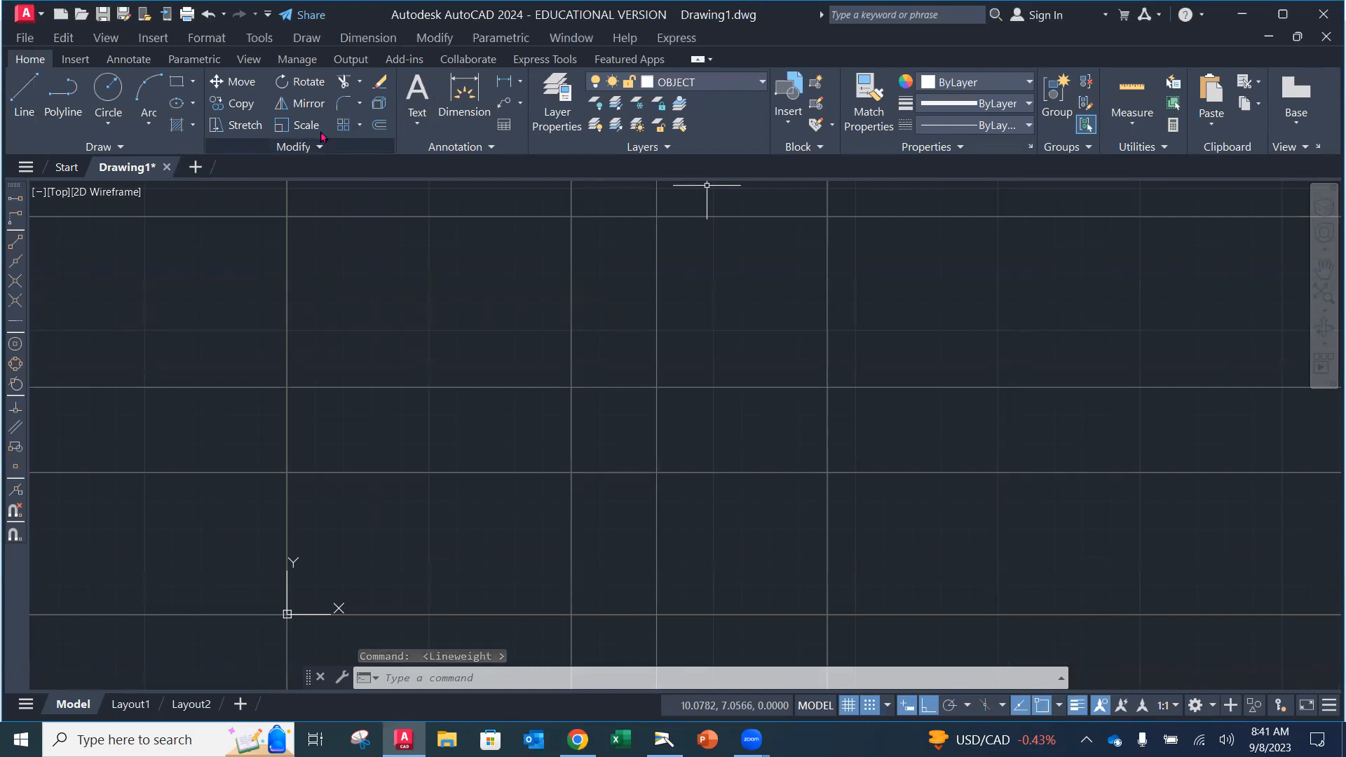
left_click(23, 109)
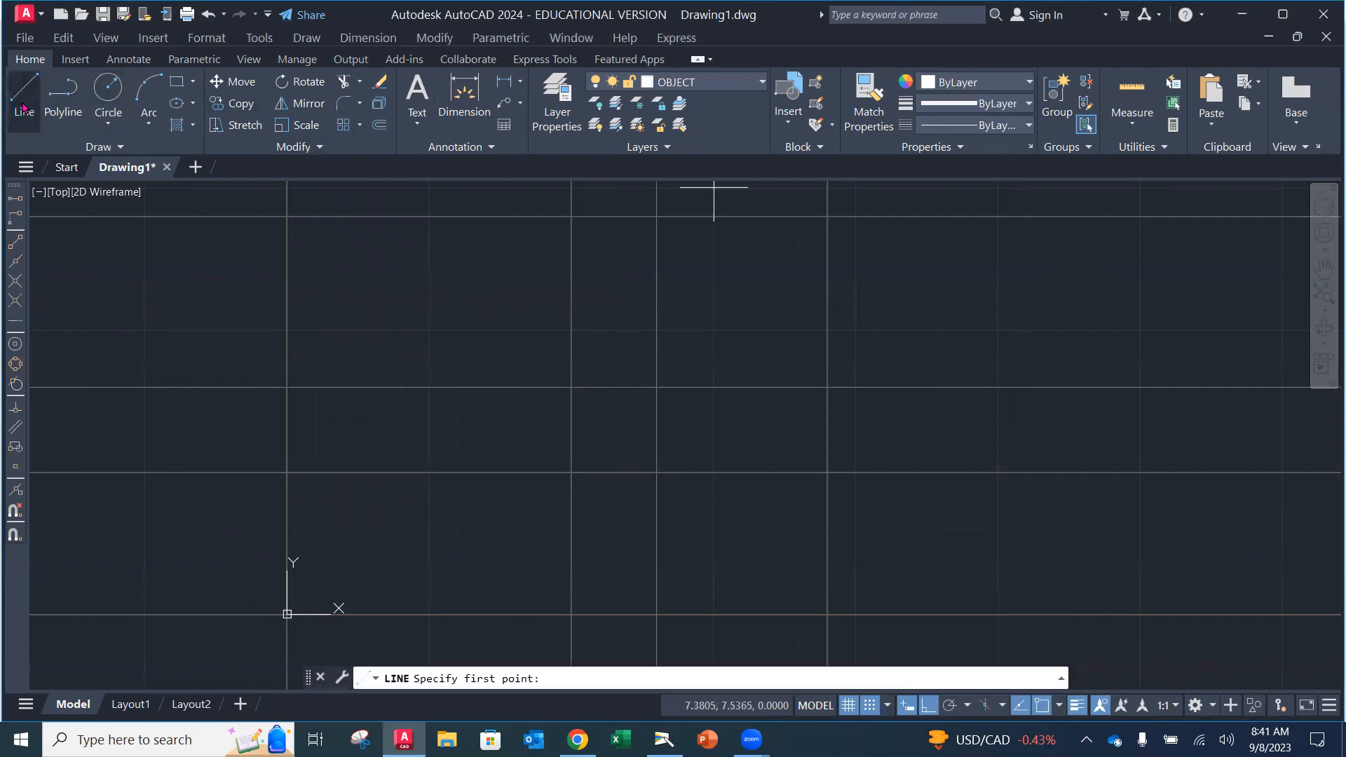
Step: Draw the 4.5-unit-wide front view rectangle along the grid
left_click(287, 472)
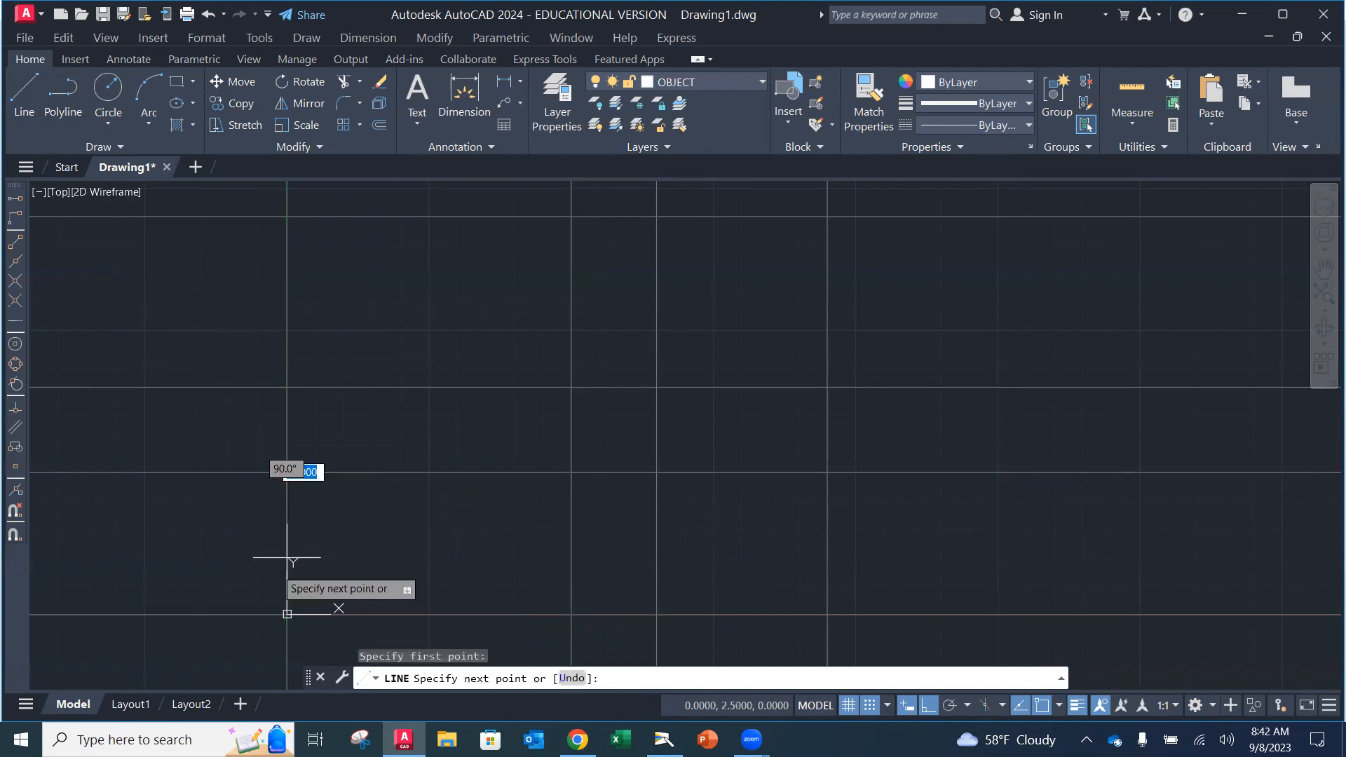
left_click(286, 614)
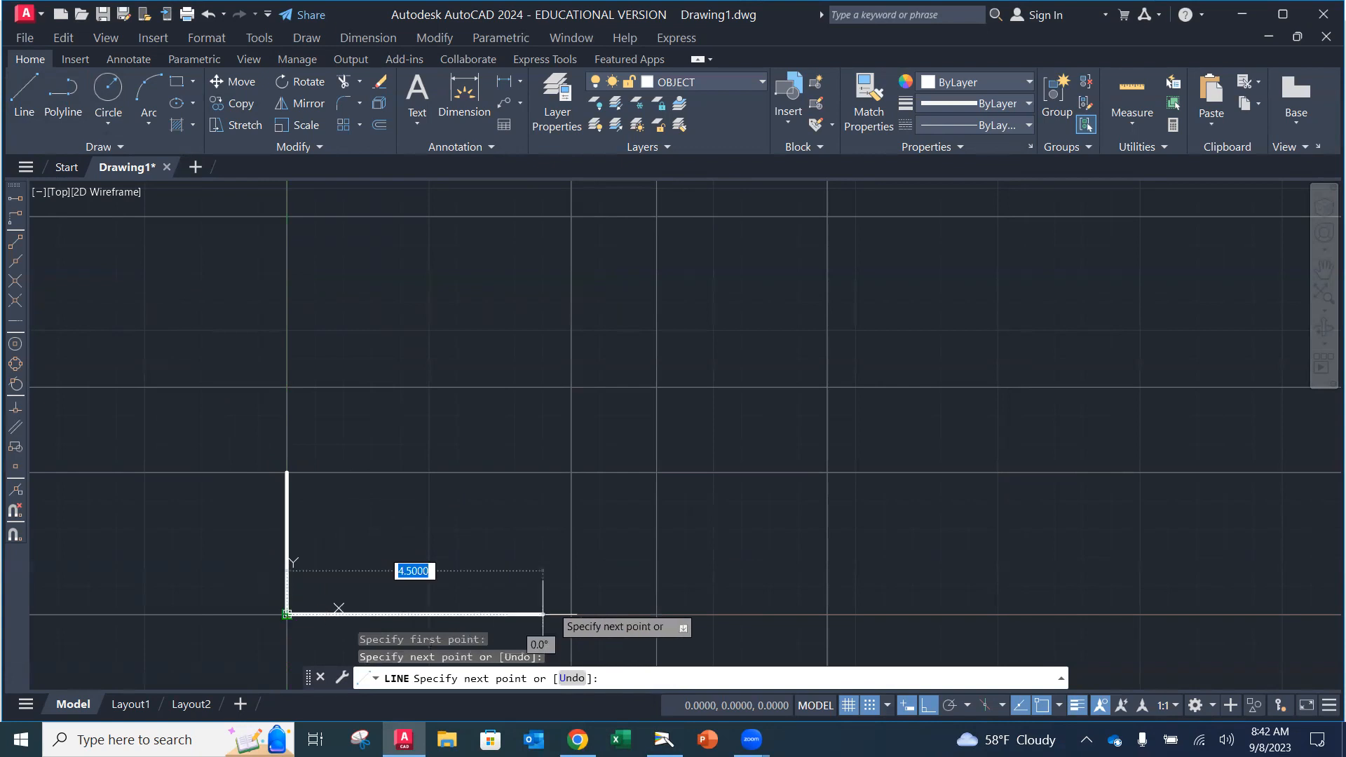
left_click(571, 614)
left_click(571, 471)
left_click(287, 471)
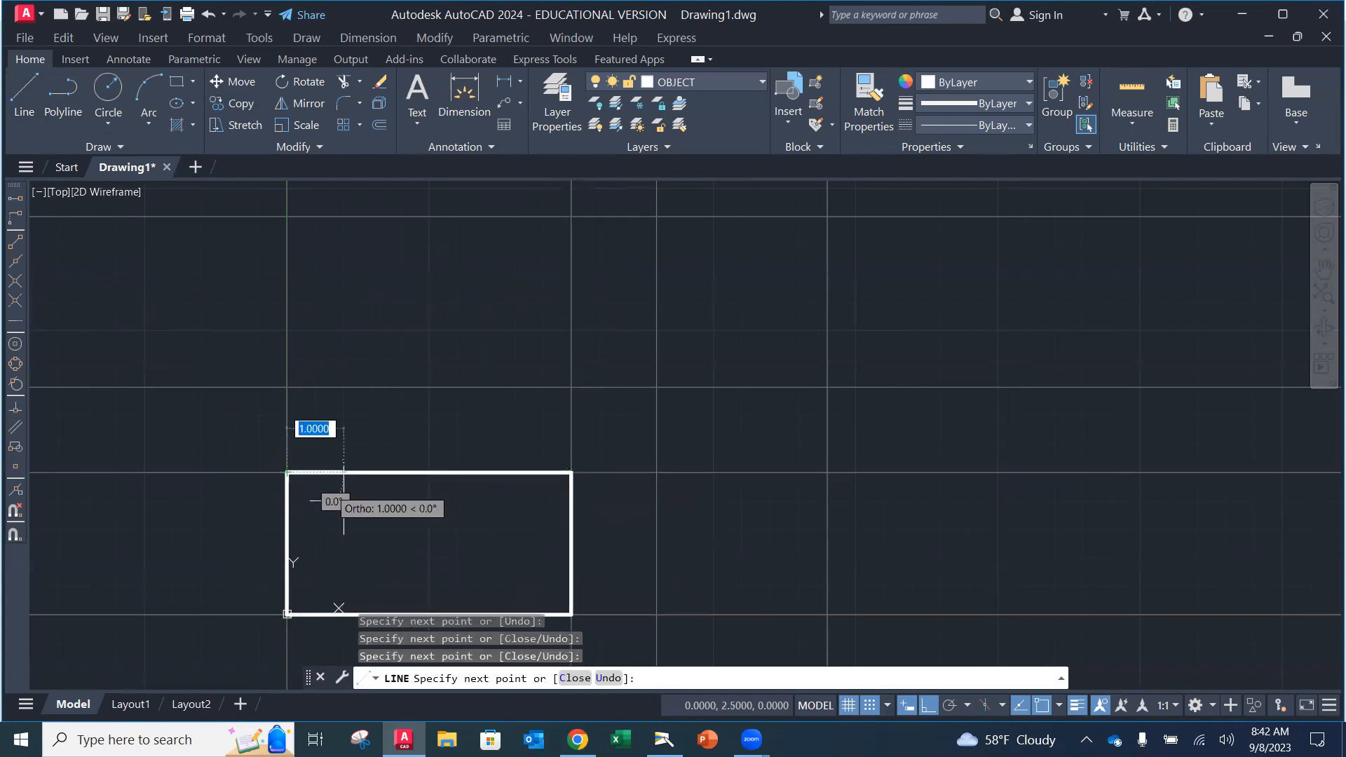
key("Return")
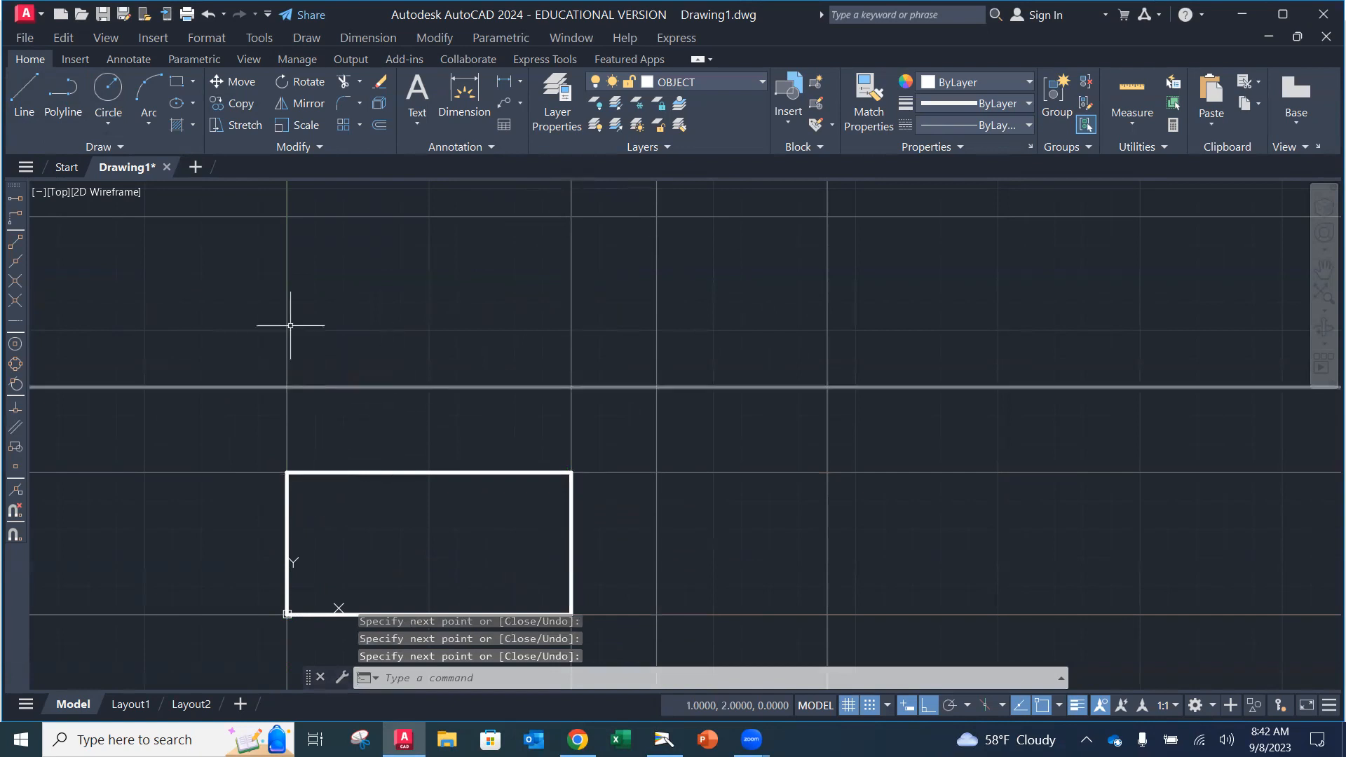
Step: Draw the top view rectangle above the front view with the L line command
type("l")
key("Return")
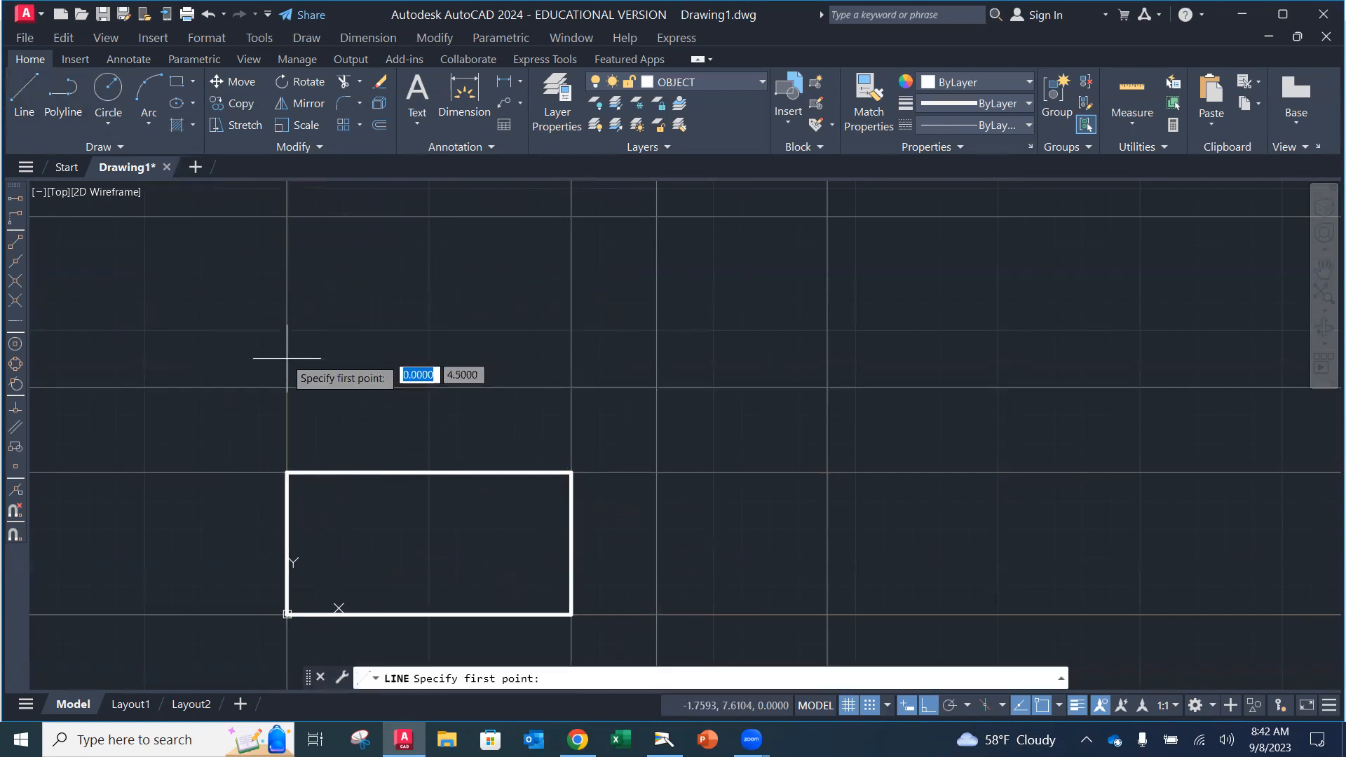
left_click(287, 386)
left_click(287, 216)
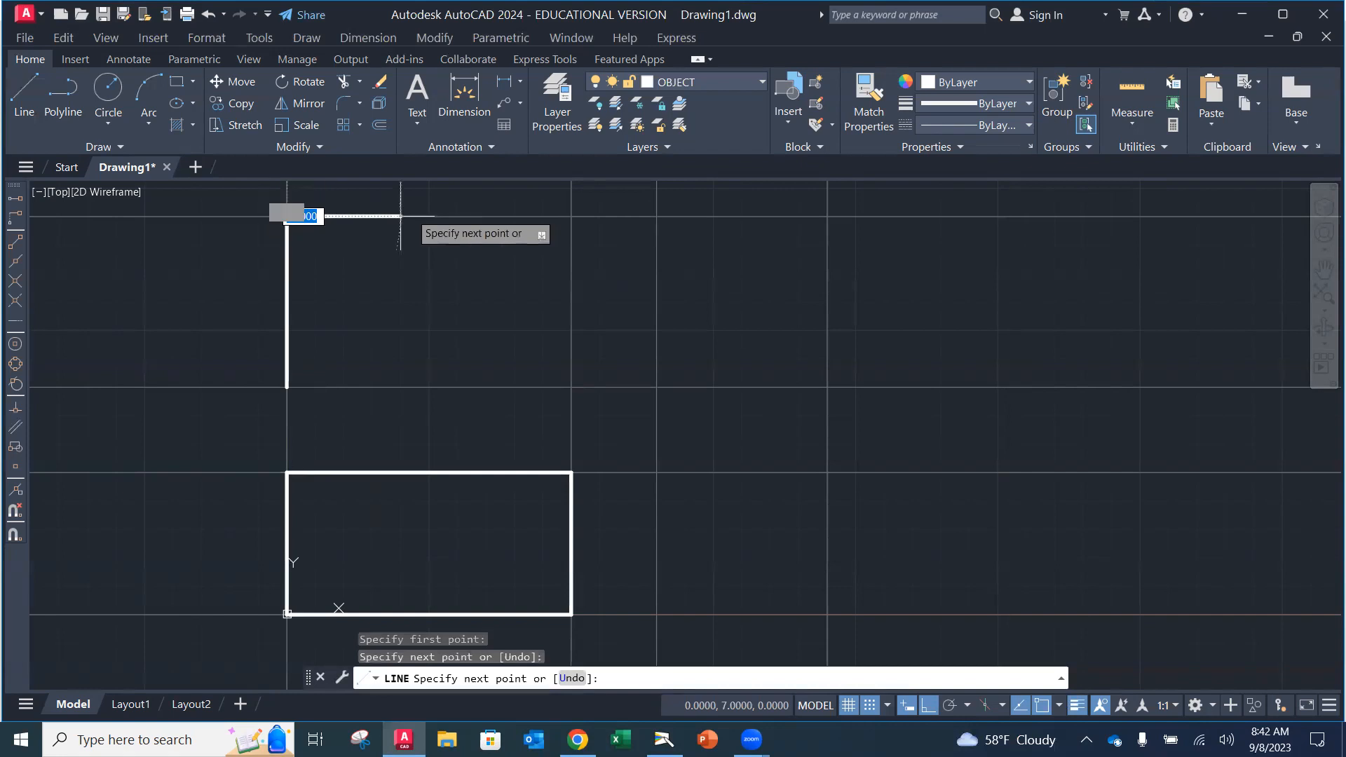
left_click(570, 215)
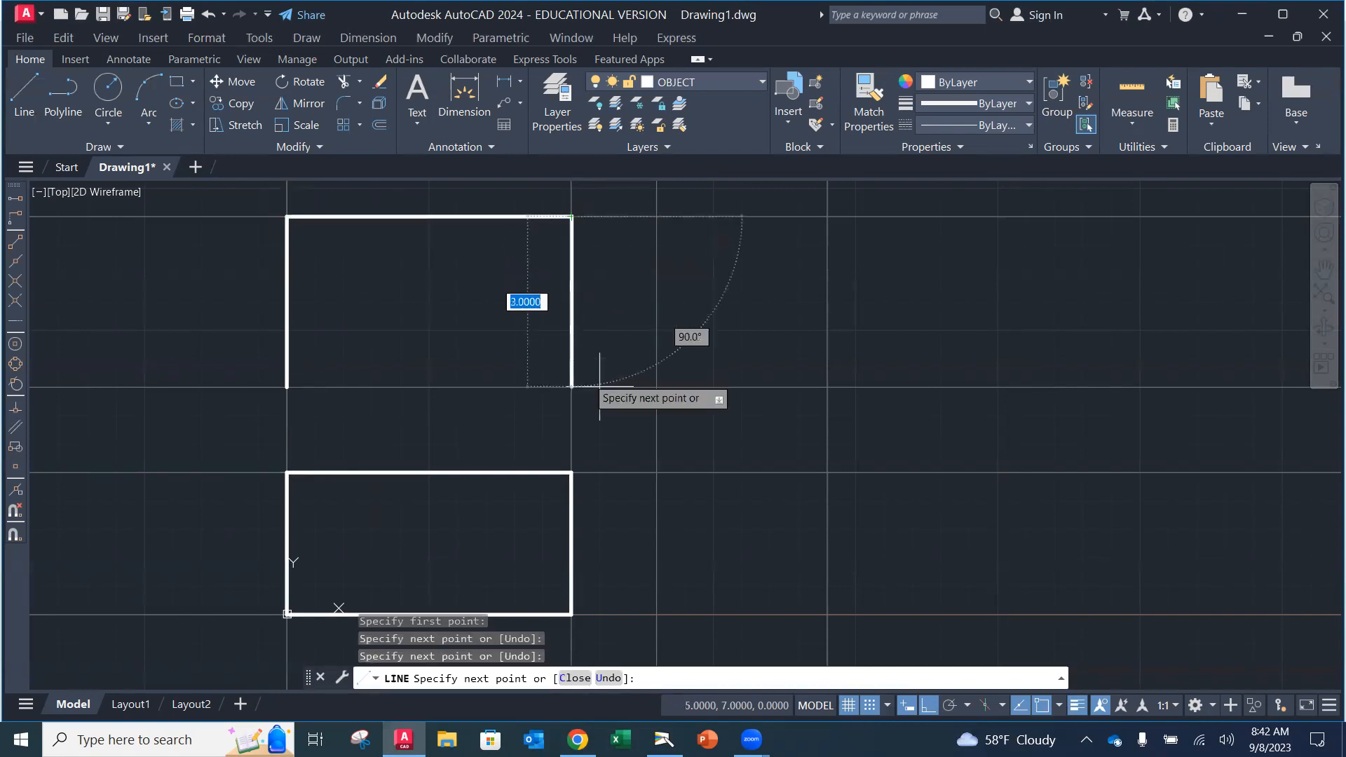
left_click(571, 386)
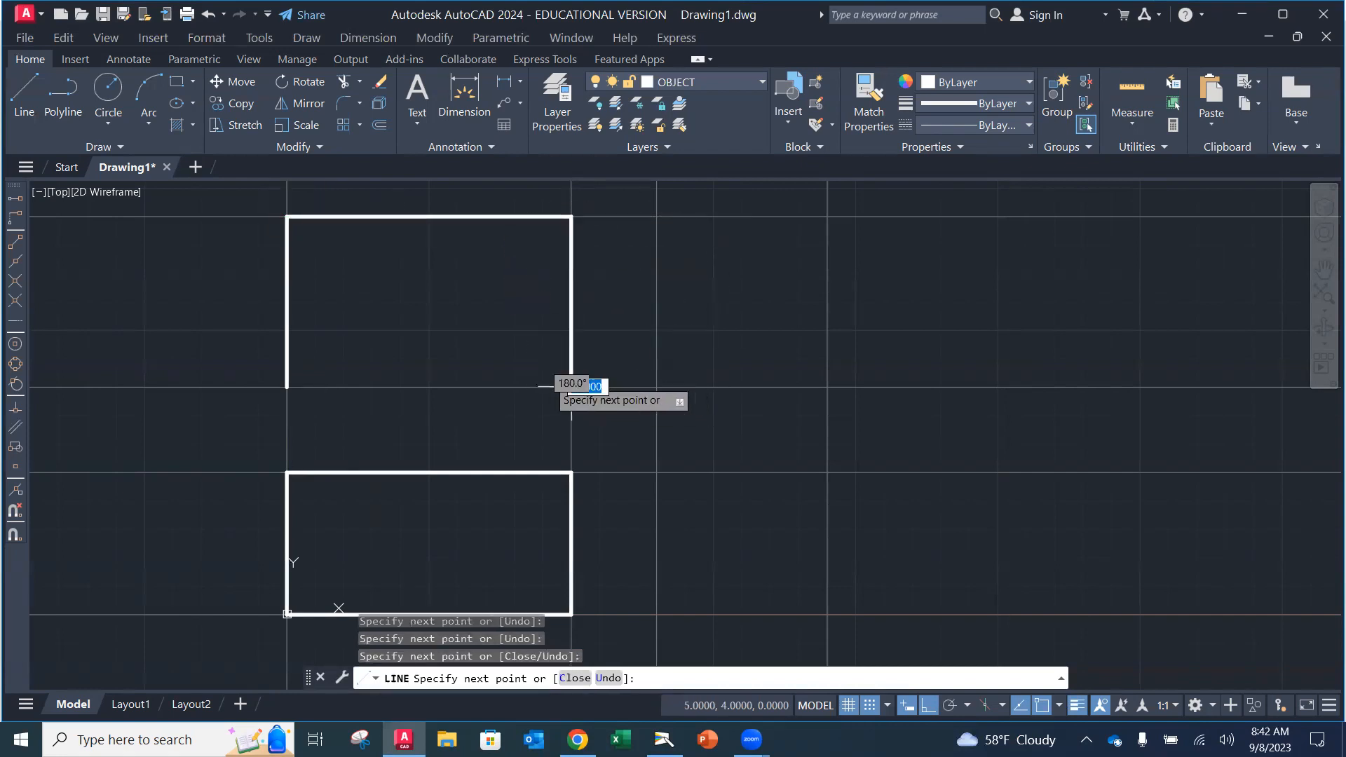
left_click(287, 386)
key("Escape")
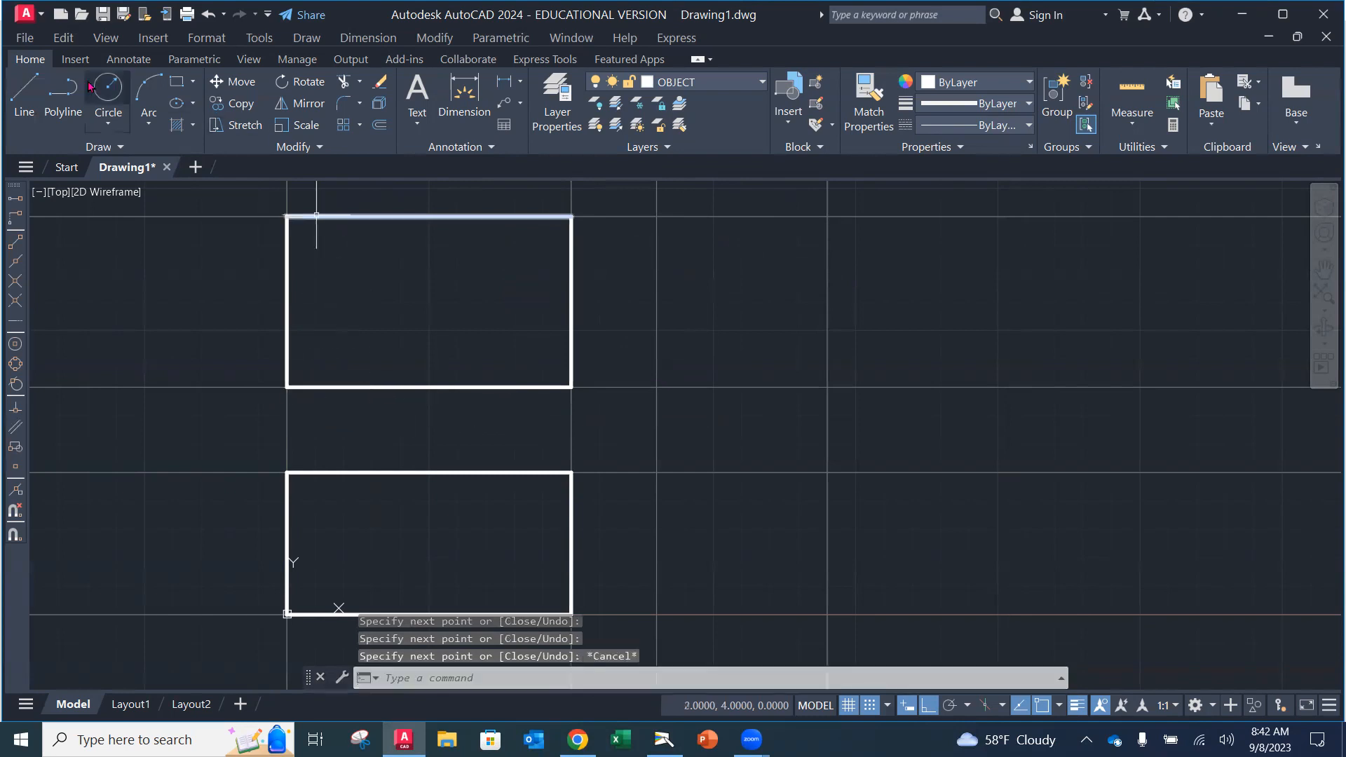
Step: Draw the 3-unit-wide side view rectangle to the right of the front view
key("Return")
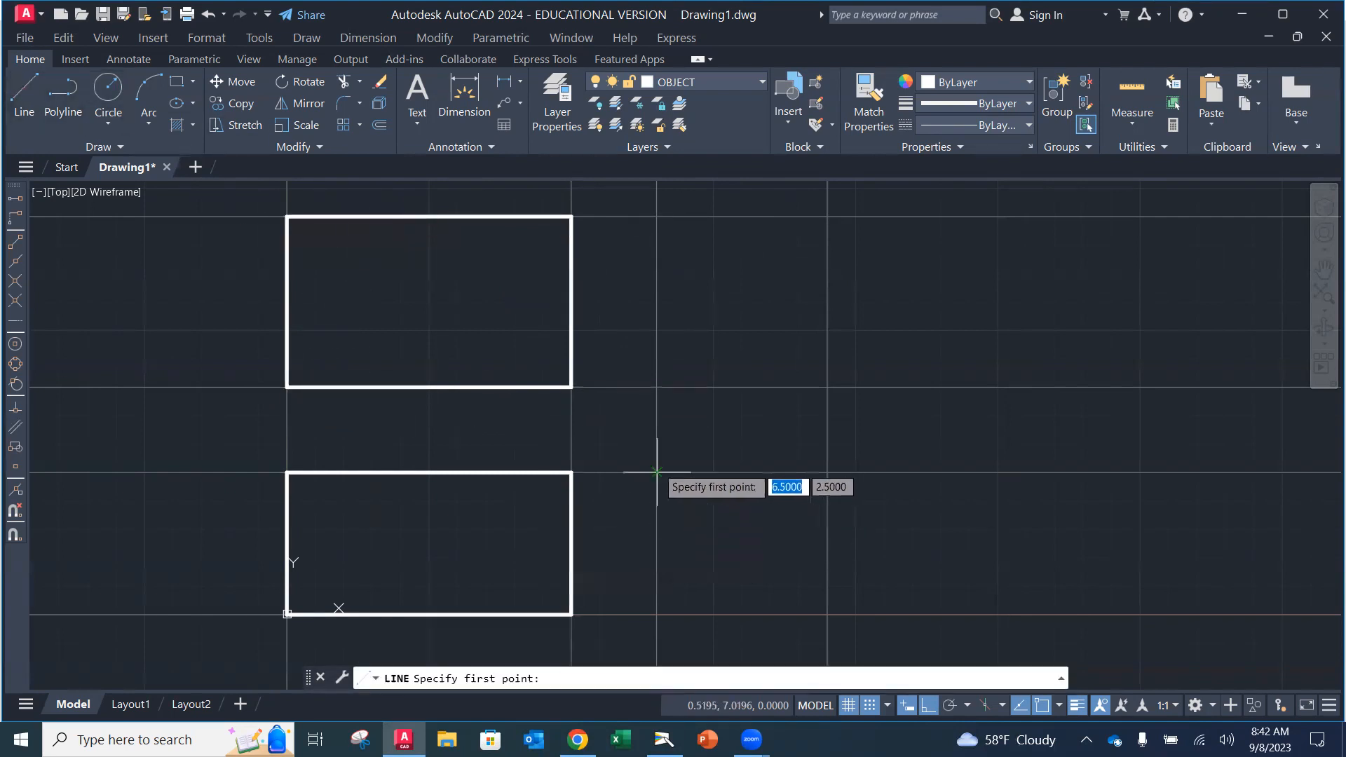
left_click(656, 473)
left_click(656, 615)
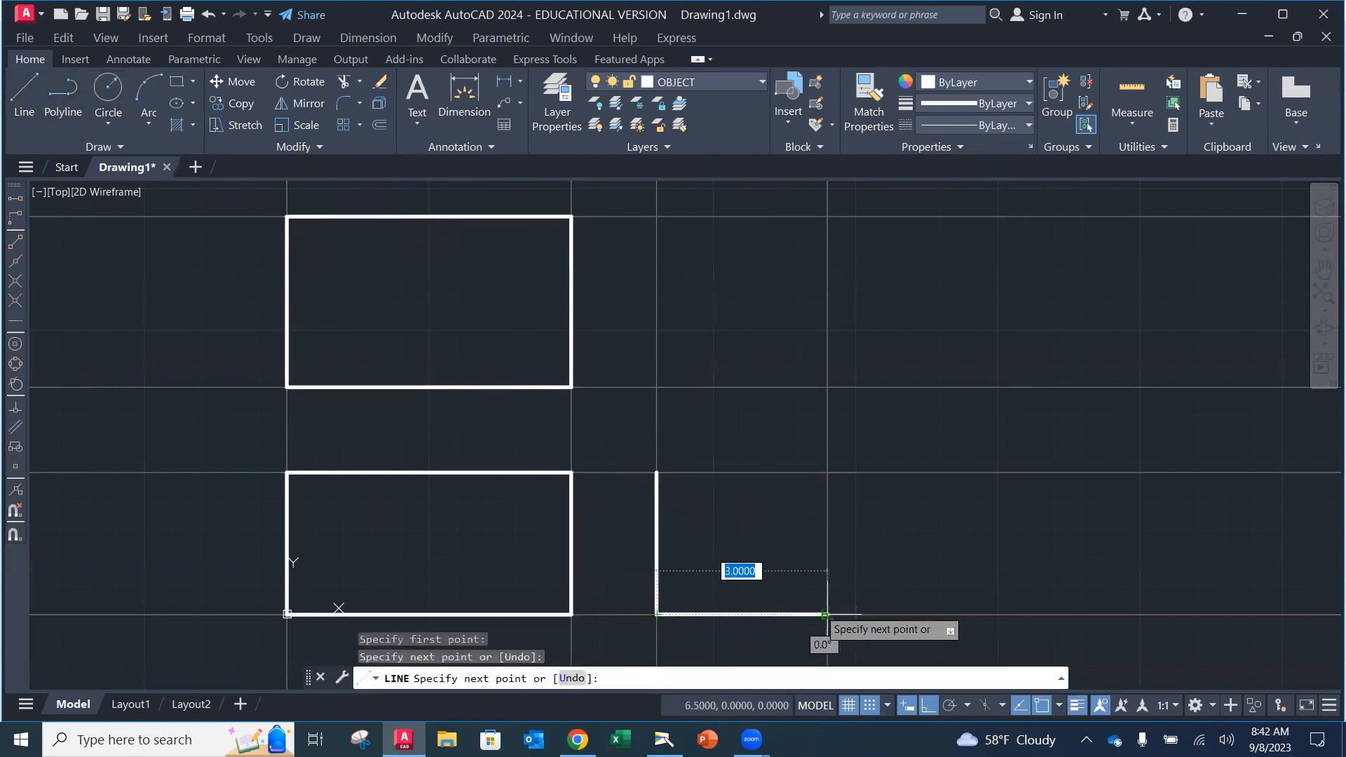
left_click(827, 615)
left_click(827, 473)
left_click(656, 473)
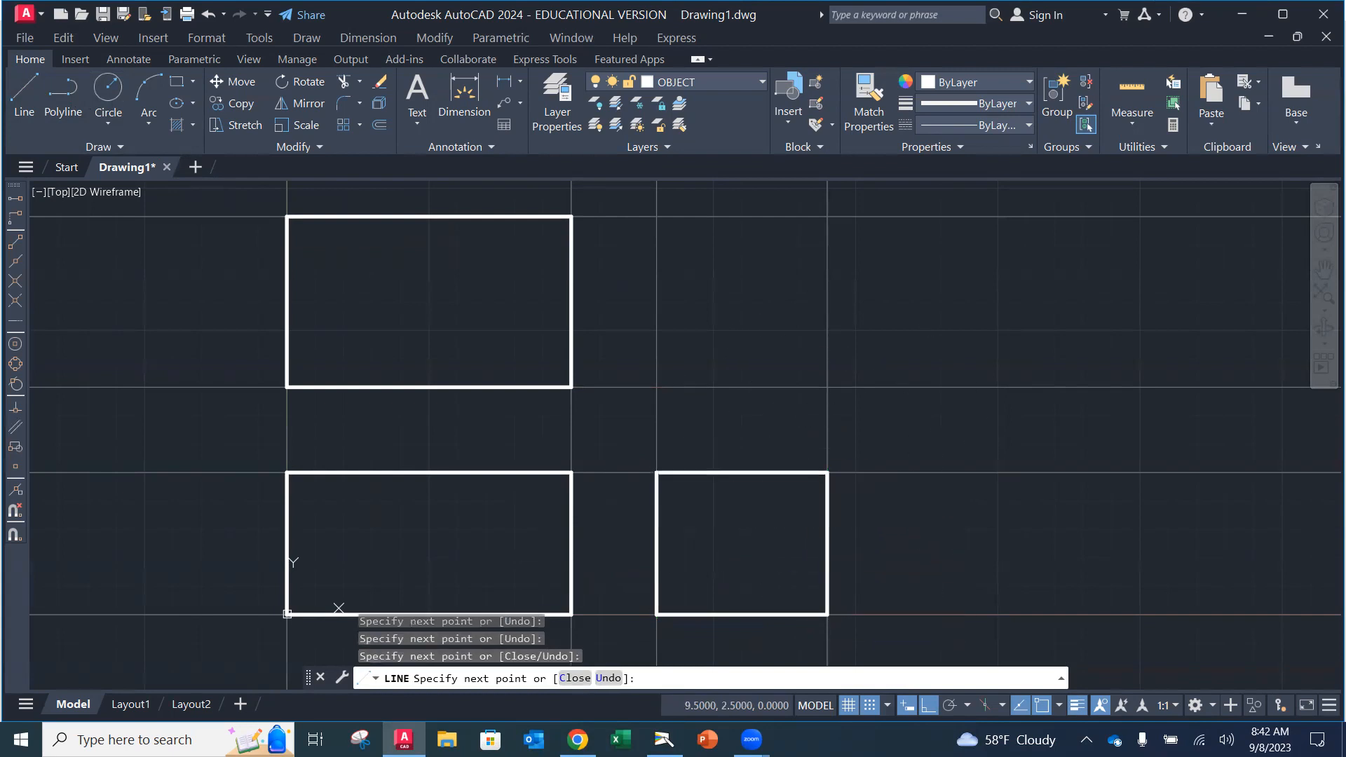
key("Escape")
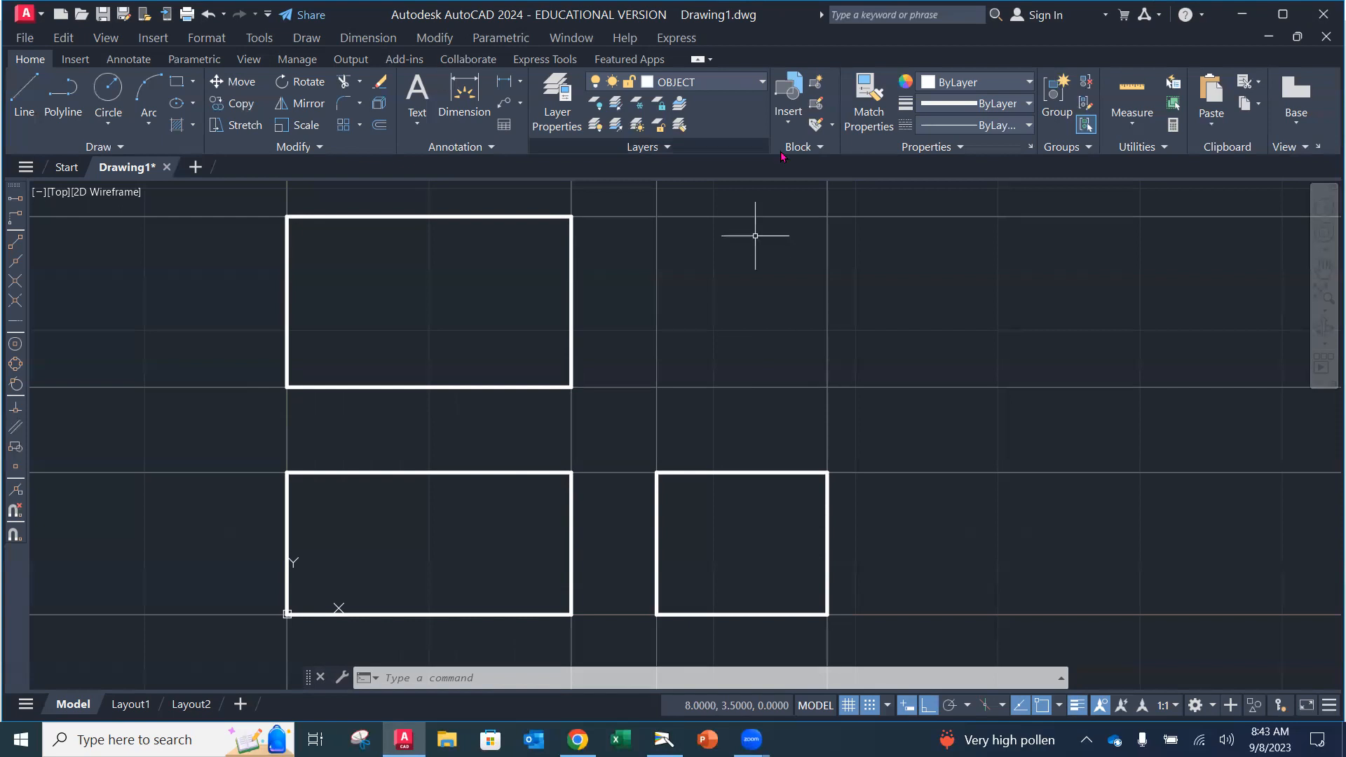
left_click(747, 82)
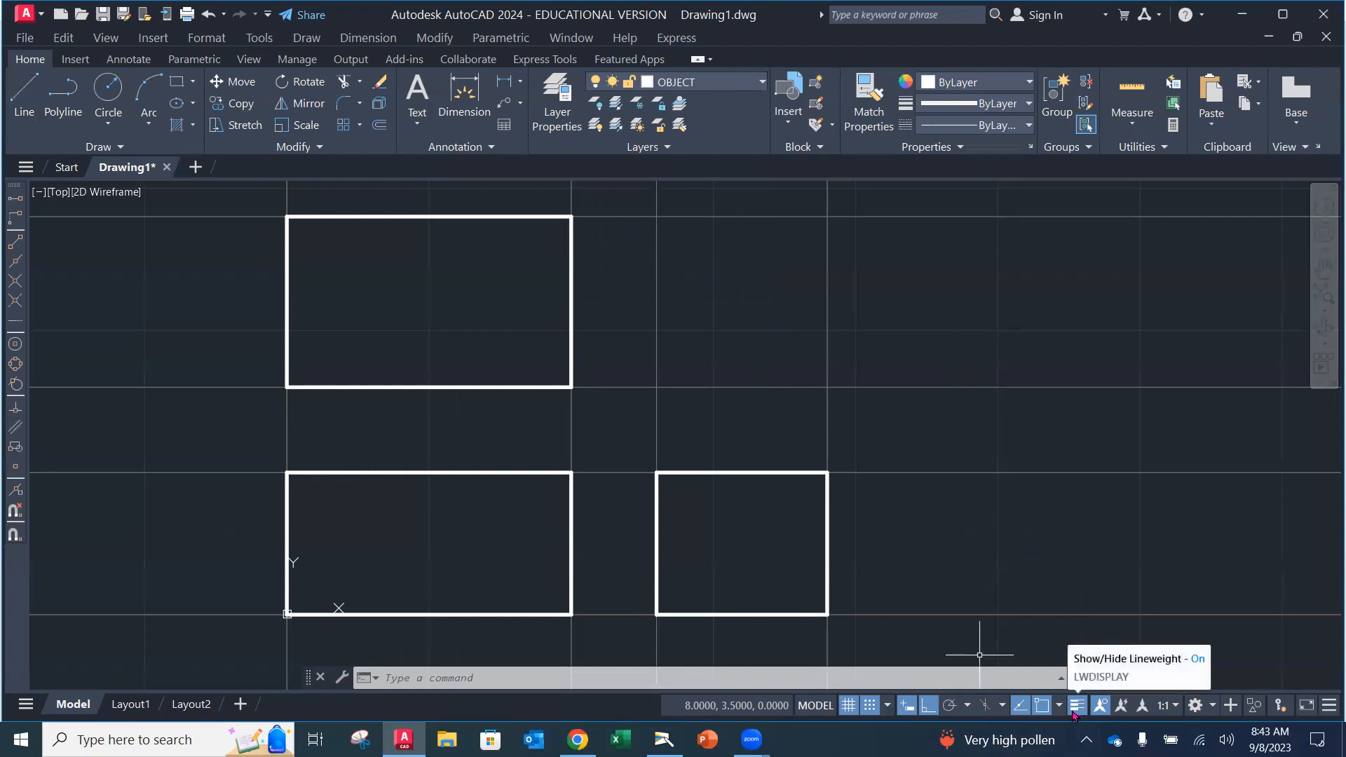
Step: Bring up the textbook's Locator Part page in the Camera feed
left_click(1327, 708)
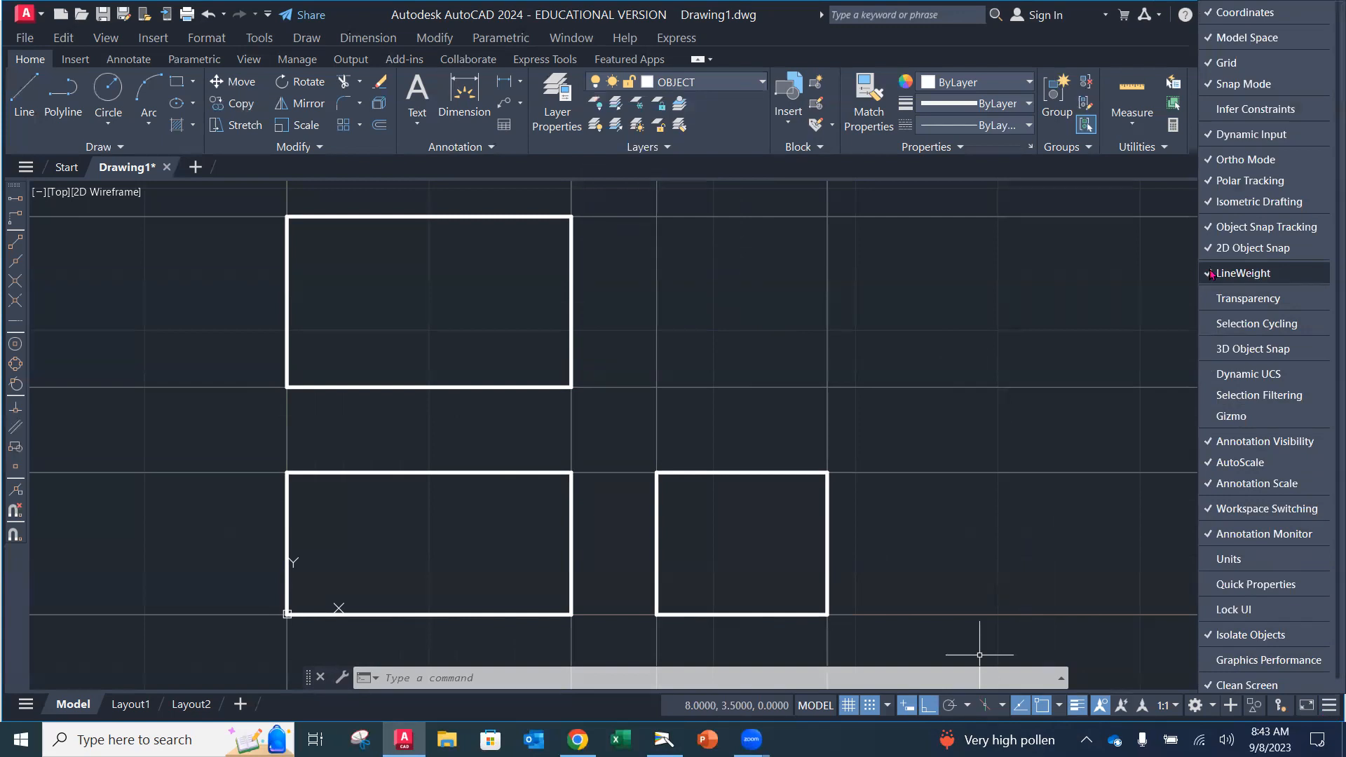
left_click(1164, 275)
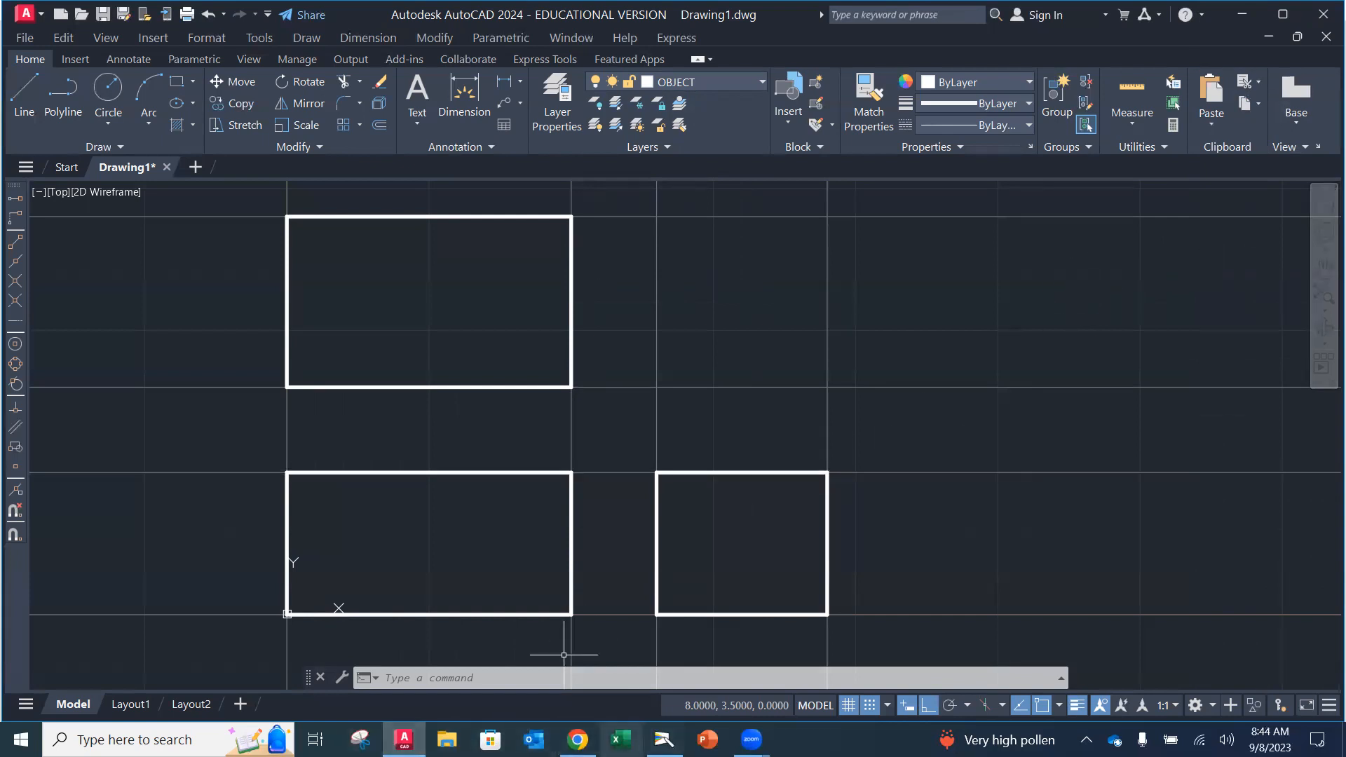
left_click(662, 739)
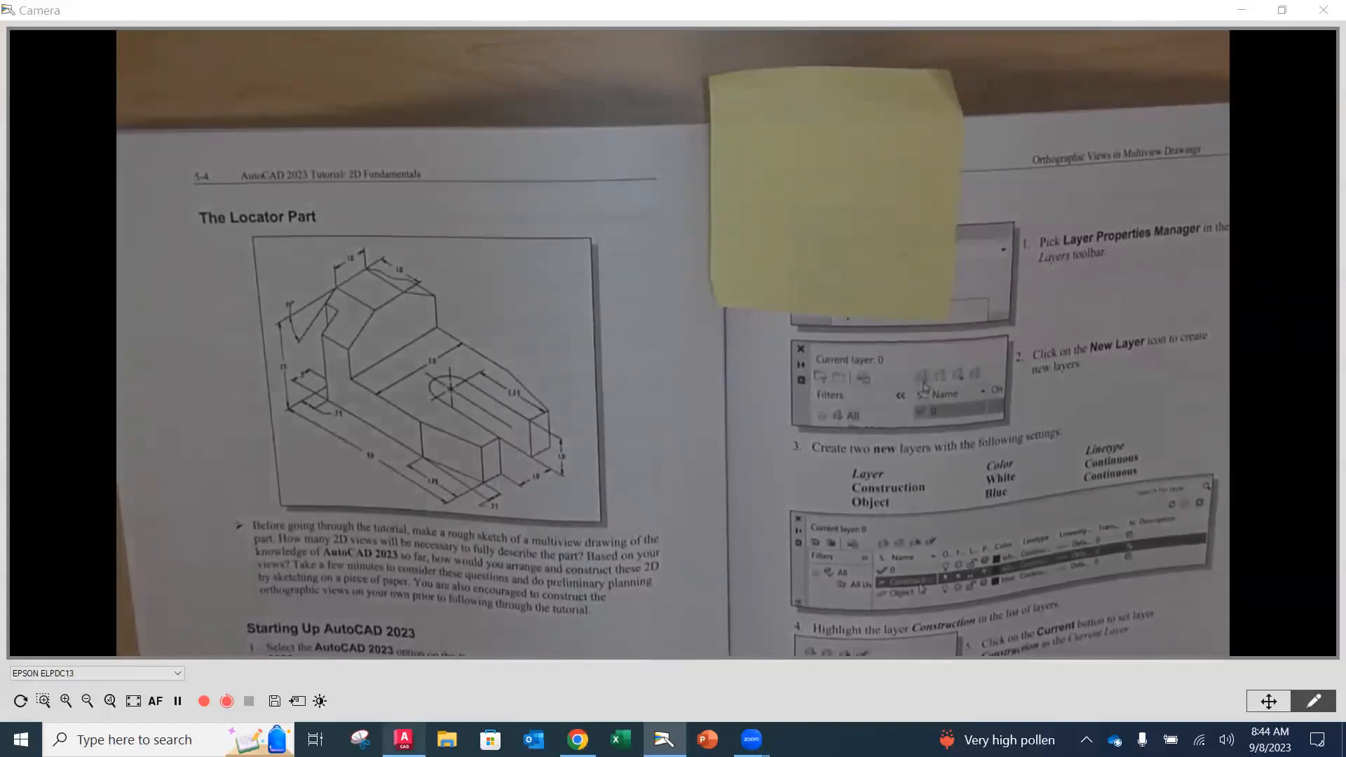
Step: Return to the AutoCAD drawing with the three view rectangles
left_click(404, 739)
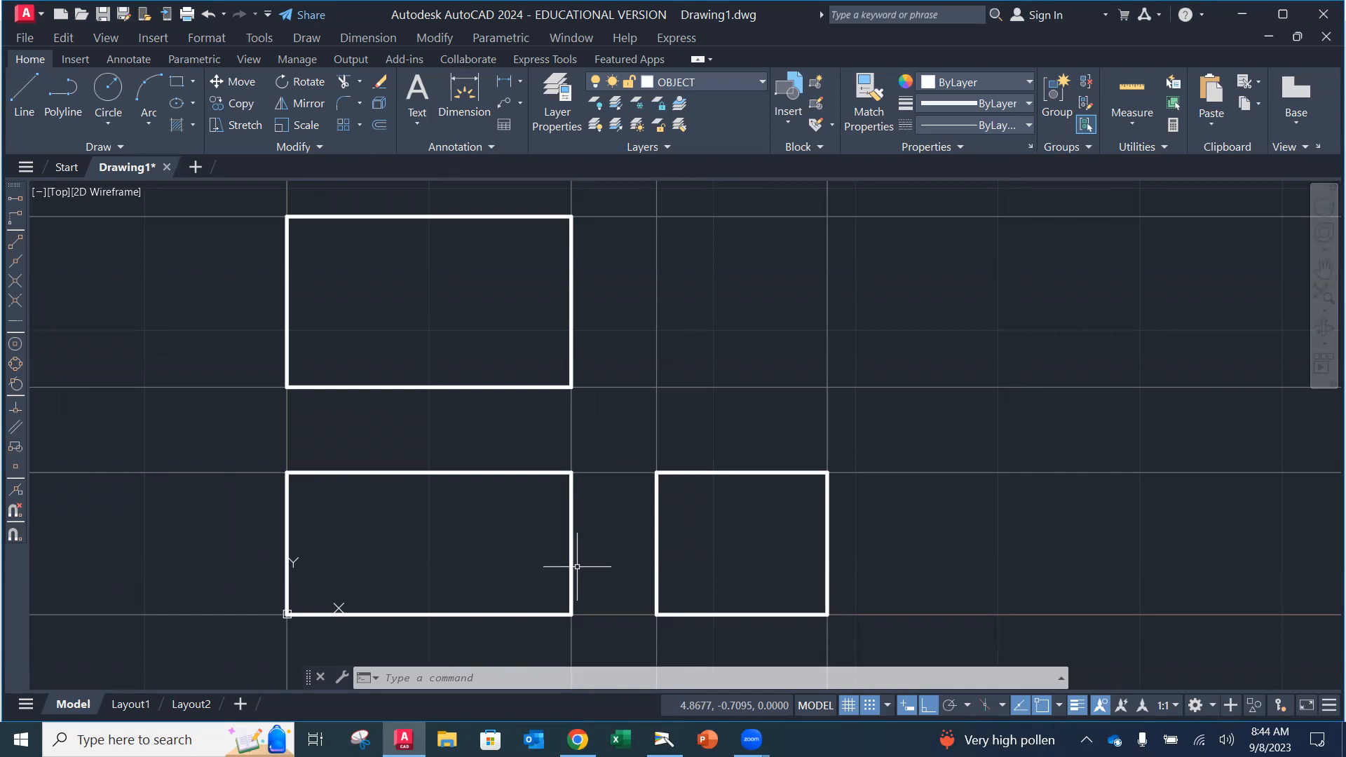
Step: Turn off grid snap and offset the front view's left and bottom edges 1 unit inward
left_click(870, 705)
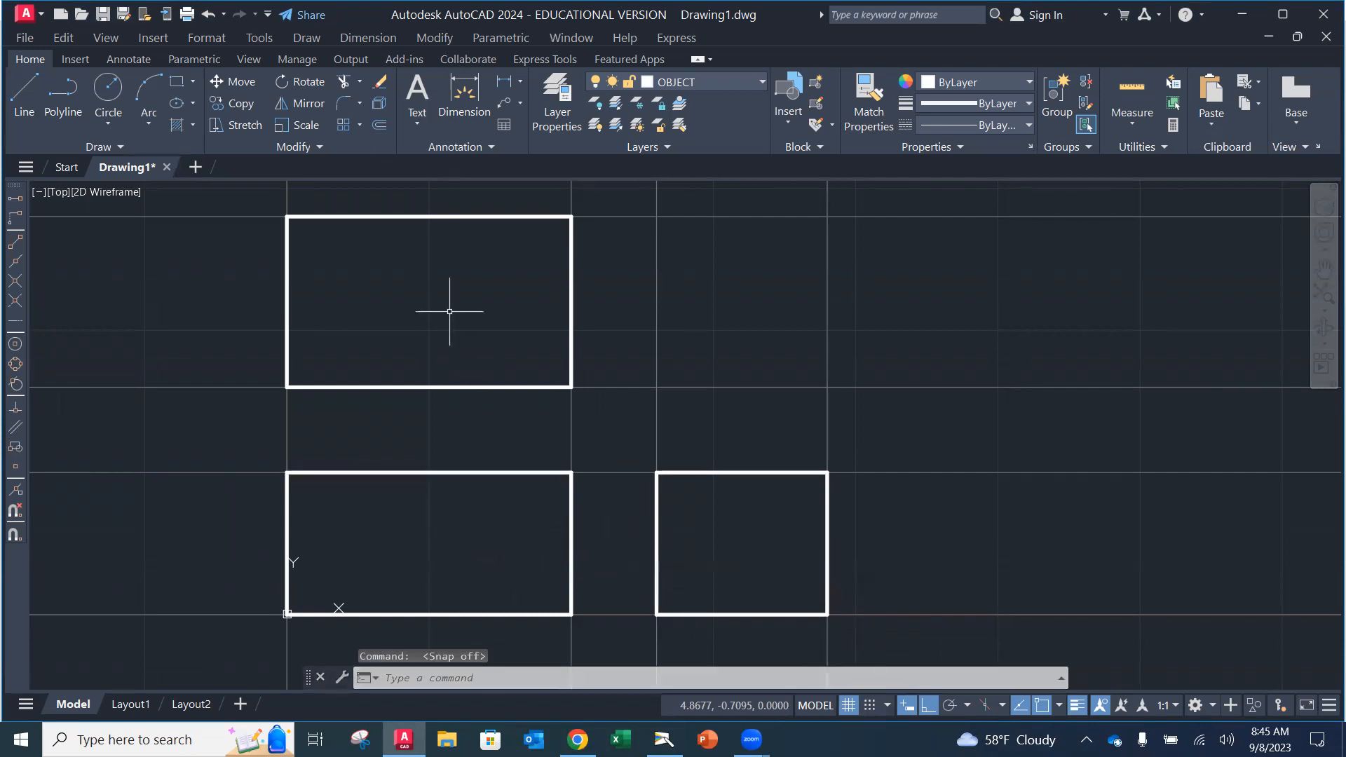
left_click(379, 120)
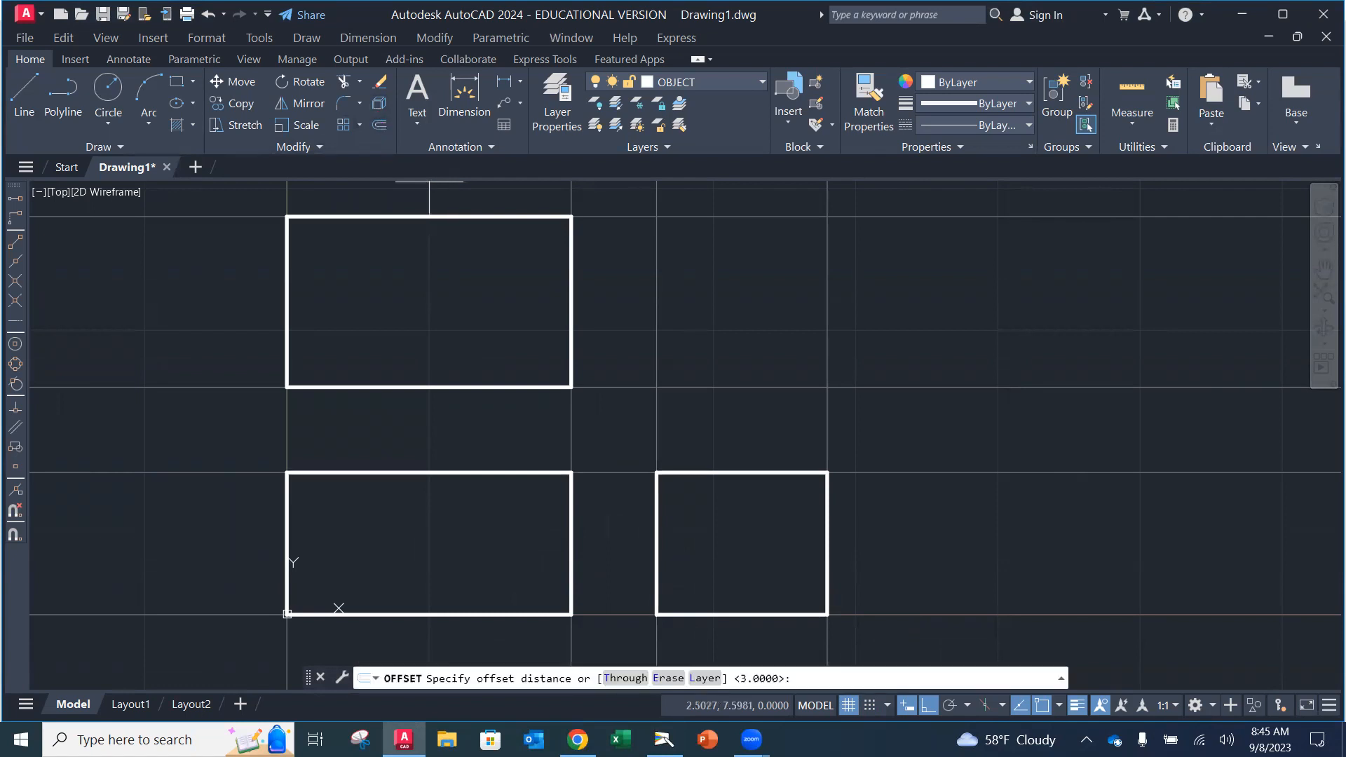
type("1")
key("Return")
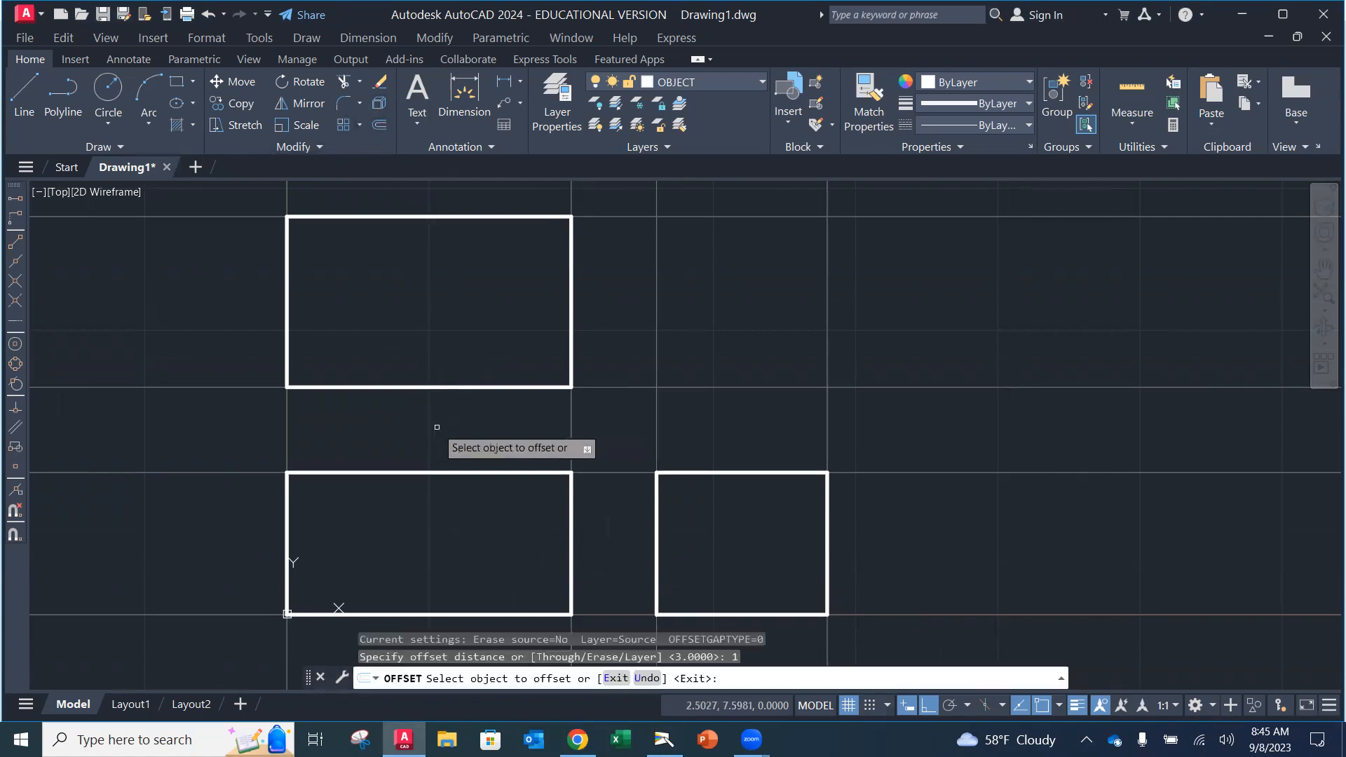
left_click(287, 512)
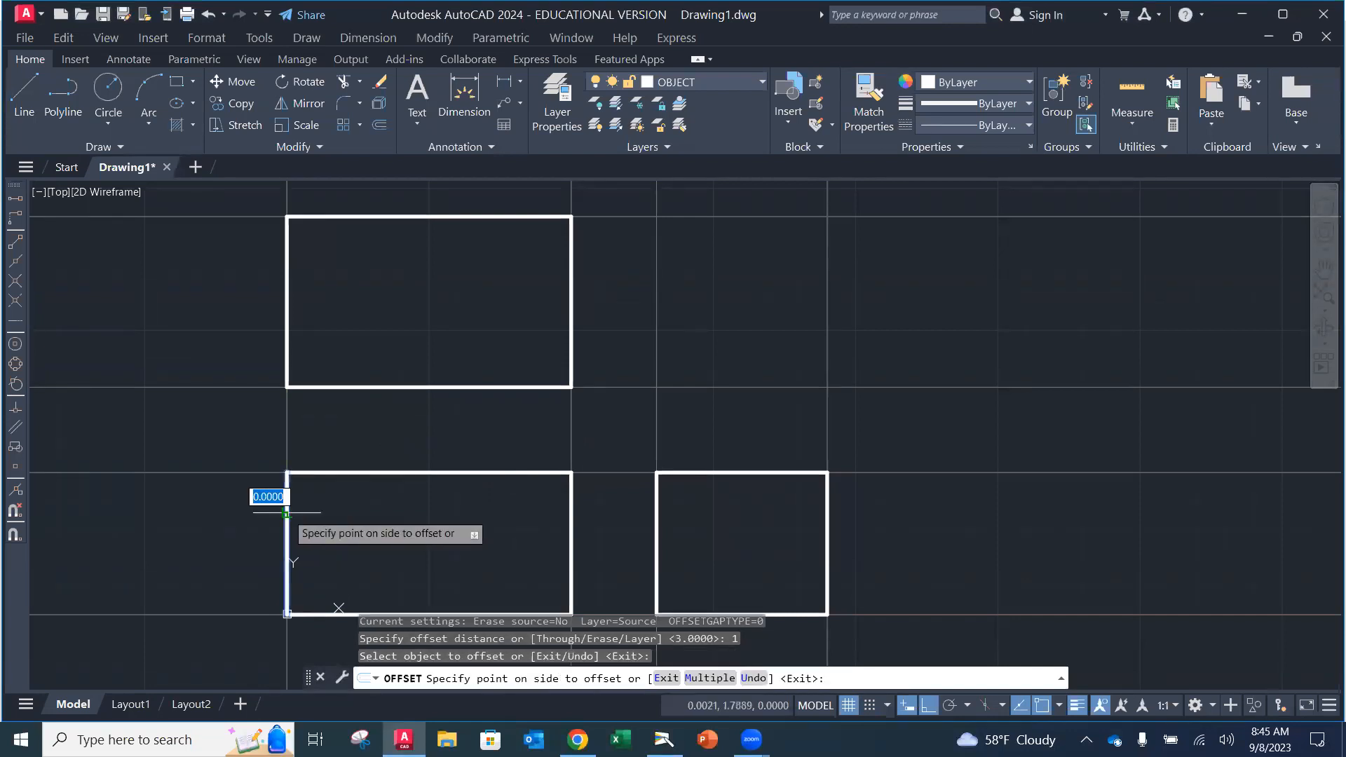
left_click(372, 524)
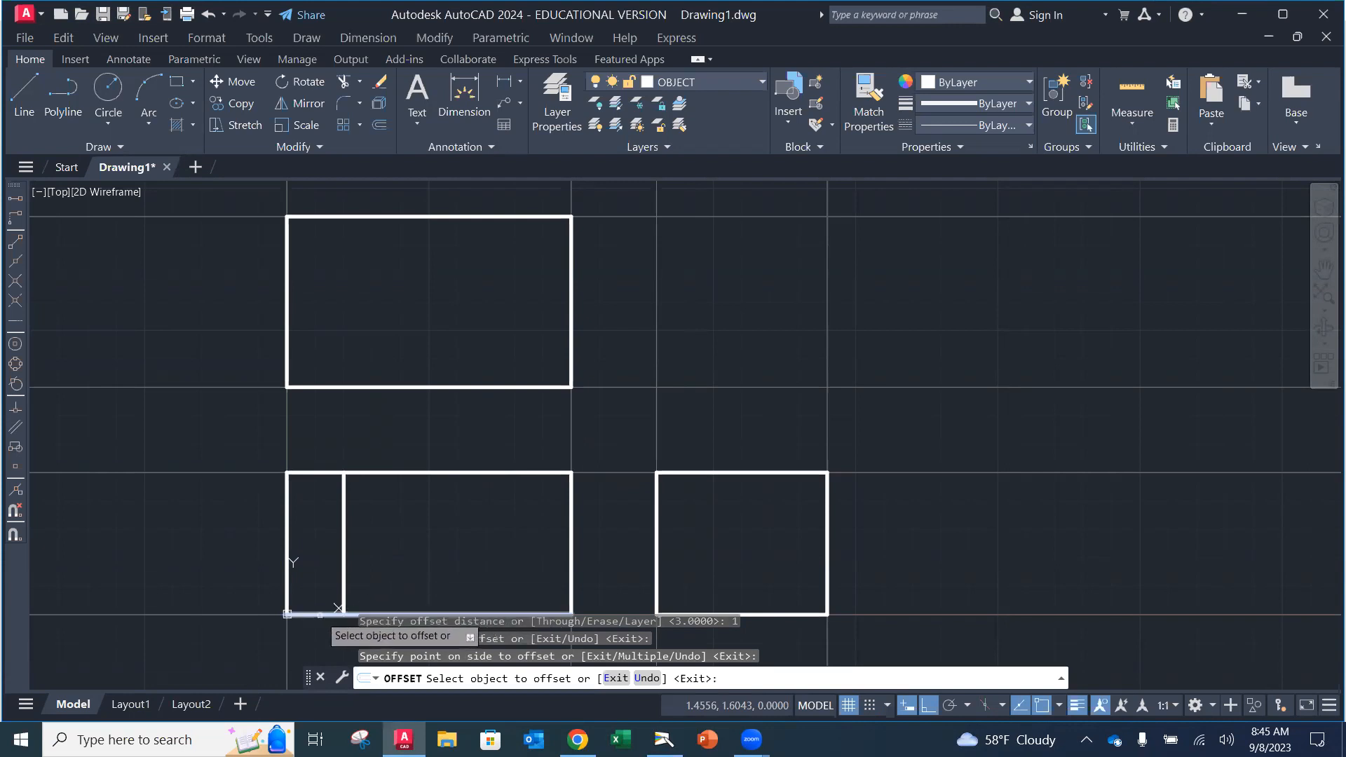
left_click(321, 614)
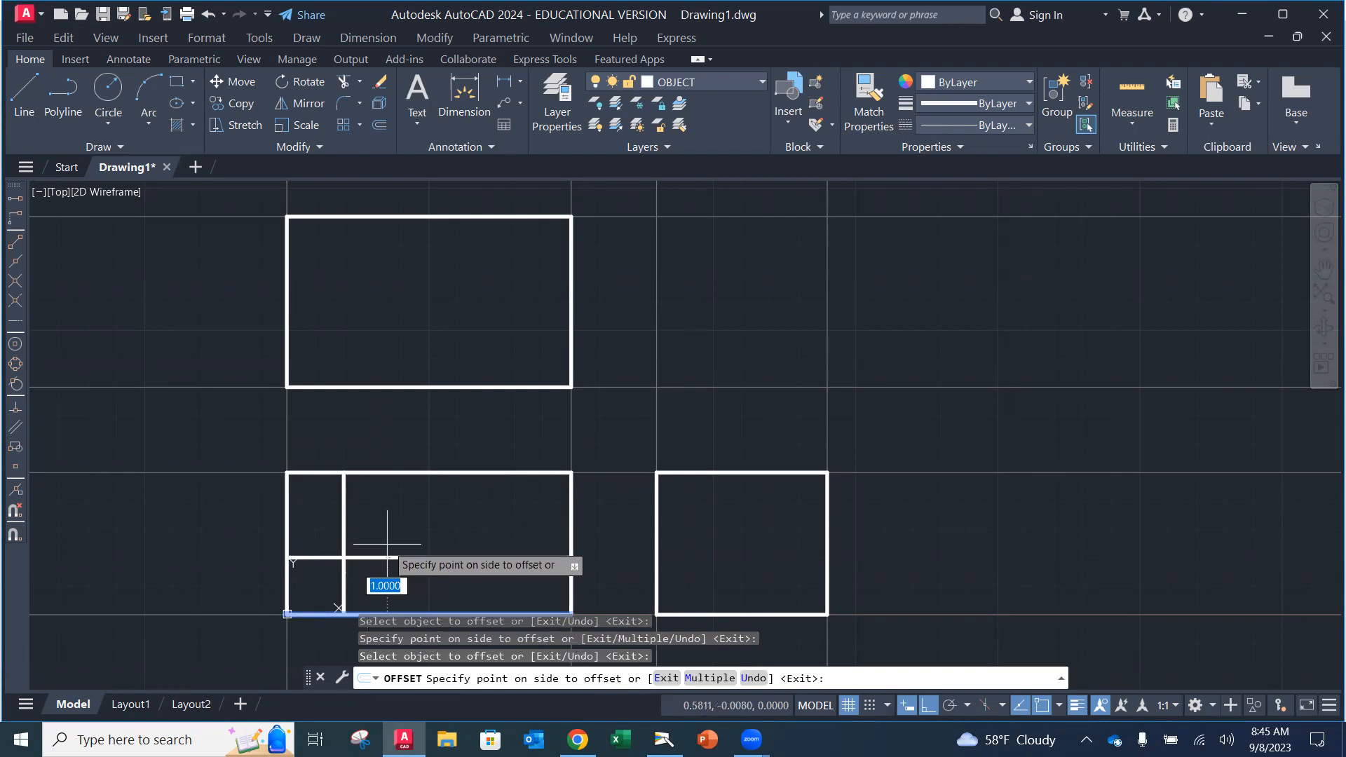
left_click(387, 544)
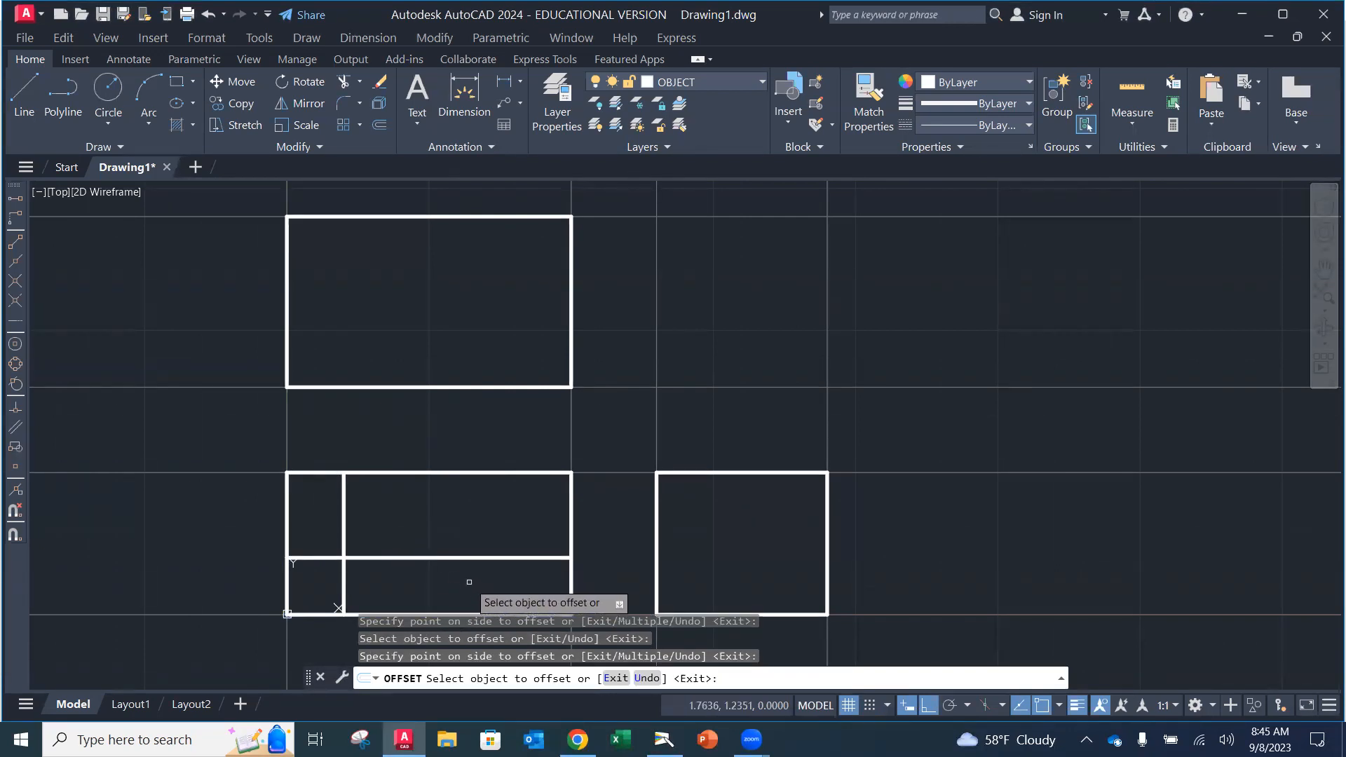
key("Escape")
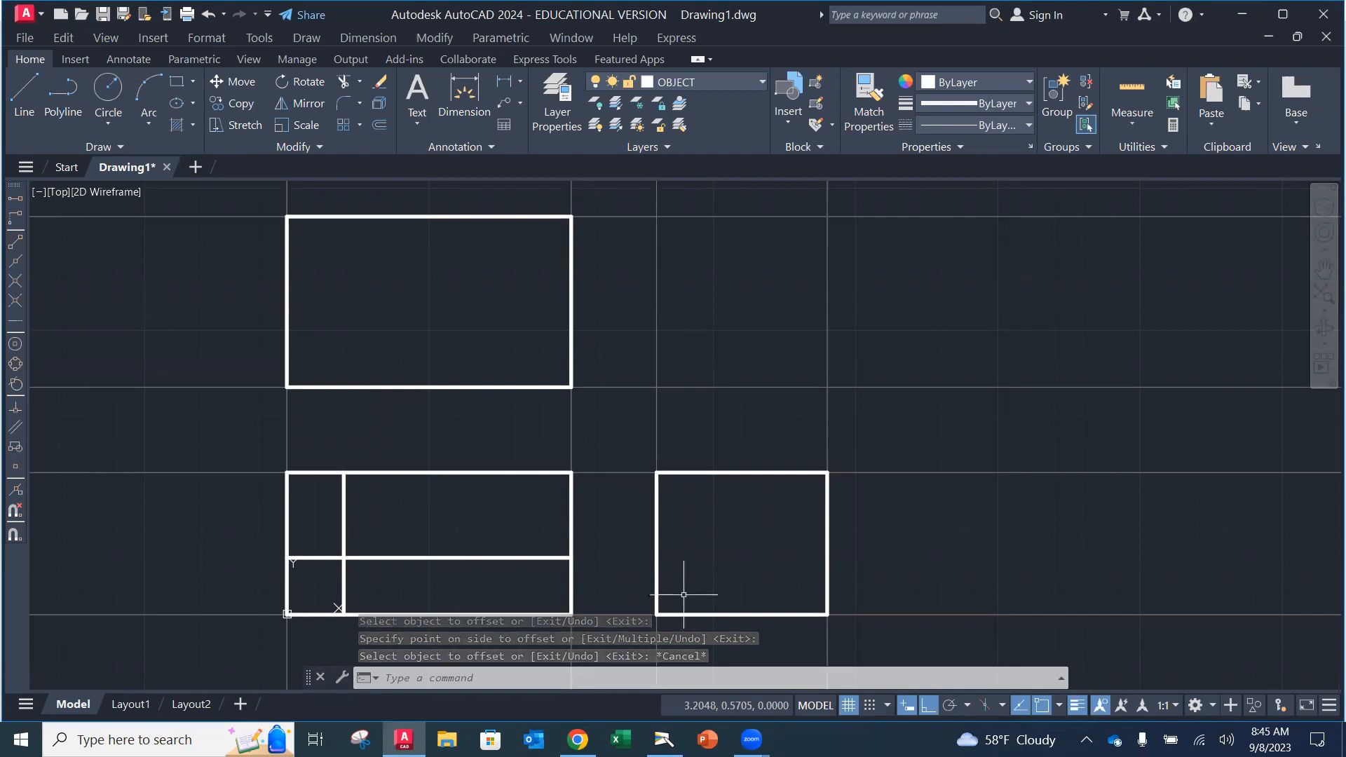
Step: Trim the front view's top, right and inner segments into an L, then show the textbook page
left_click(344, 82)
left_click(455, 473)
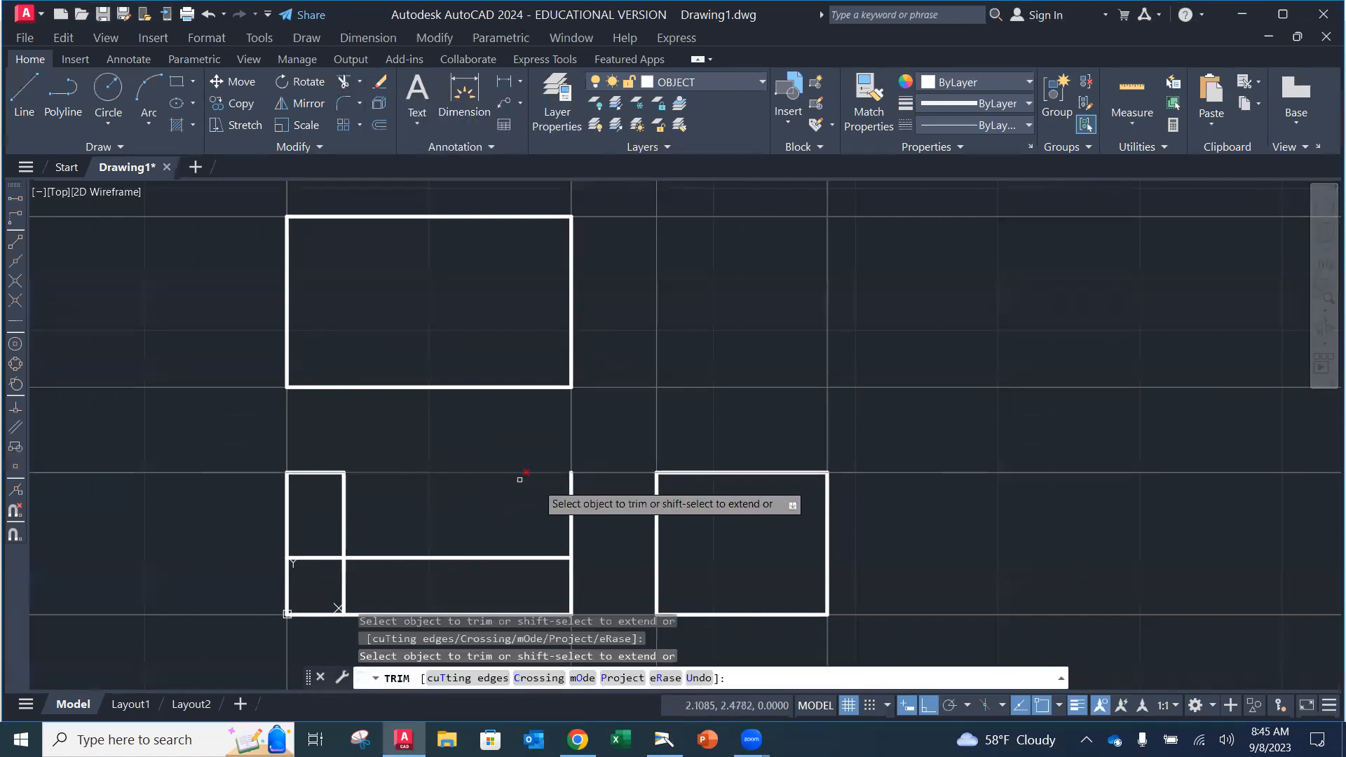
left_click(573, 512)
left_click(308, 558)
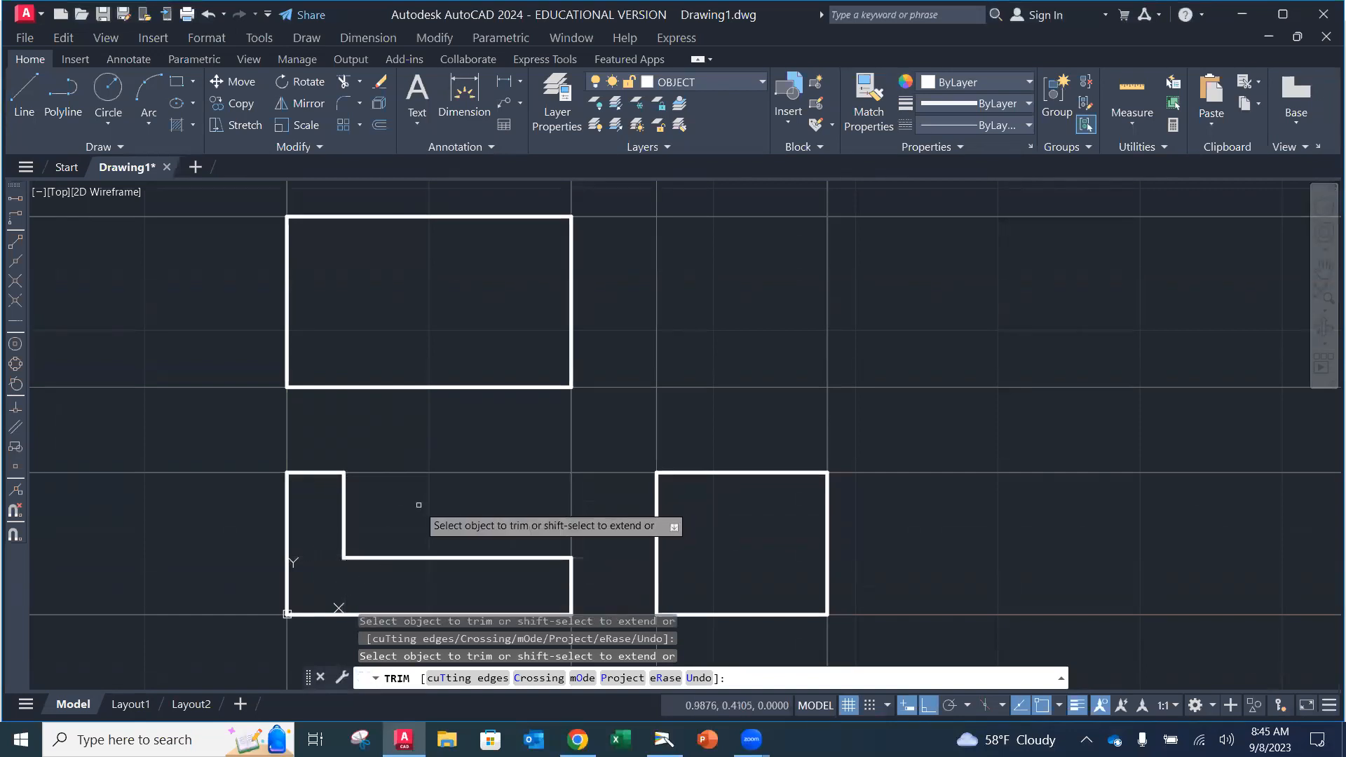
key("Escape")
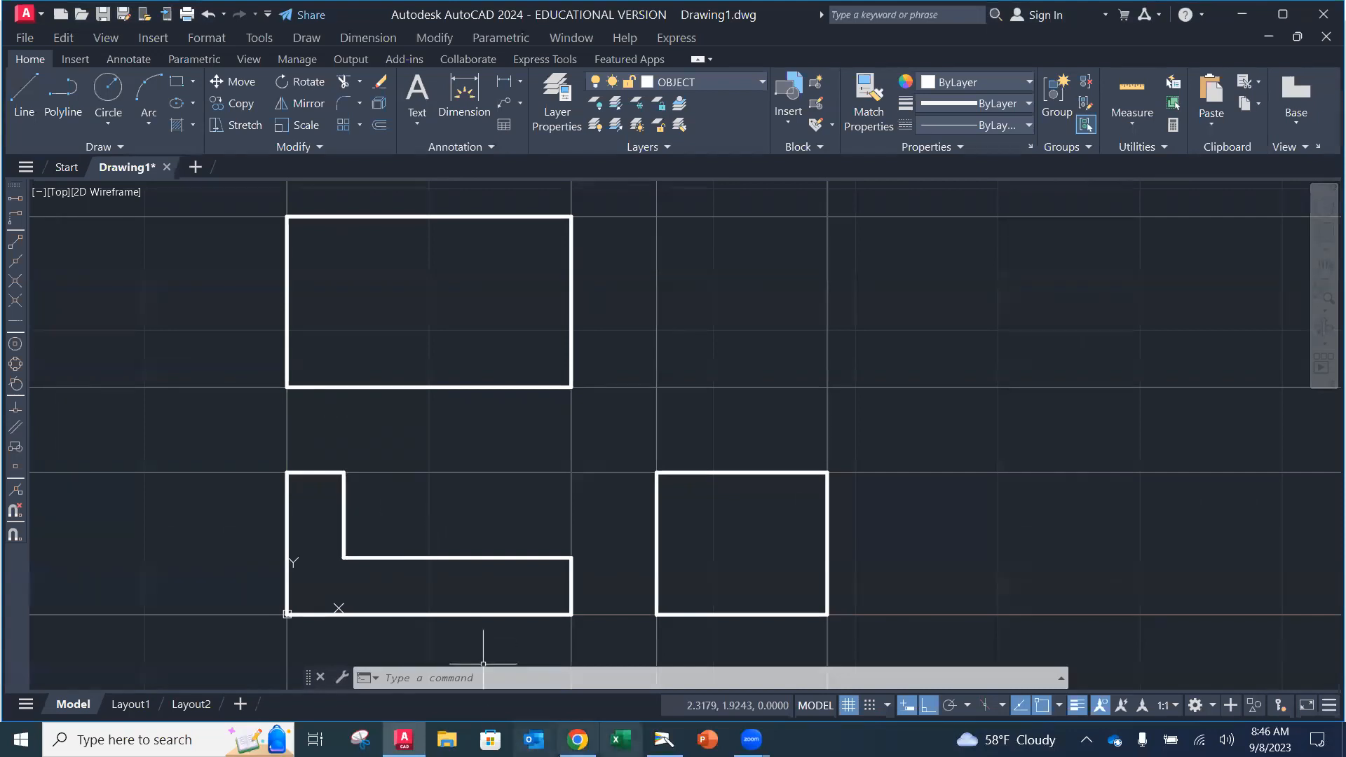
left_click(664, 739)
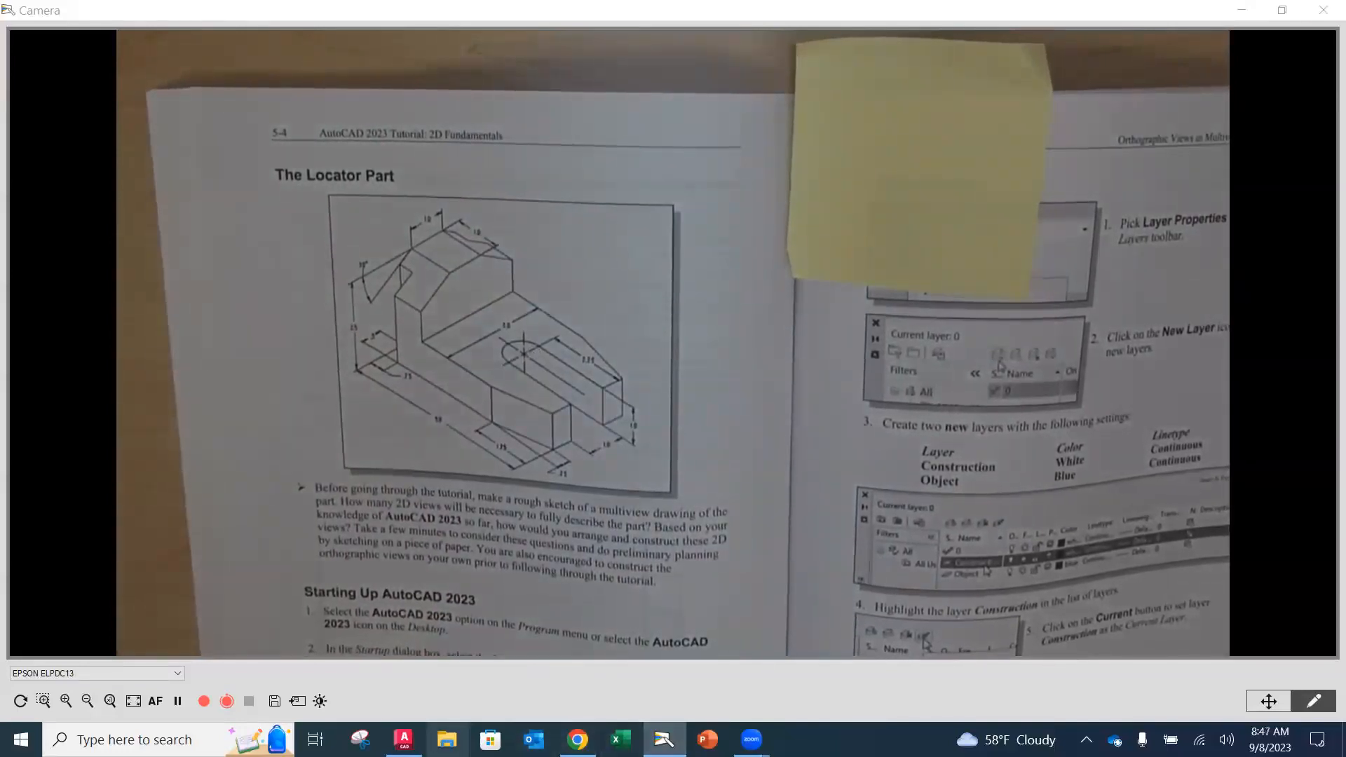
Step: Return to the AutoCAD drawing showing the L-shaped front view
left_click(403, 739)
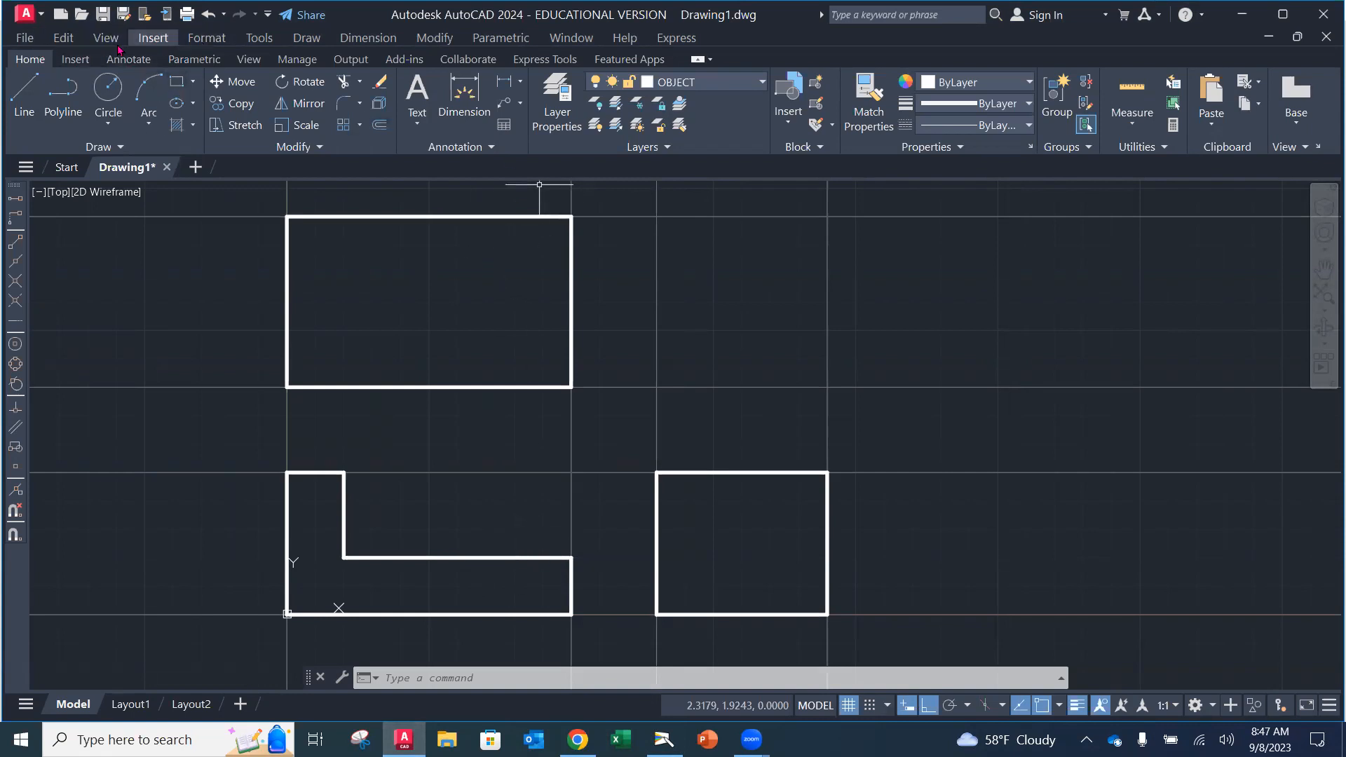
Step: Offset the top view's bottom edge up 1 unit, then offset that new line up another 1 unit
left_click(379, 126)
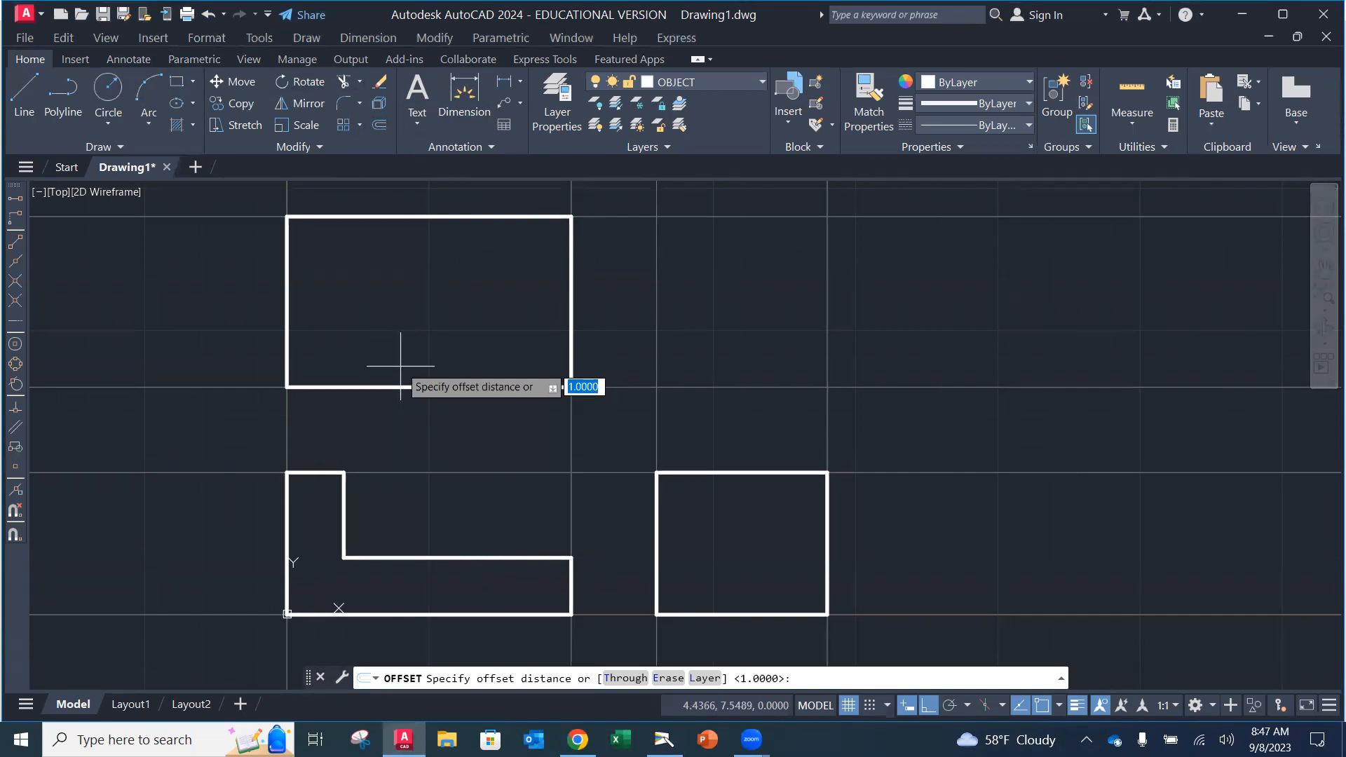
key("Return")
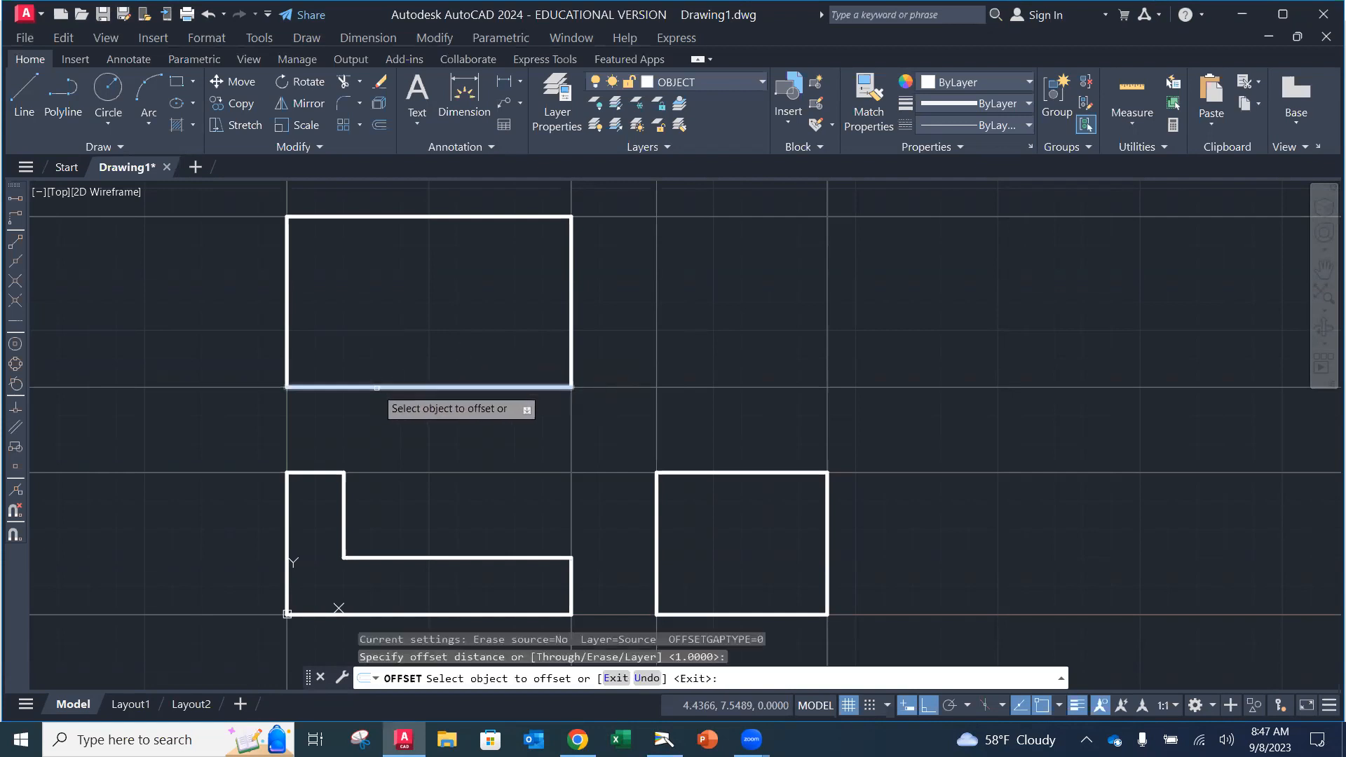
left_click(376, 387)
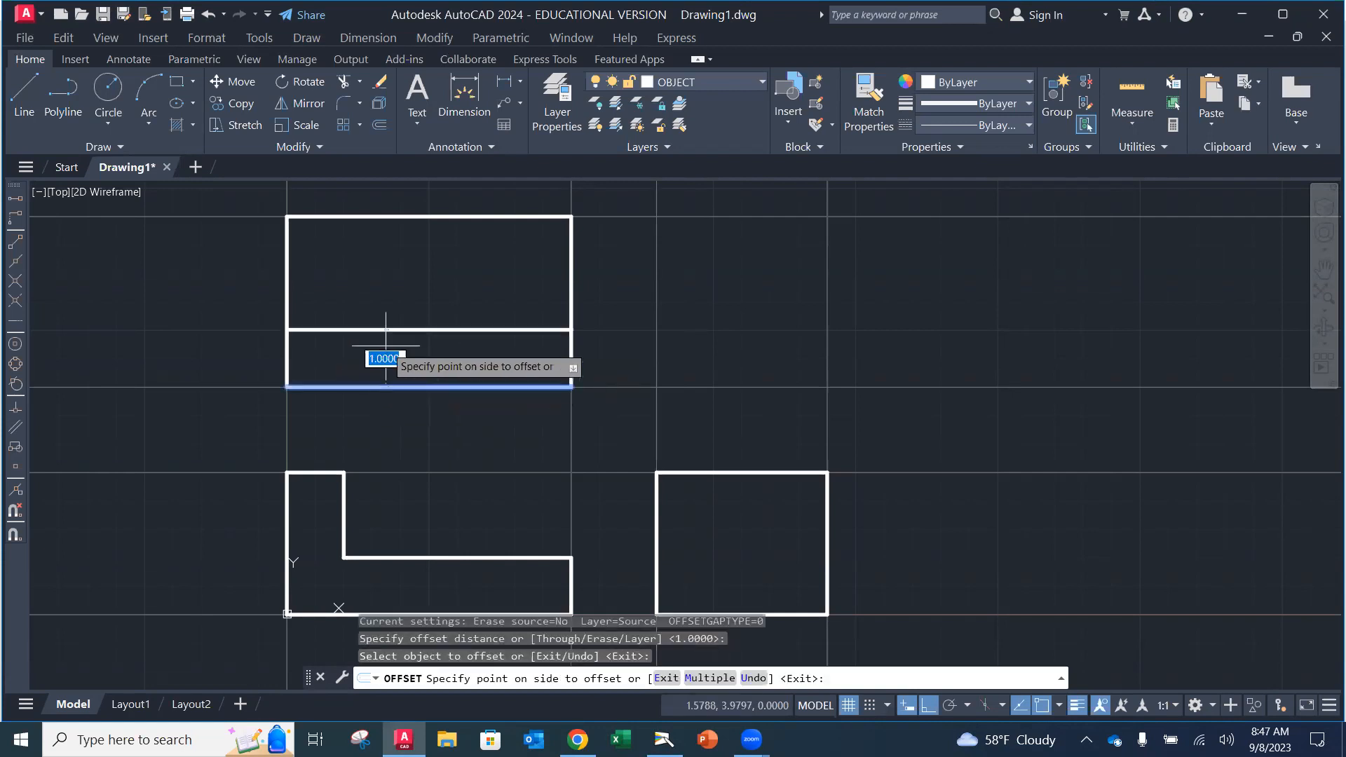
left_click(384, 312)
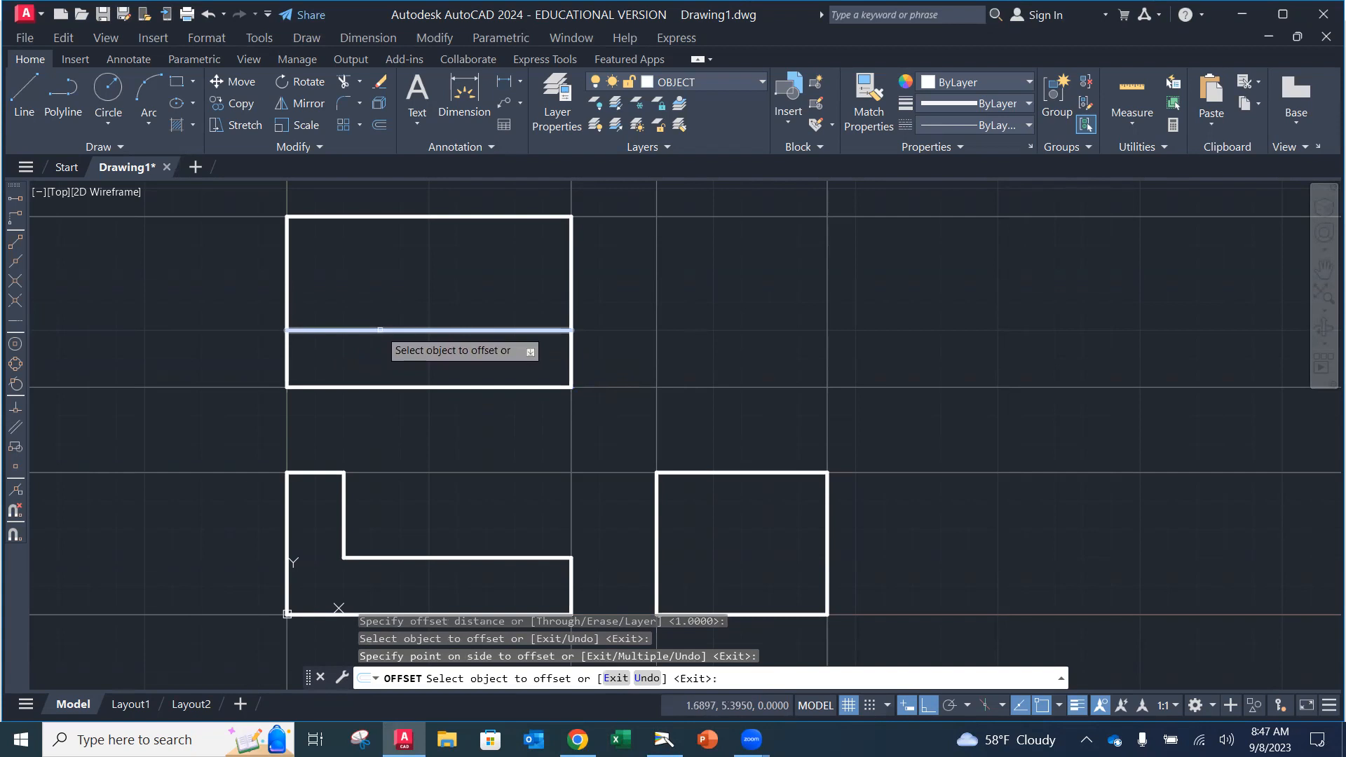
left_click(380, 330)
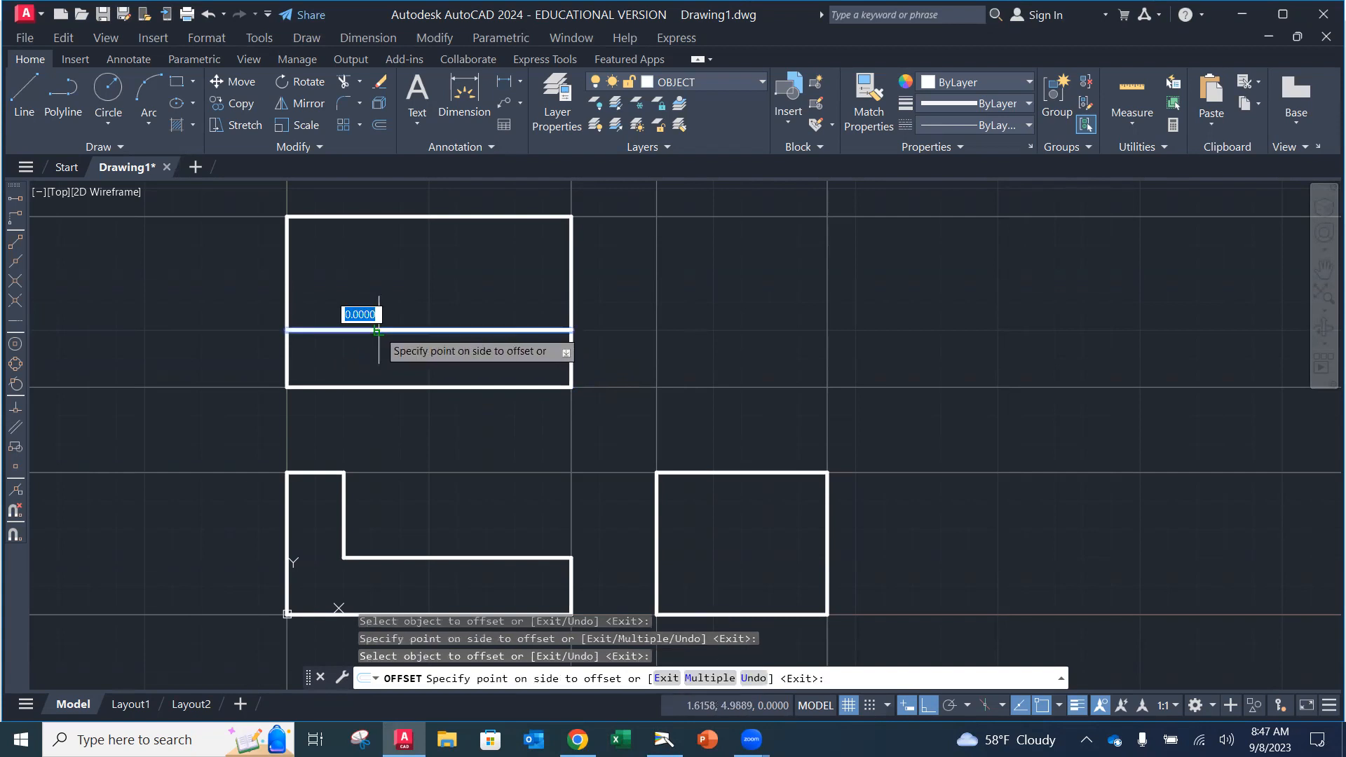
left_click(380, 279)
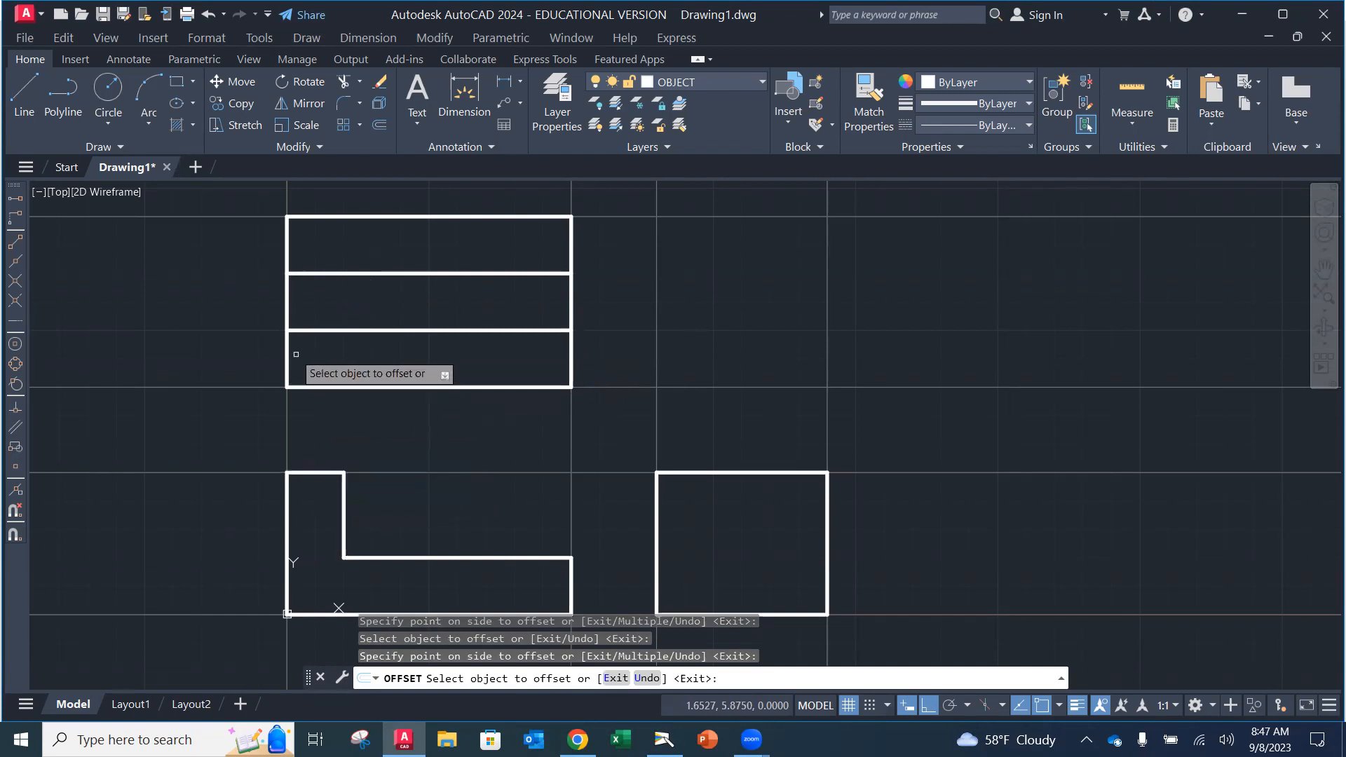
Step: Offset the top view's left edge 1 unit right, then show the textbook's Snap From steps
left_click(286, 300)
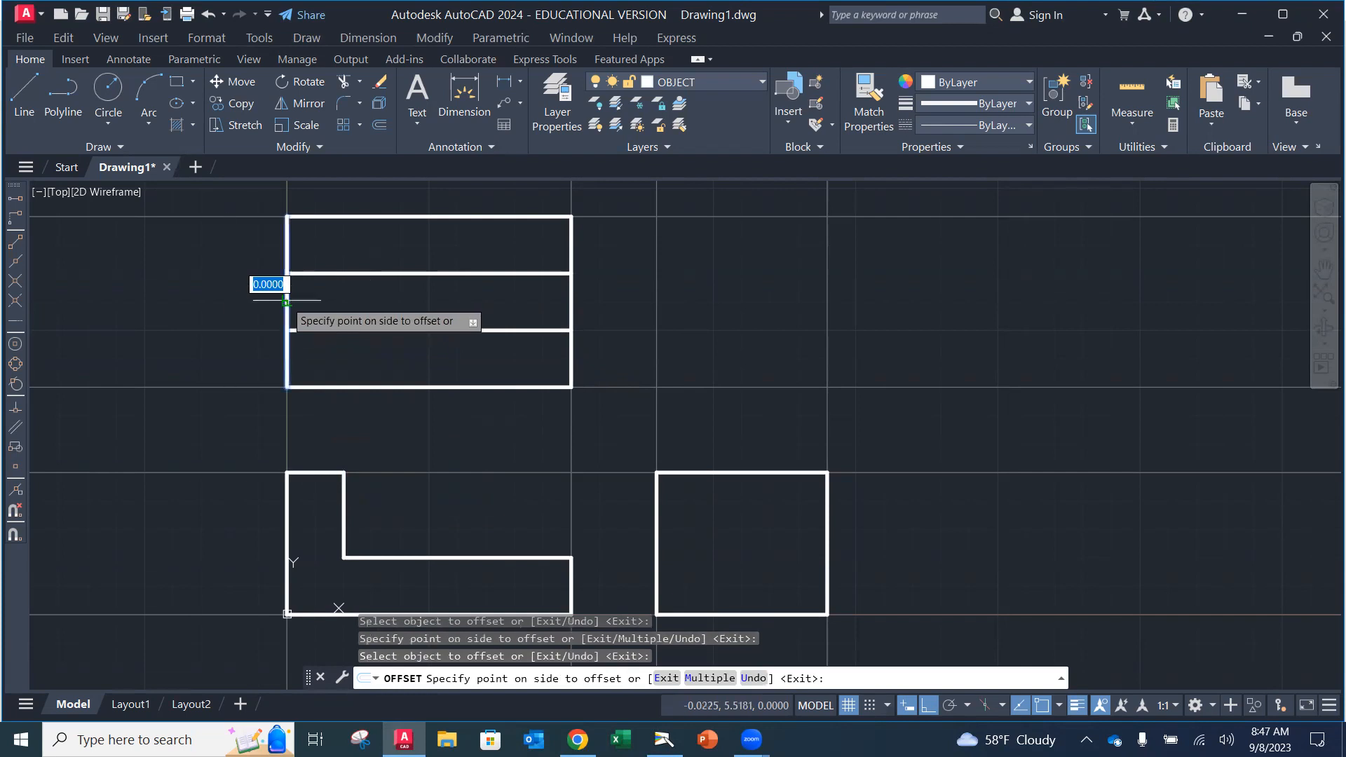
left_click(371, 295)
key("Escape")
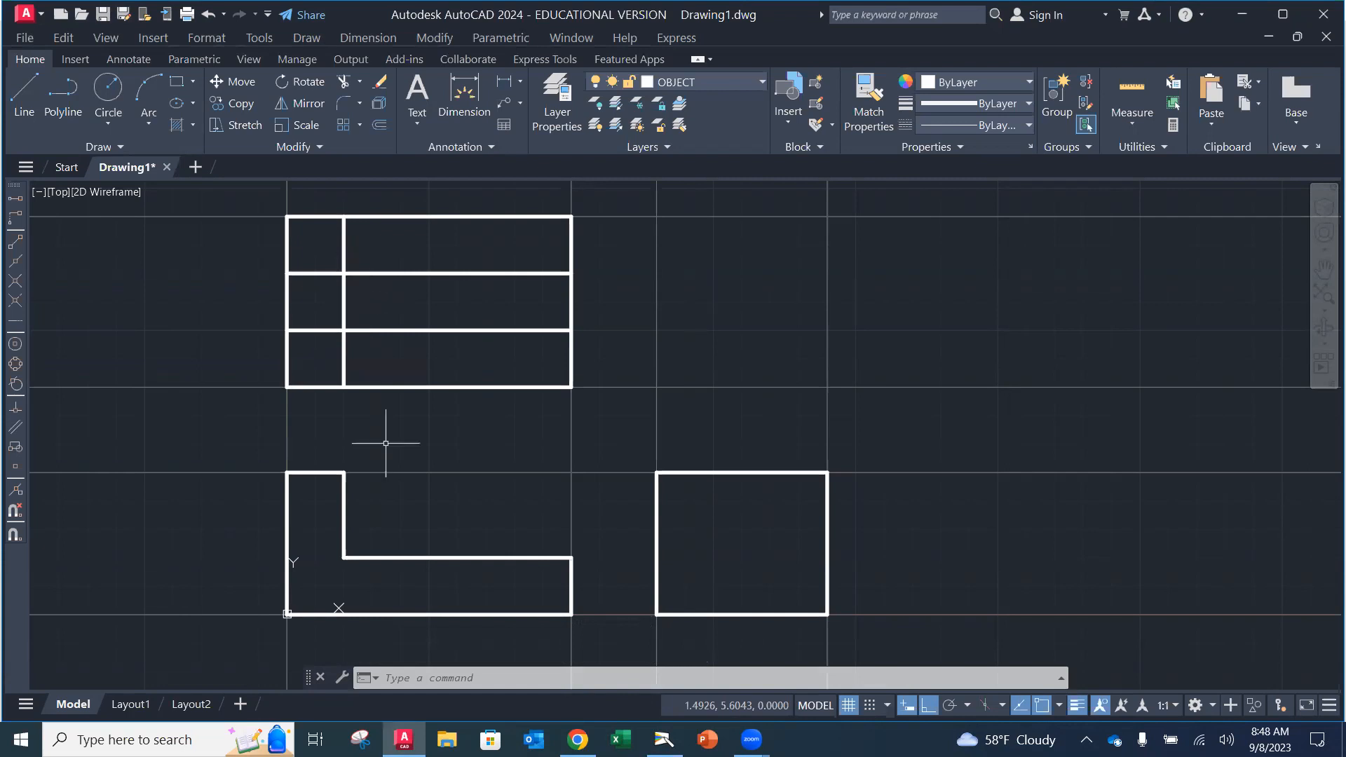
left_click(664, 741)
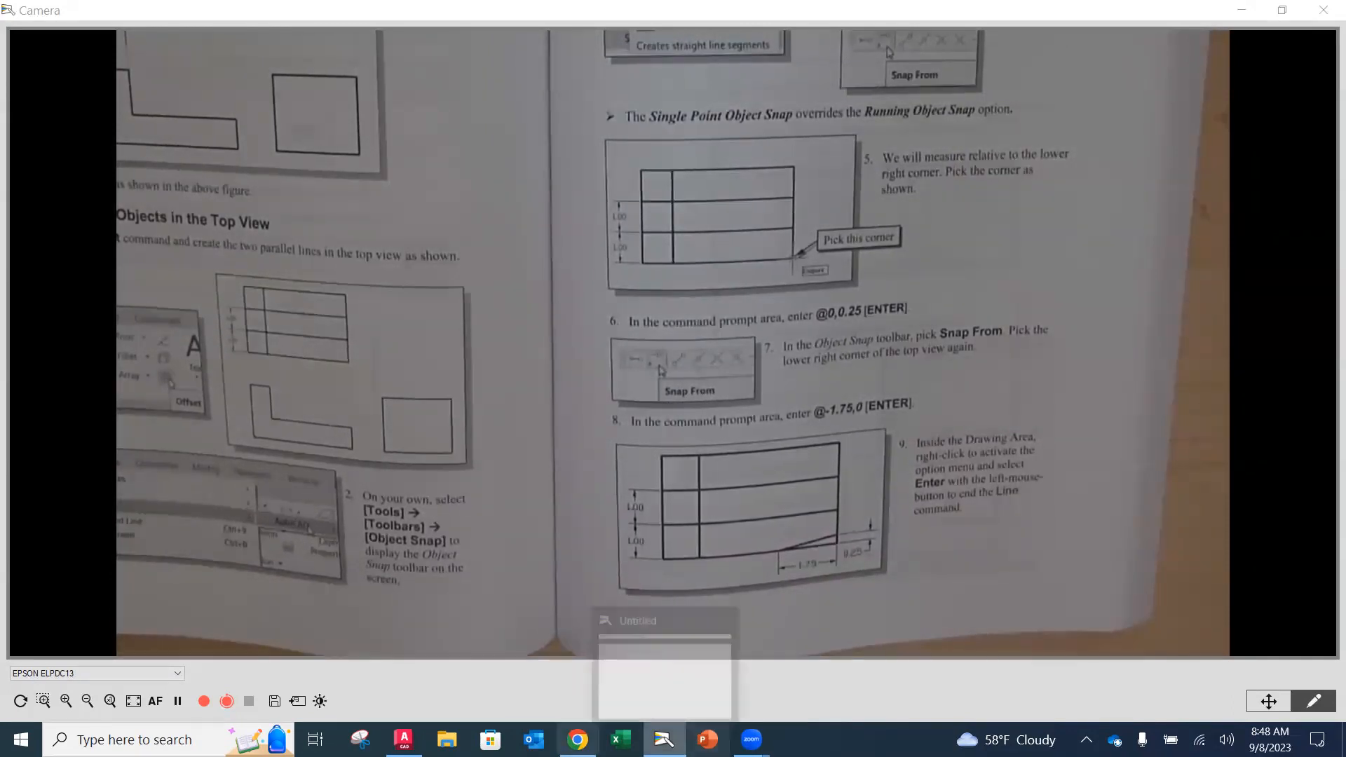
Step: Return to the AutoCAD drawing showing the divided top view
left_click(404, 739)
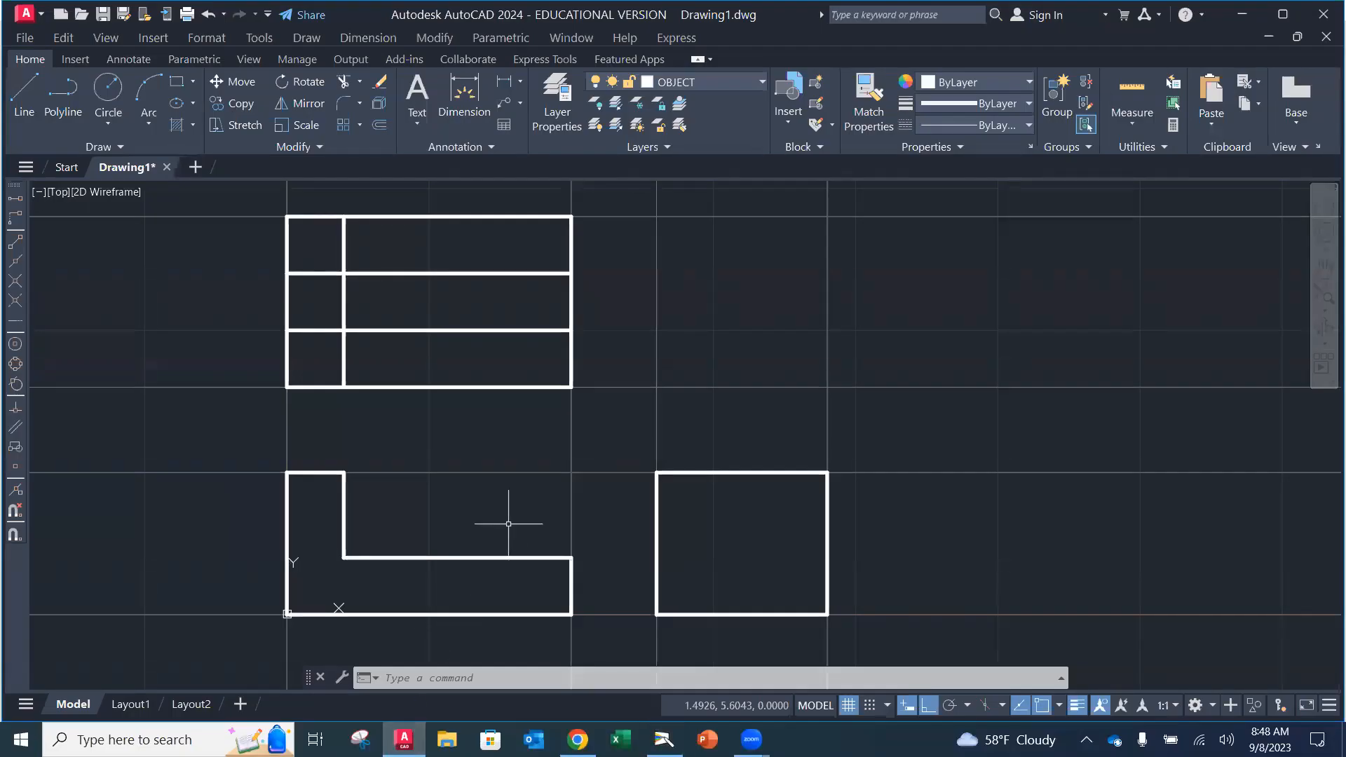
Step: Start a line using Snap From at the top view's lower-right corner, then cancel it
left_click(21, 99)
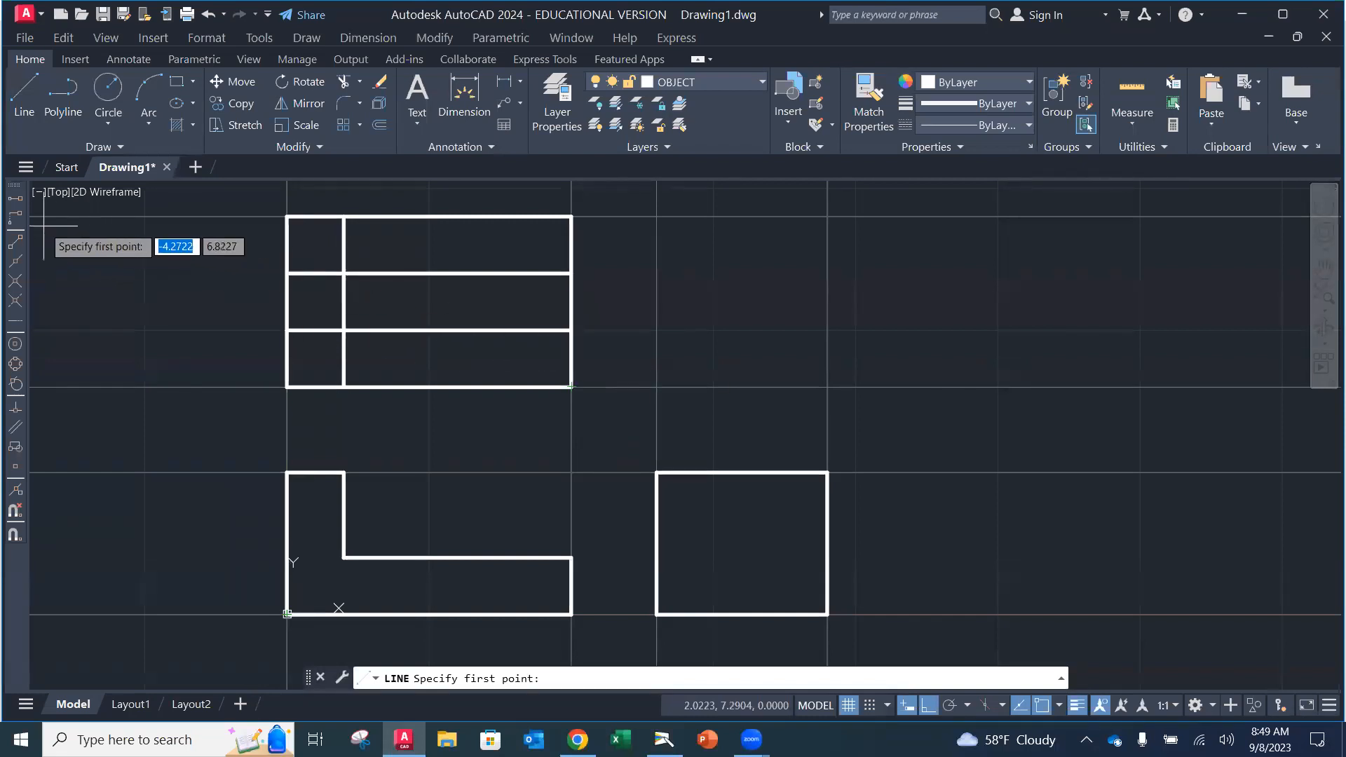
left_click(17, 220)
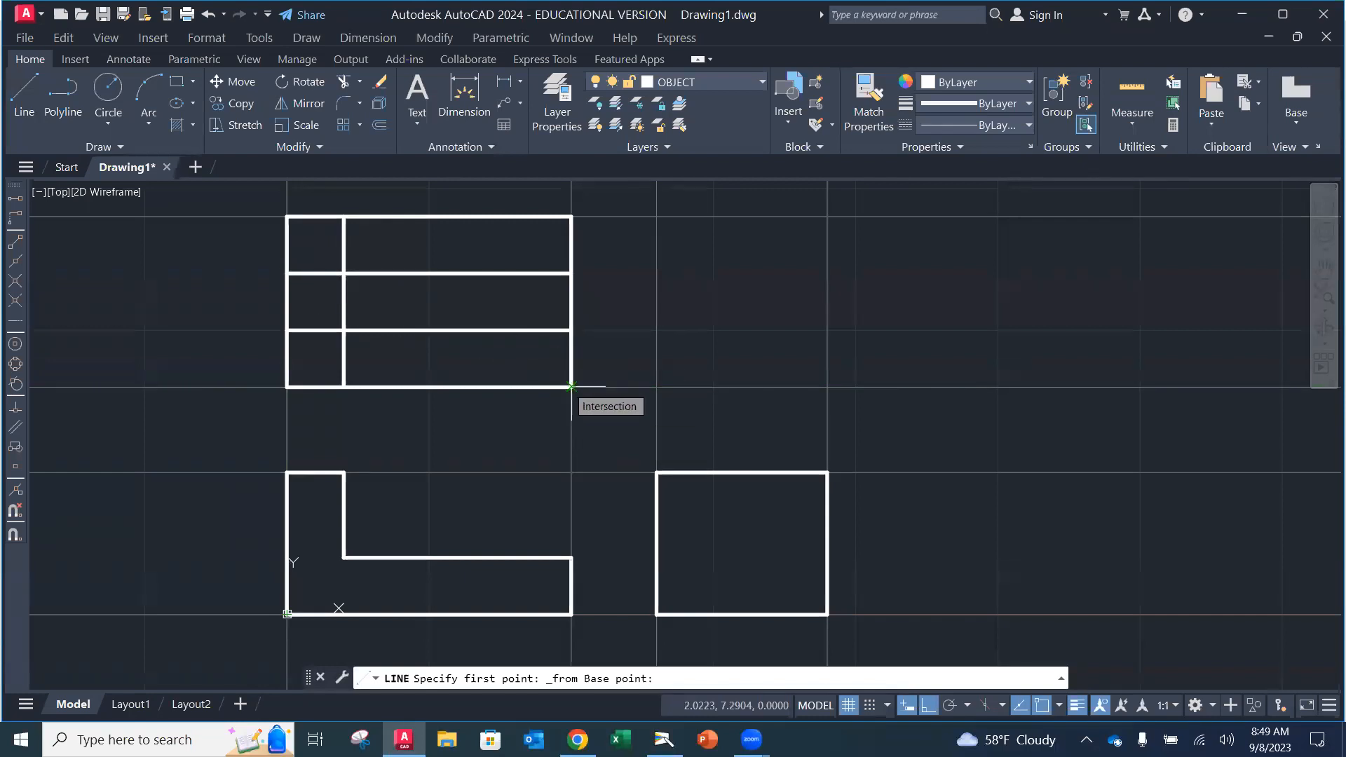
left_click(572, 387)
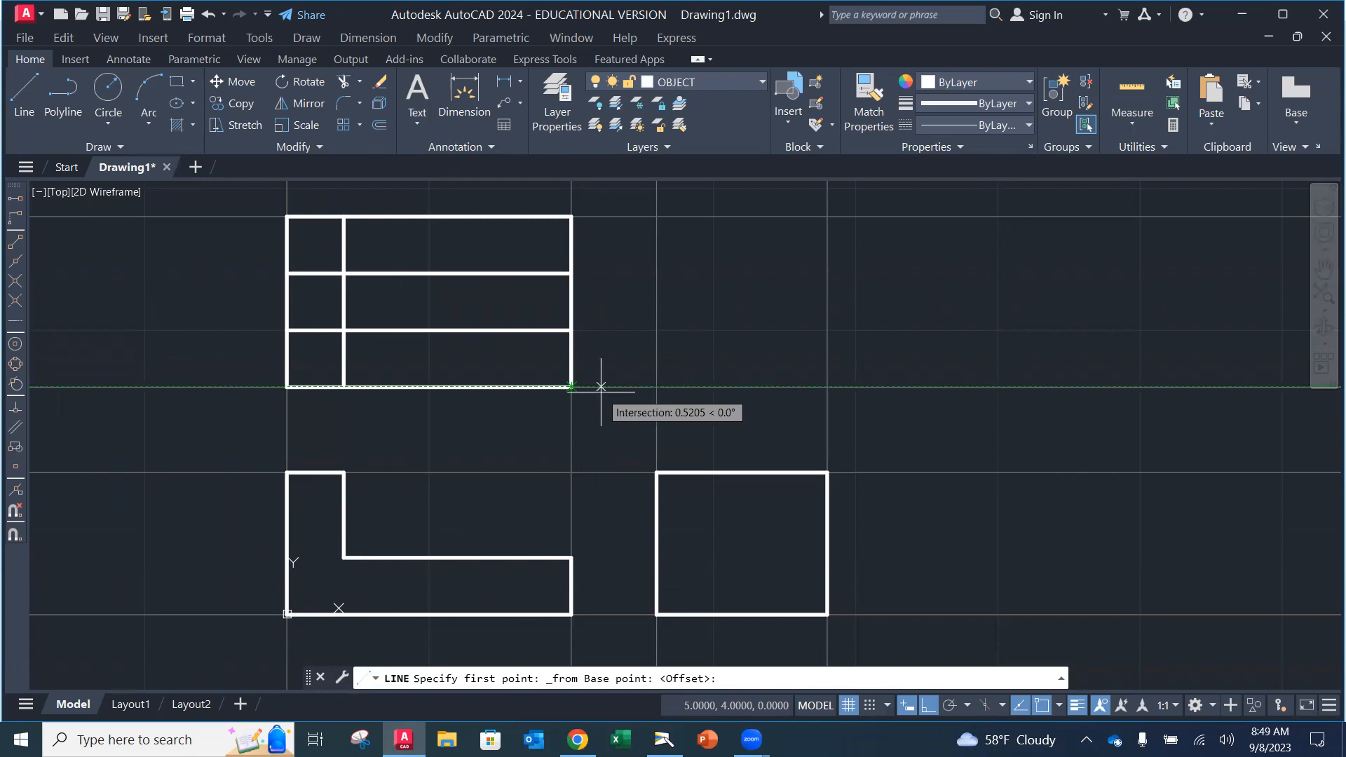
key("F8")
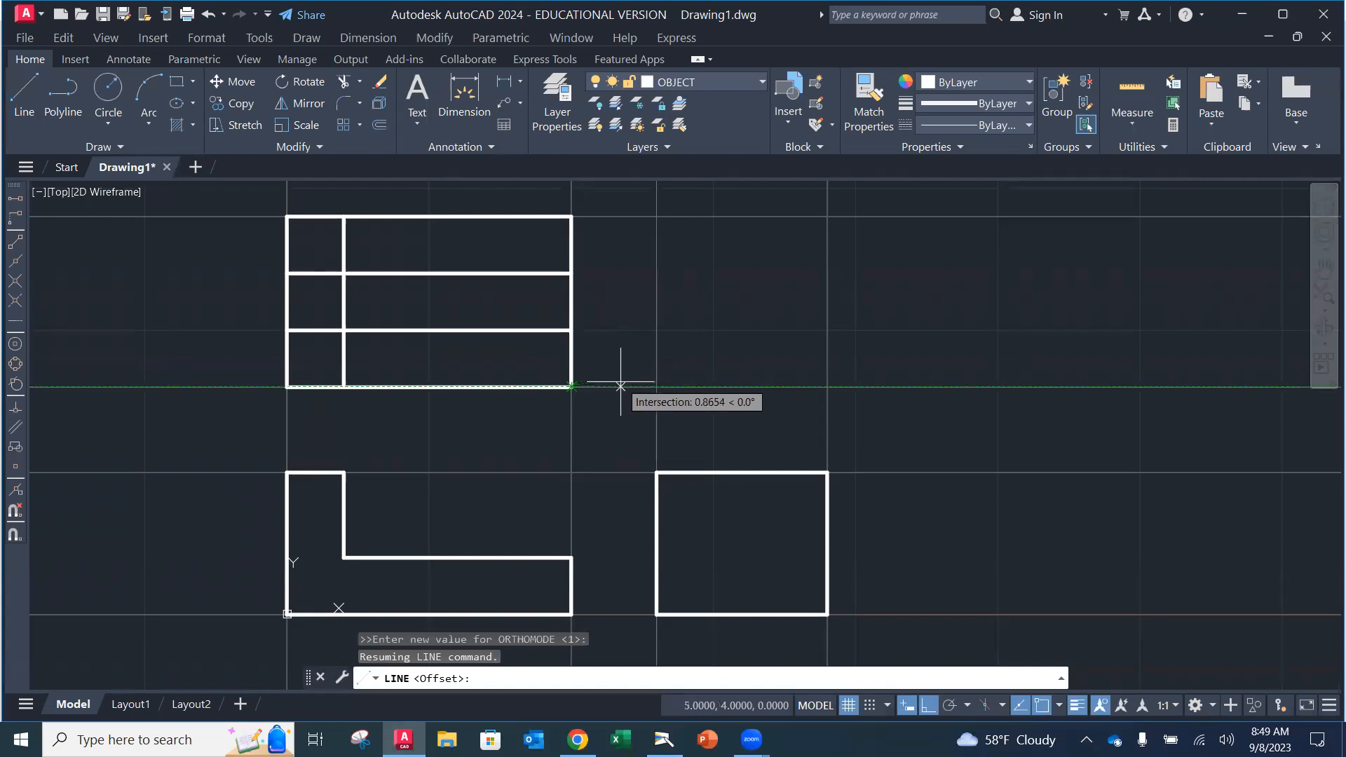
key("Escape")
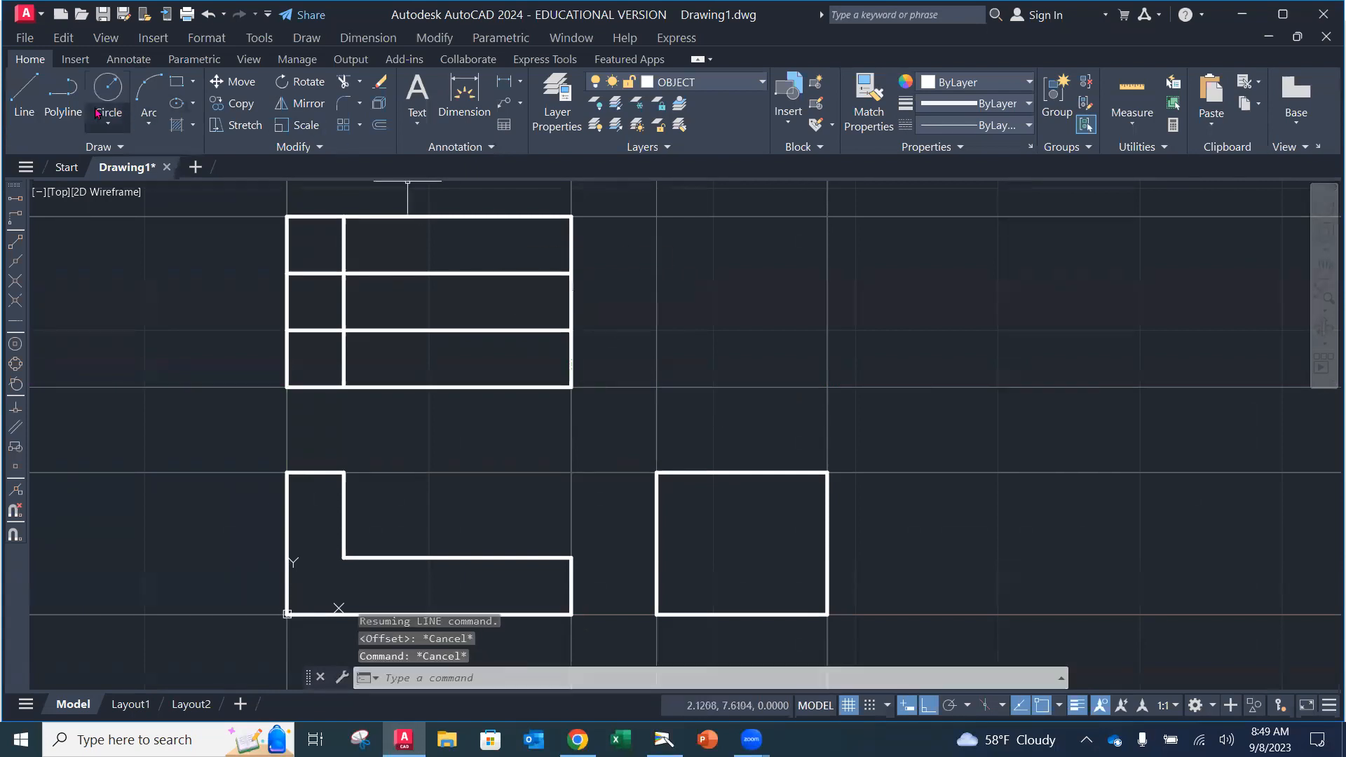
Step: Restart the line with Snap From, starting it at @0,.25 from the lower-right corner
left_click(24, 94)
left_click(16, 218)
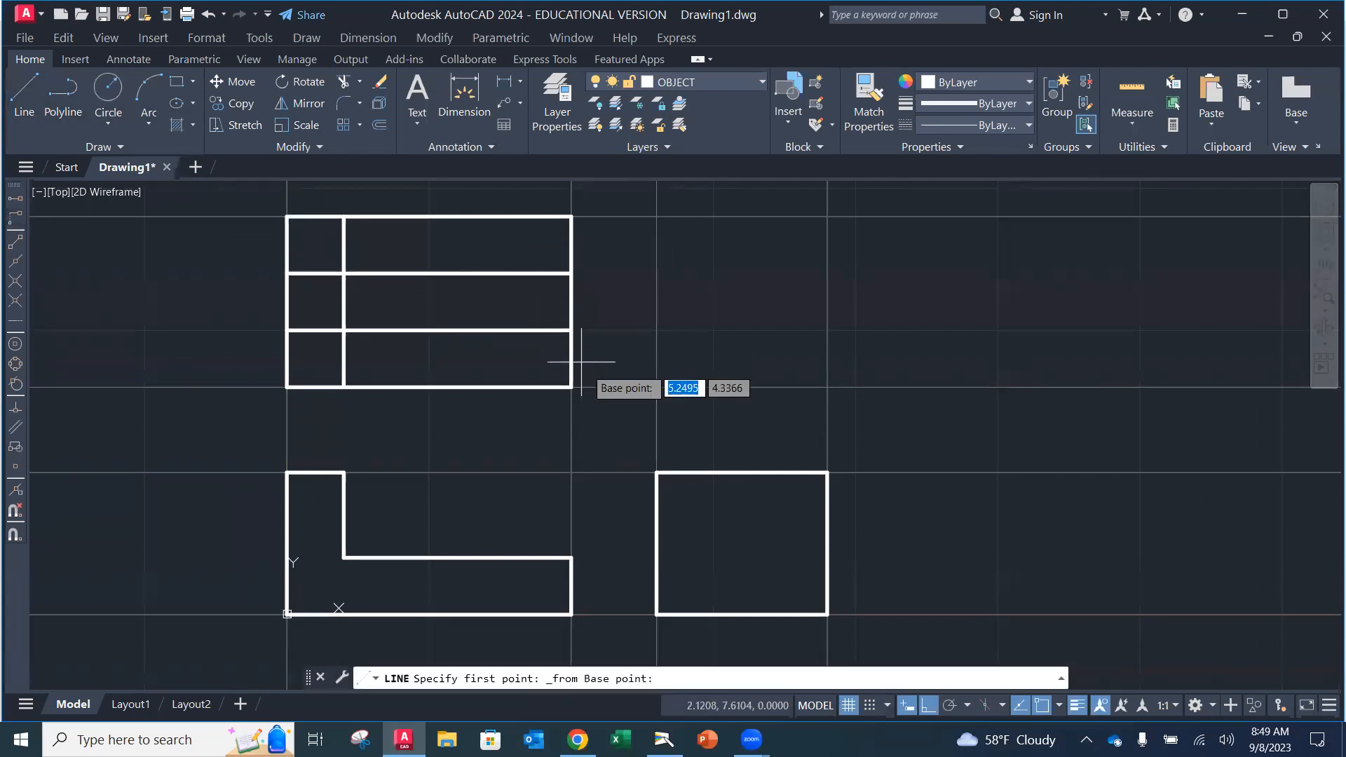
left_click(573, 386)
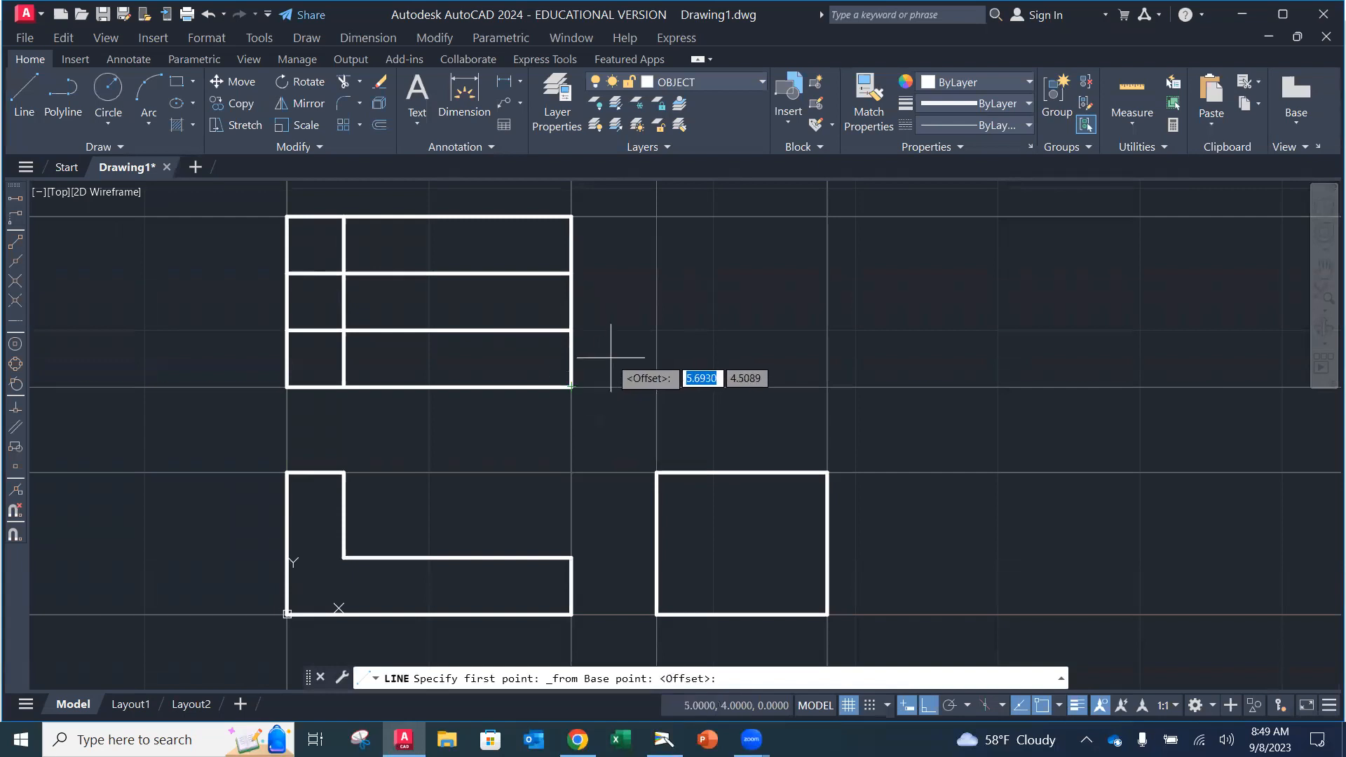
type("@")
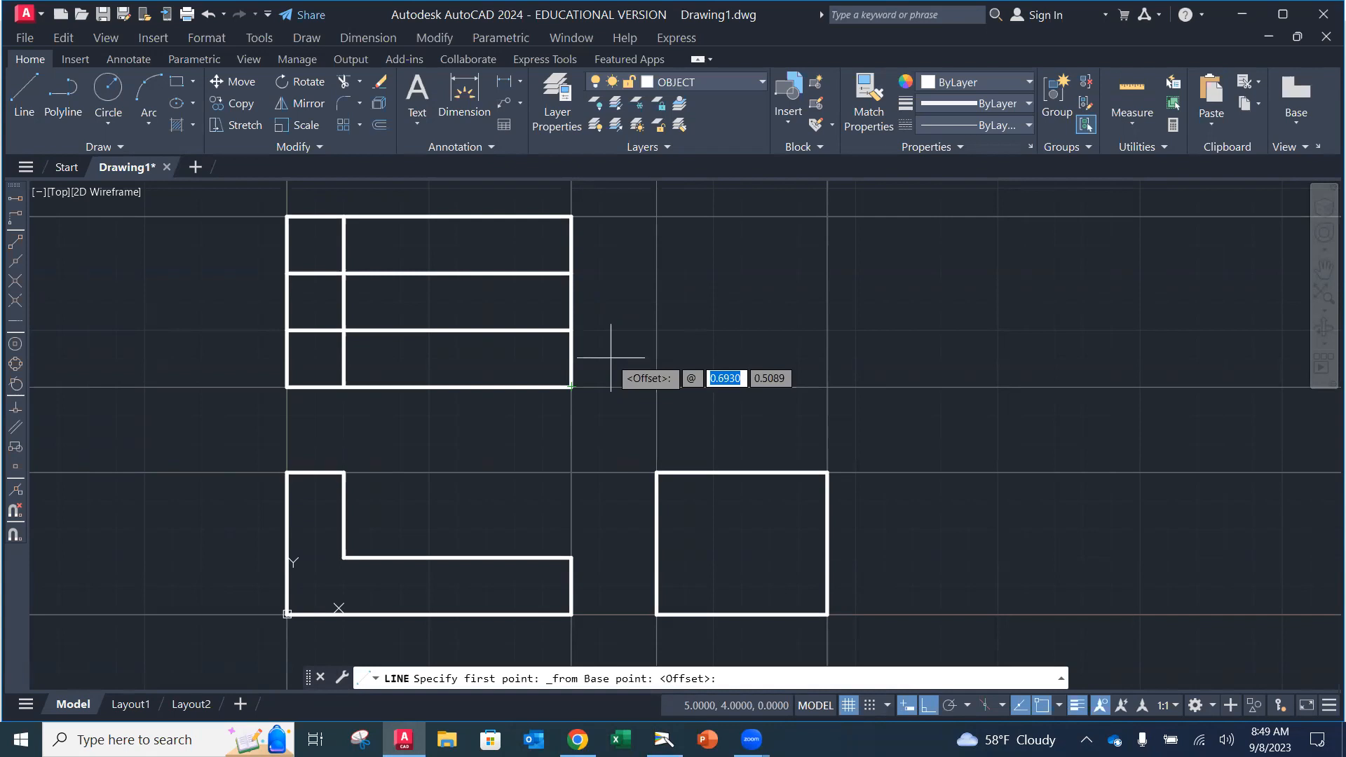
type("0")
key("Tab")
type(".25")
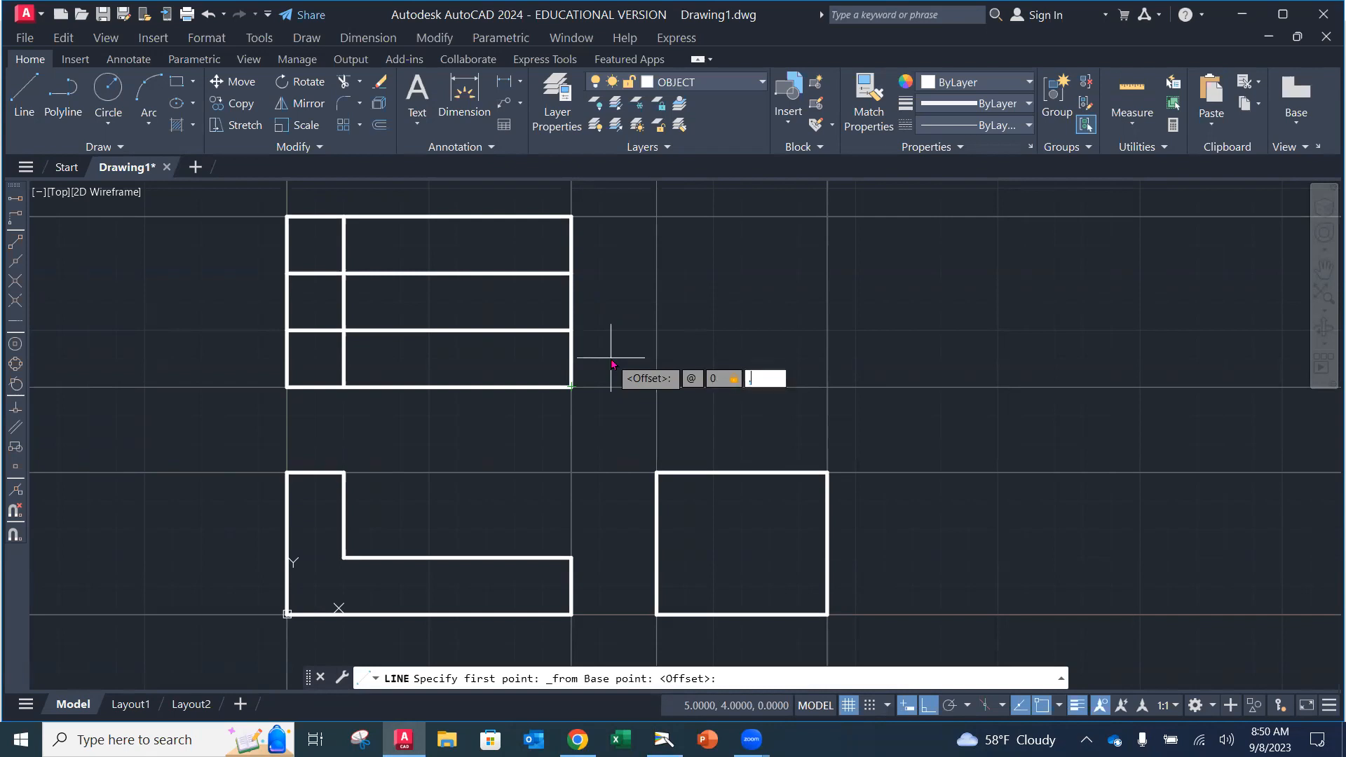
key("Return")
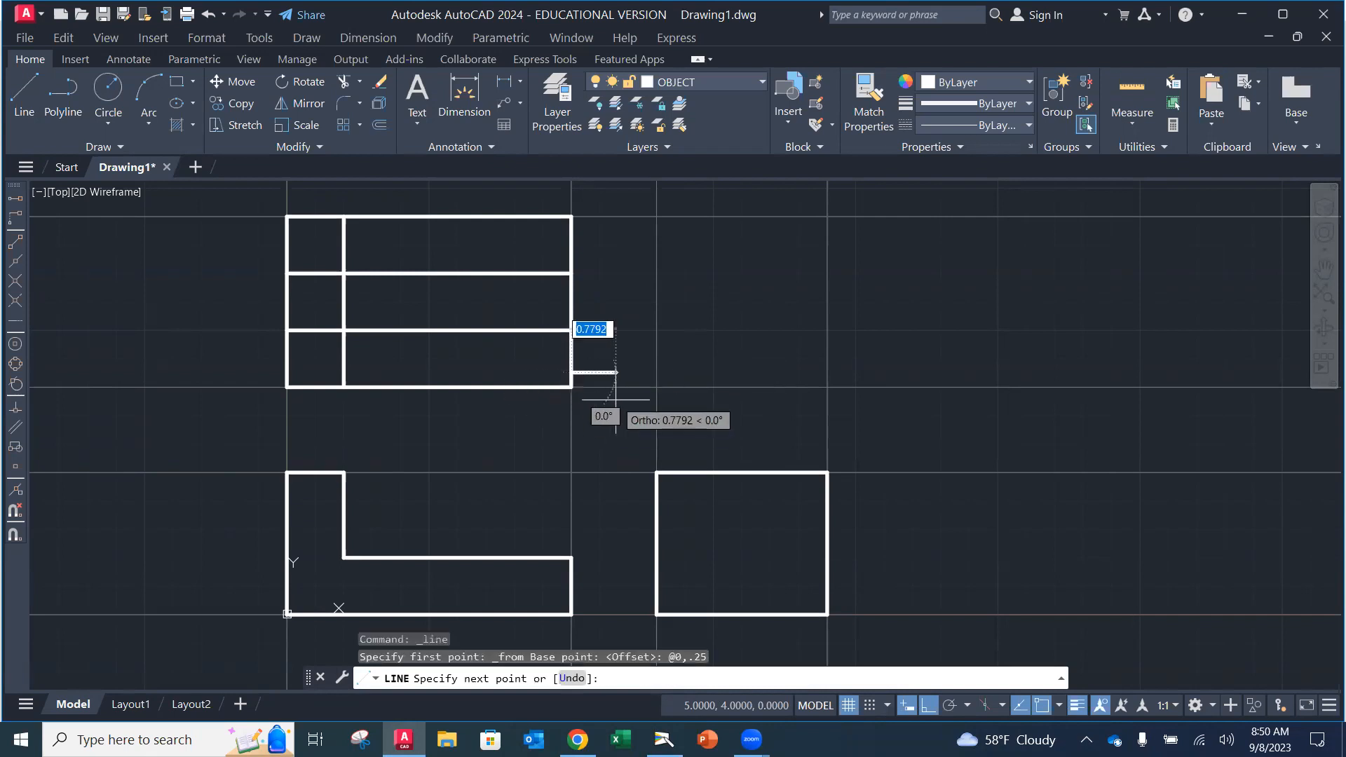
Step: With Ortho off, draw the lower taper line @-1.75,-.25 to the top view's bottom edge
scroll(584, 382, "up", 4)
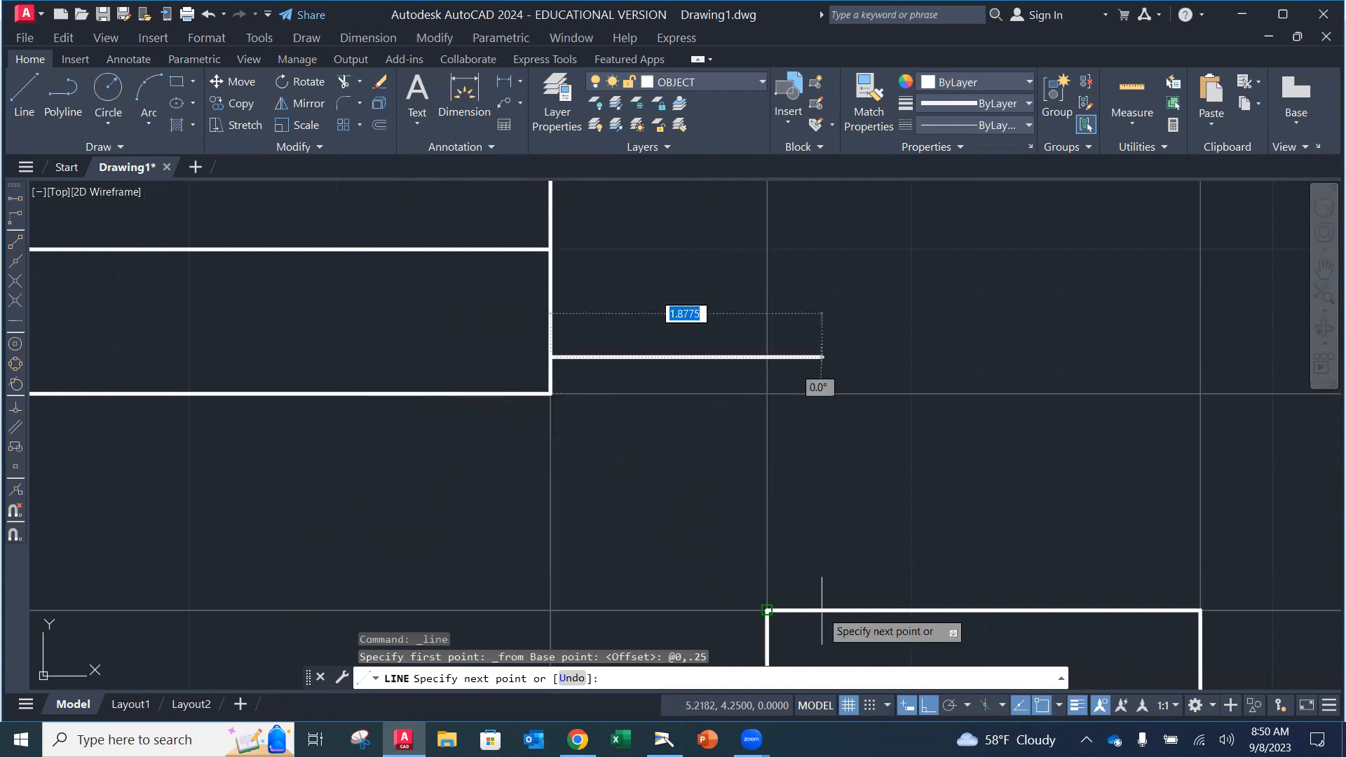
left_click(928, 705)
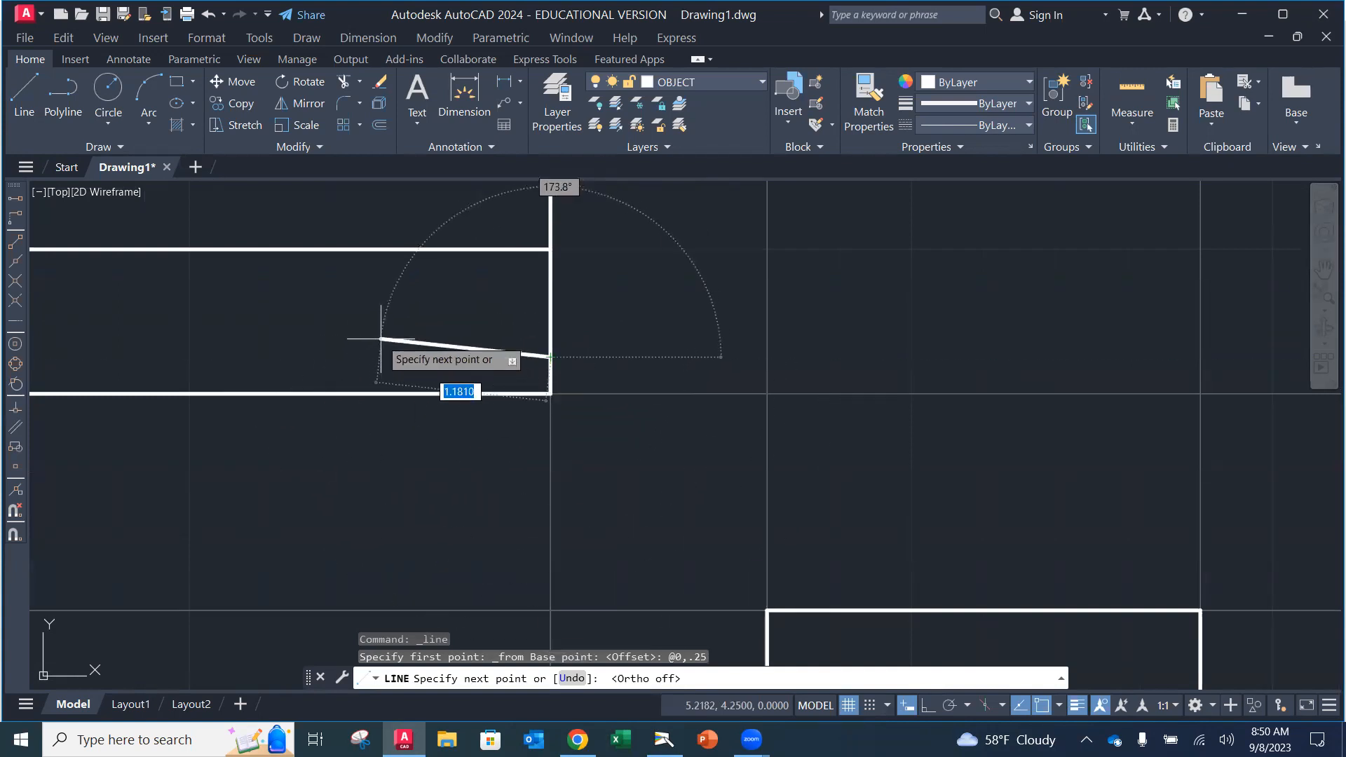
type("@")
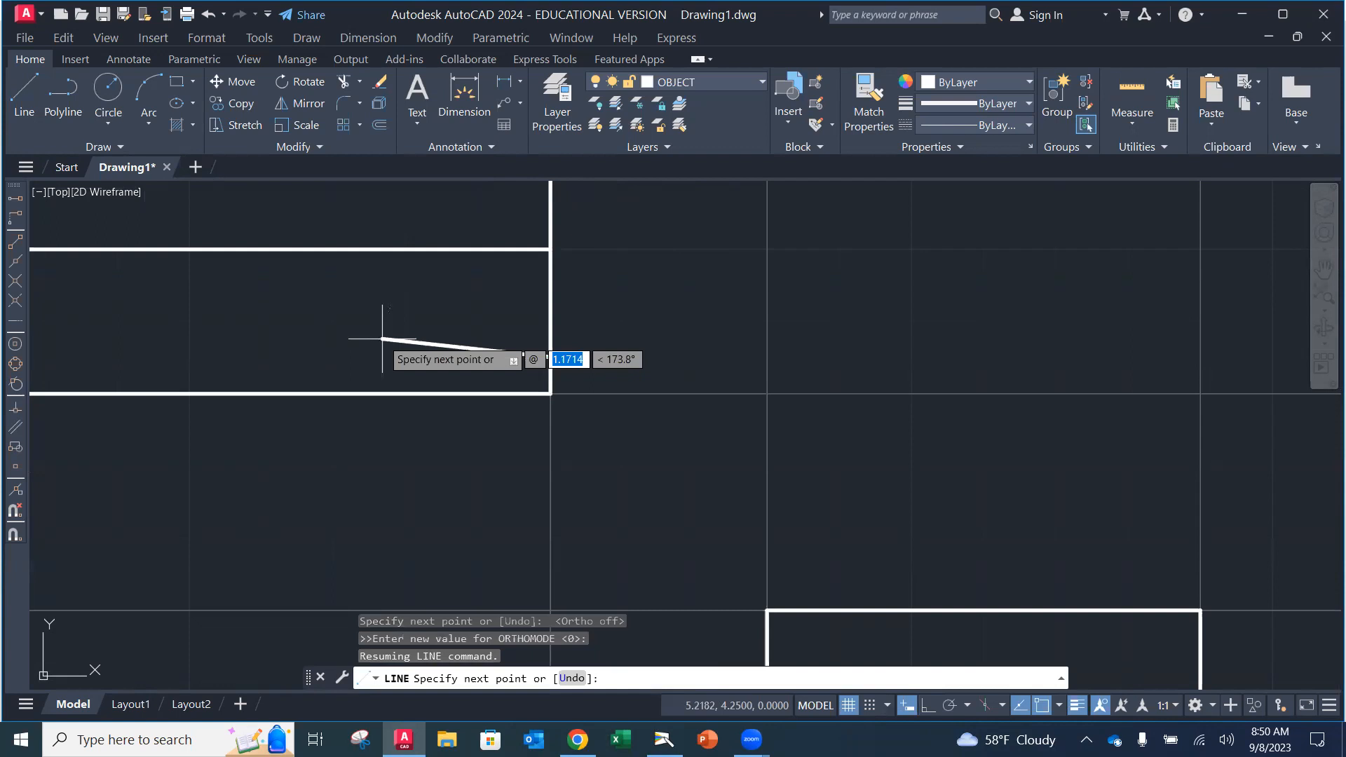
type("-1.75")
key("Tab")
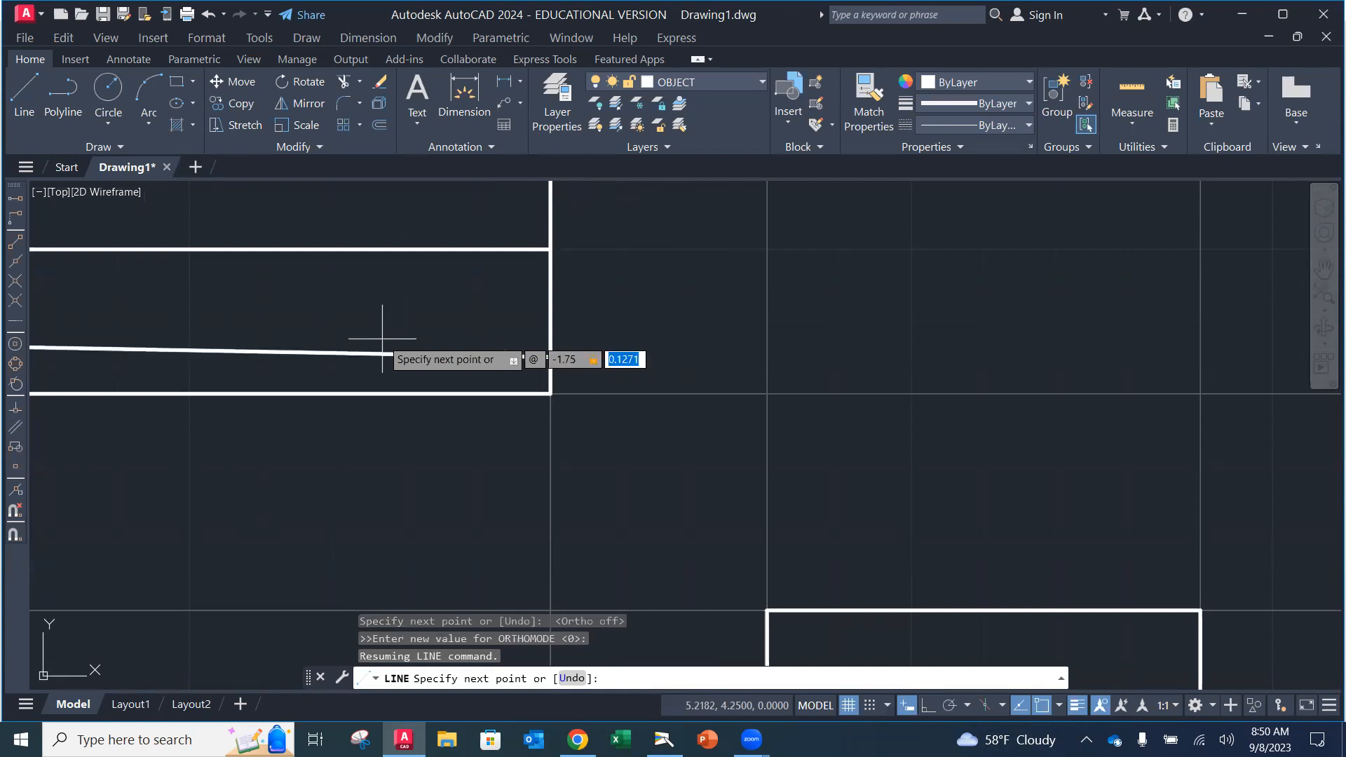
type("-.25")
key("Return")
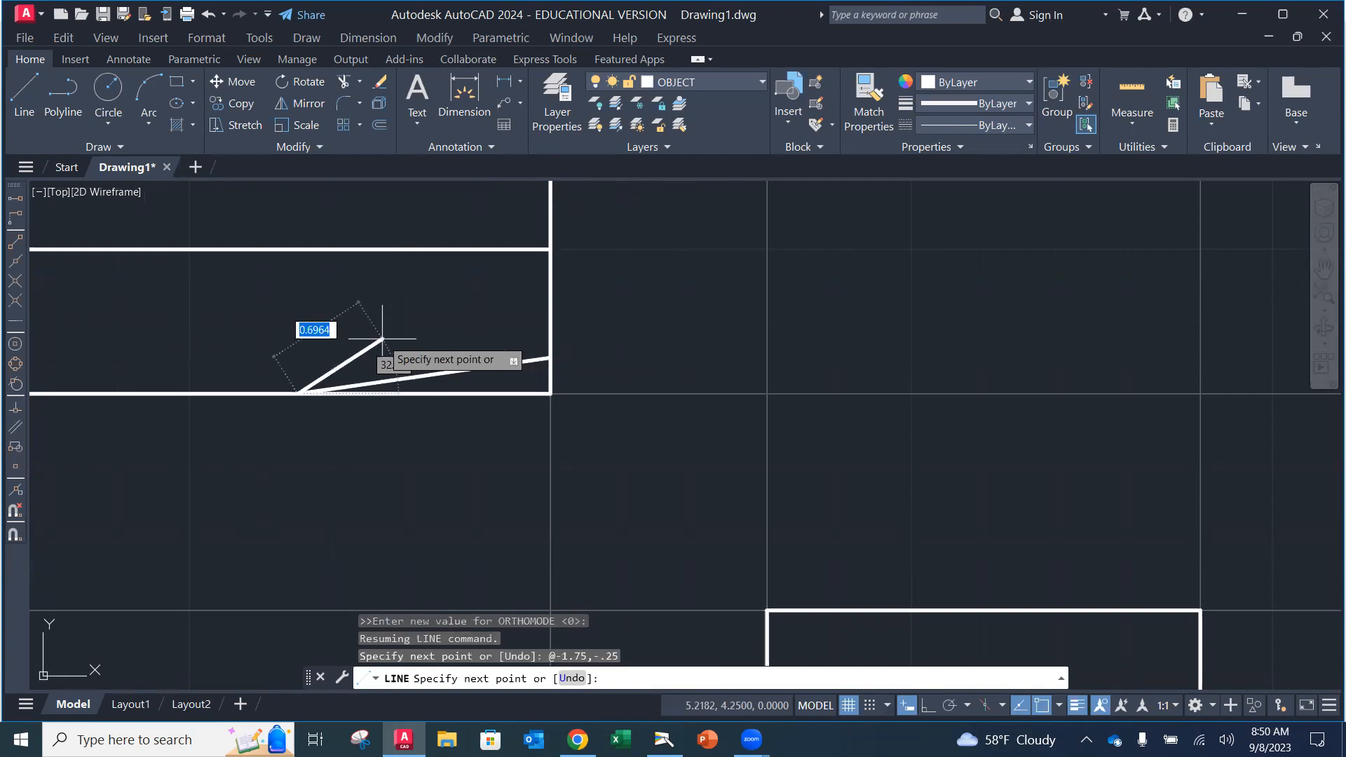
key("Escape")
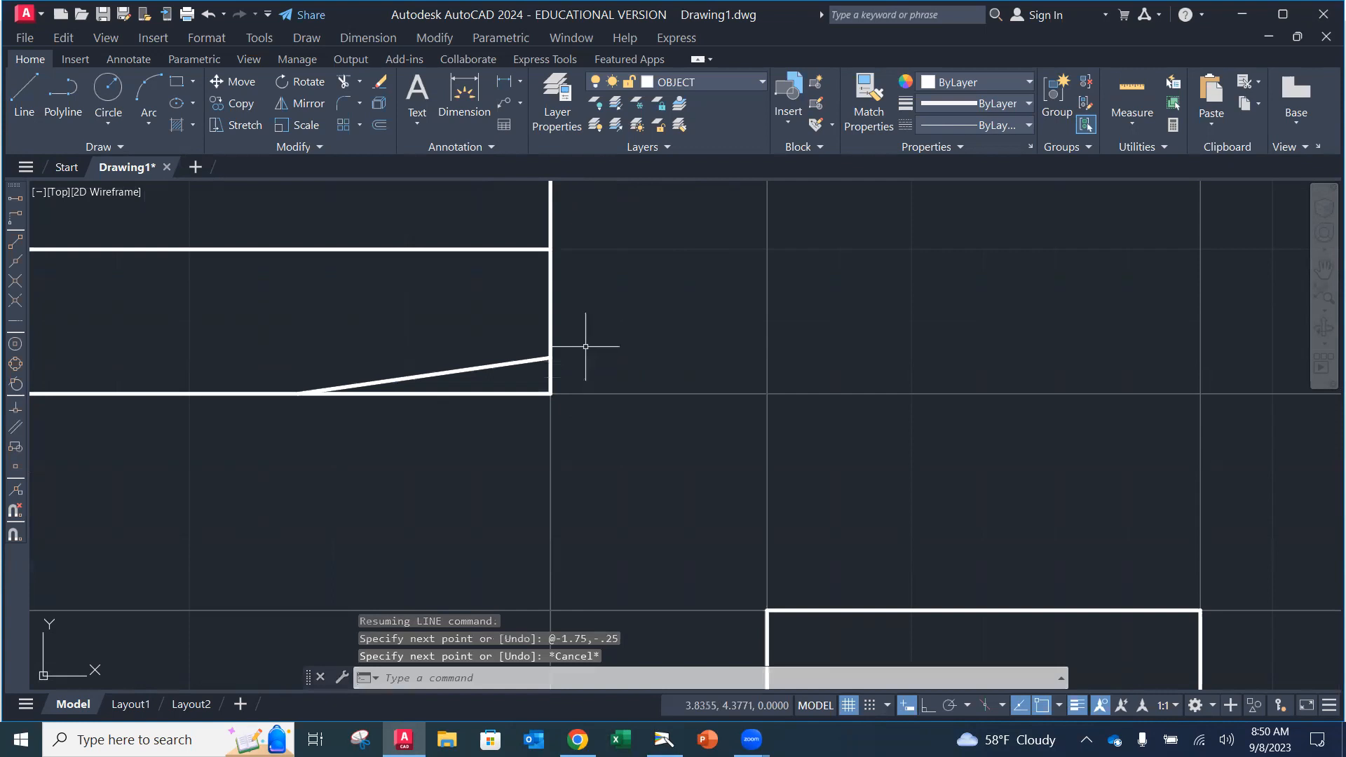
Step: Draw the upper taper line from 0.25 below the top-right corner, @-1.75,.25 to the top edge
scroll(557, 365, "down", 2)
middle_click_drag(529, 322, 538, 483)
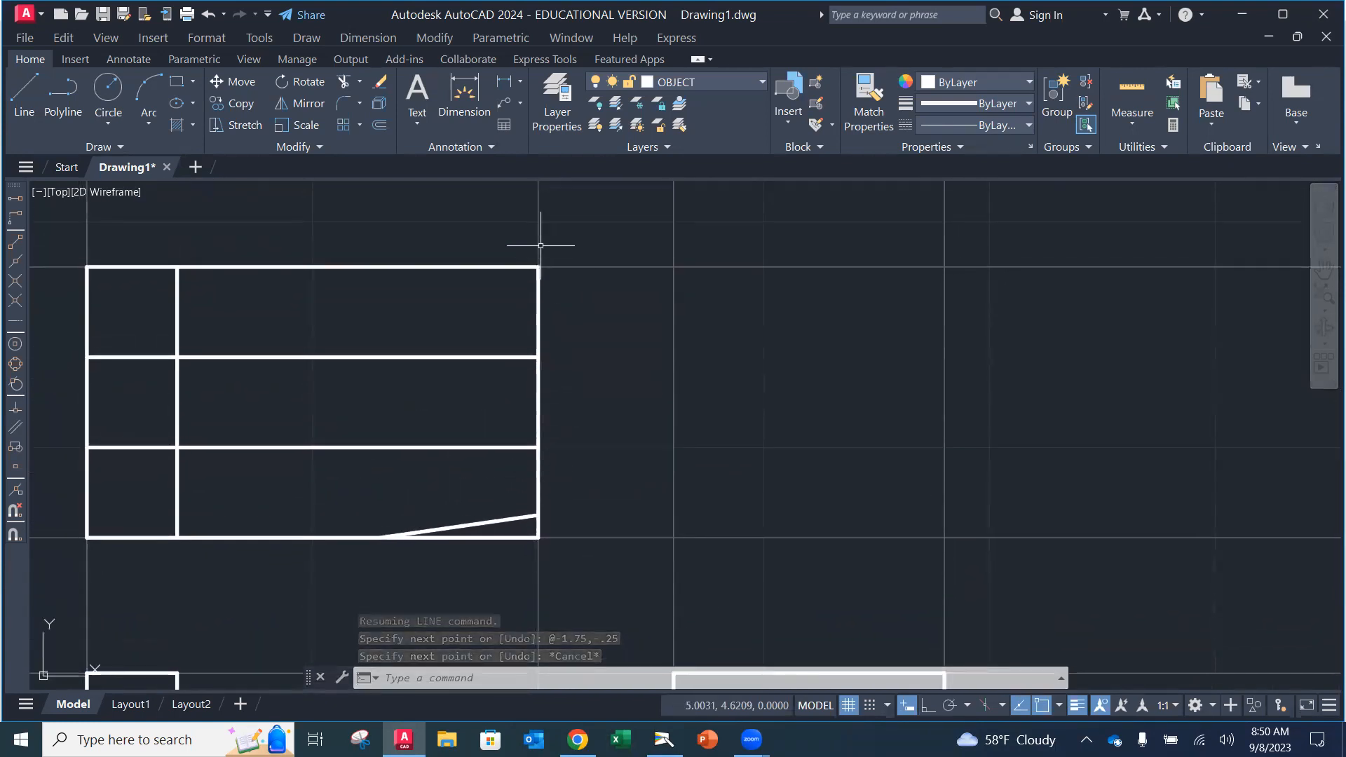
left_click(16, 101)
left_click(15, 218)
left_click(536, 268)
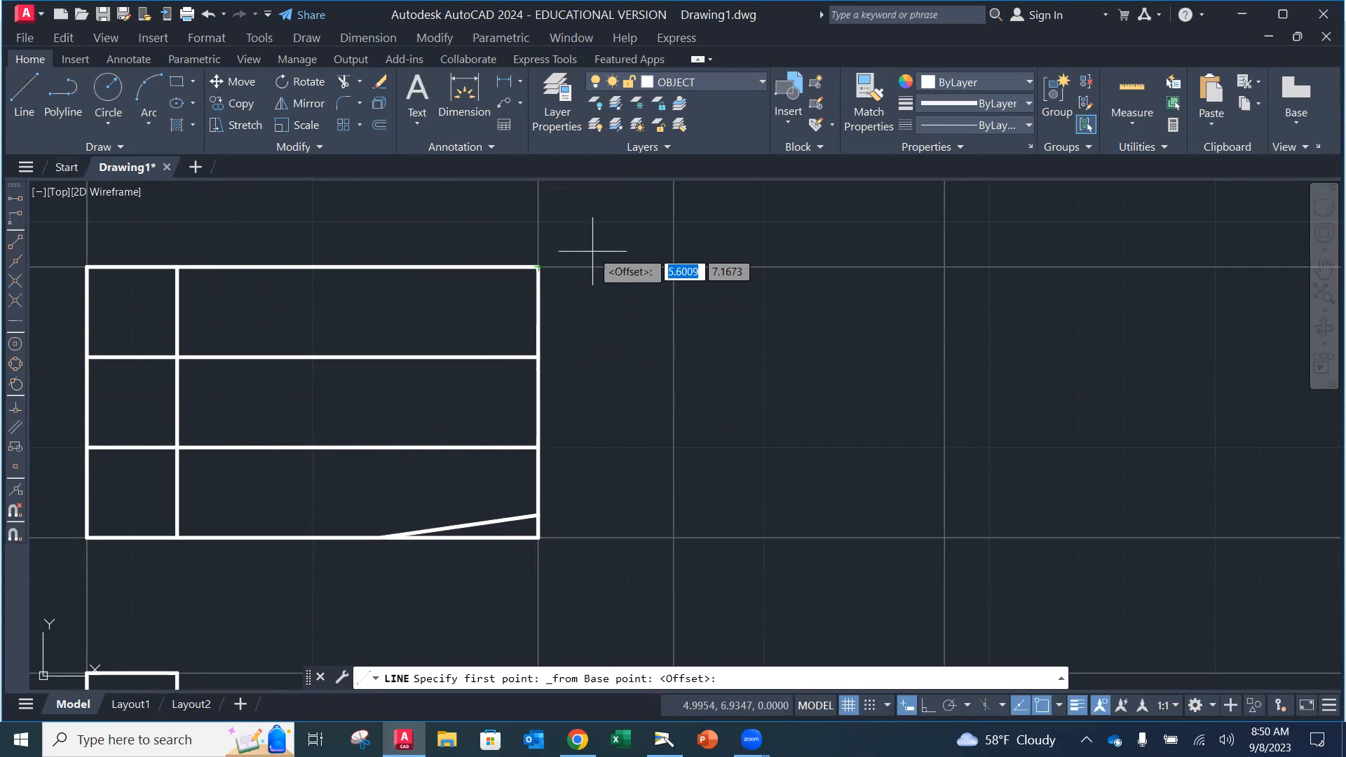
type("@")
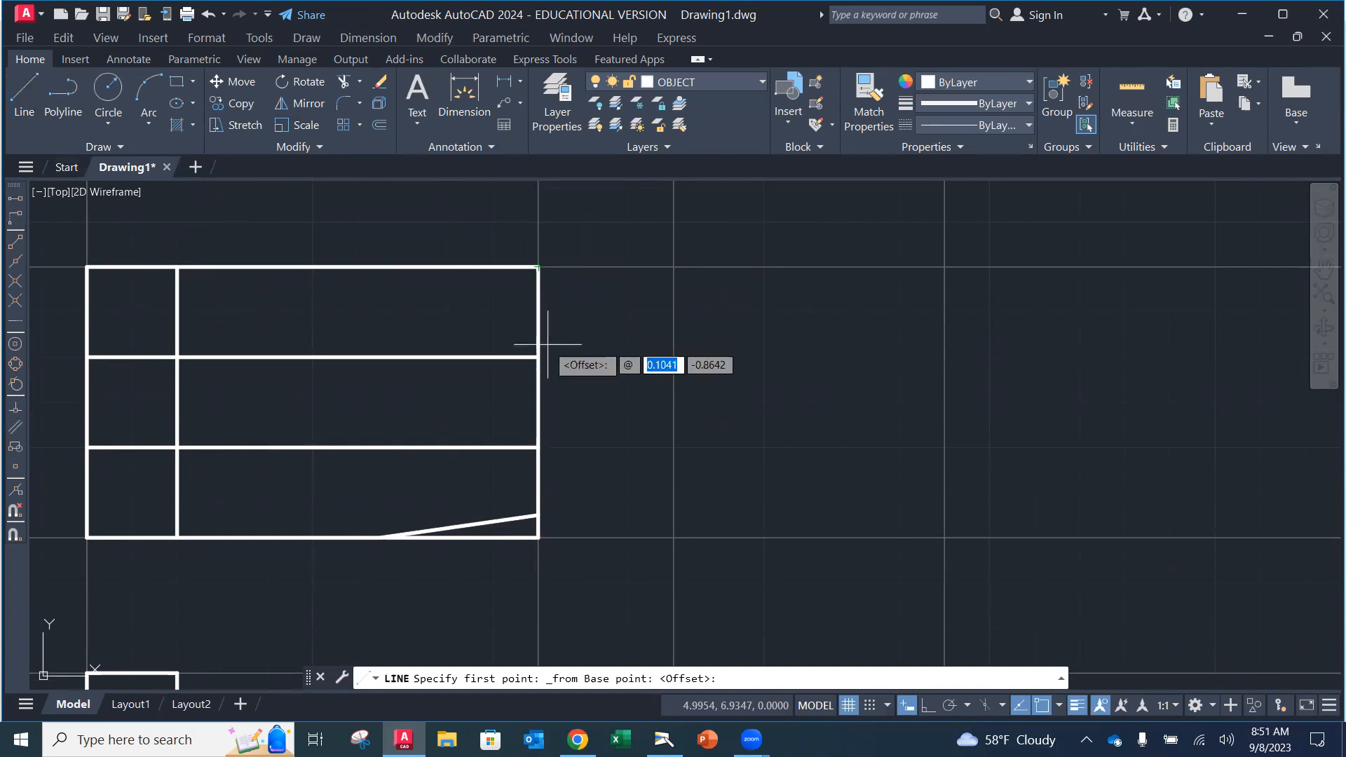
type("0")
key("Tab")
type("-.25")
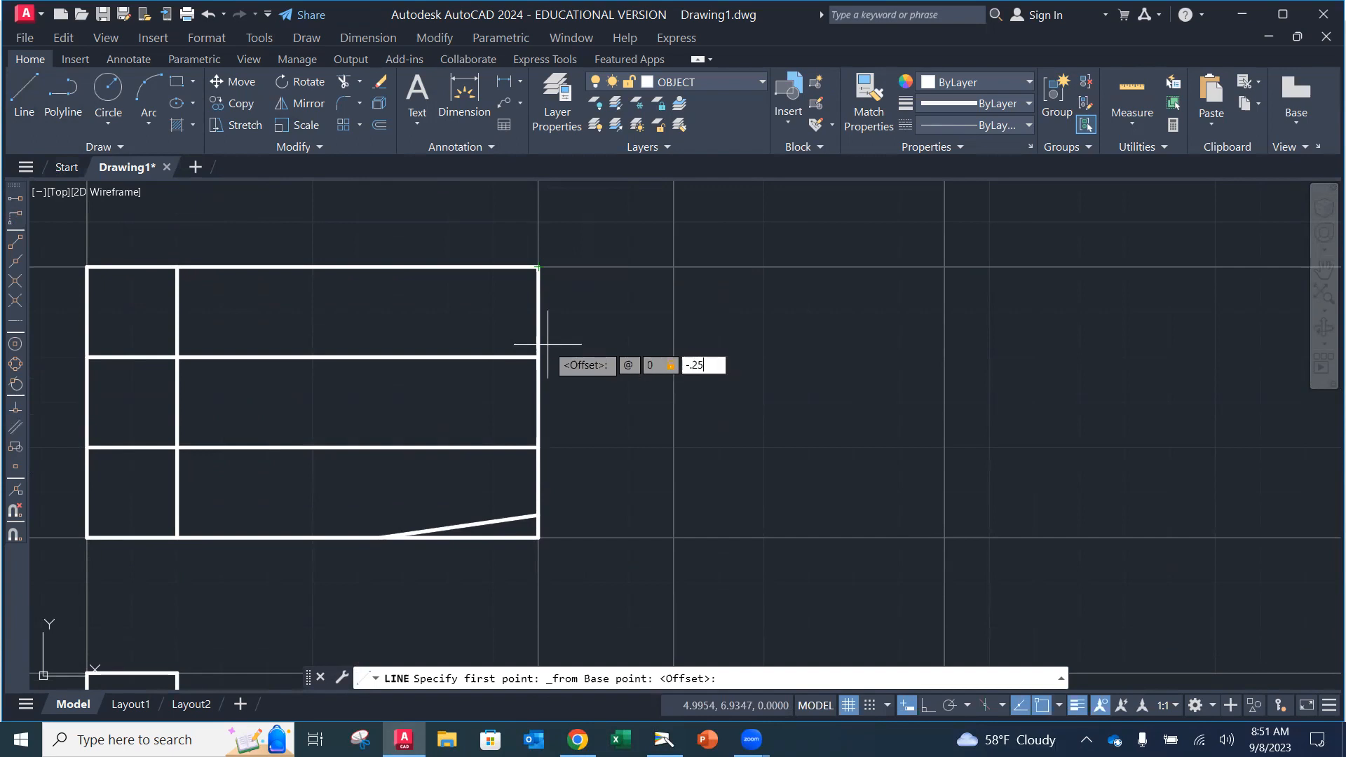
key("Return")
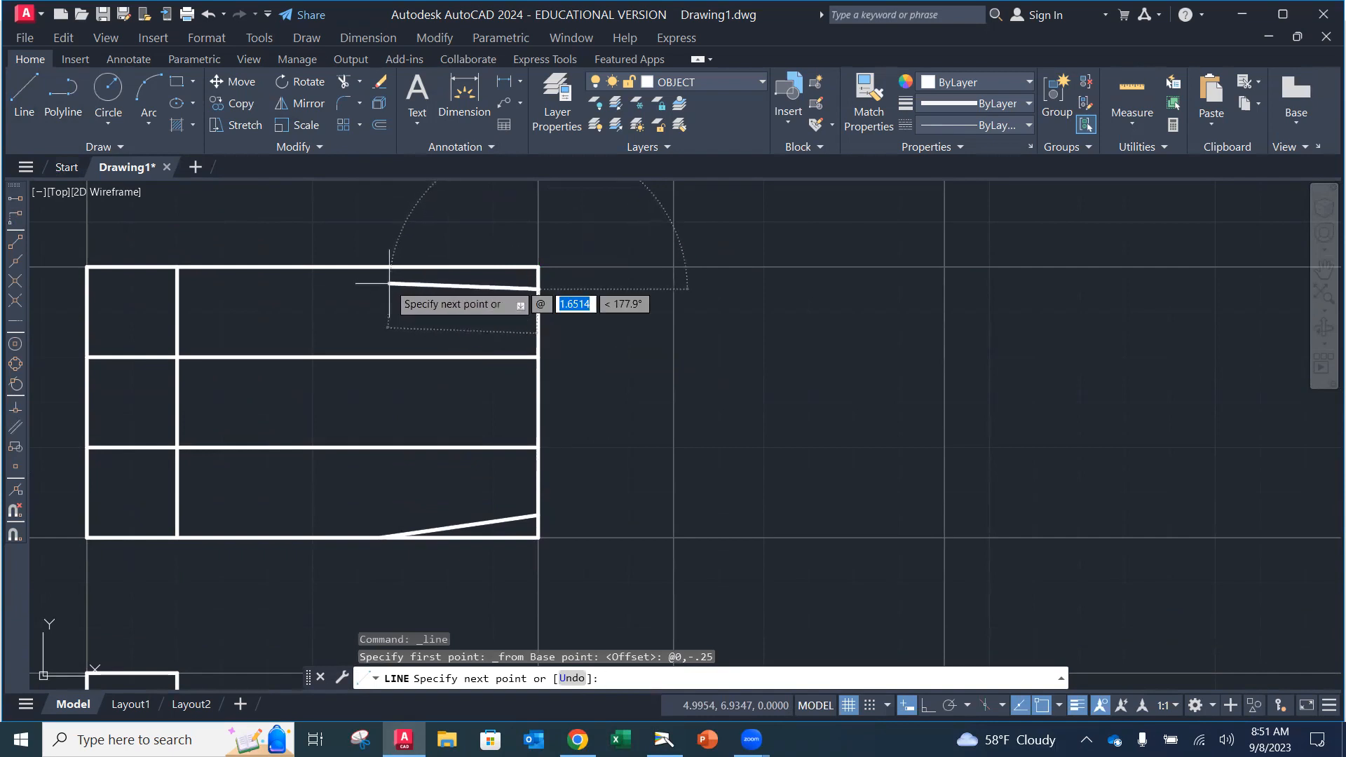
type("-1.75")
key("Tab")
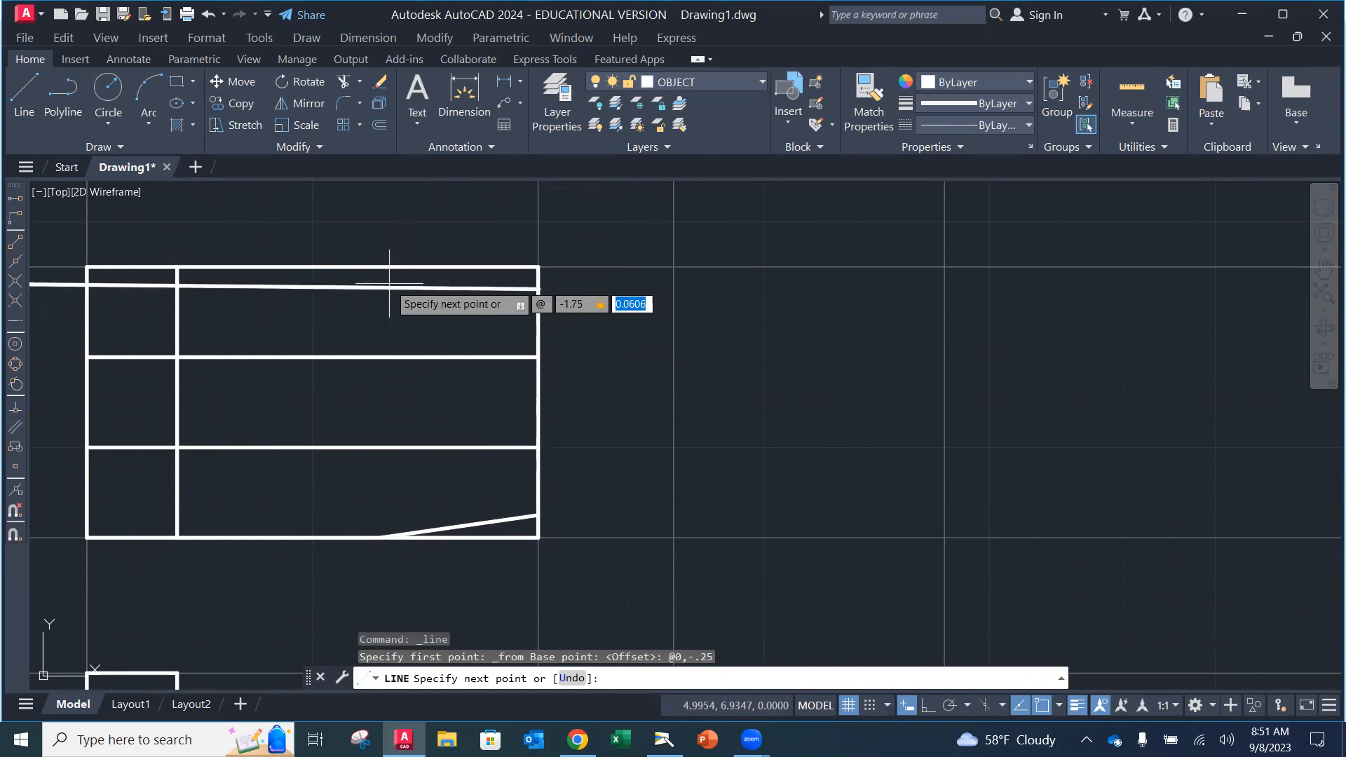
type(".25")
key("Return")
key("Escape")
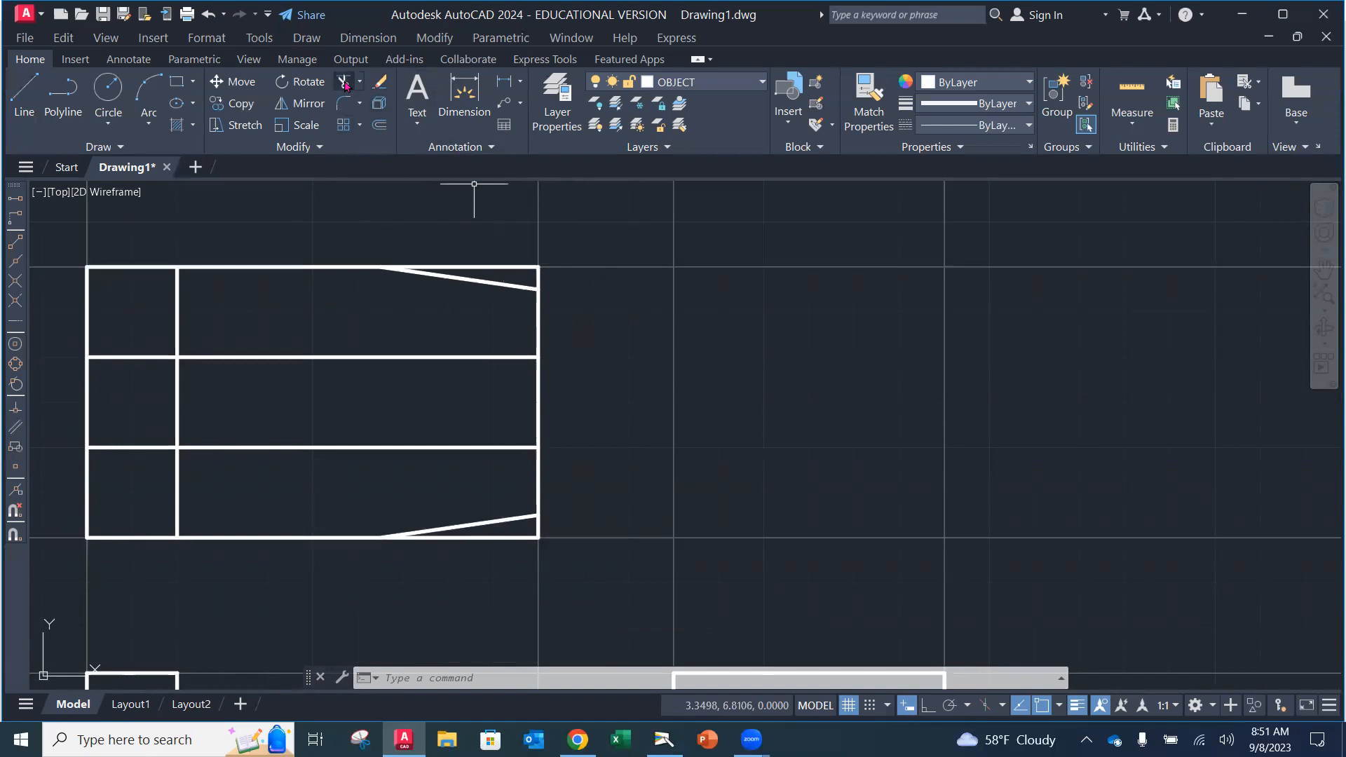
Step: Trim the top, right and bottom edge leftovers beyond both tapers, opening the right edge between the slot lines
left_click(345, 84)
left_click(485, 268)
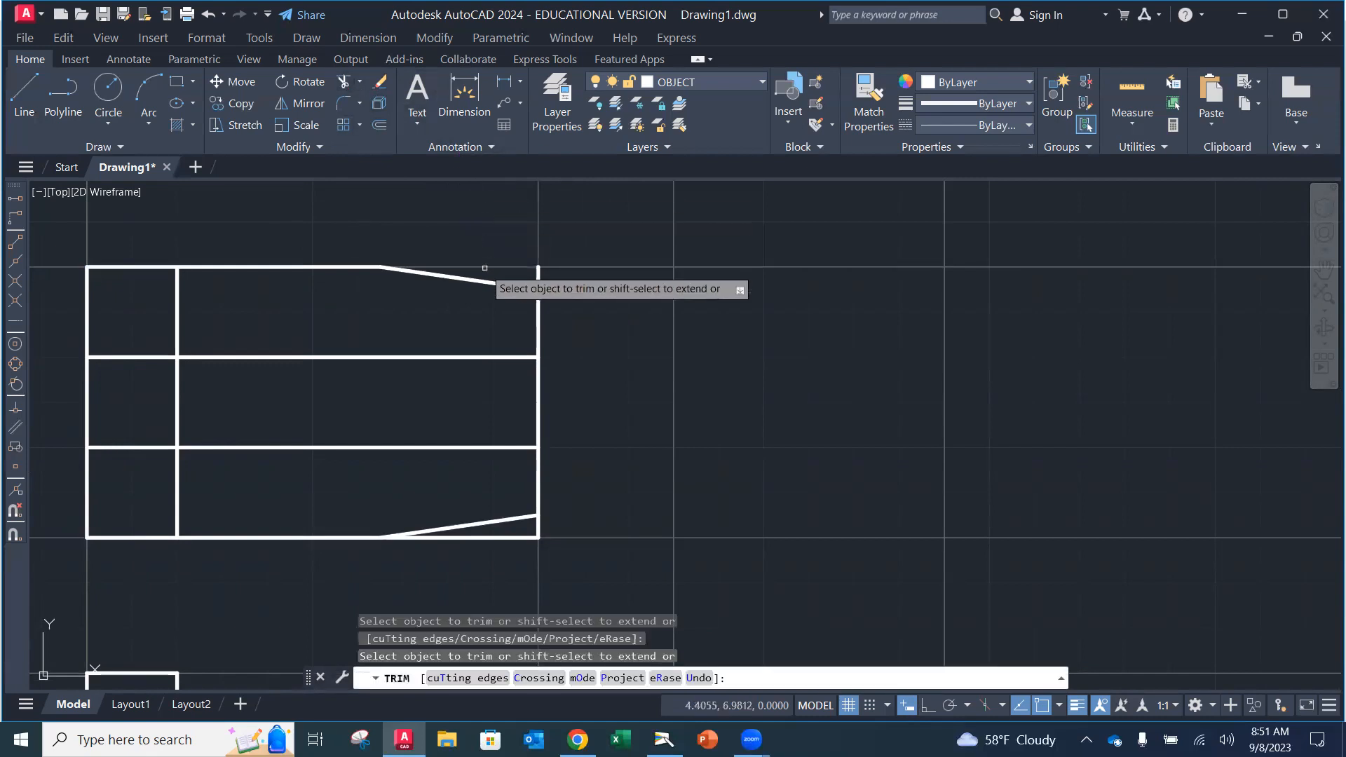
left_click(538, 276)
left_click(536, 391)
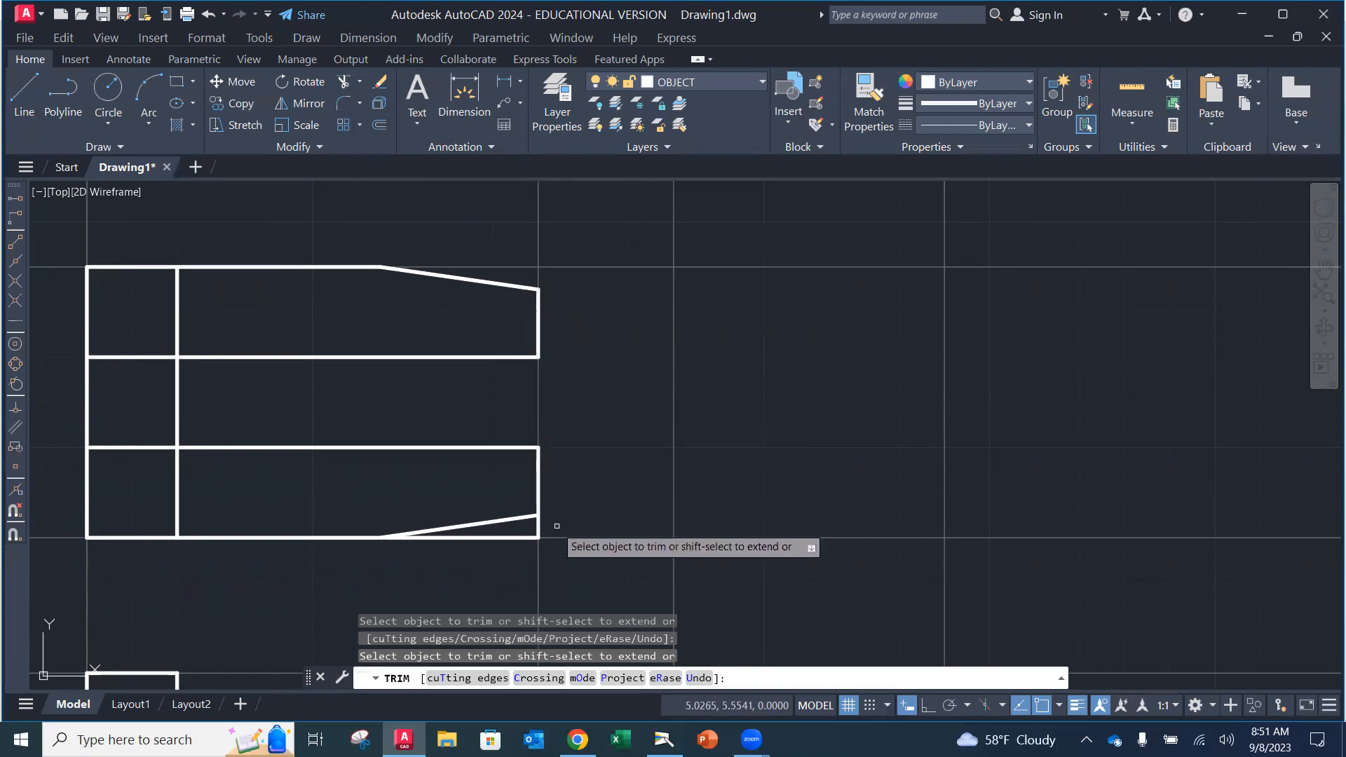
left_click(538, 527)
left_click(512, 538)
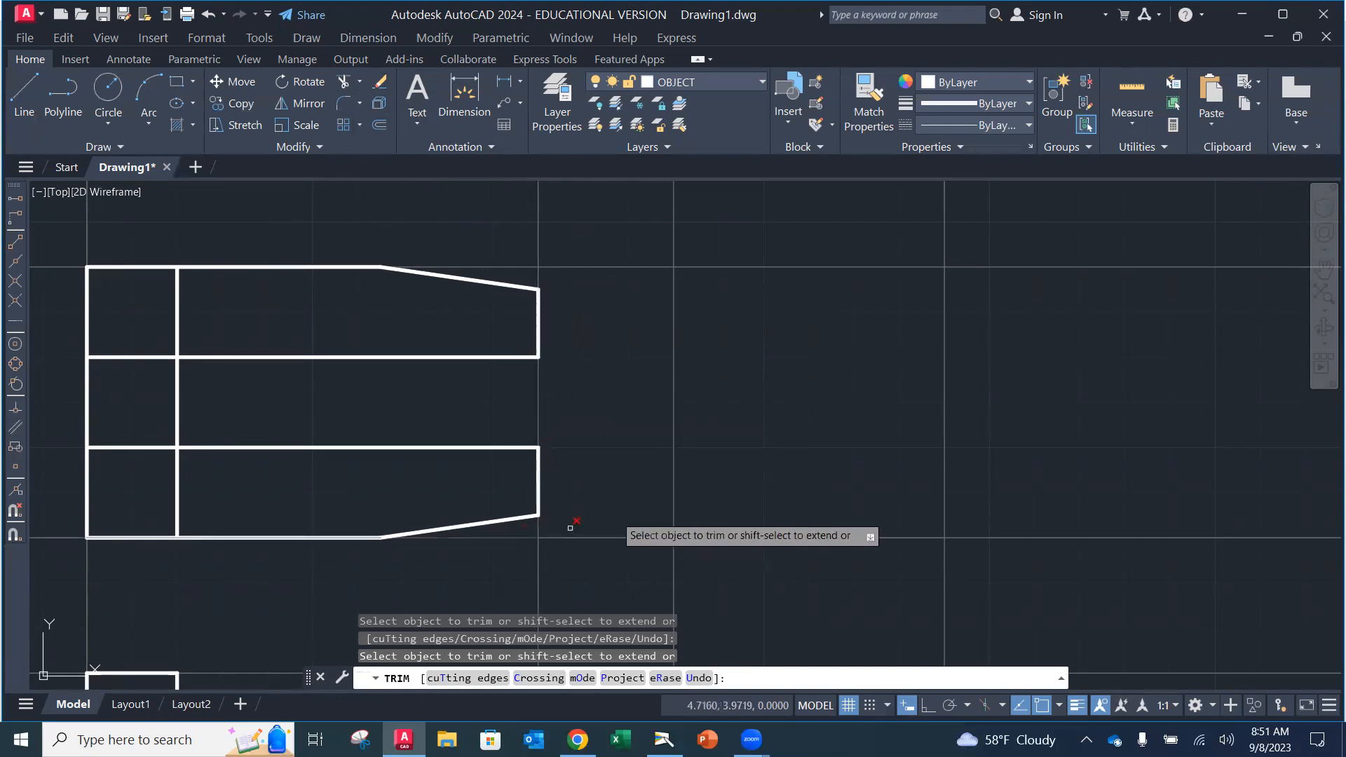
key("Escape")
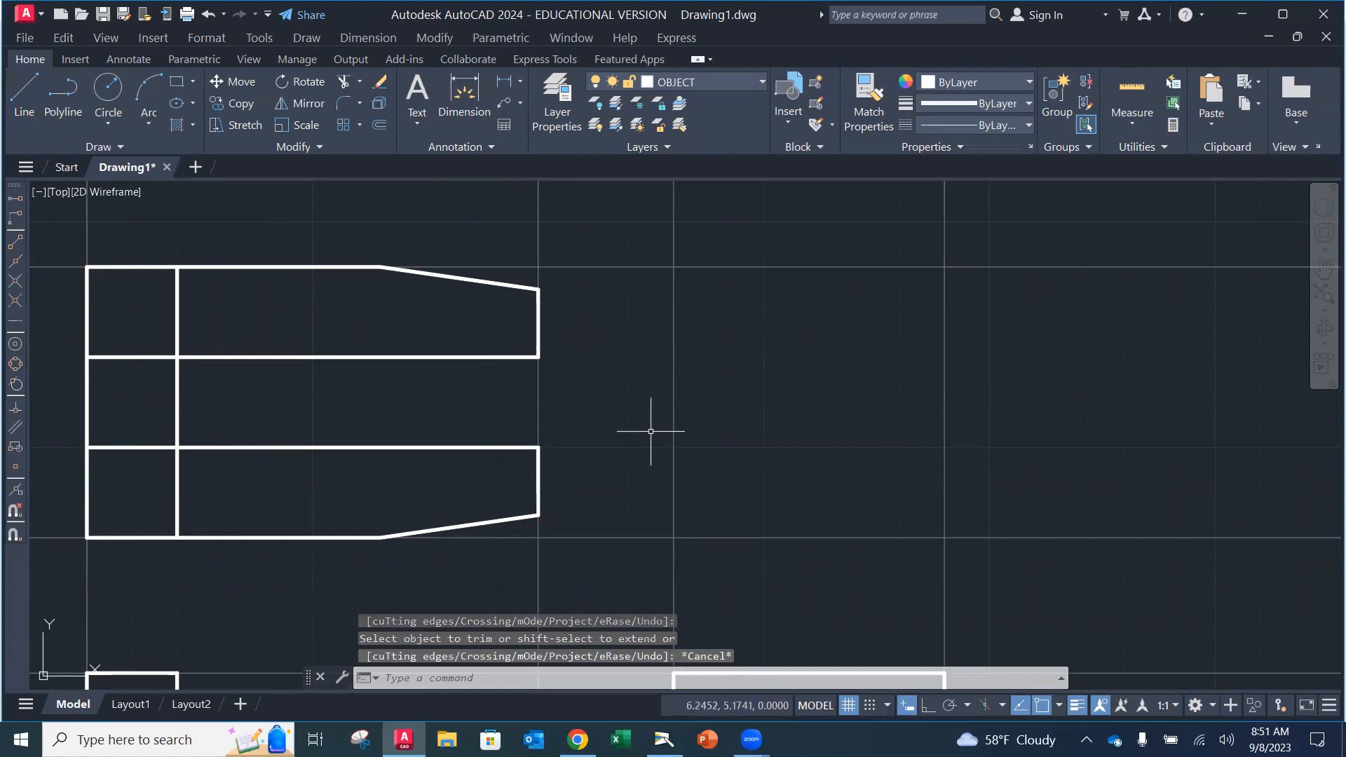
scroll(554, 447, "up", 2)
scroll(548, 442, "down", 4)
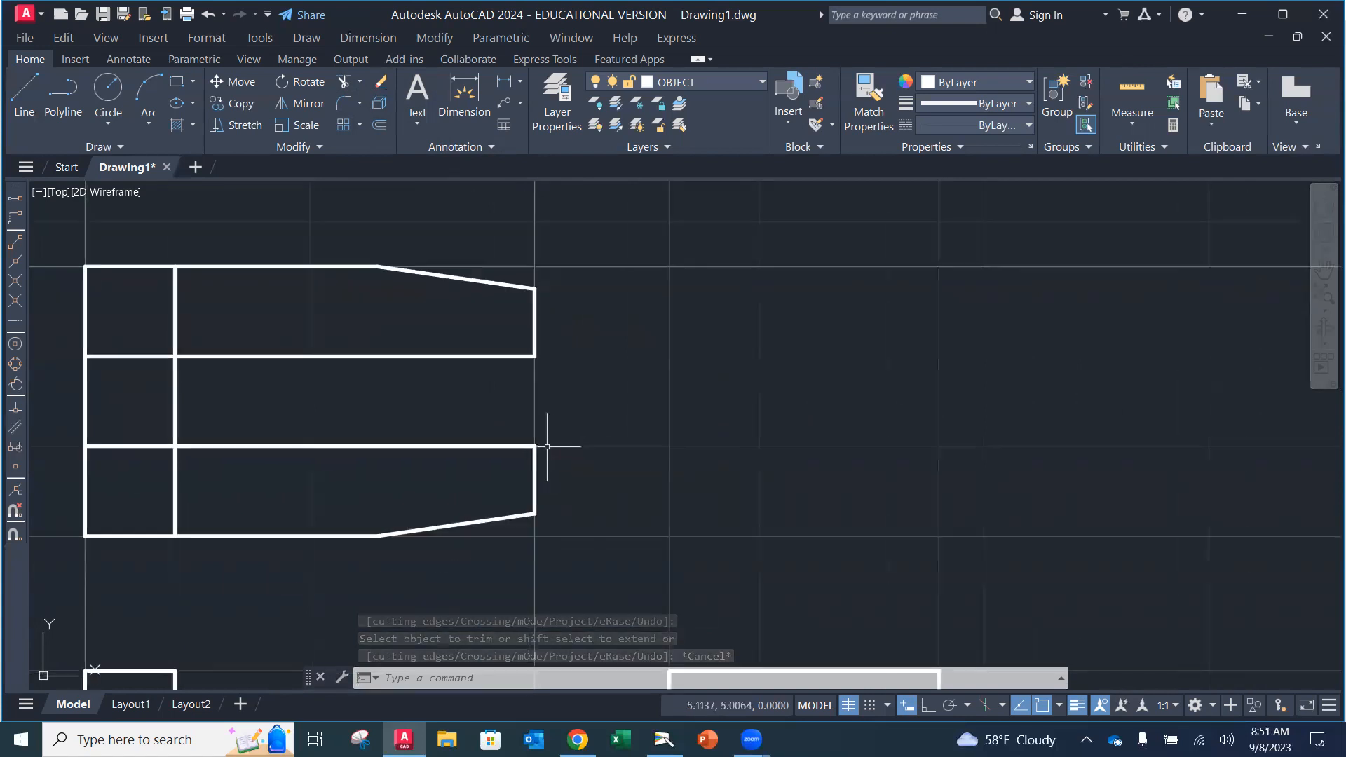
middle_click_drag(547, 442, 542, 328)
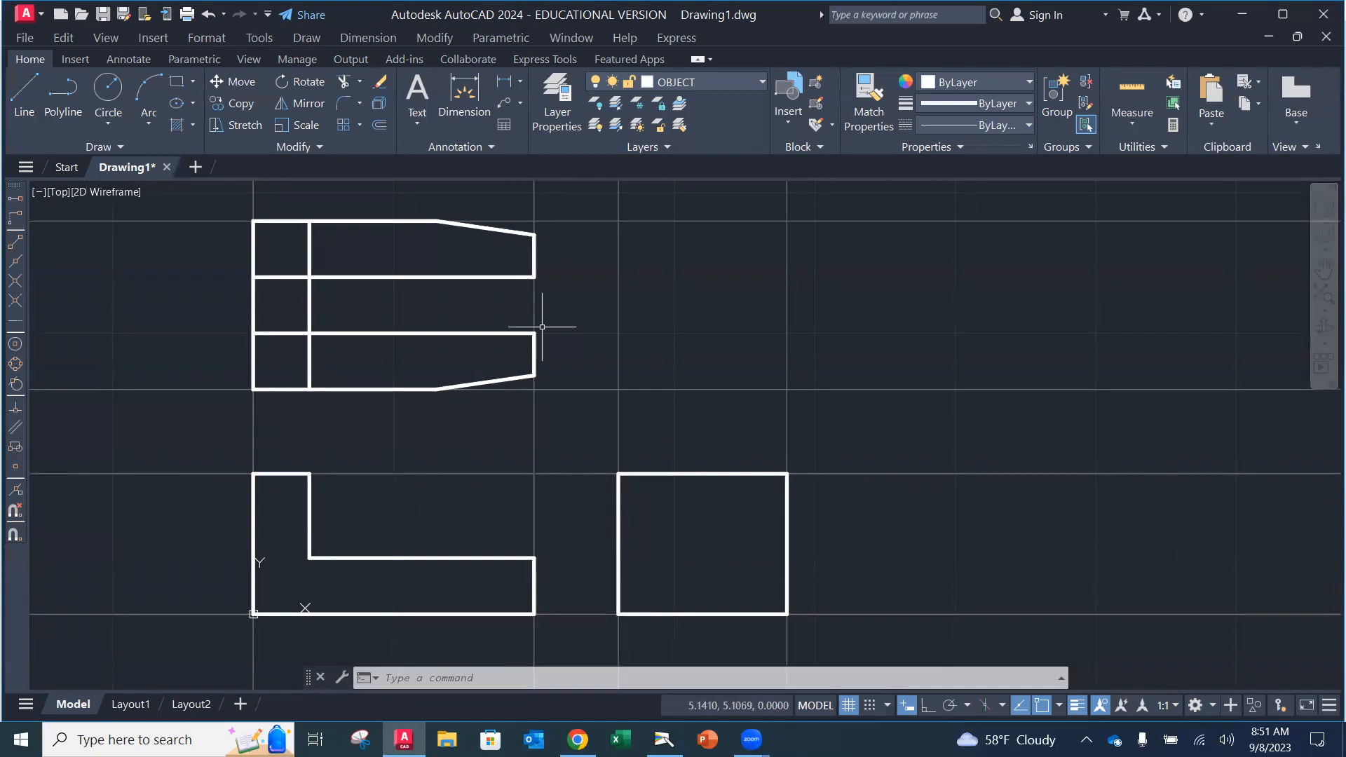
Step: Save the drawing as LocatorPartTutorial in OneDrive > Mech Design Courses > TechDrafting_AutoCAD
left_click(28, 39)
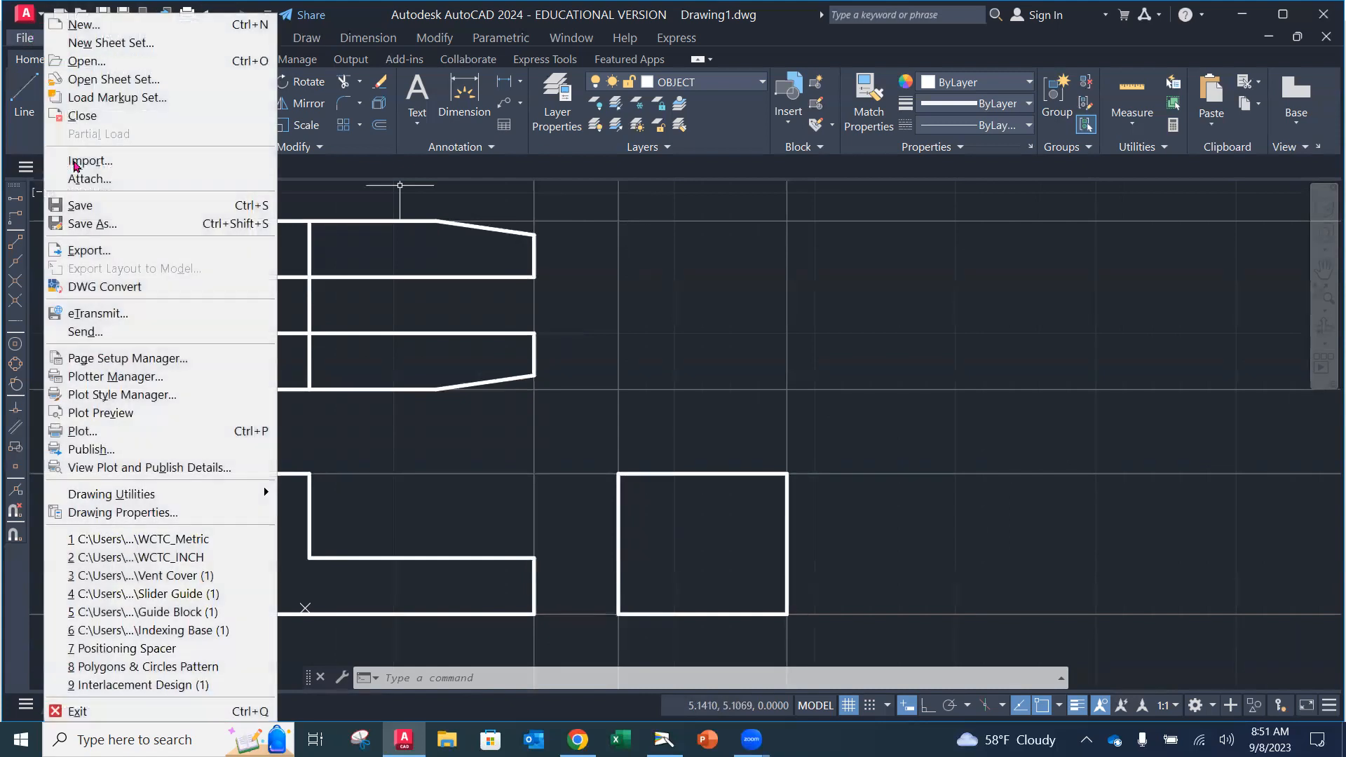
left_click(113, 222)
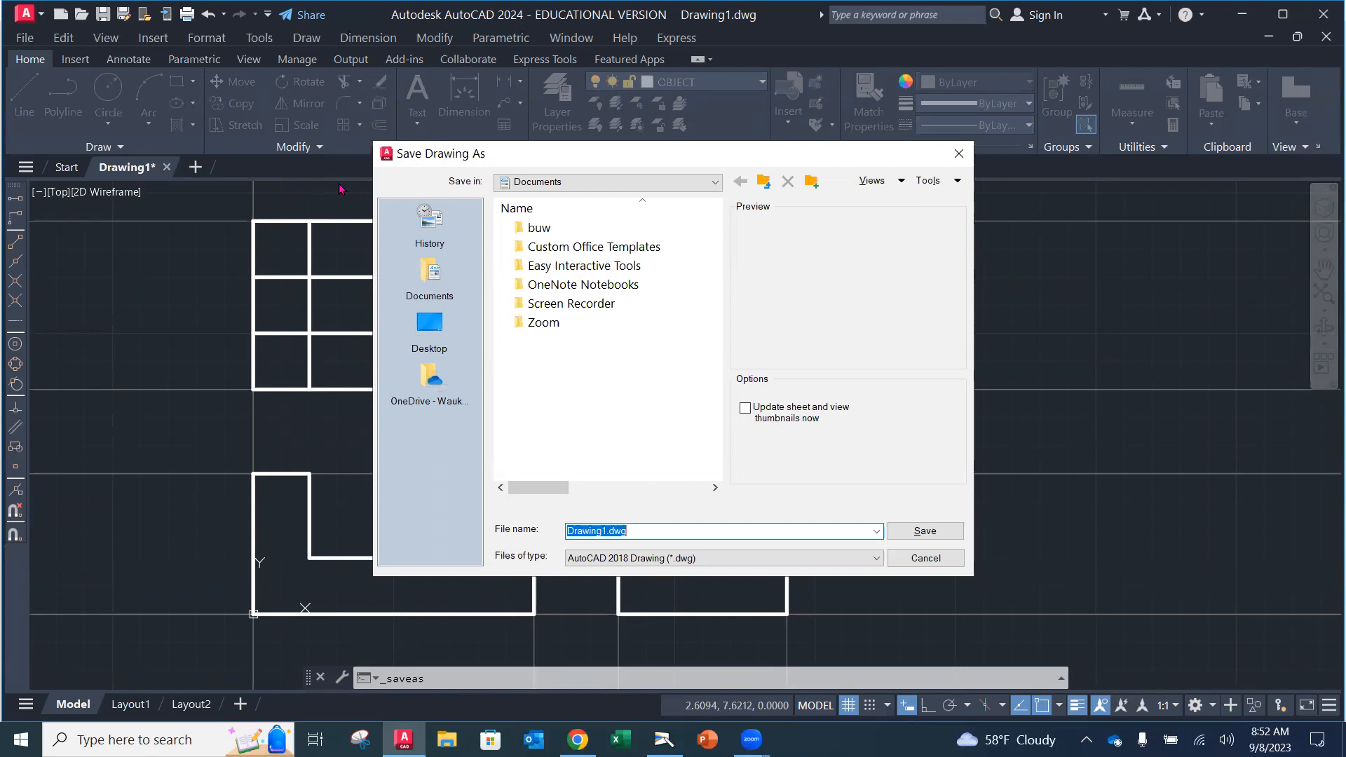
left_click(715, 182)
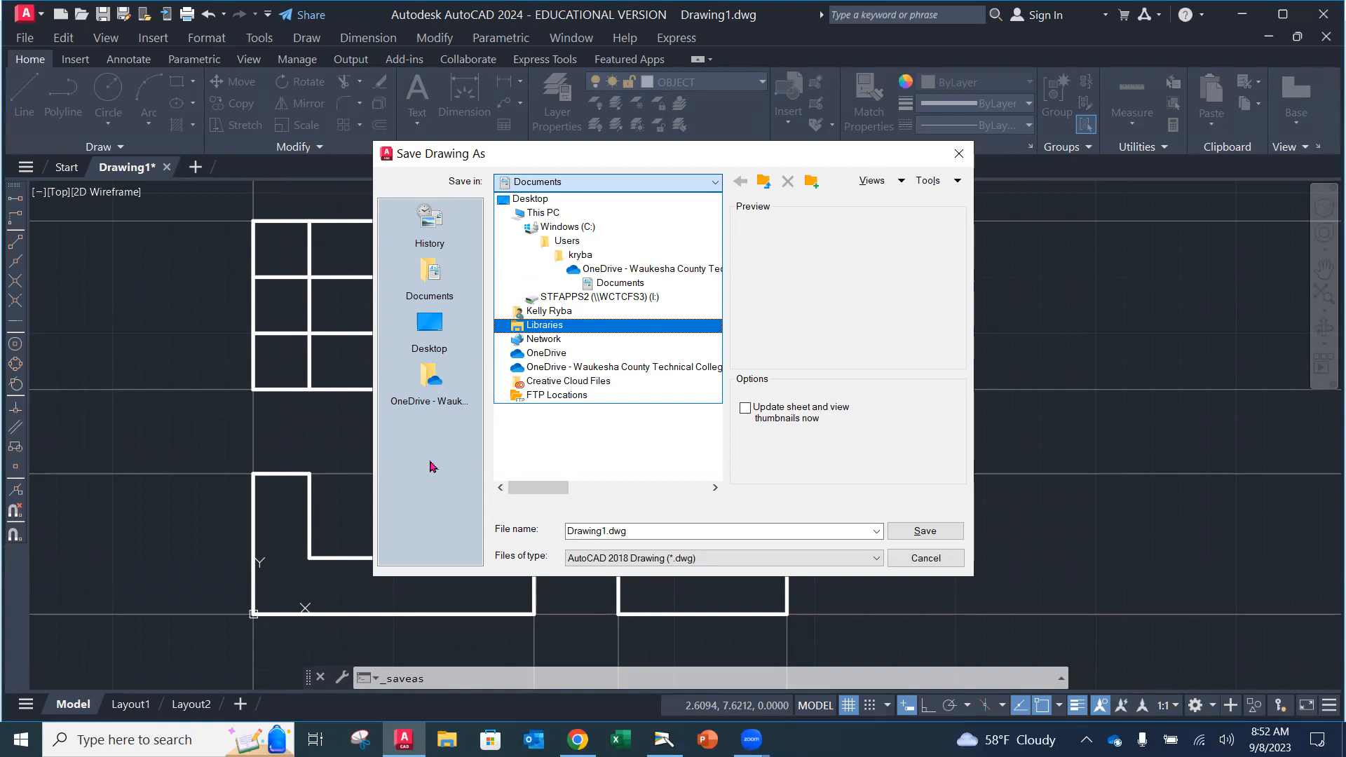
left_click(684, 188)
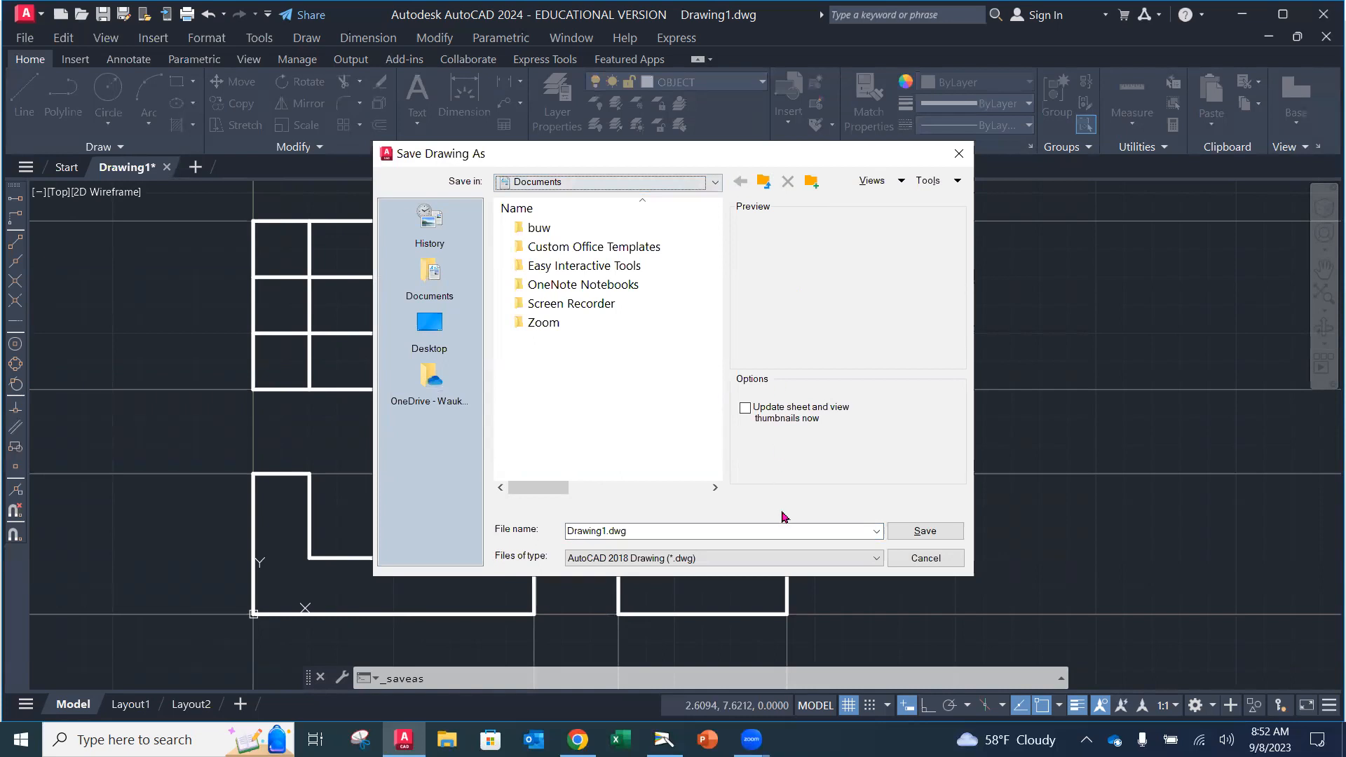
left_click(441, 397)
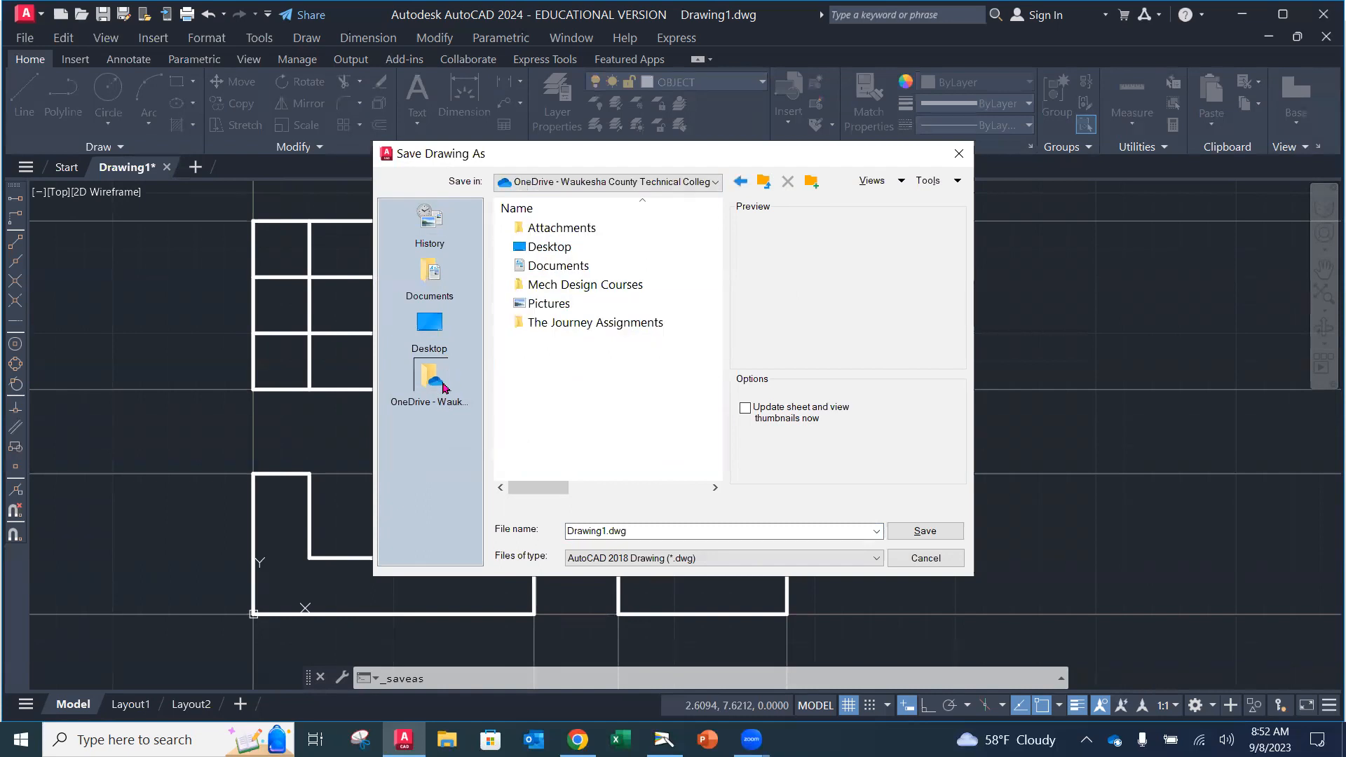
double_click(556, 283)
double_click(594, 249)
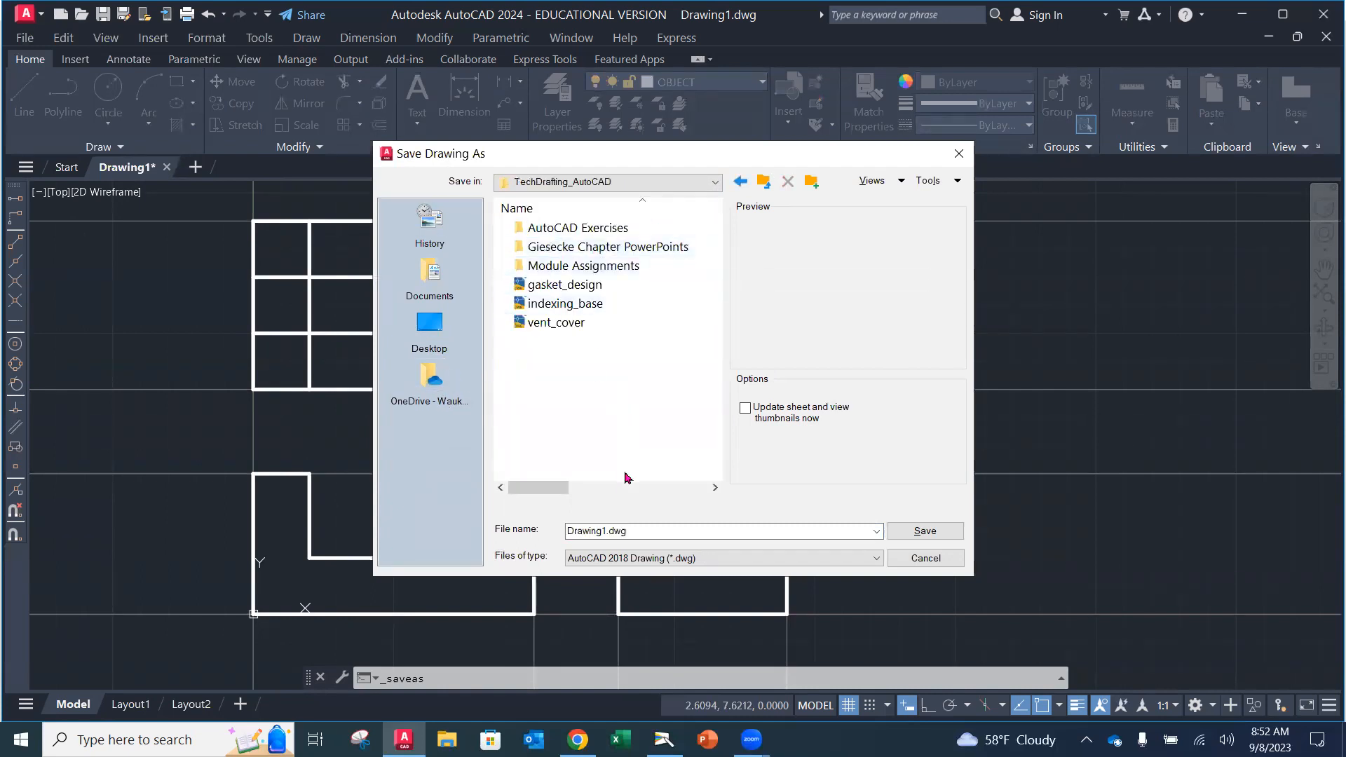
double_click(656, 531)
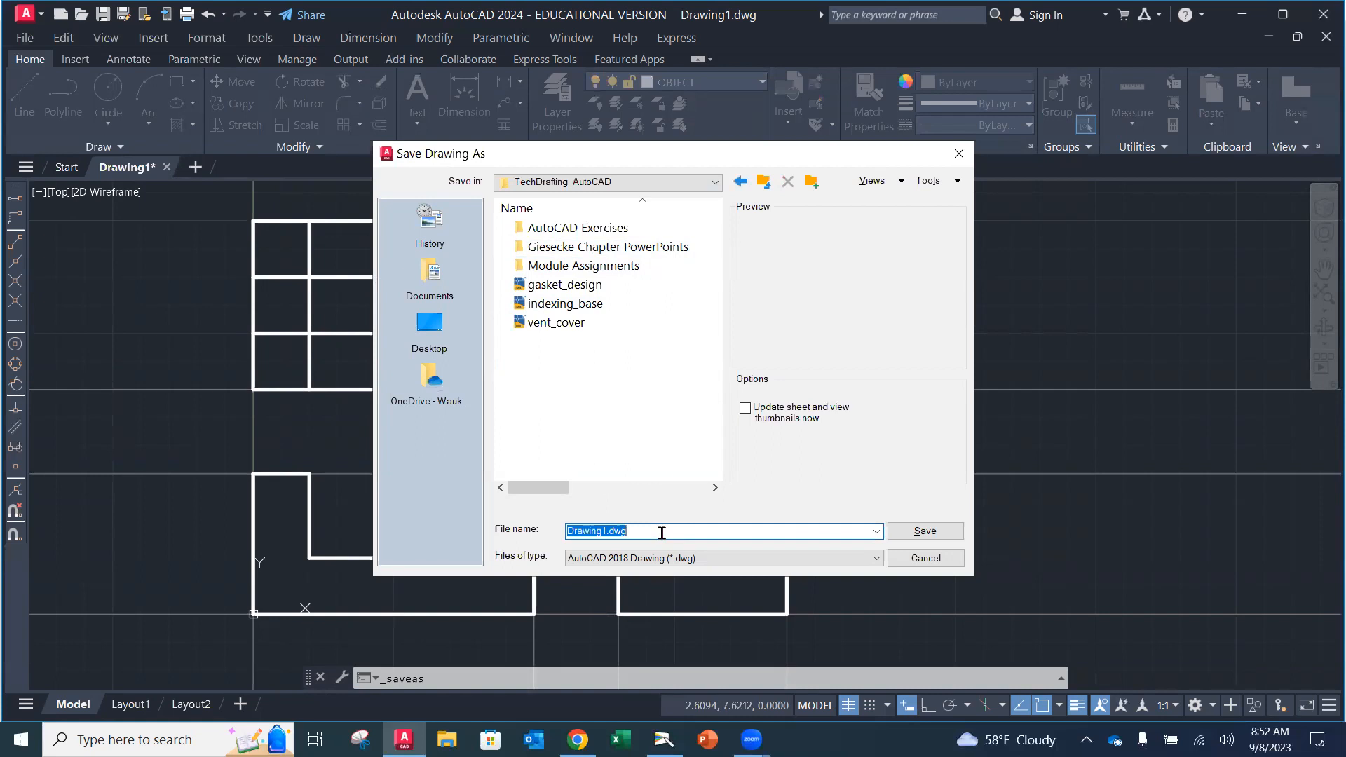
type("LocatorPartTutorial")
left_click(923, 530)
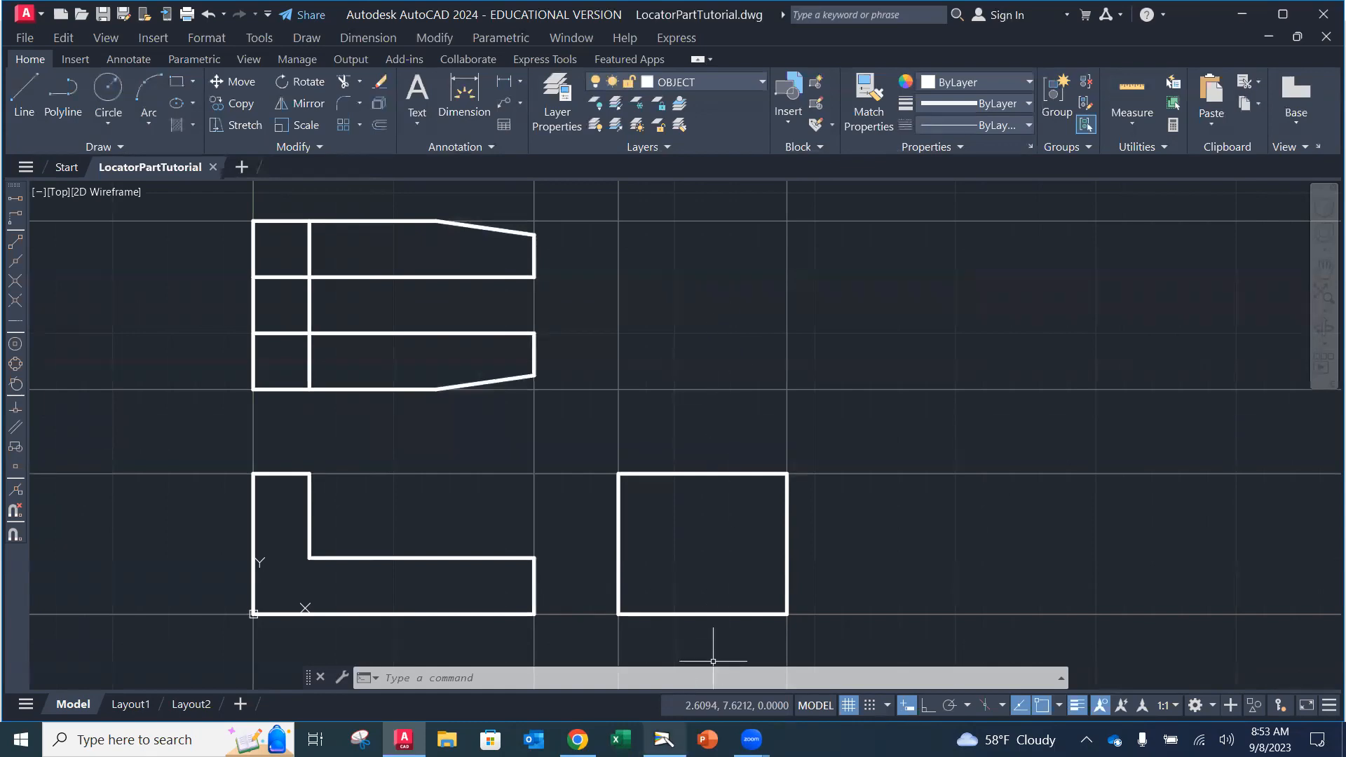
left_click(664, 739)
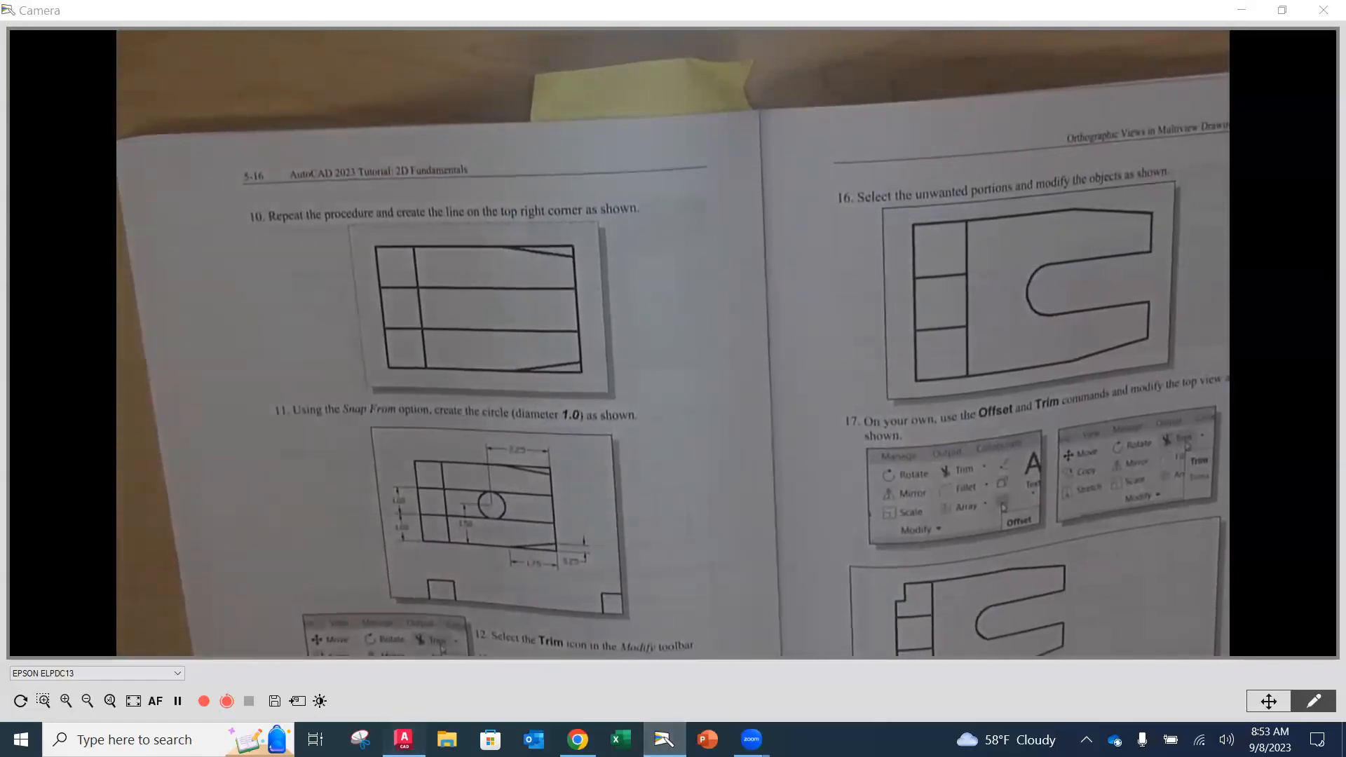
left_click(404, 739)
mouse_move(534, 436)
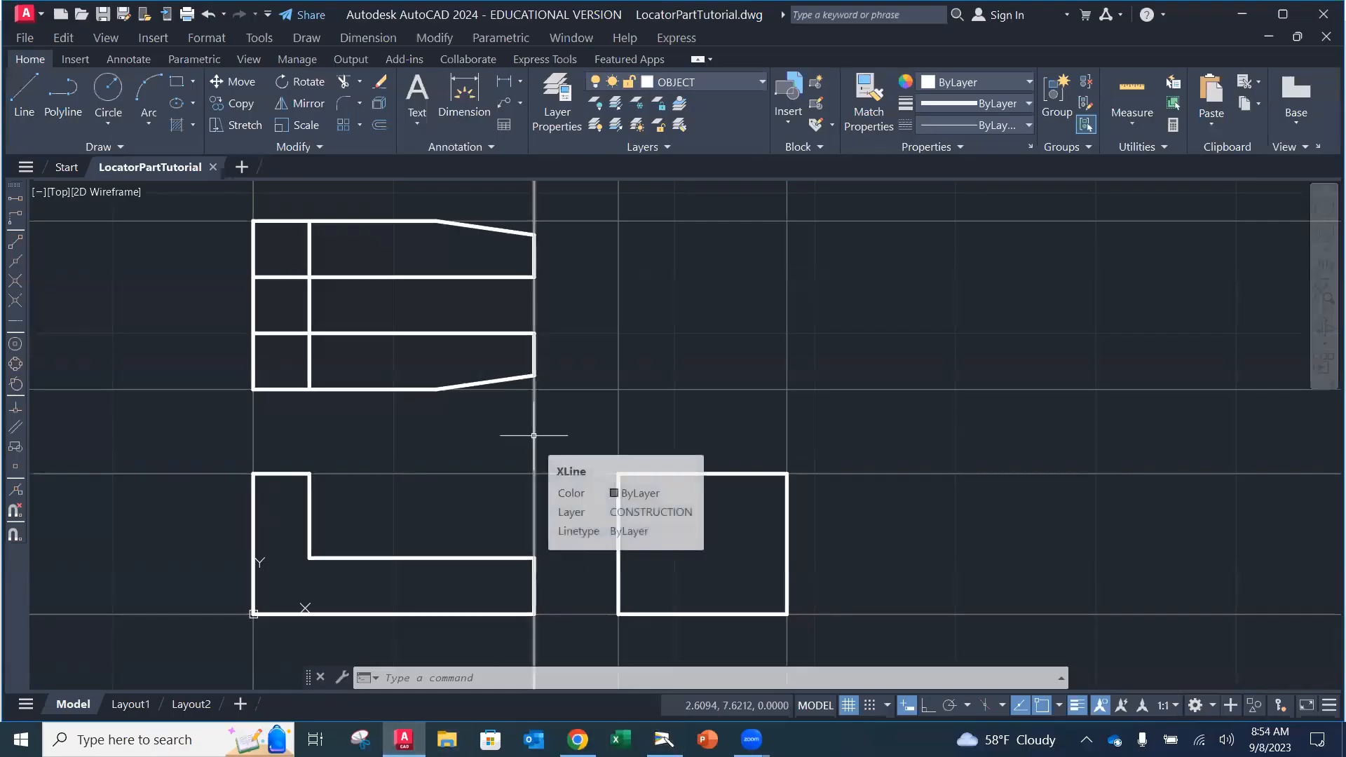
Step: Draw a diameter-1 circle centred @-2.25,1.5 from the top view's lower-right corner
left_click(110, 118)
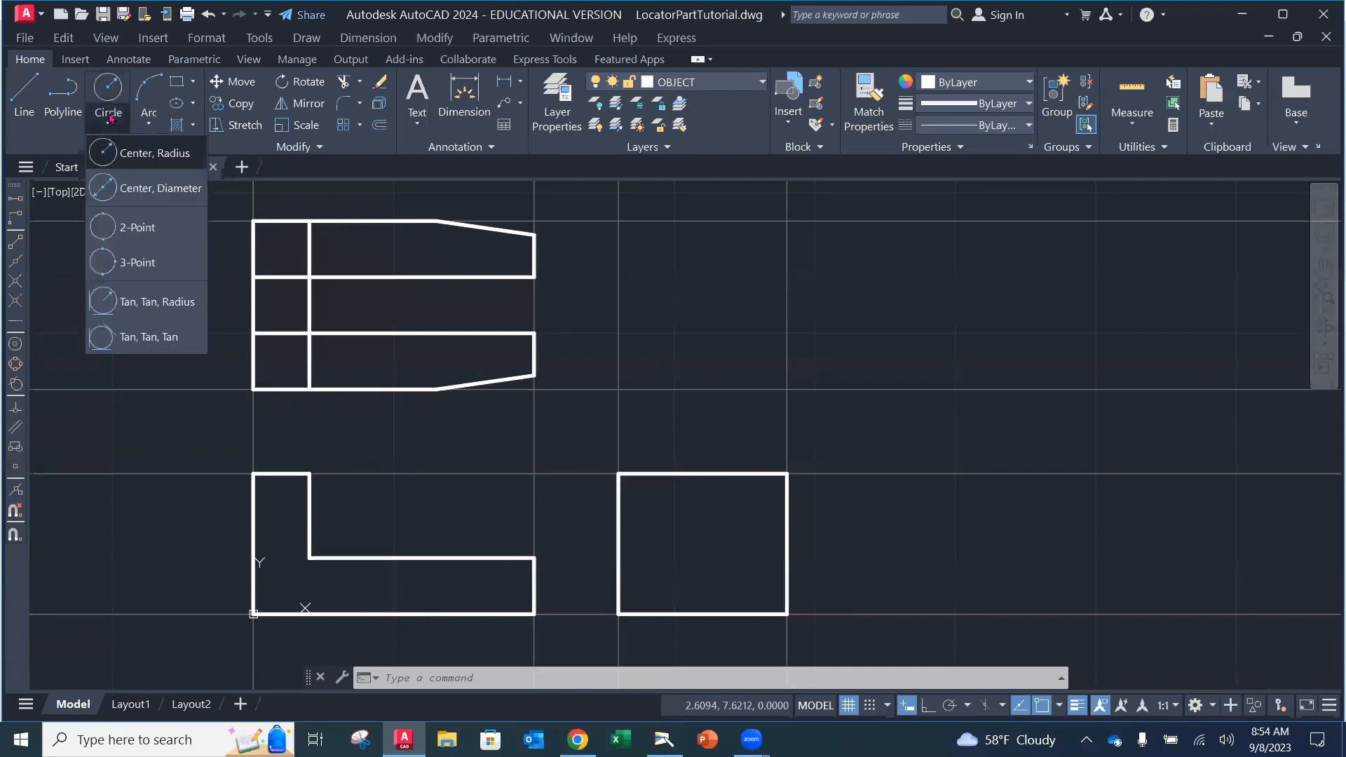
left_click(142, 198)
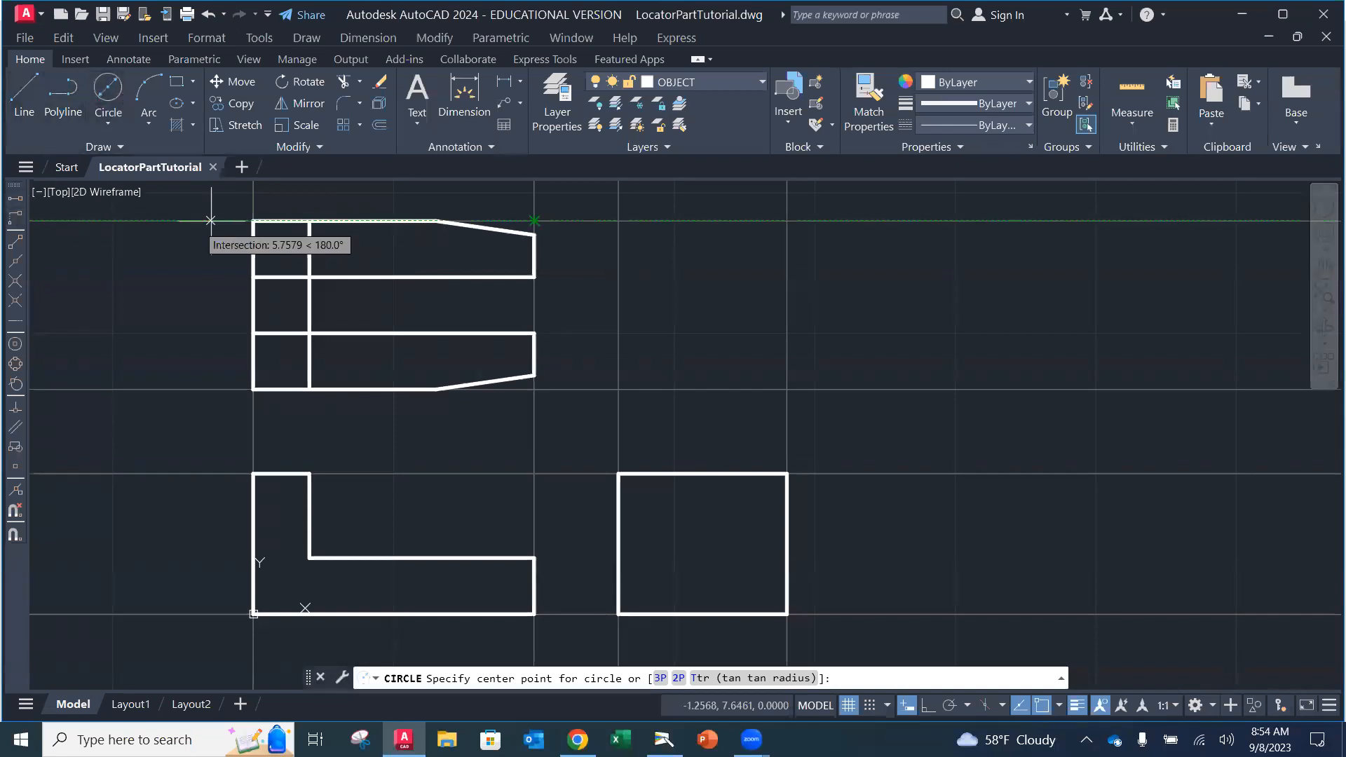
left_click(16, 218)
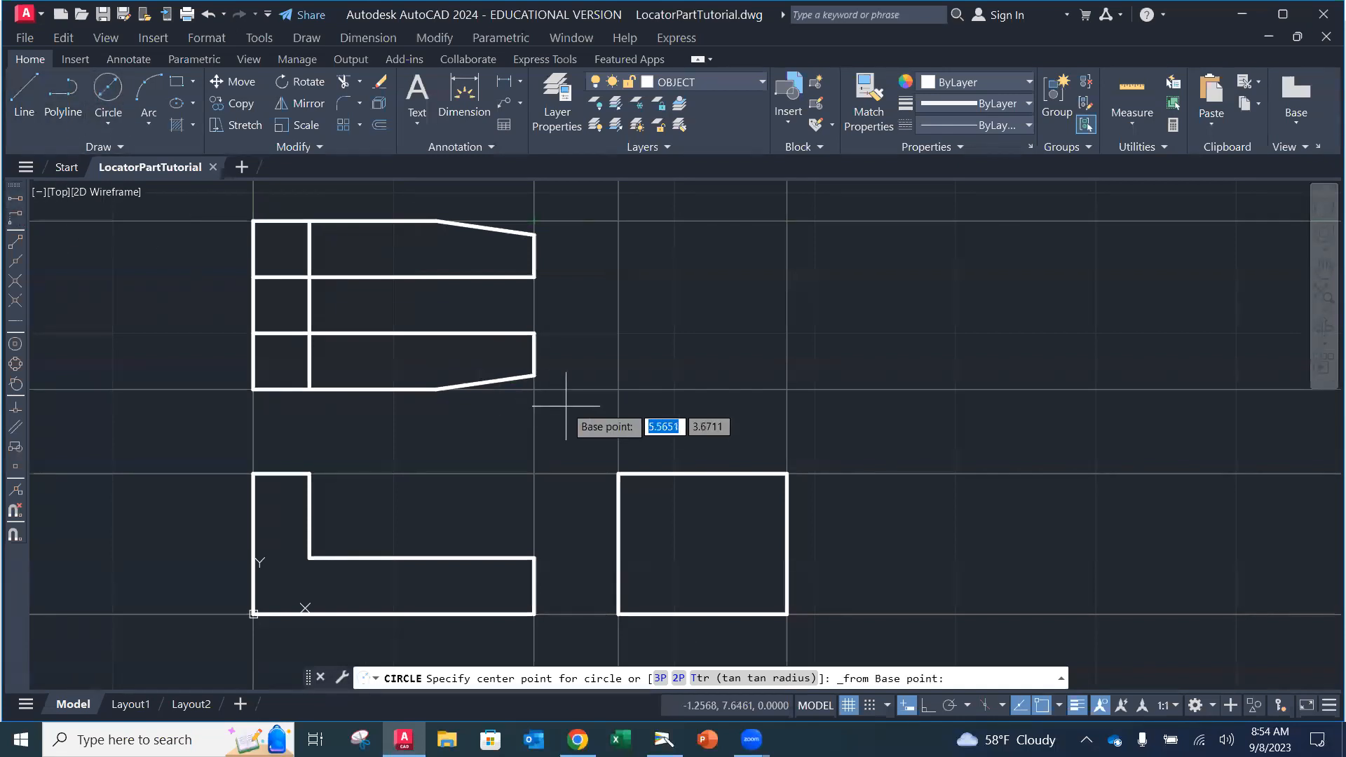
left_click(534, 389)
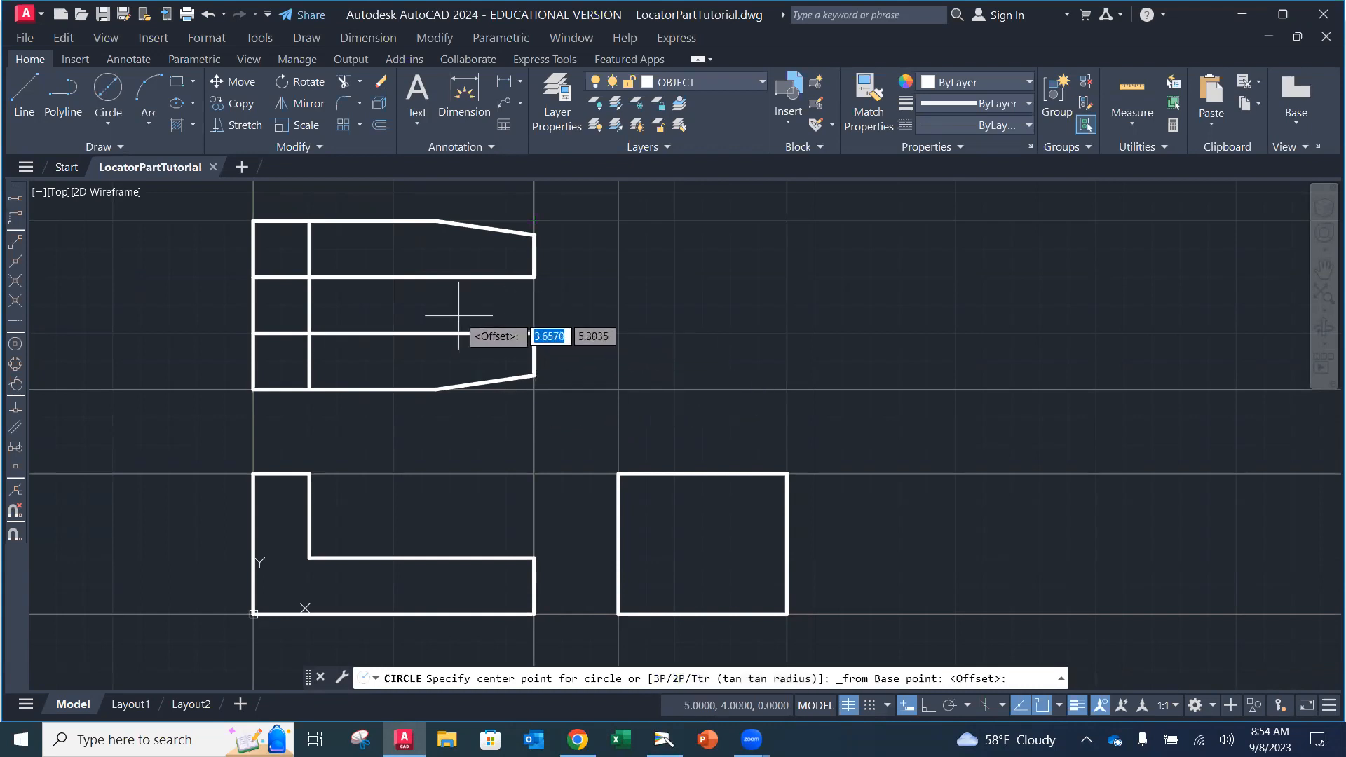
type("@")
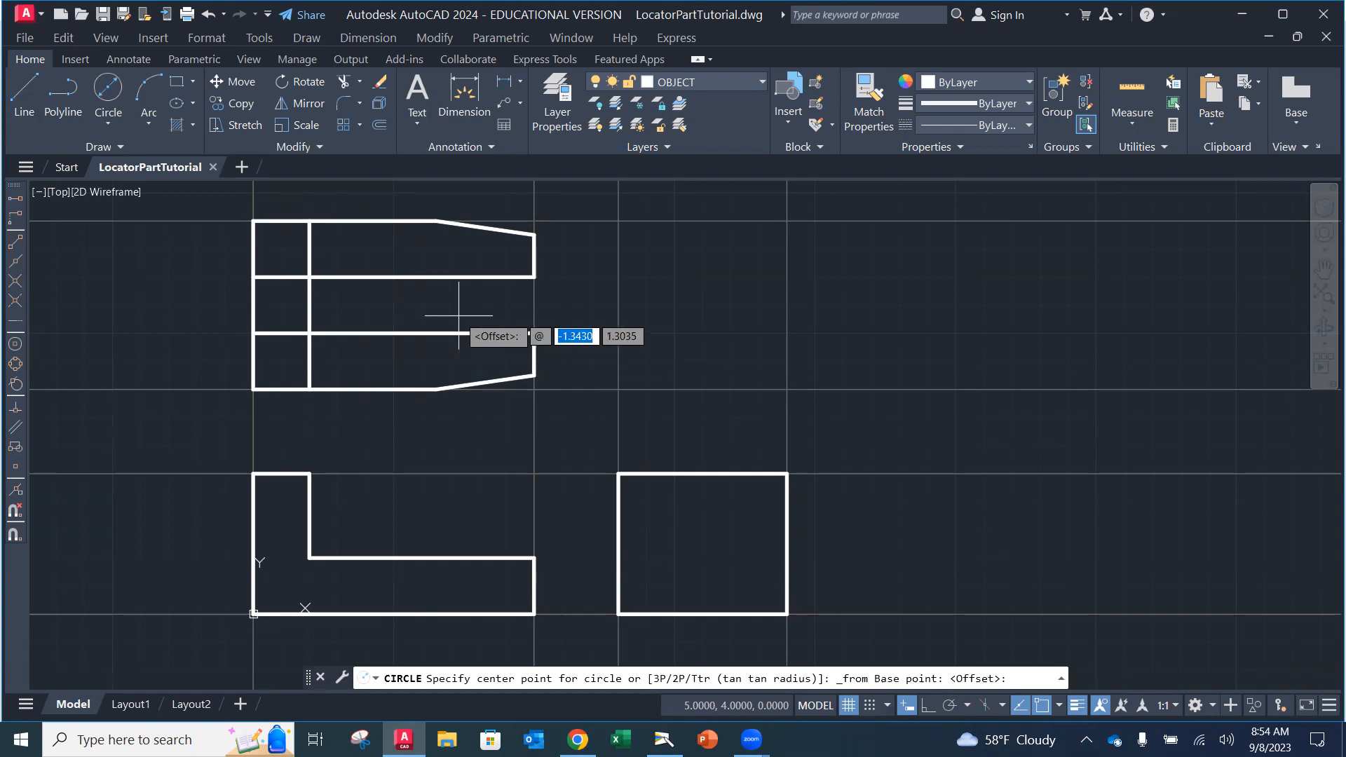
type("-2.25")
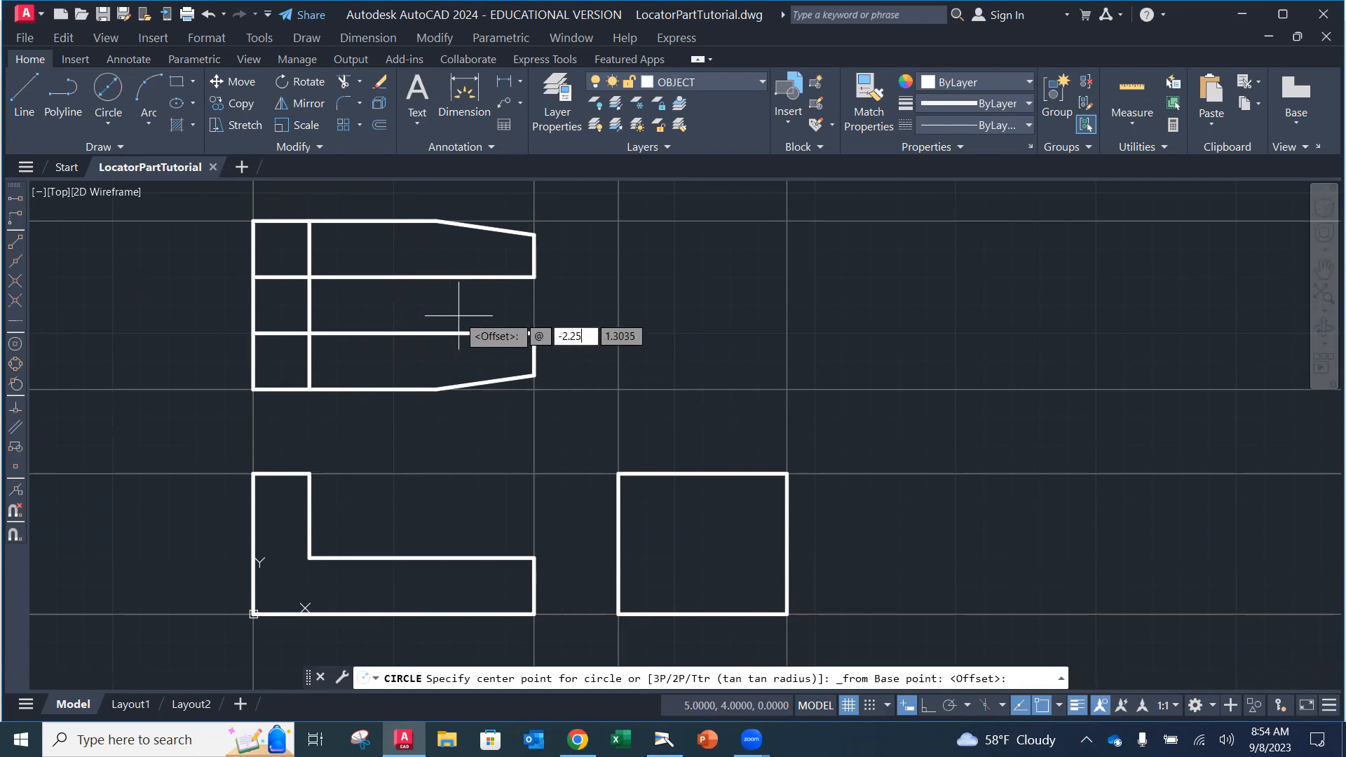
key("Tab")
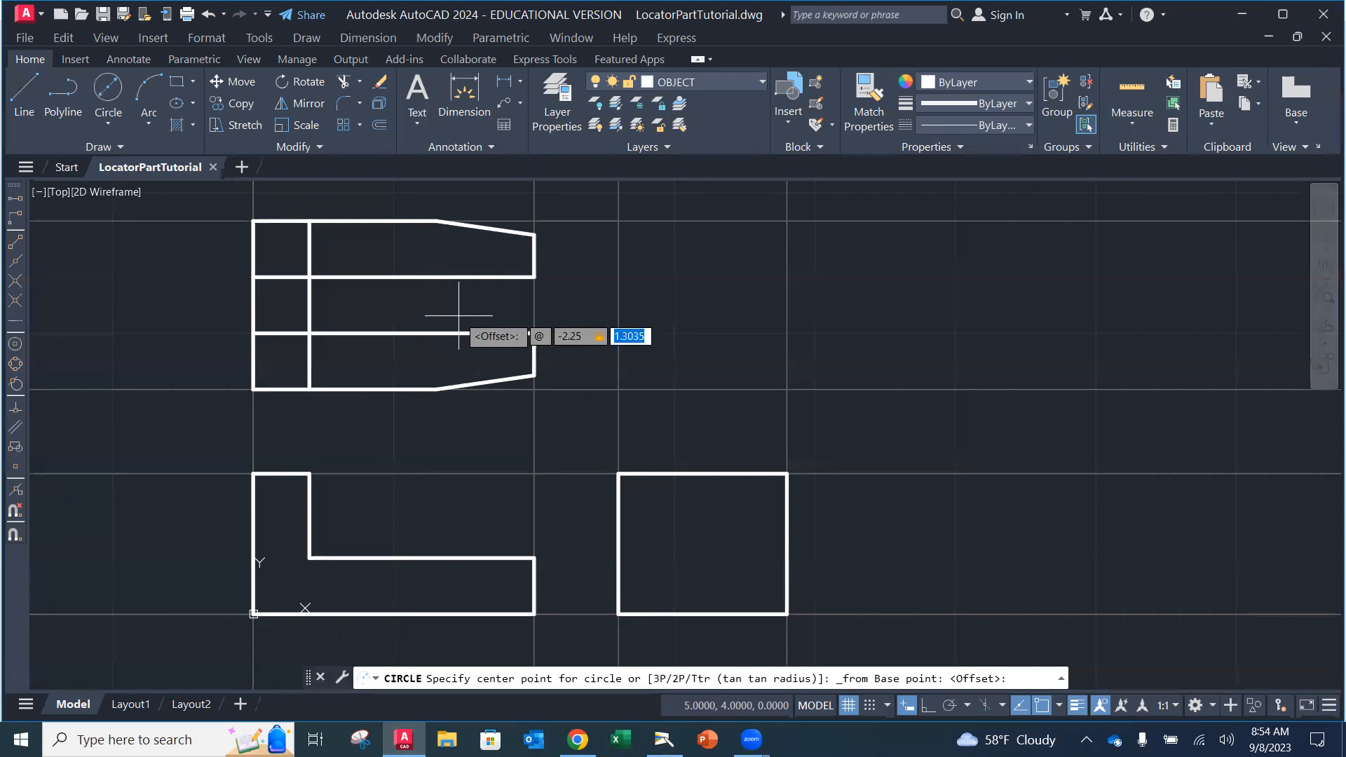
type("1.5")
key("Return")
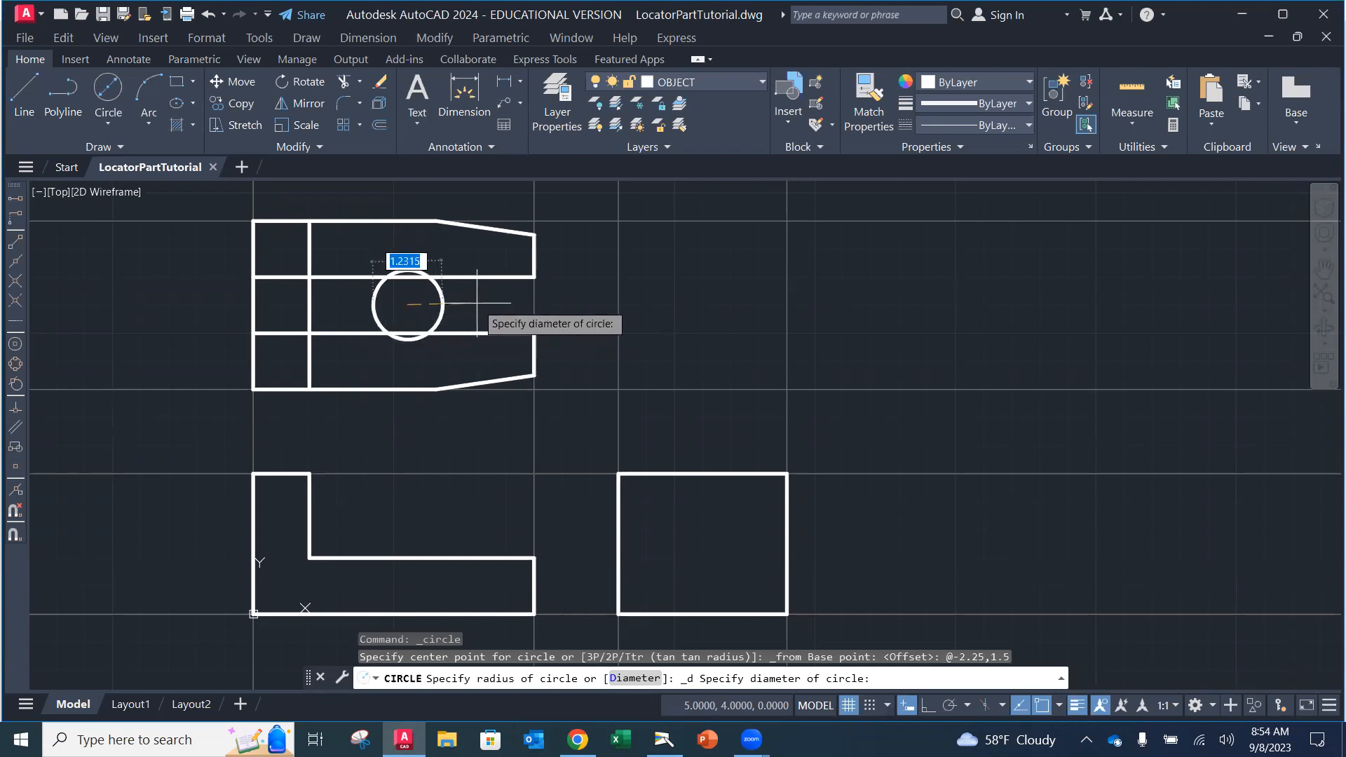
type("1")
key("Return")
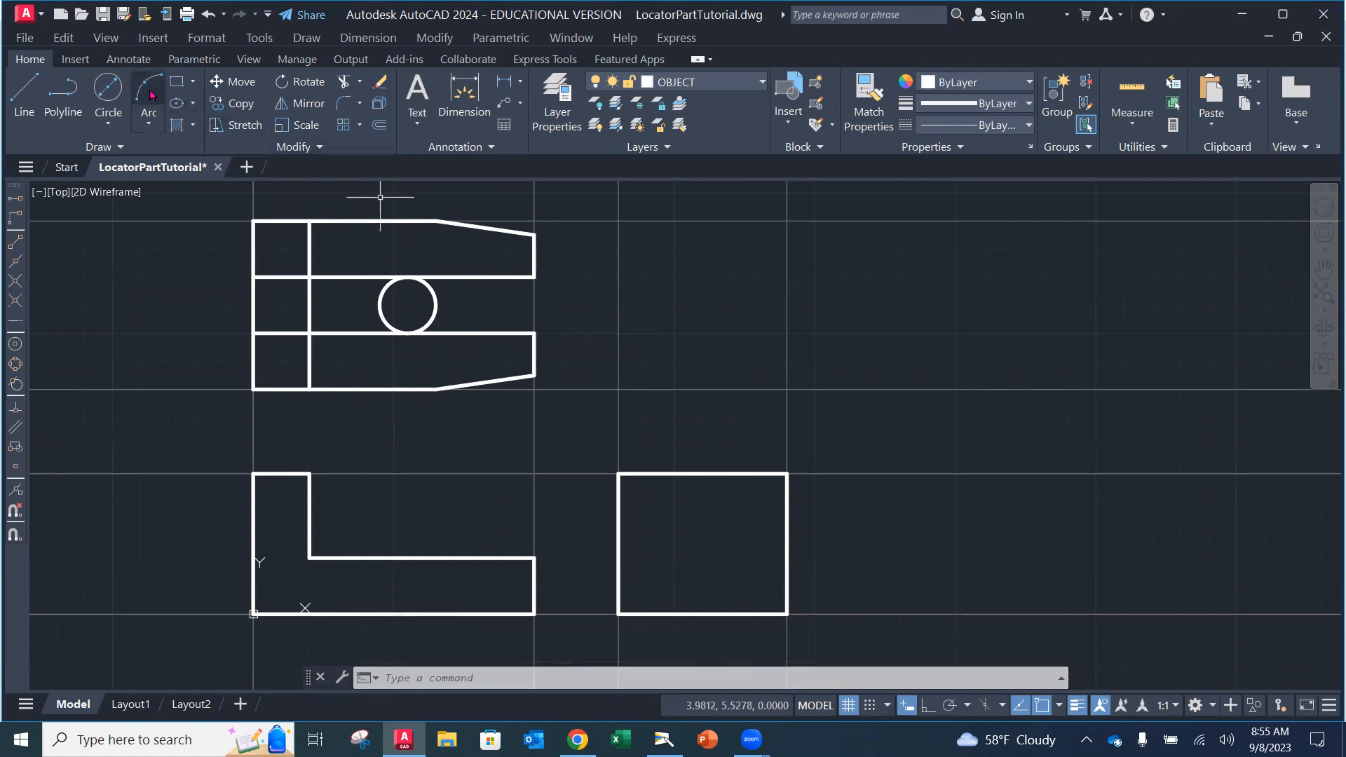
Step: Trim the circle's right half and the upper and lower lines inside it to form the slot
left_click(343, 81)
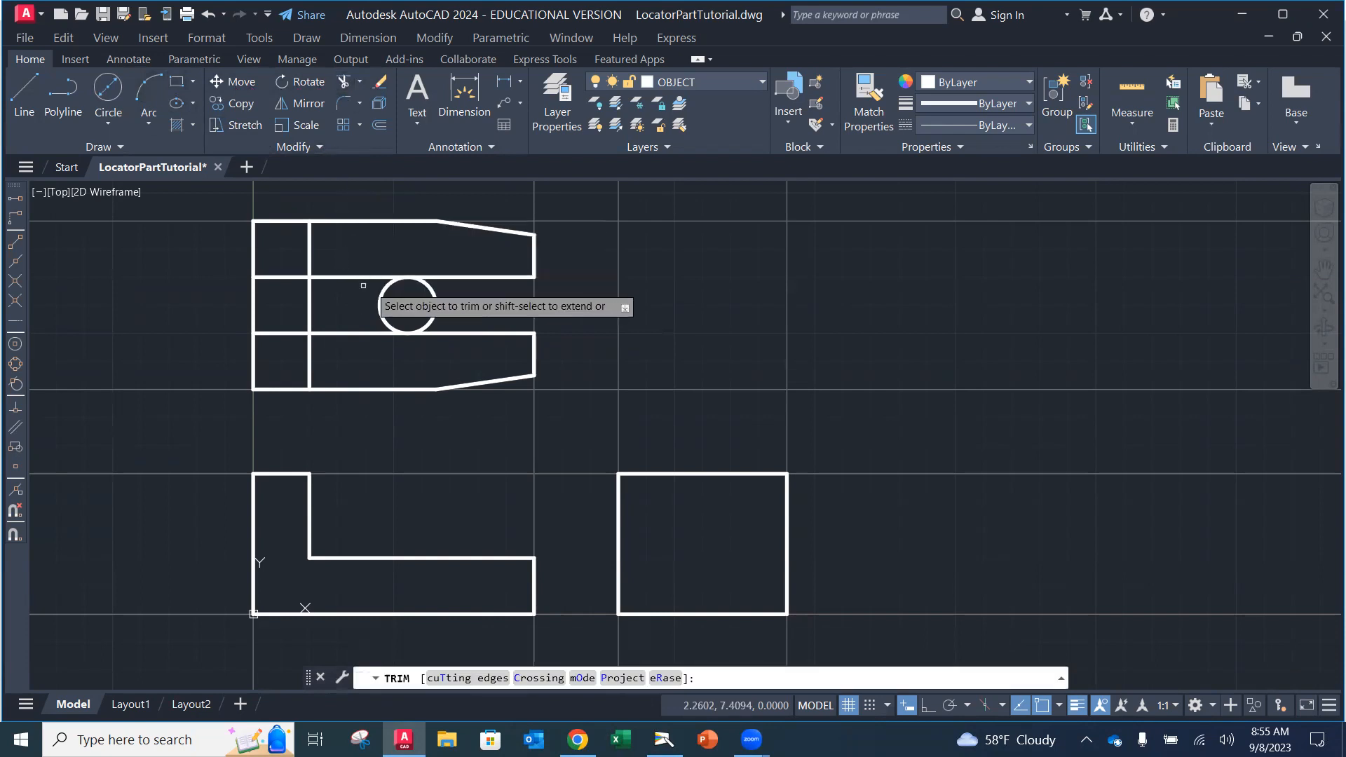
left_click(436, 313)
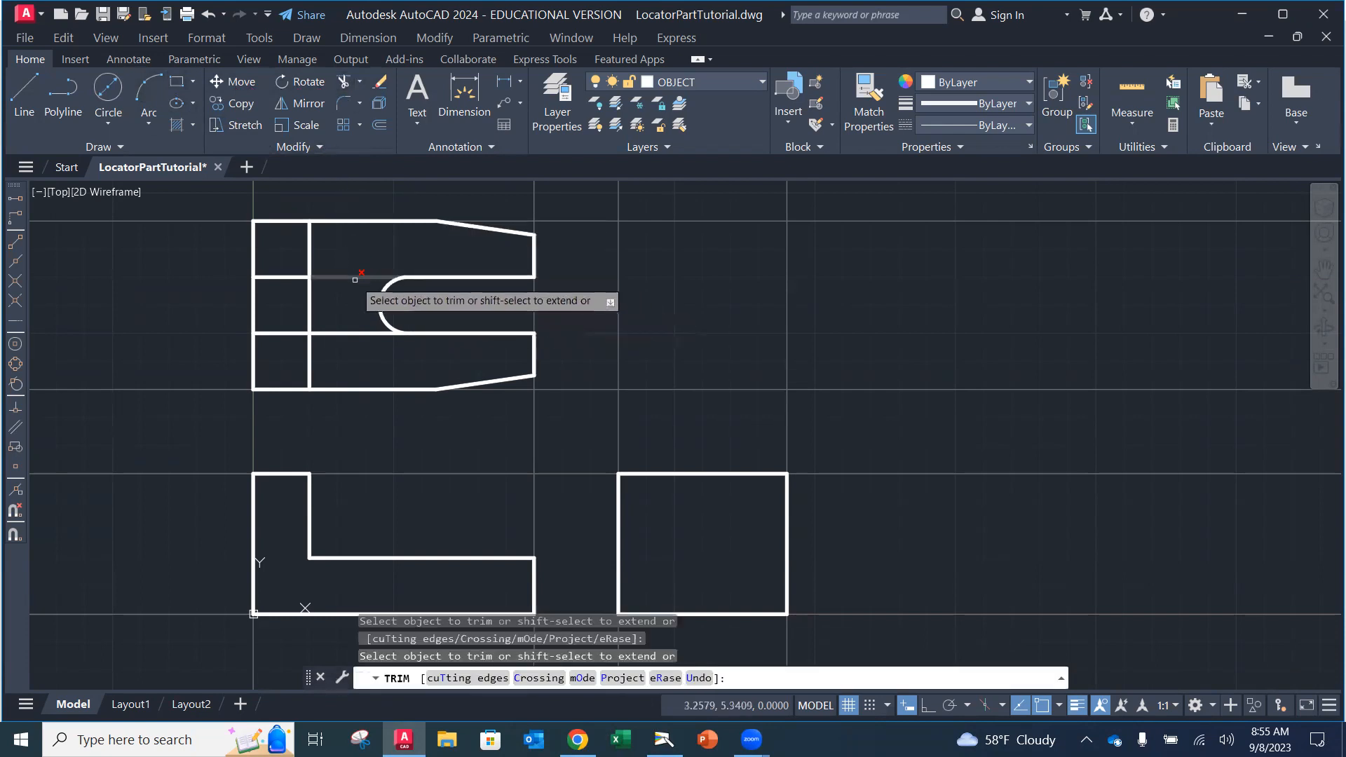
left_click(353, 277)
left_click(352, 333)
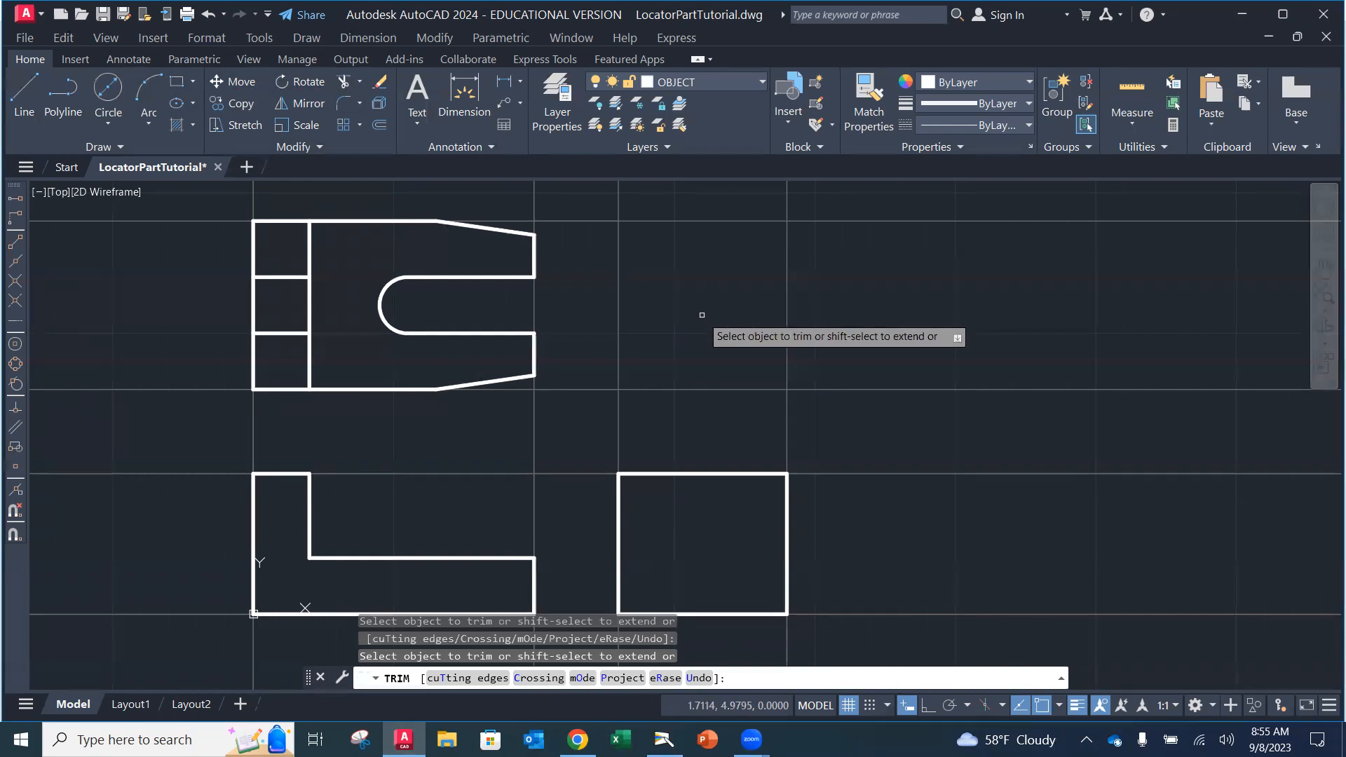
key("Escape")
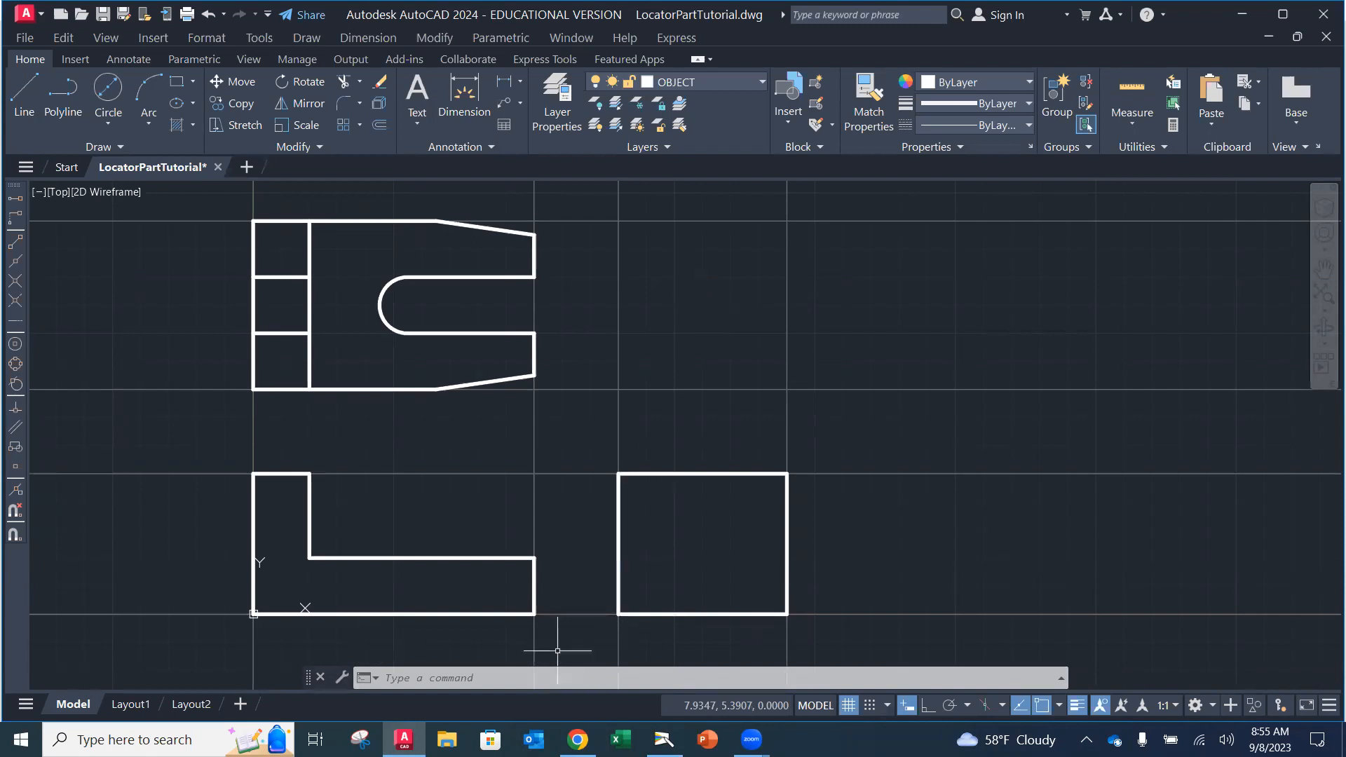
key("alt+Tab")
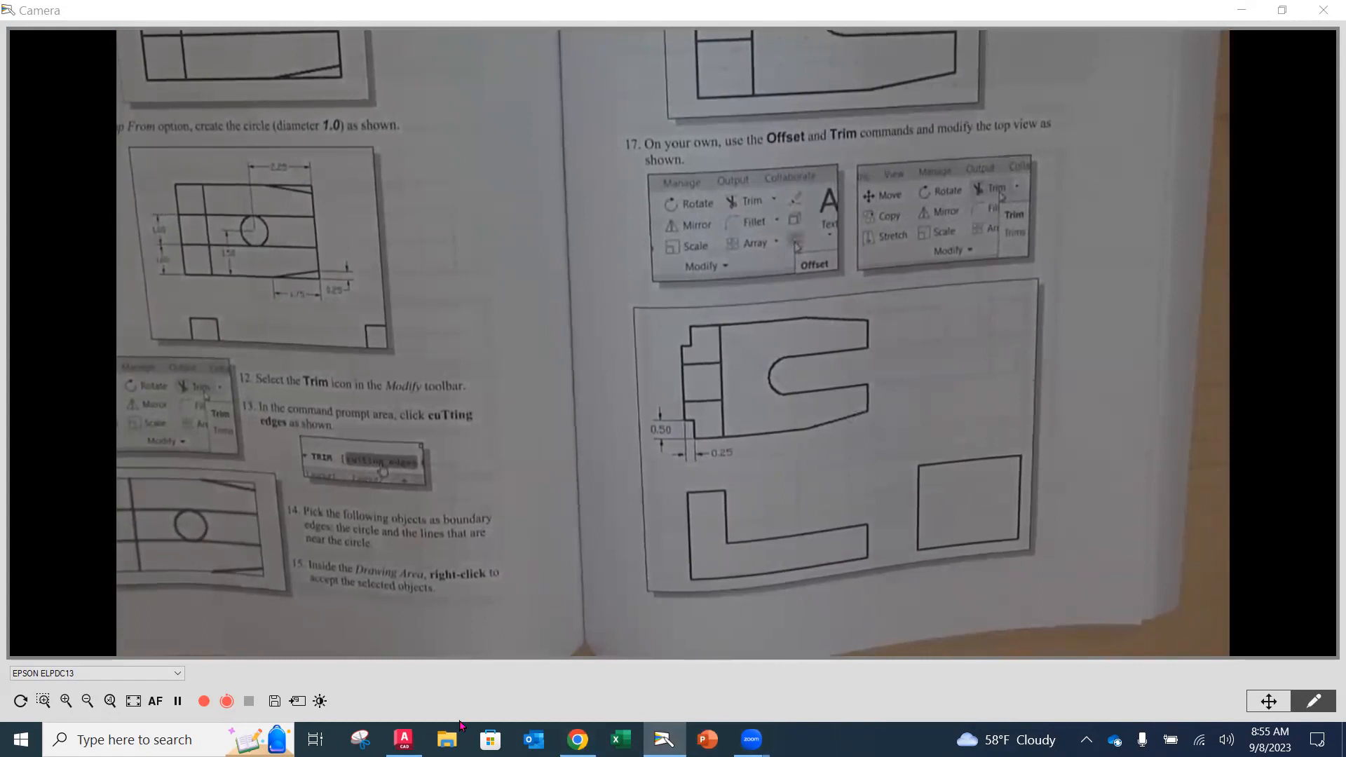
left_click(403, 739)
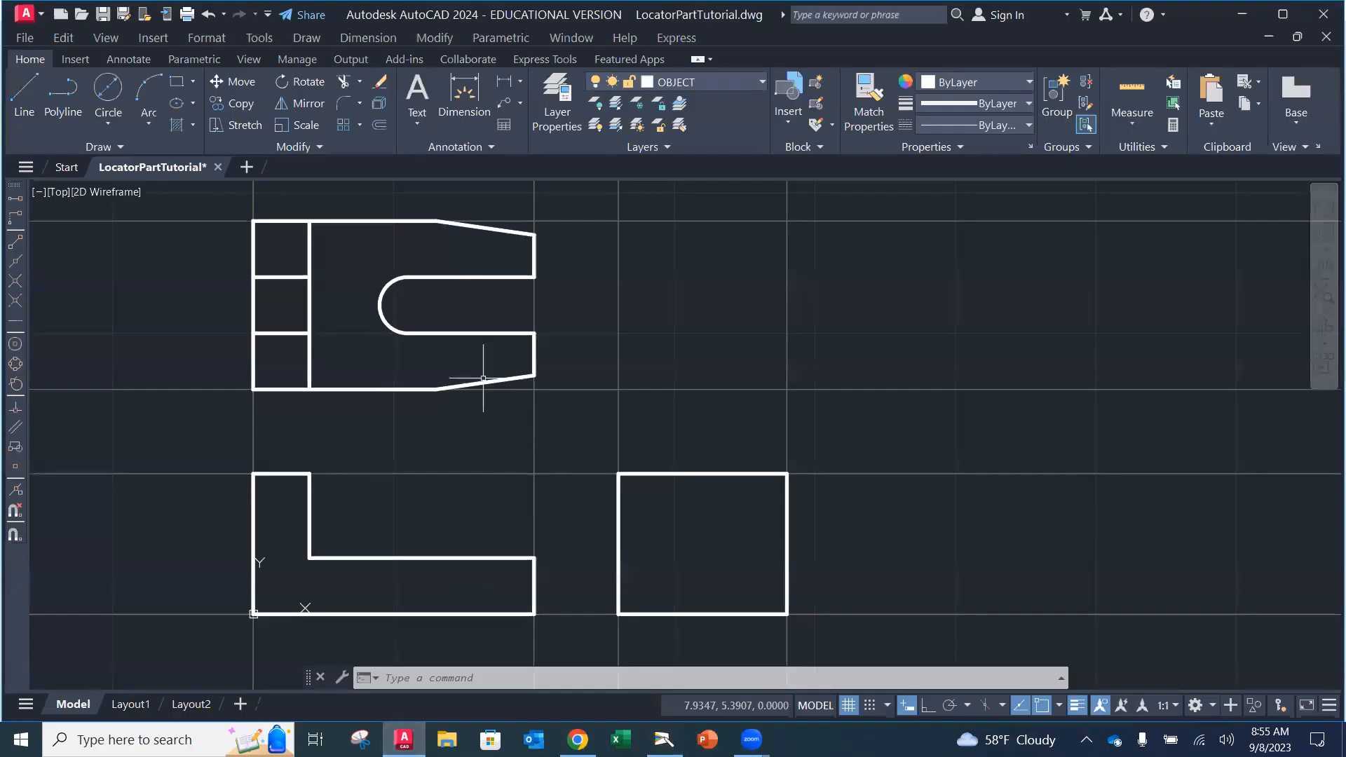
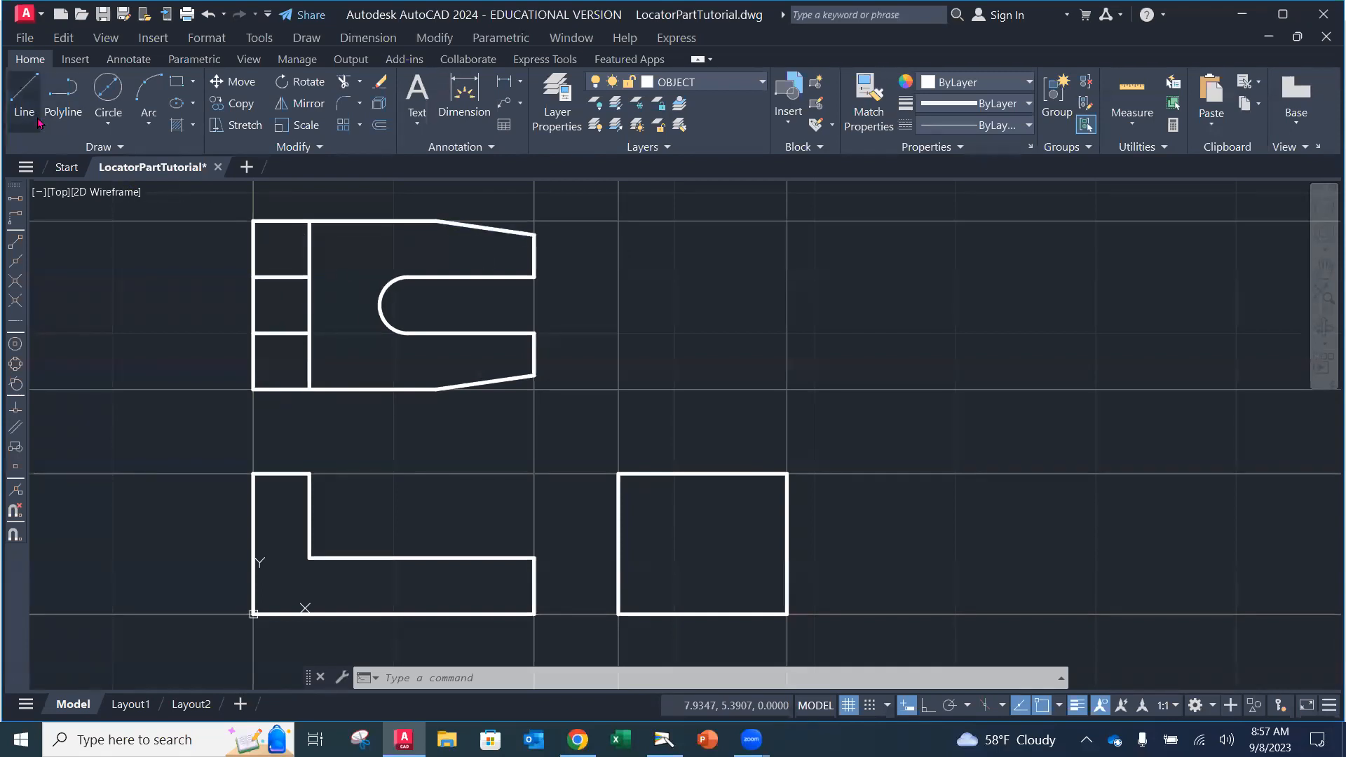
Step: Start a line using From at the top view's lower-left corner with a 0.25 offset, then cancel it
left_click(25, 98)
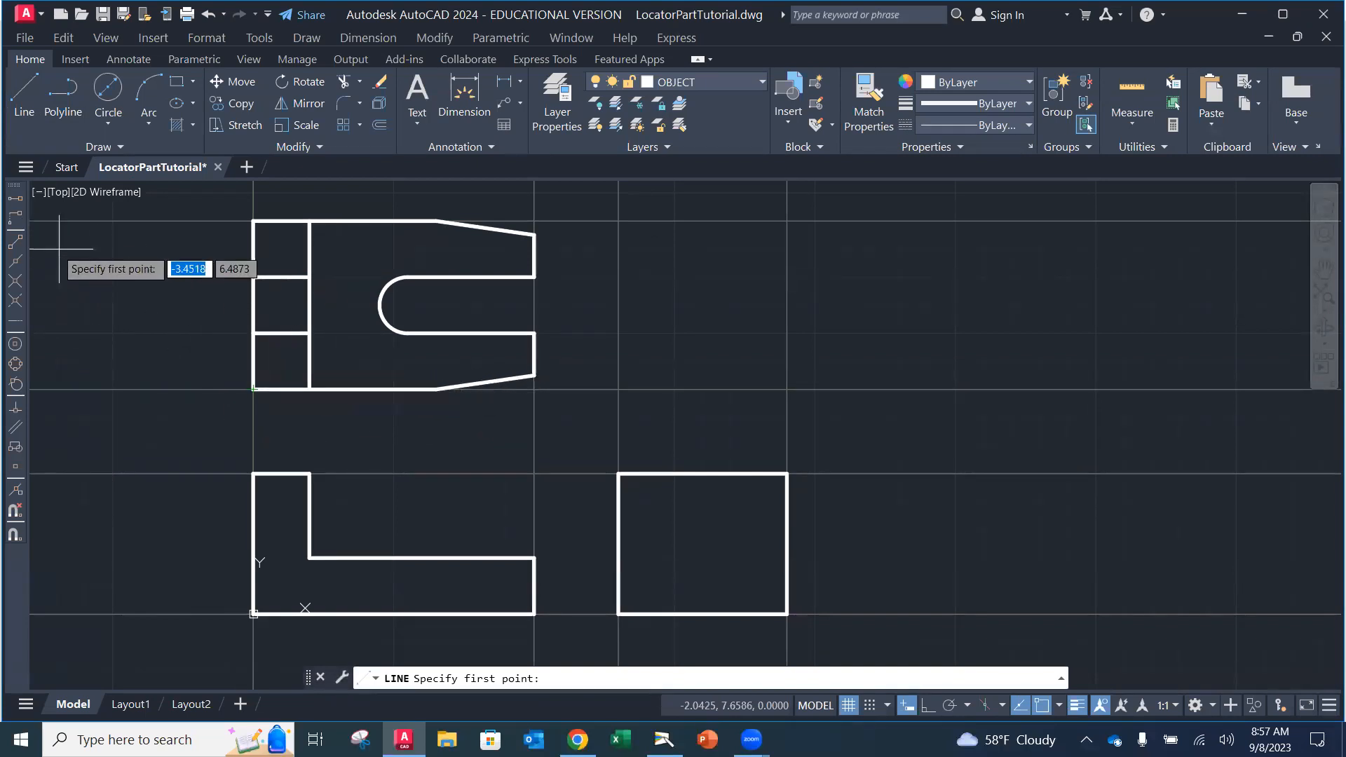
left_click(15, 217)
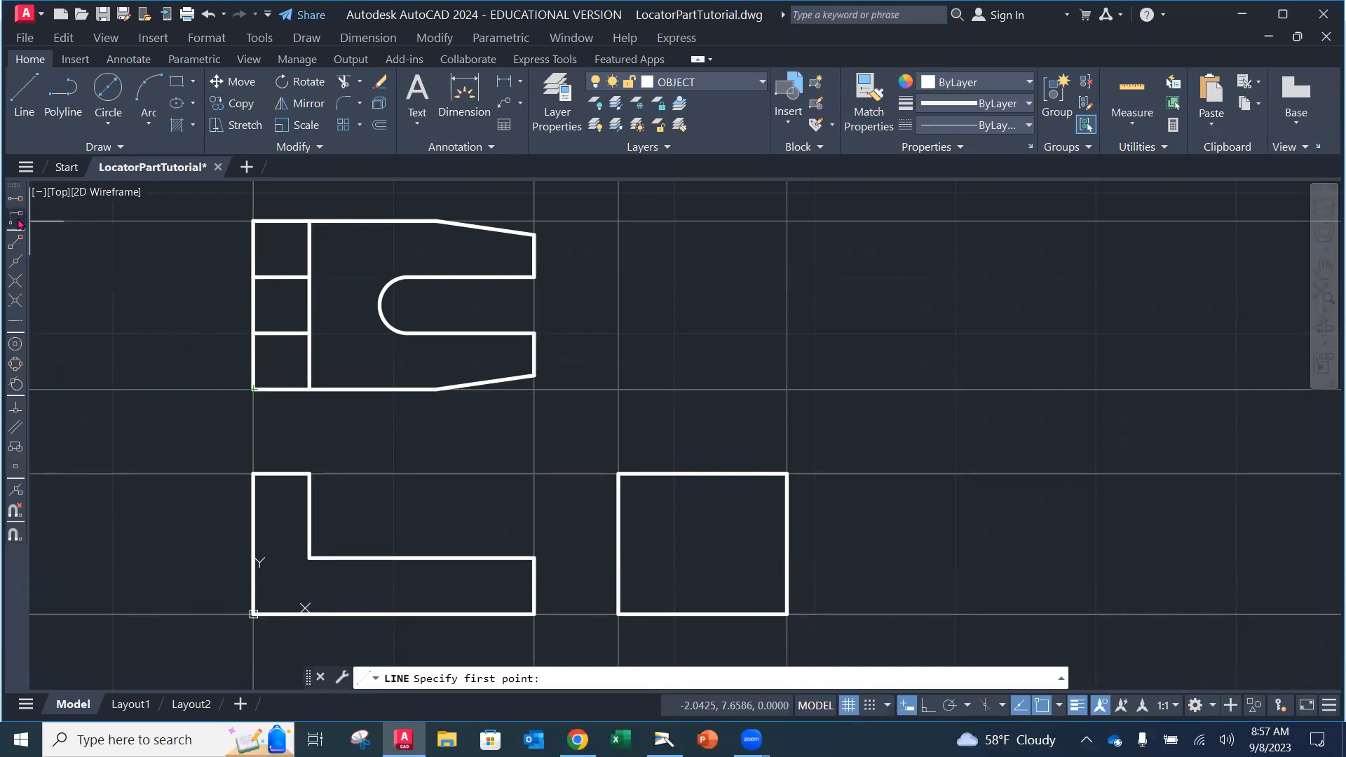
left_click(254, 389)
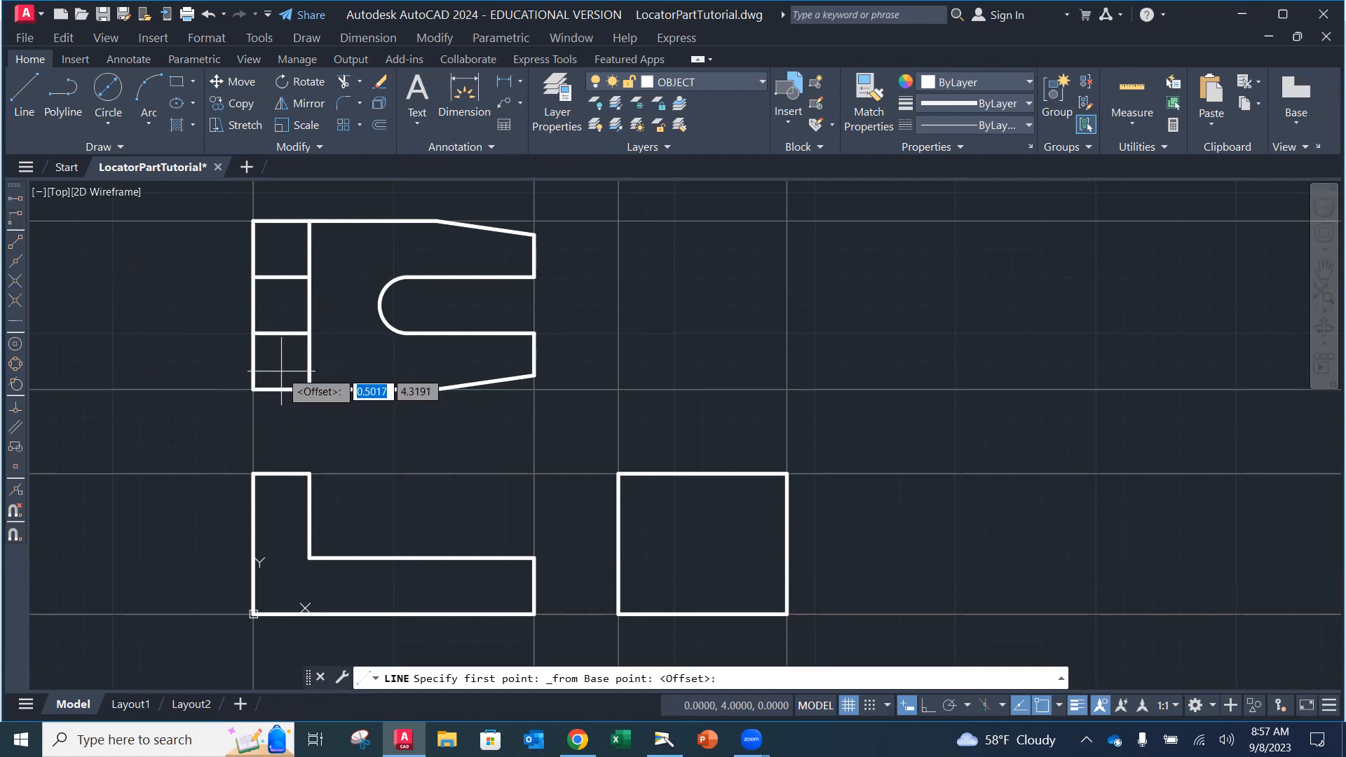
type(".25")
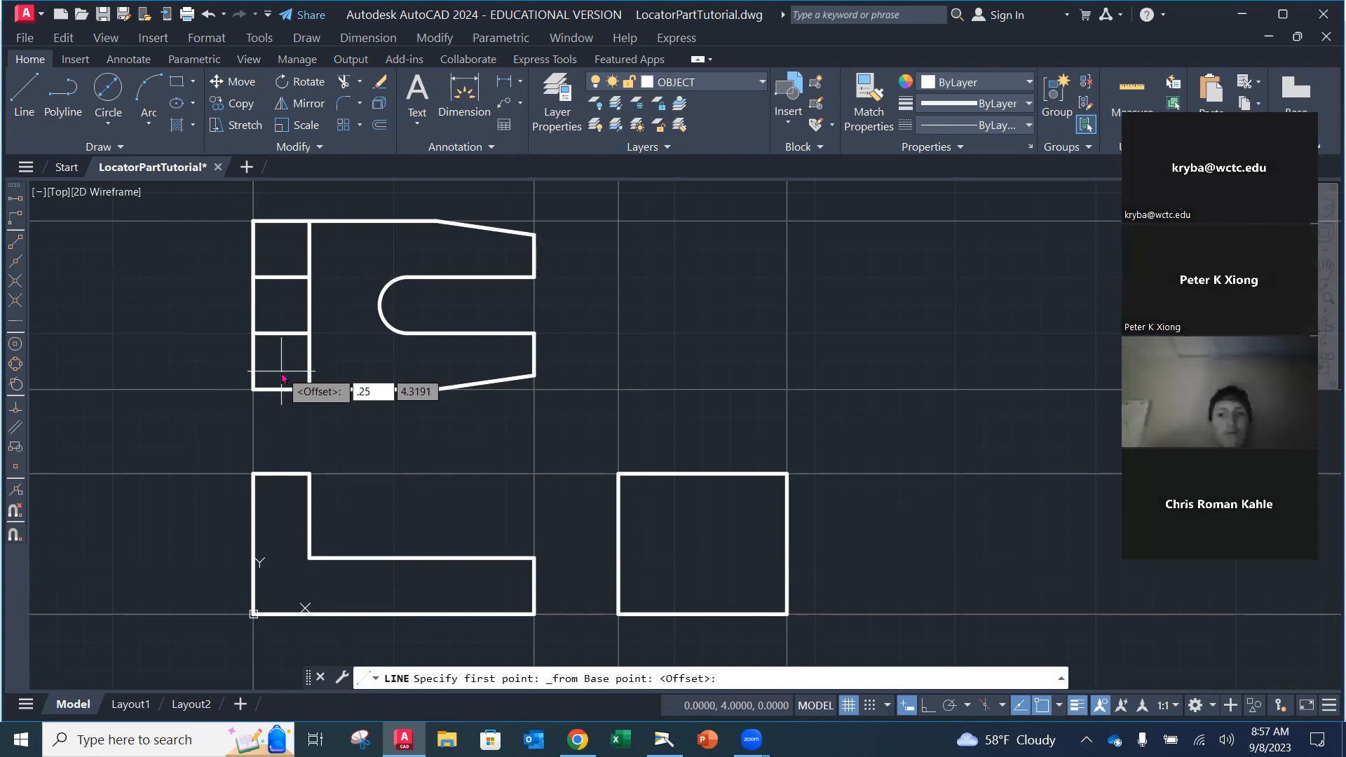
key("Tab")
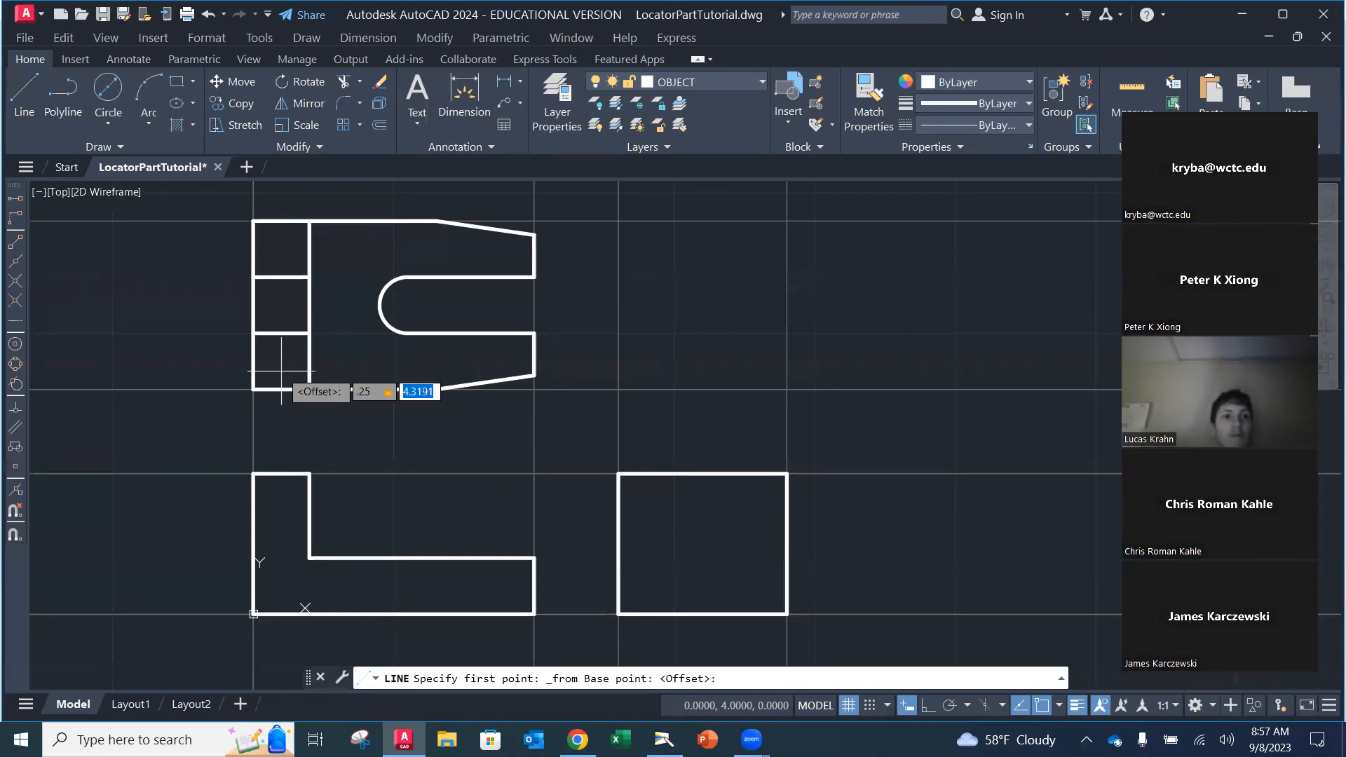
key("Escape")
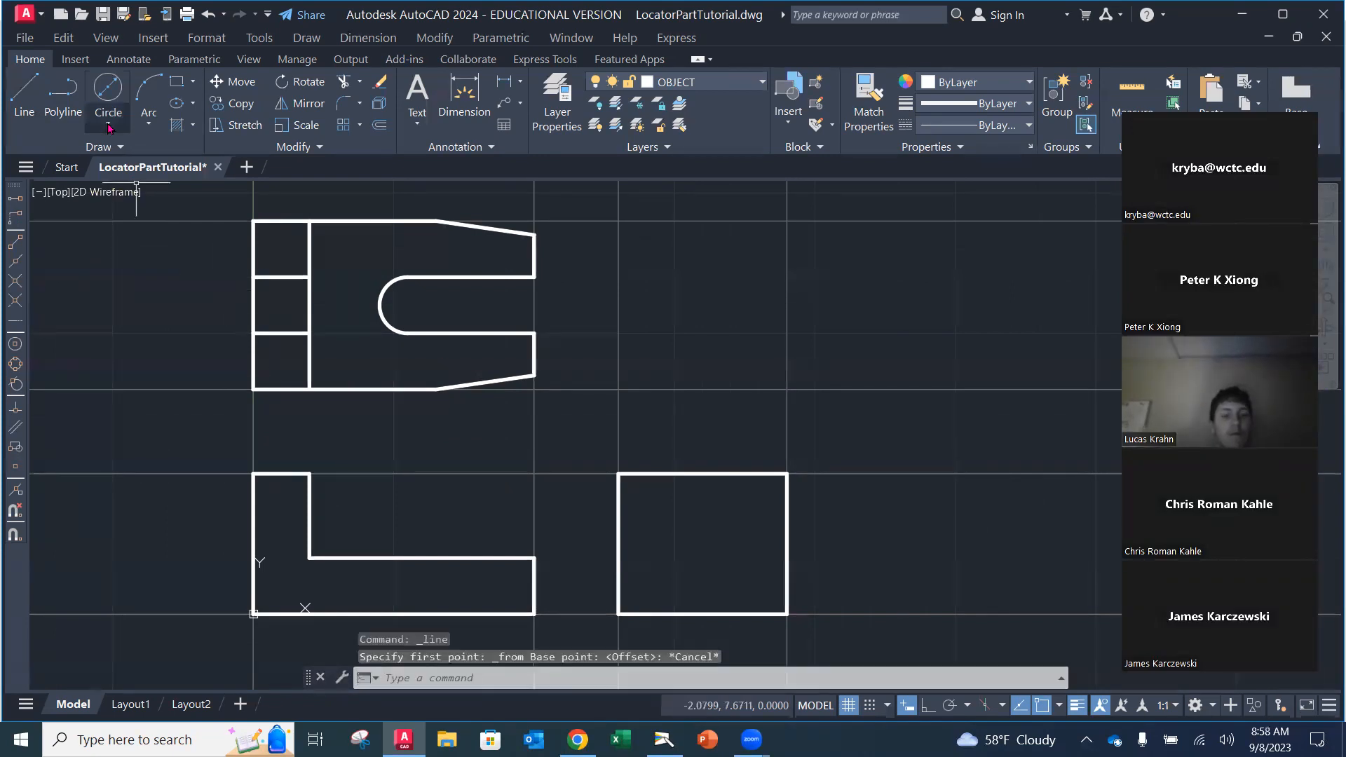
Step: Retry the line 0.25 right of the lower-left corner with Ortho on, then cancel it
key("Return")
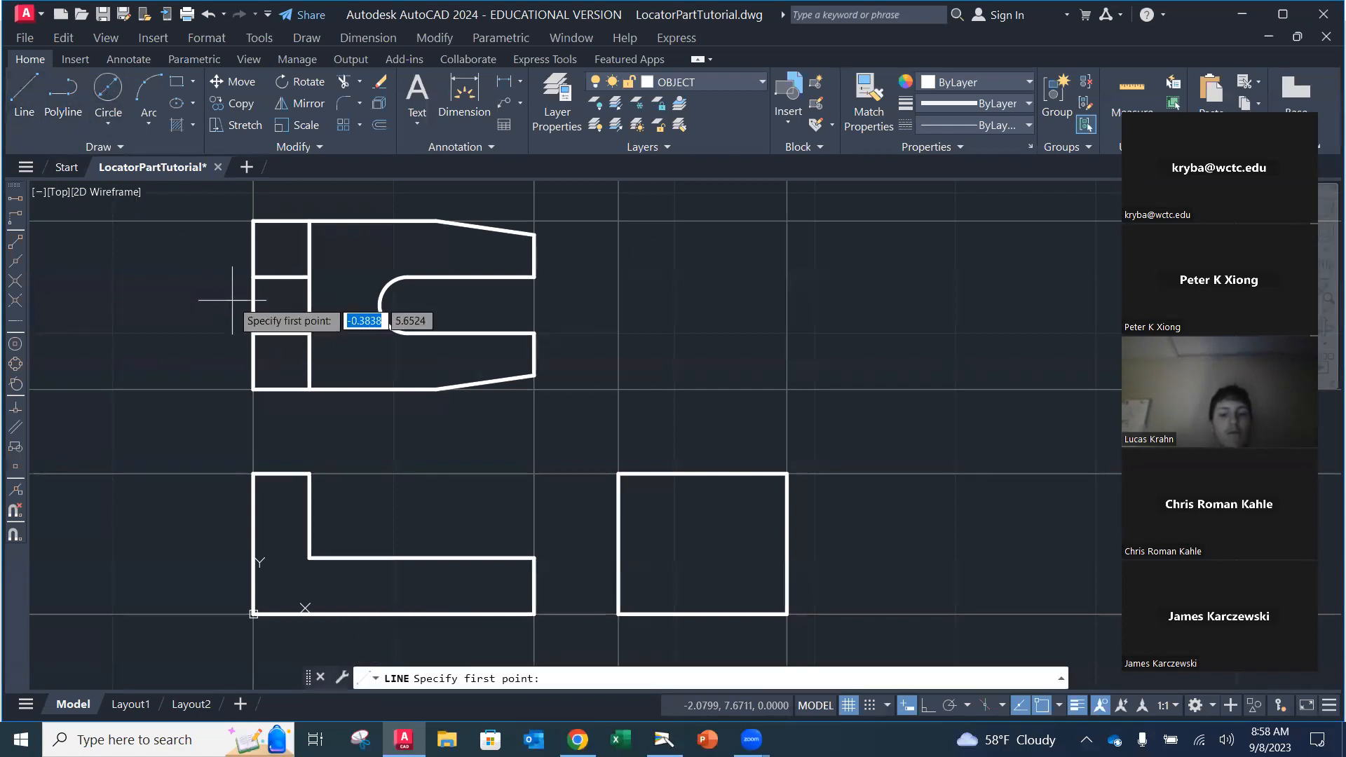
left_click(14, 218)
left_click(275, 391)
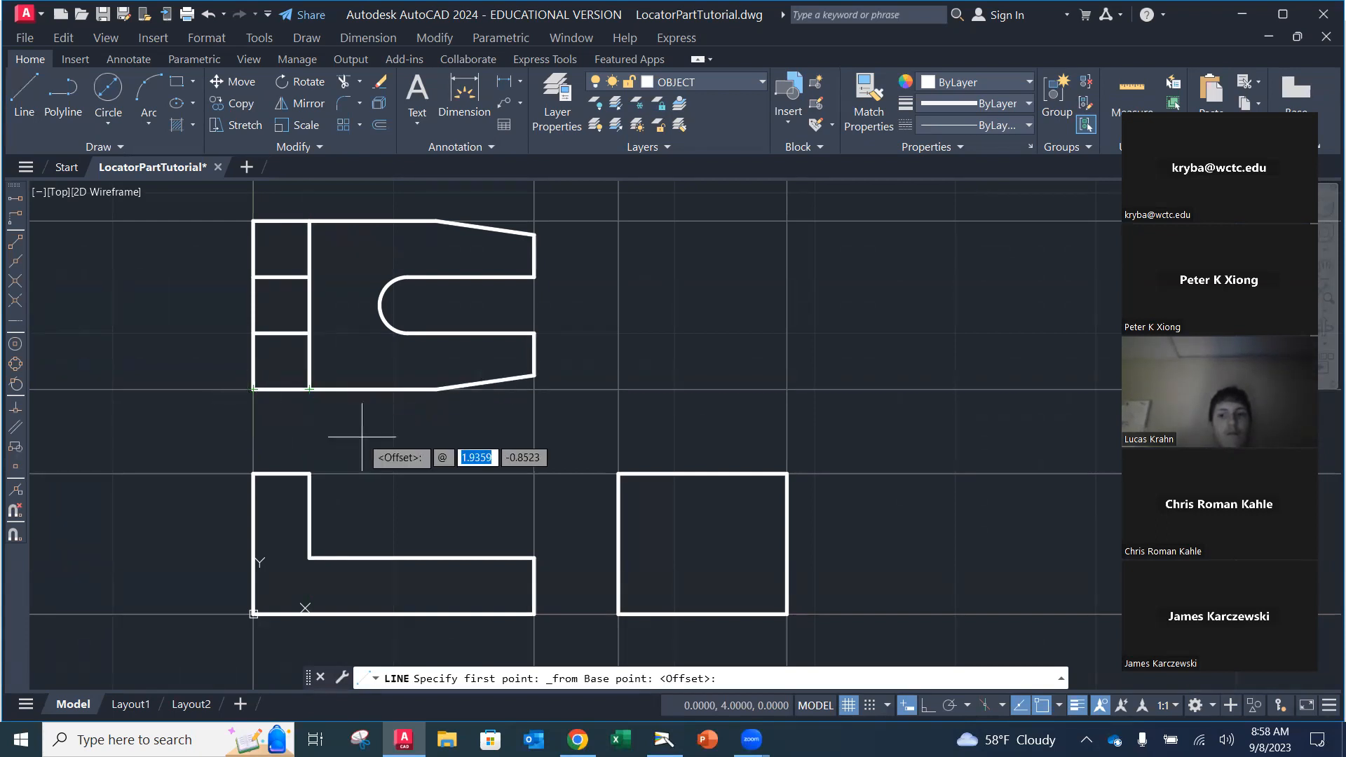
type(".25")
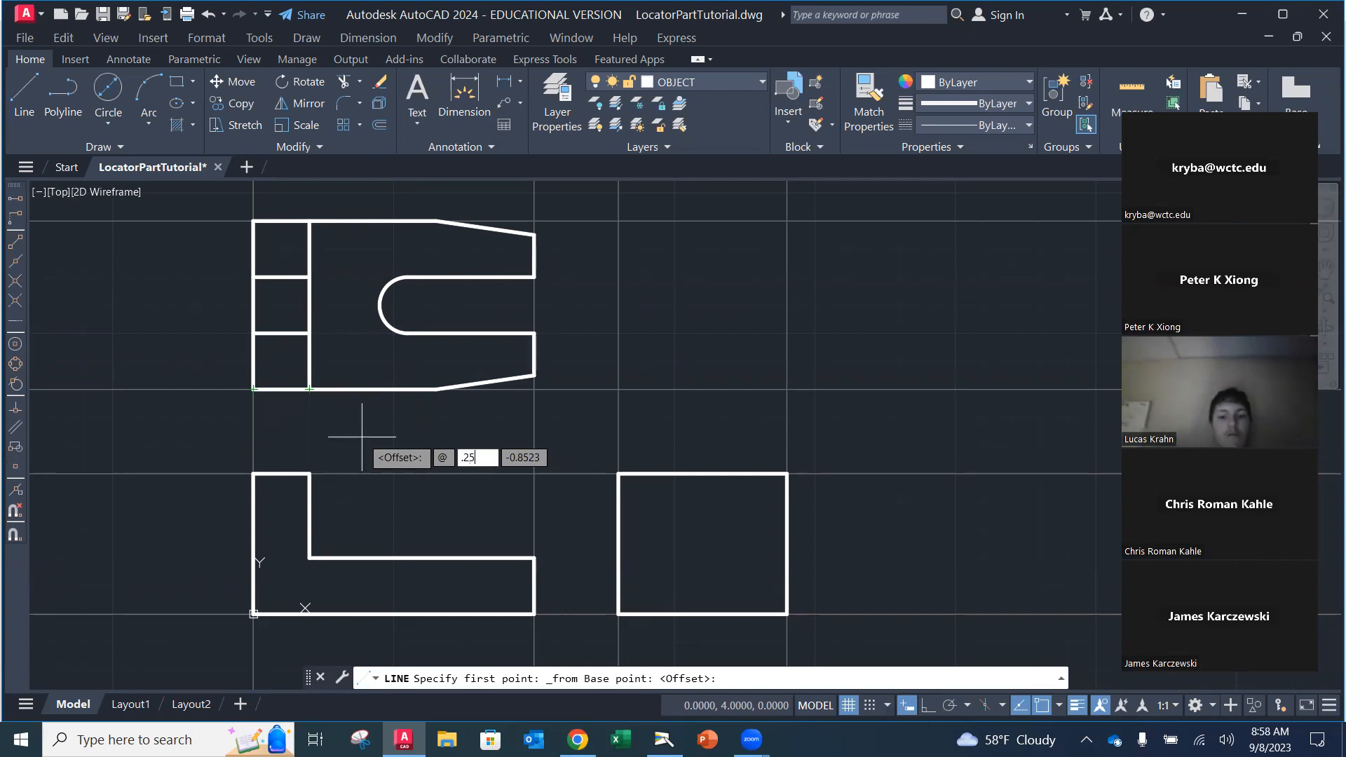
key("Tab")
type("0")
key("Return")
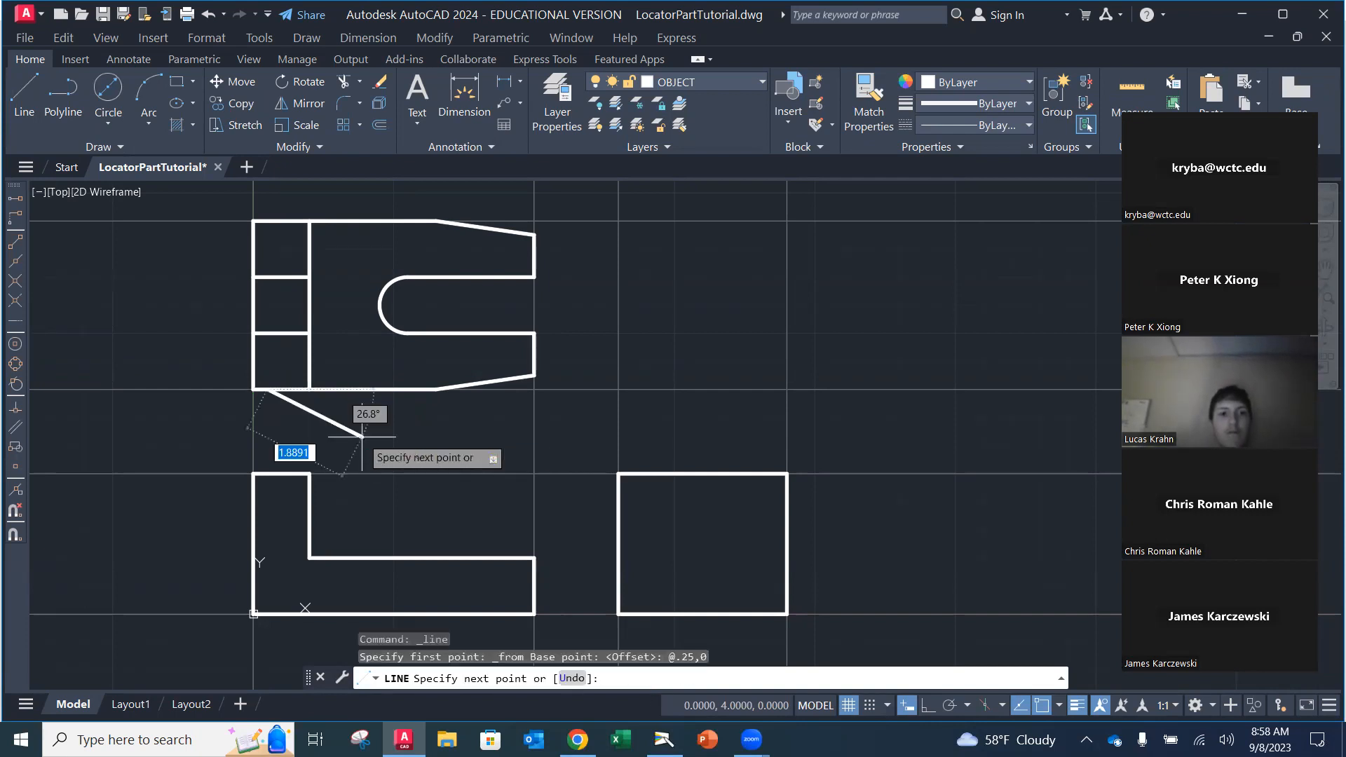
scroll(266, 368, "up", 2)
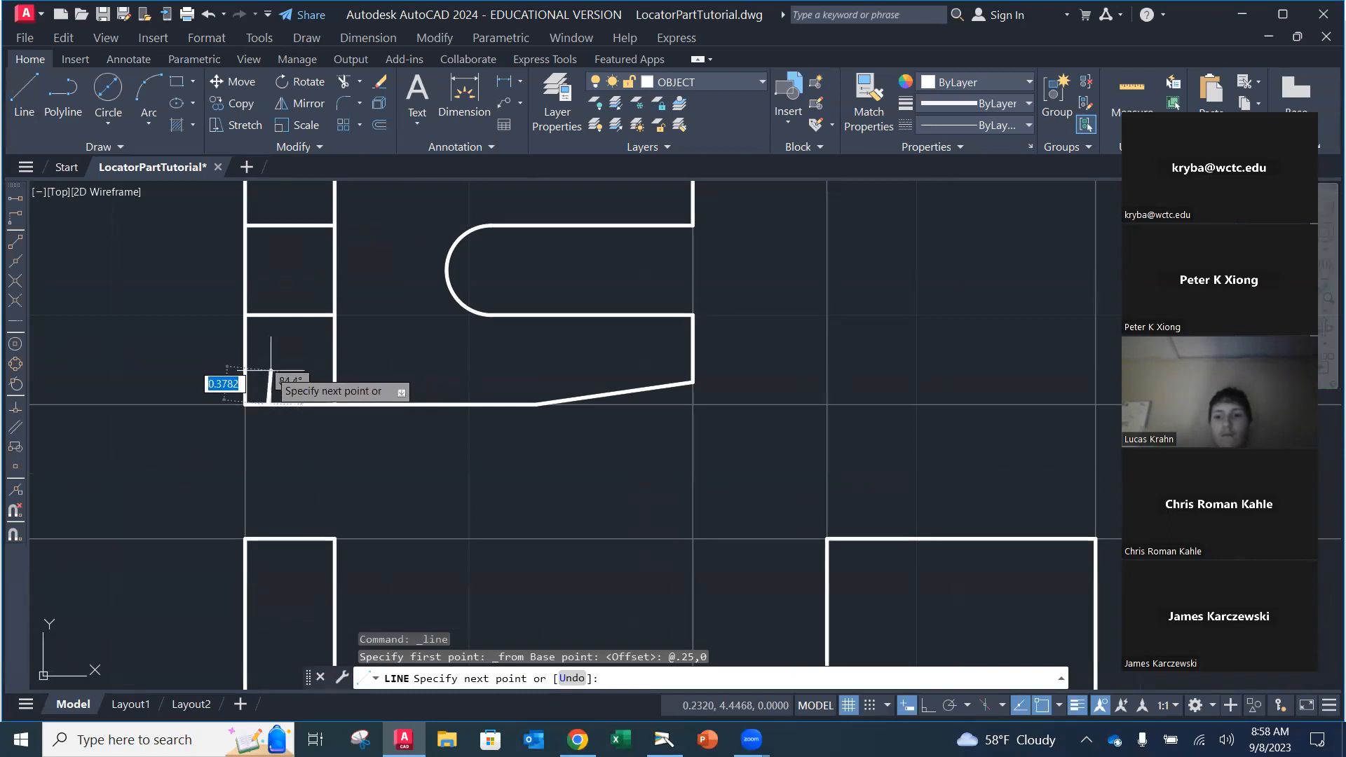
key("F8")
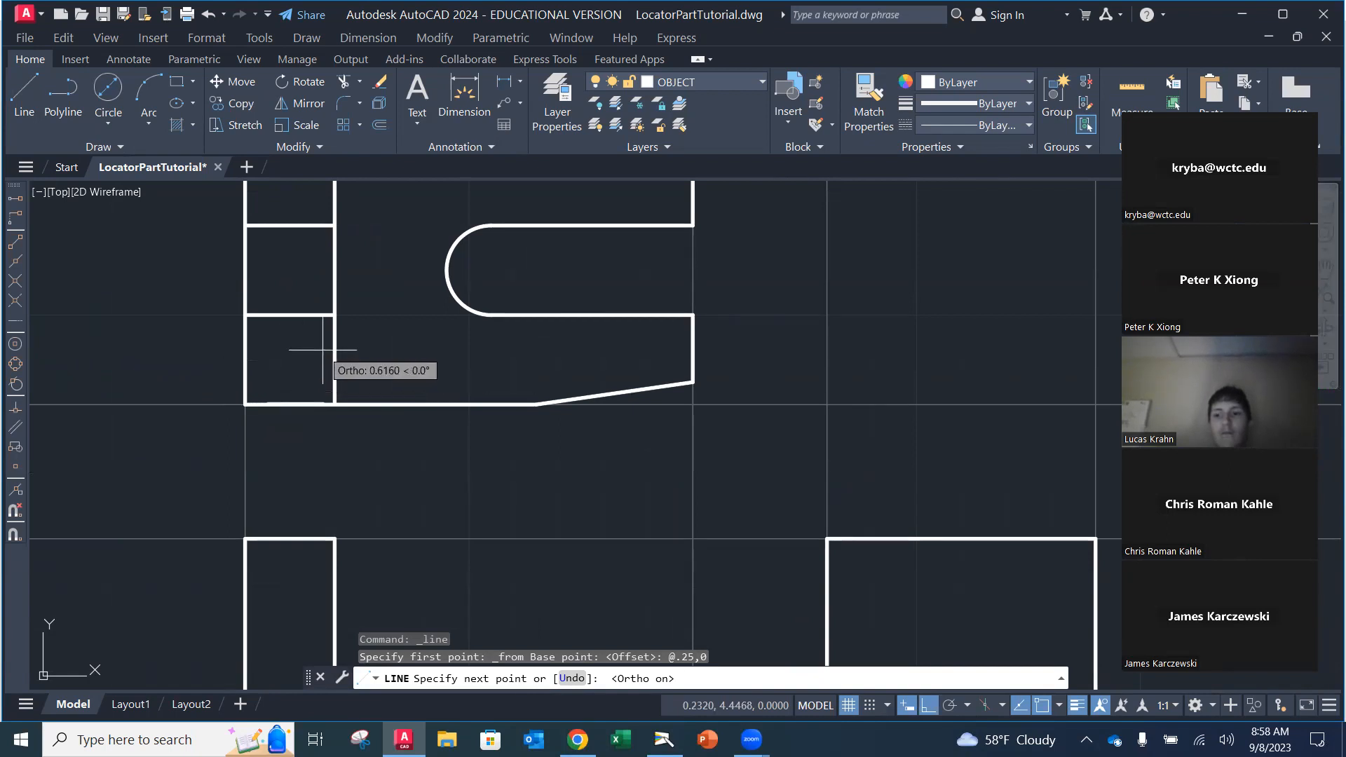
type("0")
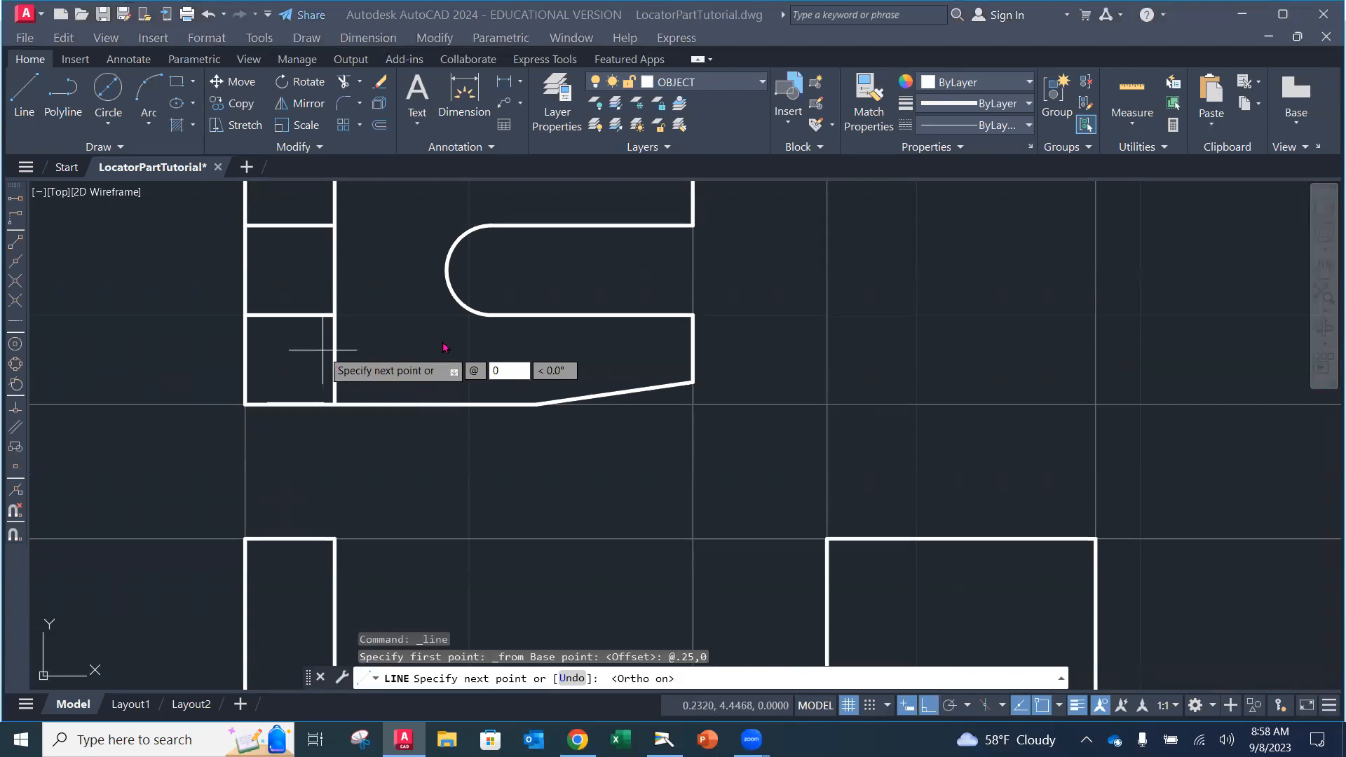
key("Escape")
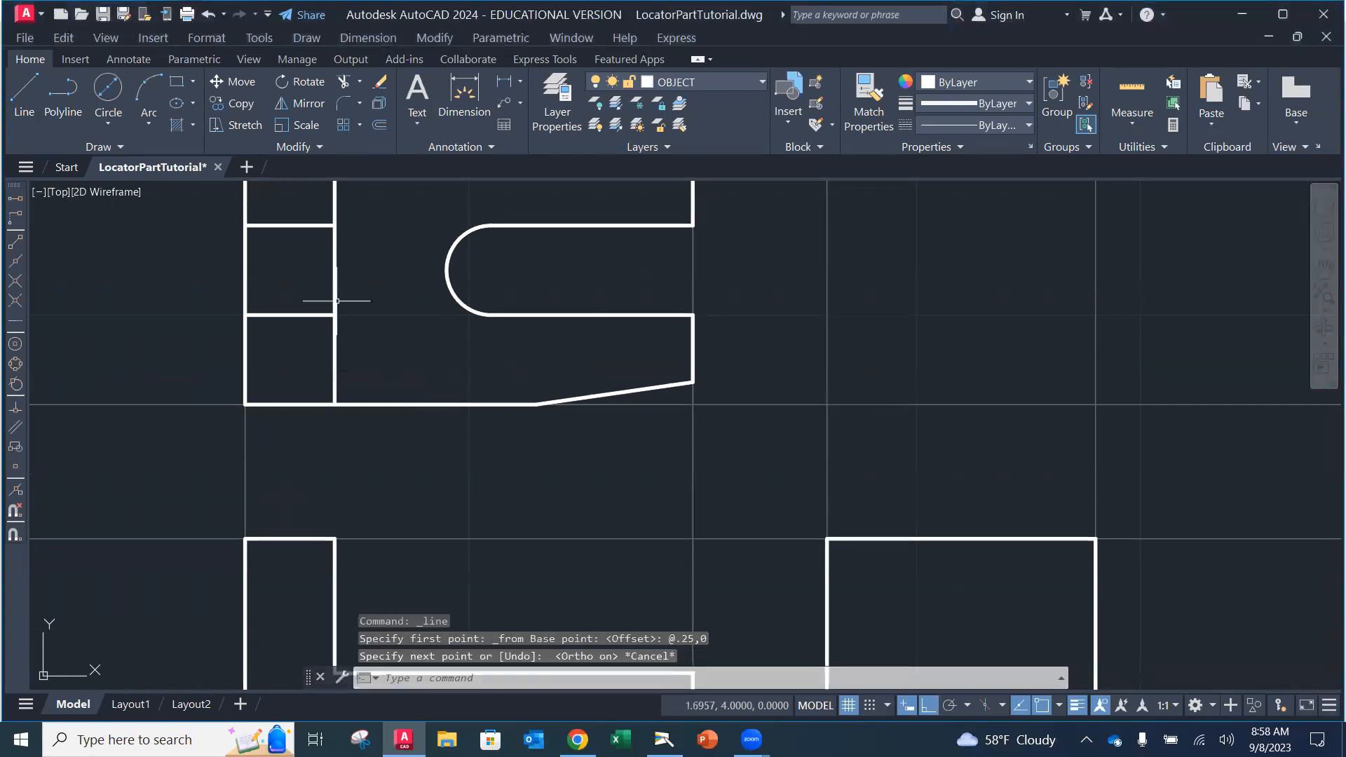
Step: Draw the notch lines from @.25,0 off the lower-left corner: 0.5 up, then left to the edge
left_click(25, 91)
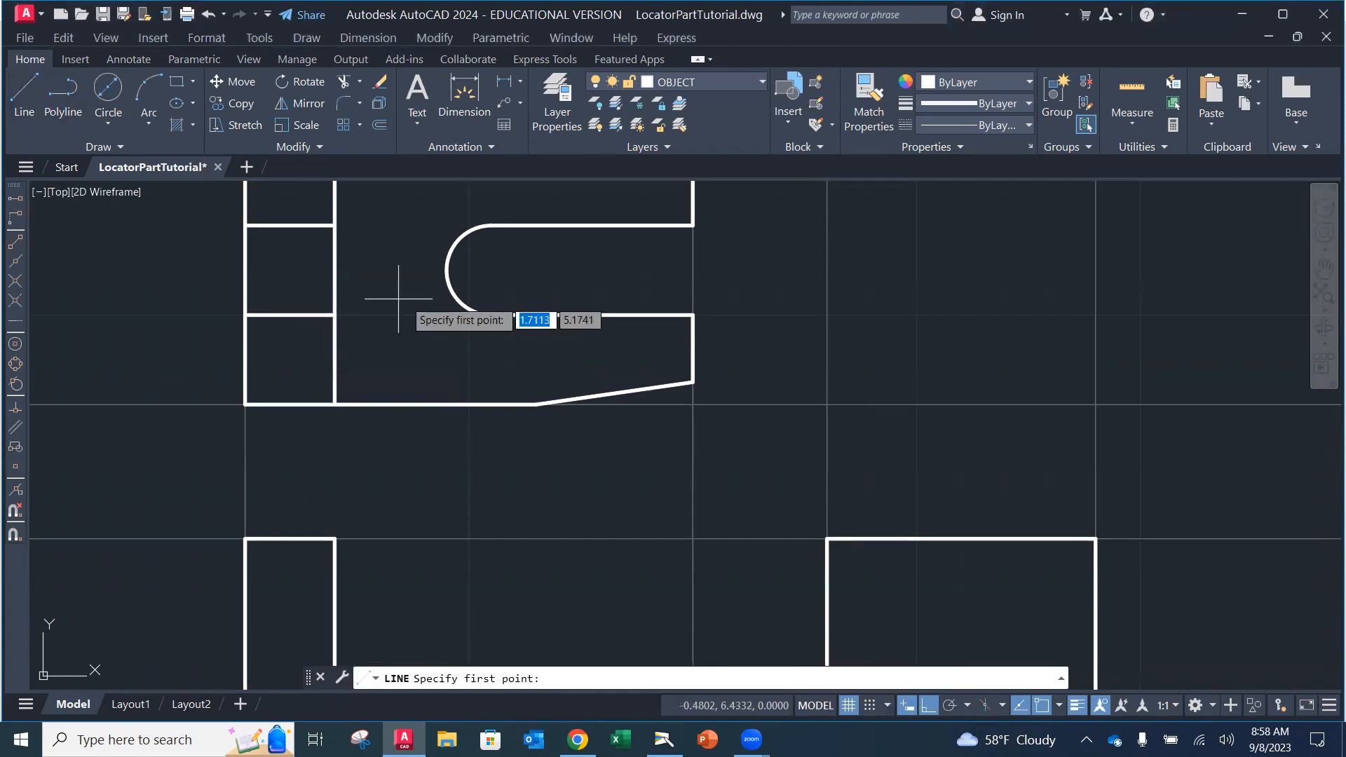
left_click(15, 218)
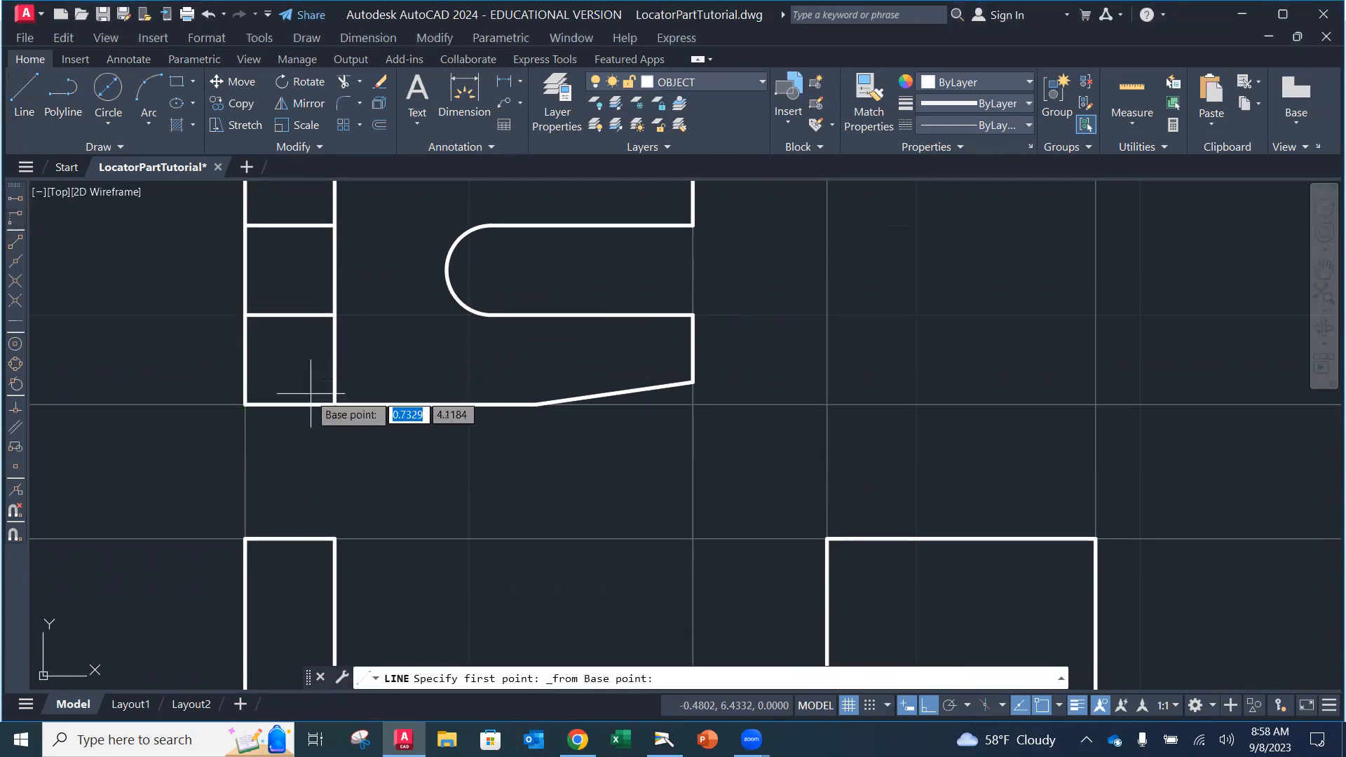
left_click(244, 403)
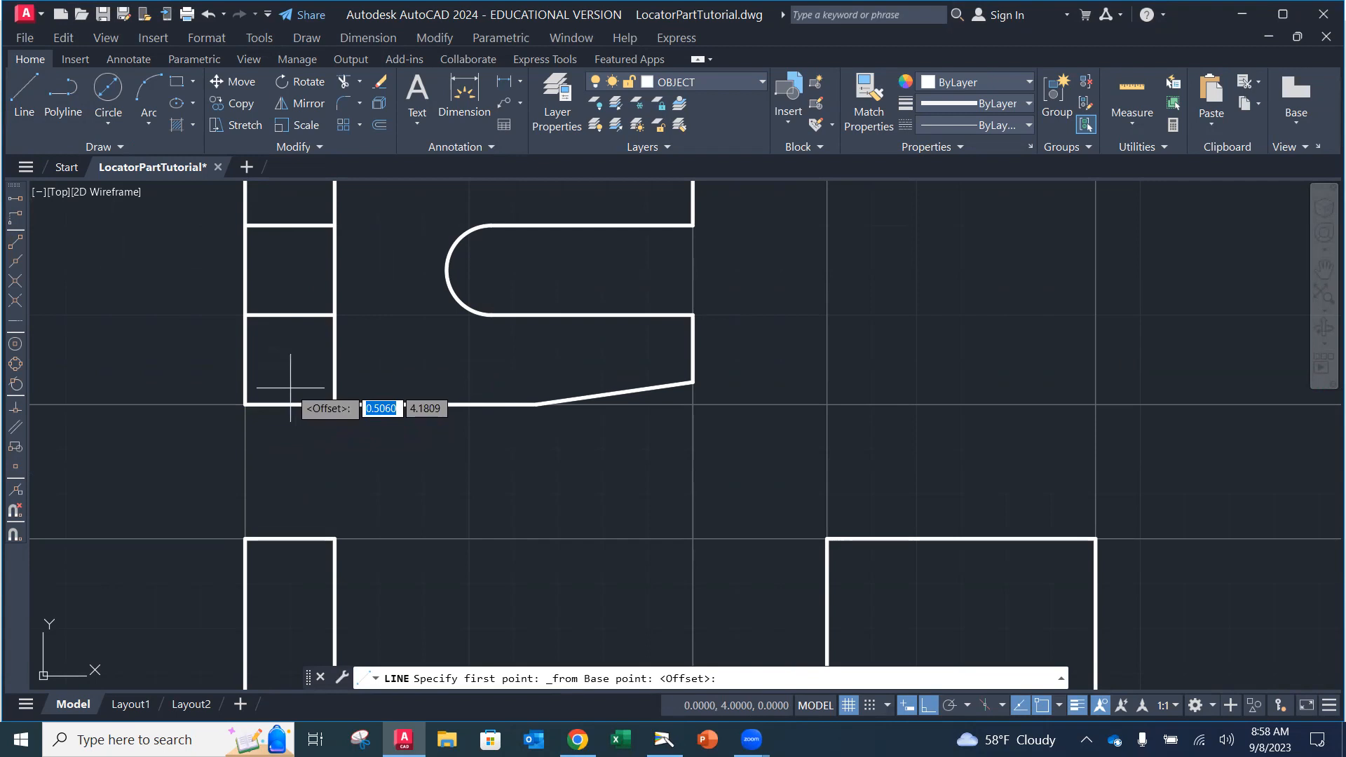
type("@")
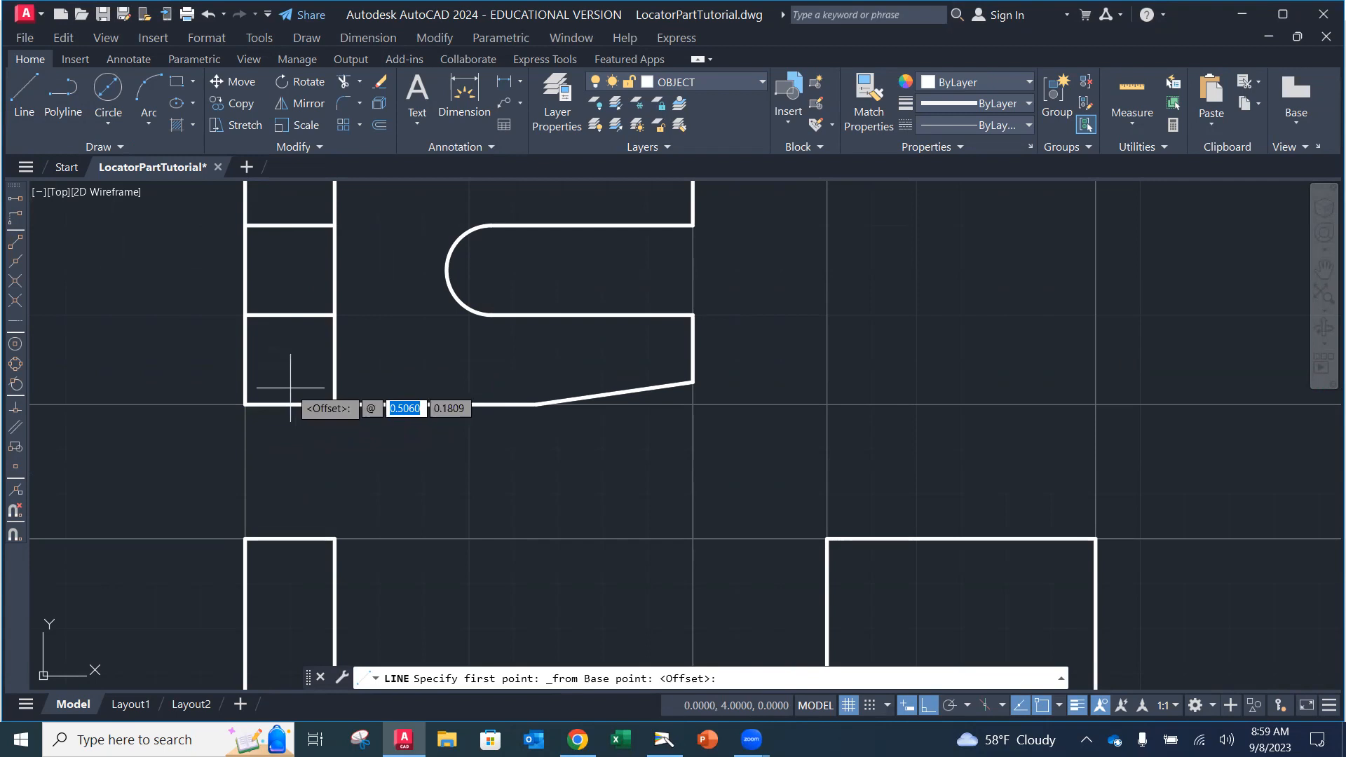
type(".25")
key("Tab")
type("0")
key("Return")
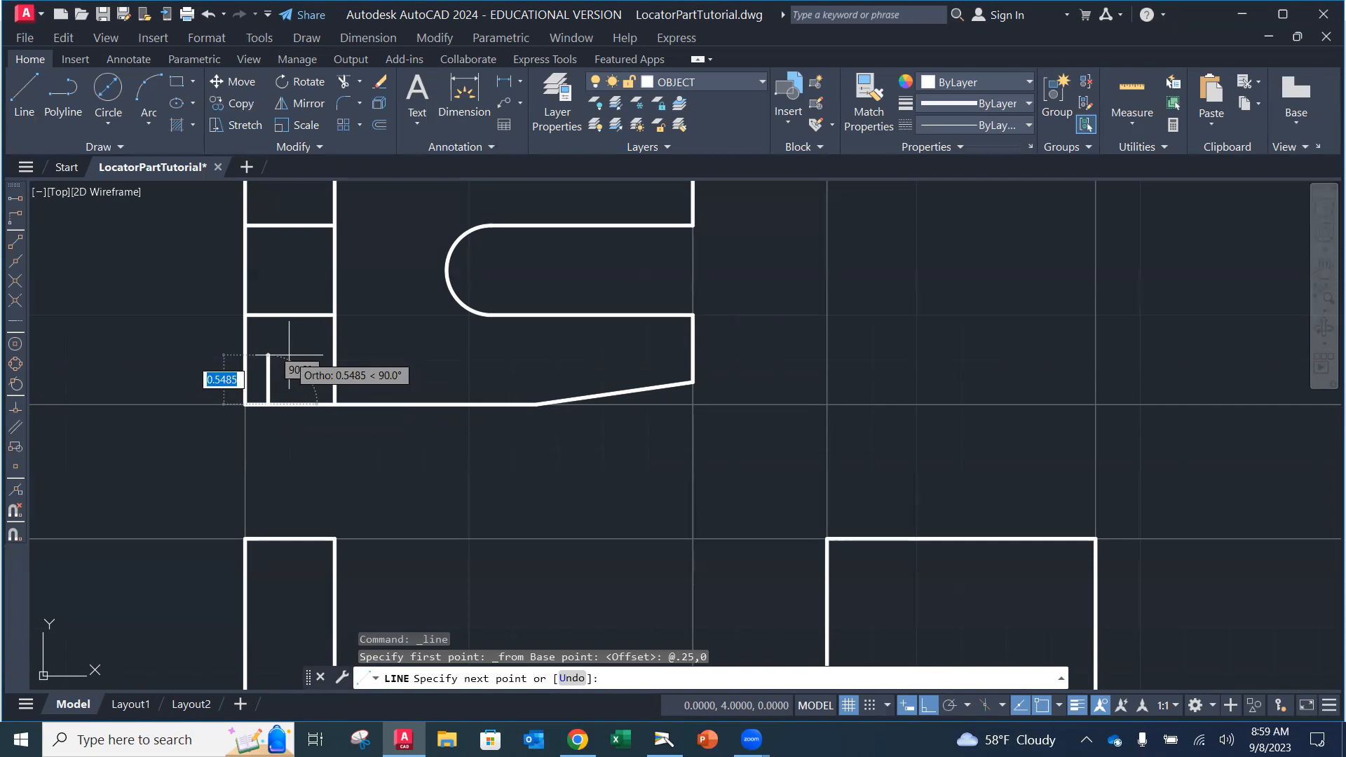
type(".5")
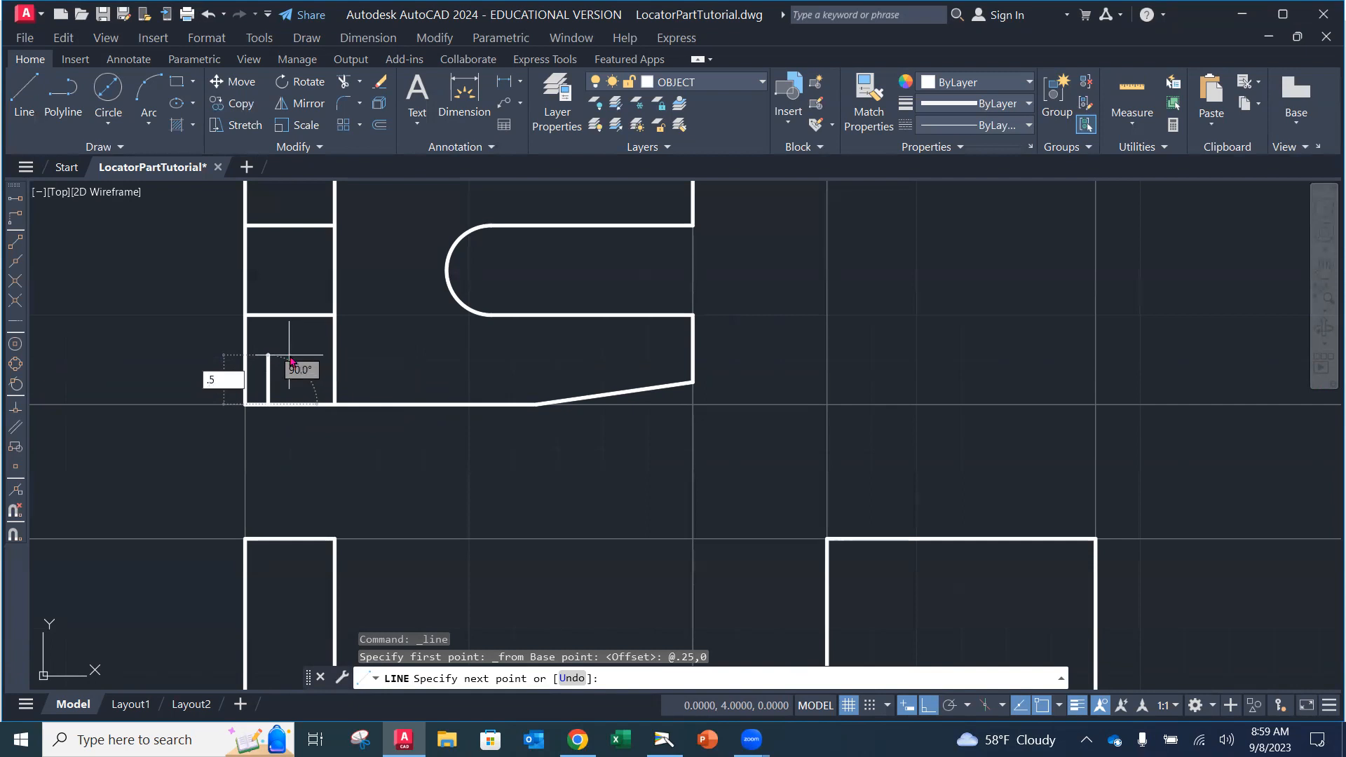
key("Return")
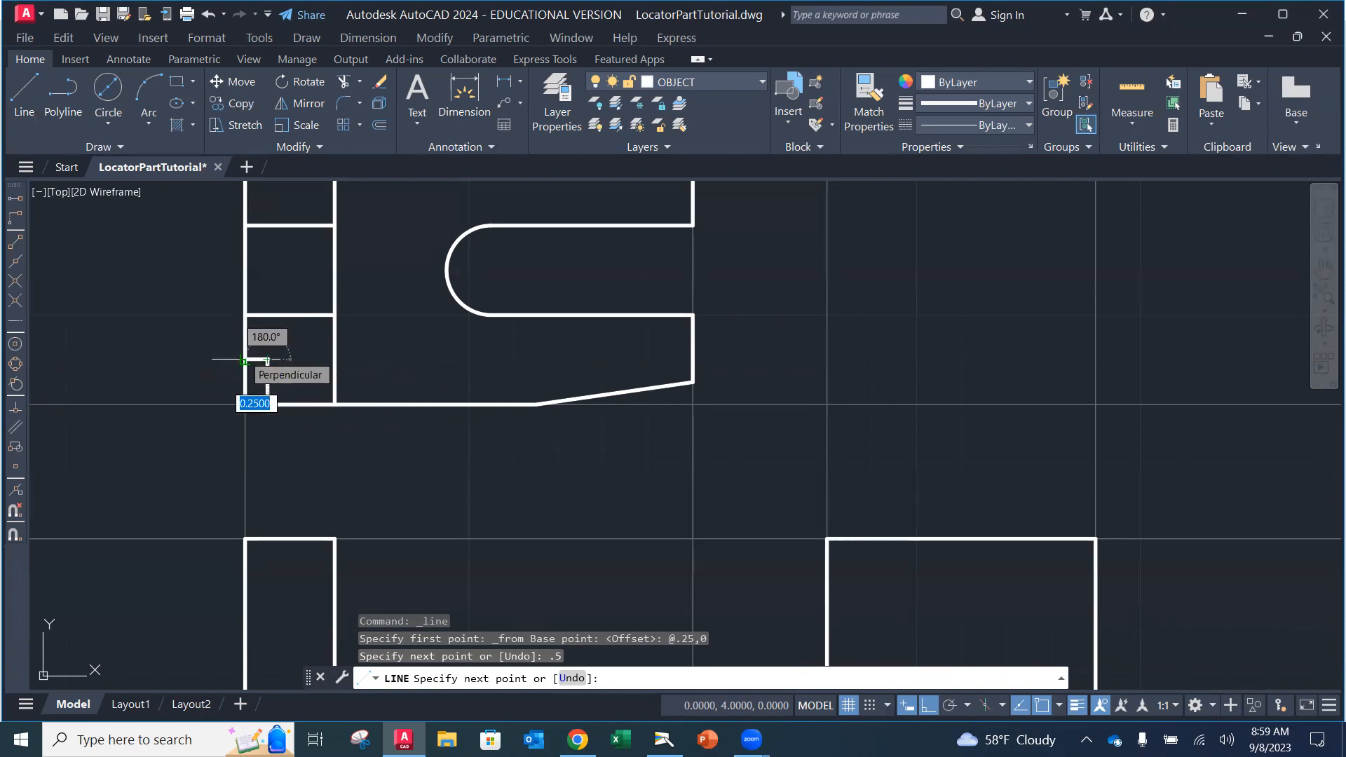
left_click(243, 360)
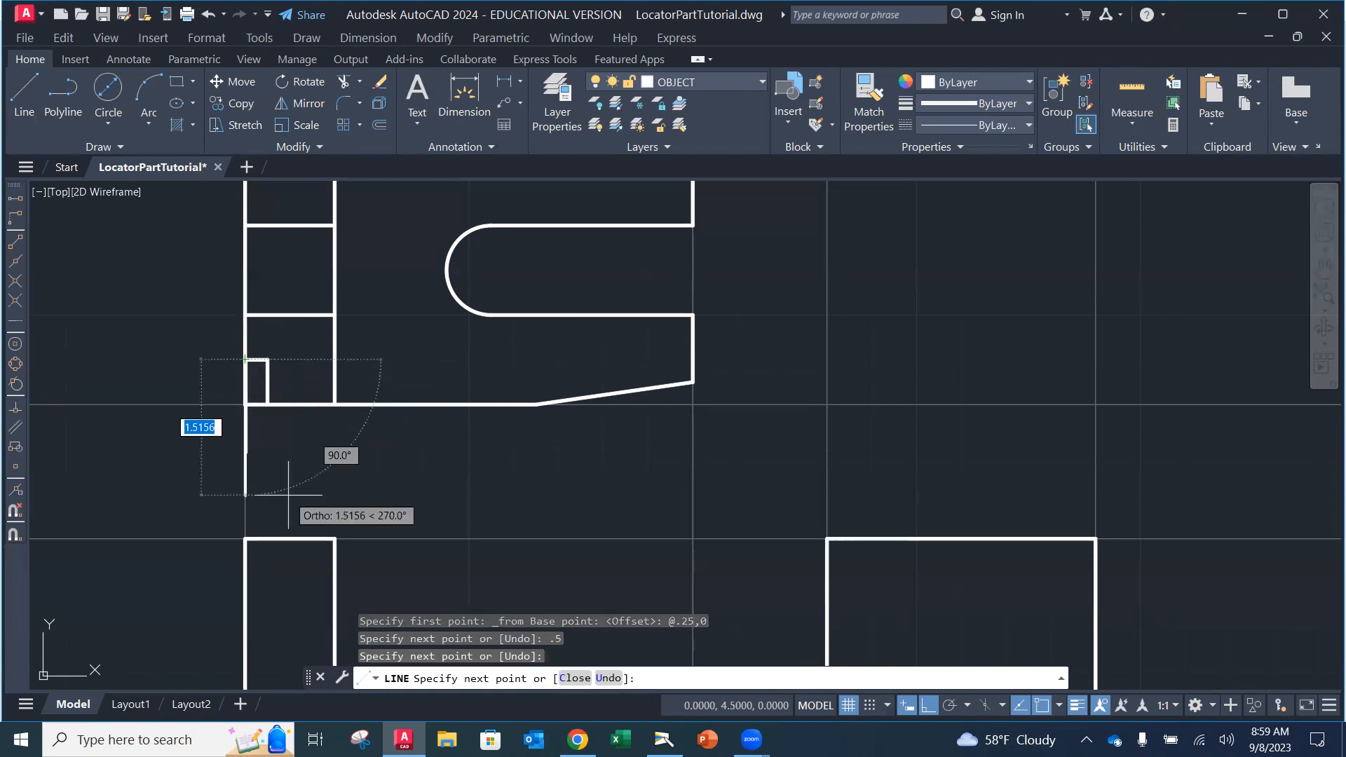
key("Escape")
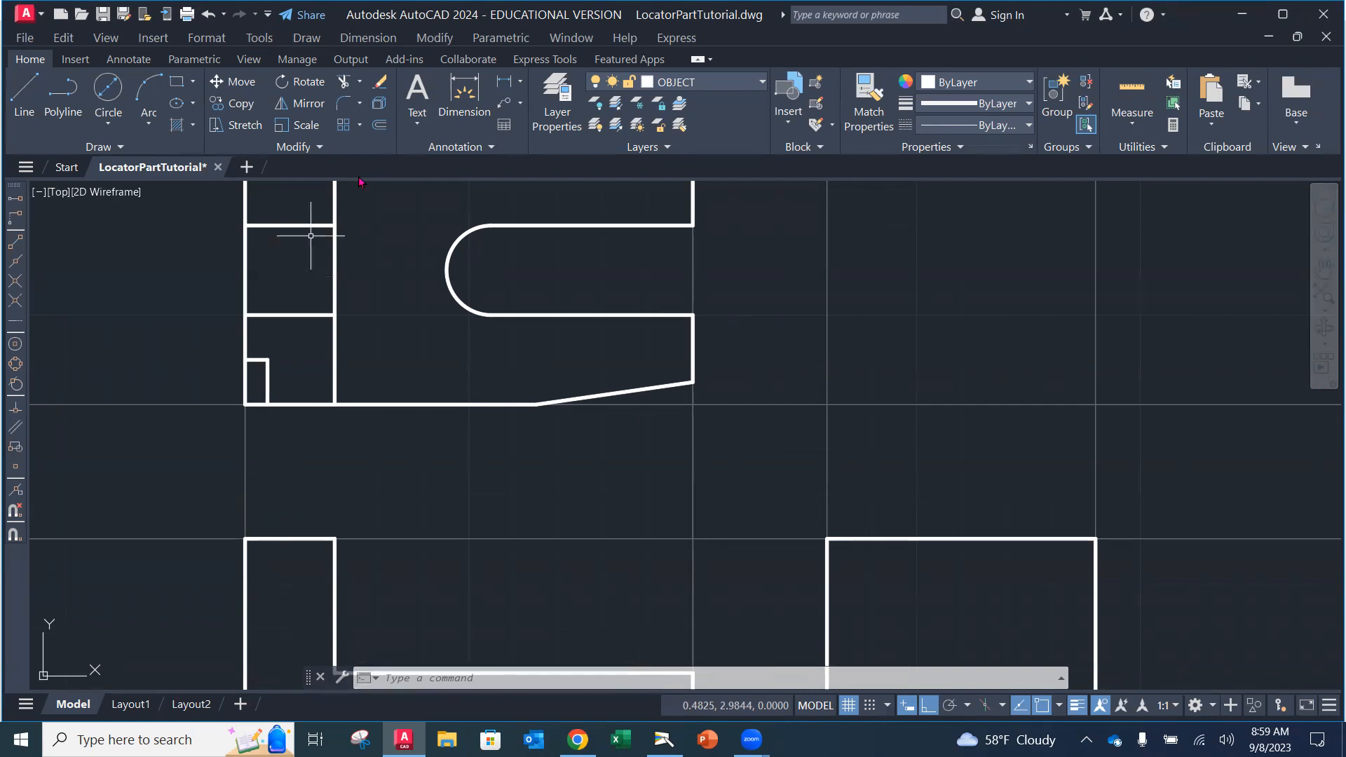
Step: Trim the left and bottom edge pieces at the corner and pan to show the top view
left_click(343, 81)
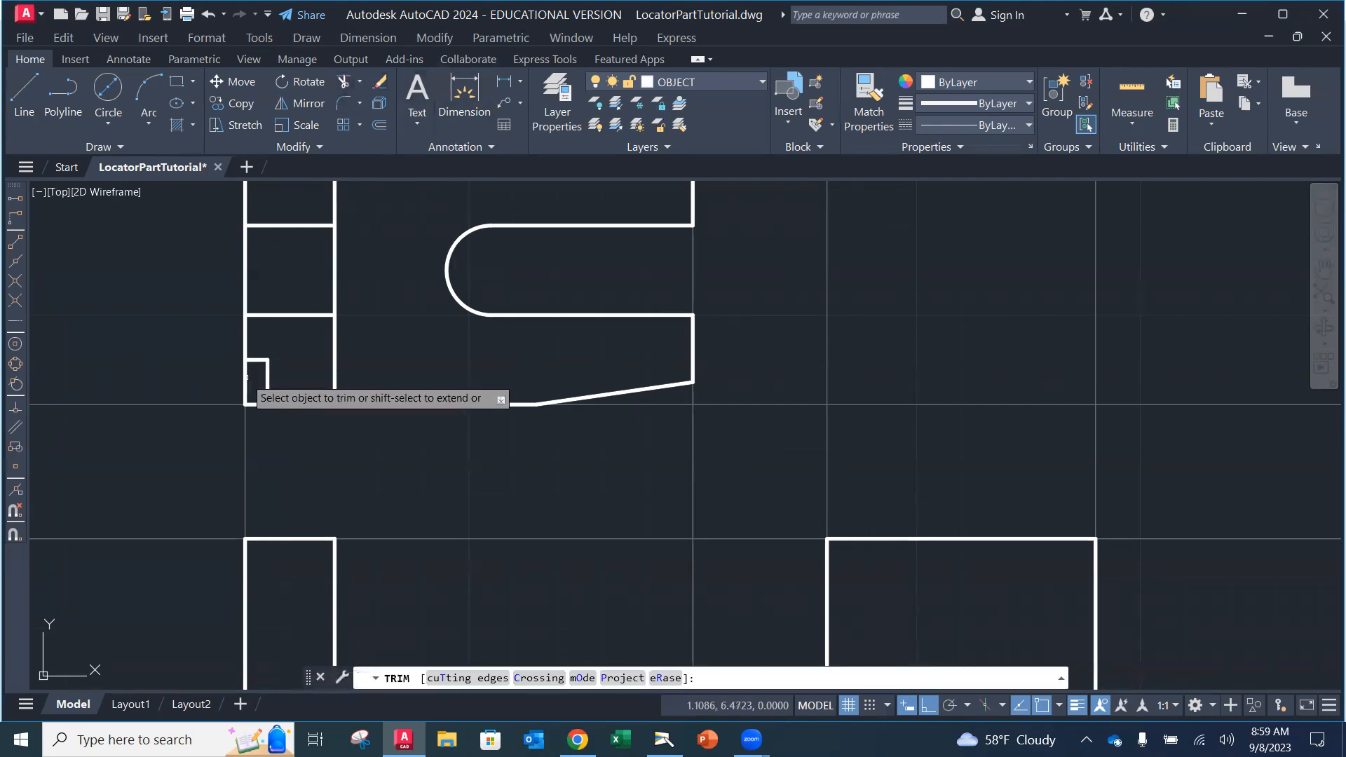
left_click(245, 382)
left_click(256, 404)
key("Return")
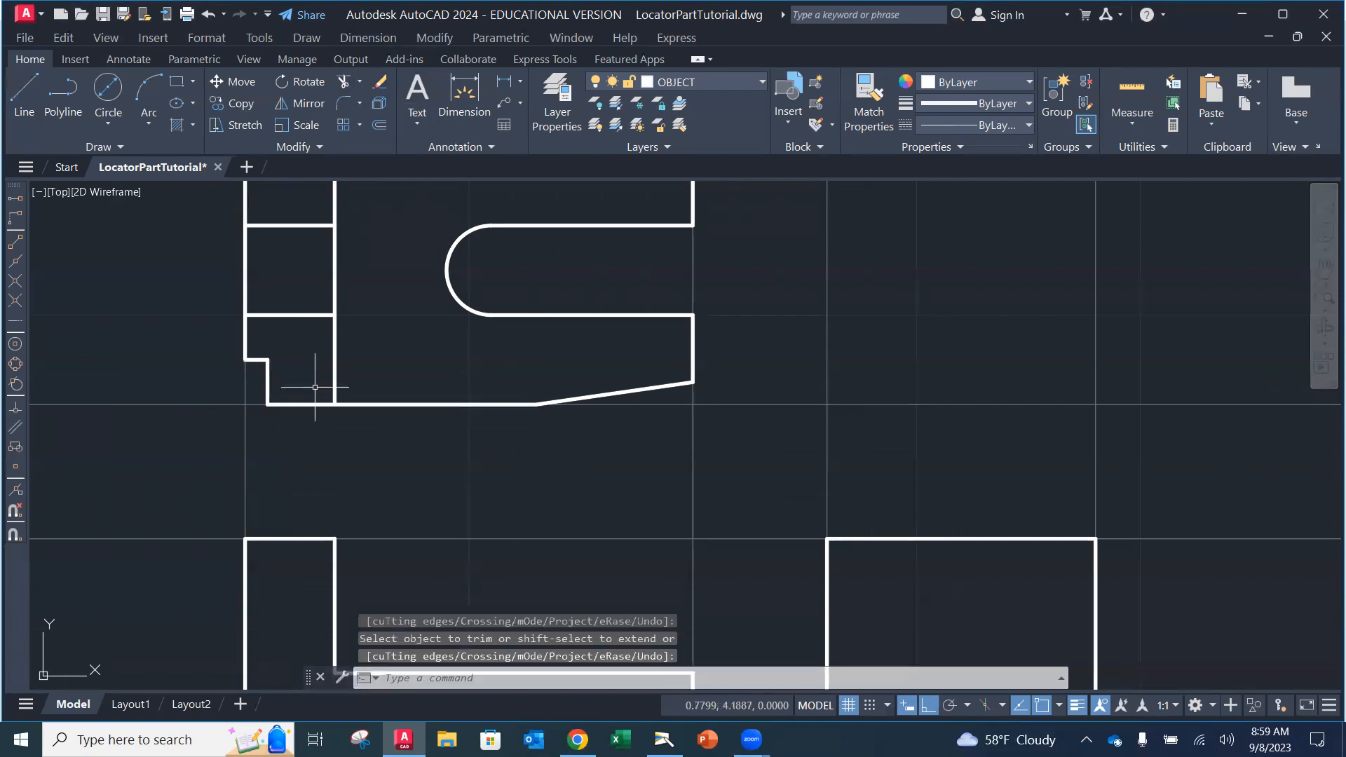
middle_click_drag(430, 348, 400, 526)
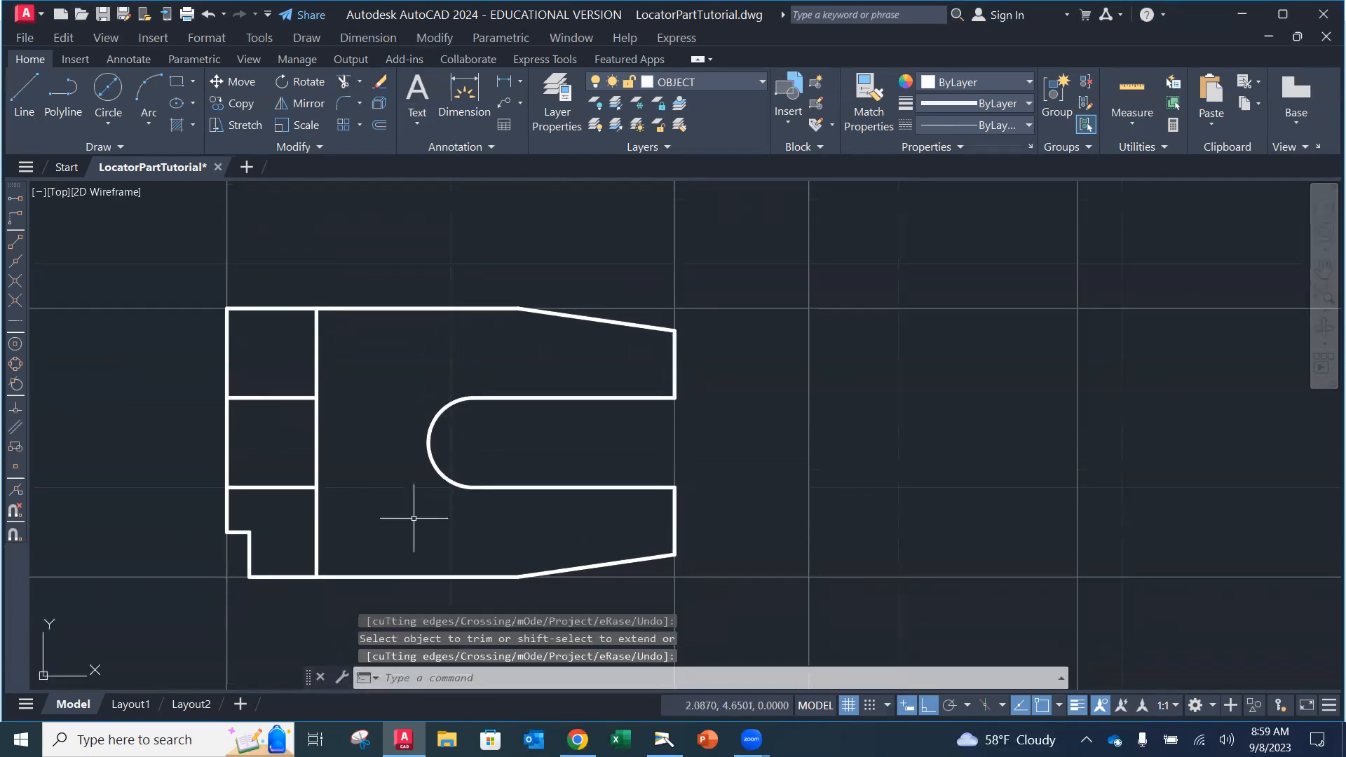
left_click(25, 89)
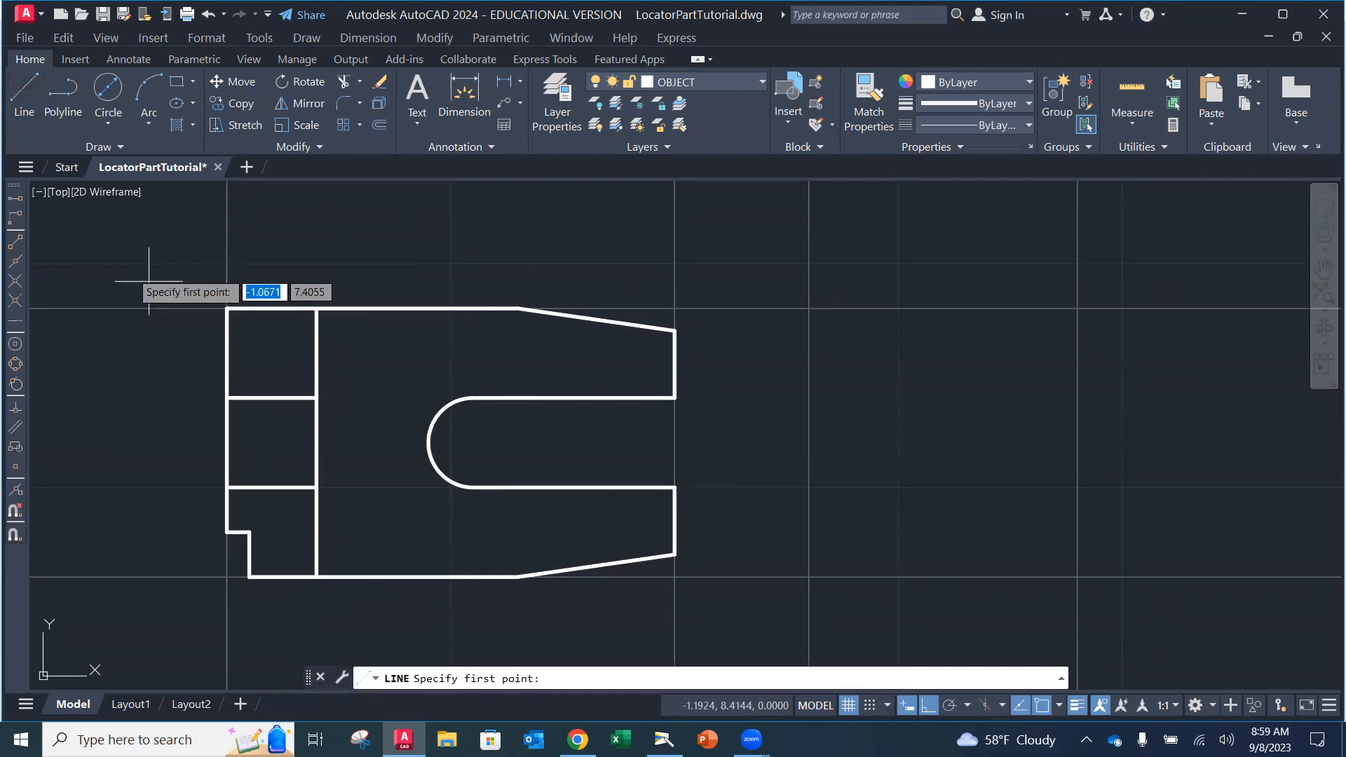
Step: Draw the upper-left notch lines from @.25,0 off the top-left corner: 0.5 vertical, 0.25 horizontal
left_click(15, 241)
left_click(242, 307)
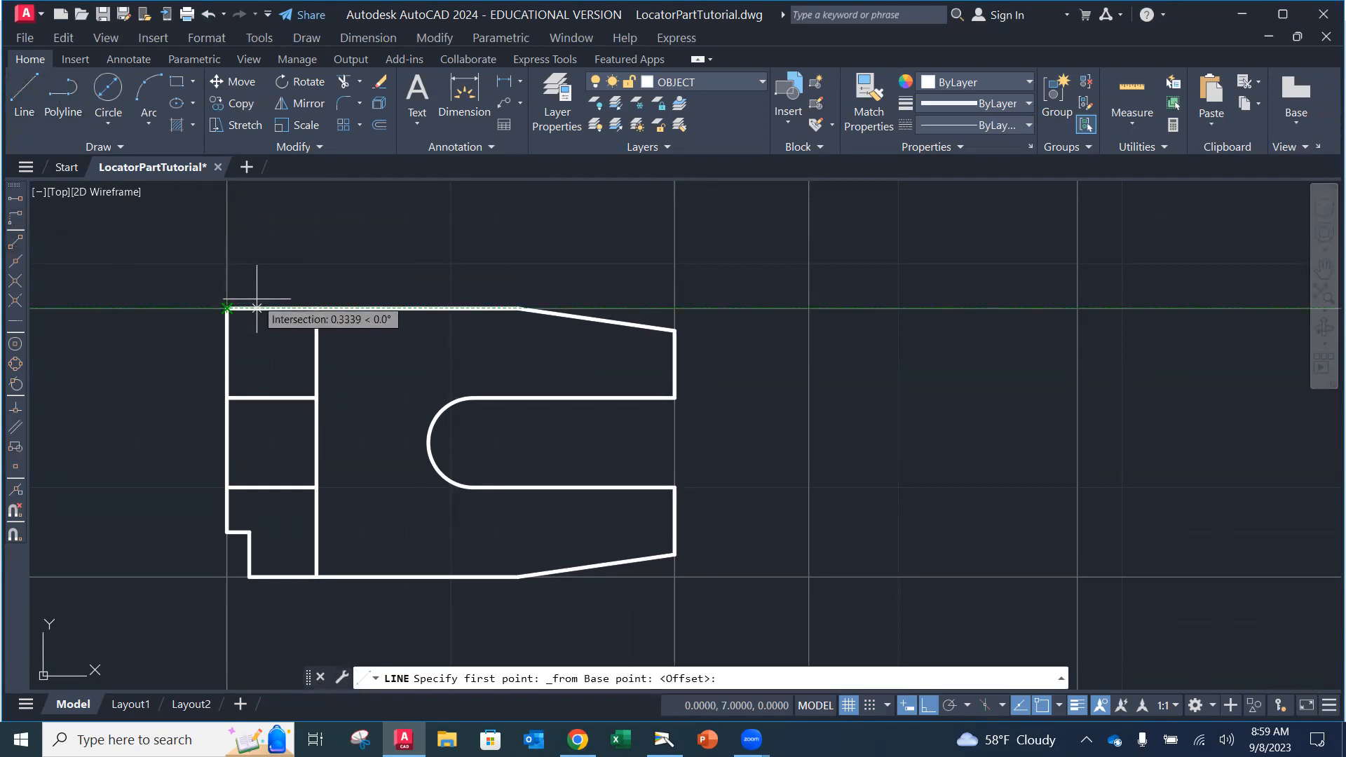
type("@")
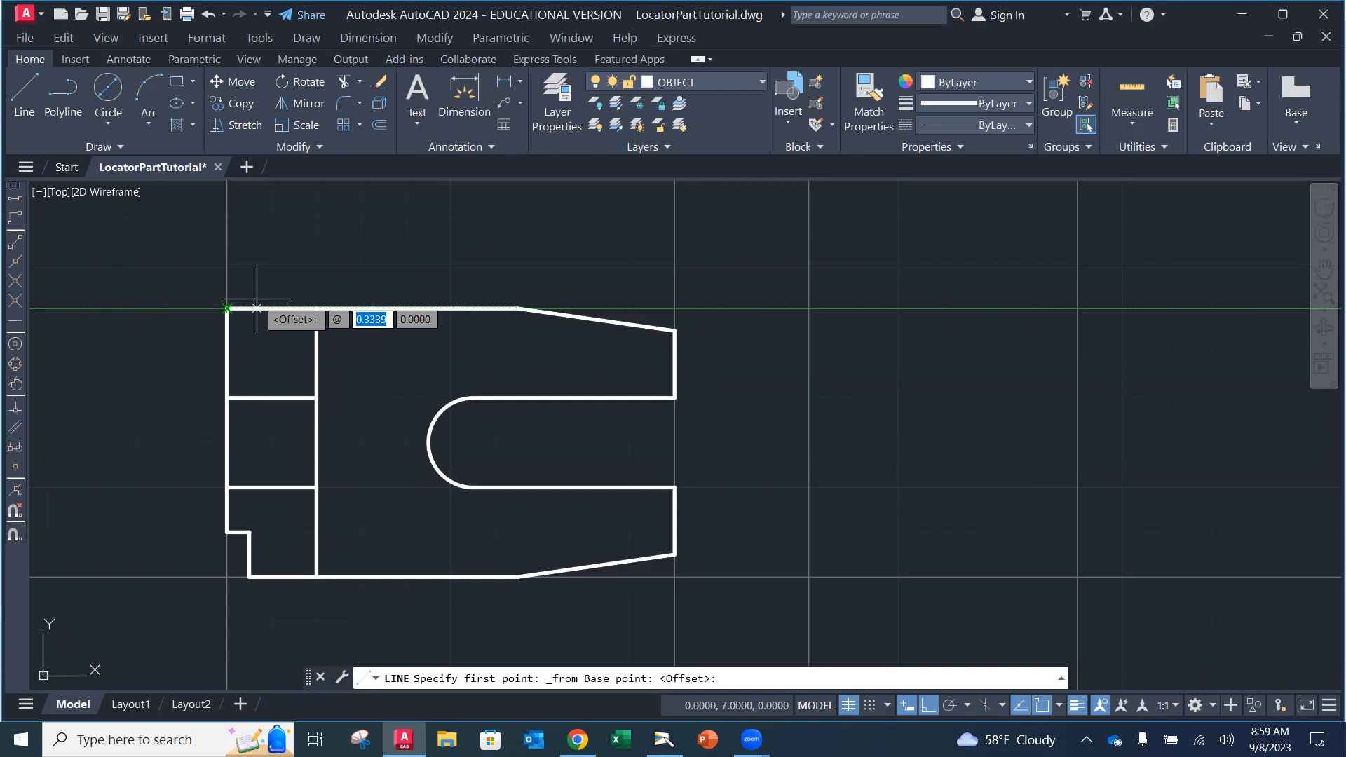
type(".25")
key("Tab")
type("0")
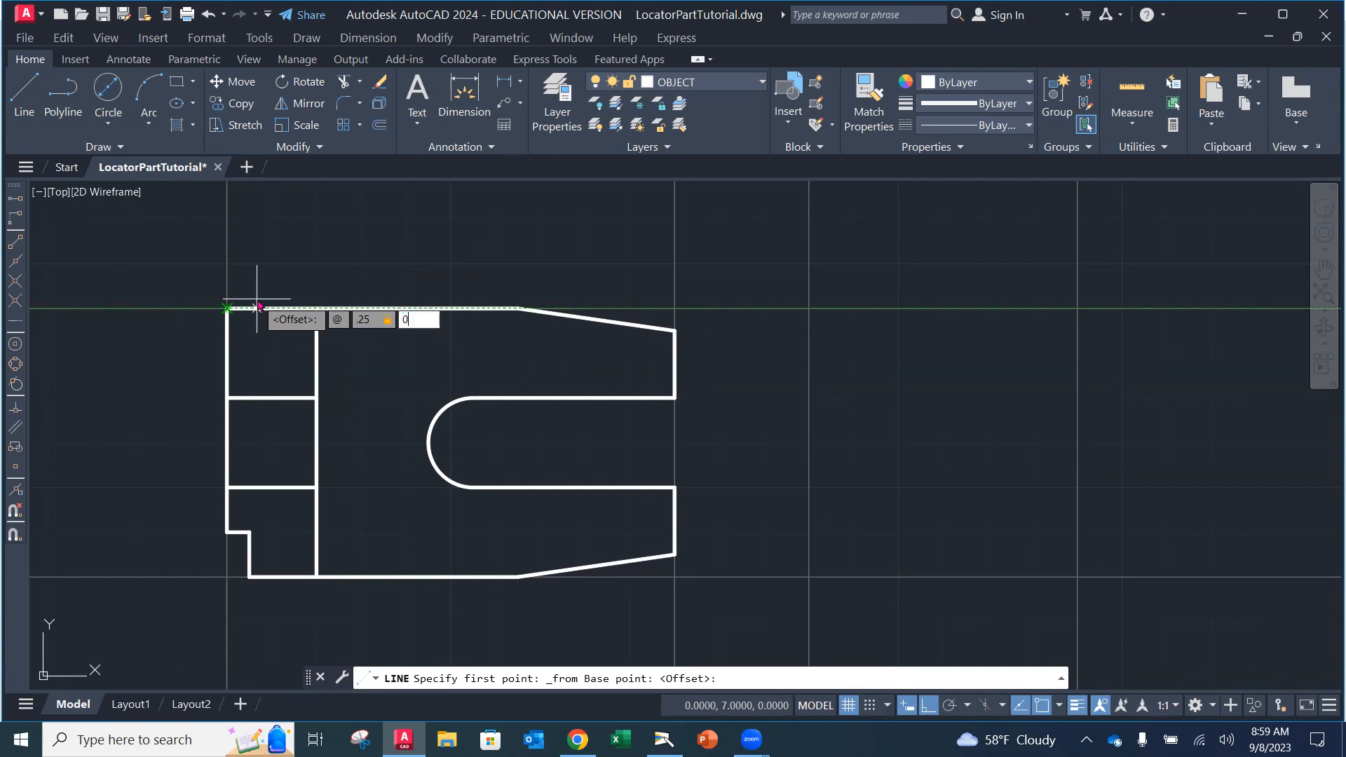
key("Return")
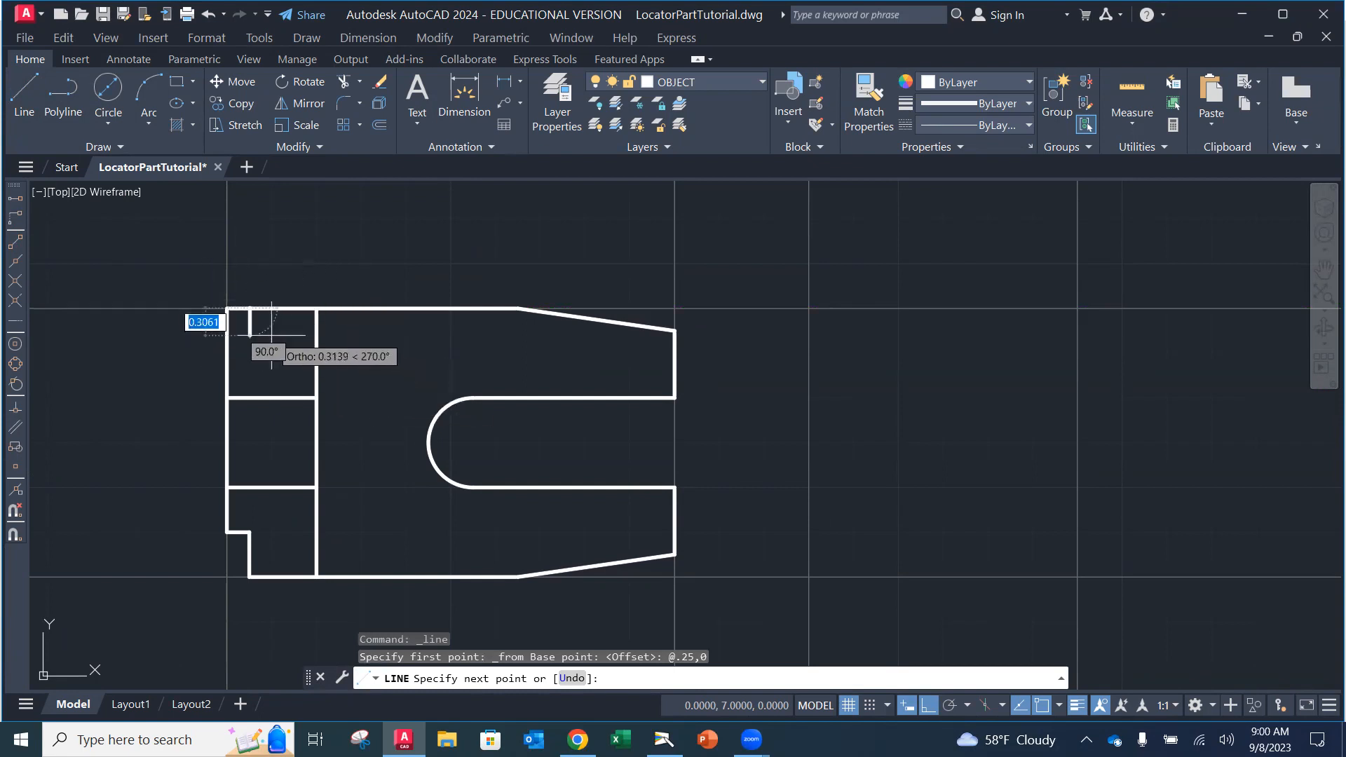
type(".5")
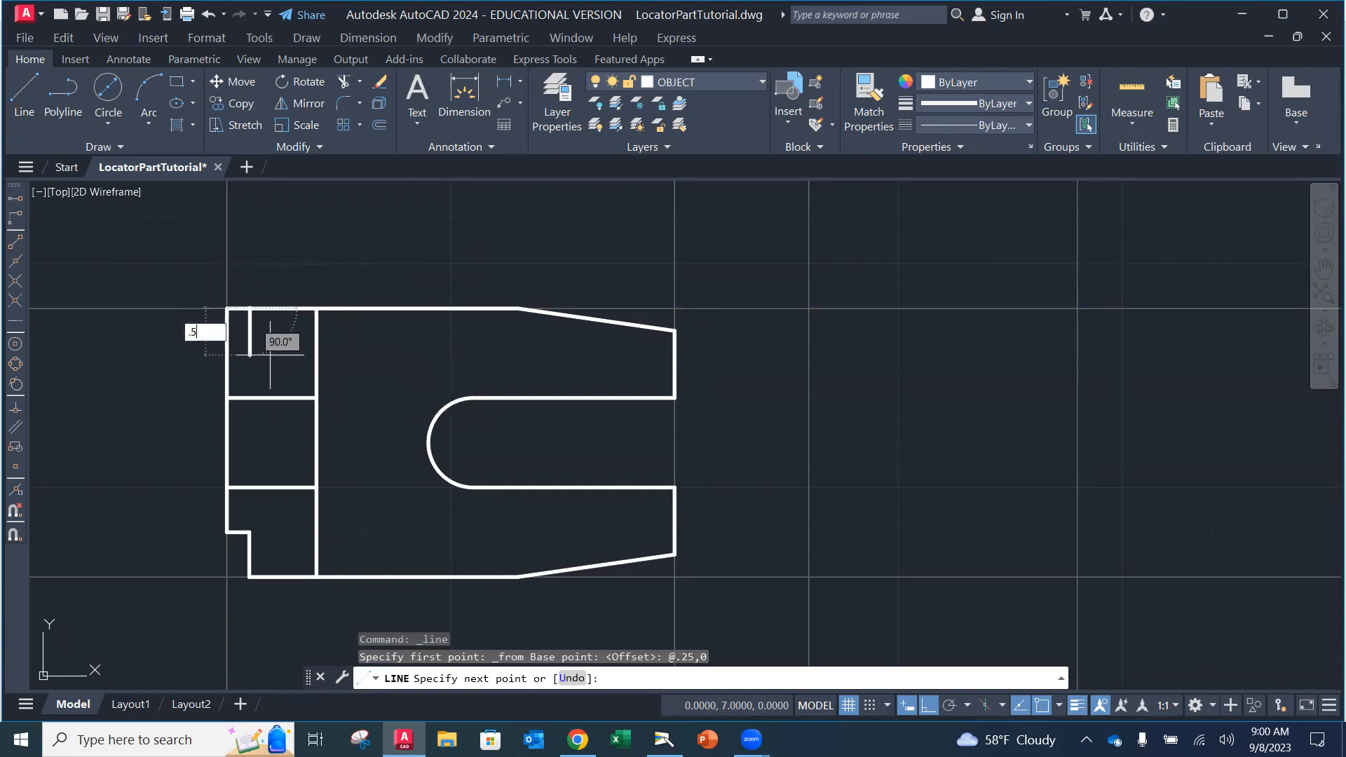
key("Return")
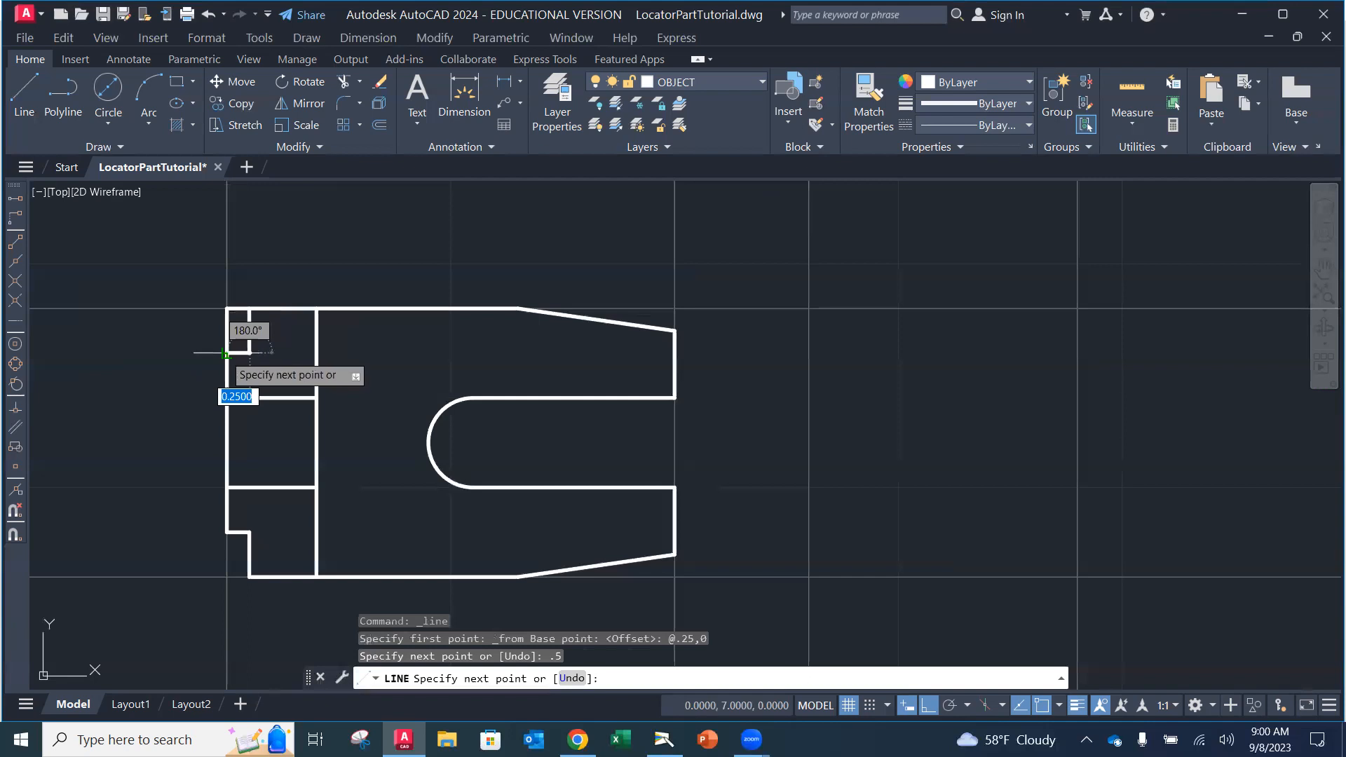
left_click(226, 354)
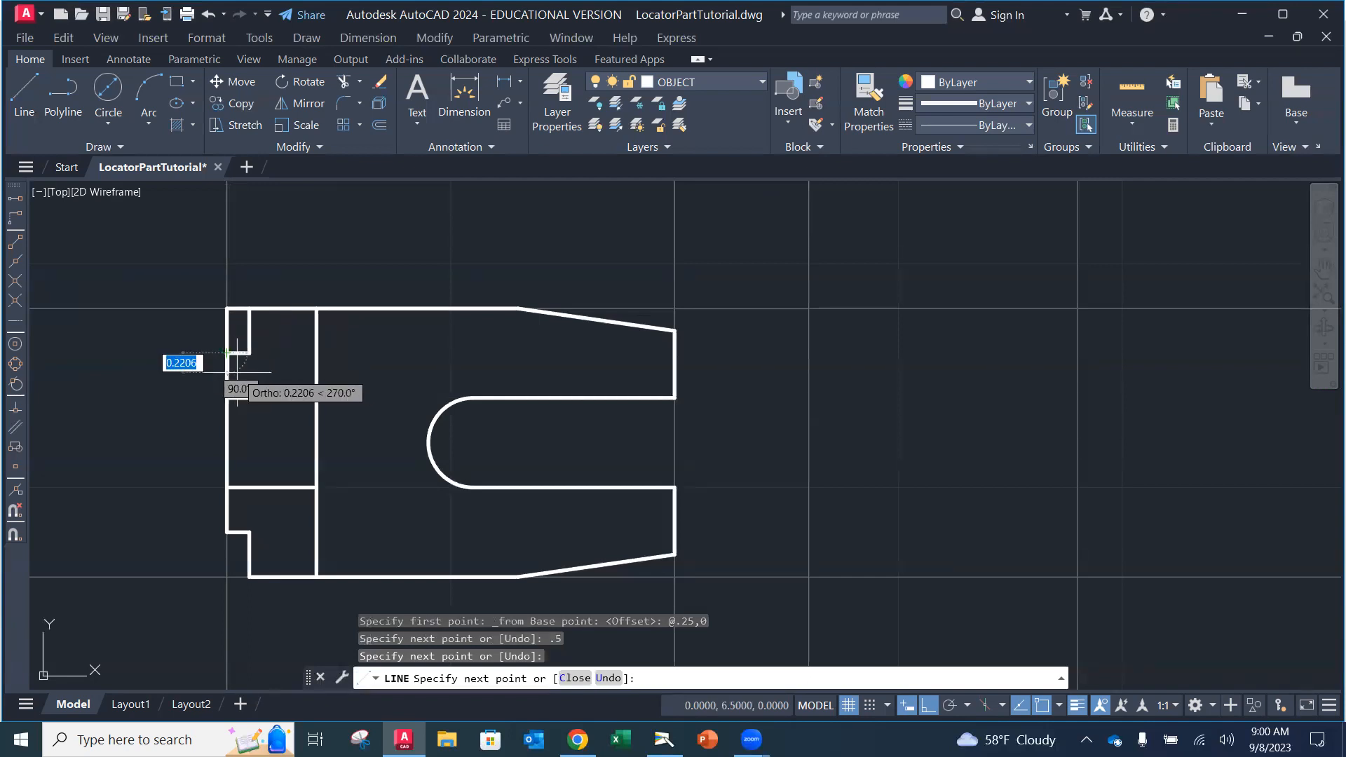
key("Escape")
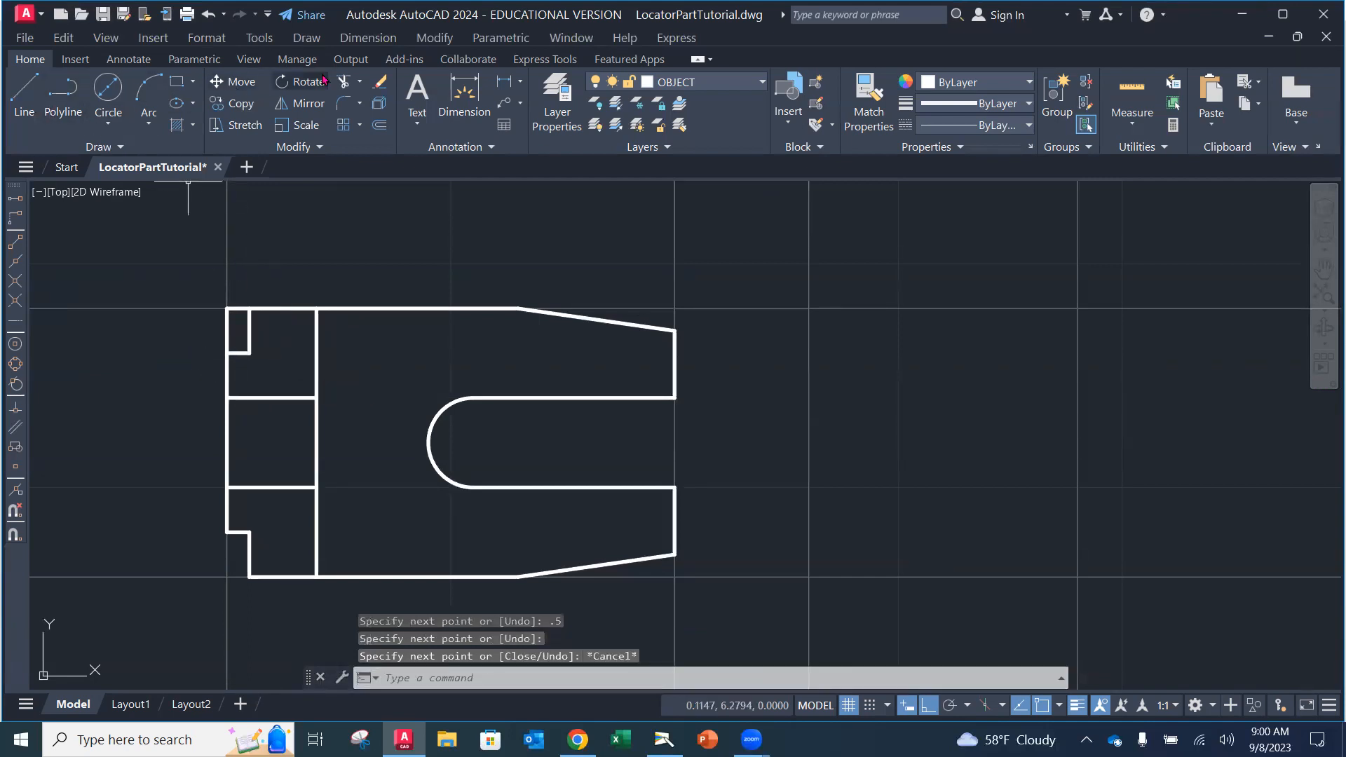
Step: Trim the leftover top and left edge pieces at the upper-left corner
left_click(343, 81)
left_click(239, 309)
left_click(228, 321)
key("Escape")
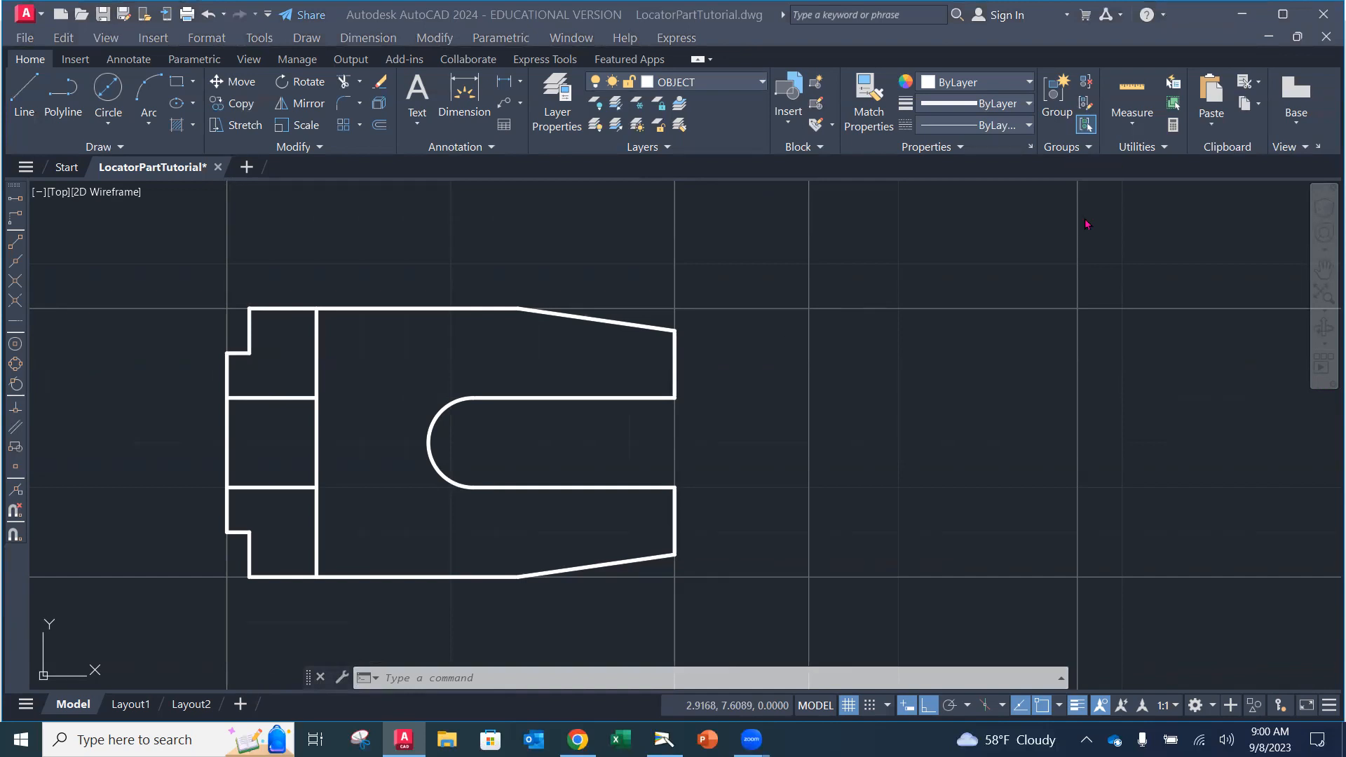
scroll(550, 465, "up", 2)
scroll(541, 451, "down", 2)
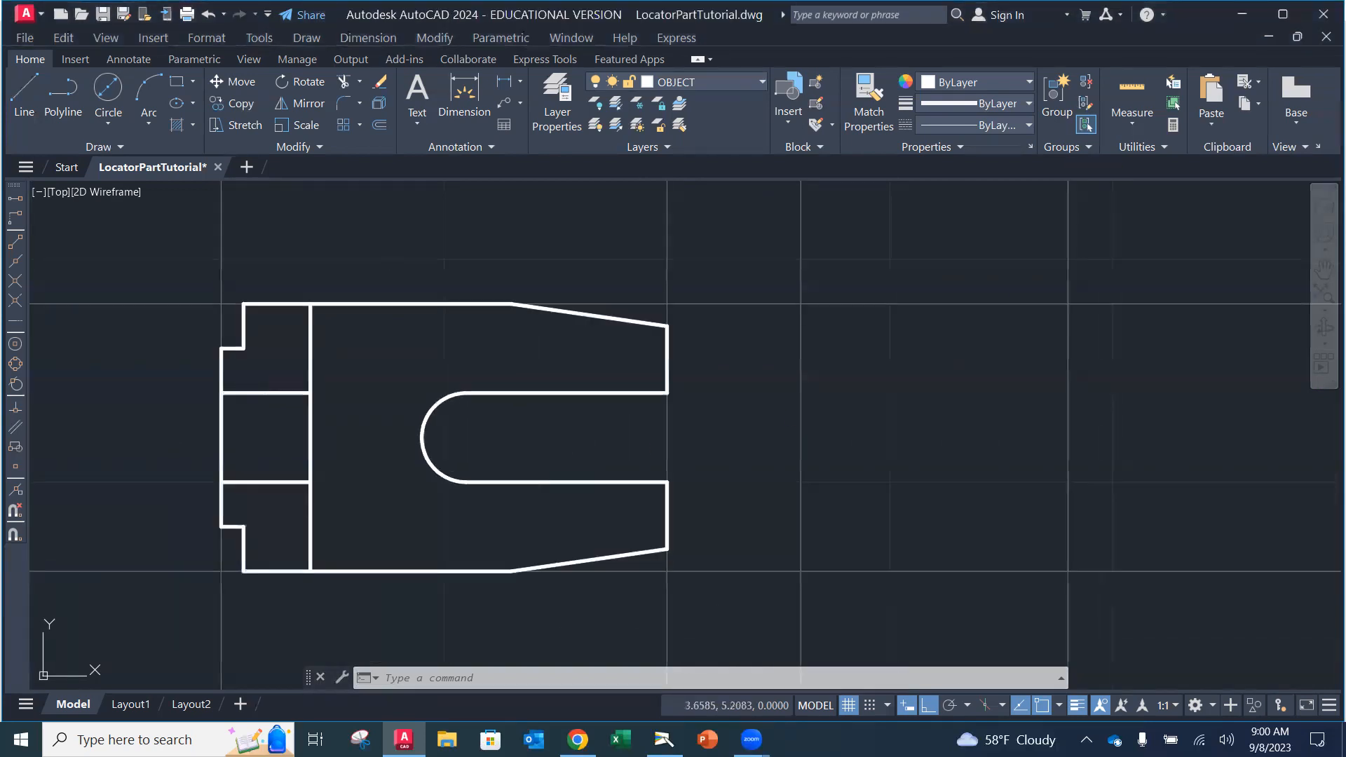
scroll(549, 385, "down", 1)
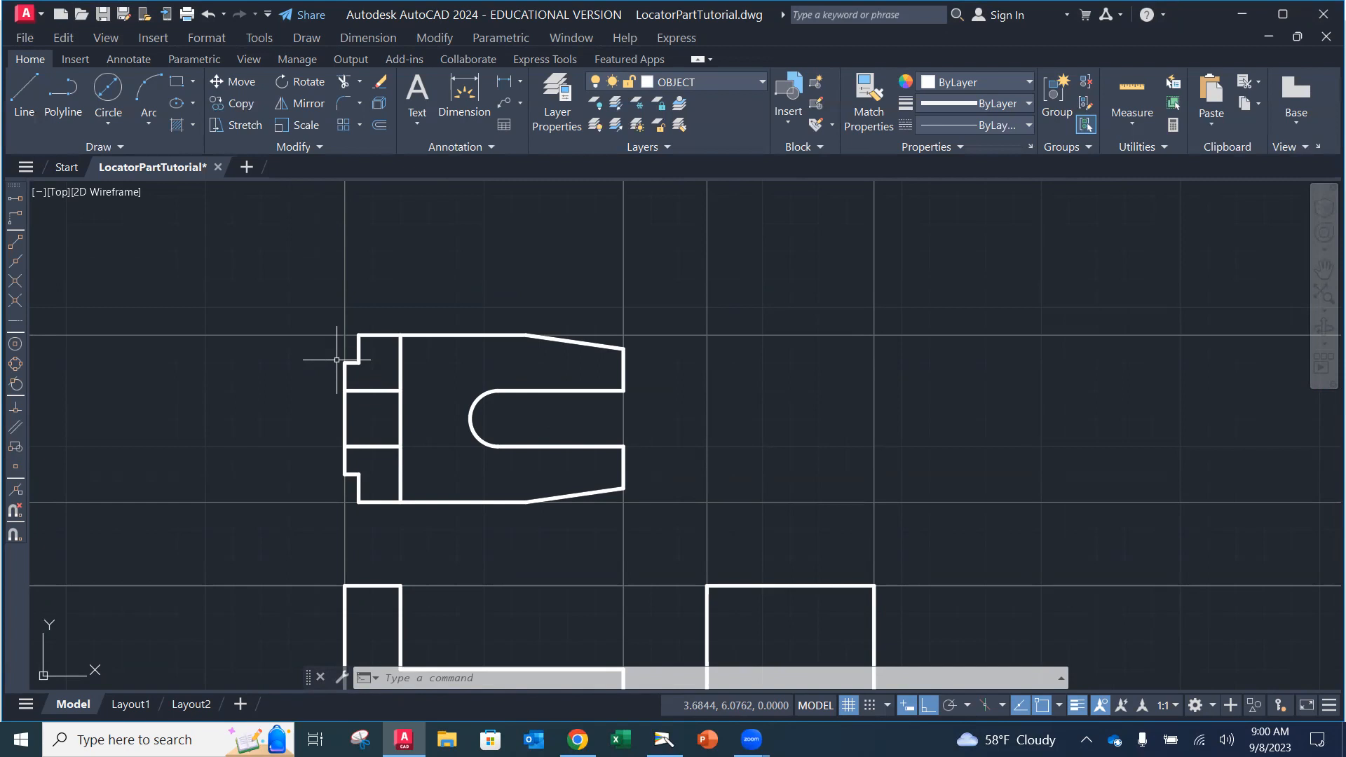
left_click(447, 335)
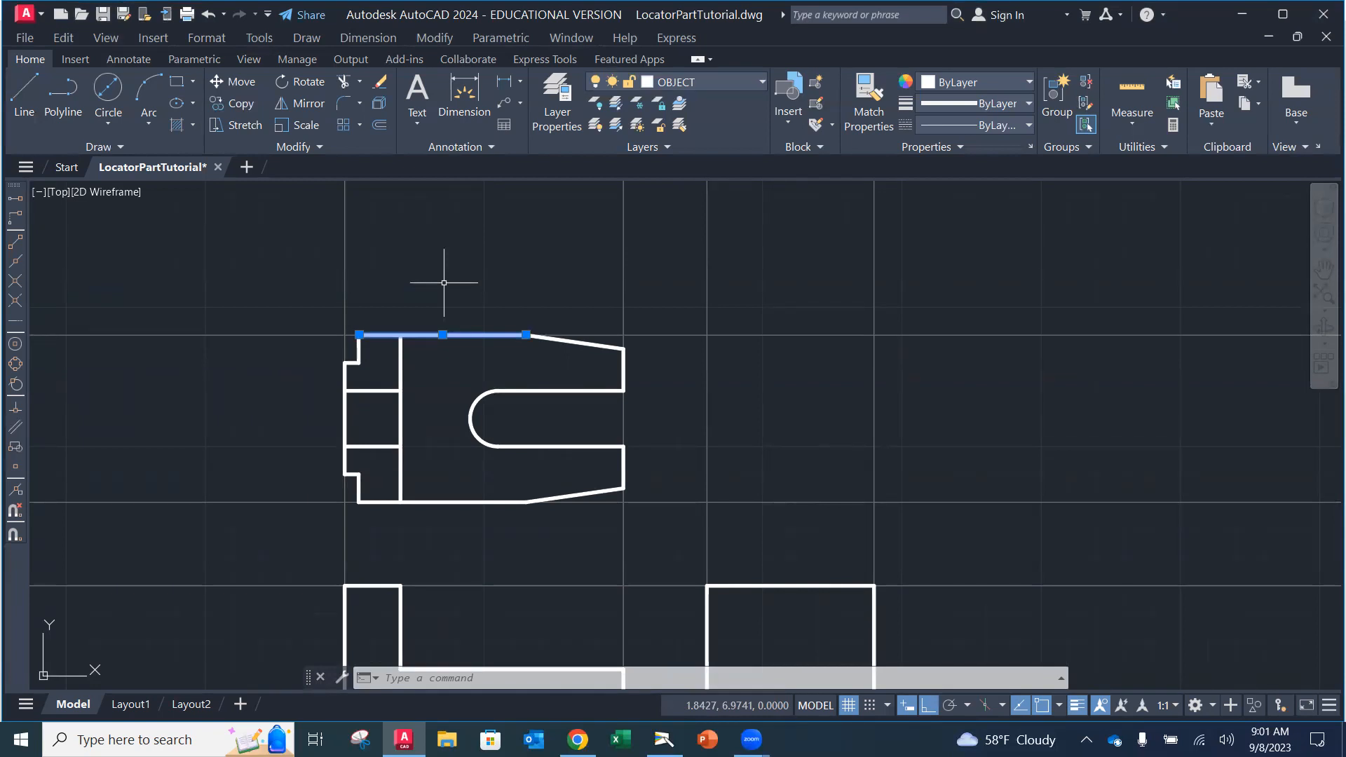
key("Escape")
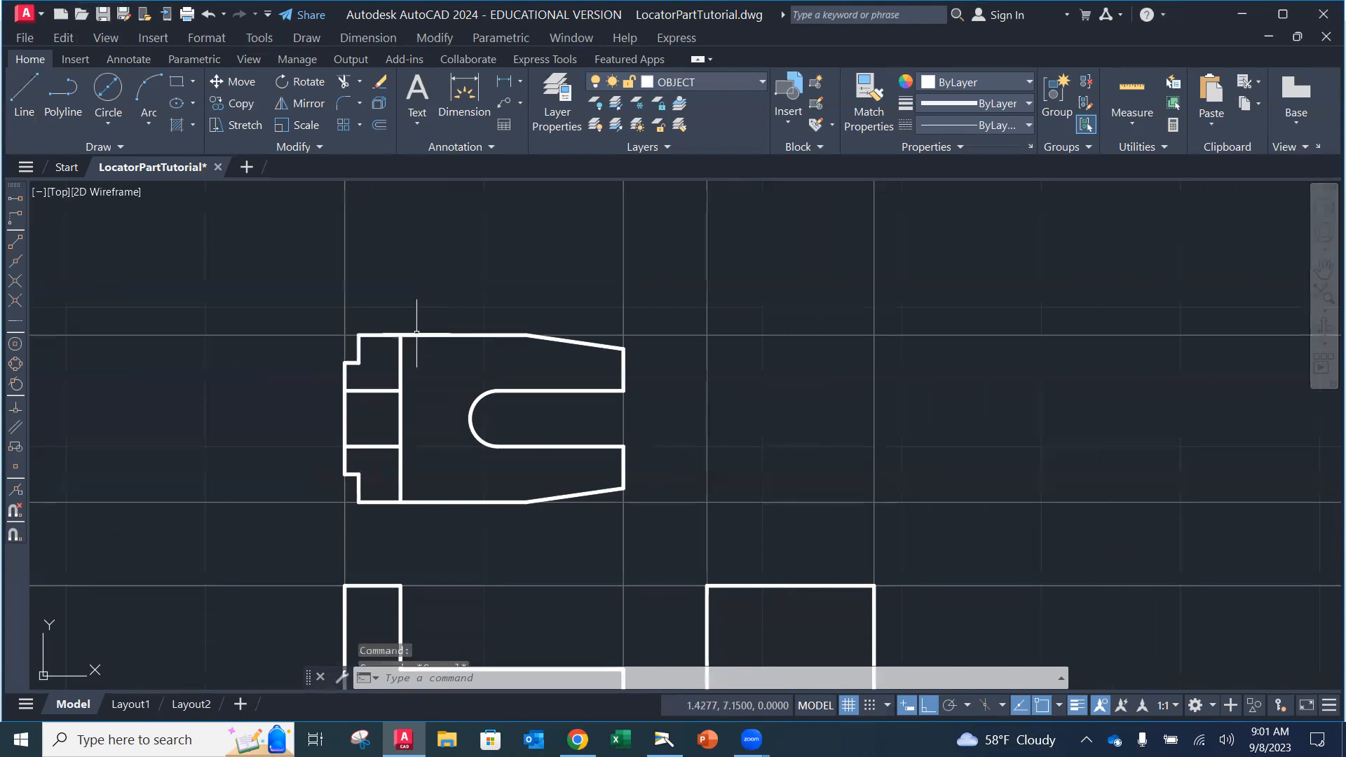
left_click(359, 349)
key("Escape")
left_click(352, 362)
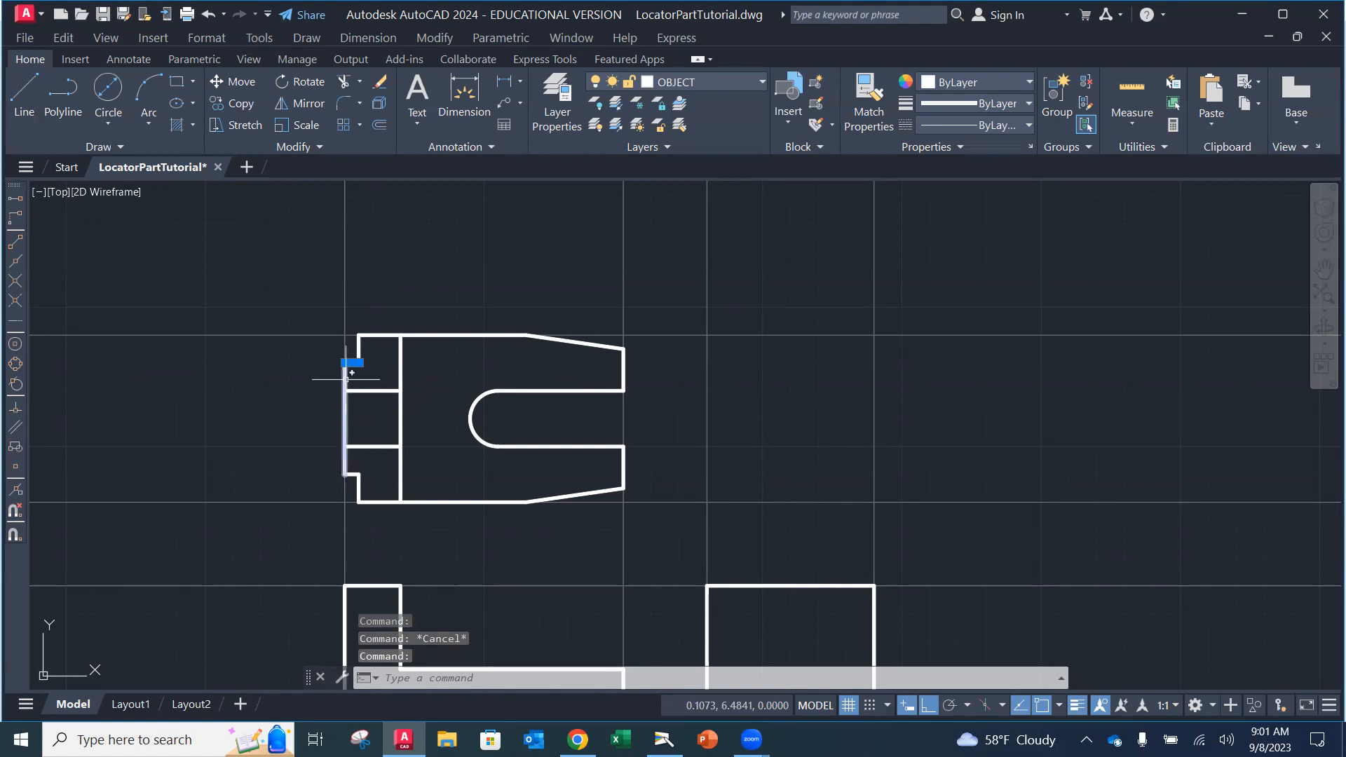
left_click(344, 381)
left_click(352, 474)
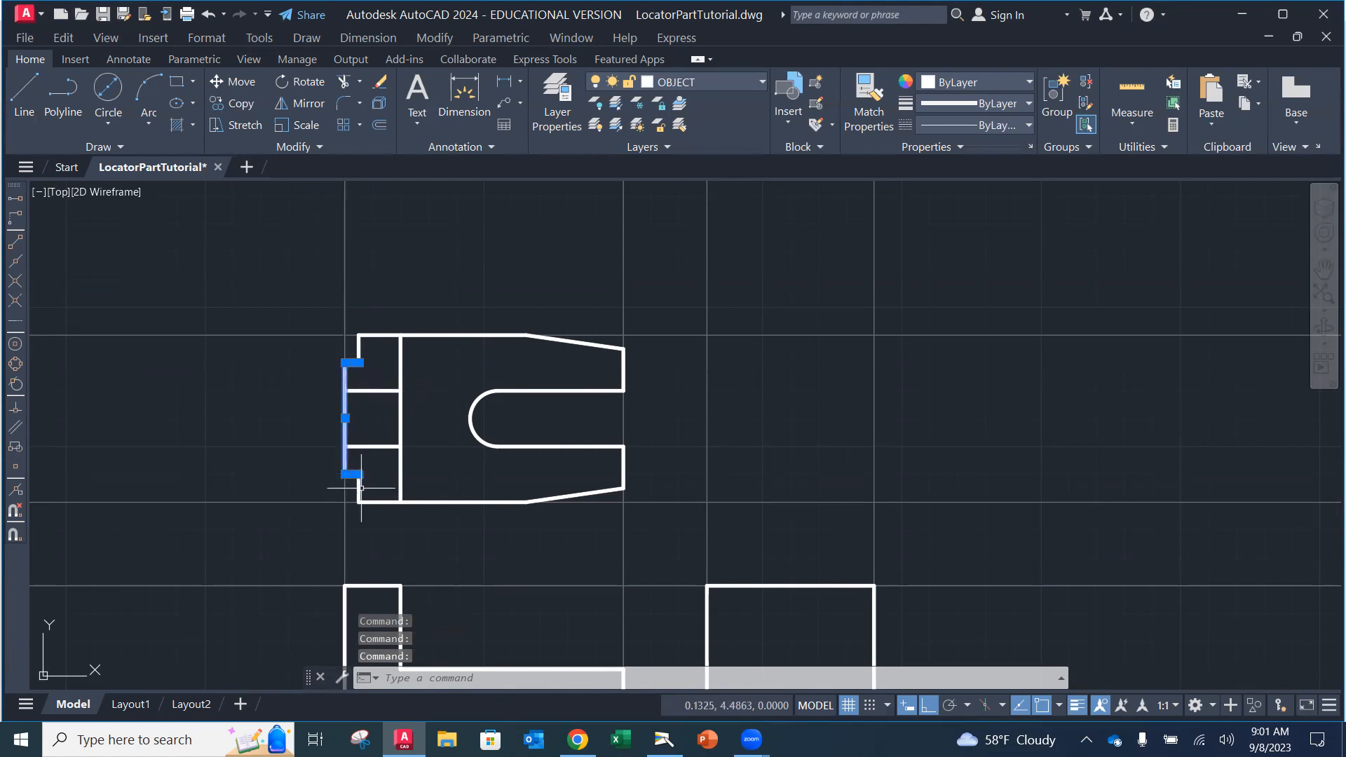
key("Escape")
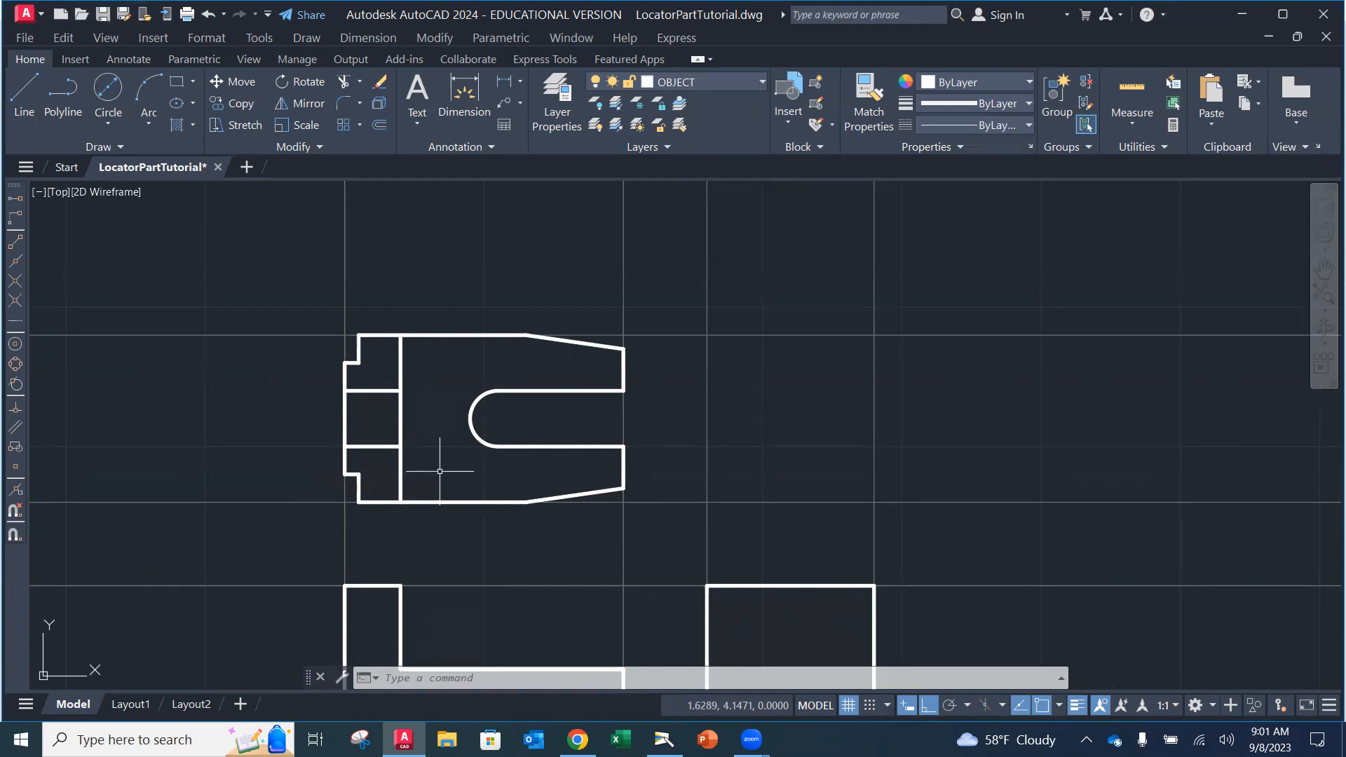
mouse_move(689, 517)
middle_mouse_down()
mouse_move(695, 451)
mouse_move(651, 399)
middle_mouse_up()
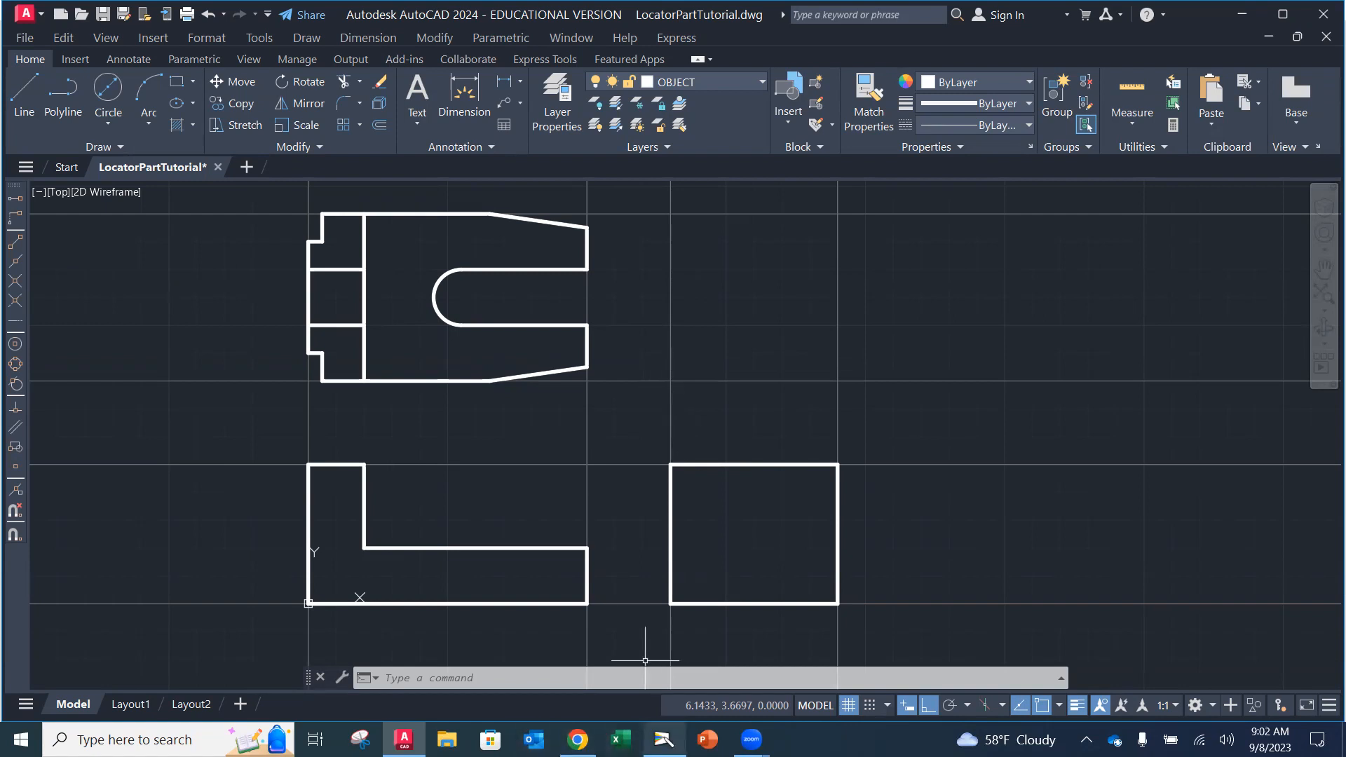
Step: Switch to the Camera app to show the textbook page on projection lines
left_click(664, 739)
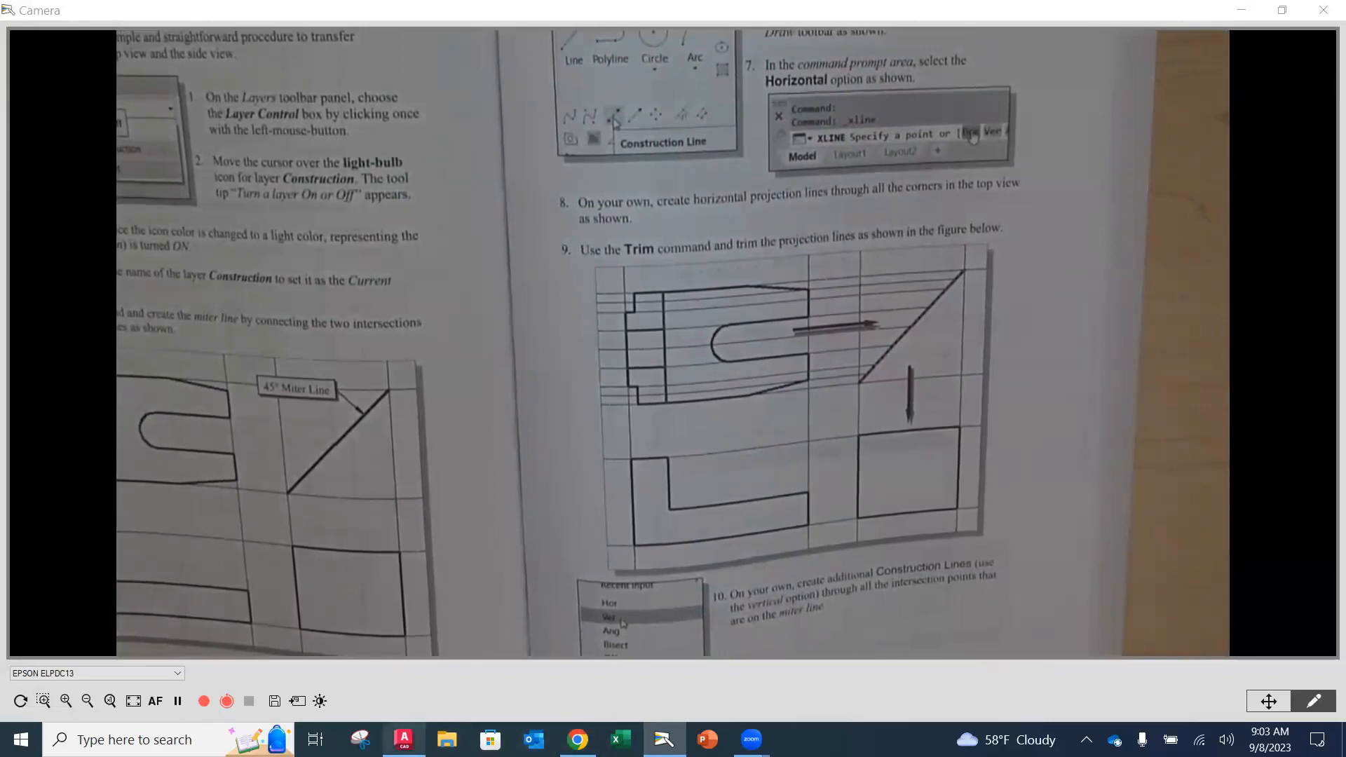
Step: Return to the LocatorPartTutorial drawing in AutoCAD from the taskbar
left_click(403, 739)
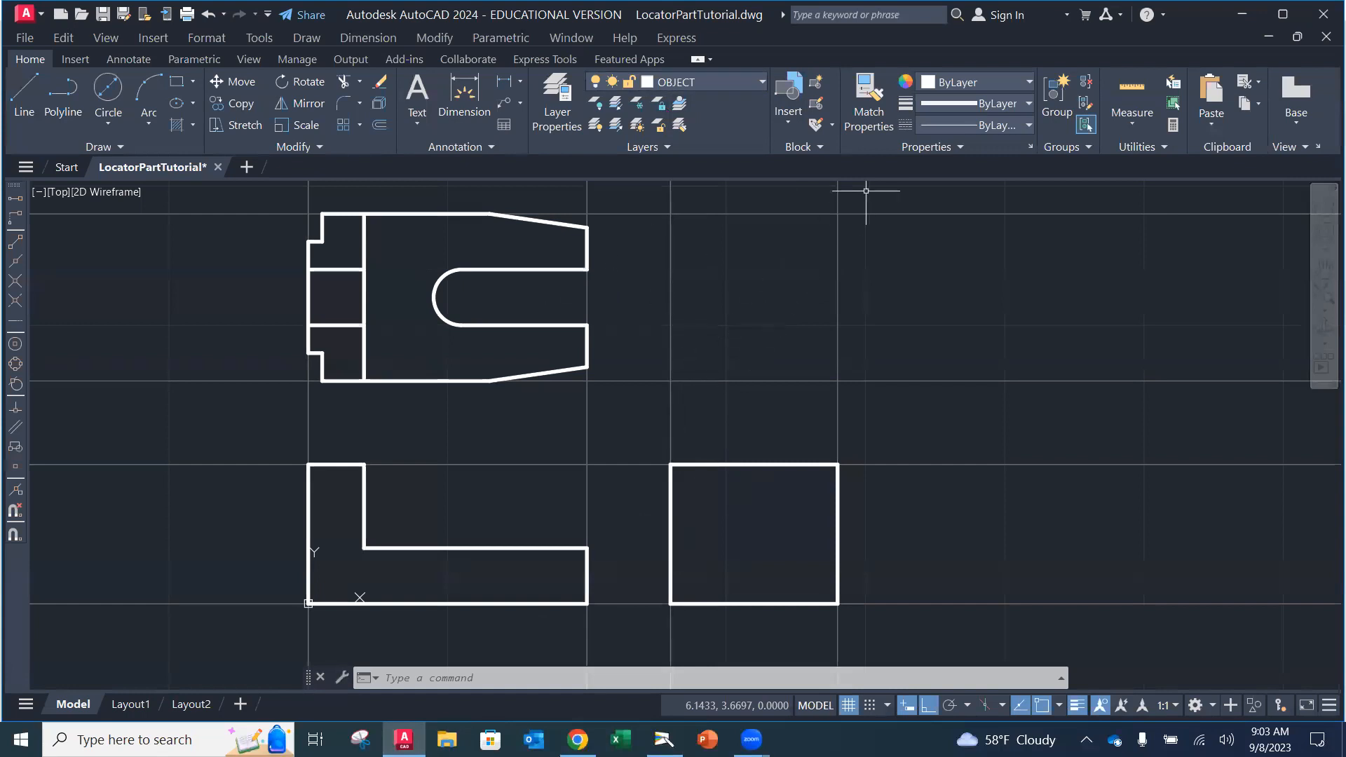
Step: Draw the 45° miter line from 6.5,4.0 to the upper-right intersection with Ortho off
left_click(27, 98)
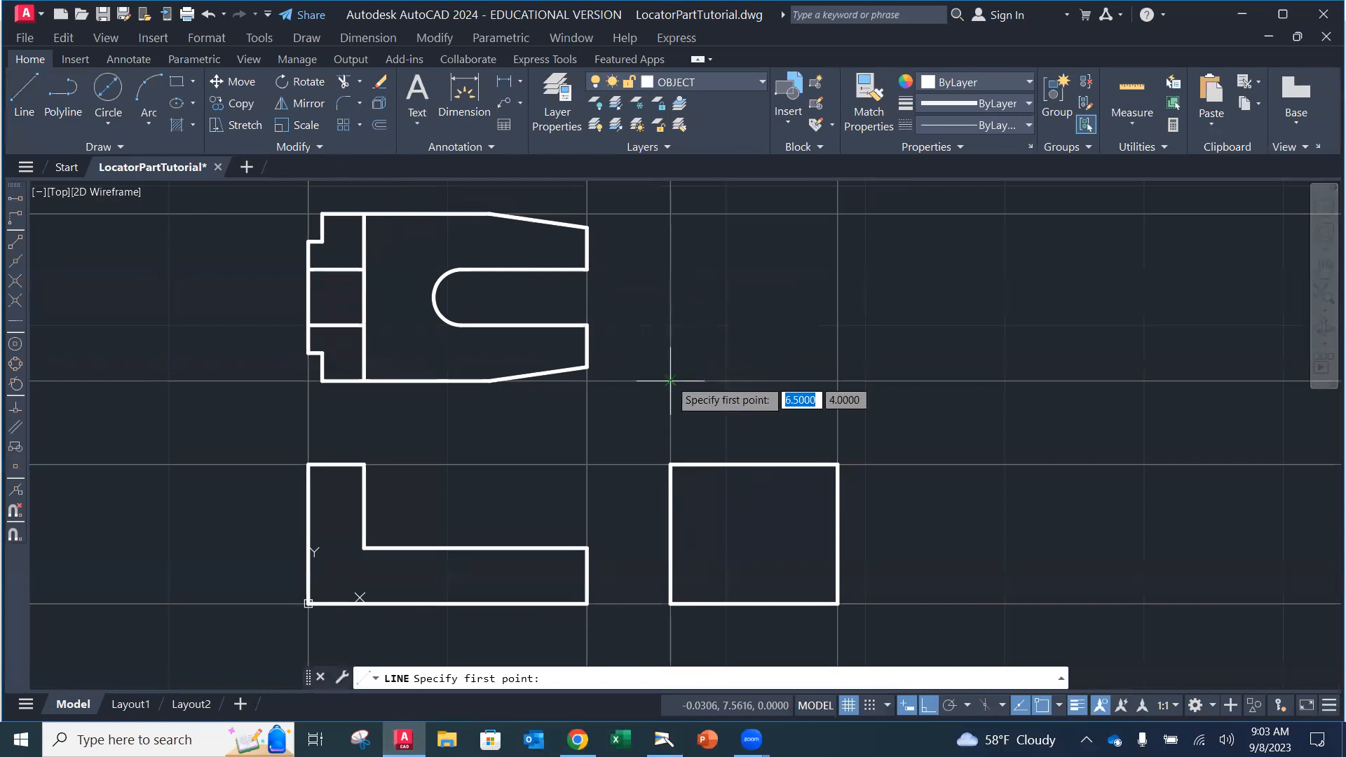
left_click(670, 380)
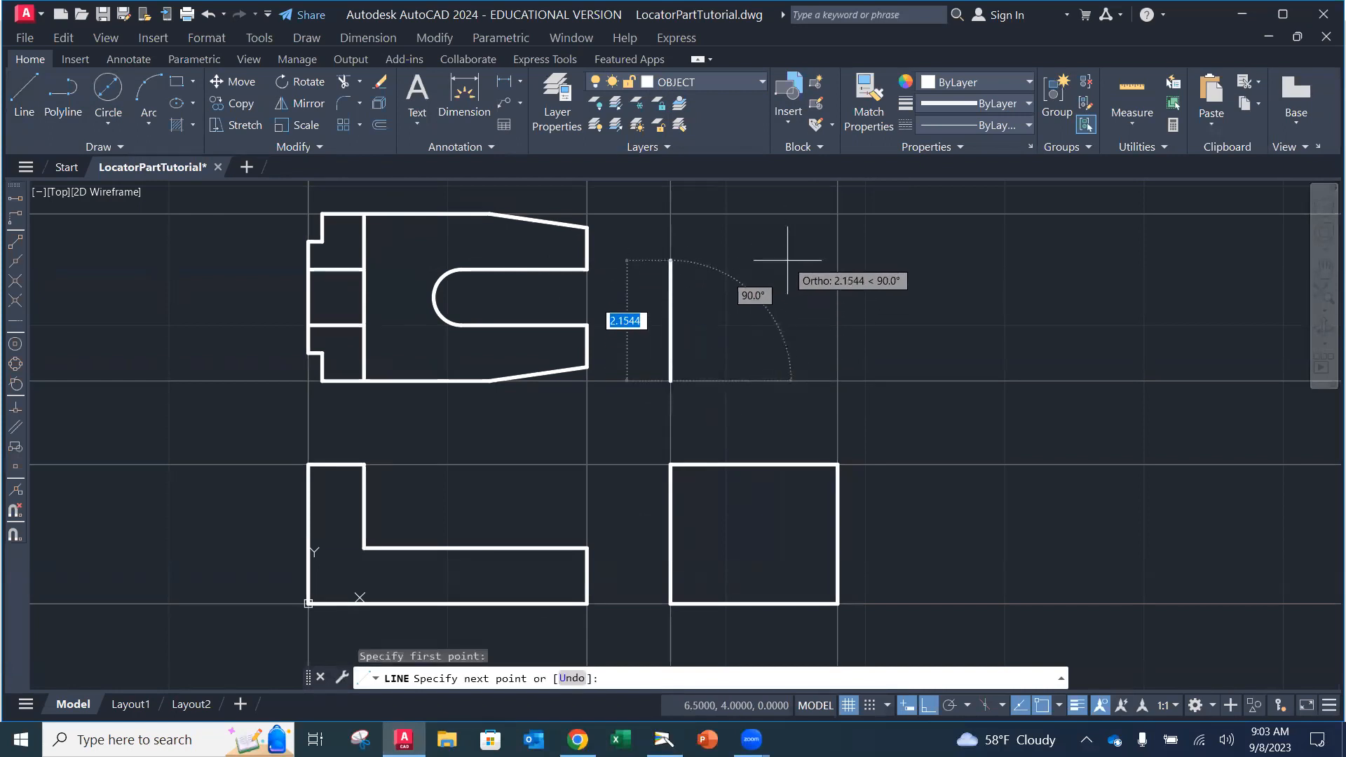
left_click(930, 707)
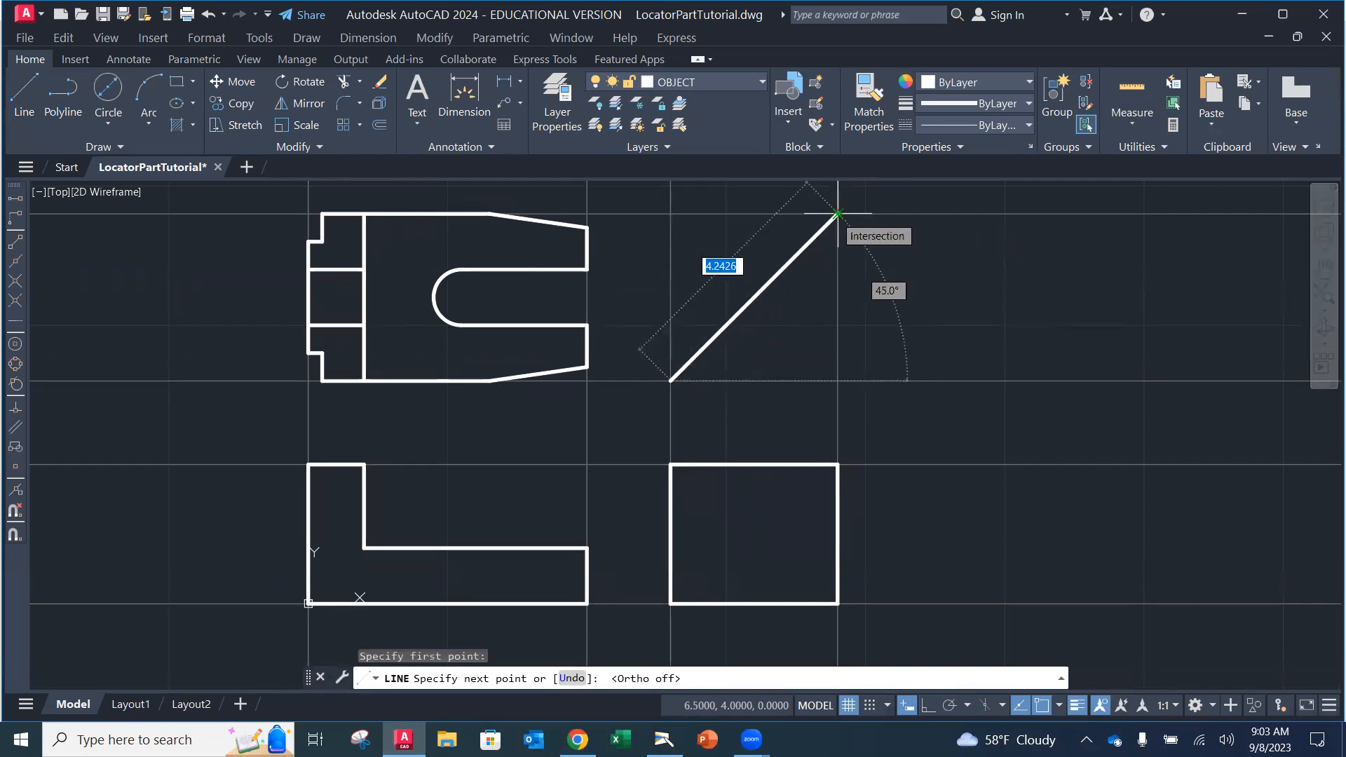
left_click(838, 214)
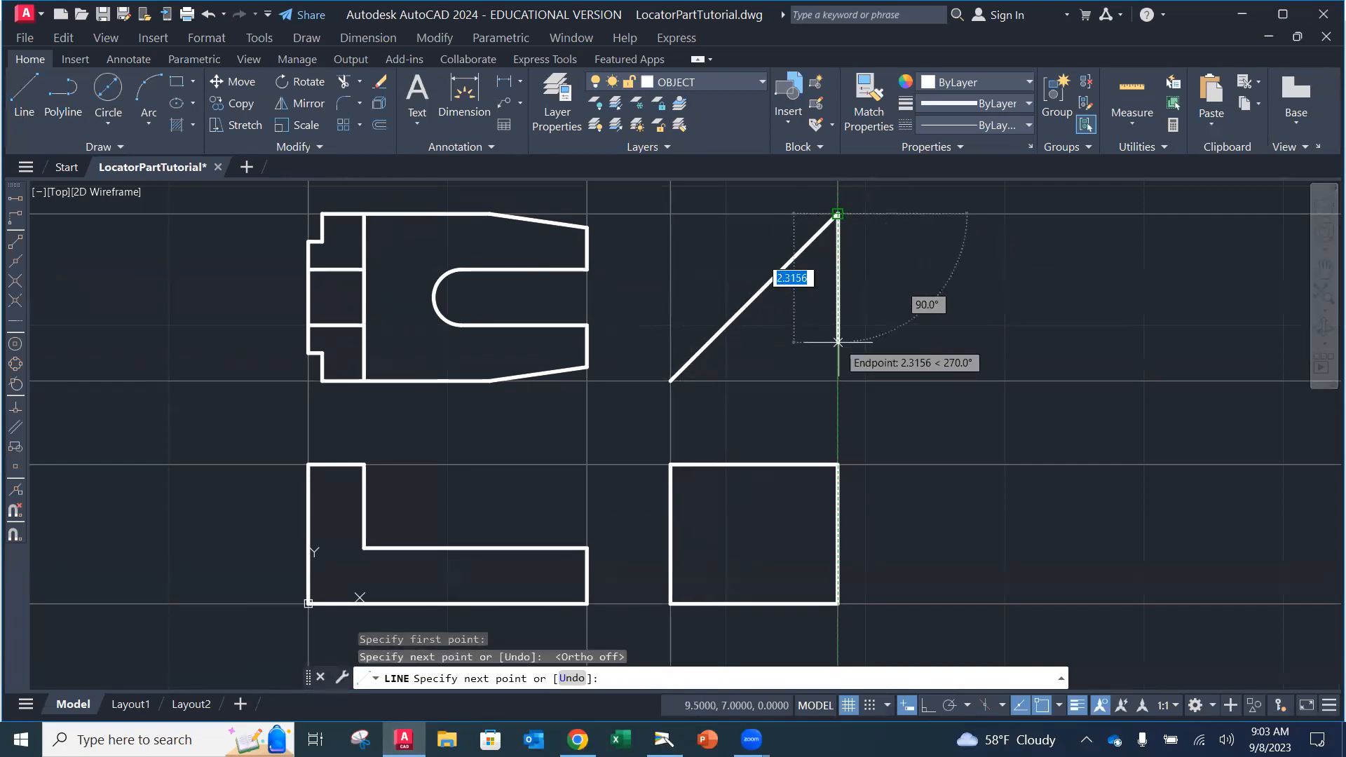
key("Escape")
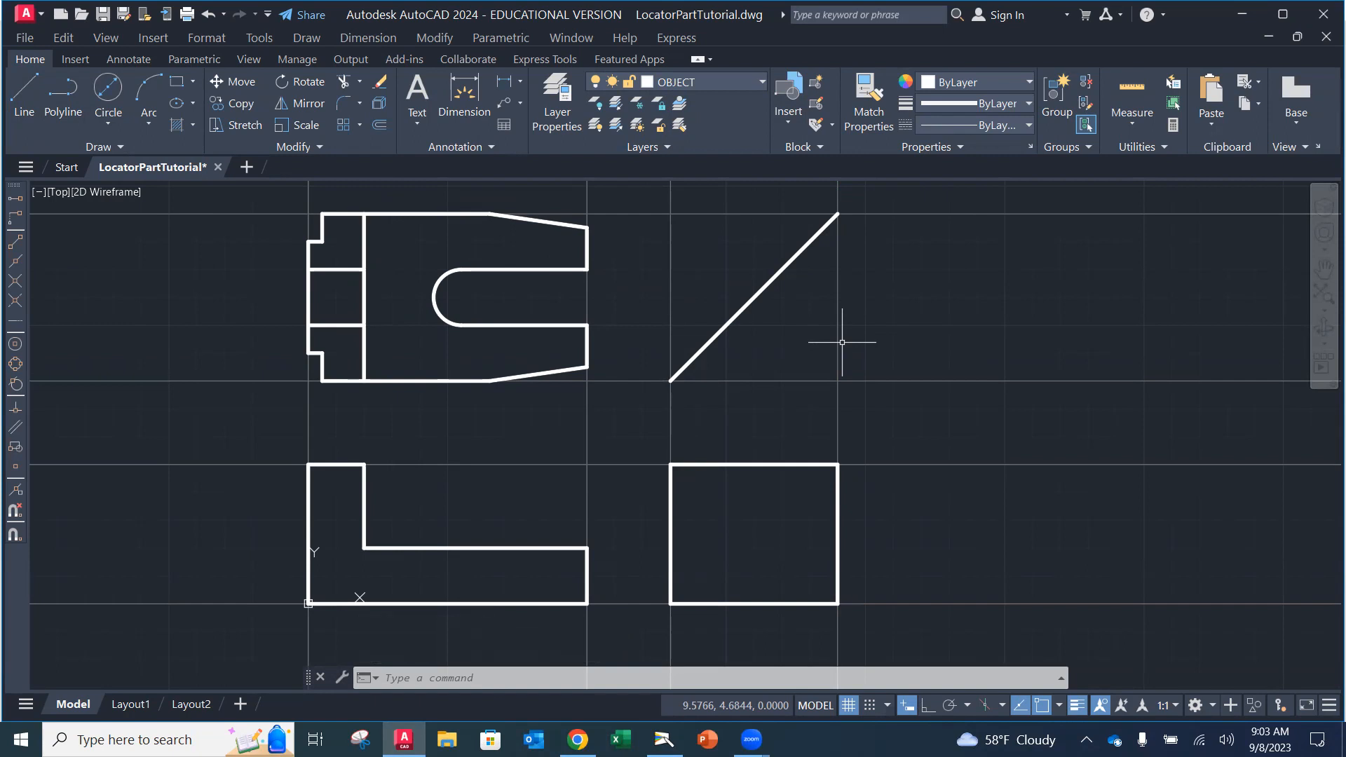
Step: Switch the current layer from OBJECT to CONSTRUCTION in the Layer Control dropdown
left_click(724, 86)
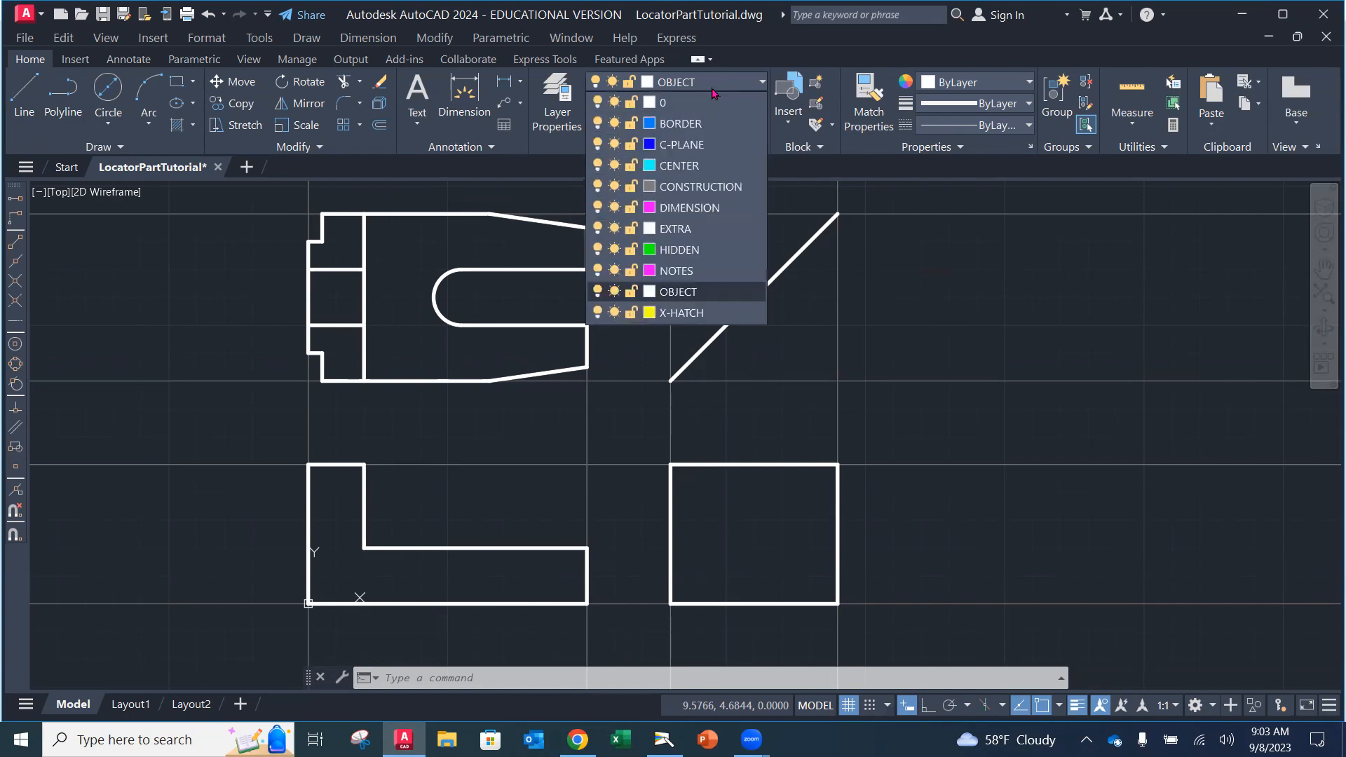
left_click(698, 186)
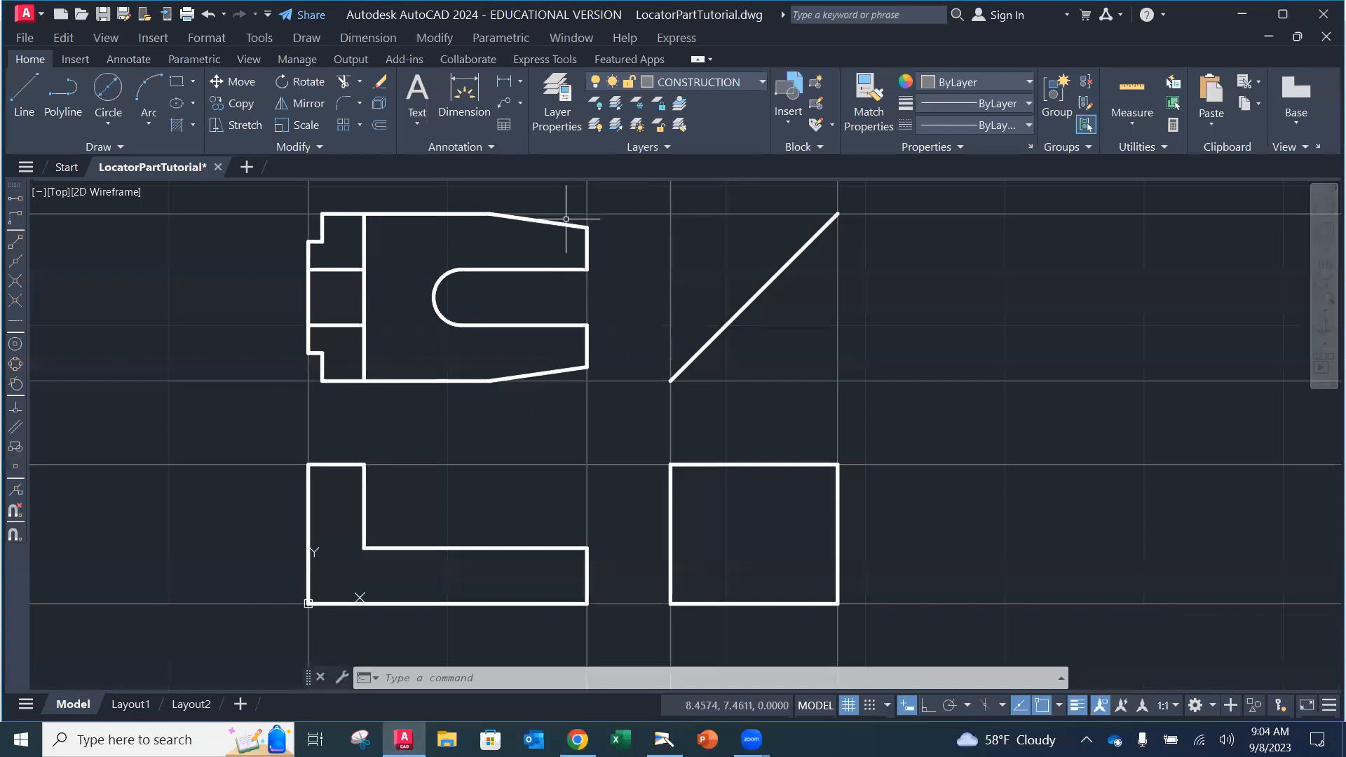
Step: Draw a horizontal construction line through the slot's upper corner in the top view
left_click(90, 145)
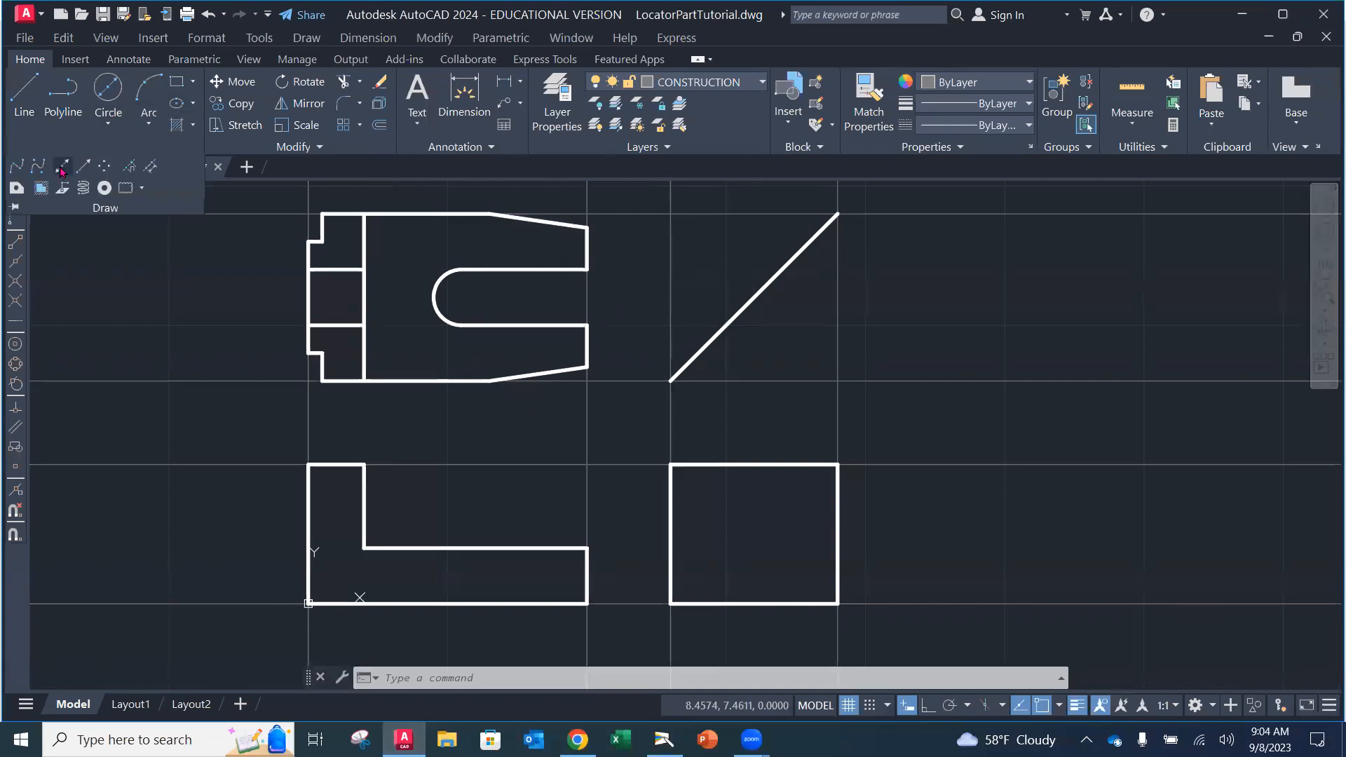
left_click(62, 167)
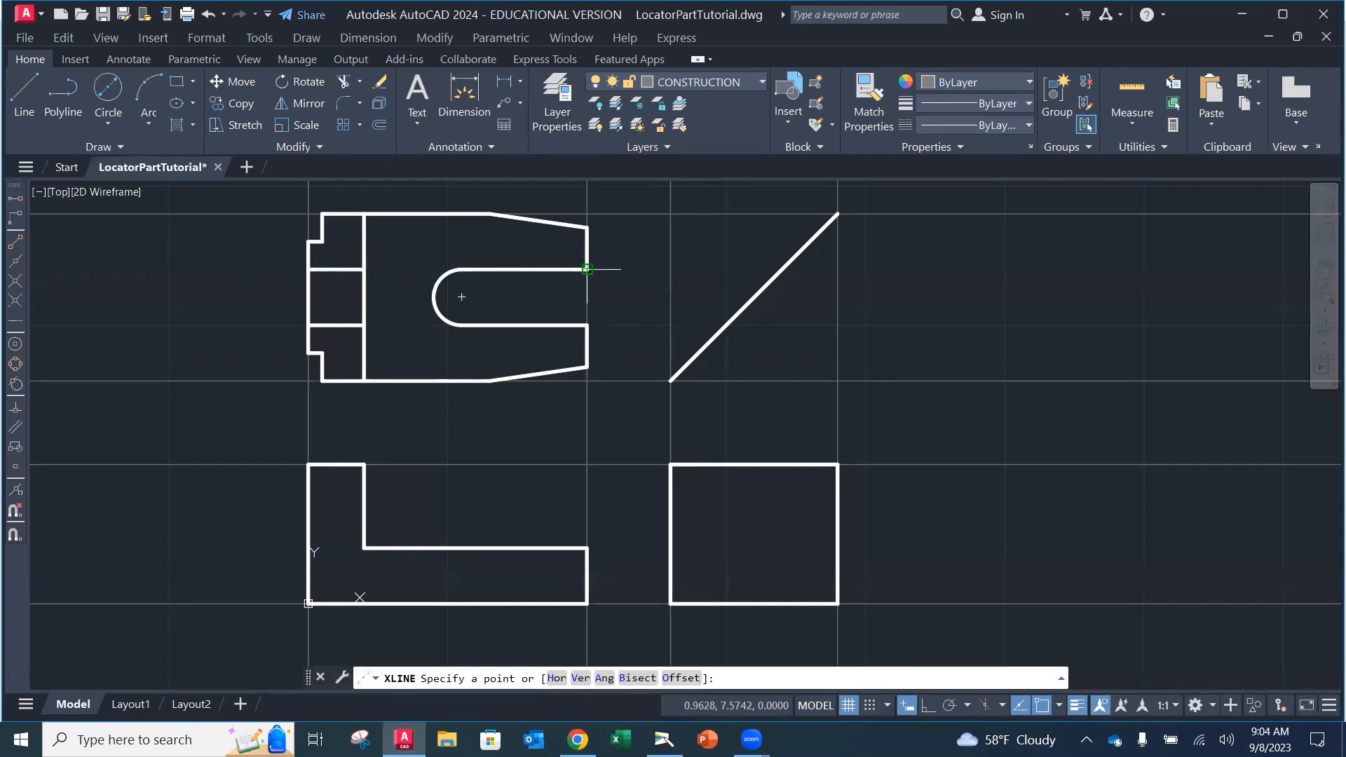
left_click(588, 228)
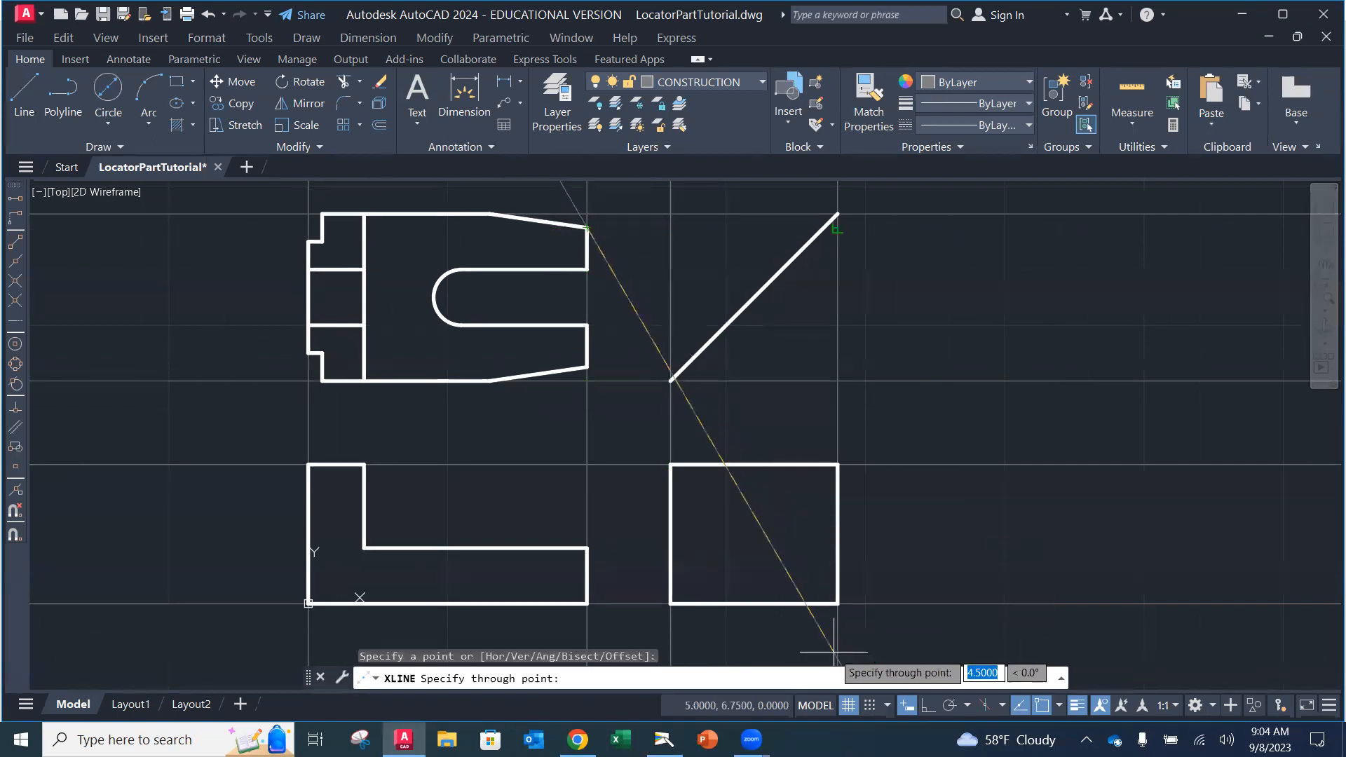
left_click(928, 705)
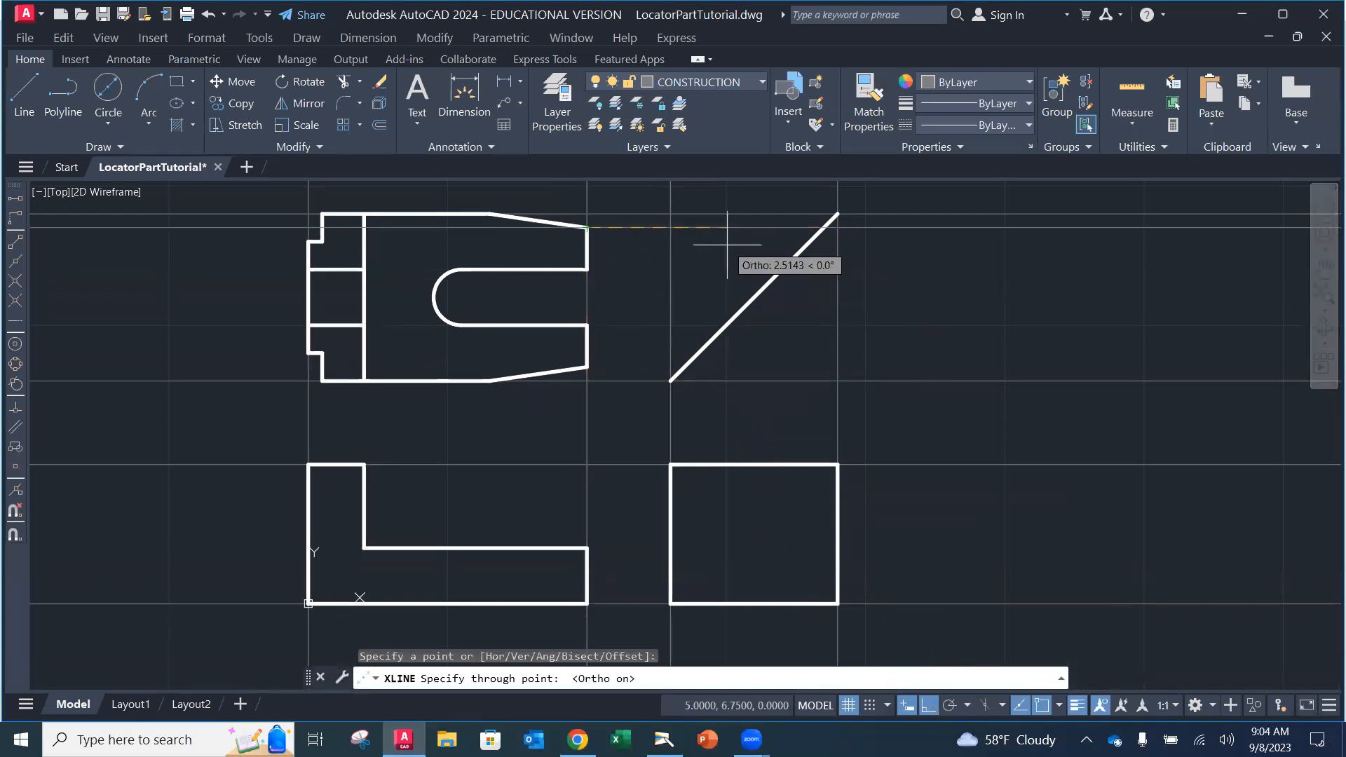
key("Escape")
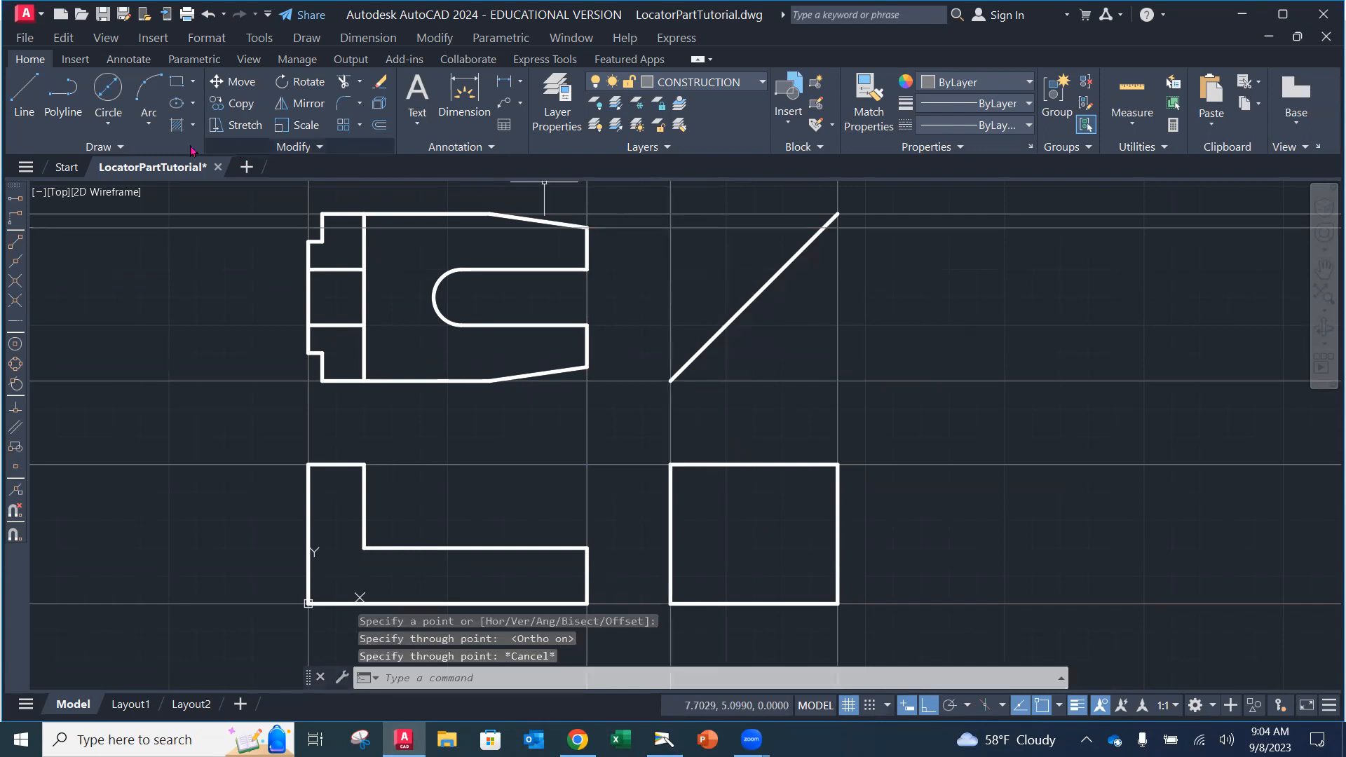
key("Return")
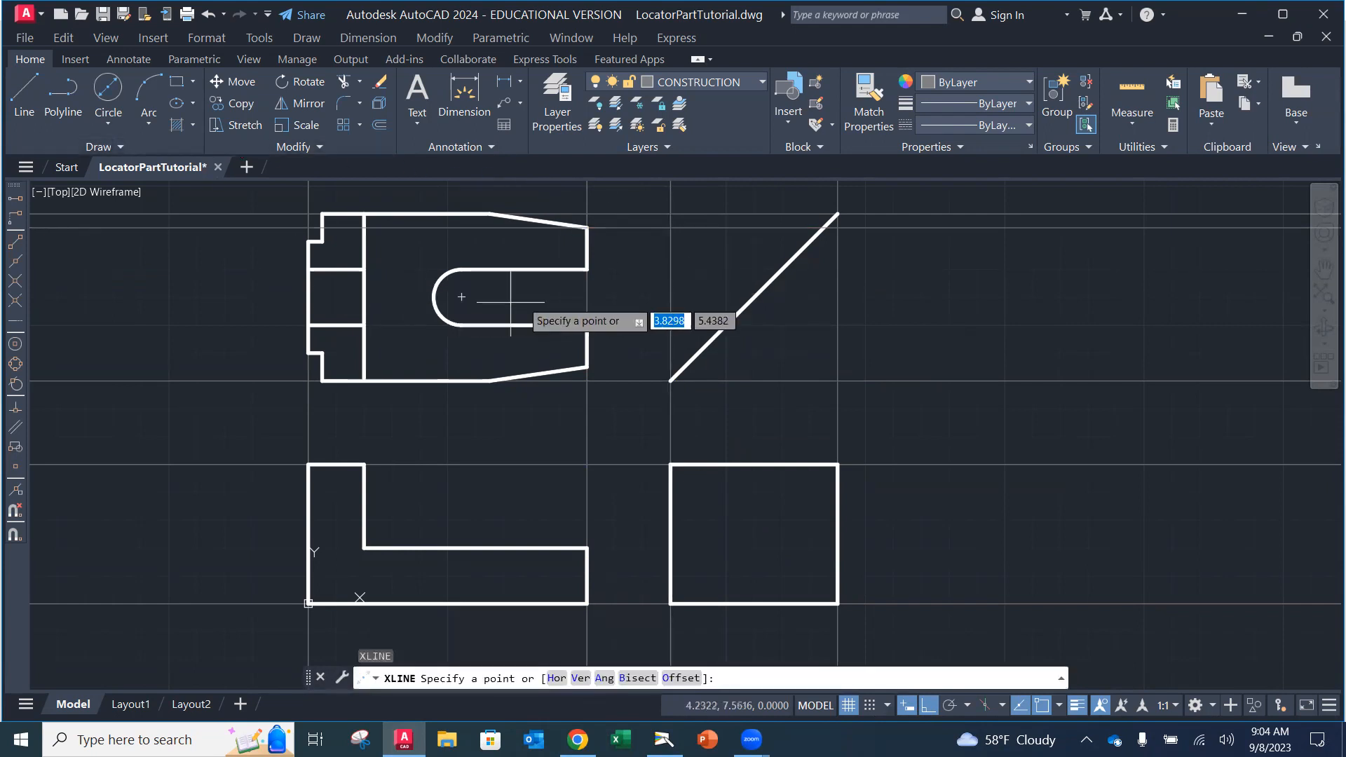
left_click(588, 269)
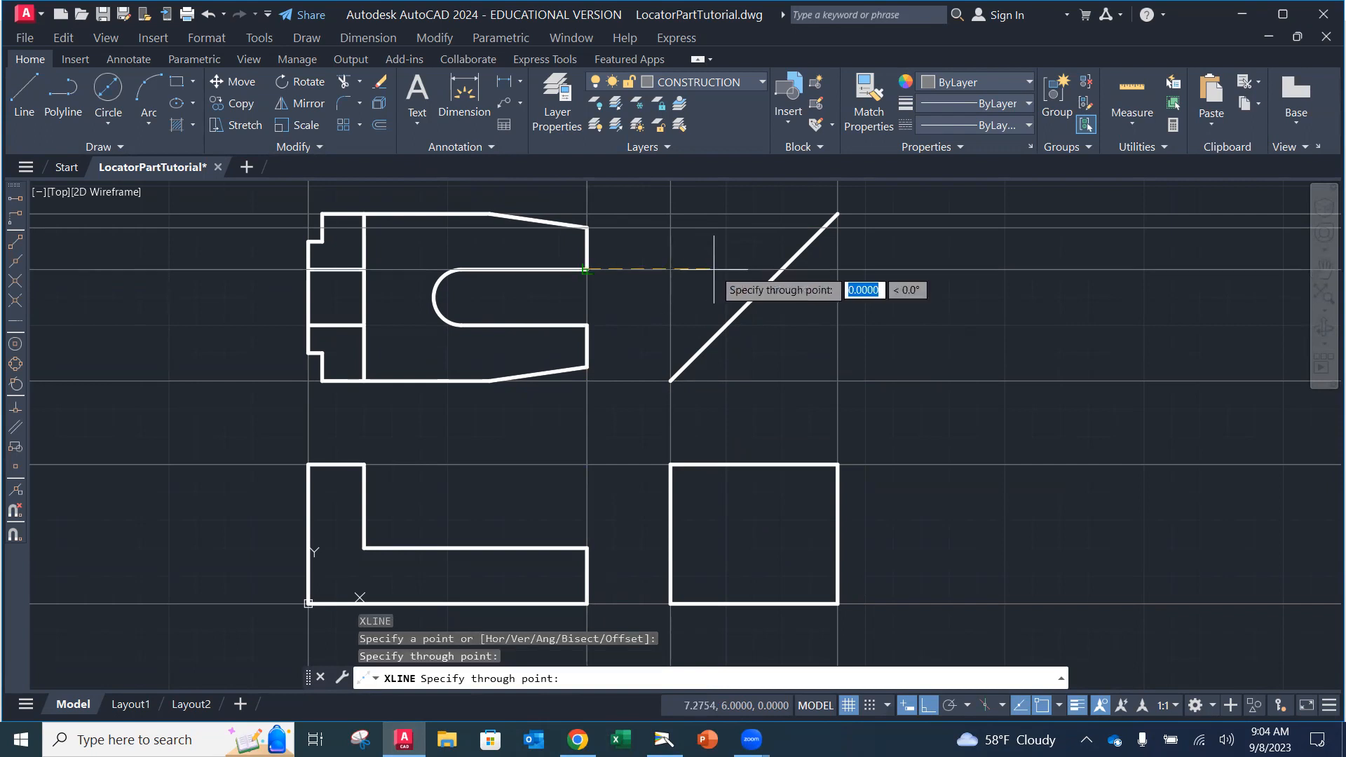
key("Return")
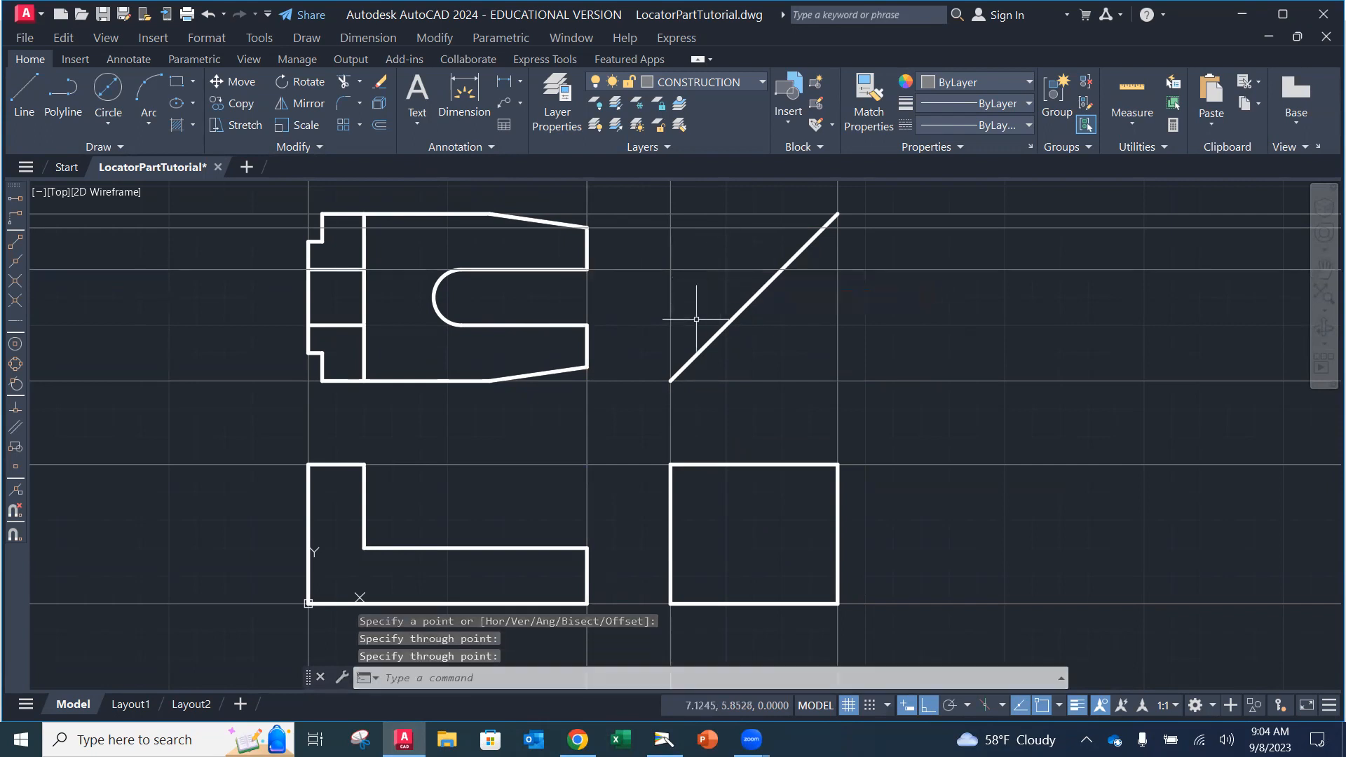
Step: Add horizontal construction lines through the slot's lower corner and the top view's lower-right corner
key("Return")
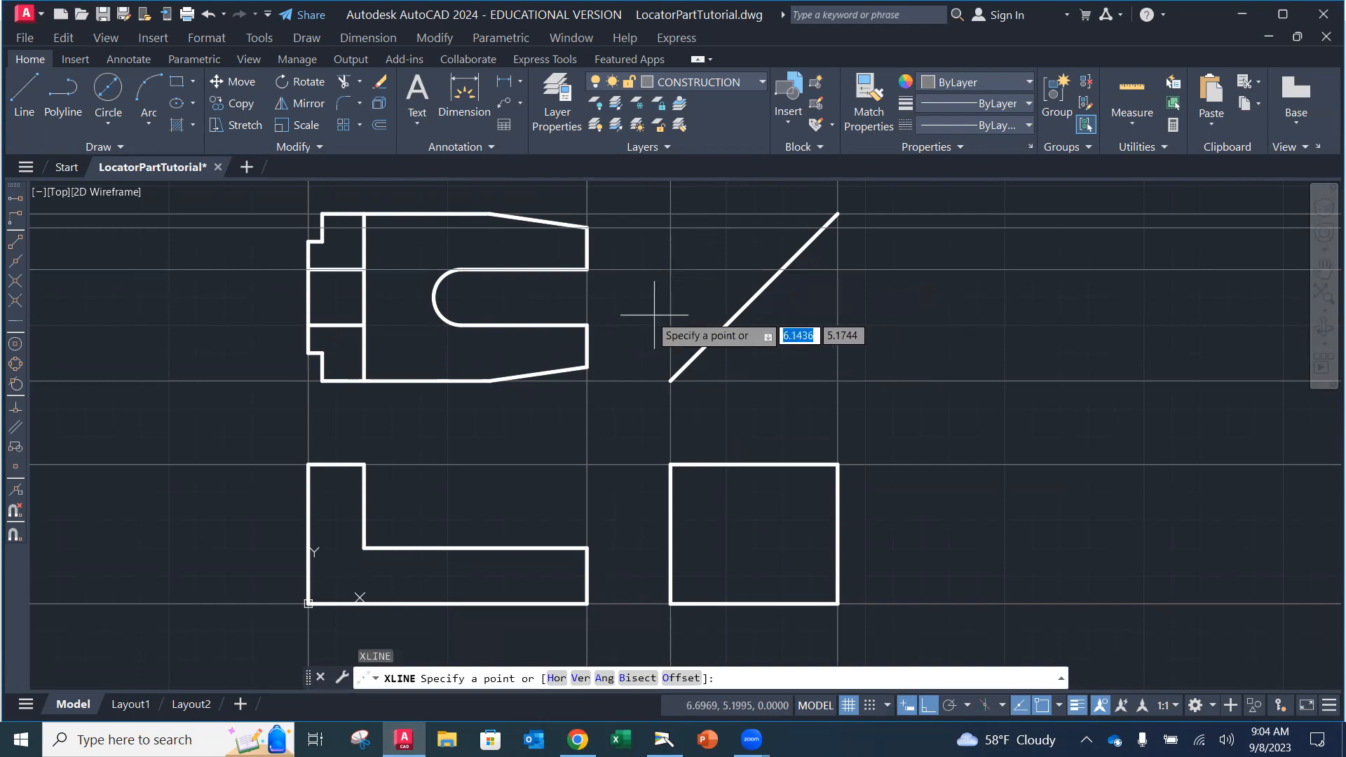
left_click(588, 325)
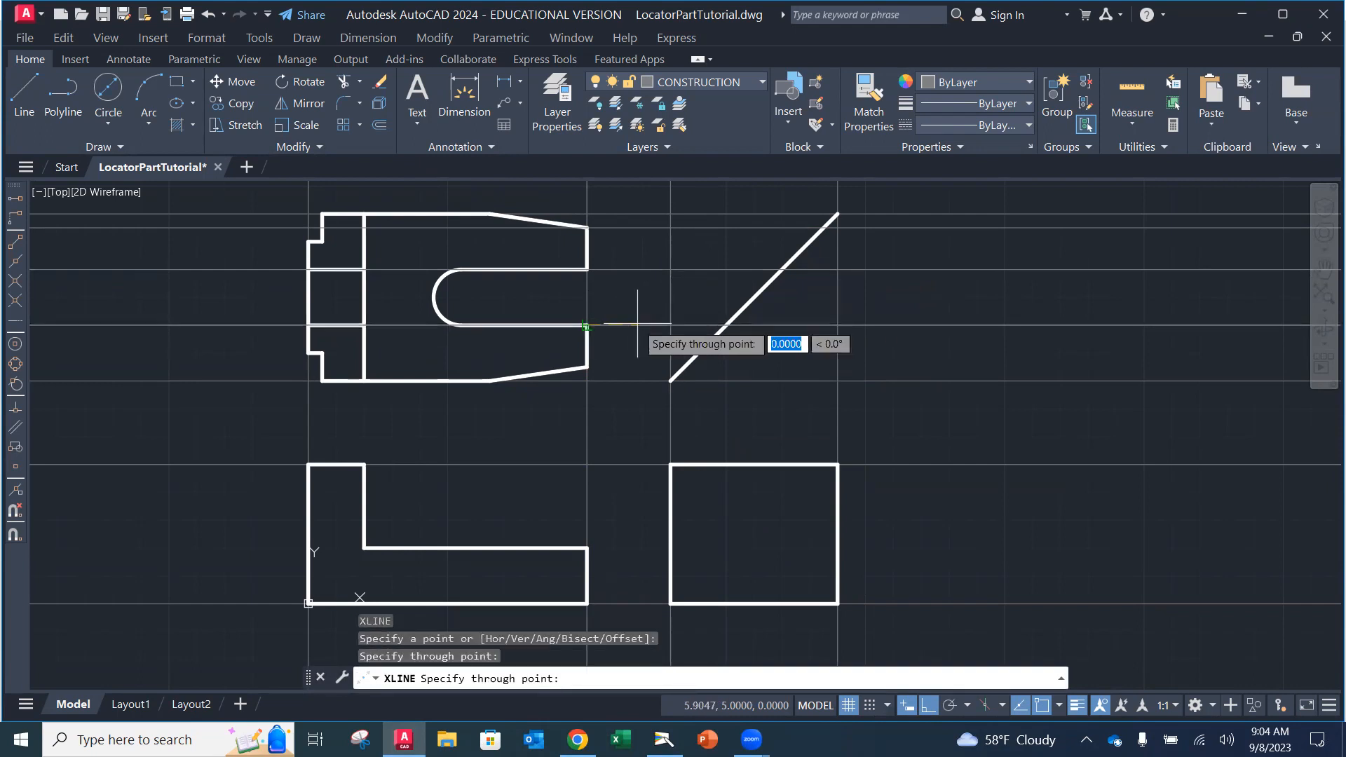
key("Return")
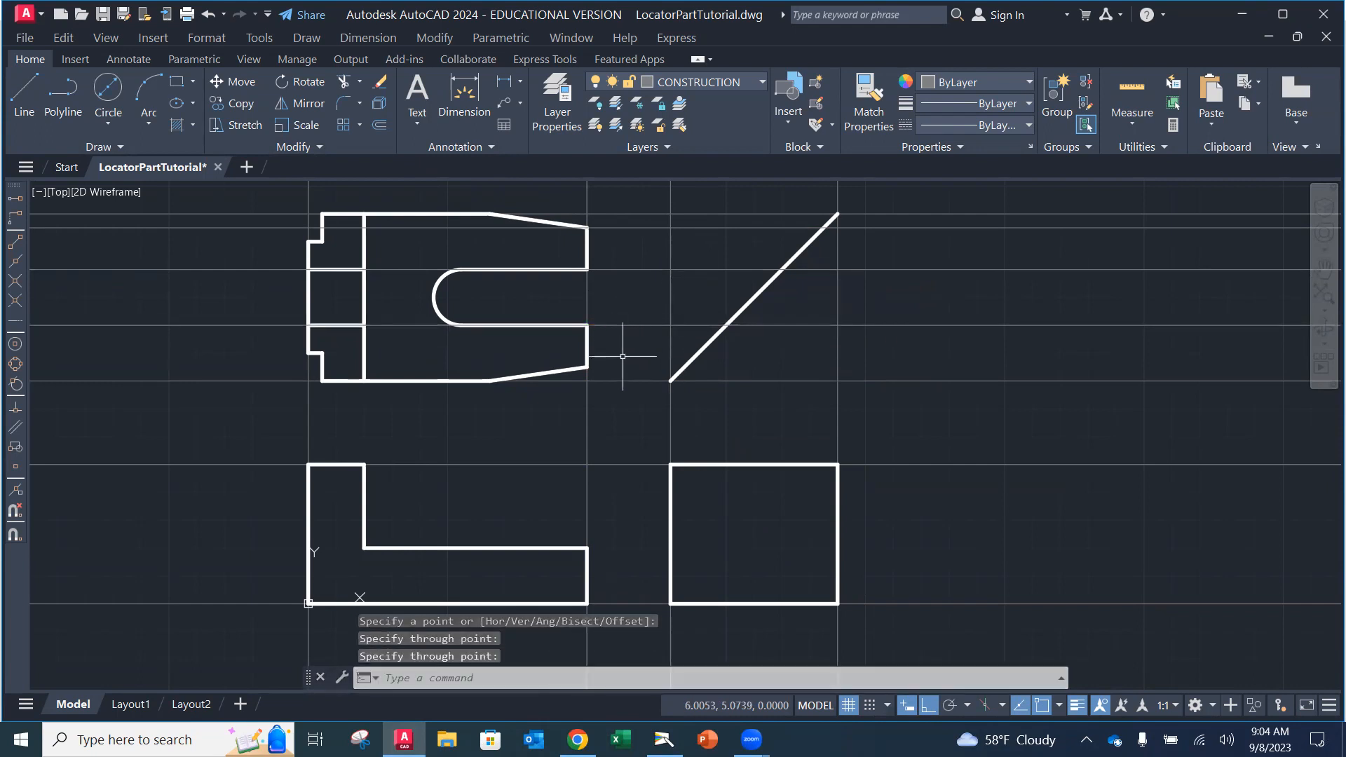
key("Return")
left_click(587, 366)
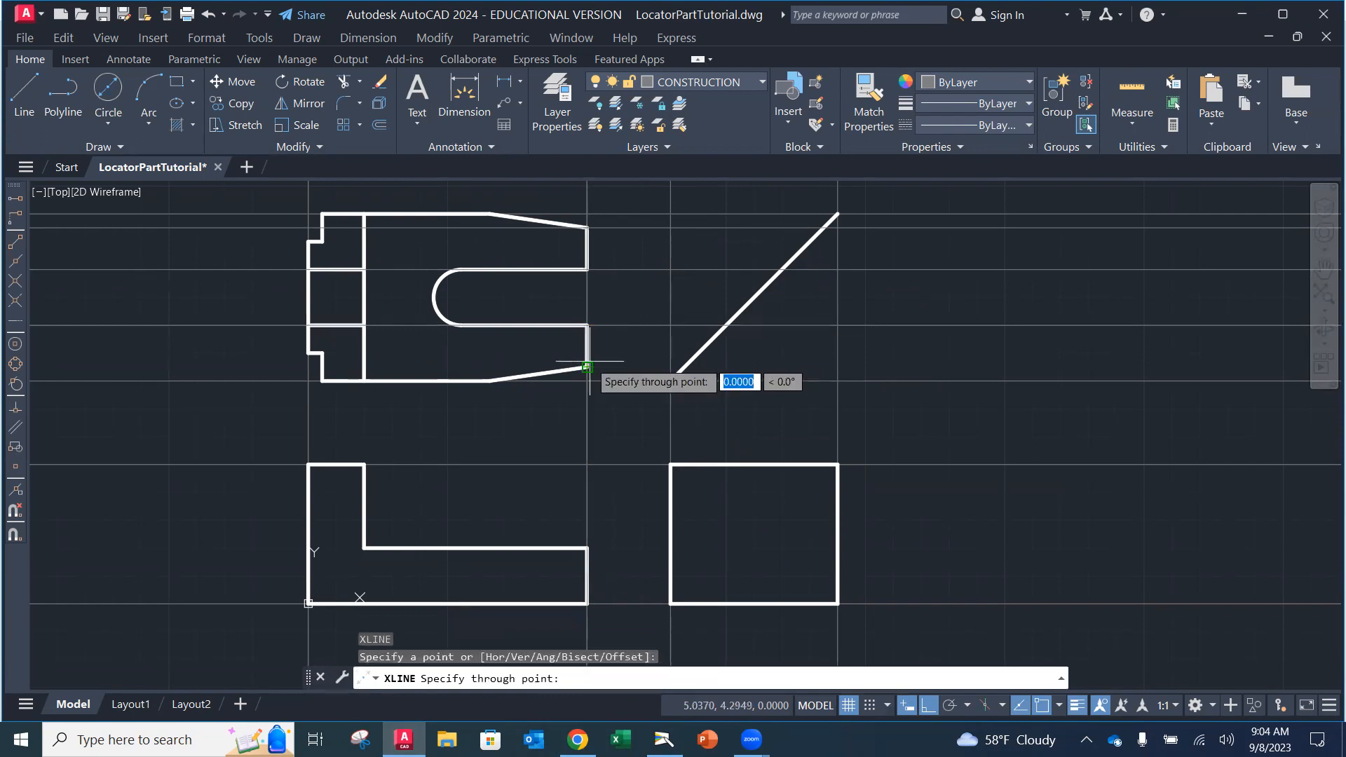
left_click(641, 365)
key("Return")
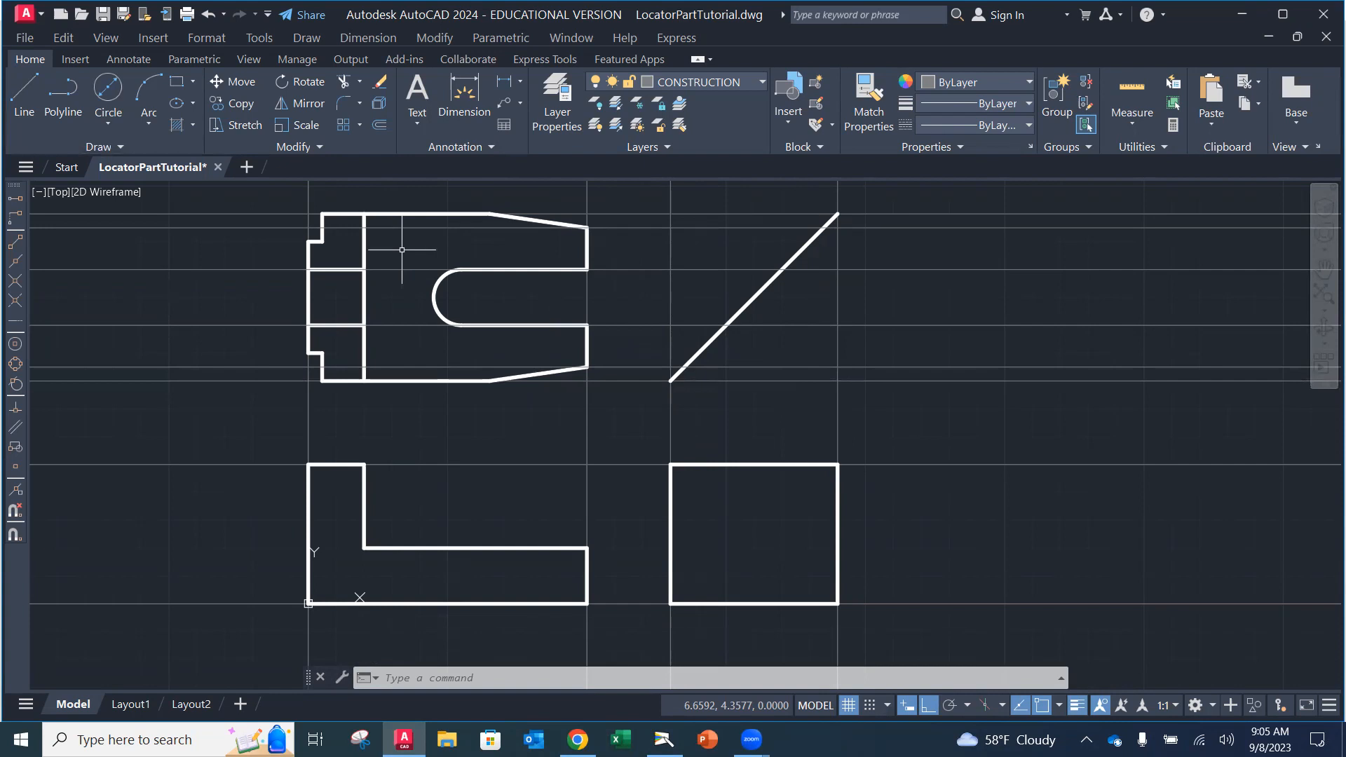
Step: Drop vertical construction lines from the first two miter-line intersections into the side view
key("Return")
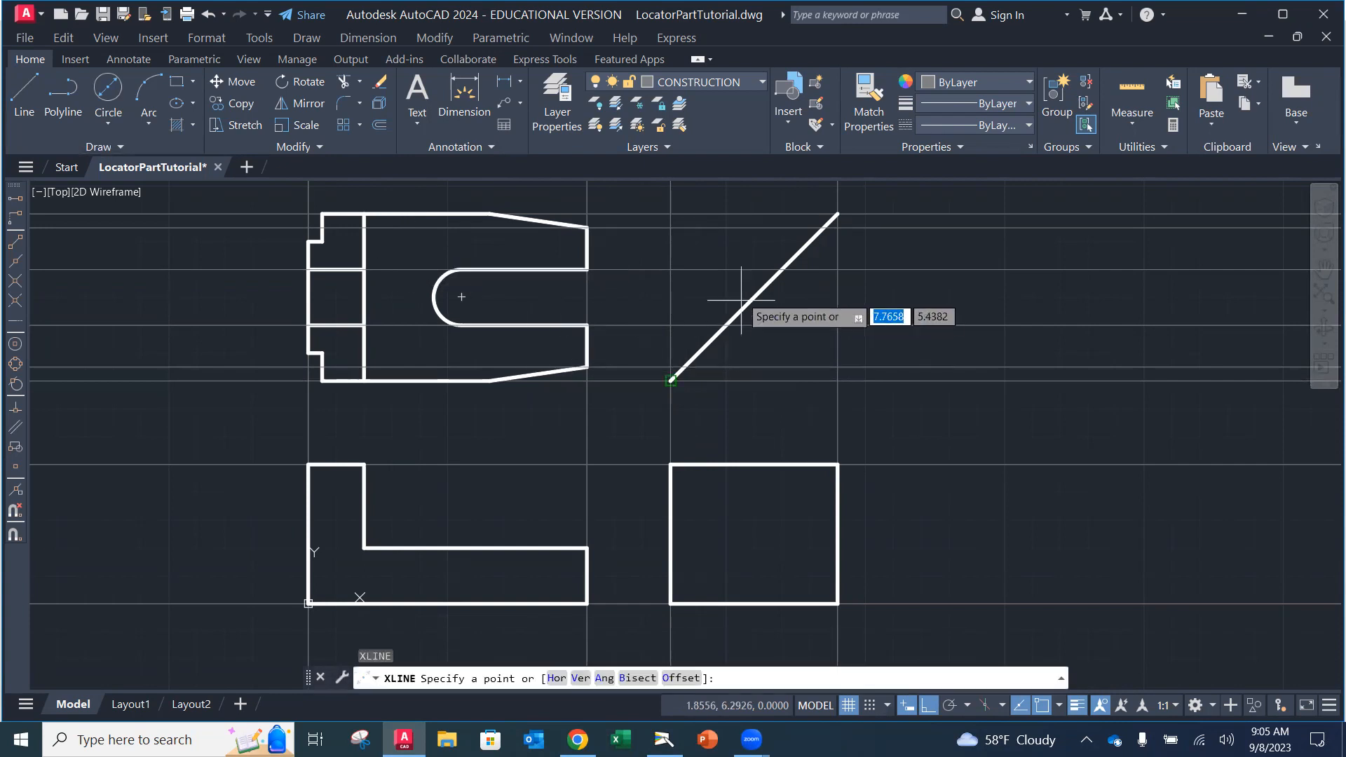
left_click(823, 227)
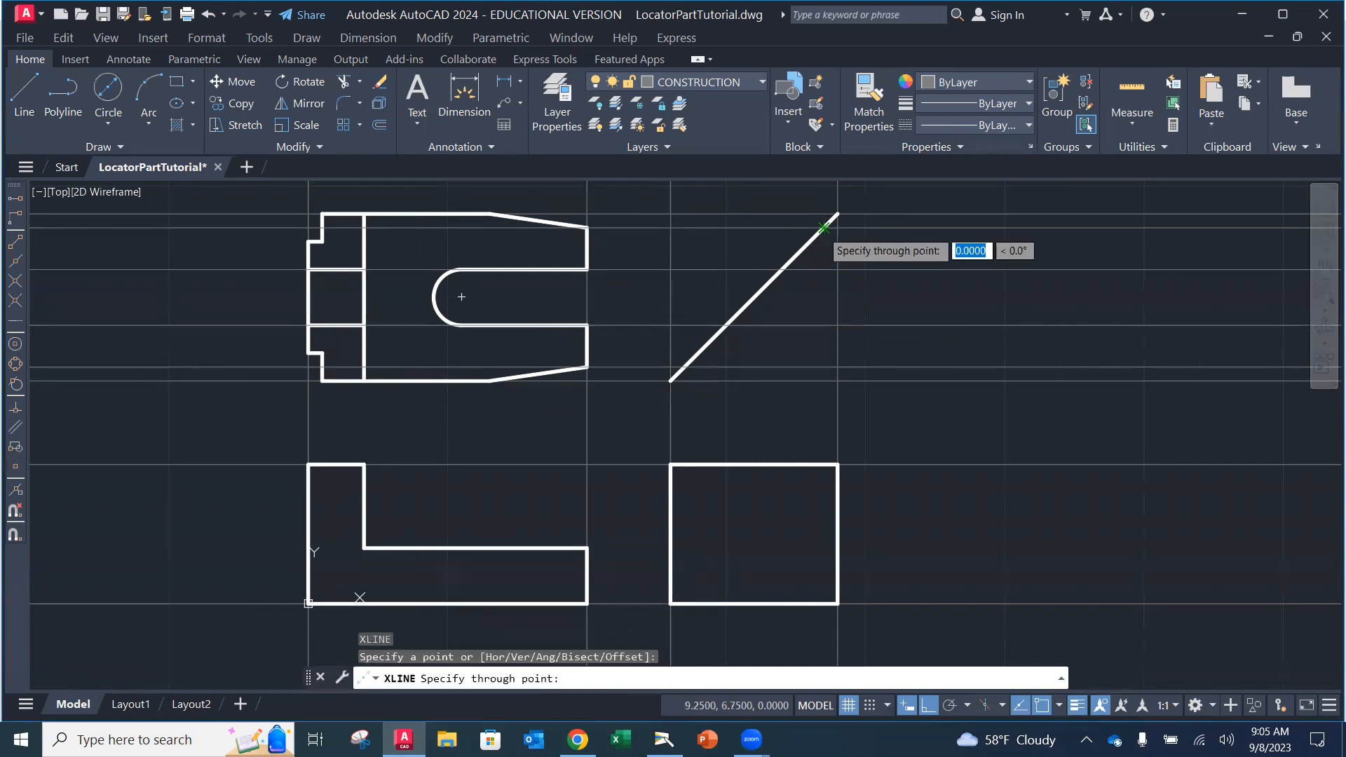
left_click(823, 309)
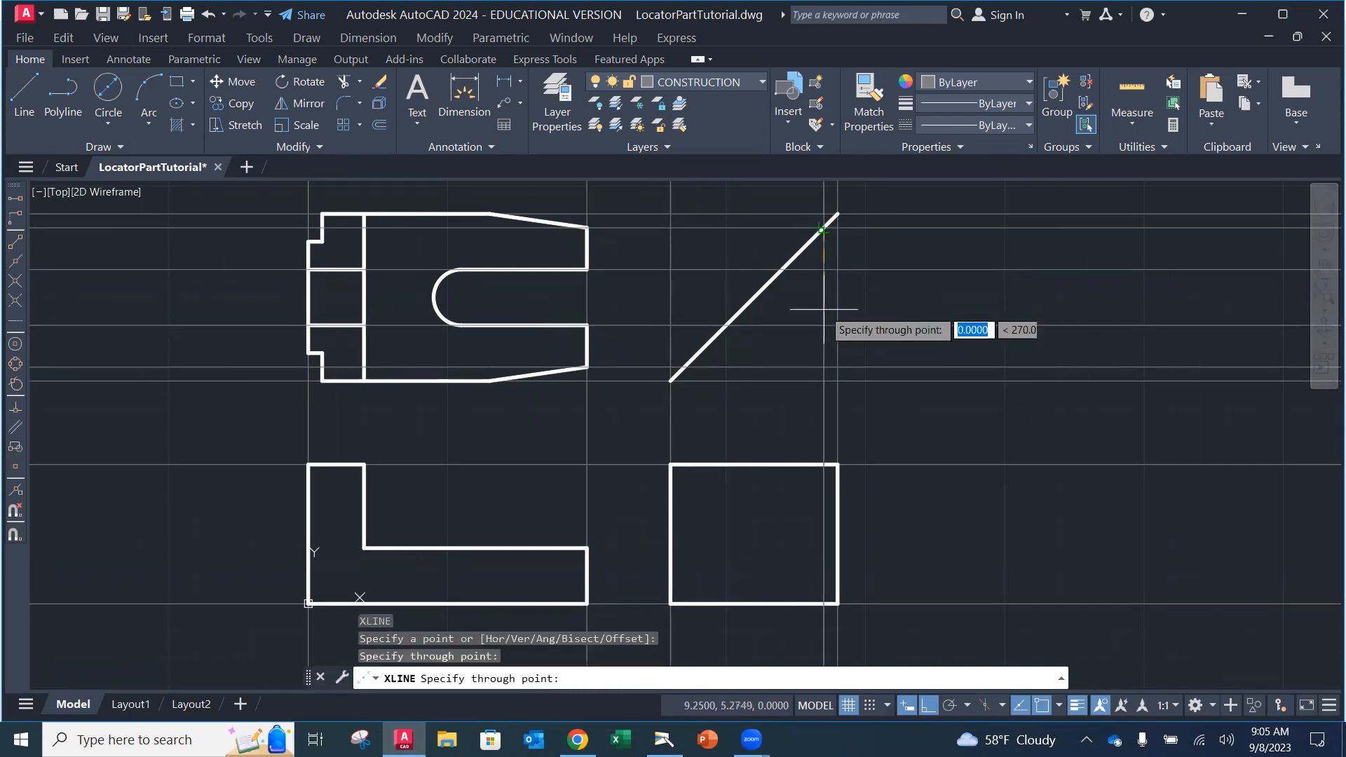
key("Return")
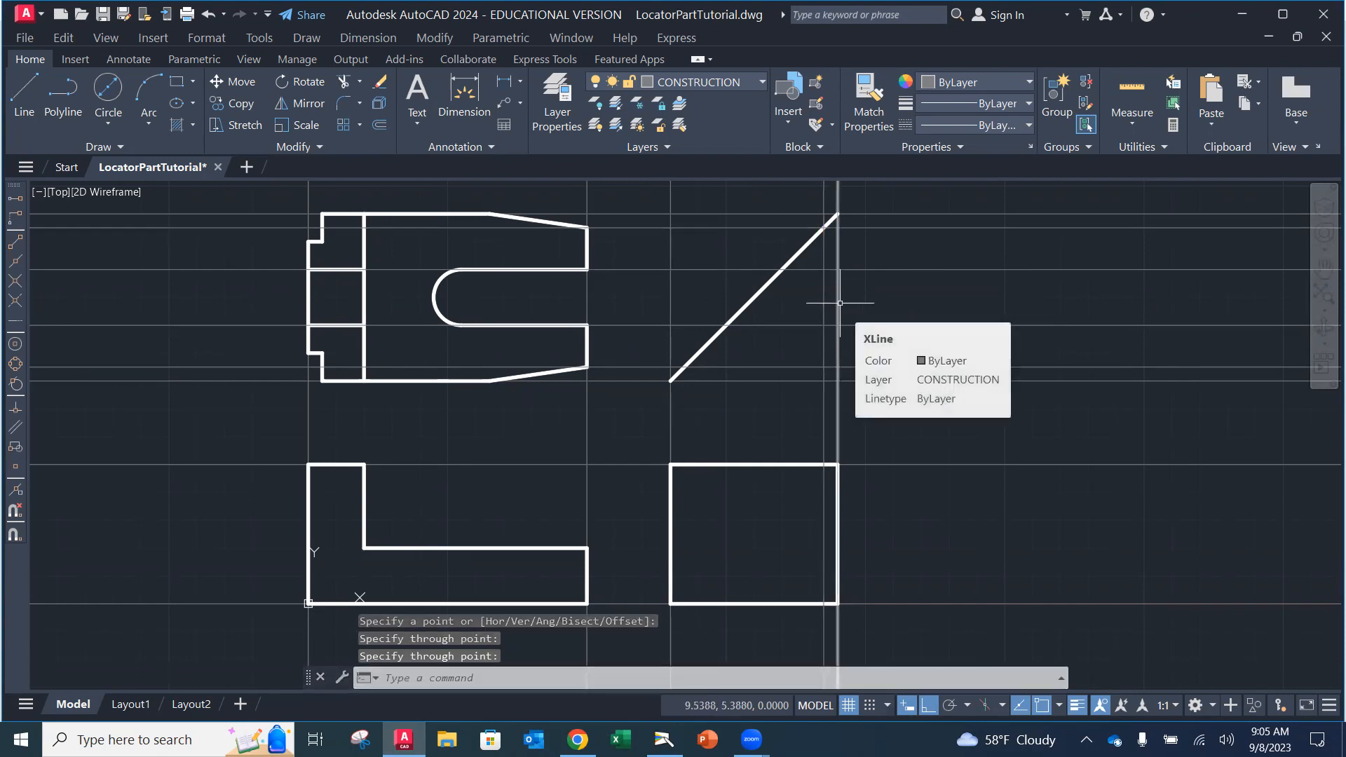
key("Return")
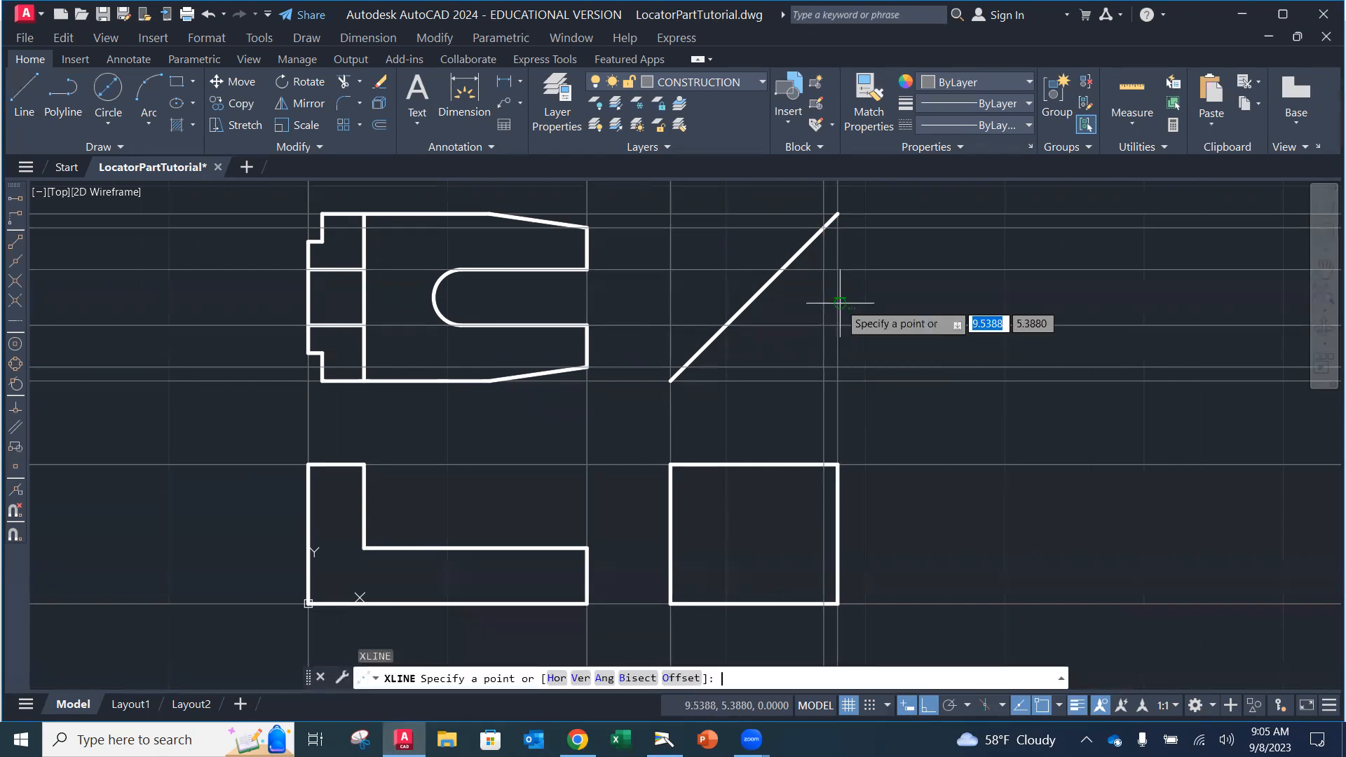
left_click(779, 285)
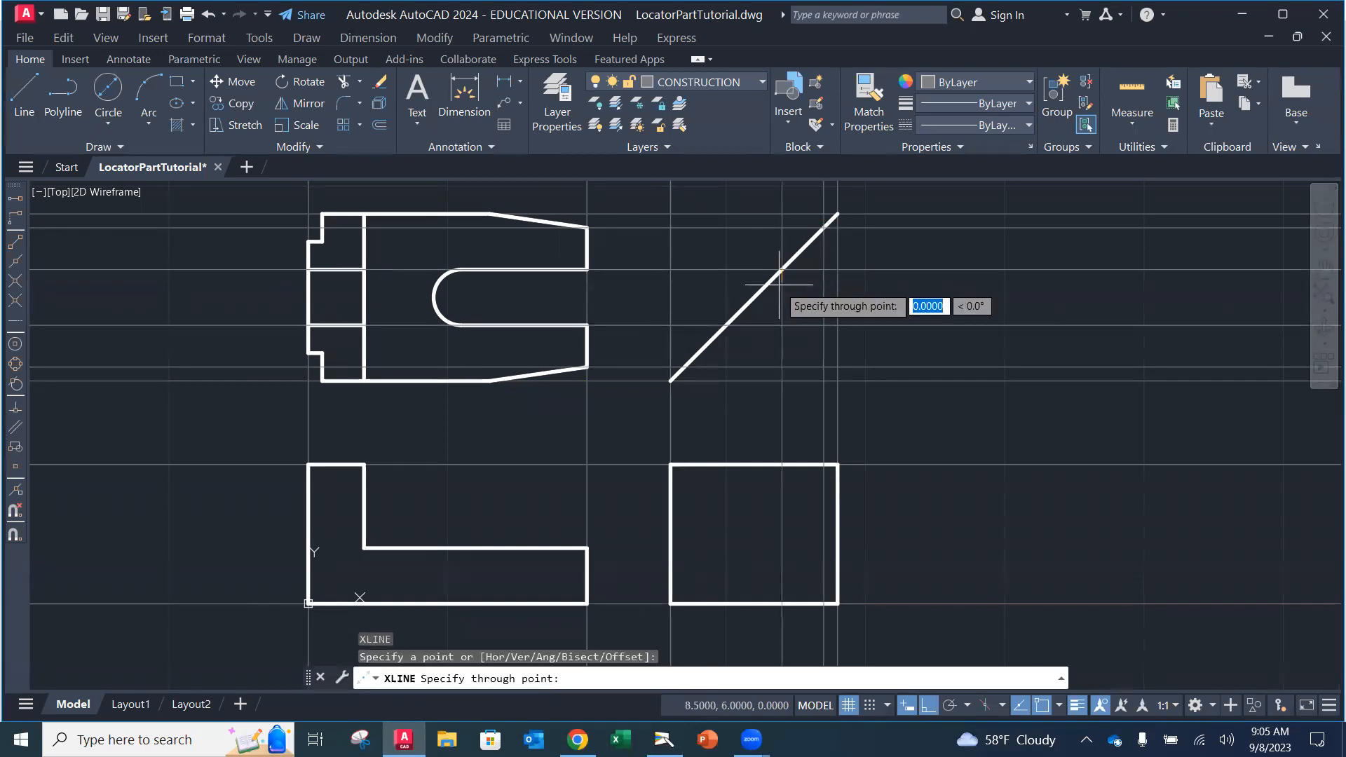
left_click(780, 346)
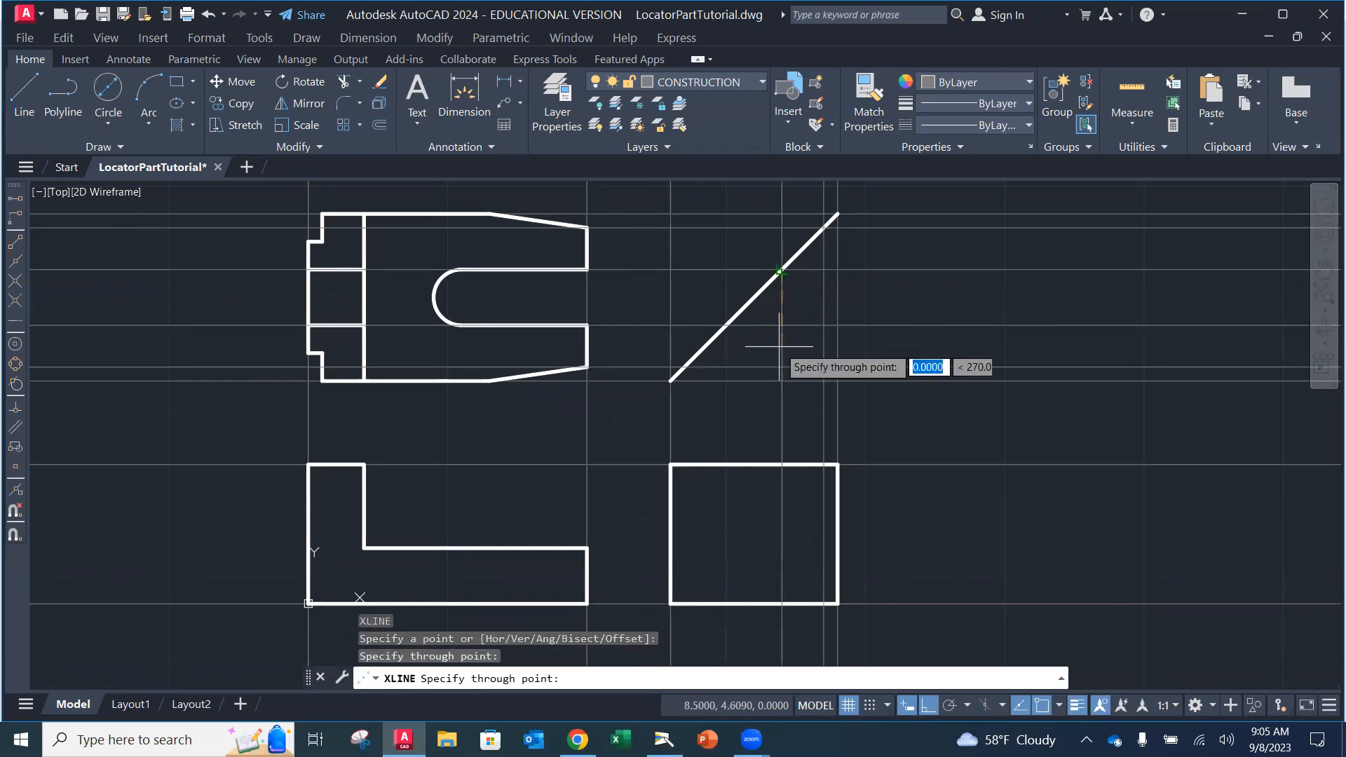
Step: Drop vertical construction lines from the remaining two miter-line intersections through the side view
key("Return")
key("Return")
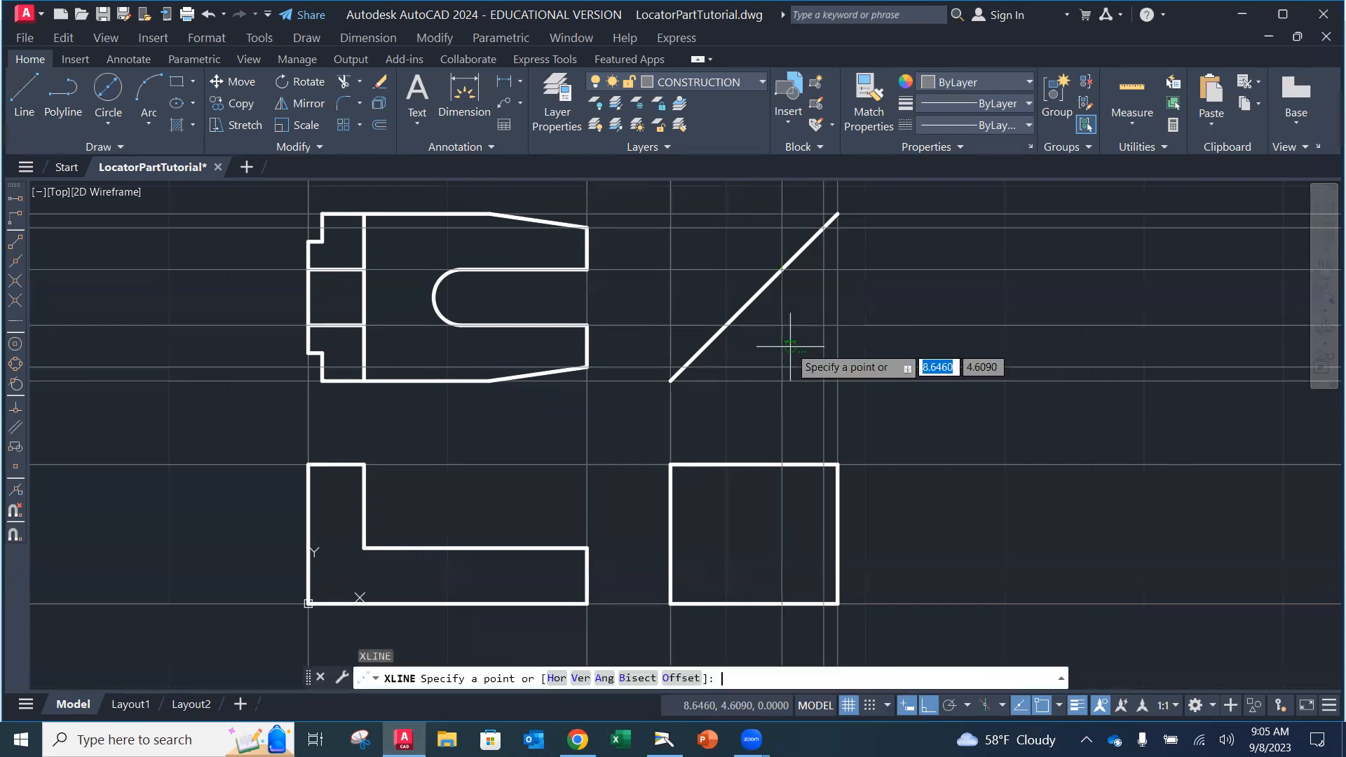
left_click(727, 324)
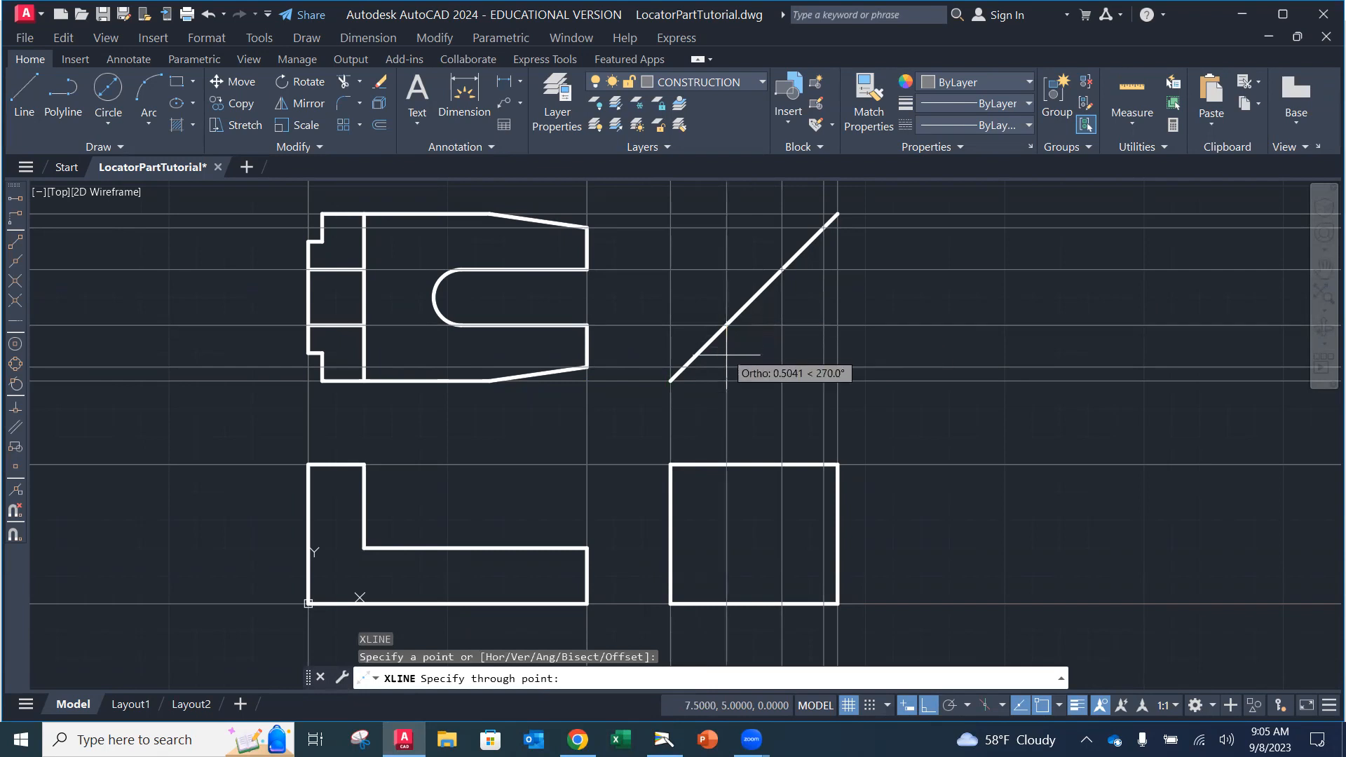
left_click(760, 396)
key("Return")
key("Return")
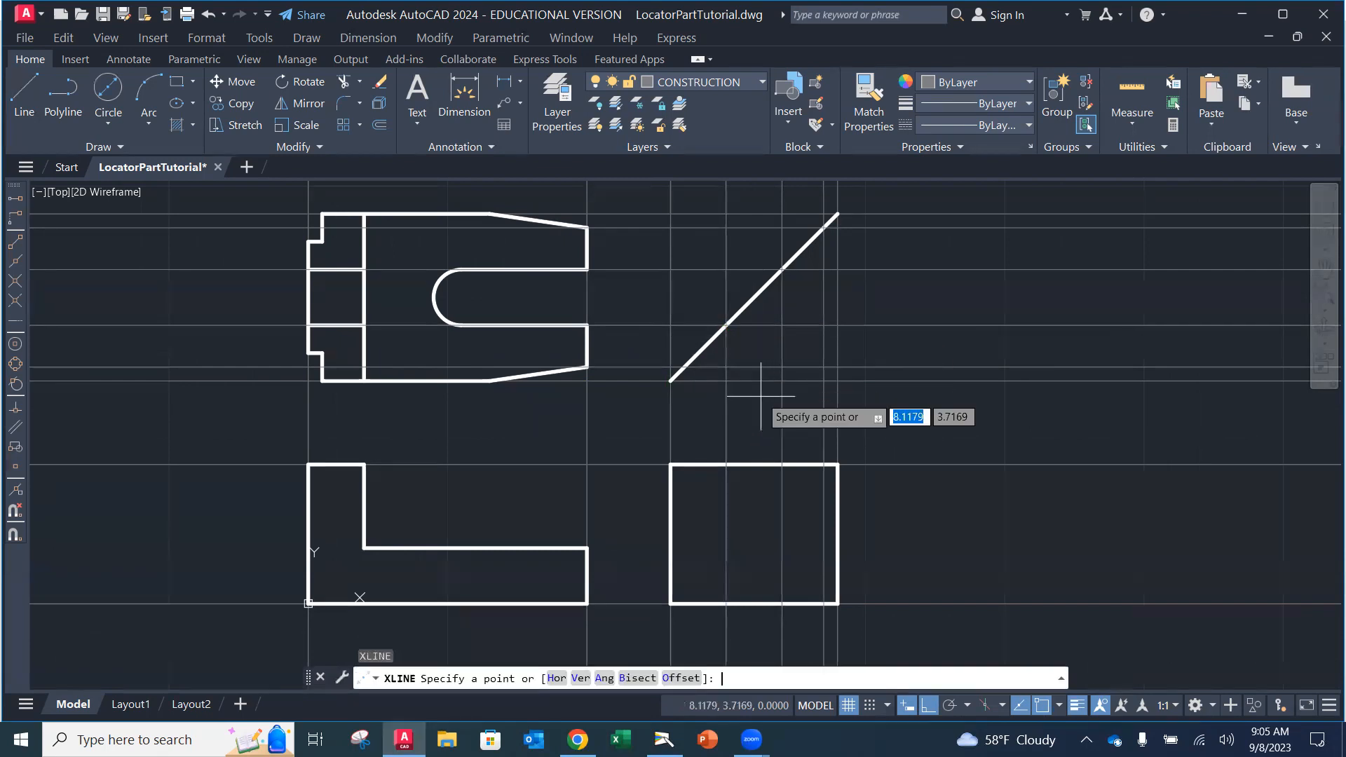
left_click(684, 366)
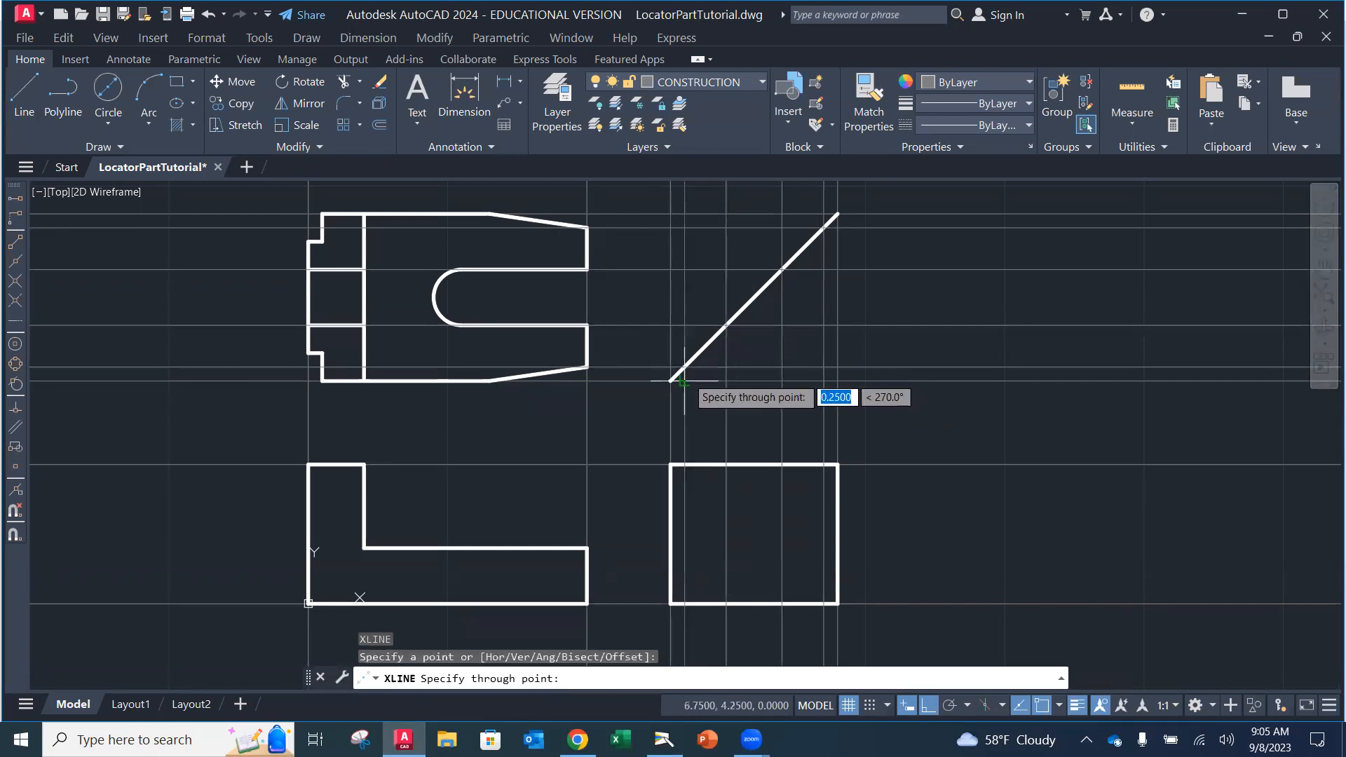
left_click(669, 407)
key("Return")
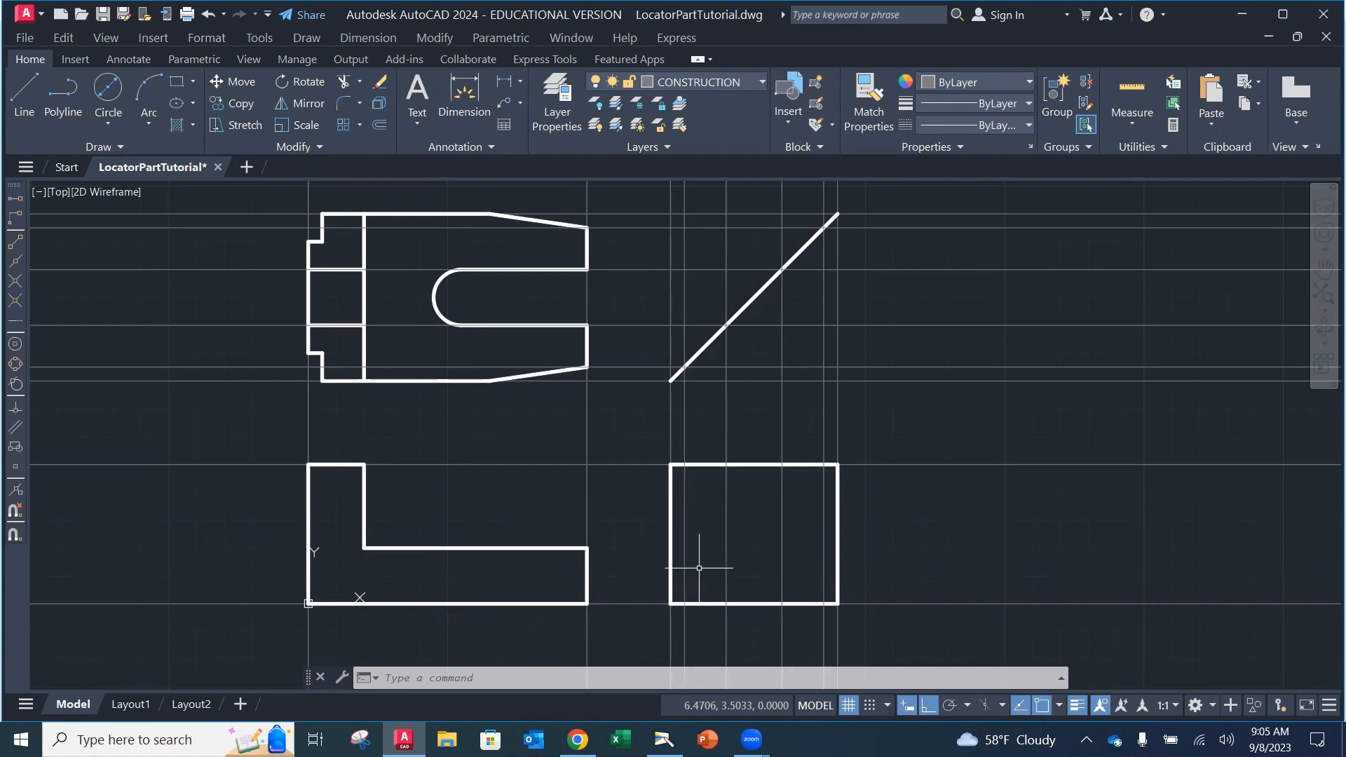
left_click(664, 739)
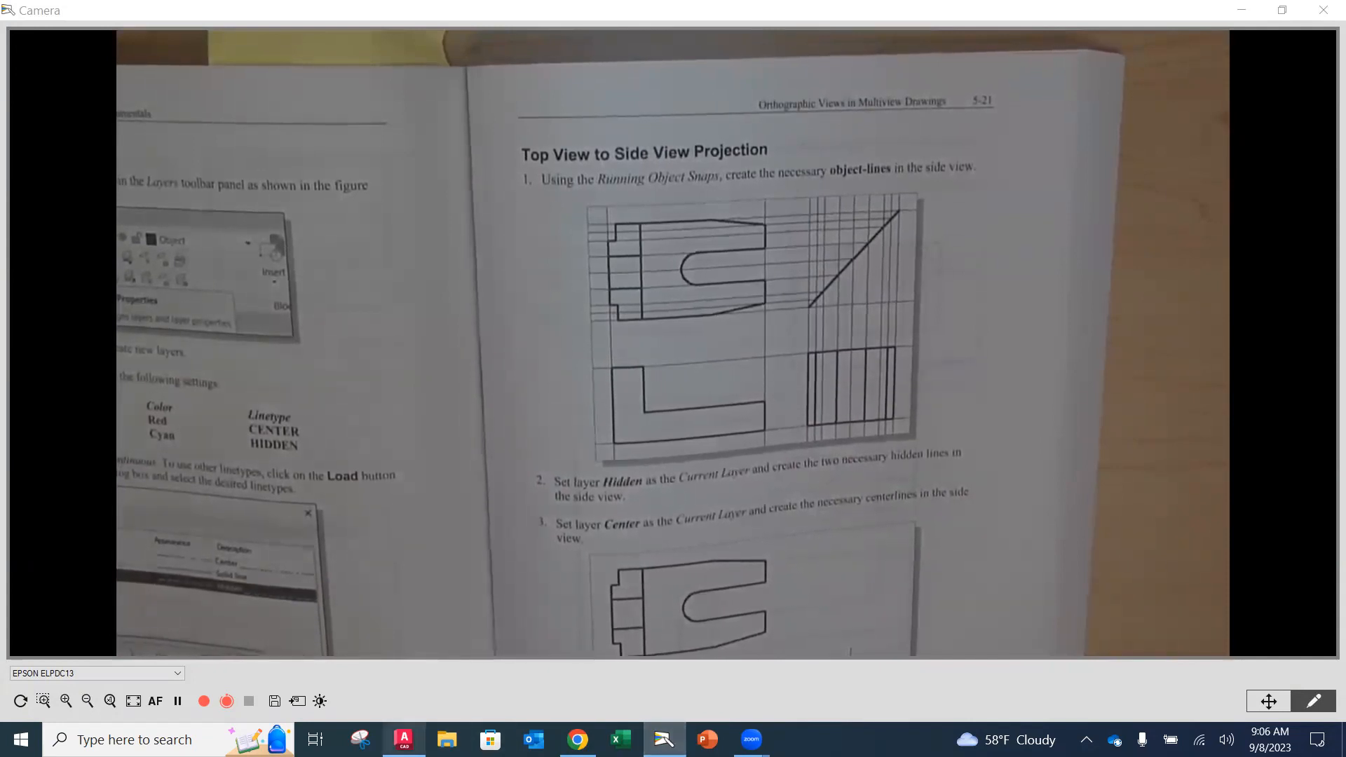
left_click(404, 738)
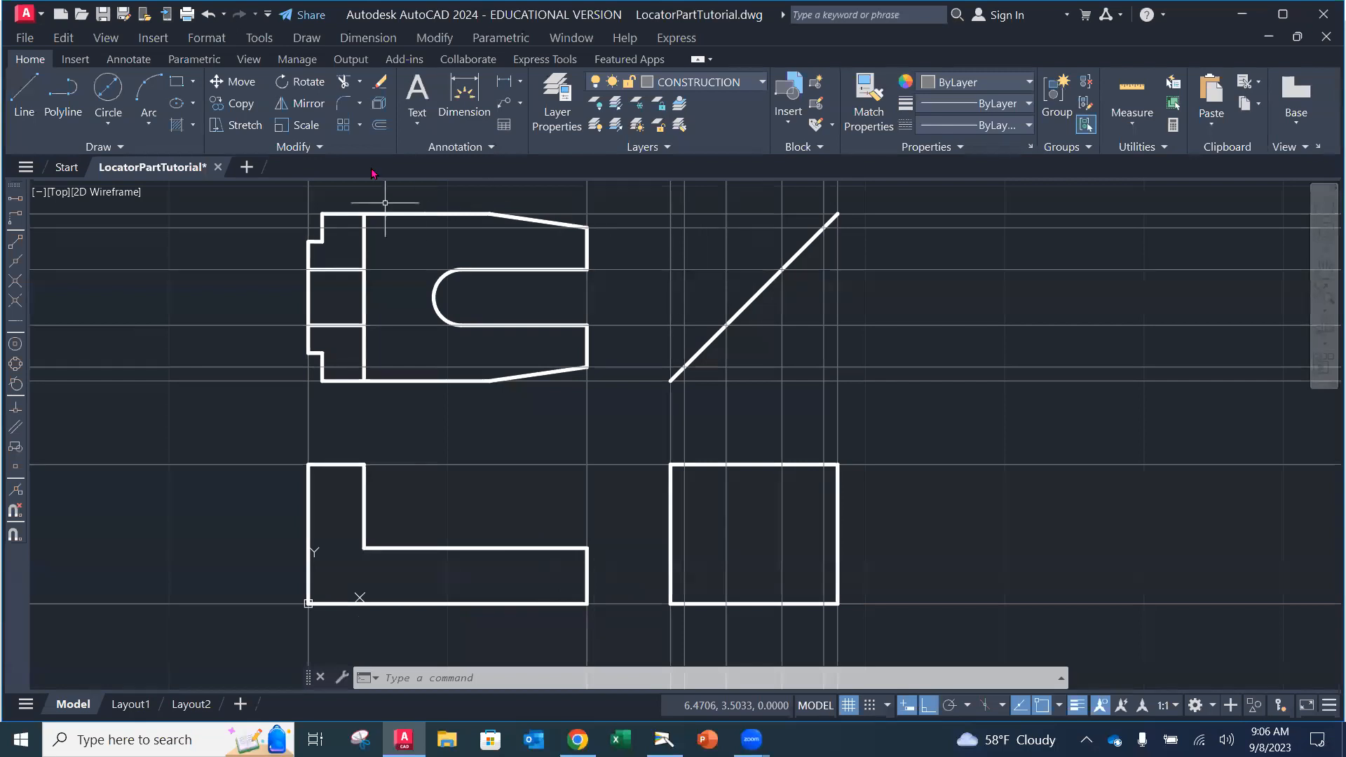
Step: Offset the side view's bottom edge 1.0000 upward
left_click(381, 126)
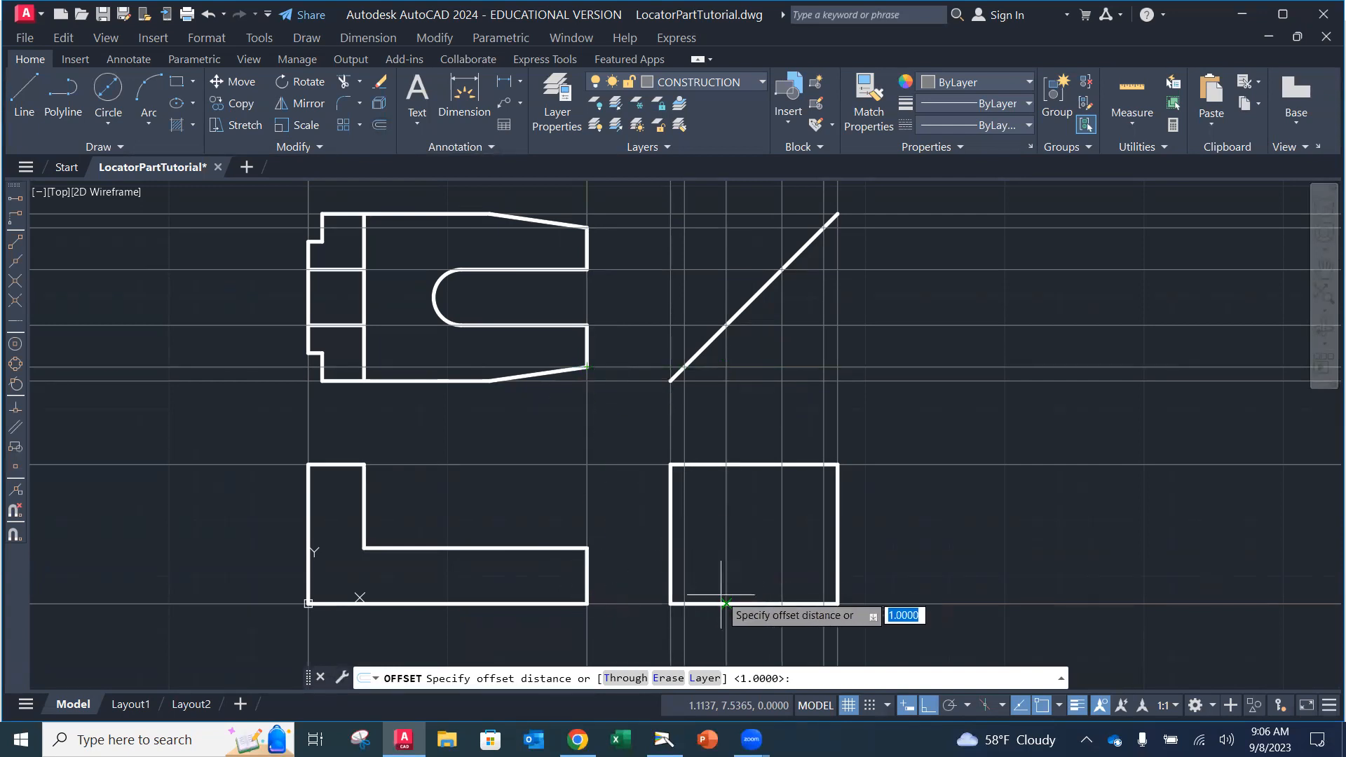
key("Return")
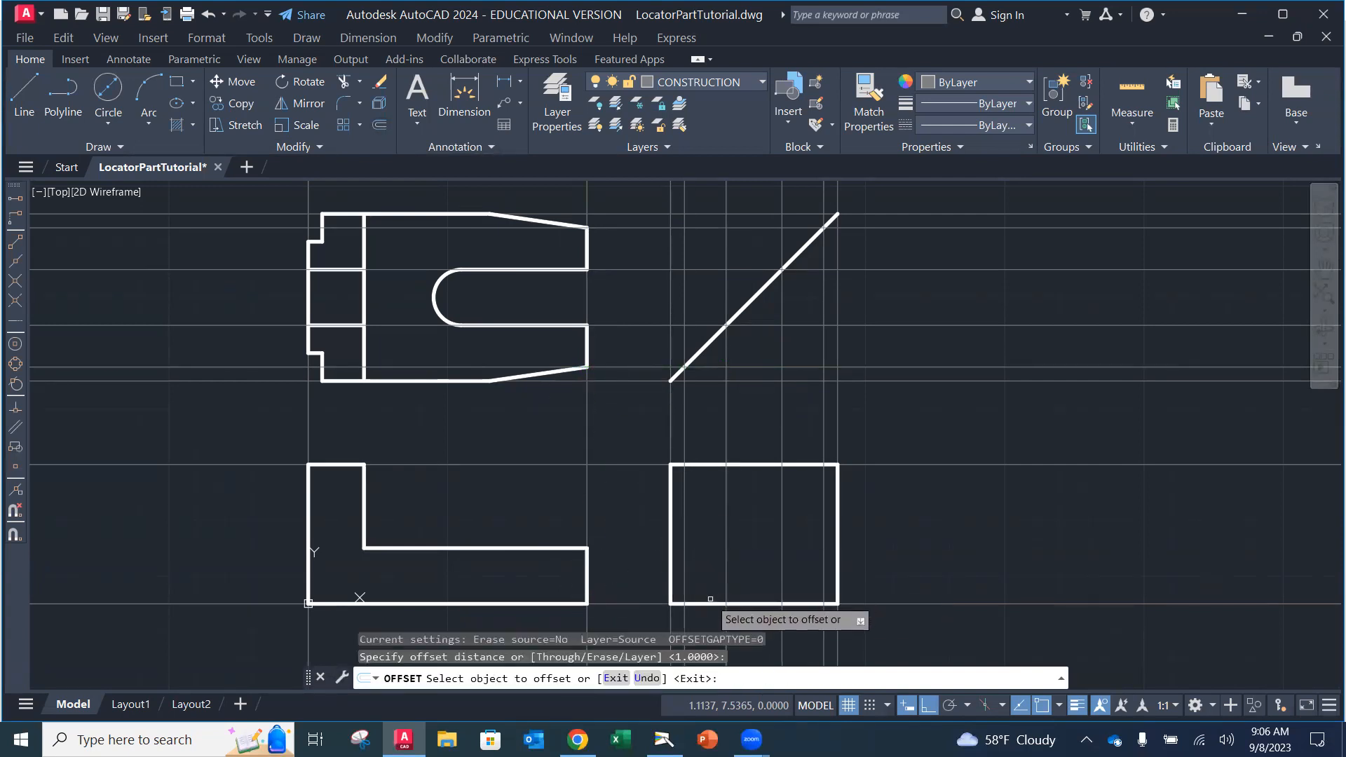
left_click(707, 603)
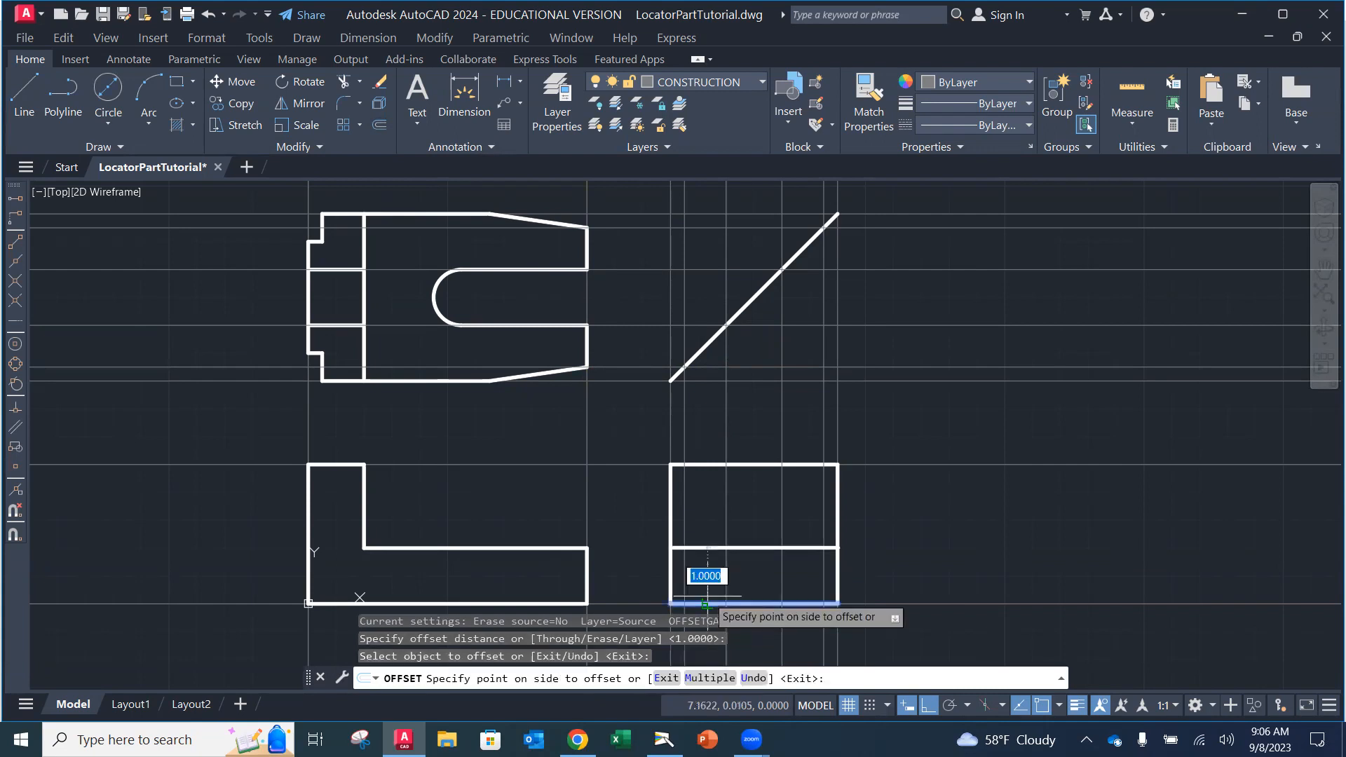
left_click(705, 527)
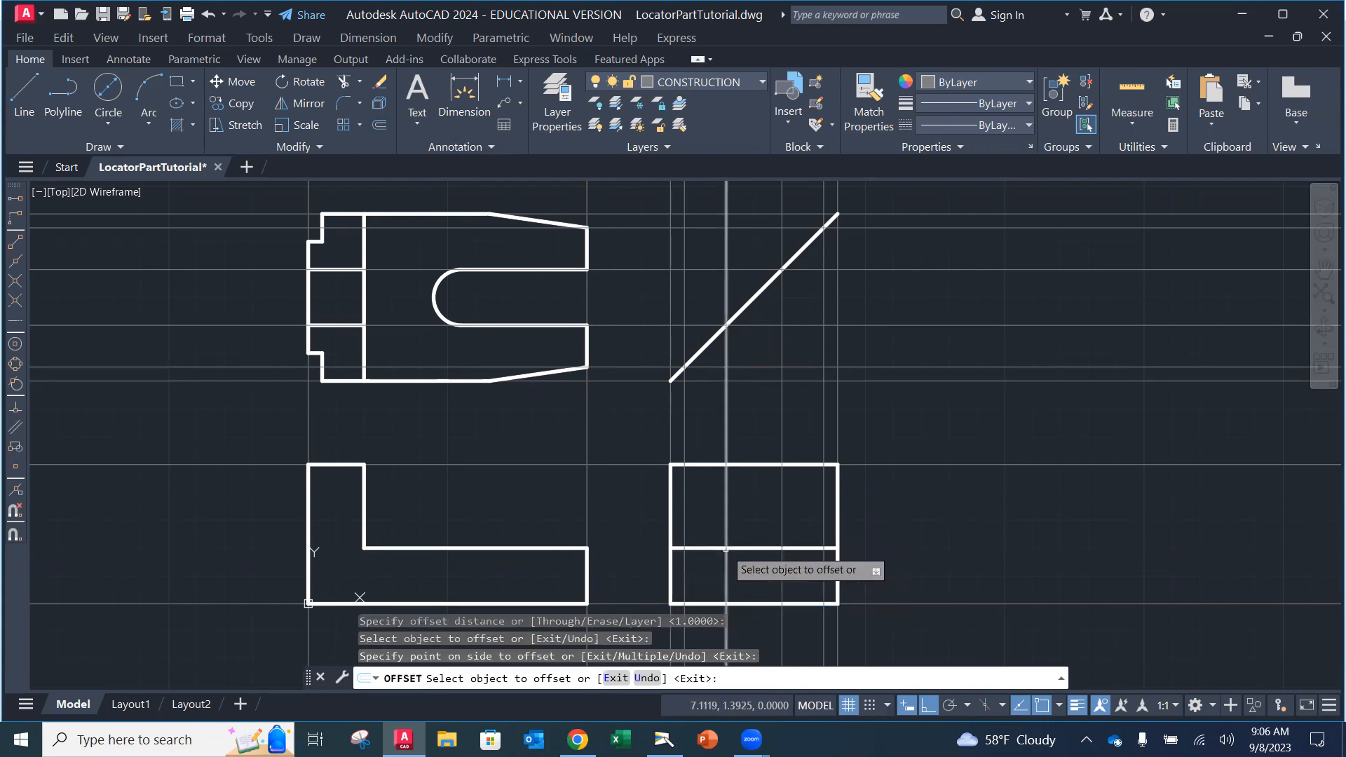
key("Escape")
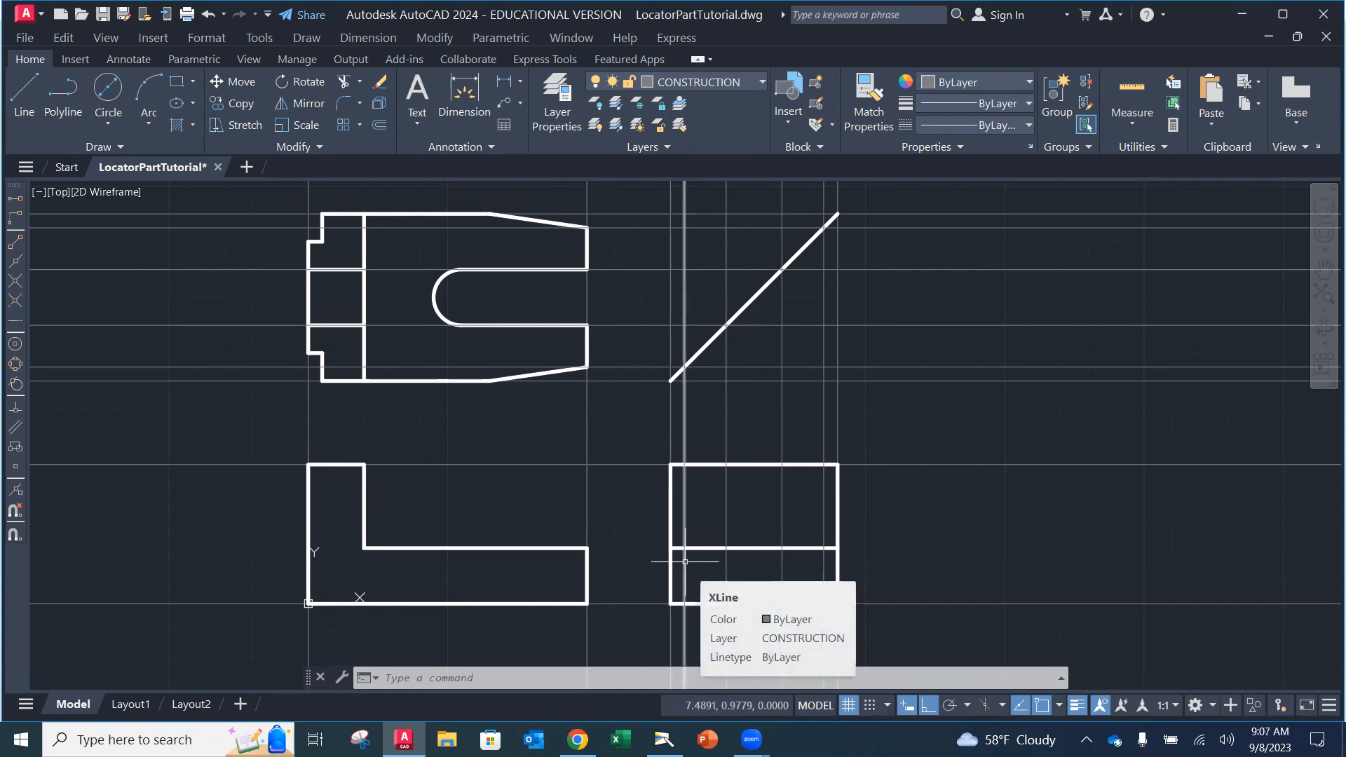
Step: On the OBJECT layer, draw a vertical line from the offset line to the side view's bottom edge
left_click(742, 83)
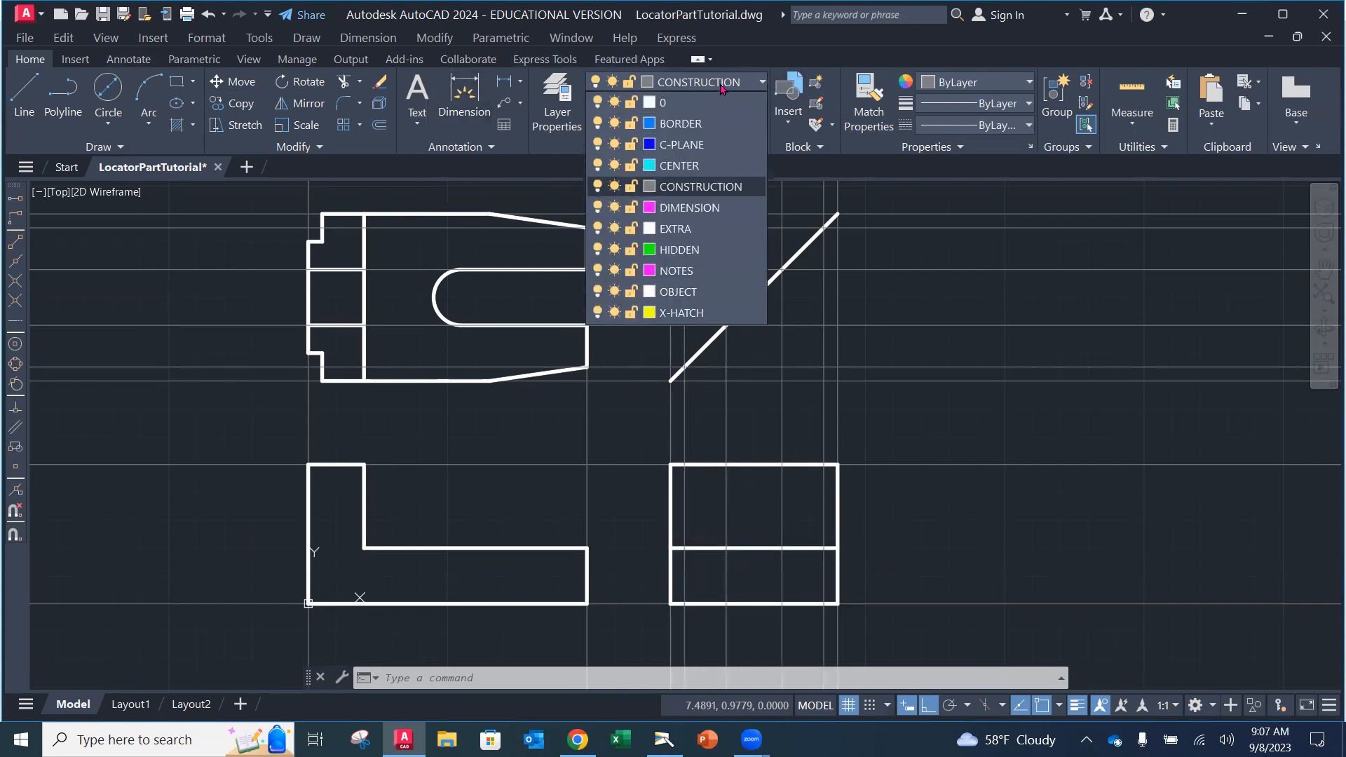
left_click(683, 295)
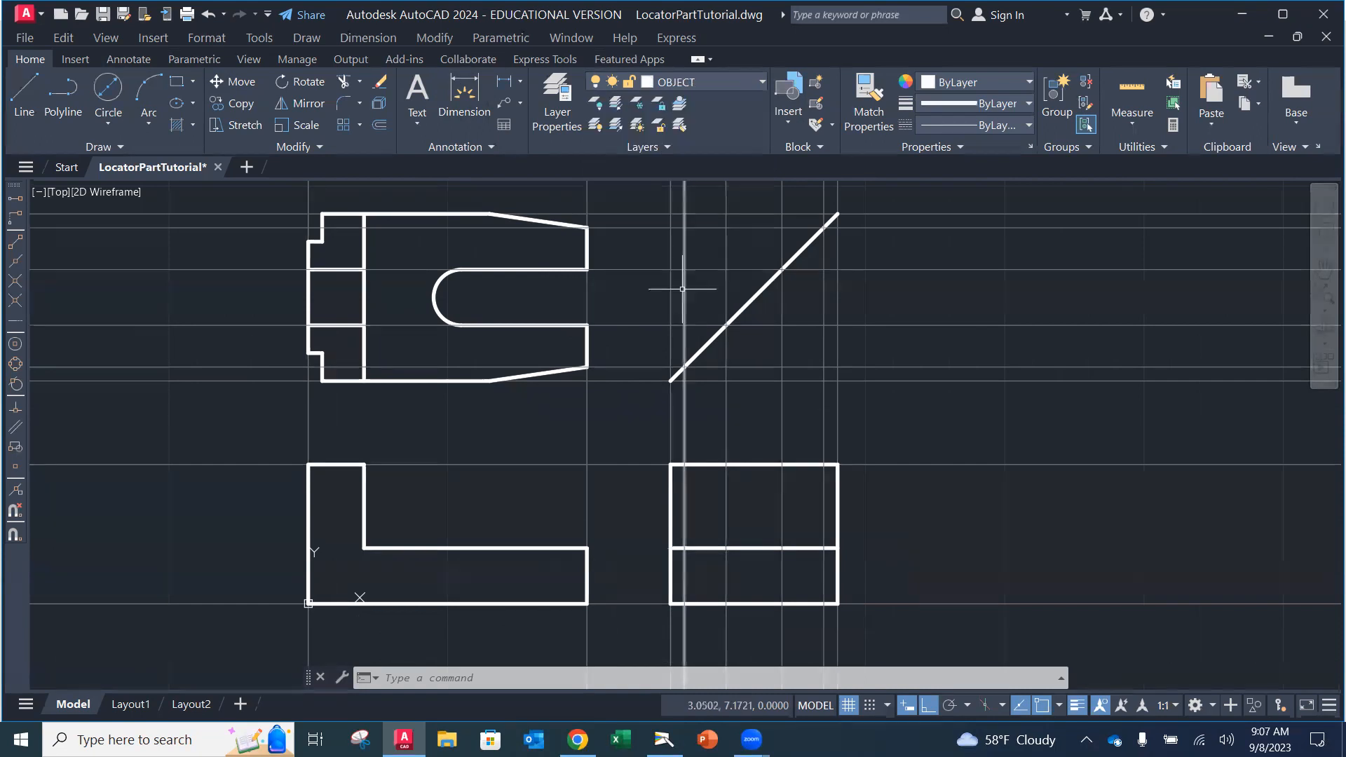
left_click(25, 98)
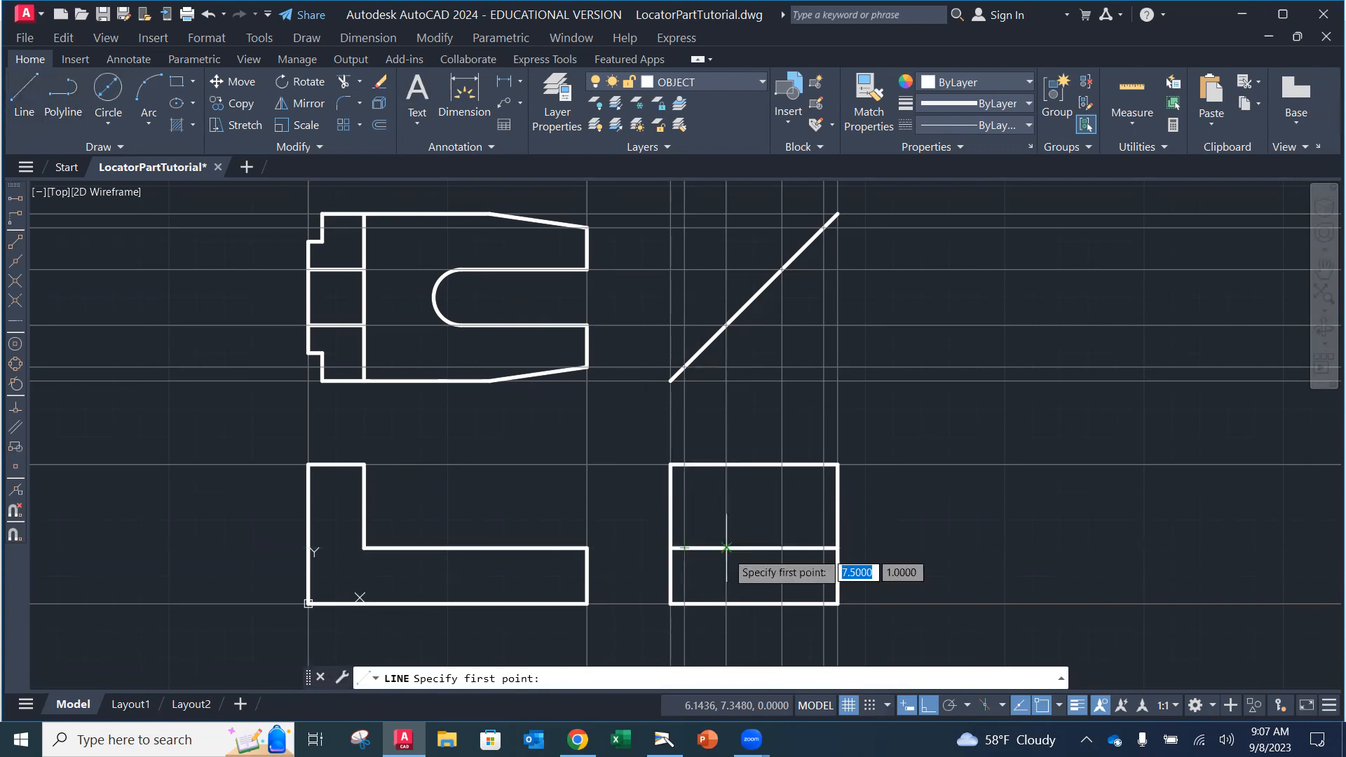
middle_click_drag(709, 564, 707, 466)
scroll(706, 466, "down", 3)
scroll(698, 451, "up", 7)
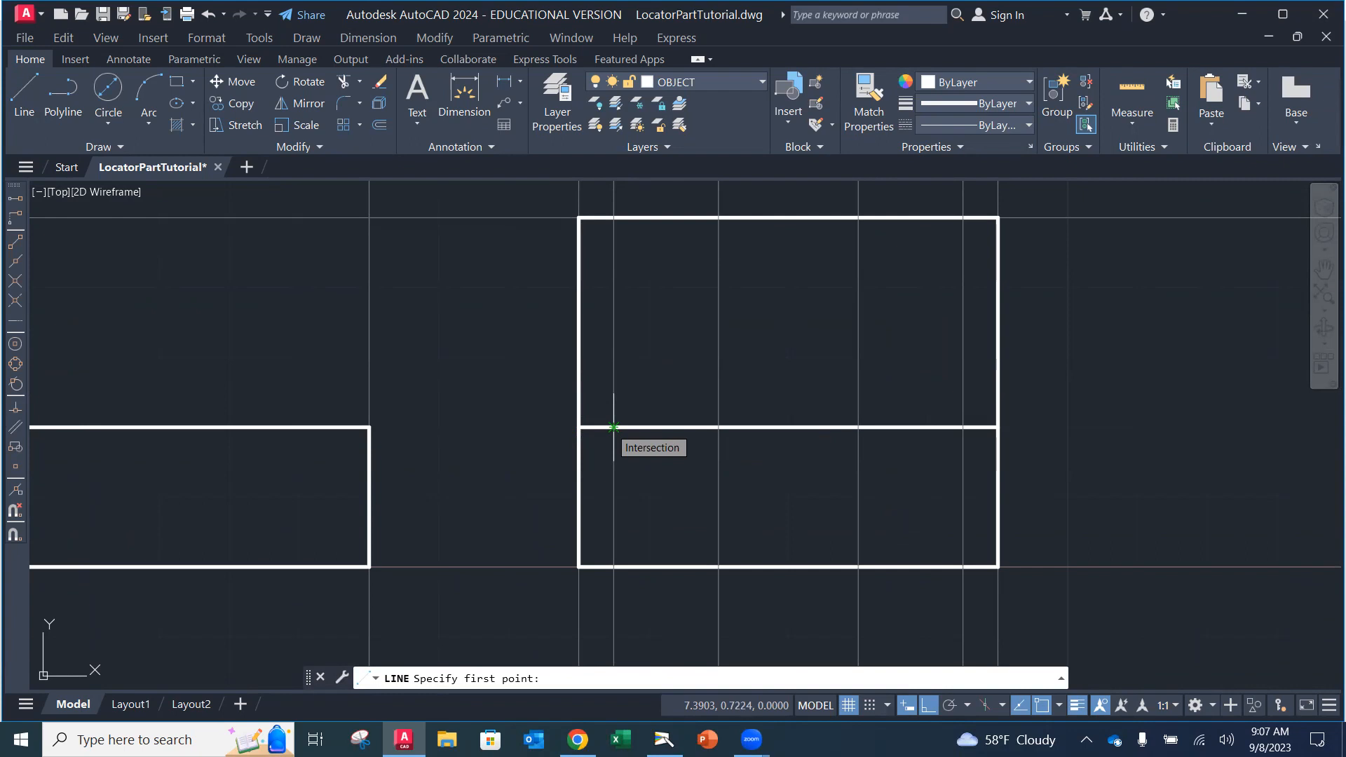
left_click(614, 427)
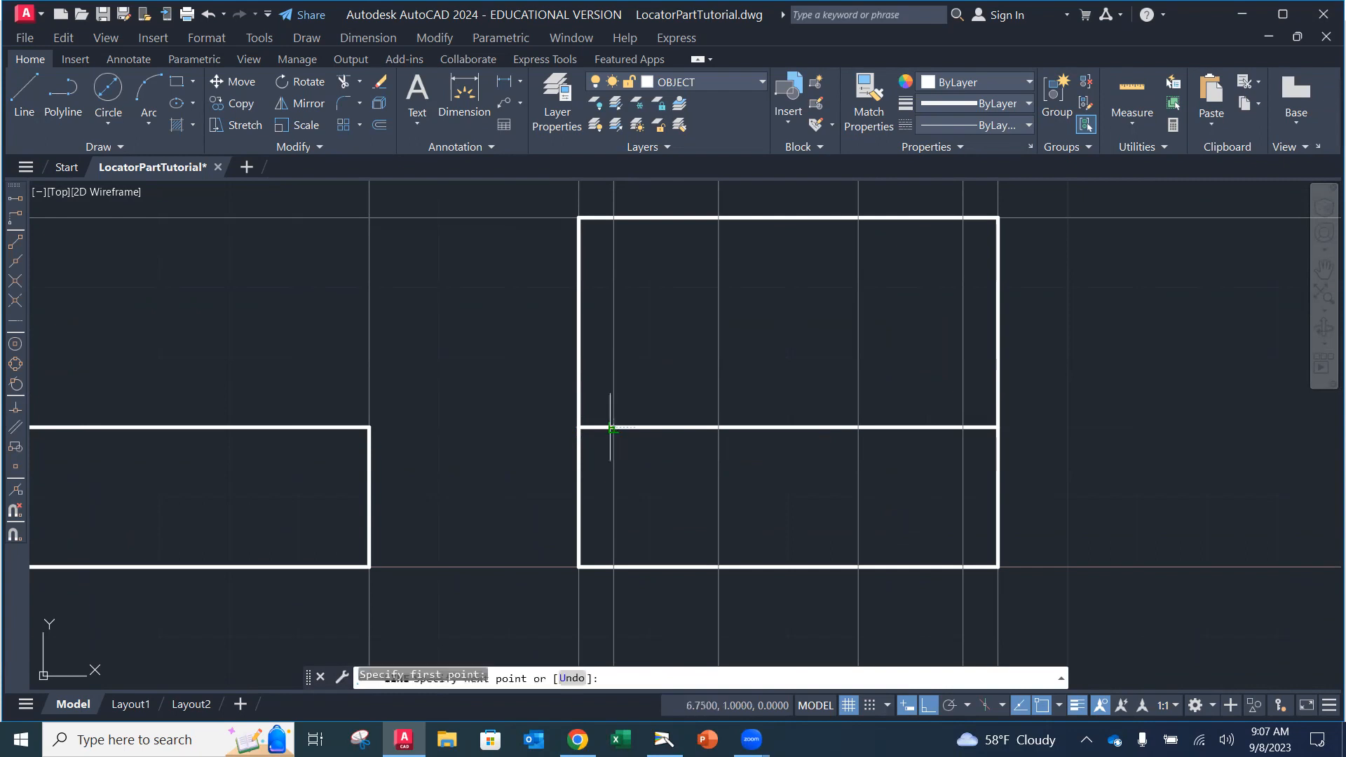
left_click(626, 566)
key("Escape")
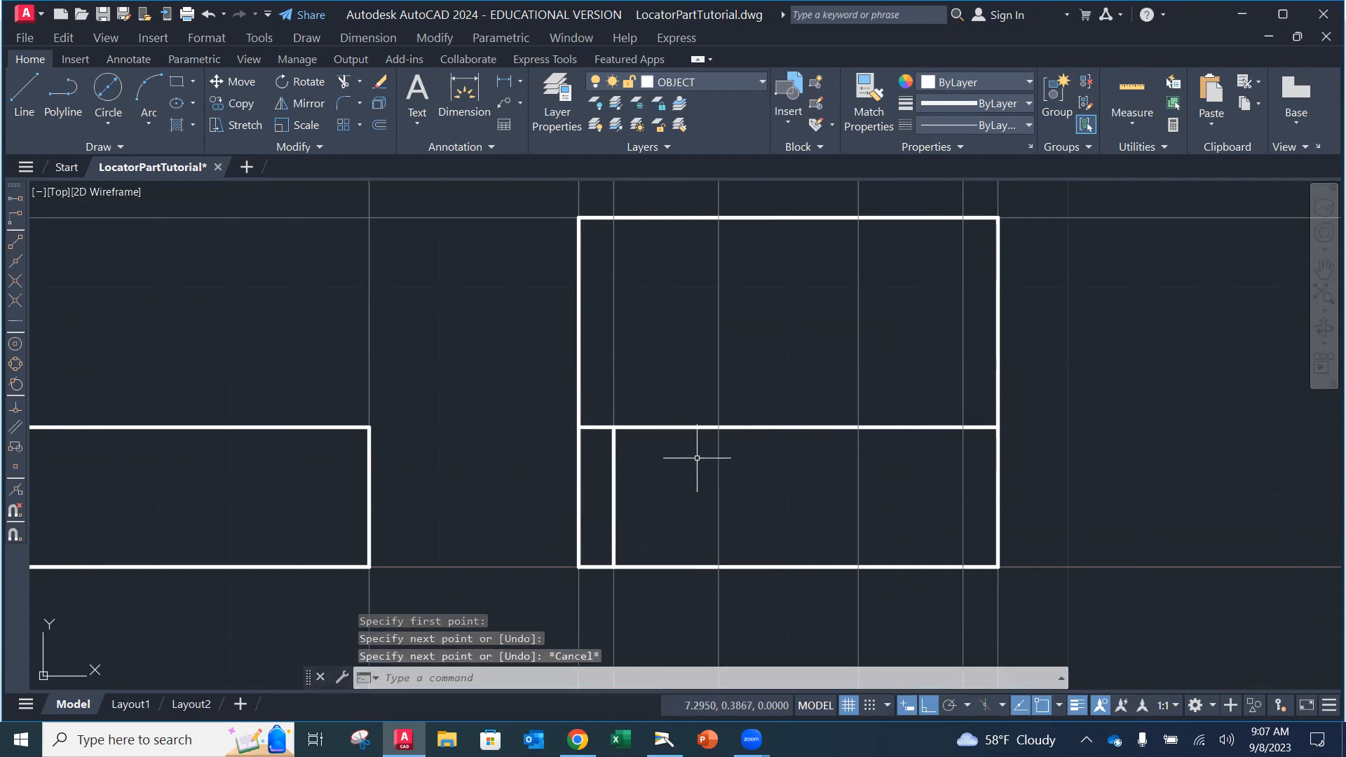
Step: Draw three more vertical lines from the offset-line intersections down to the bottom edge
key("Return")
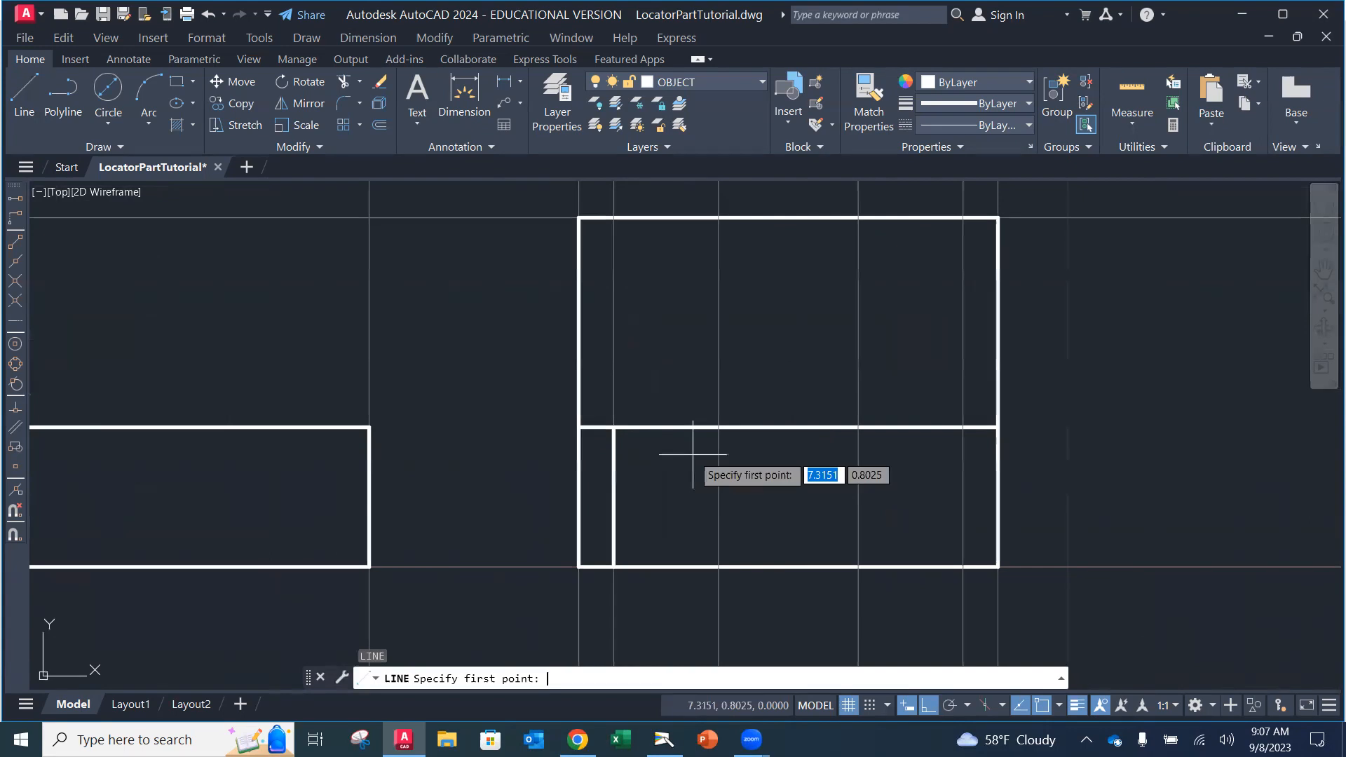
left_click(718, 427)
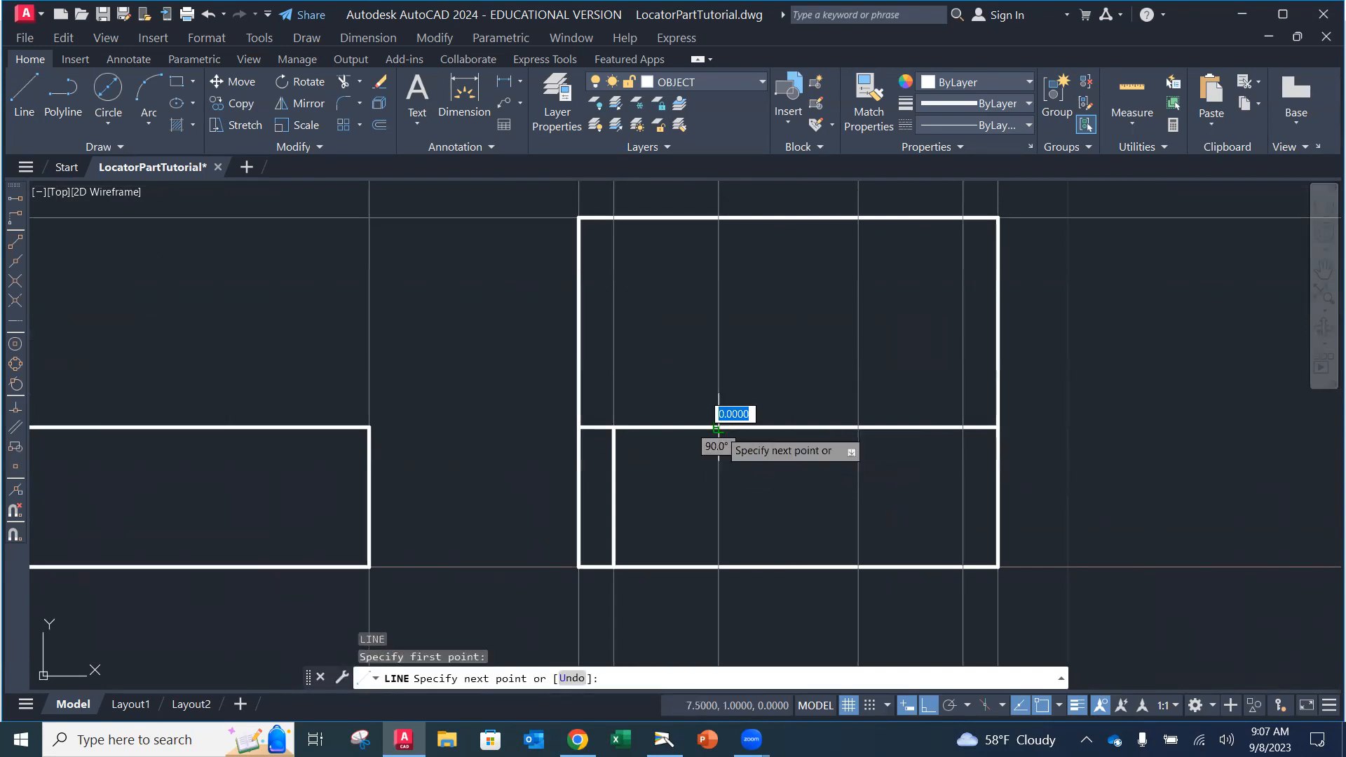
left_click(722, 567)
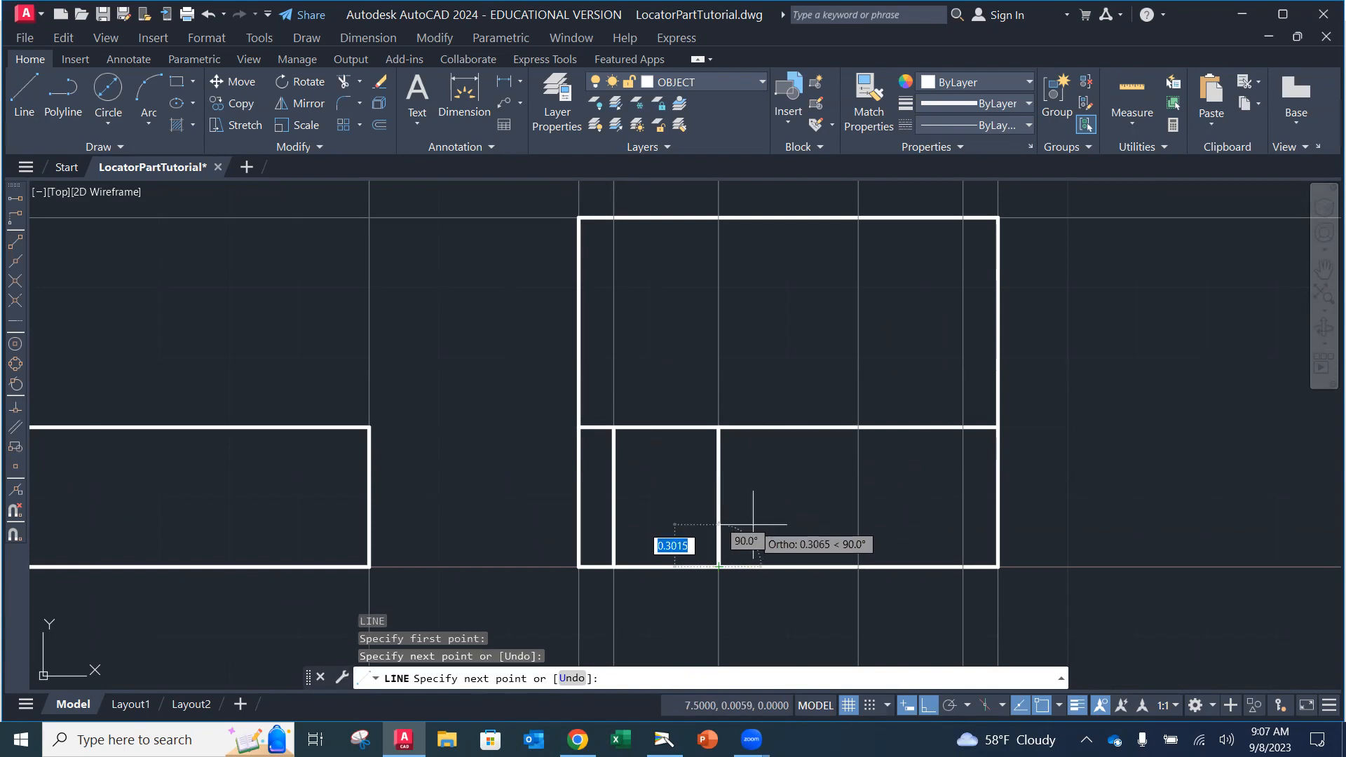
key("Return")
key("Return")
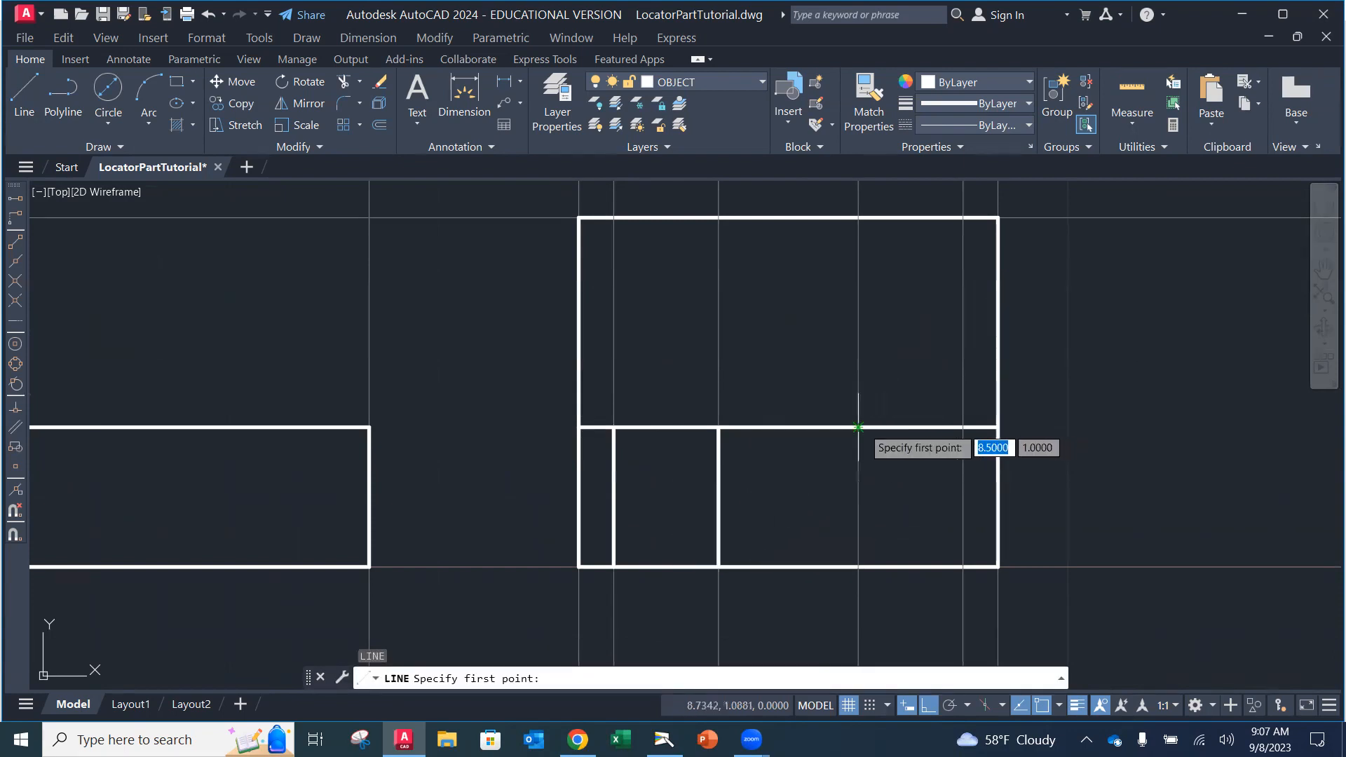
left_click(859, 427)
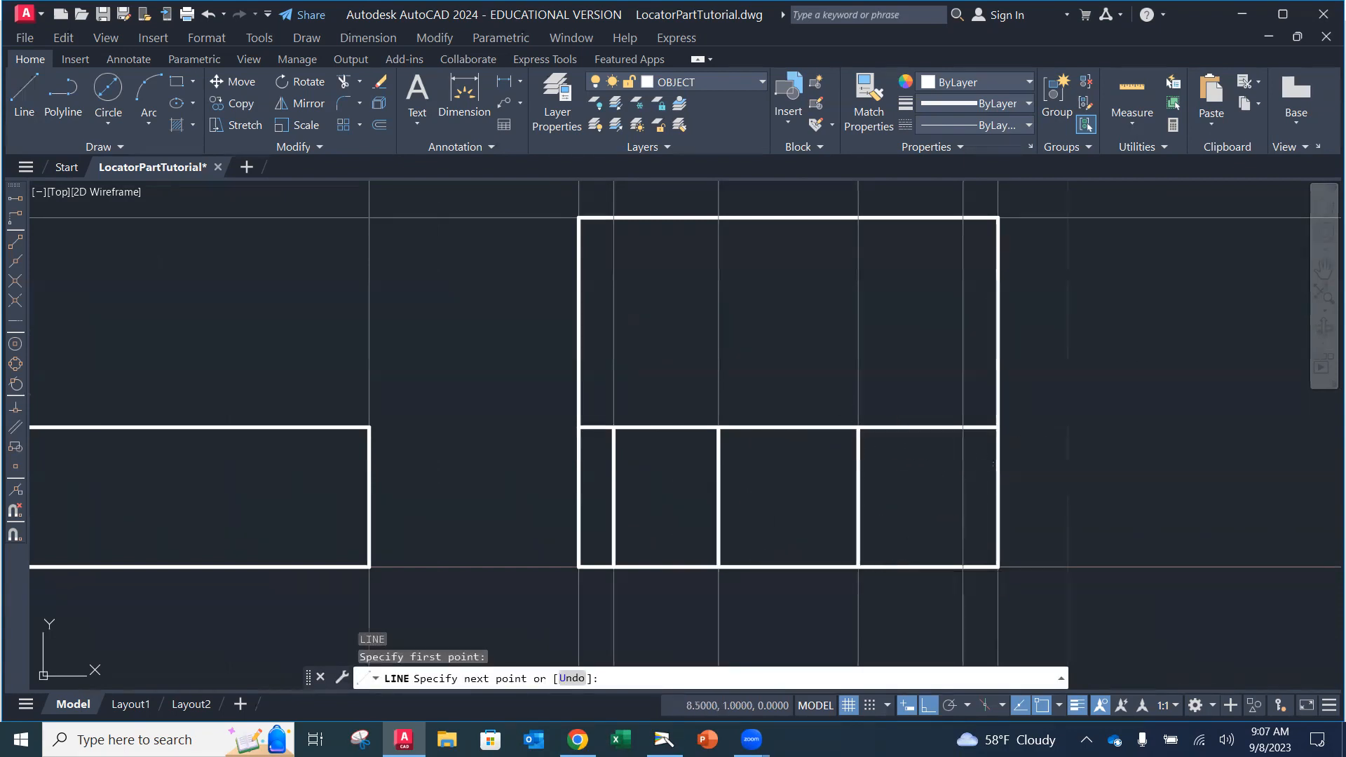
left_click(858, 567)
key("Return")
key("Return")
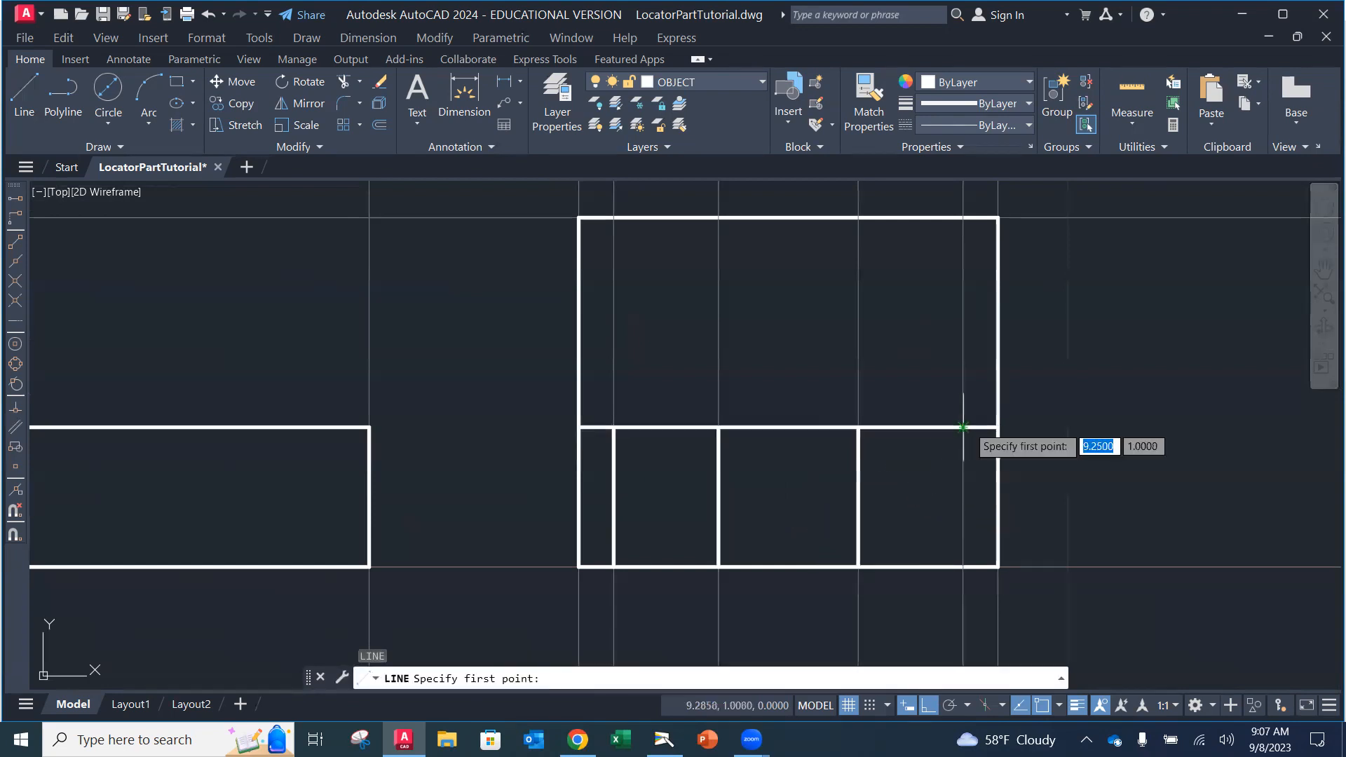
left_click(963, 427)
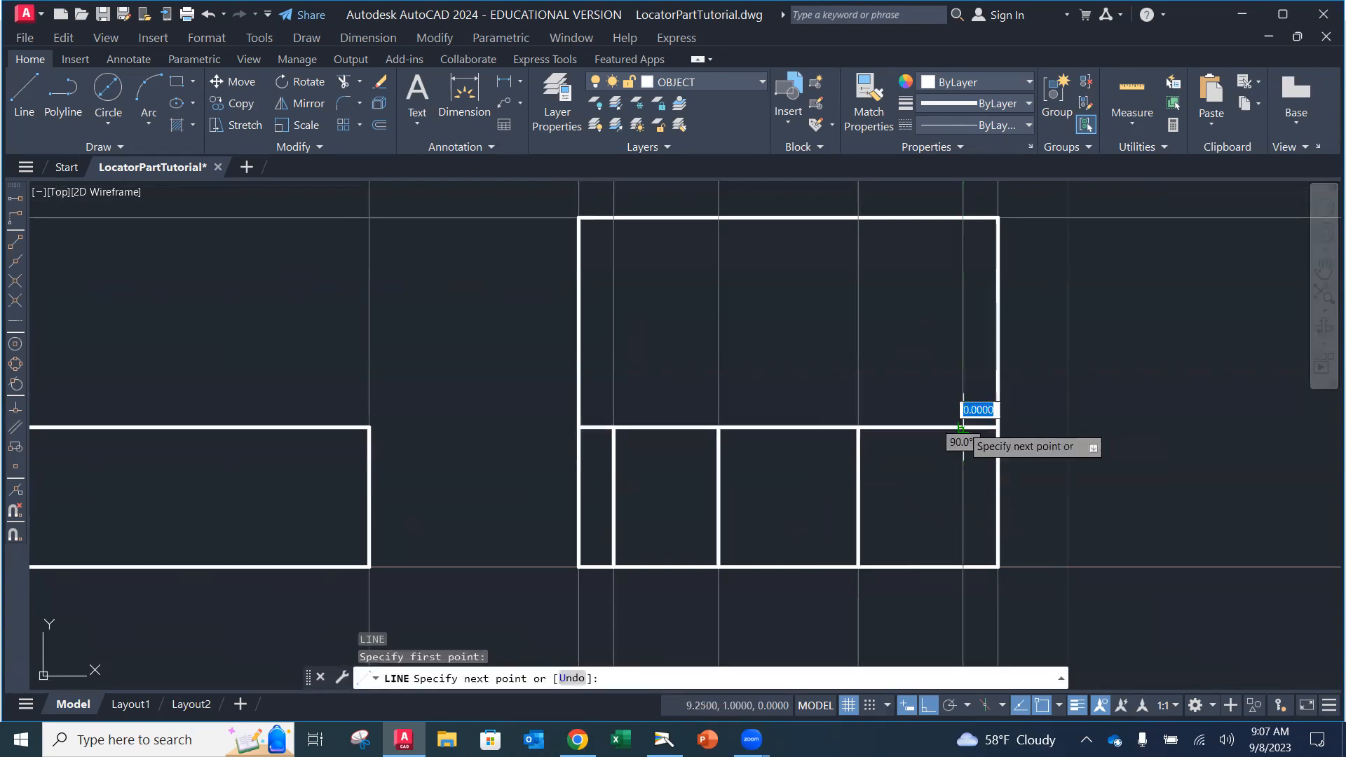
left_click(962, 567)
key("Return")
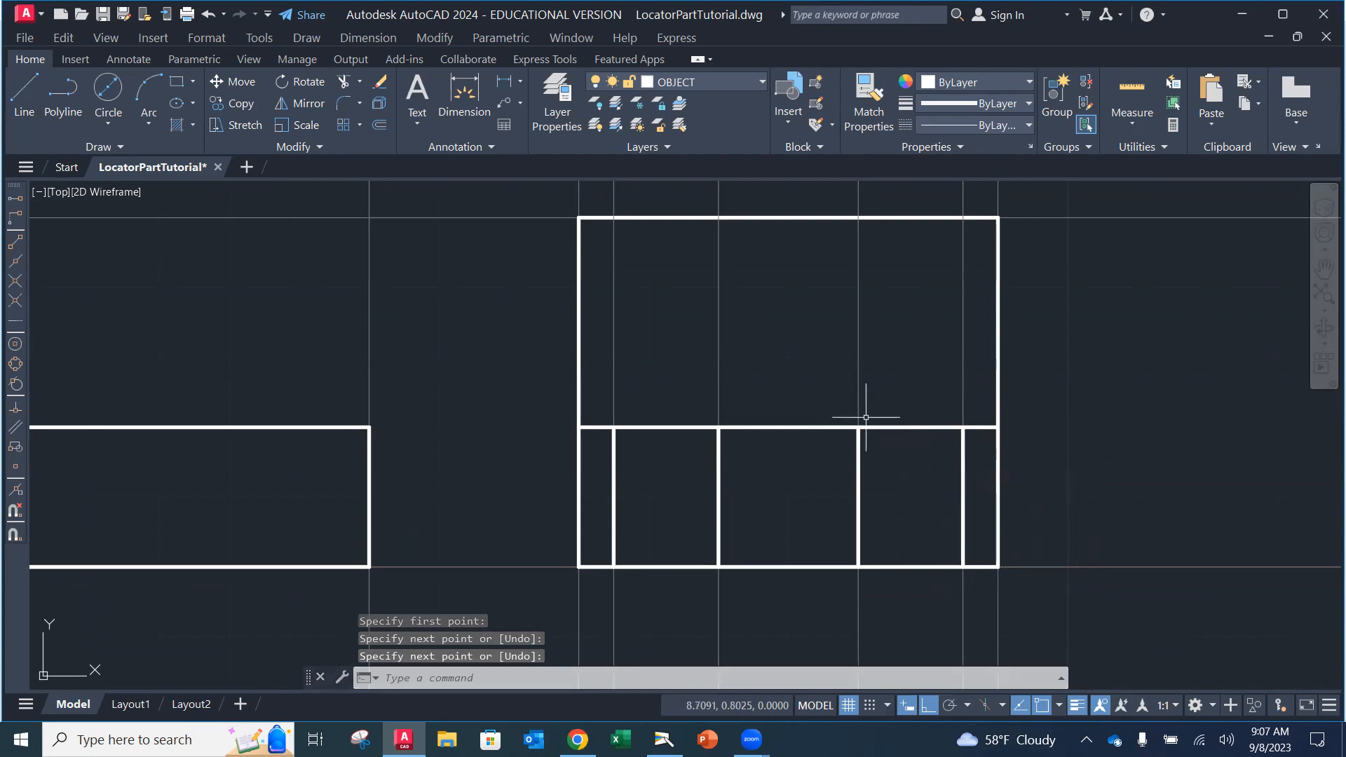
Step: Reframe all three views, then bring up the document camera's textbook page
scroll(936, 410, "up", 2)
scroll(884, 452, "down", 6)
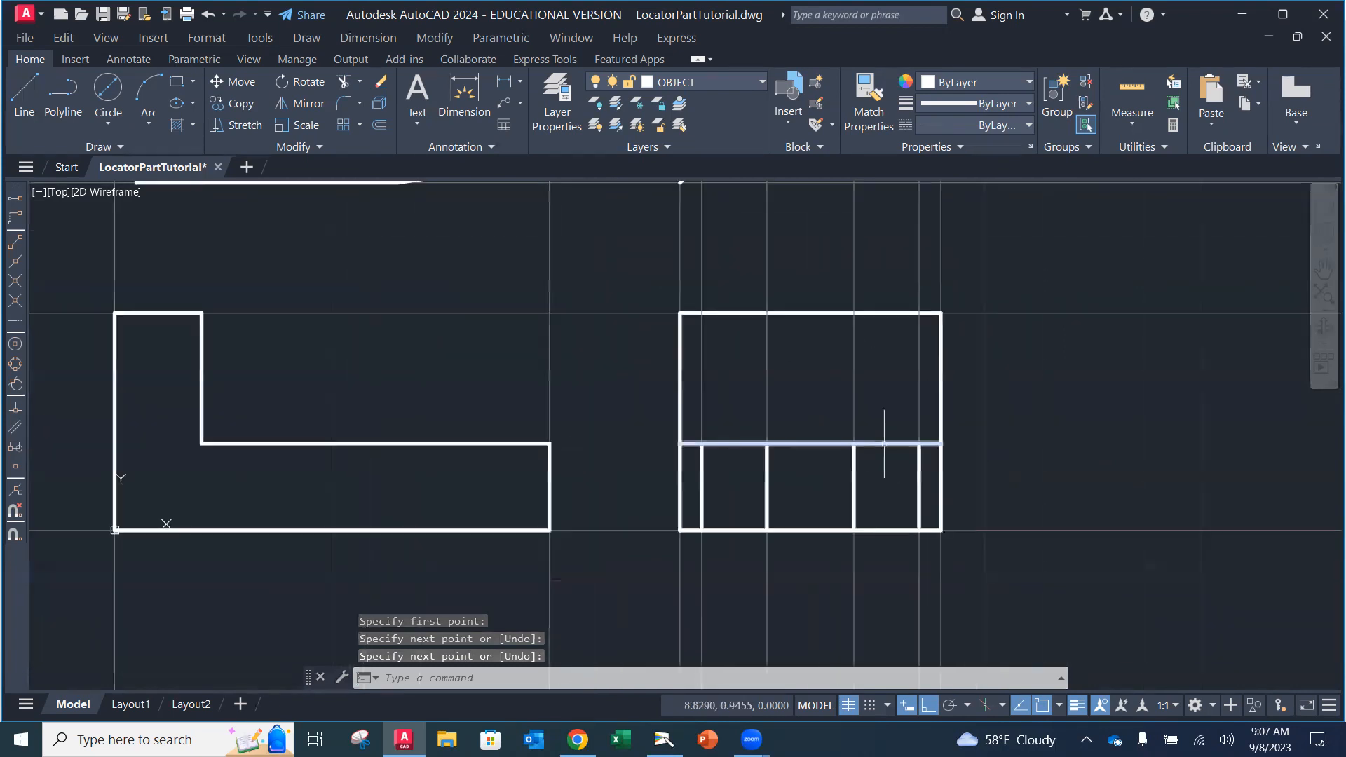
middle_click_drag(868, 463, 800, 532)
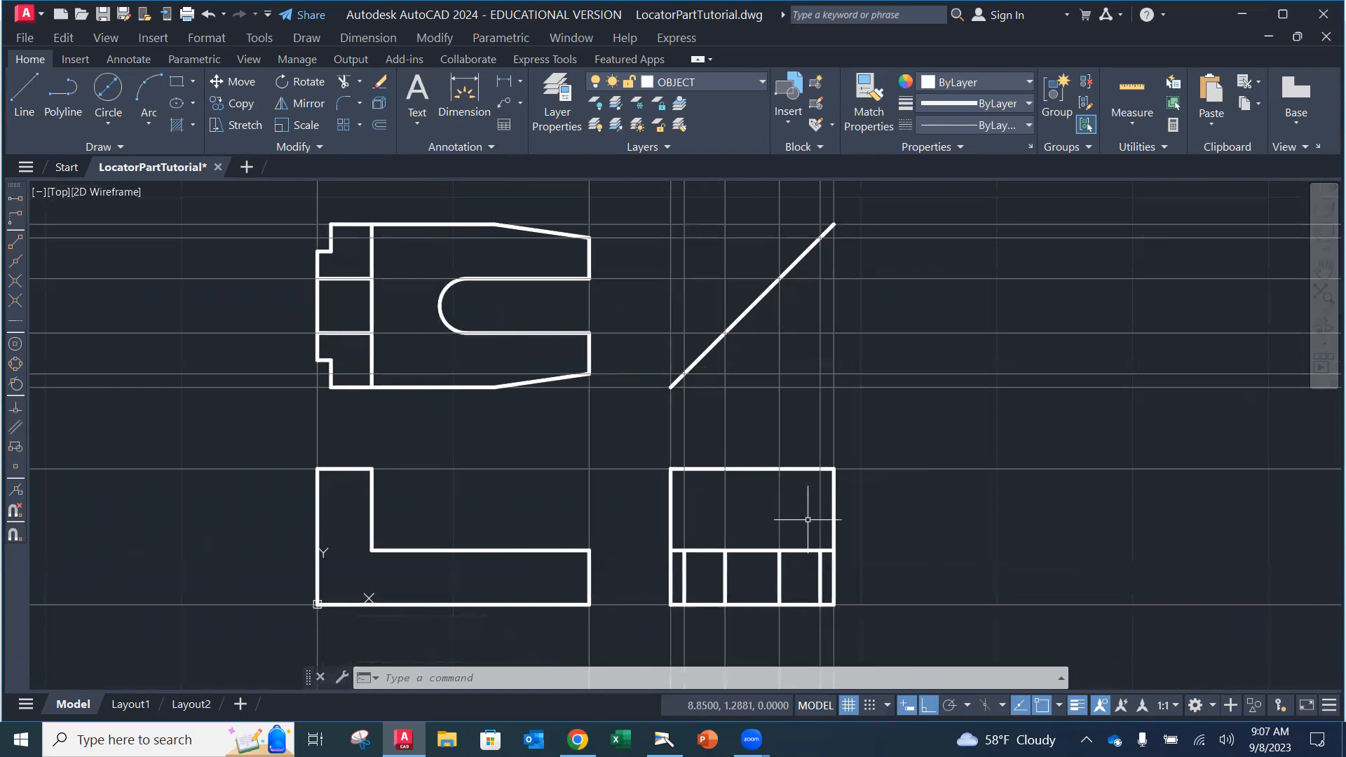
left_click(675, 733)
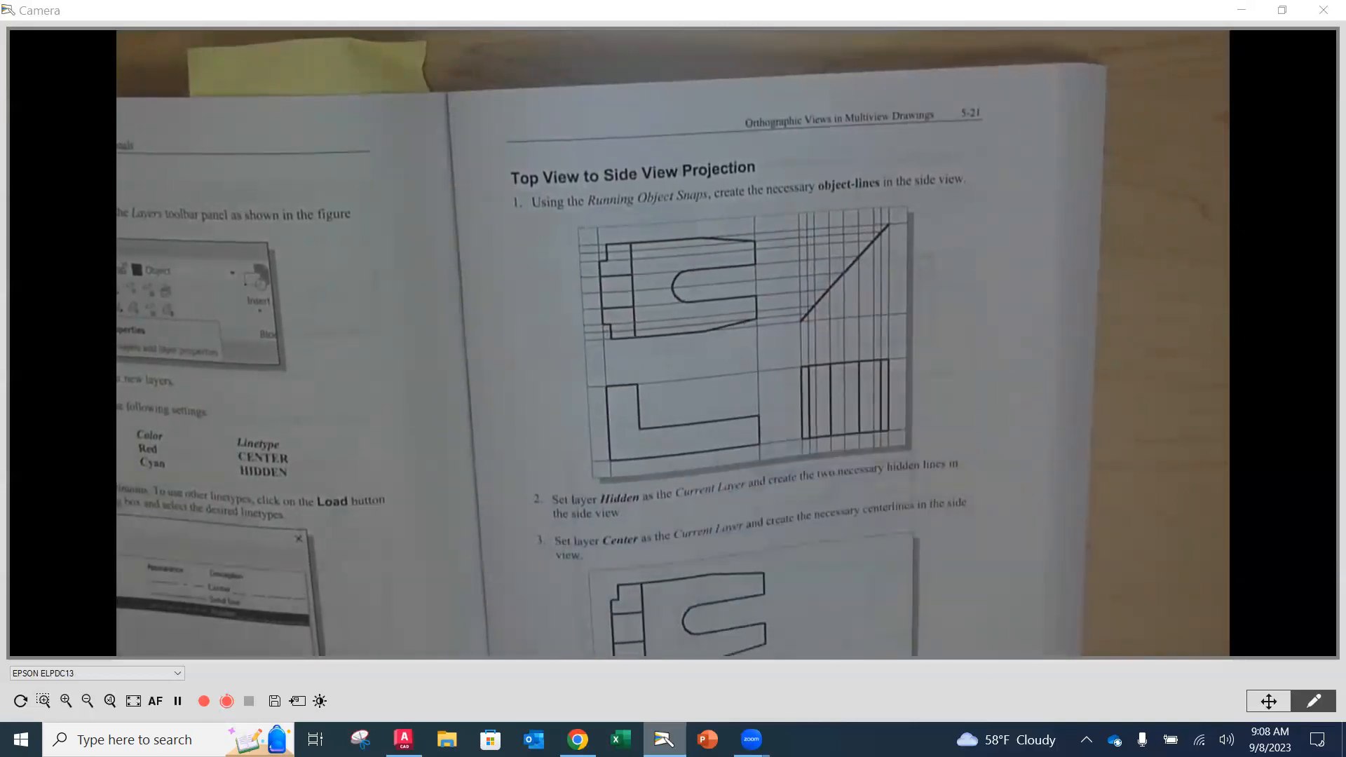
Step: Return from the document camera to the LocatorPartTutorial drawing in AutoCAD
left_click(403, 739)
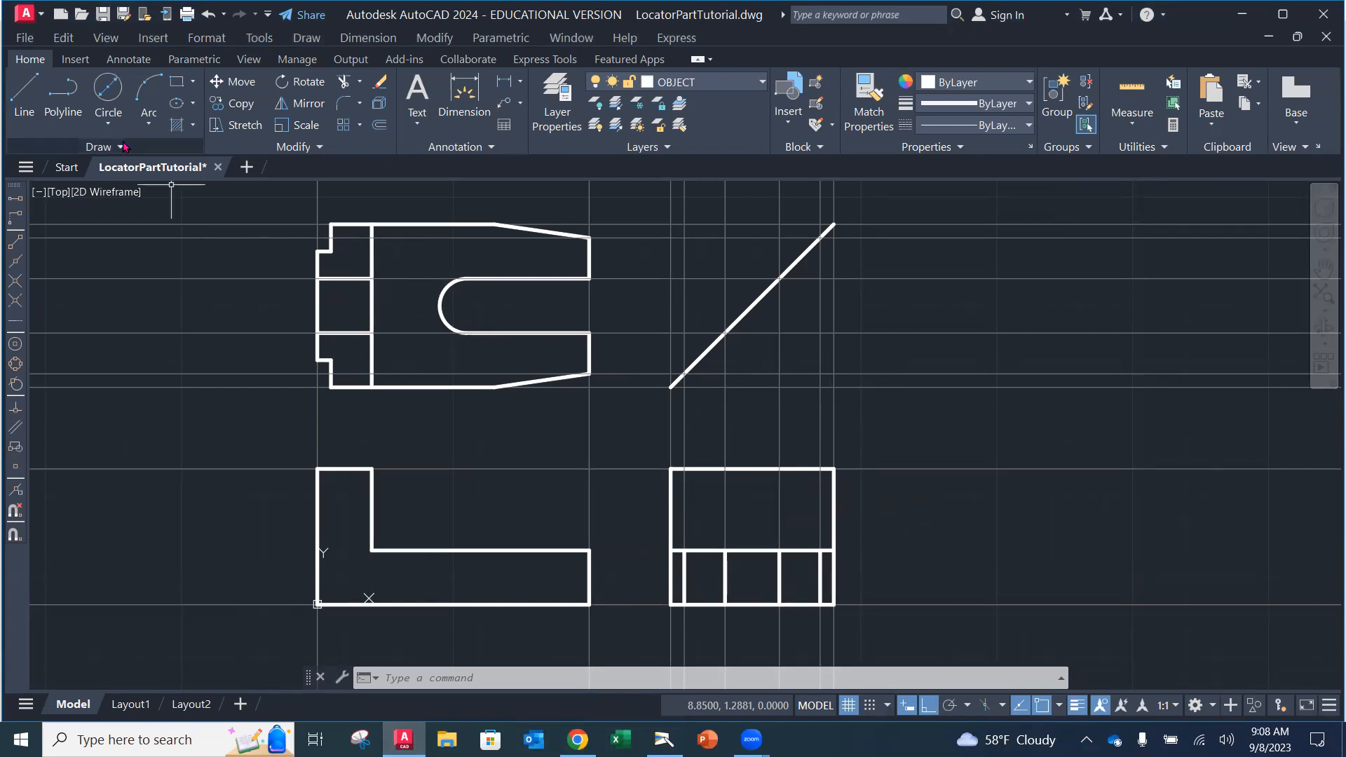
Step: Make CONSTRUCTION the current layer and draw horizontal construction lines through two top-view corners
left_click(710, 85)
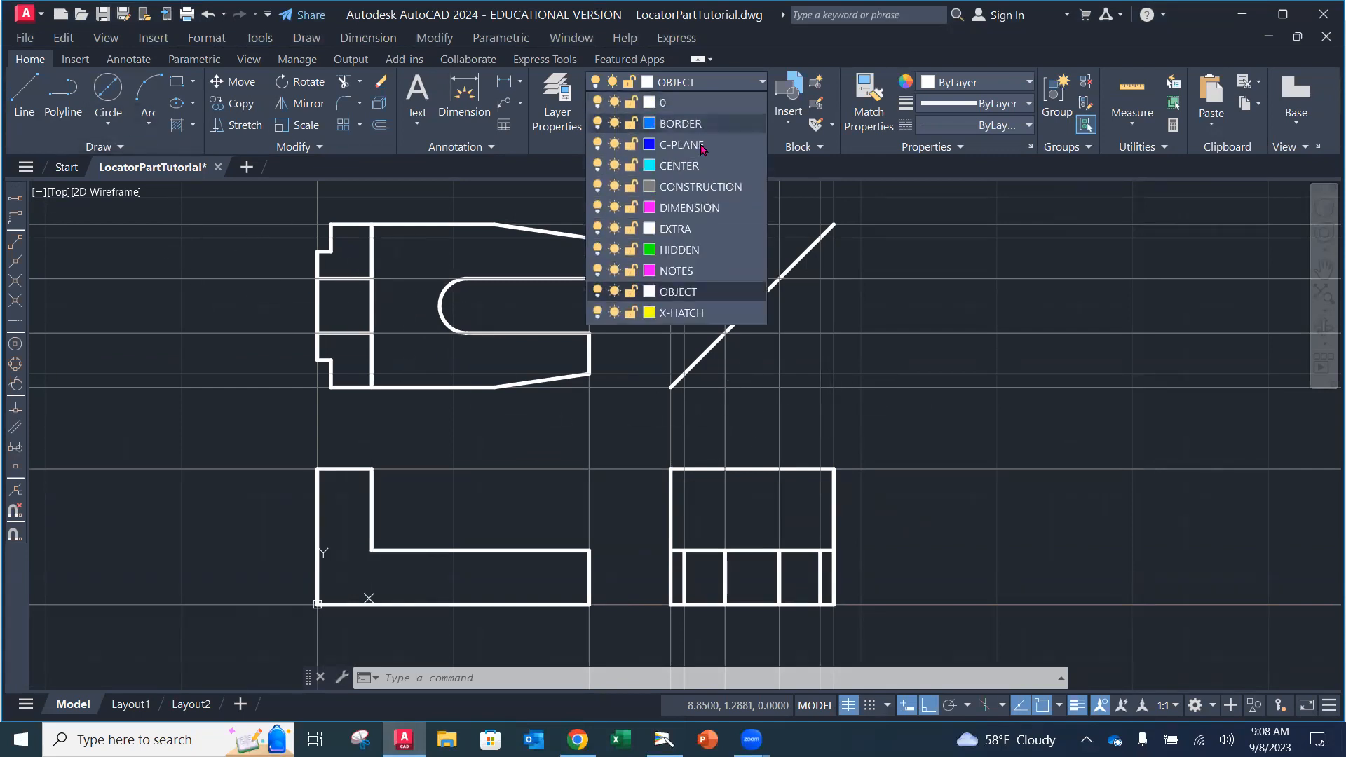
left_click(687, 184)
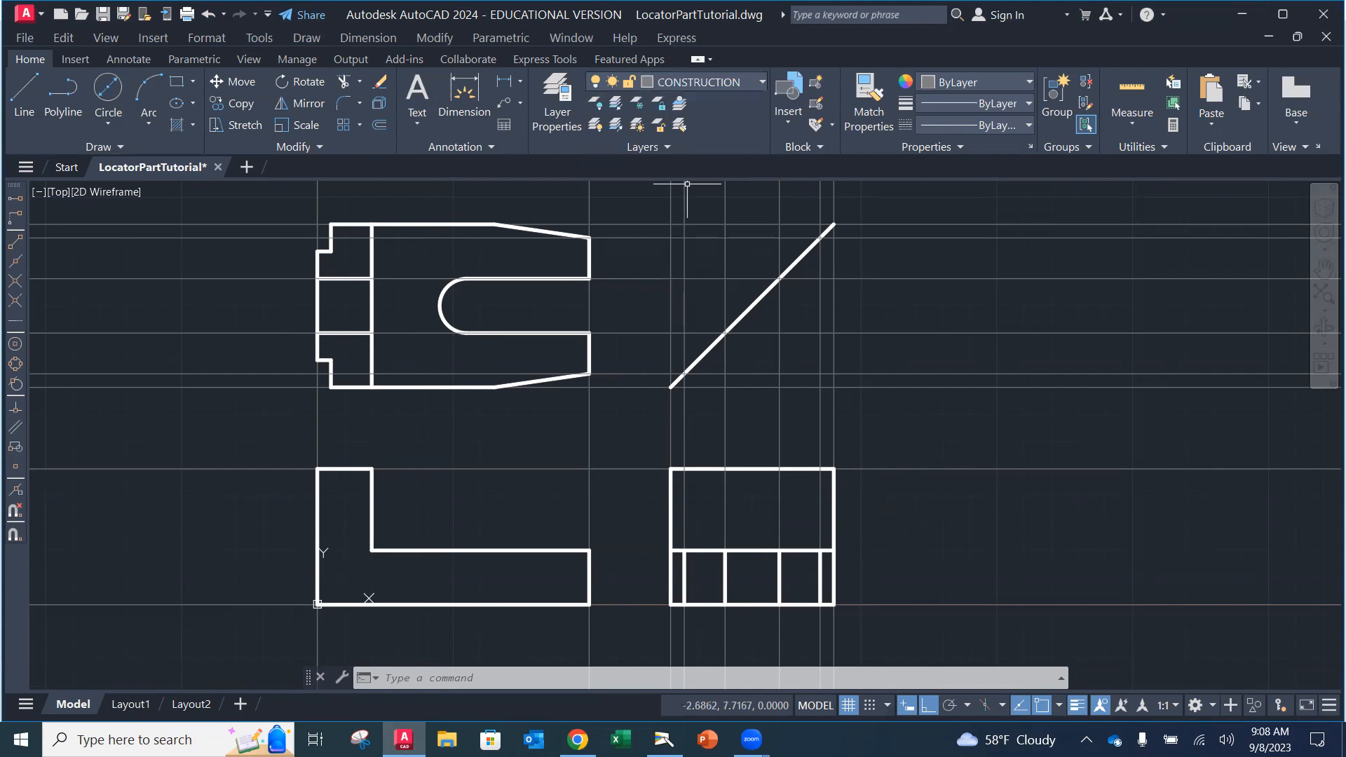
left_click(129, 147)
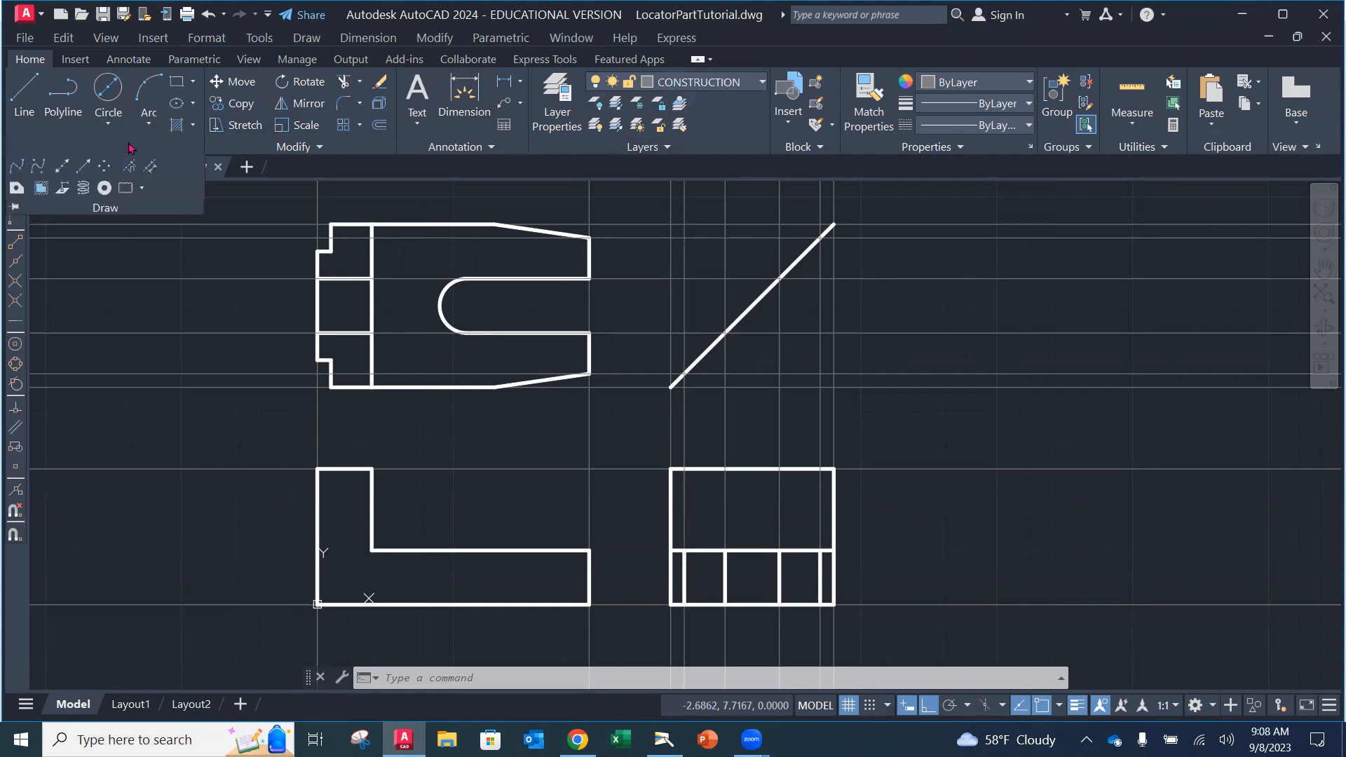
left_click(62, 166)
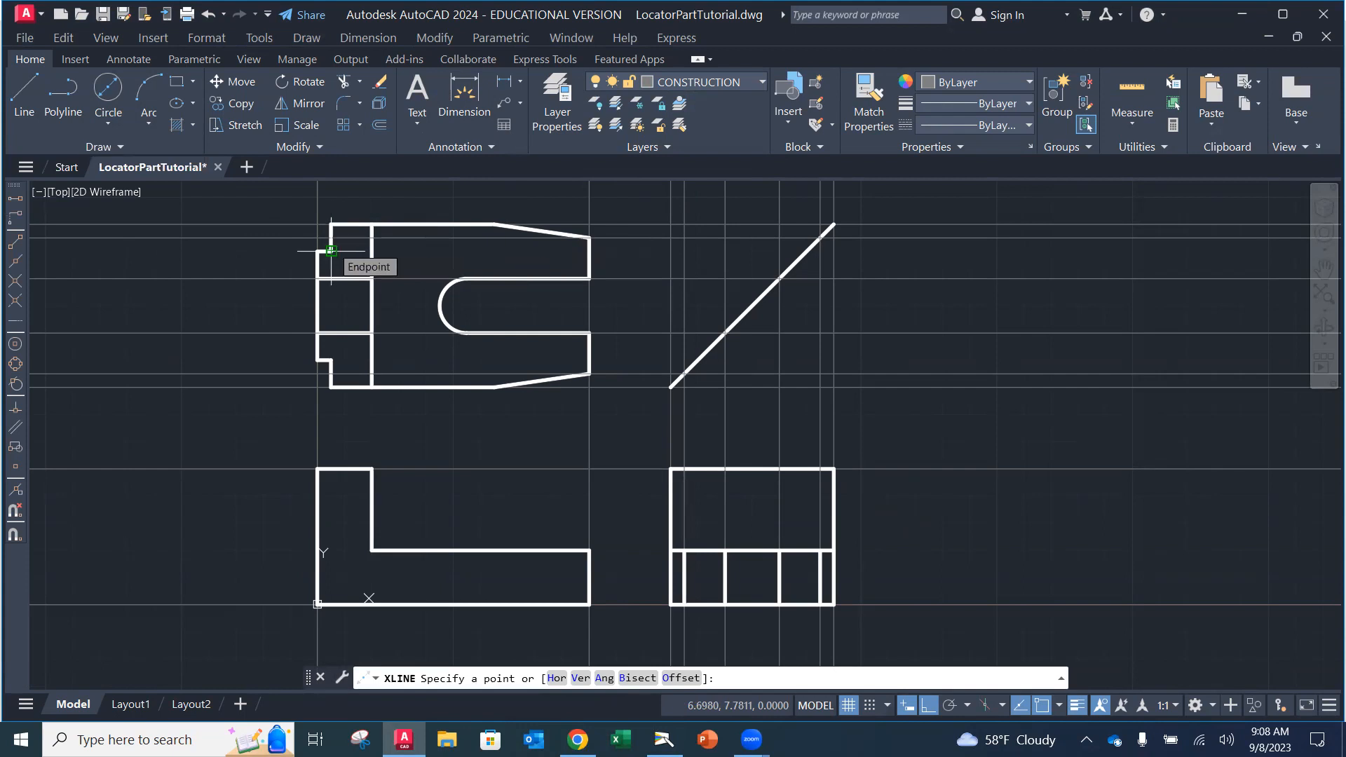
left_click(331, 250)
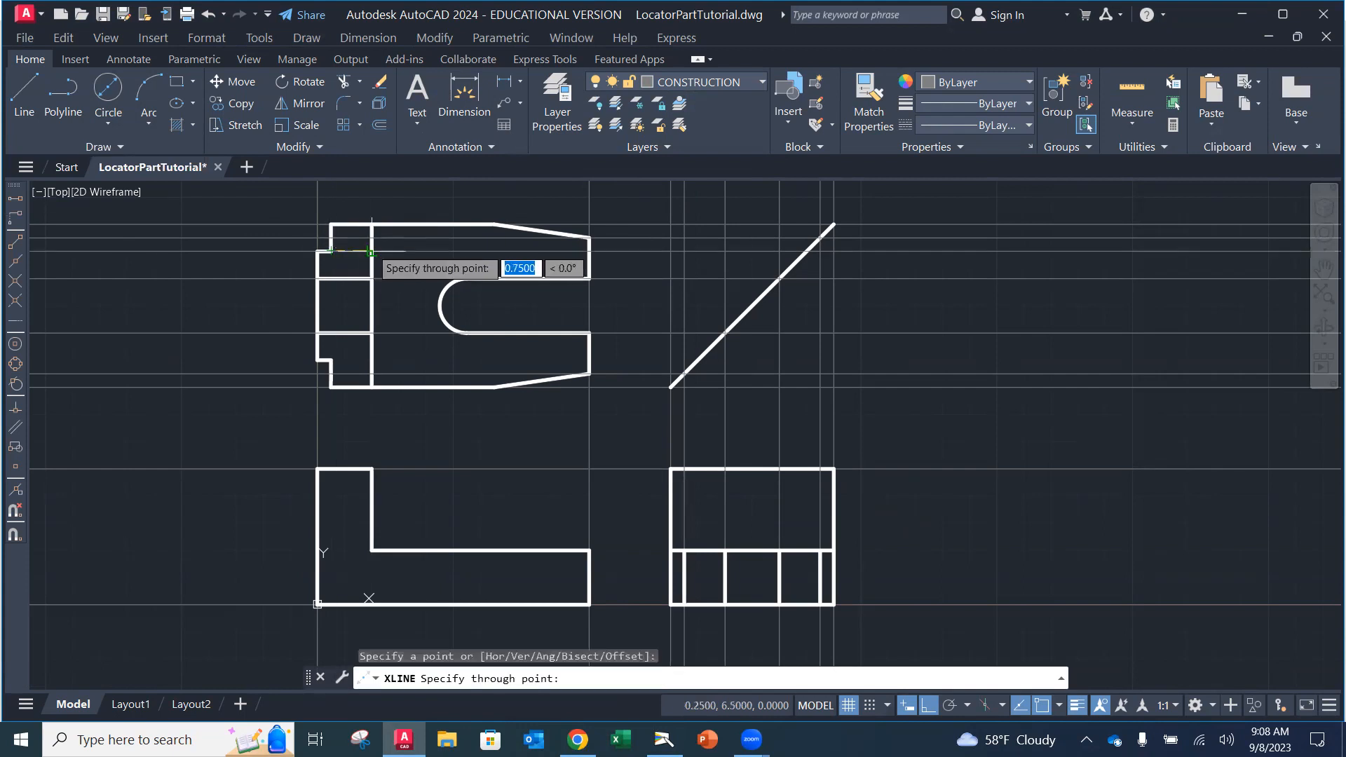
left_click(454, 250)
key("Return")
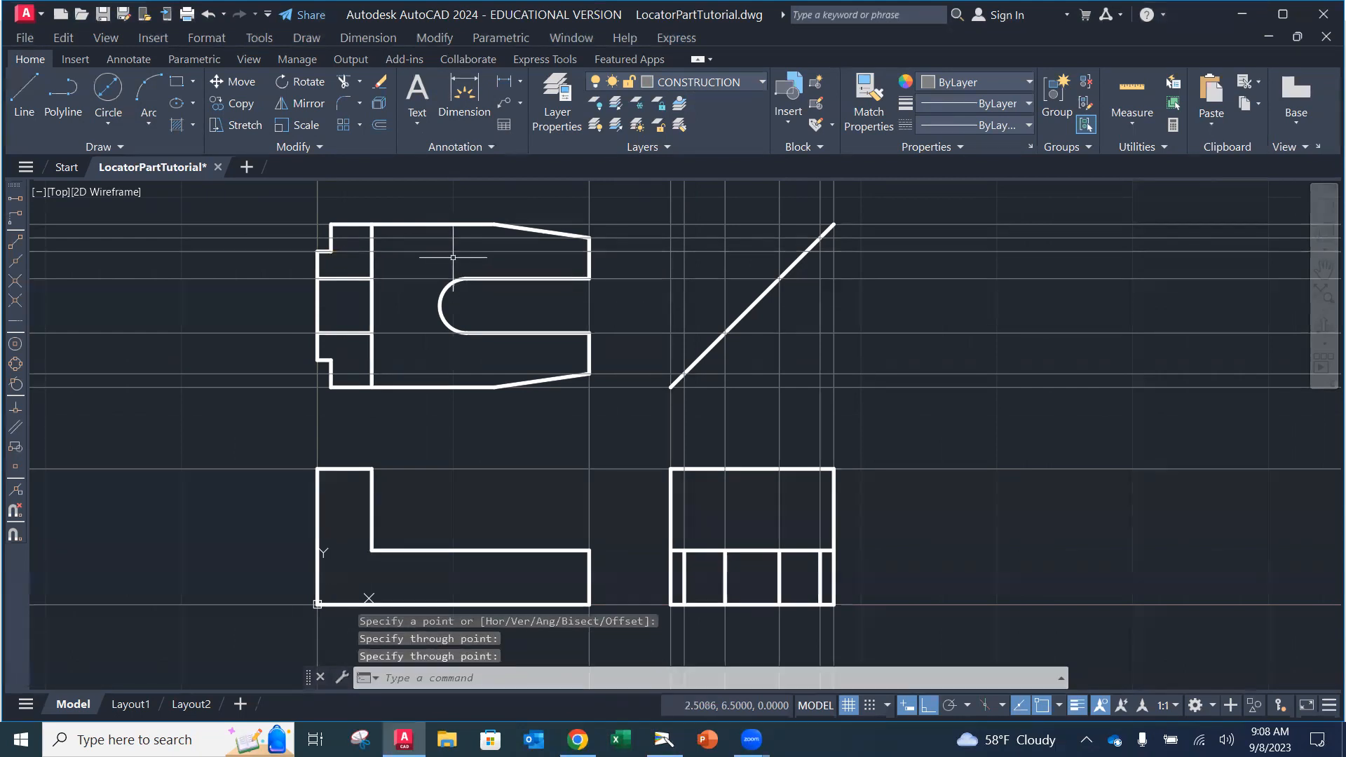
key("Return")
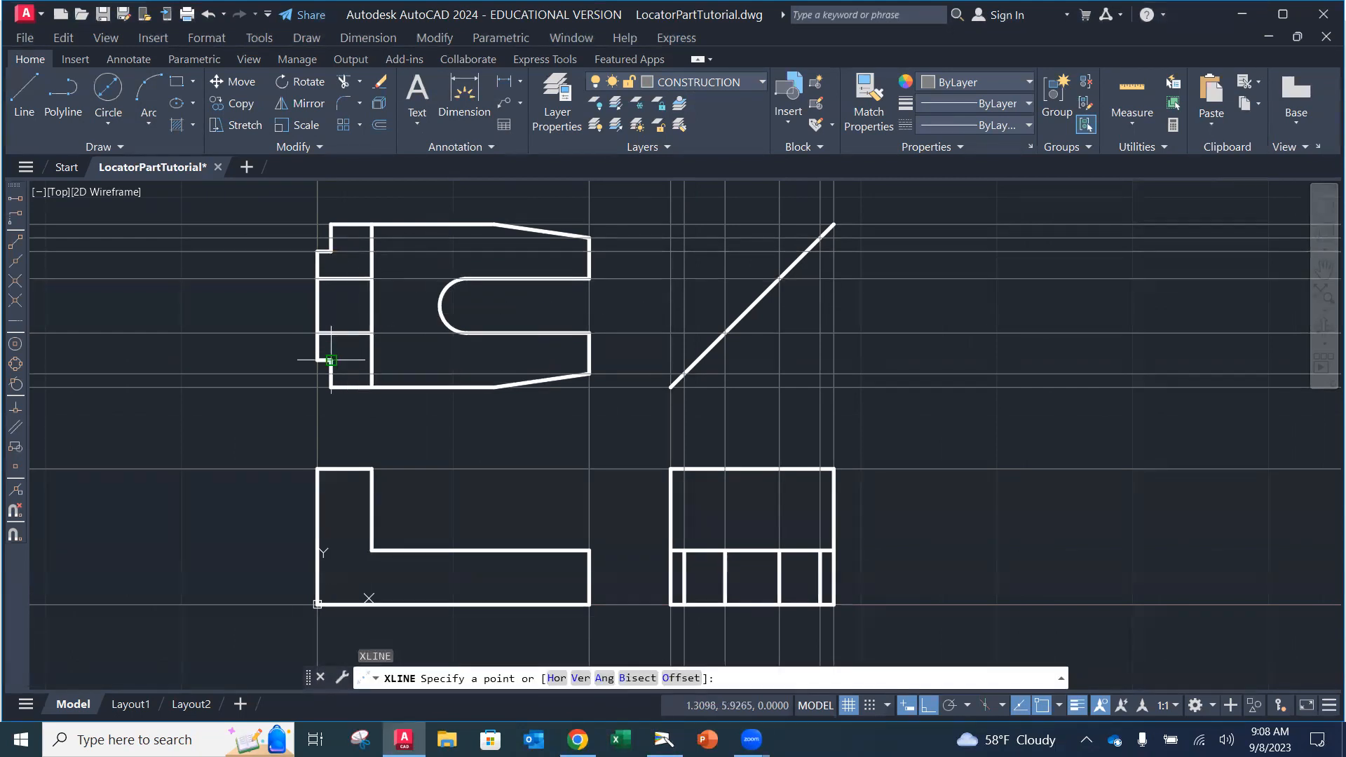
left_click(331, 360)
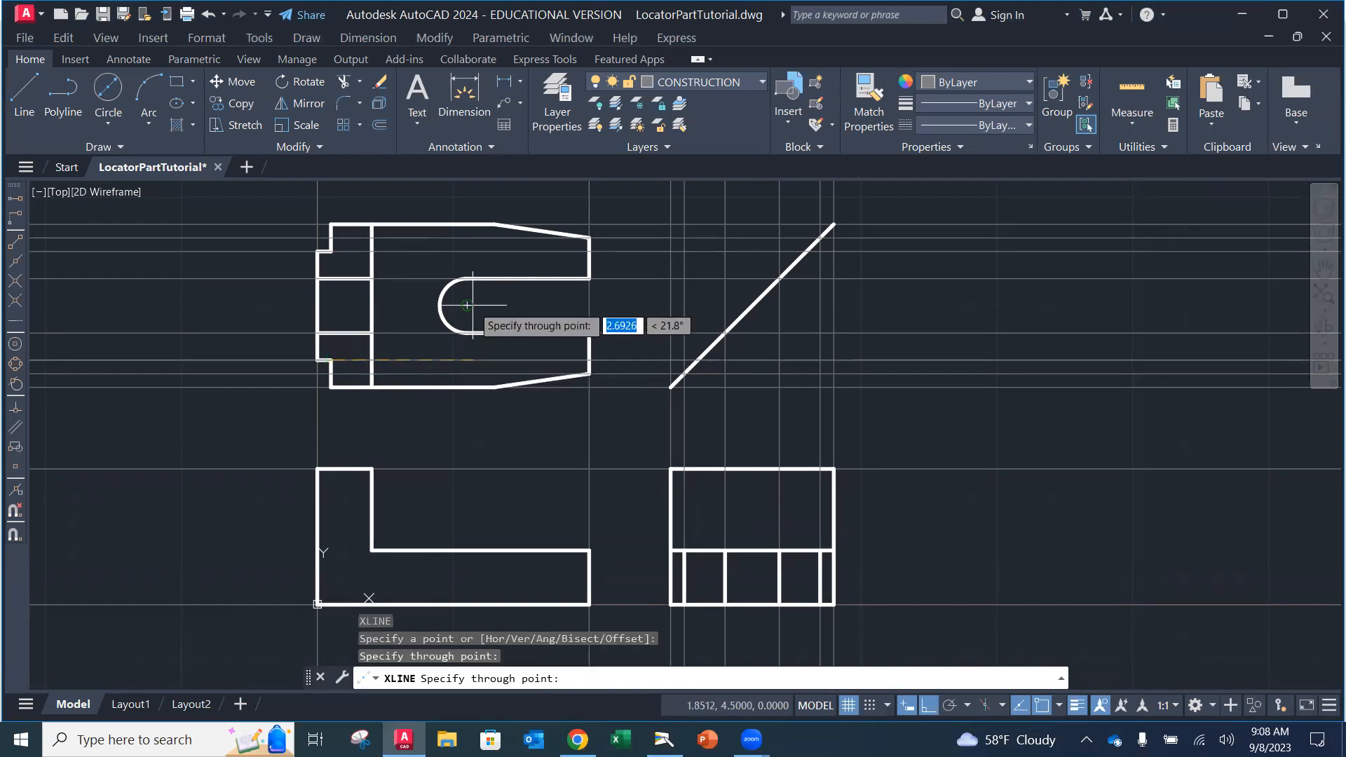
left_click(475, 362)
key("Return")
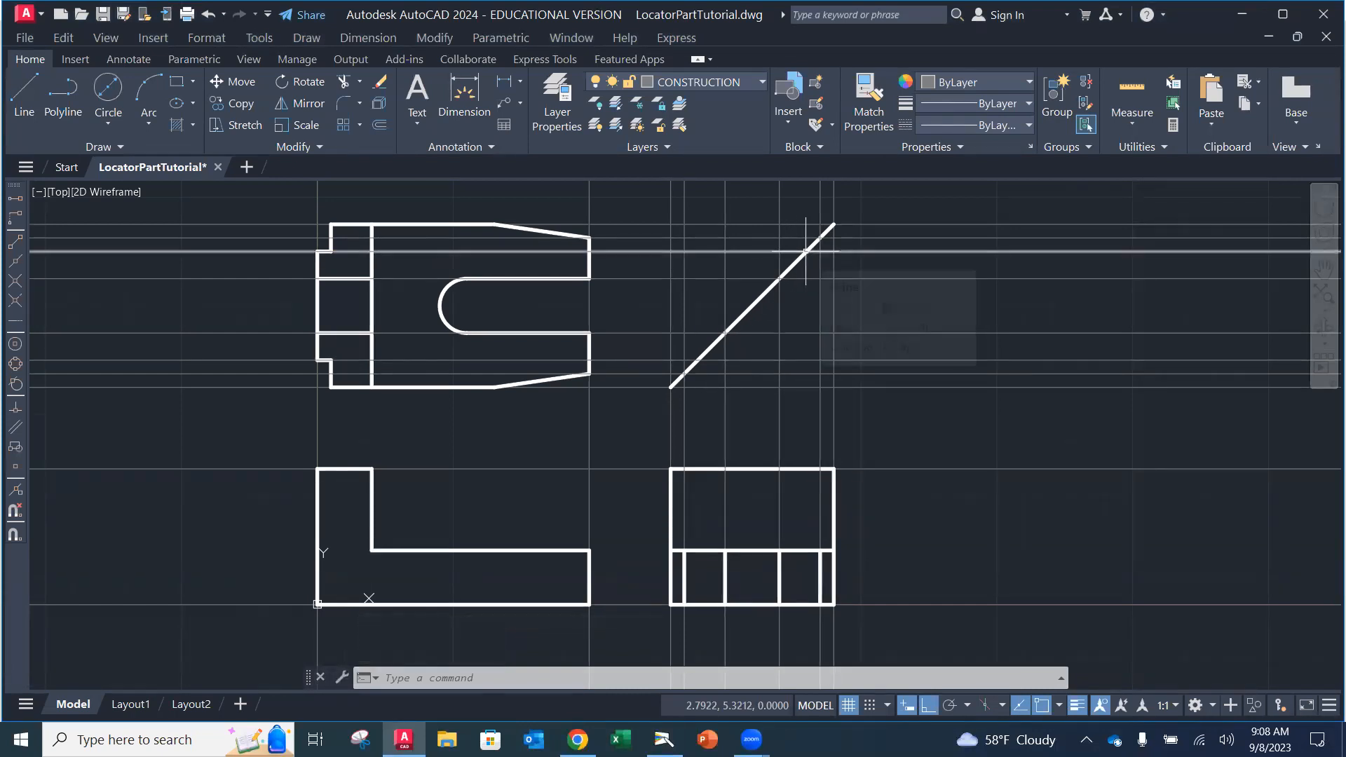
Step: Draw two vertical construction lines down from the 45° miter-line intersections into the side view
left_click(116, 146)
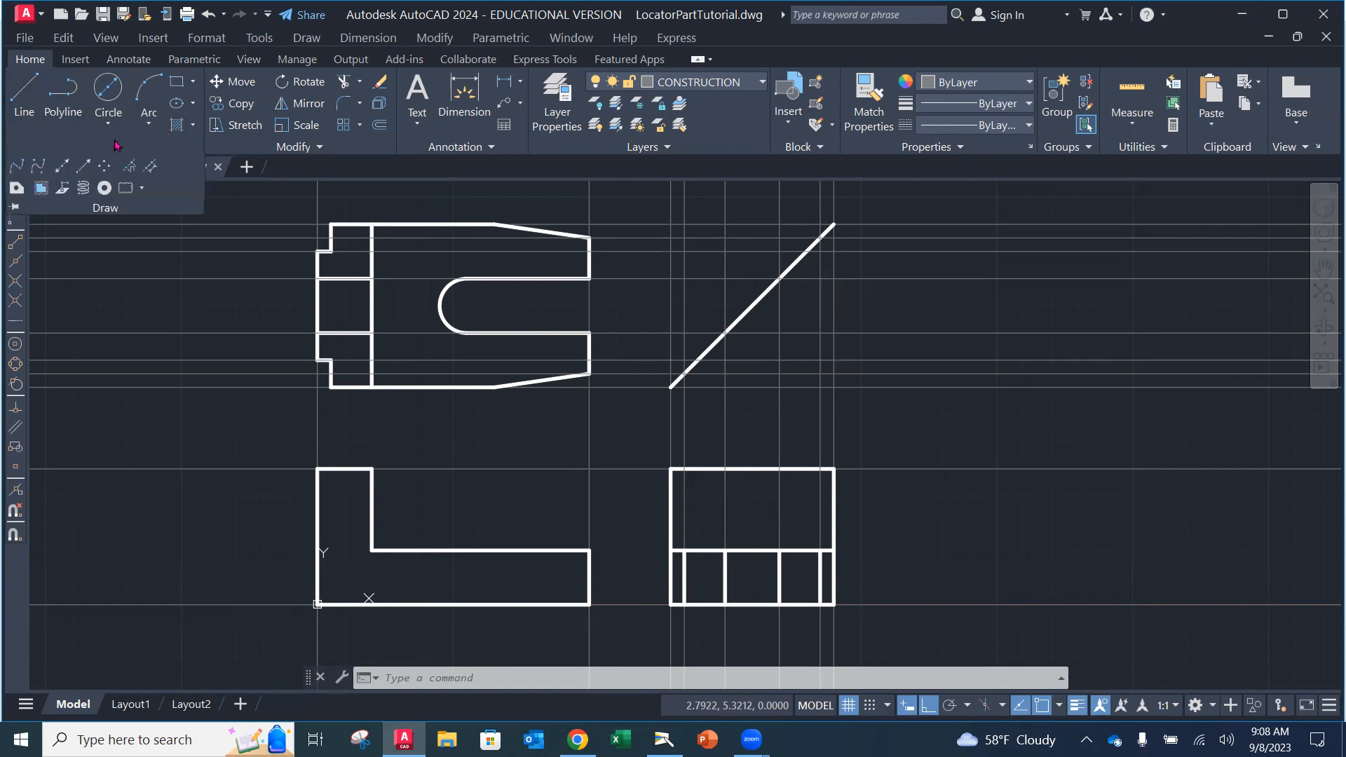
left_click(64, 166)
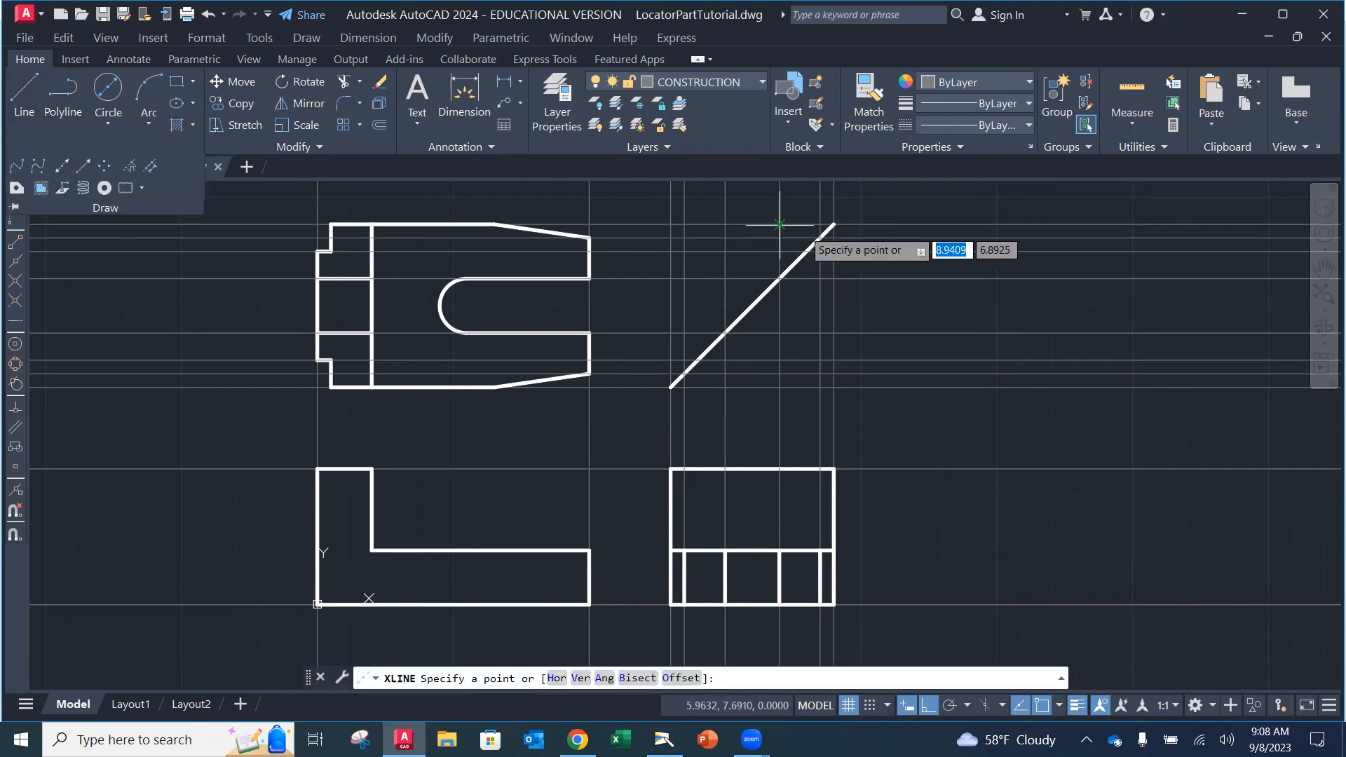
left_click(806, 250)
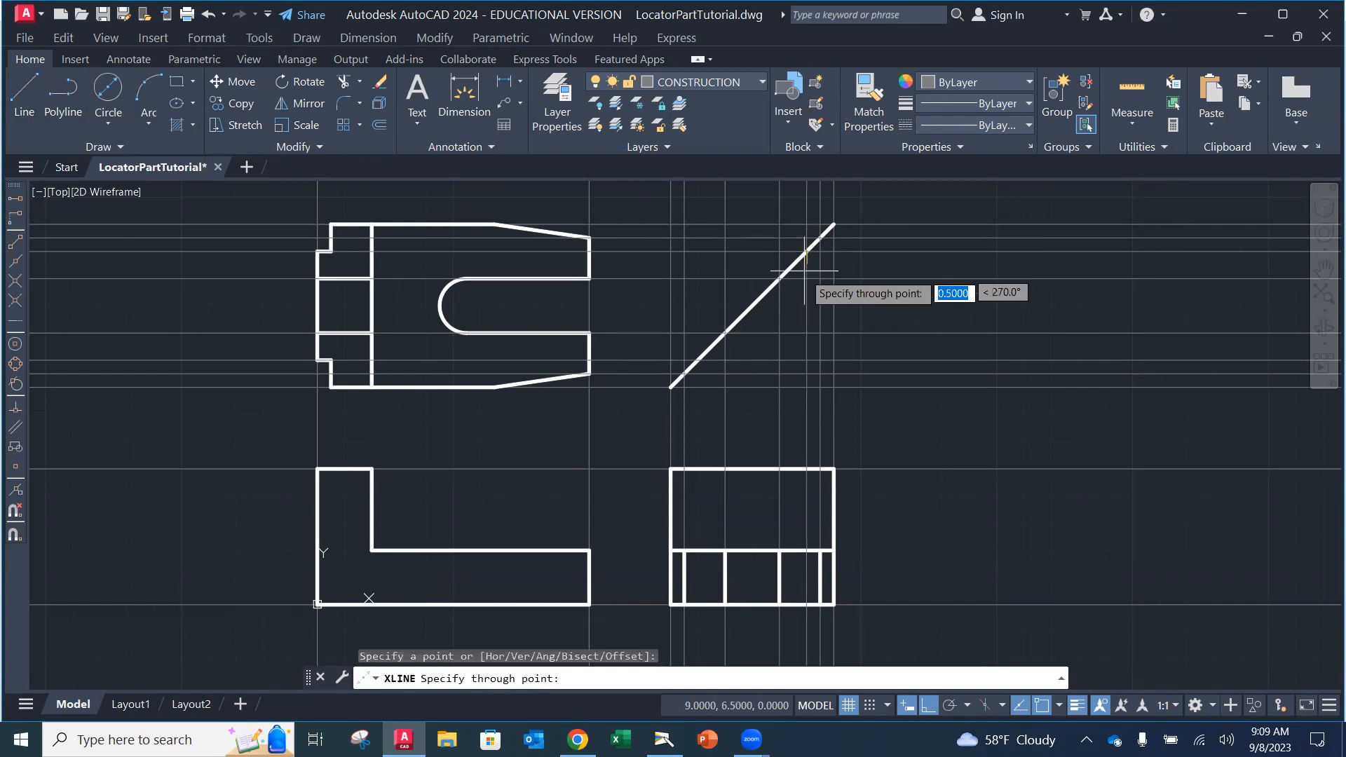
left_click(807, 316)
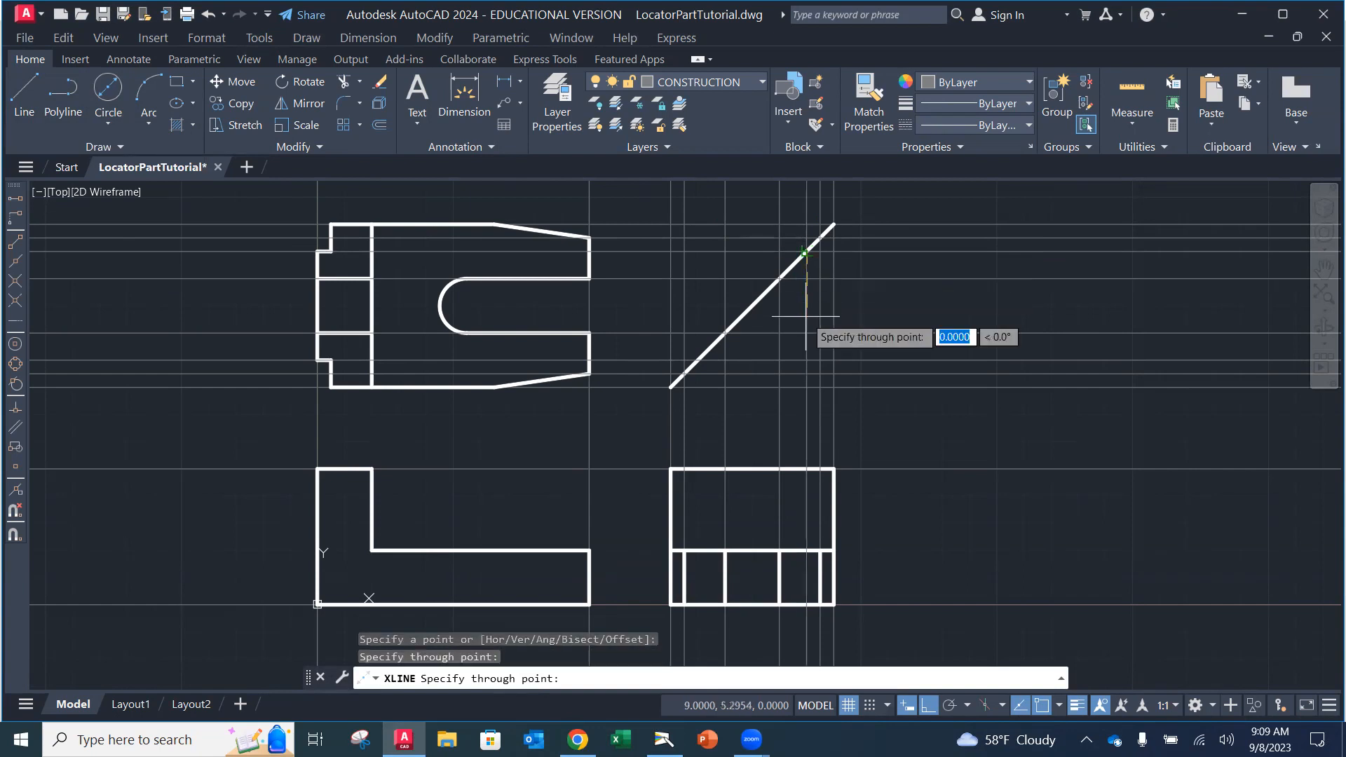
key("Return")
key("Return")
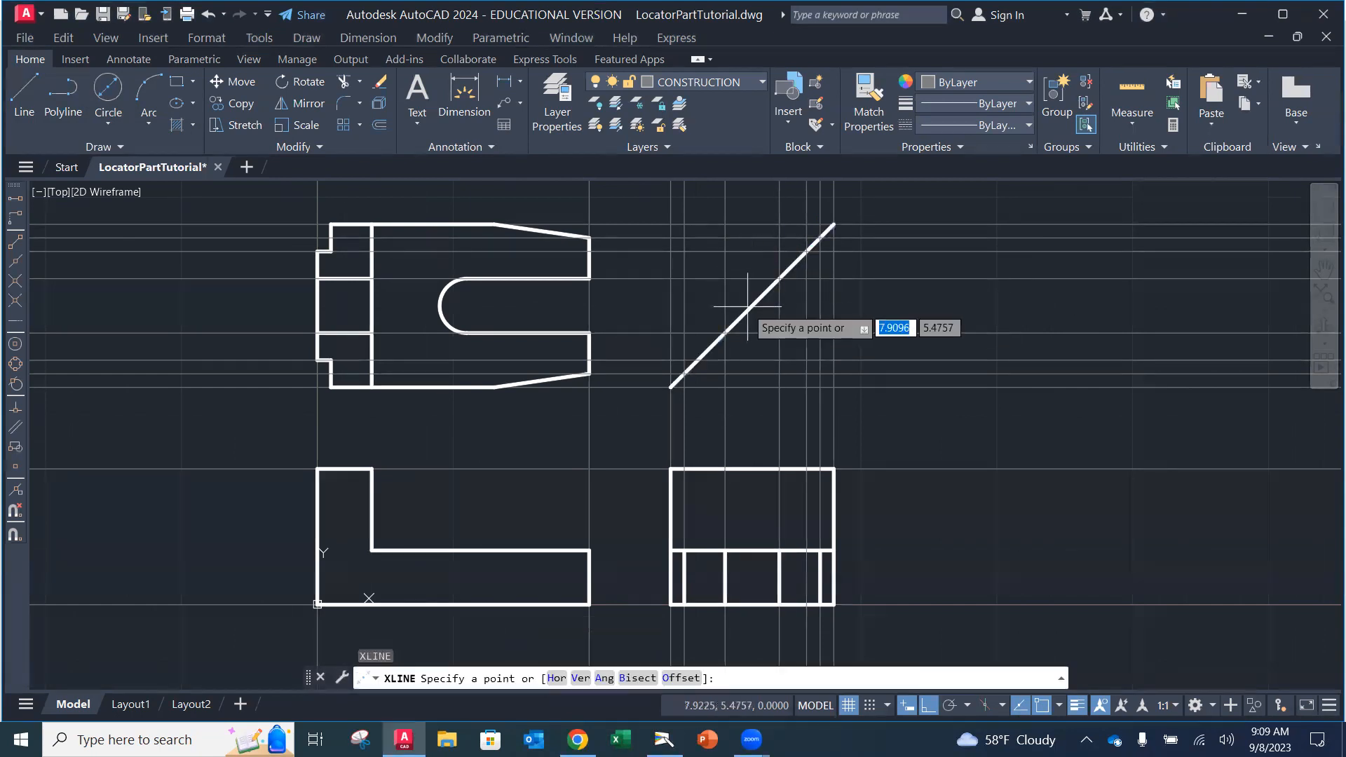
left_click(697, 360)
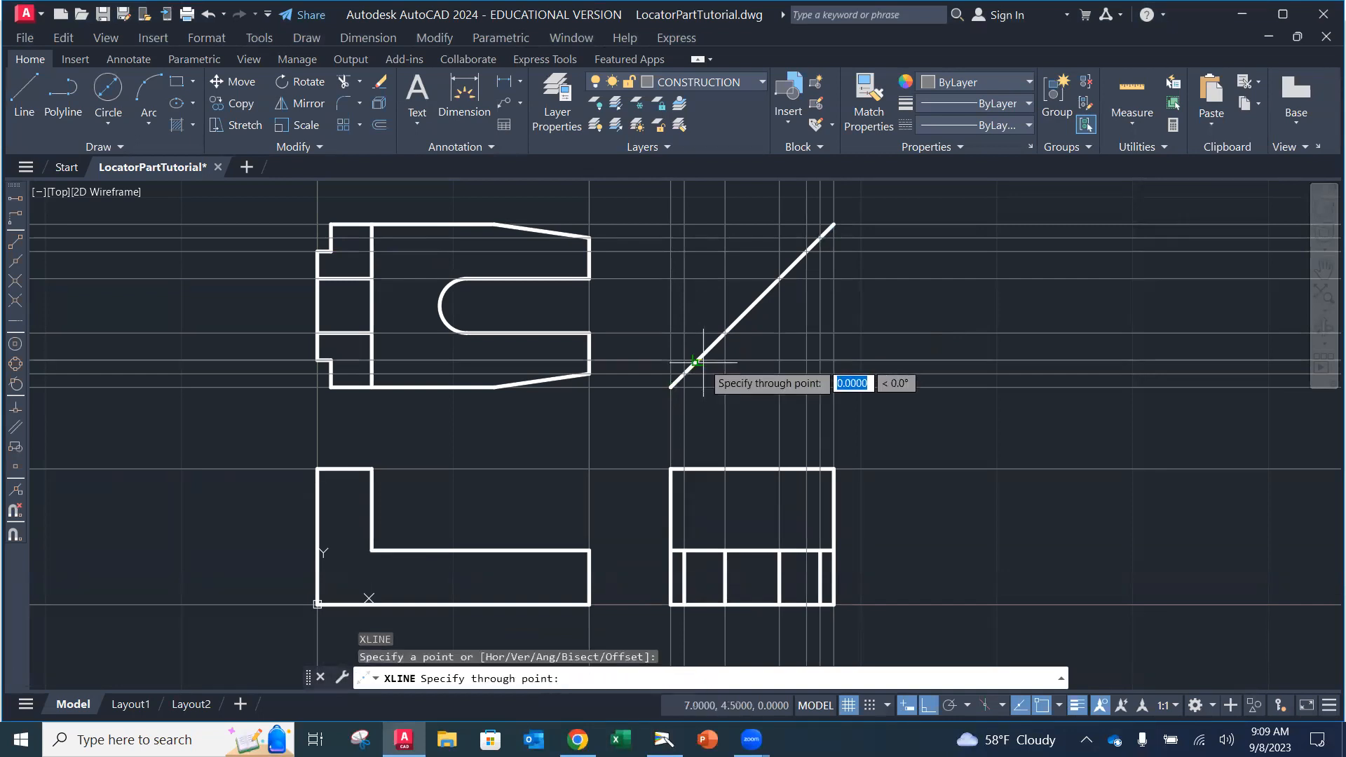
left_click(706, 417)
key("Return")
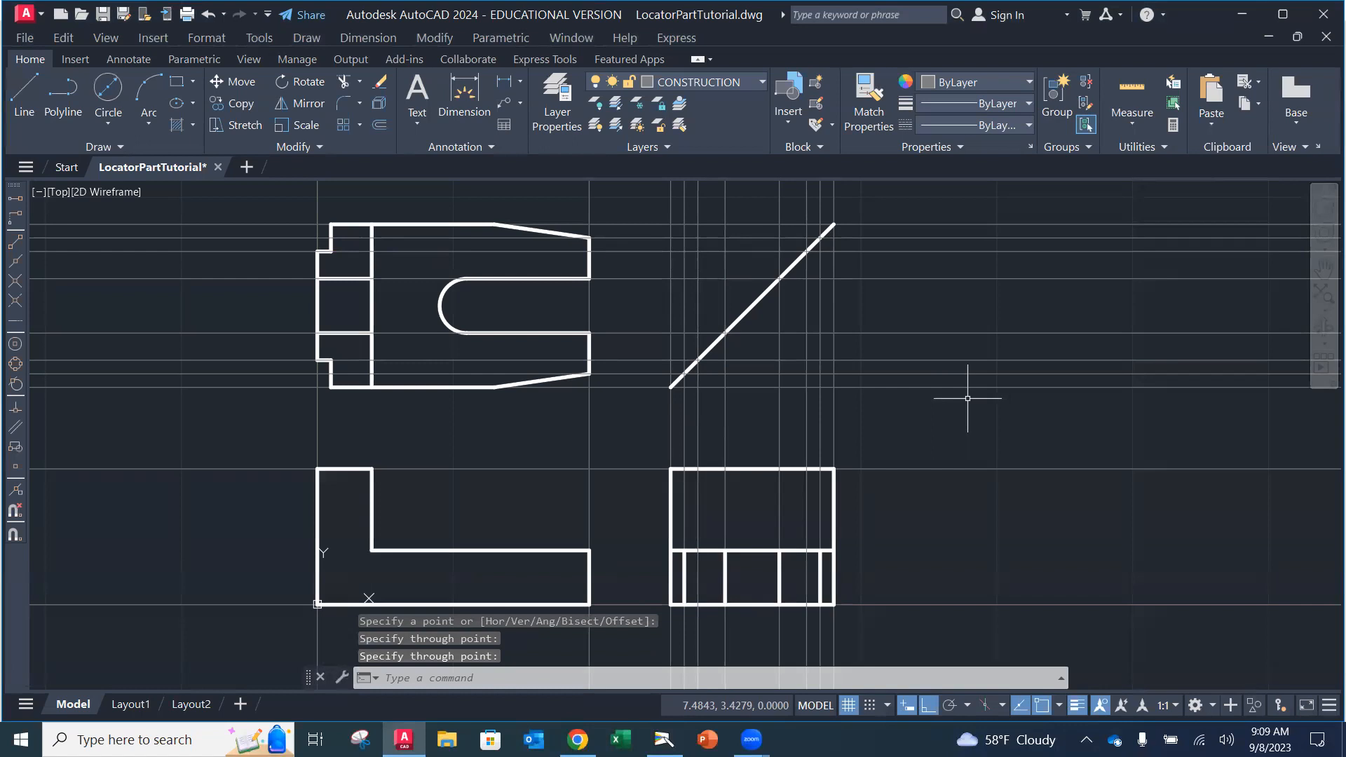
Step: Check that the Intersection running object snap is on, then bring up the layer list
left_click(1060, 706)
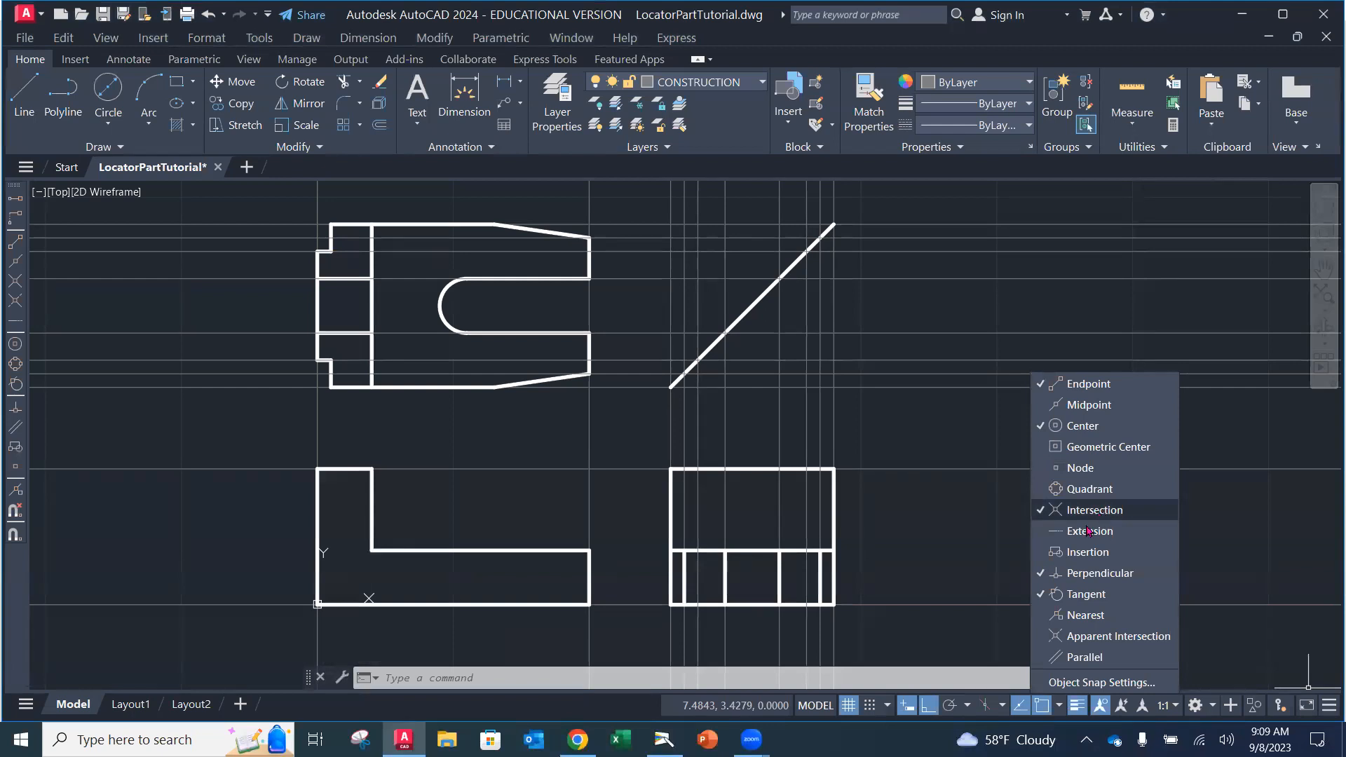
key("Escape")
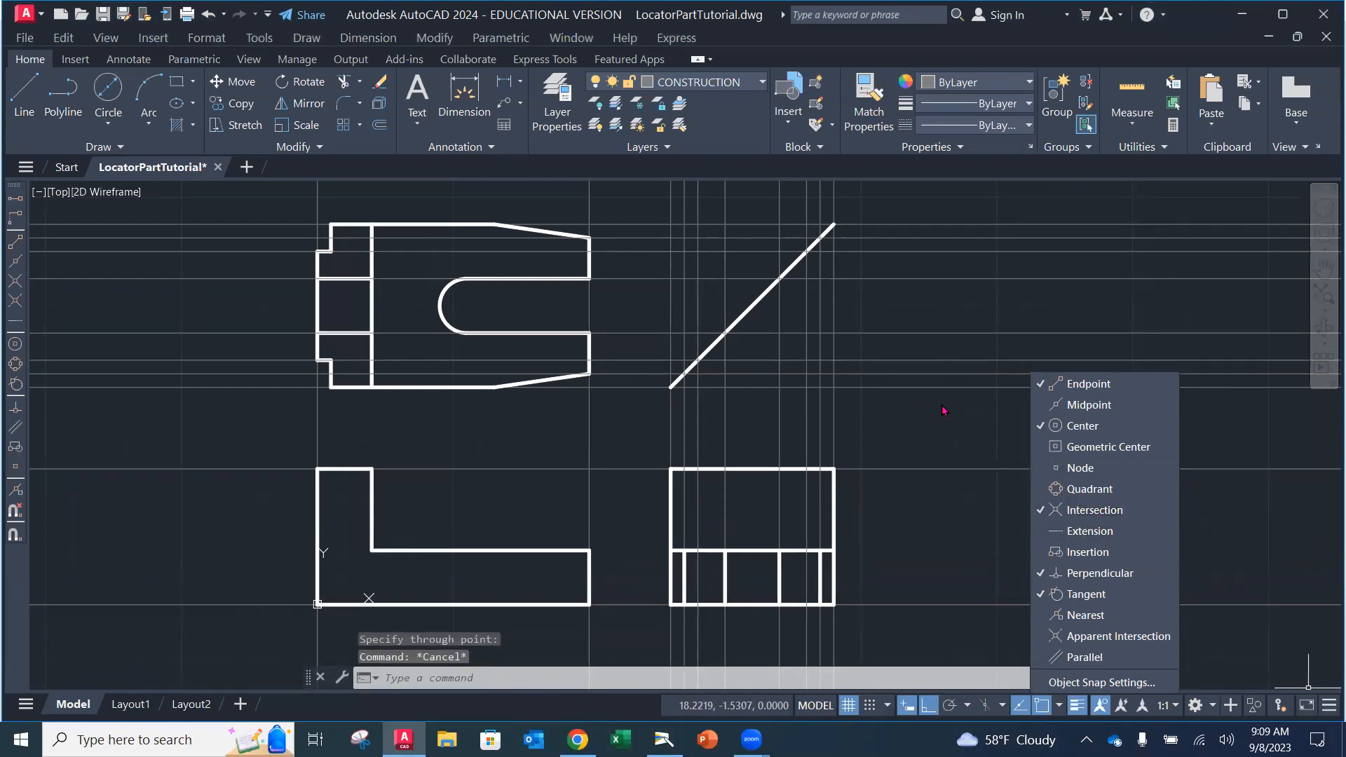
left_click(959, 424)
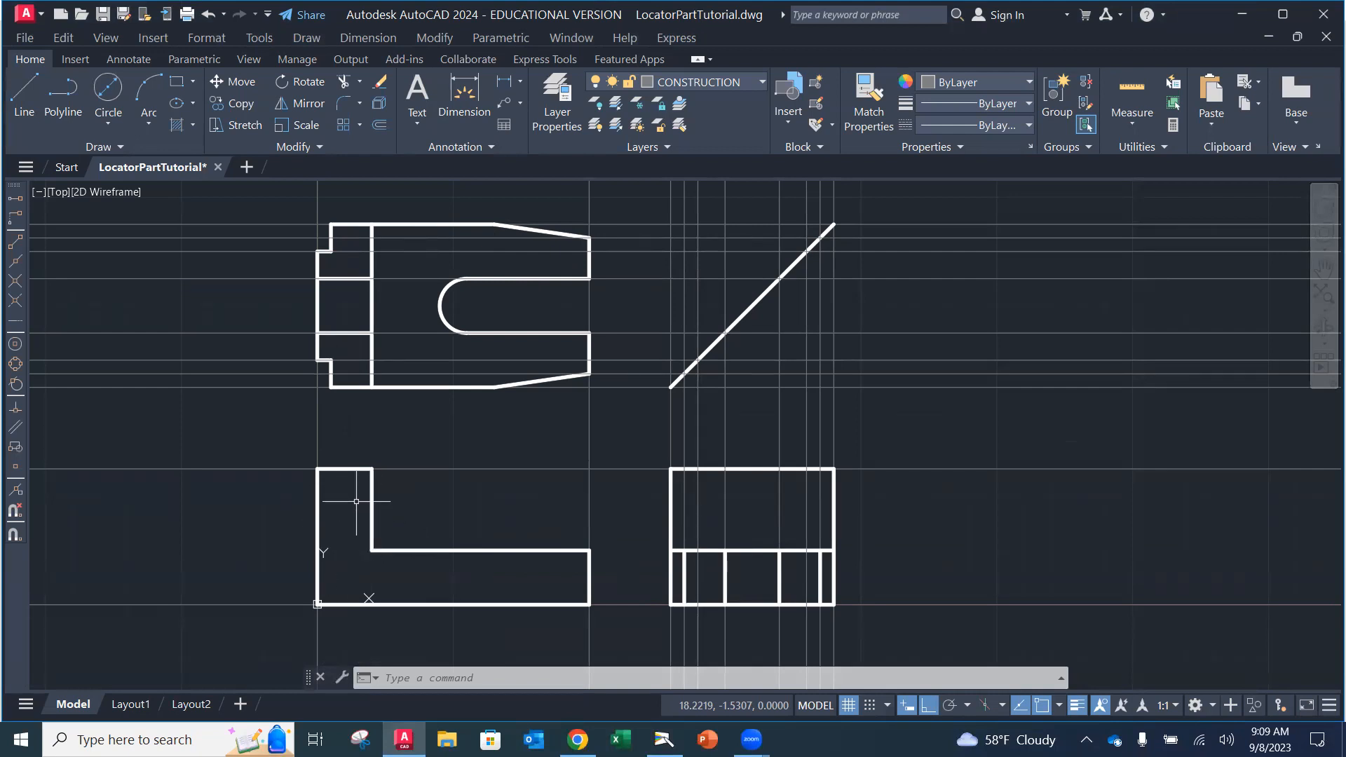
left_click(729, 83)
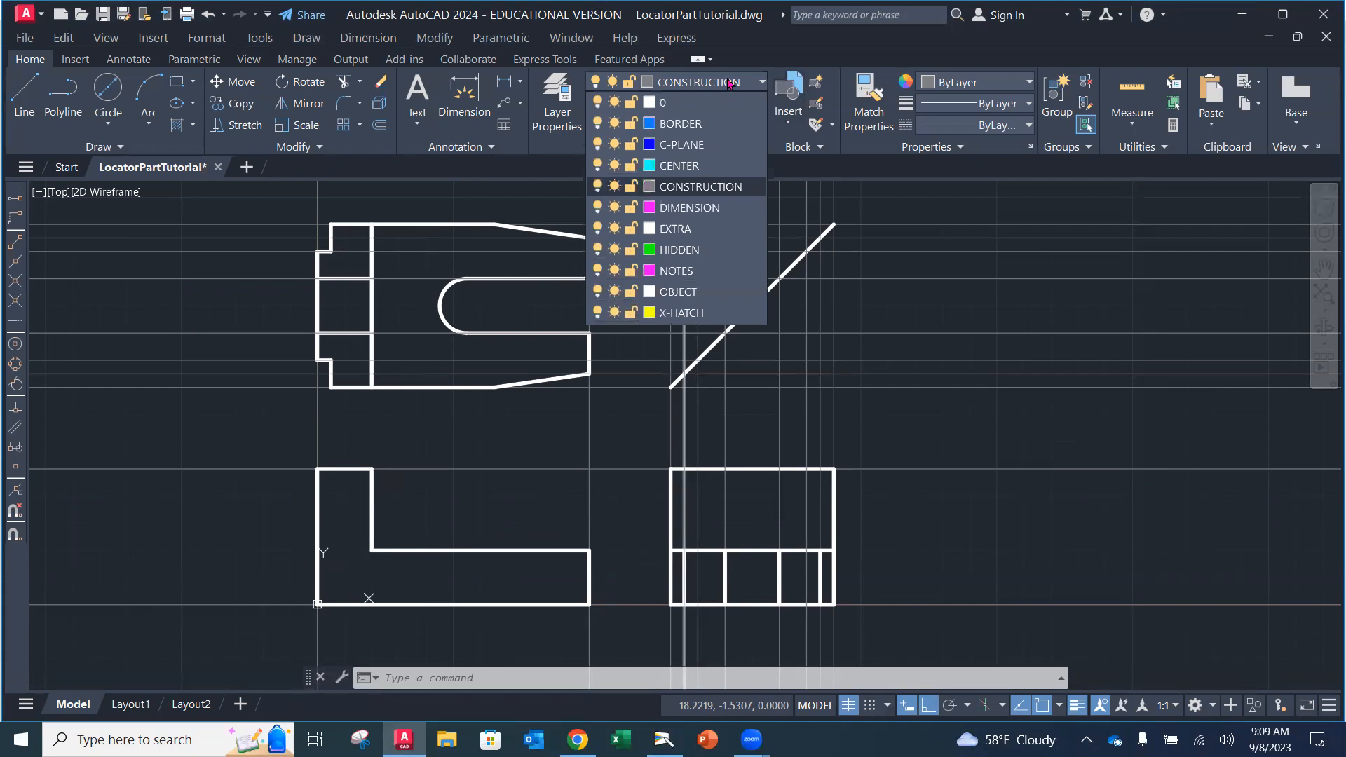
Step: On the HIDDEN layer, draw two hidden lines from the side view's top edge to its bottom edge
left_click(688, 253)
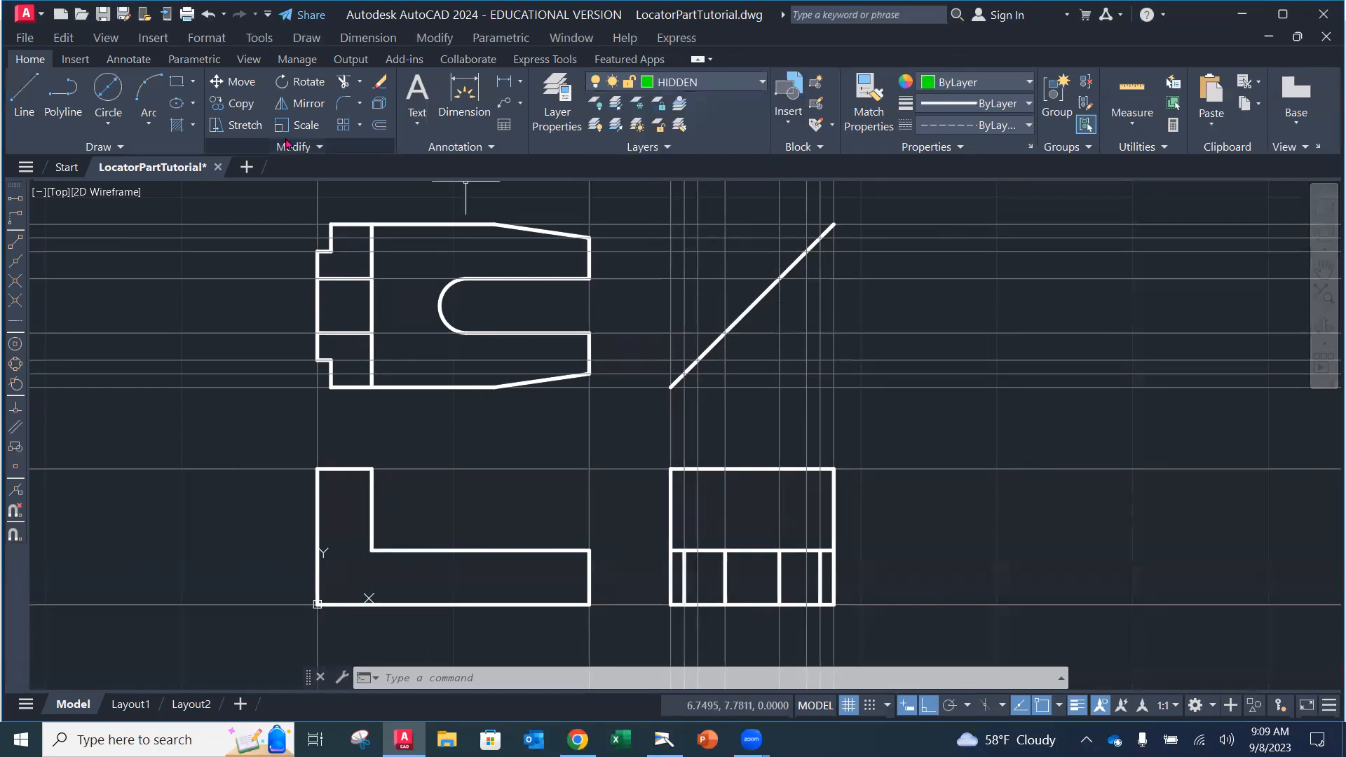
left_click(34, 118)
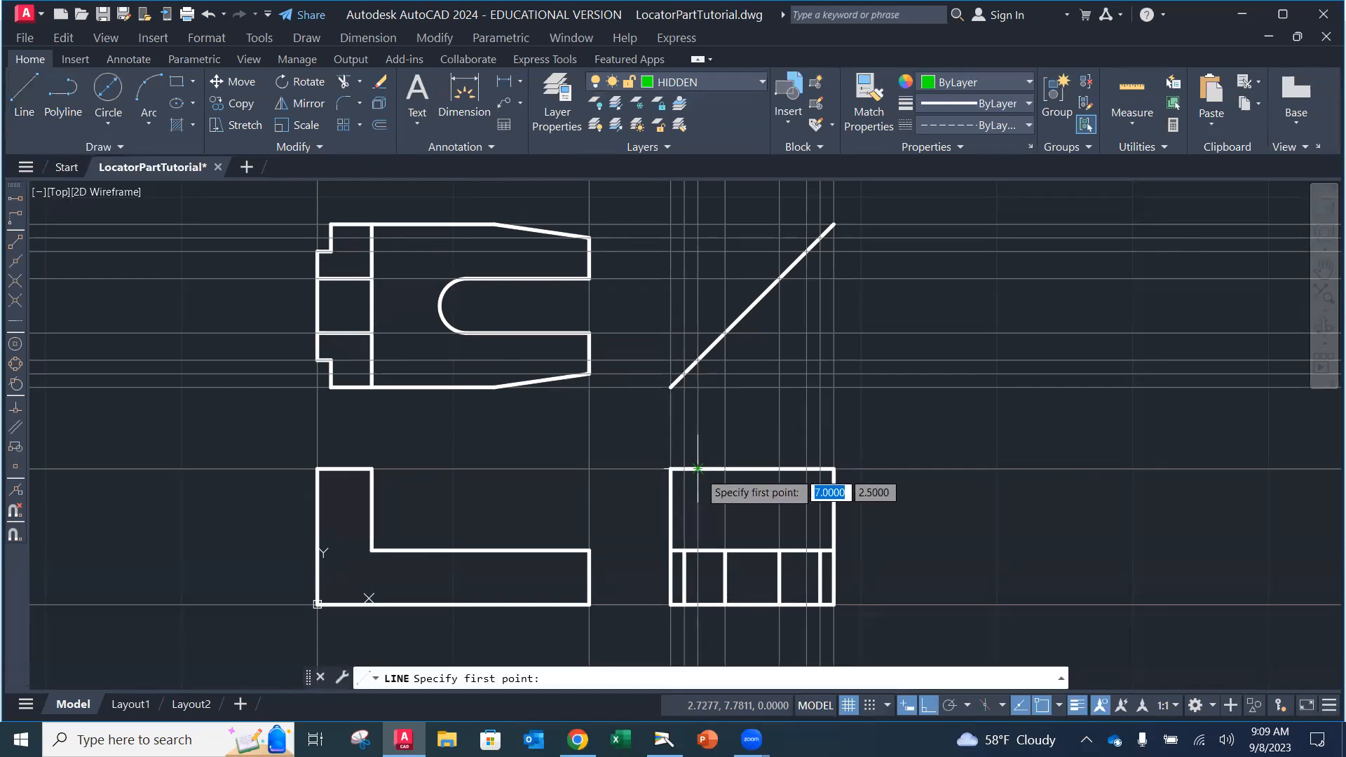
scroll(818, 510, "down", 2)
scroll(780, 514, "up", 4)
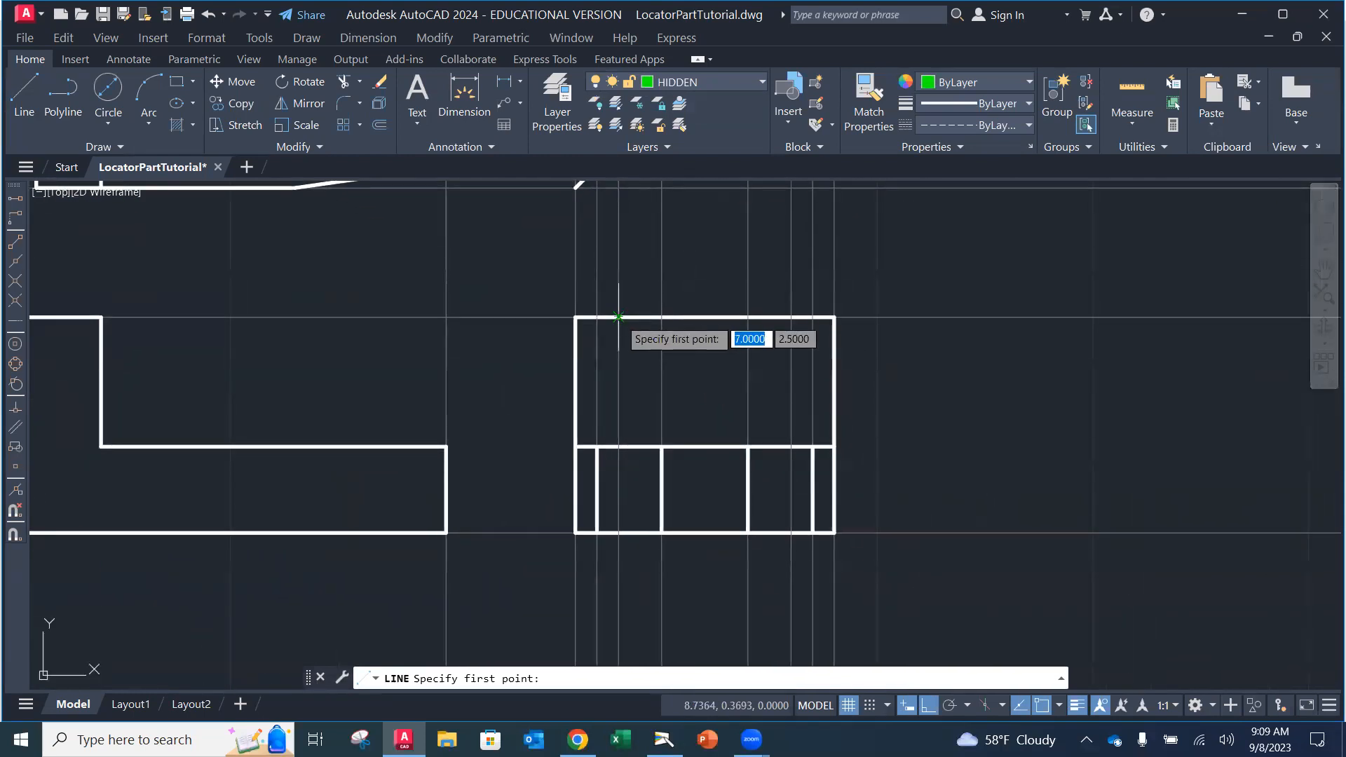
left_click(618, 317)
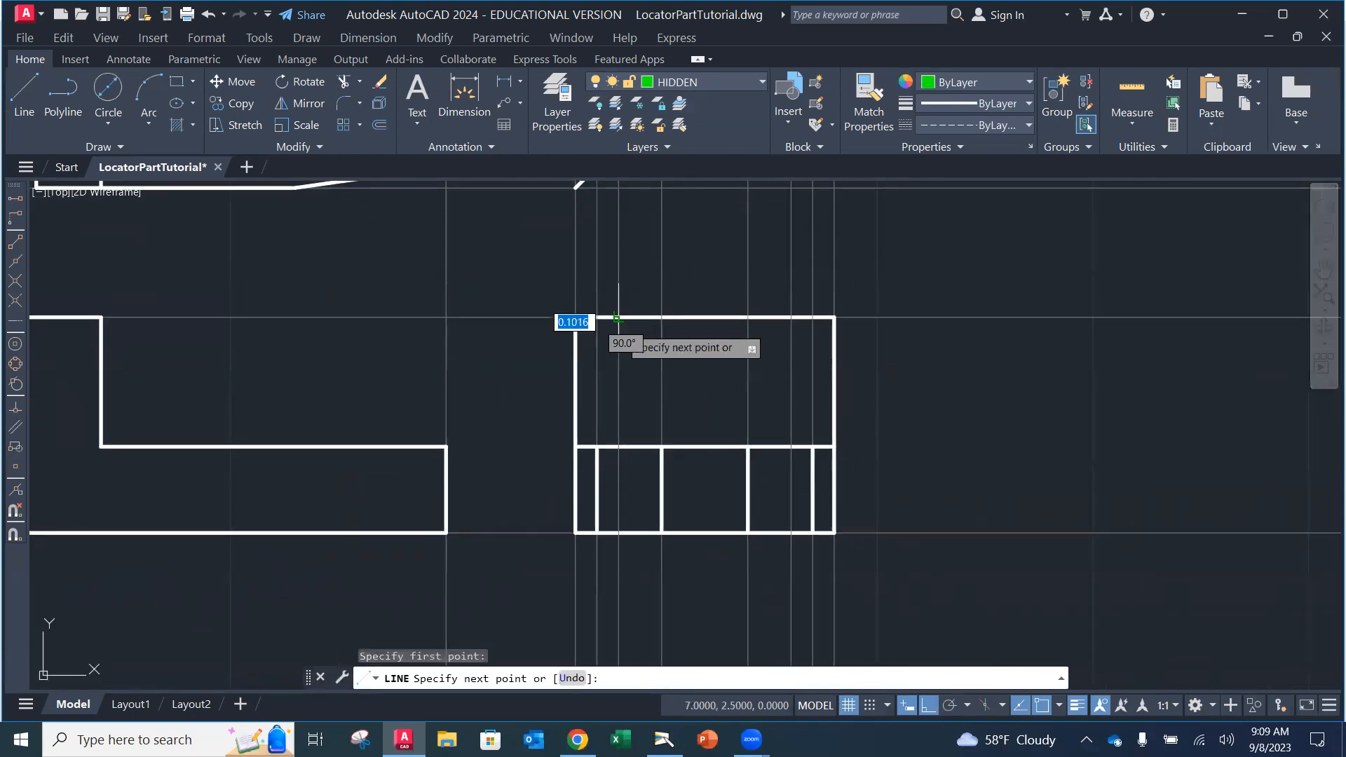
left_click(618, 533)
key("Return")
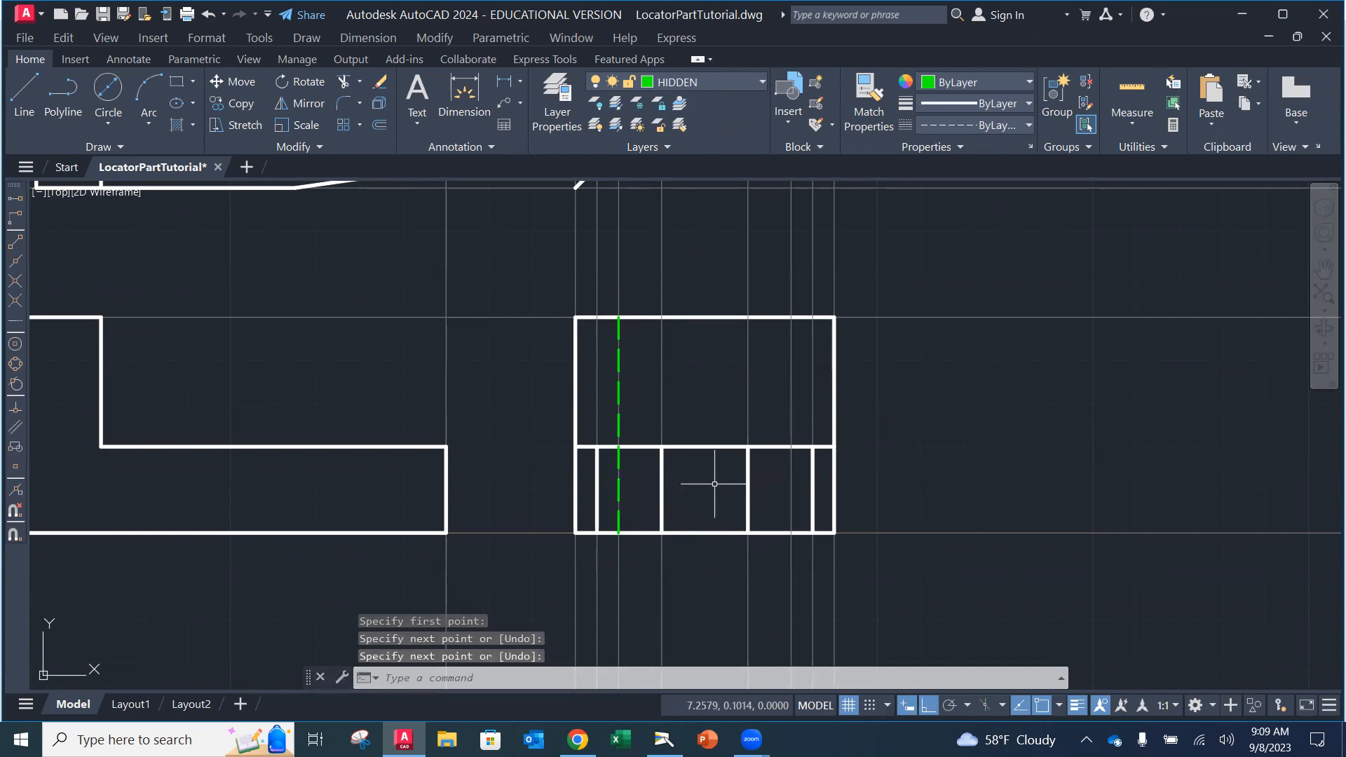
key("Return")
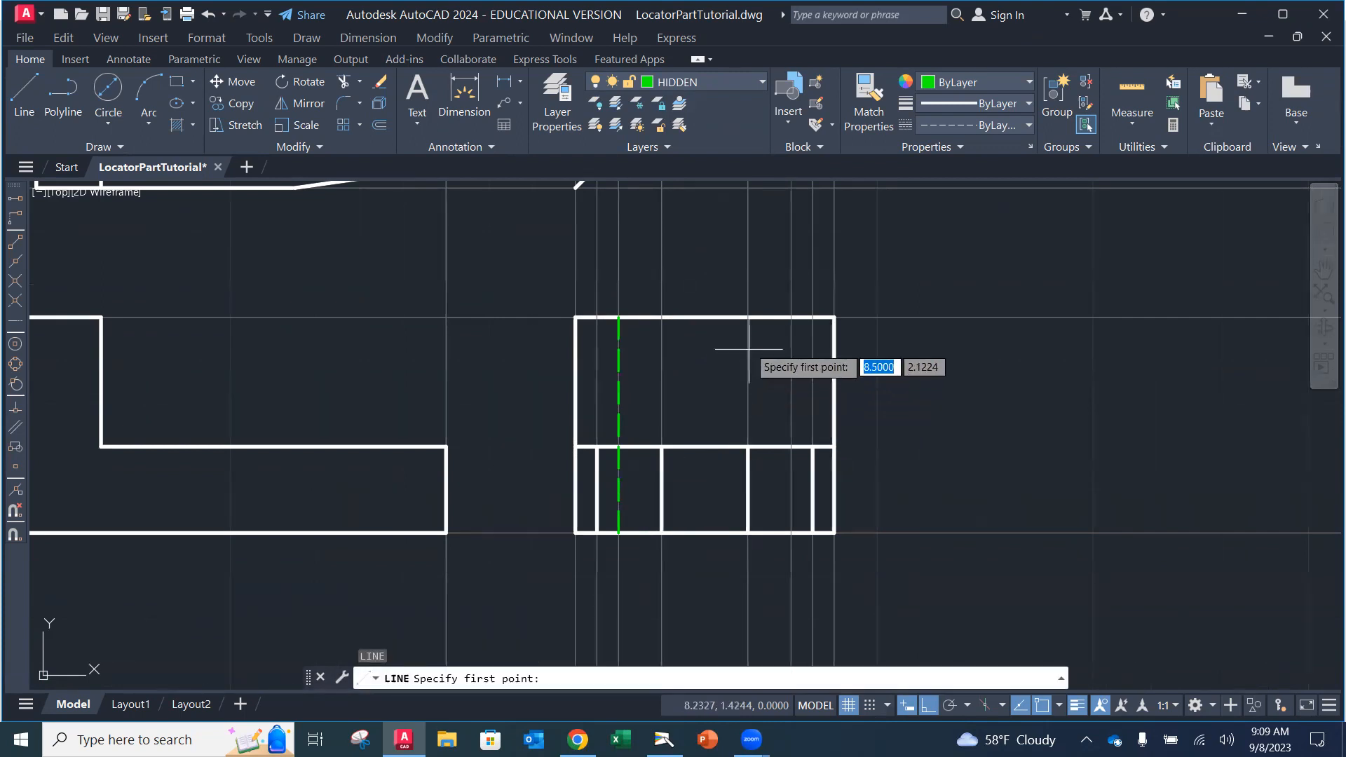
left_click(790, 317)
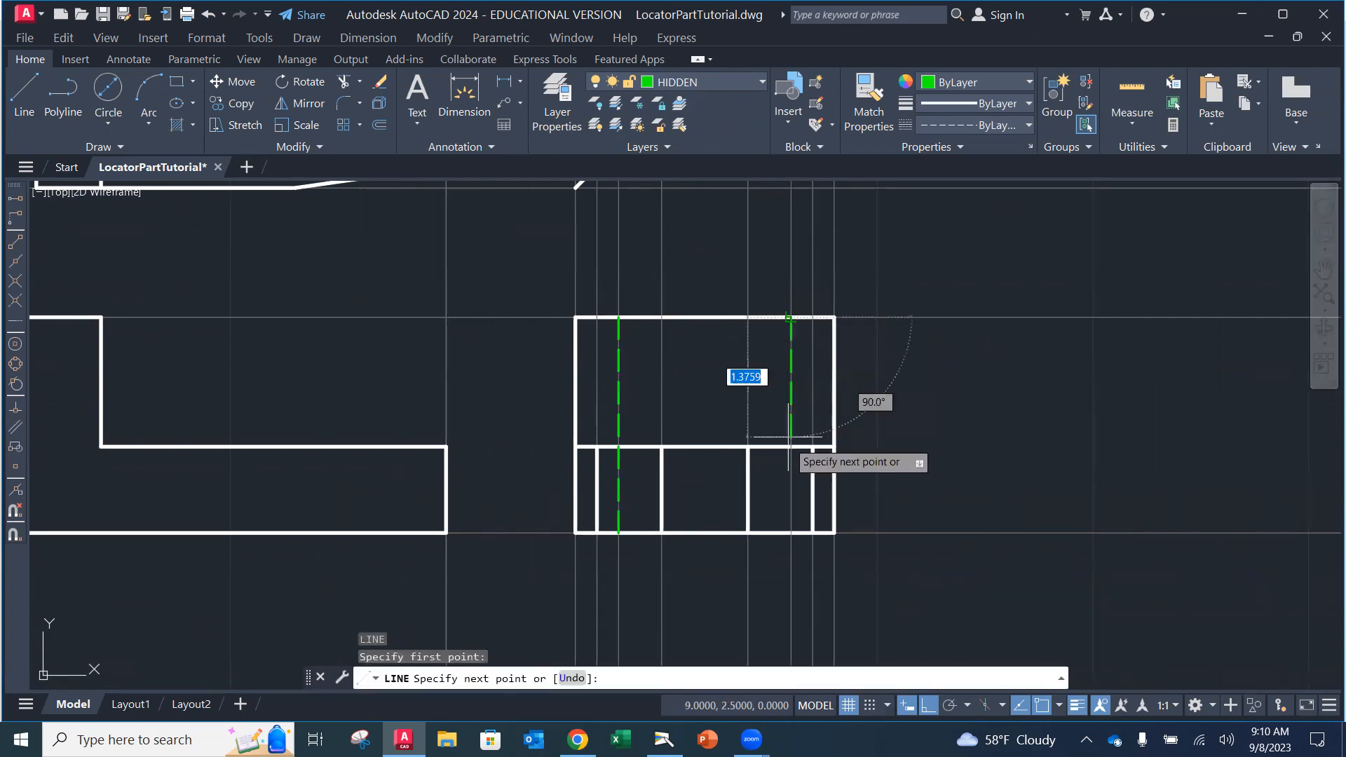
left_click(791, 532)
key("Return")
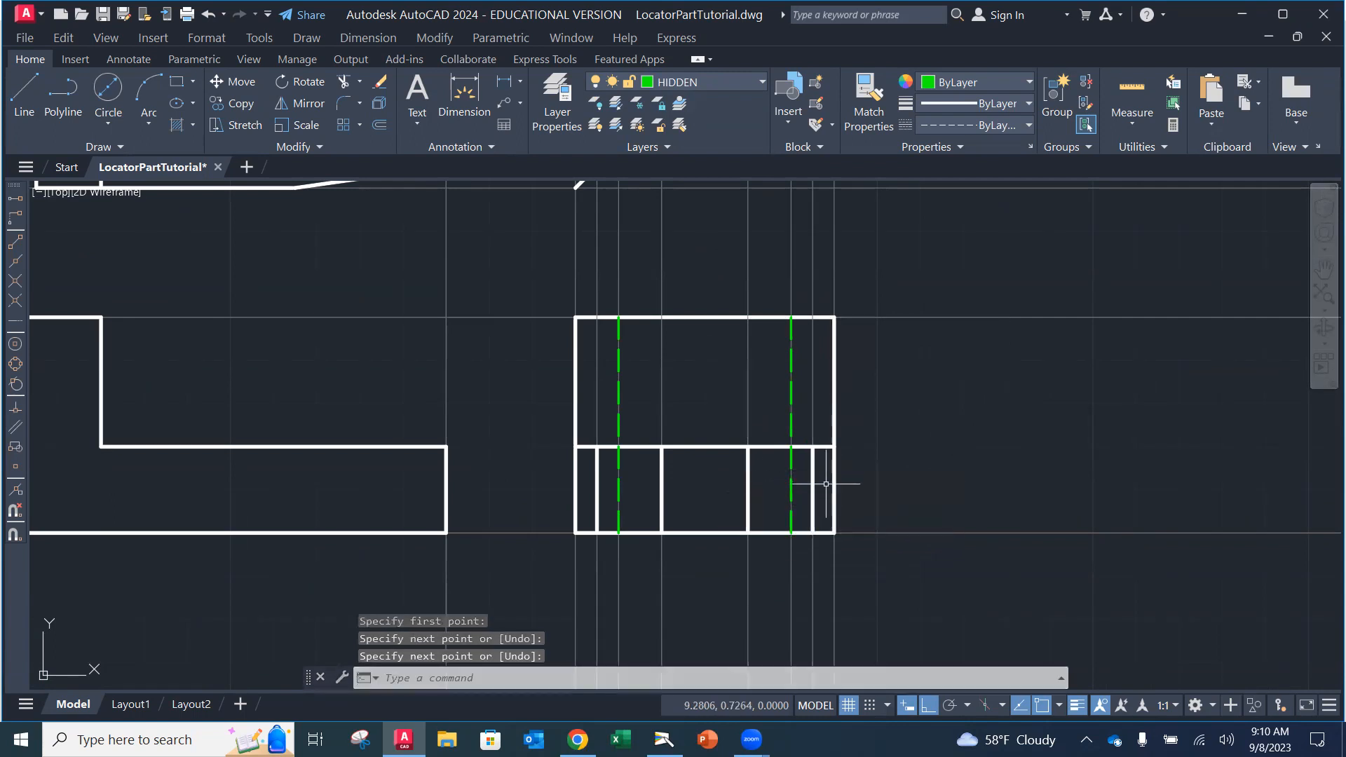
scroll(791, 443, "down", 4)
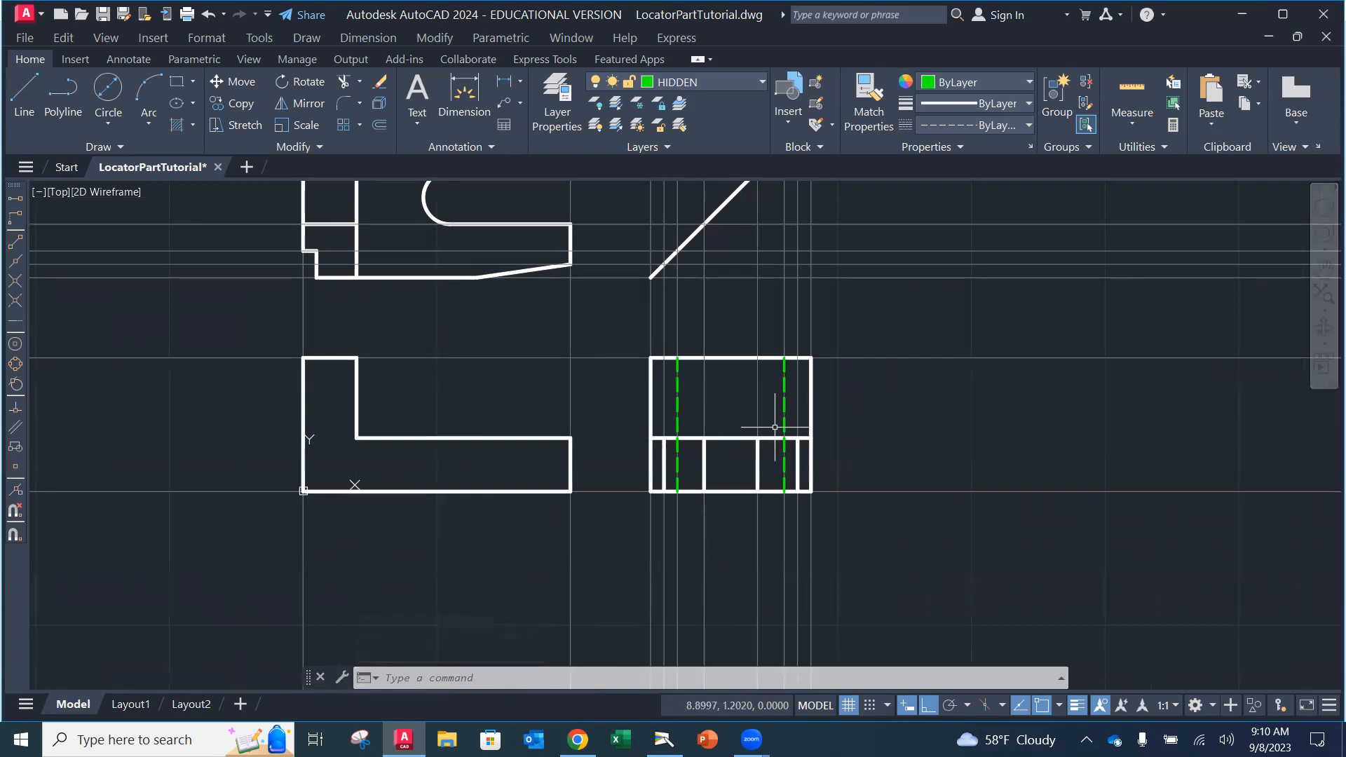
Step: Pan so the top, front and side views all show, and save the drawing
middle_click_drag(791, 340, 731, 450)
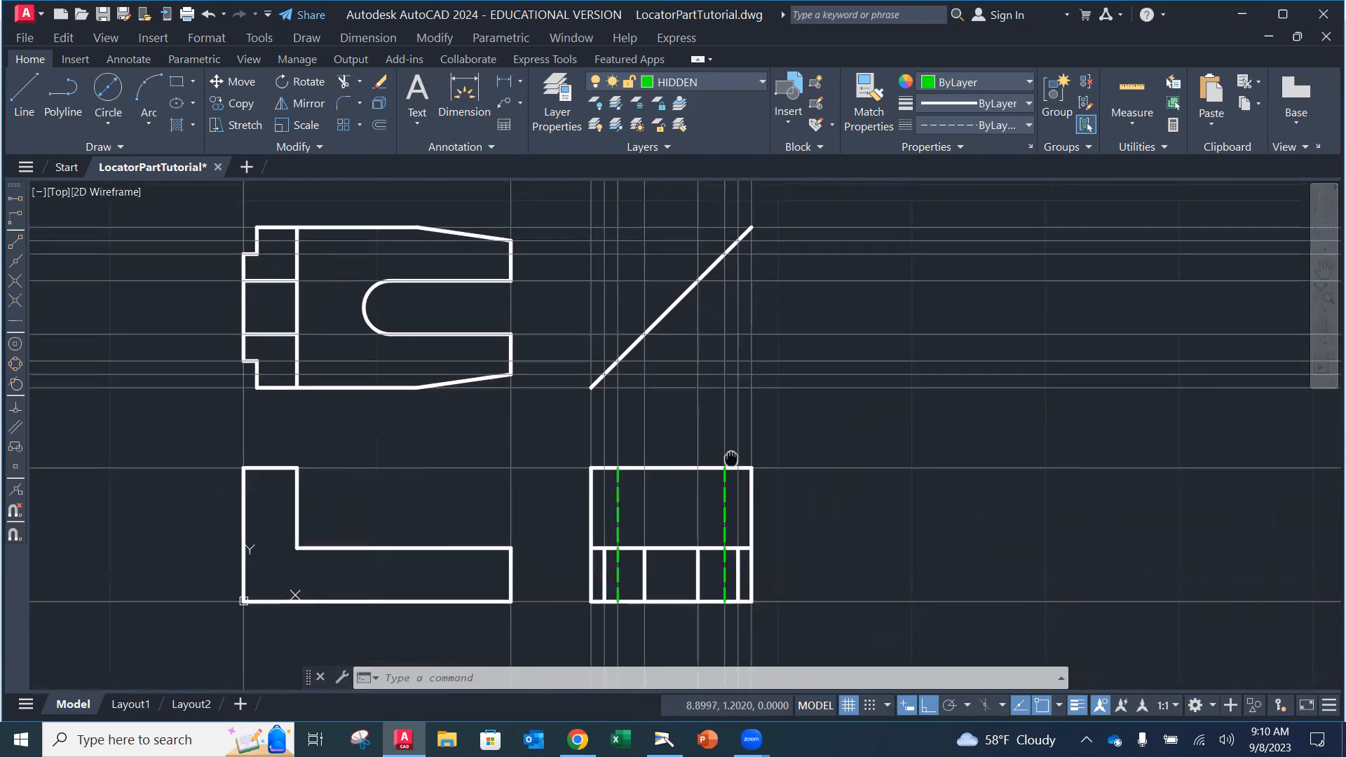
left_click(25, 39)
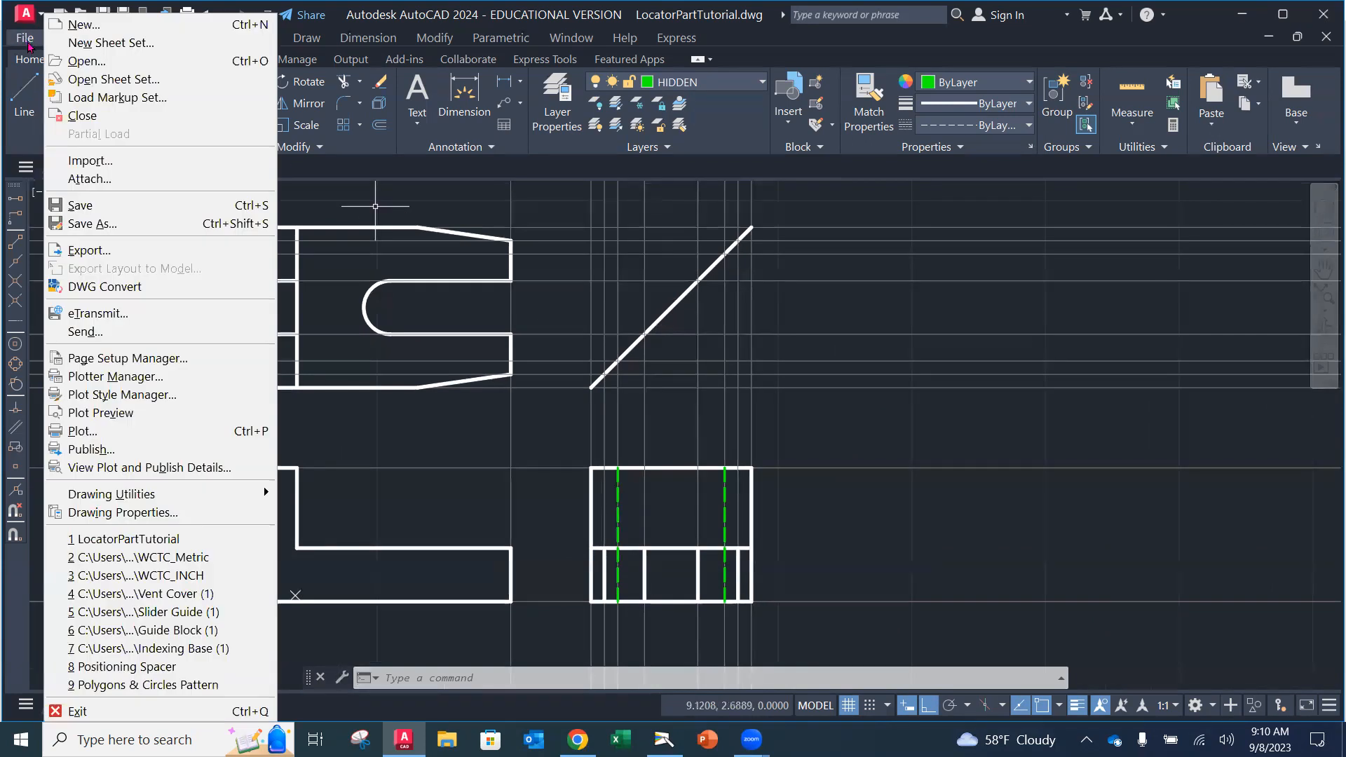
left_click(80, 205)
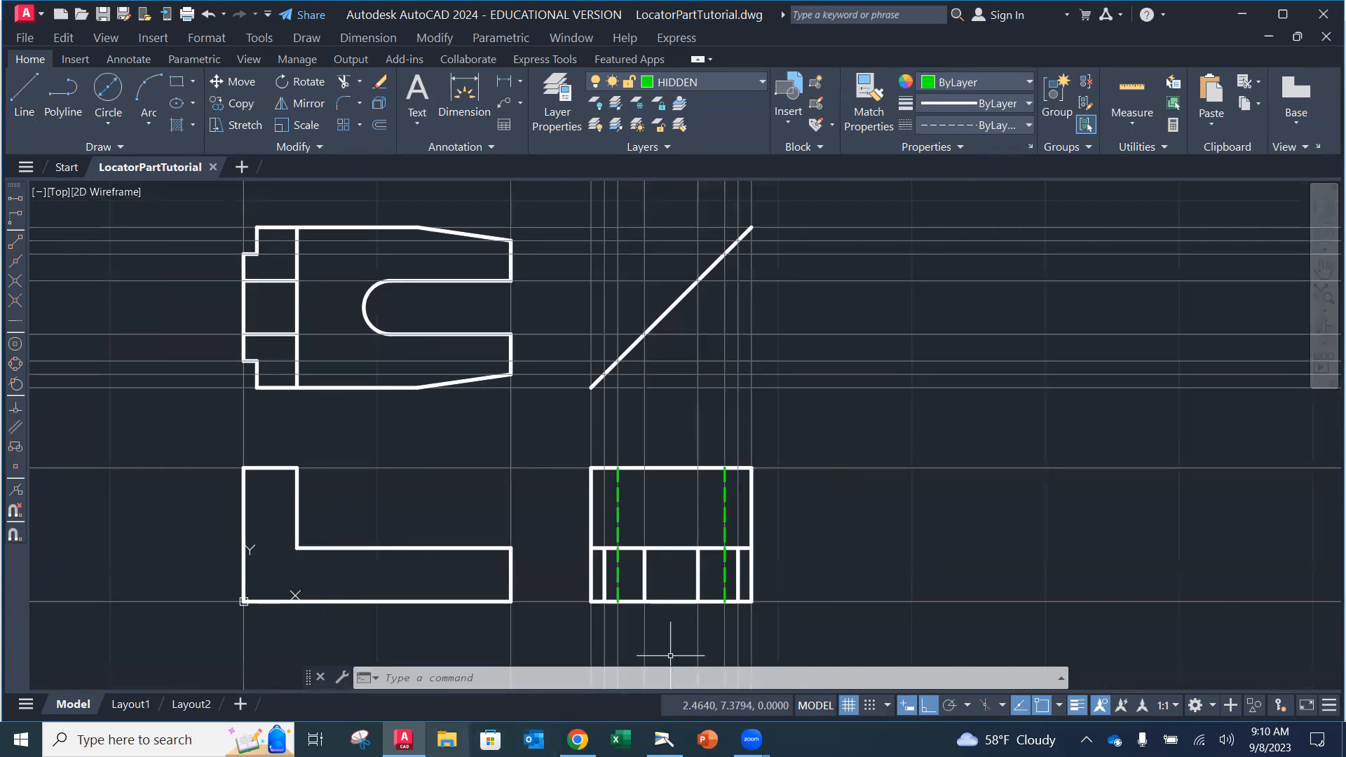
mouse_move(404, 740)
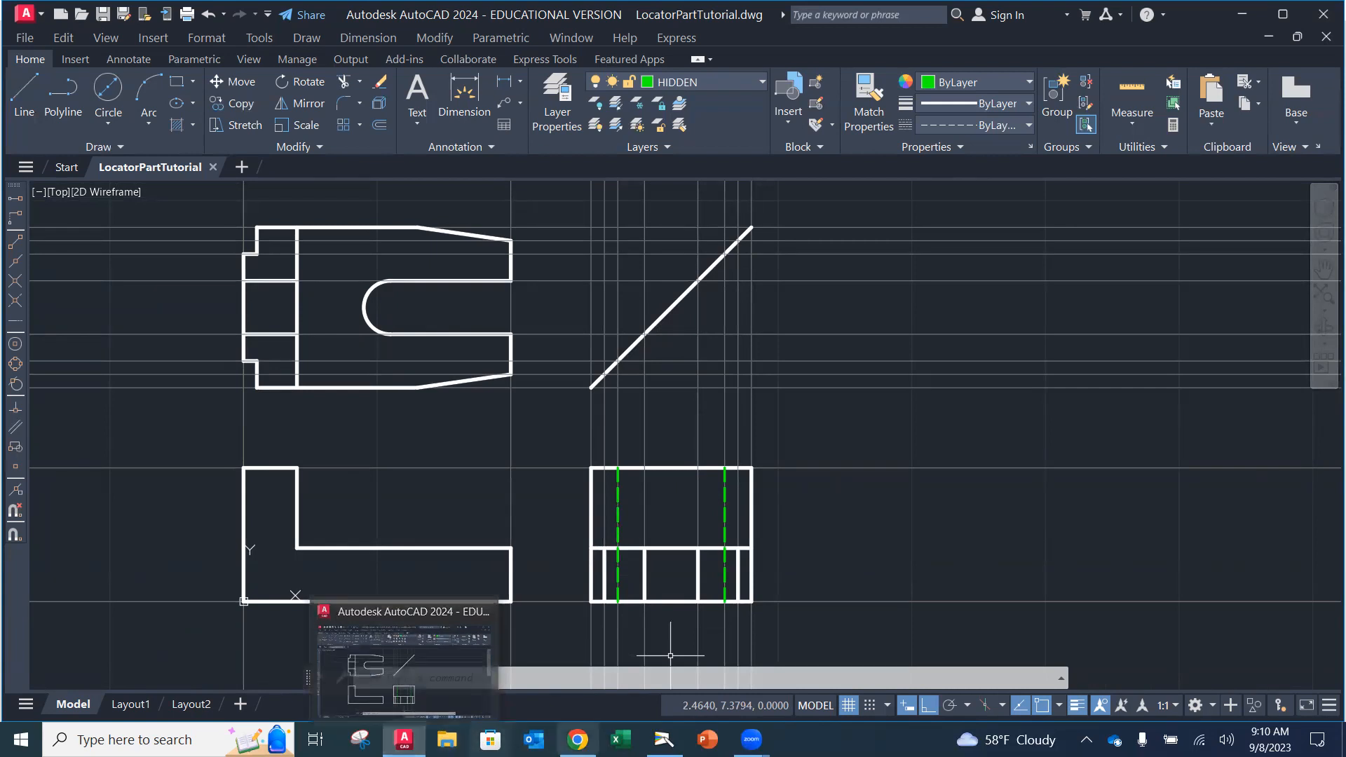
left_click(664, 739)
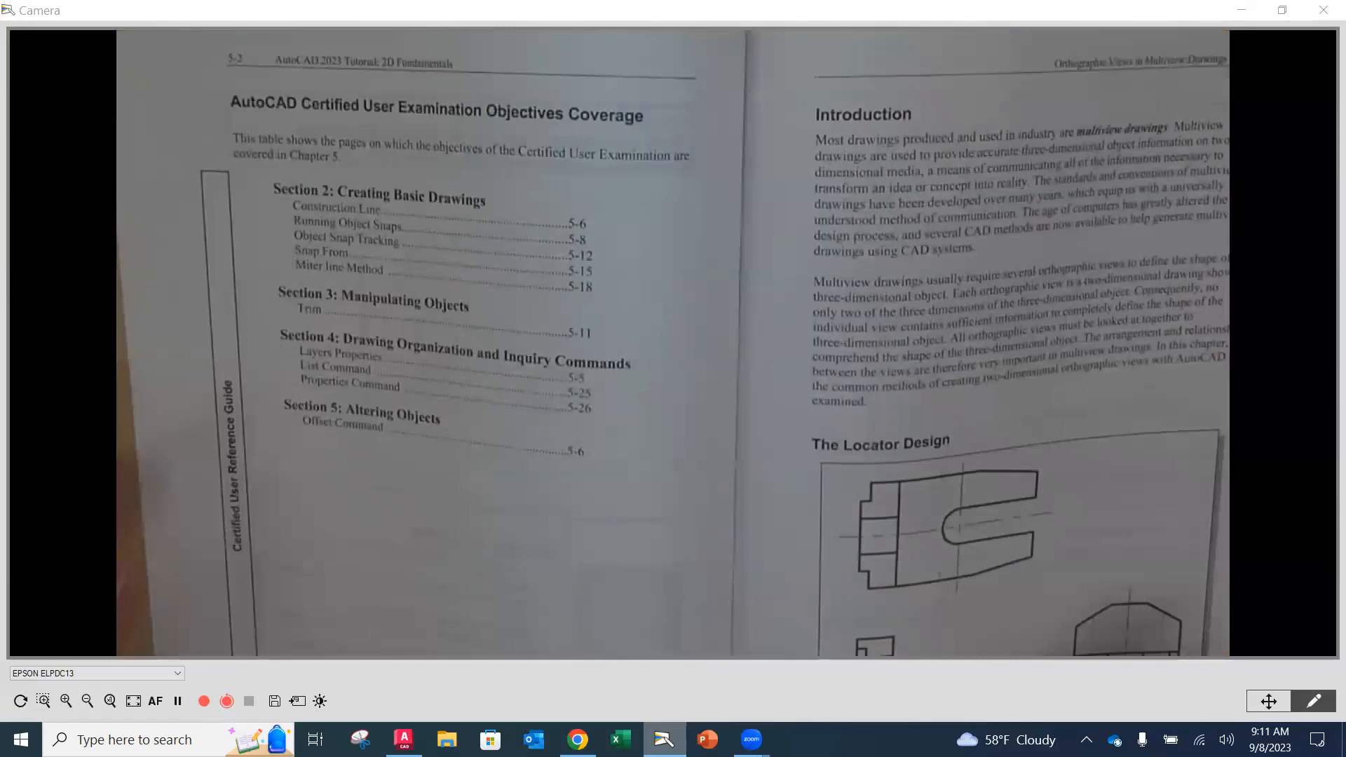
left_click(404, 739)
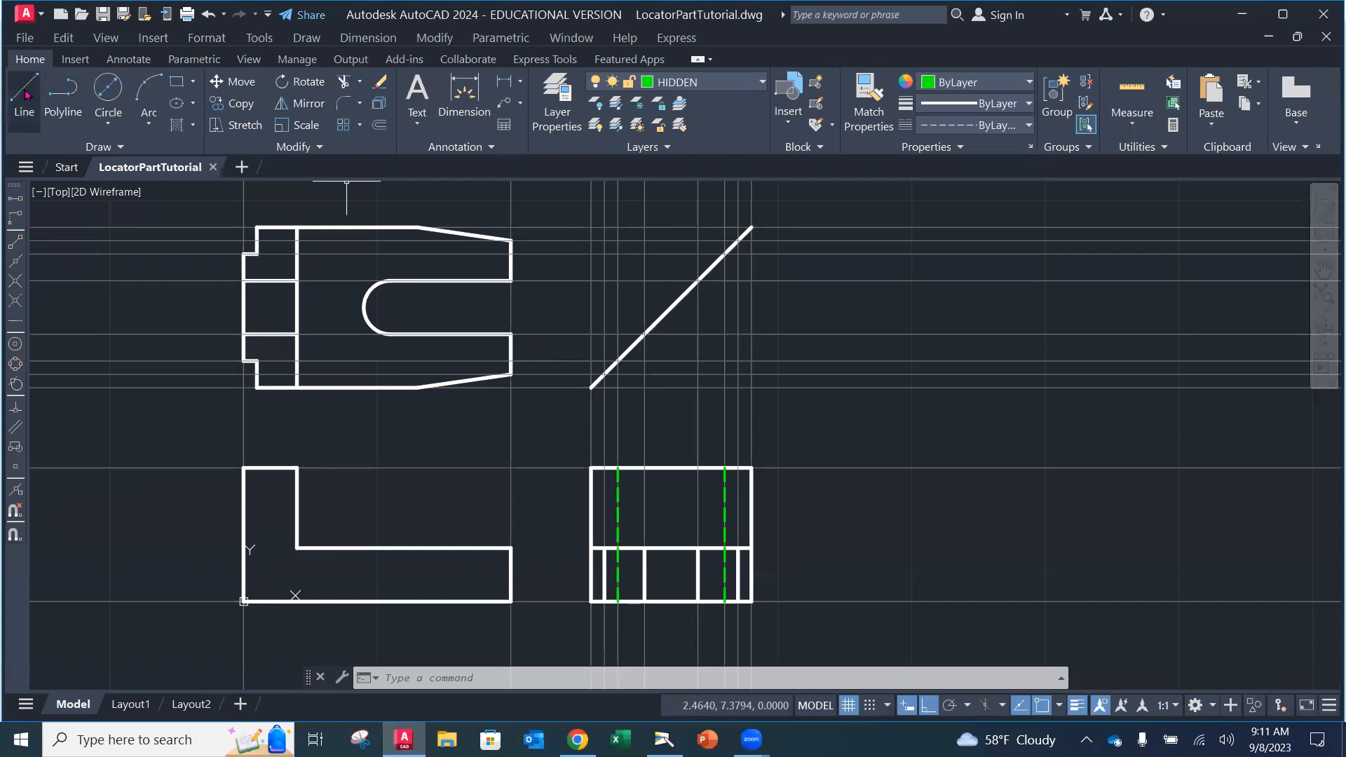
Step: Make OBJECT the current layer and attempt a line from the side view's top-edge intersection
left_click(758, 84)
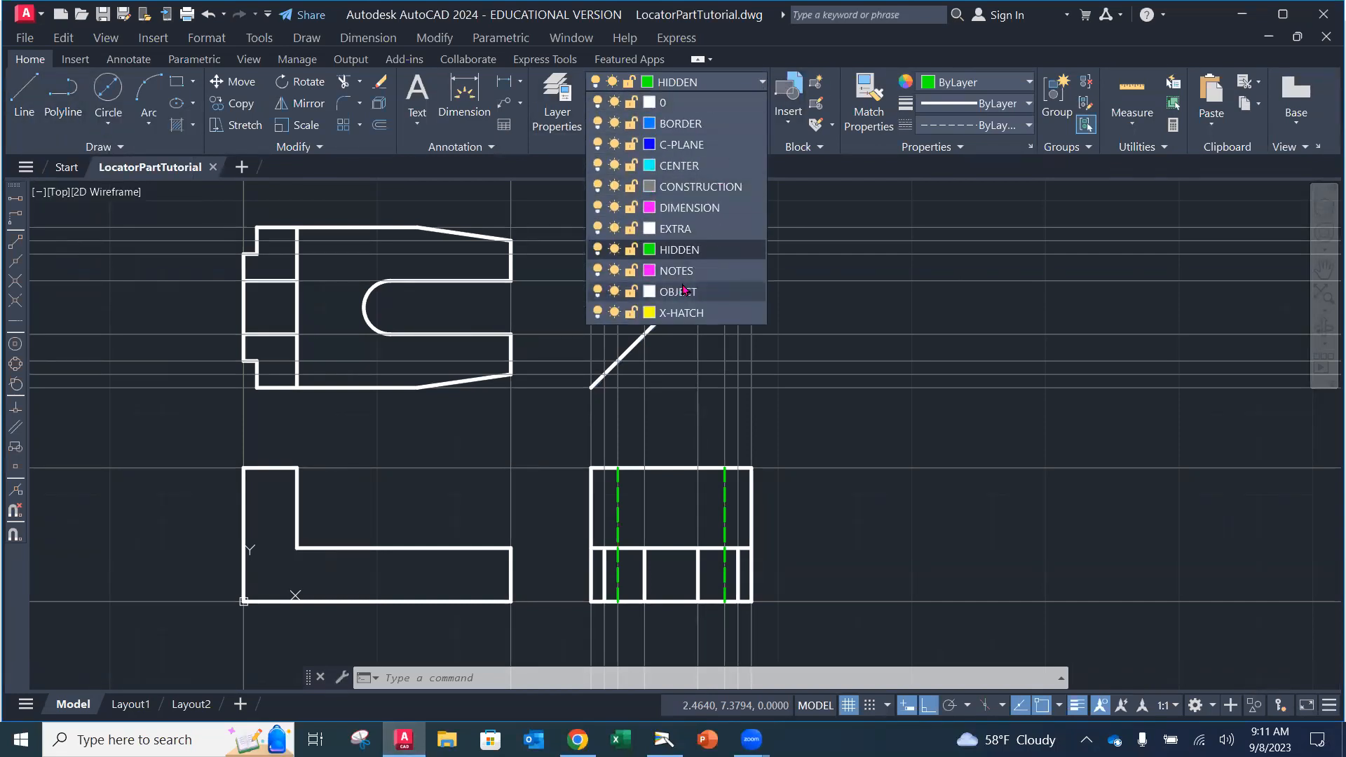
left_click(684, 289)
left_click(21, 95)
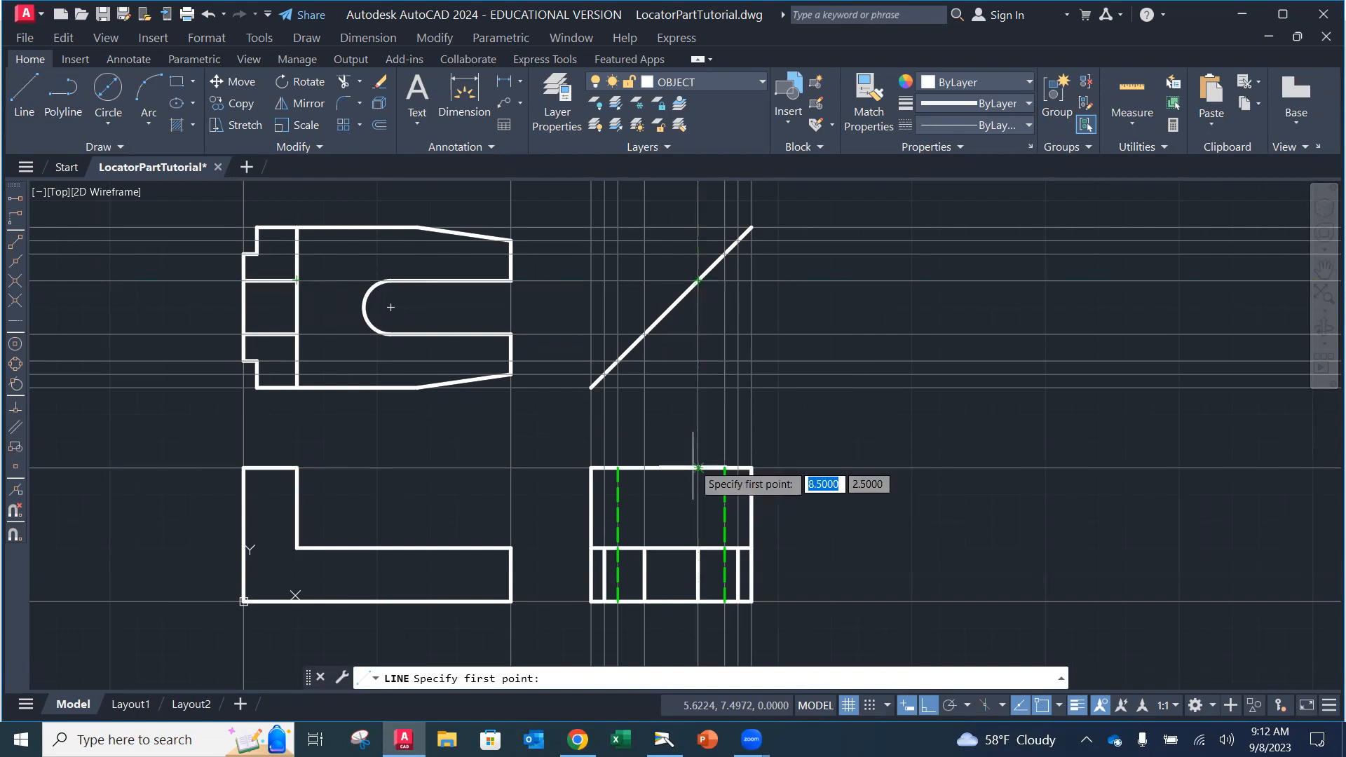
scroll(697, 470, "up", 3)
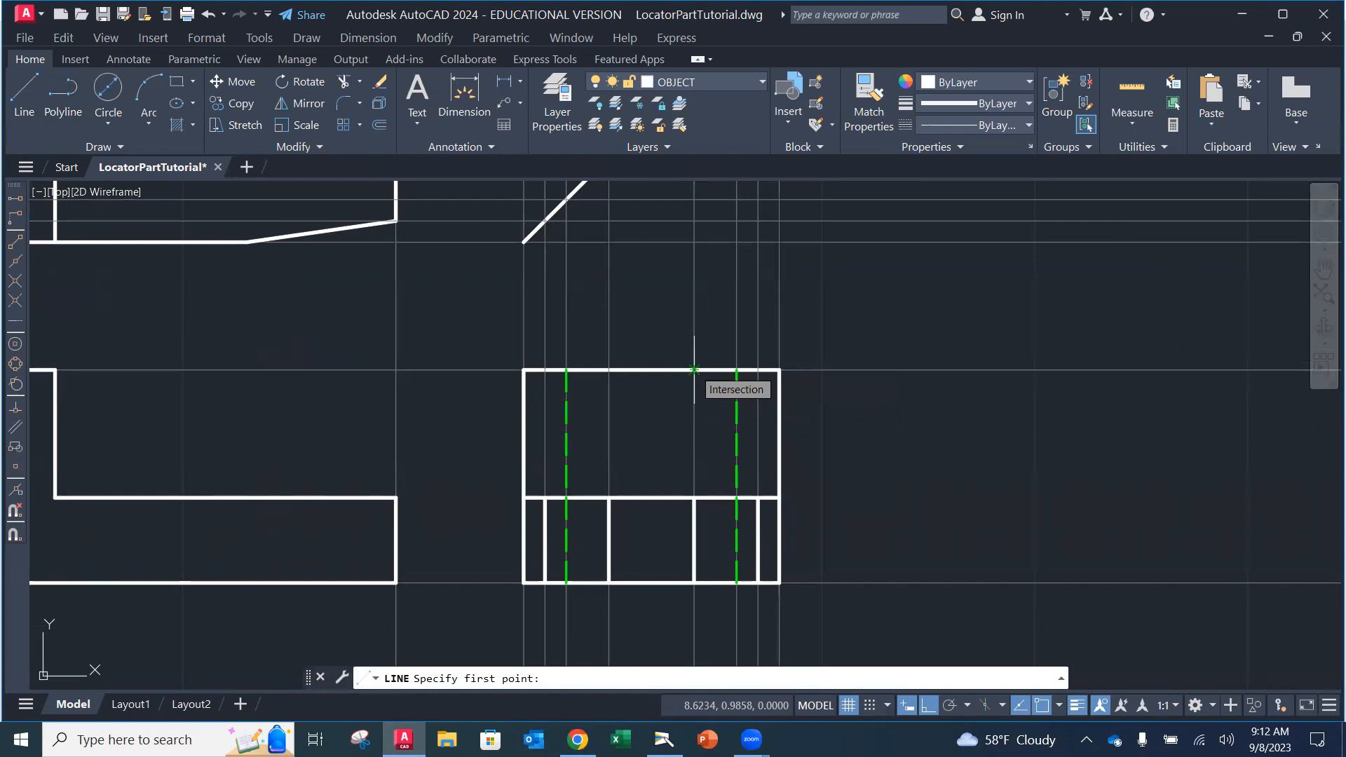
left_click(694, 369)
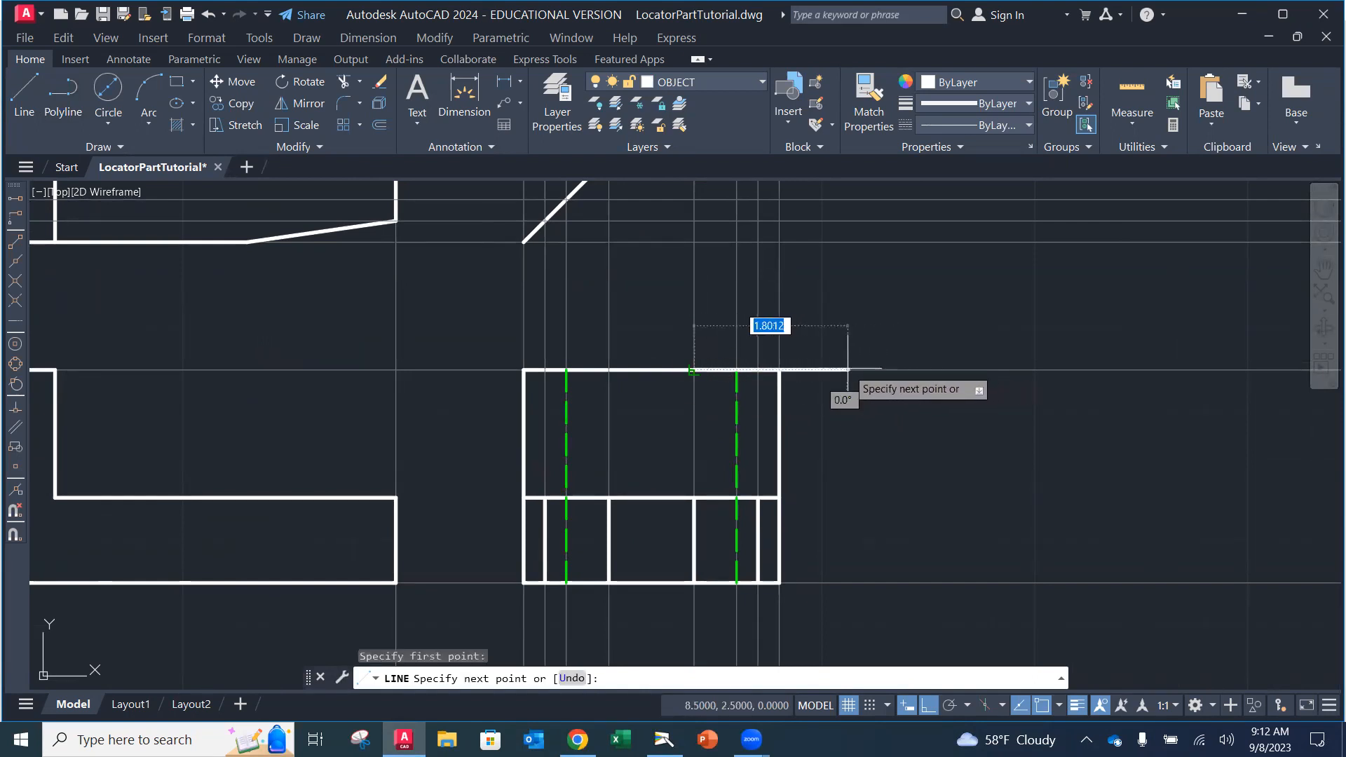
left_click(951, 369)
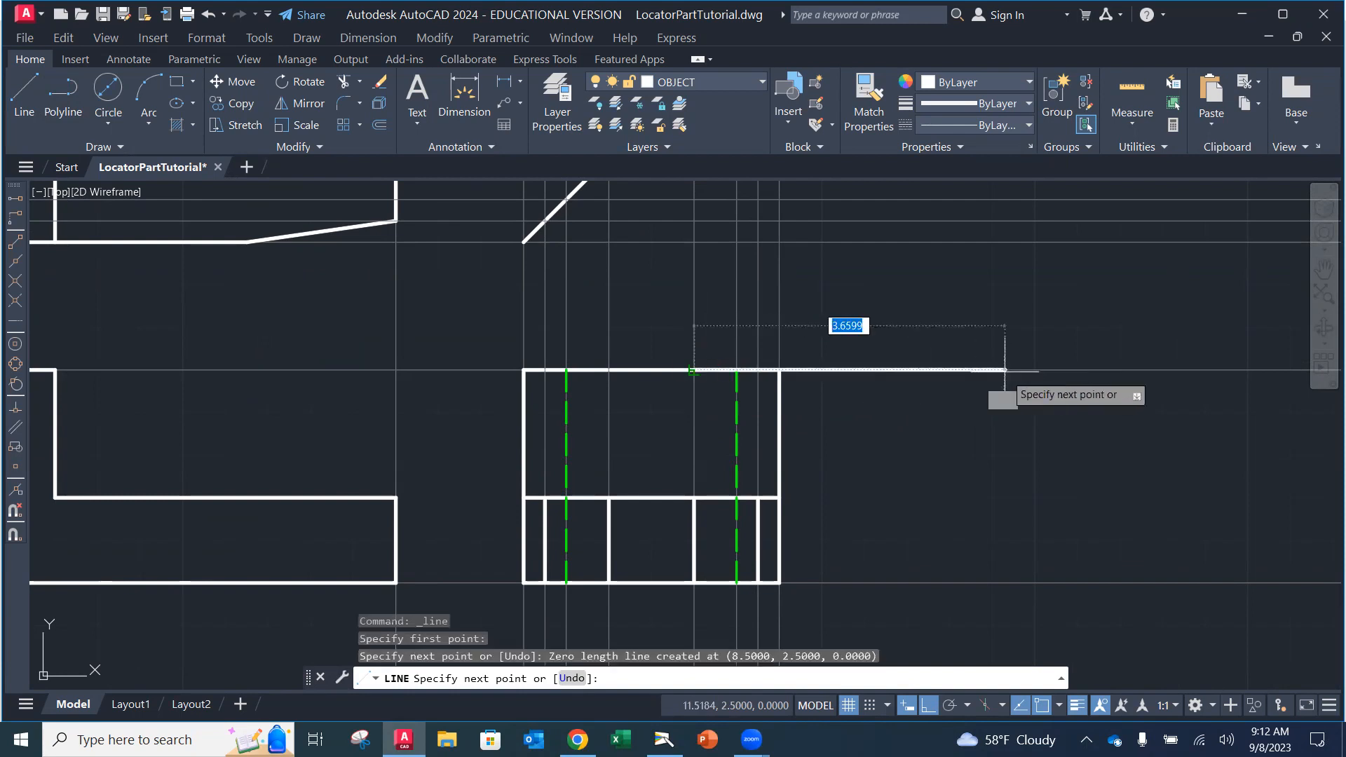
key("Escape")
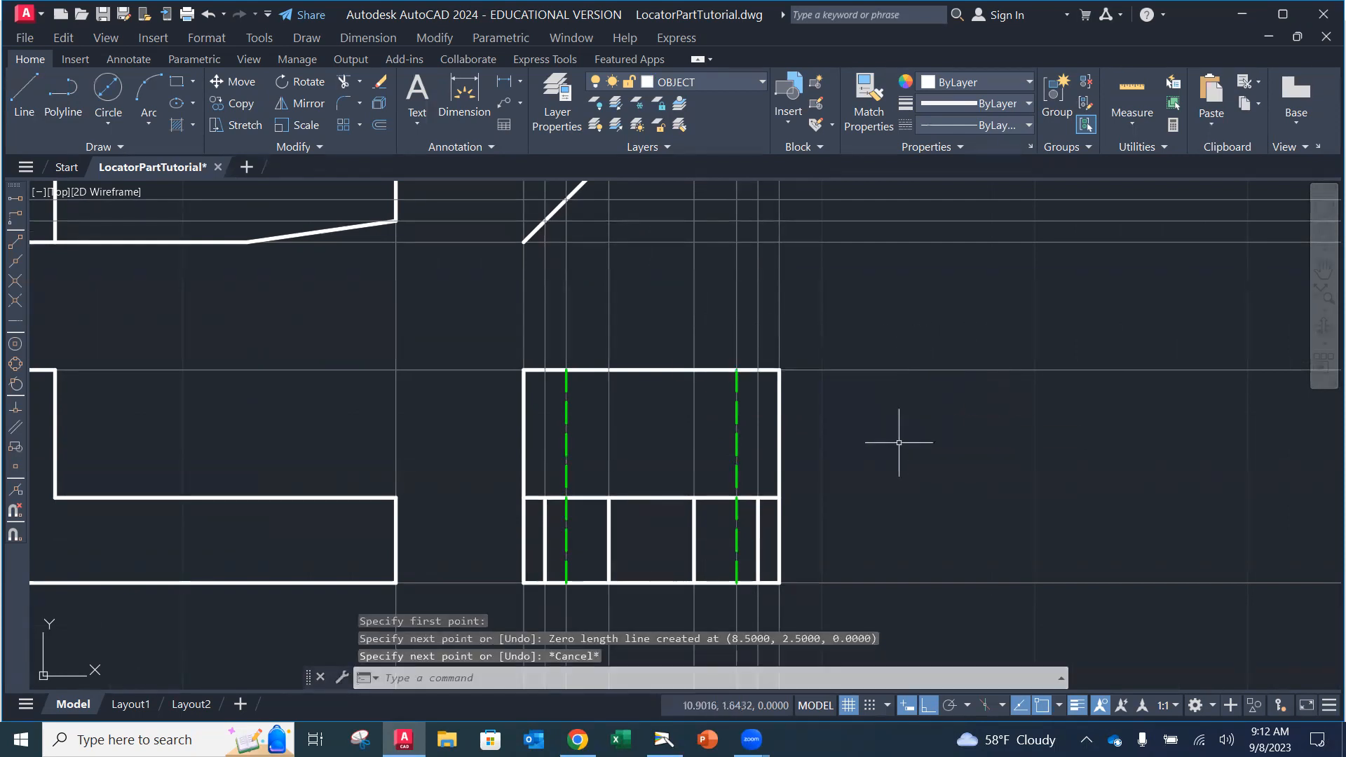
Step: Draw a horizontal line rightward from the top edge at 8.5, 2.5 and select it
left_click(35, 101)
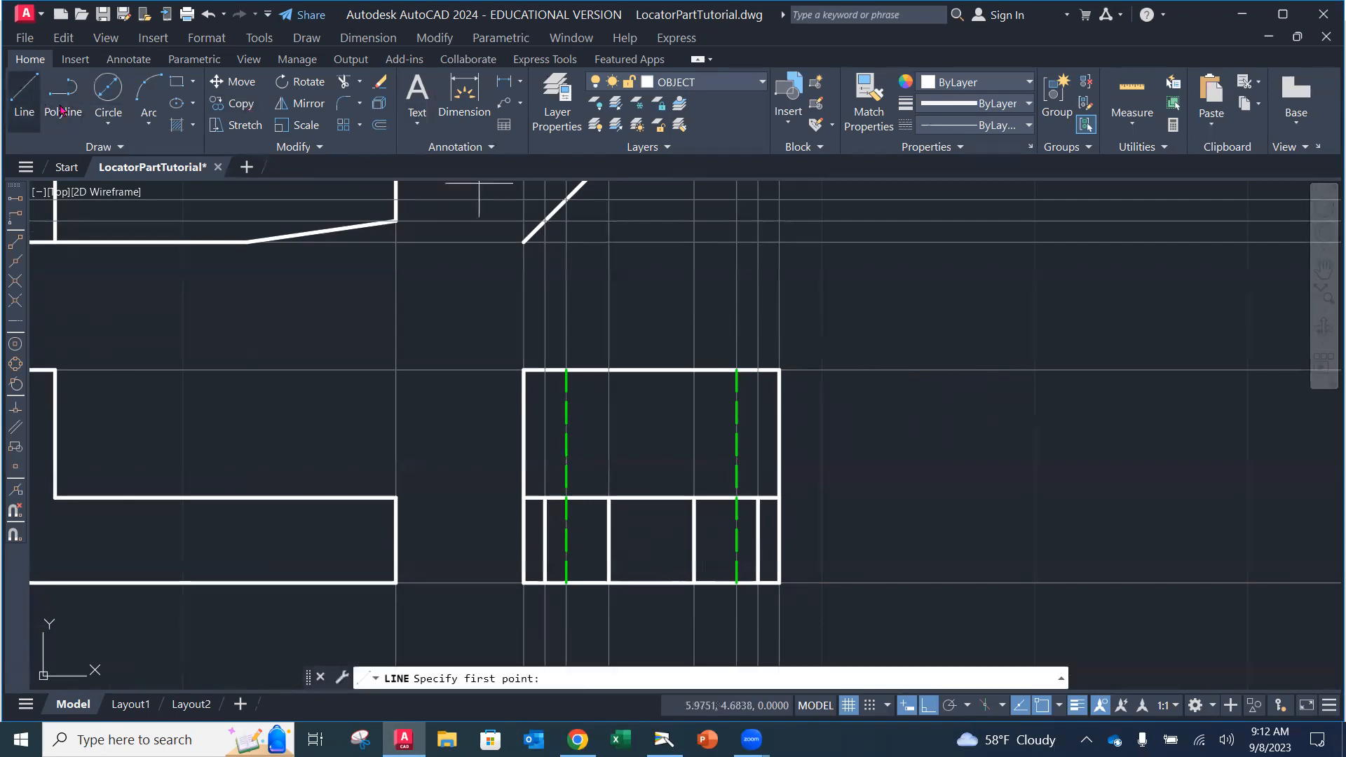
left_click(693, 369)
left_click(922, 369)
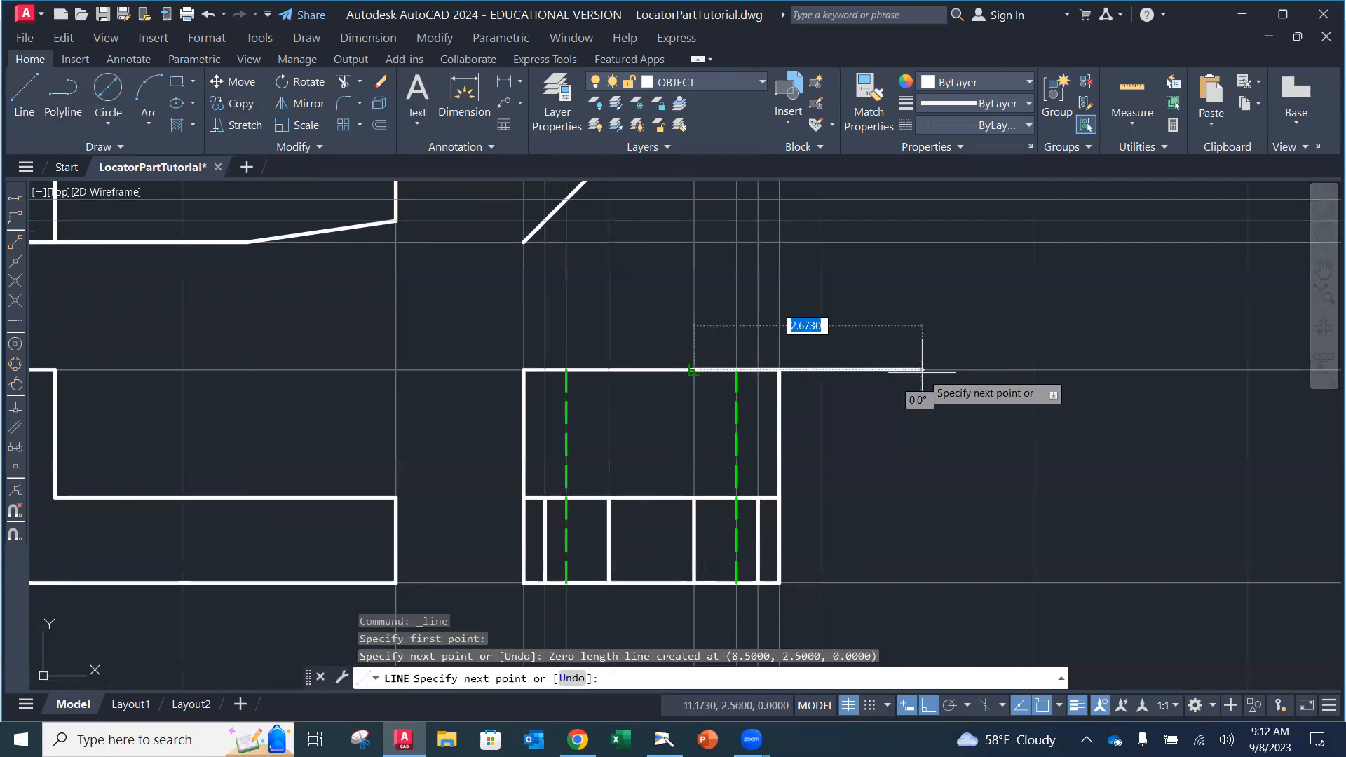
left_click(916, 370)
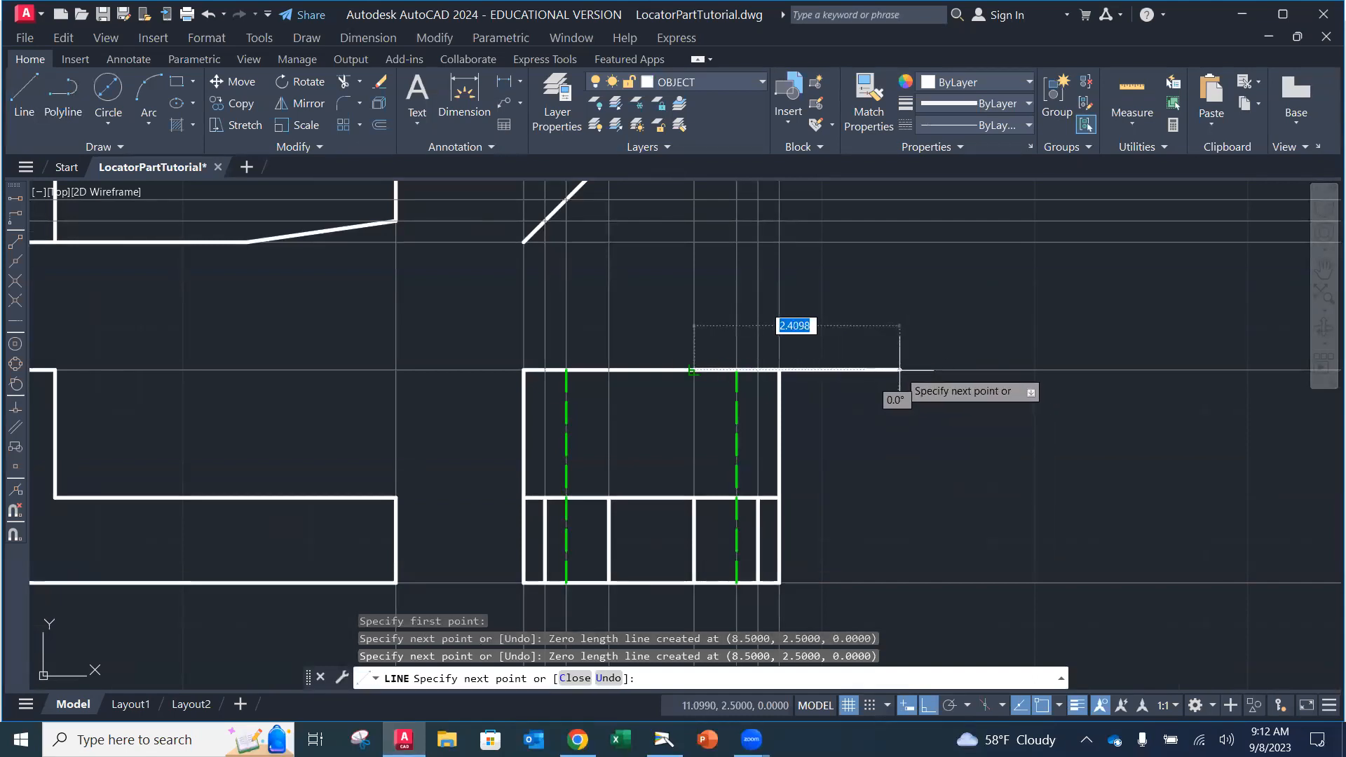
key("Escape")
key("Escape")
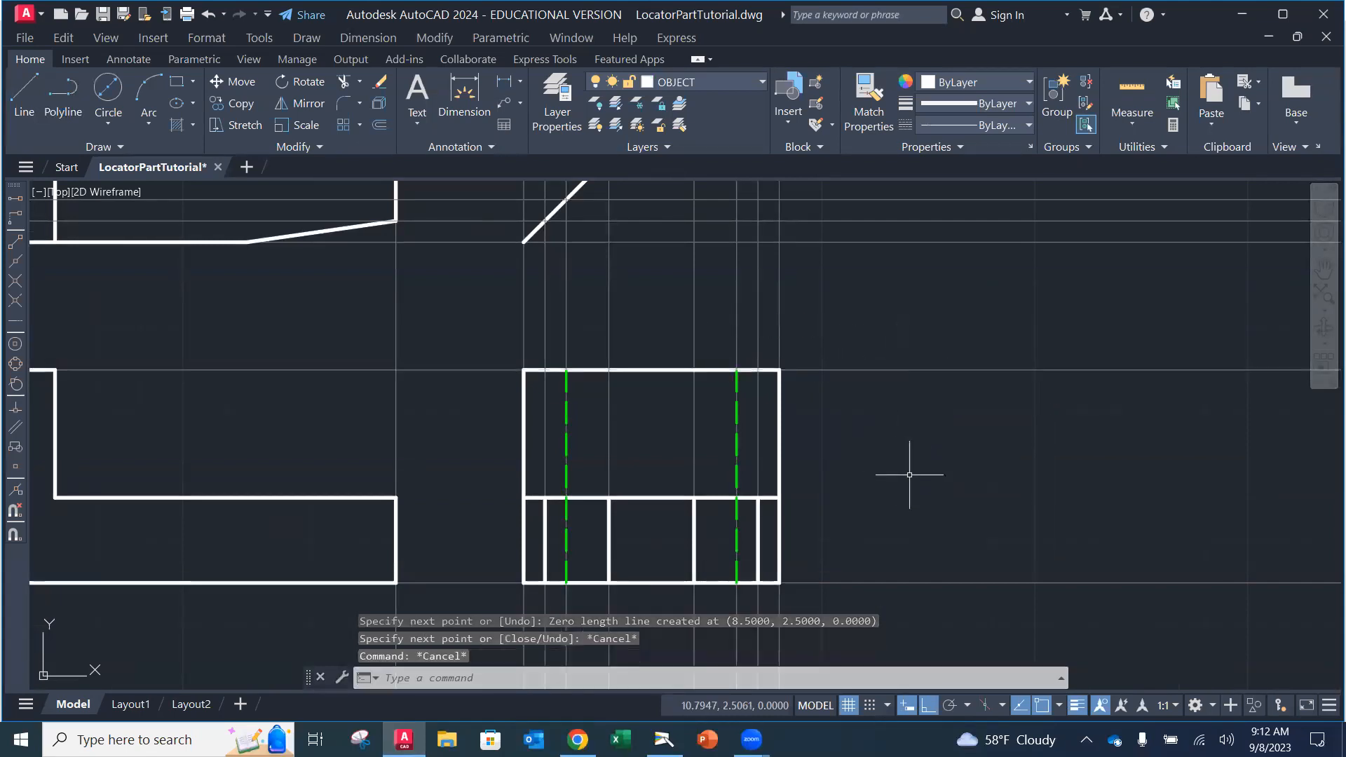
left_click(25, 91)
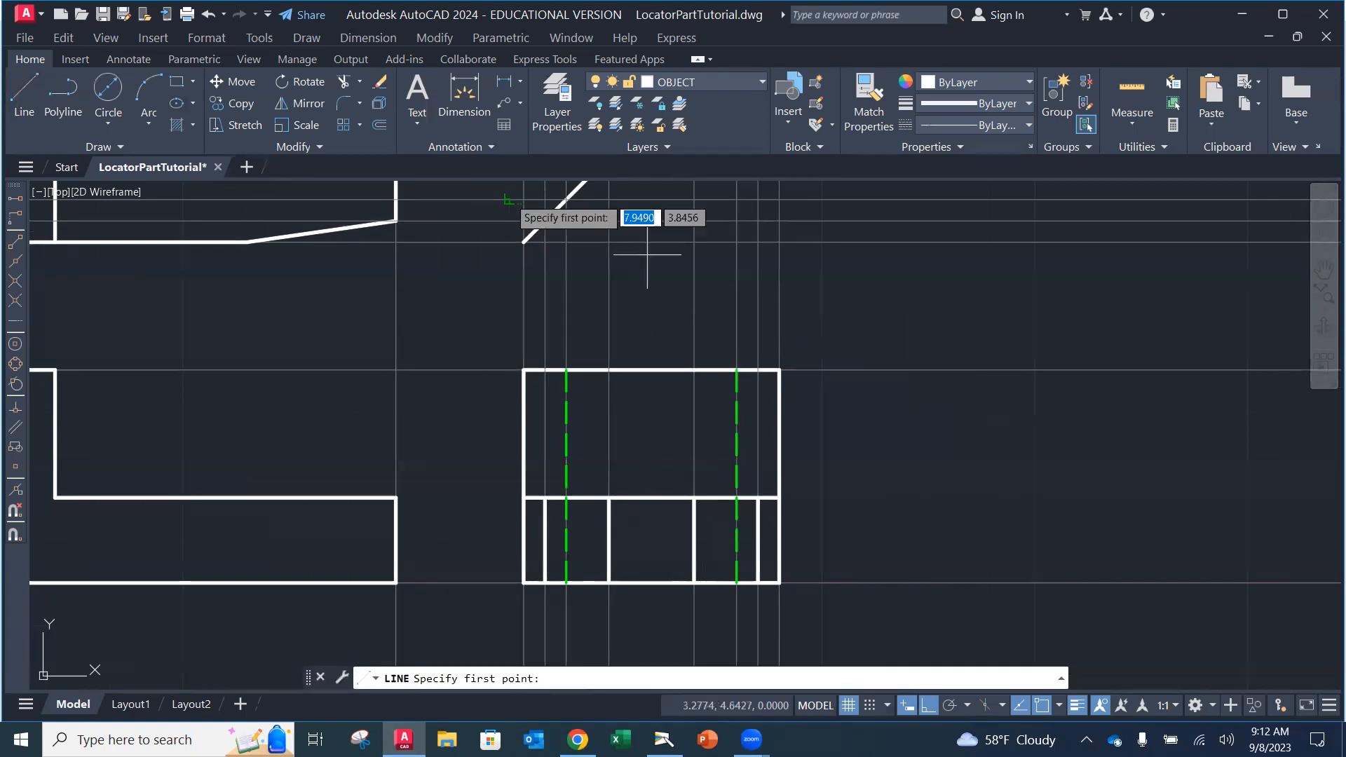
left_click(694, 369)
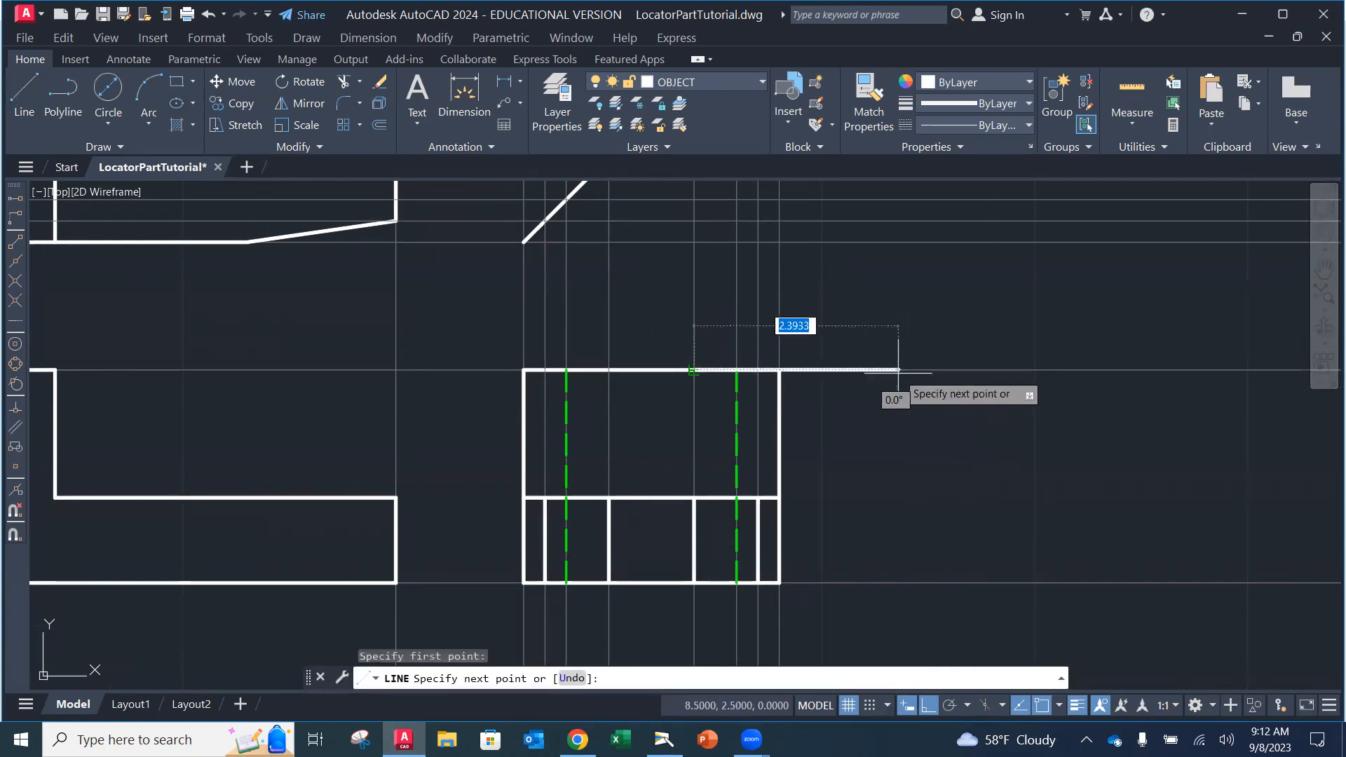
left_click(902, 370)
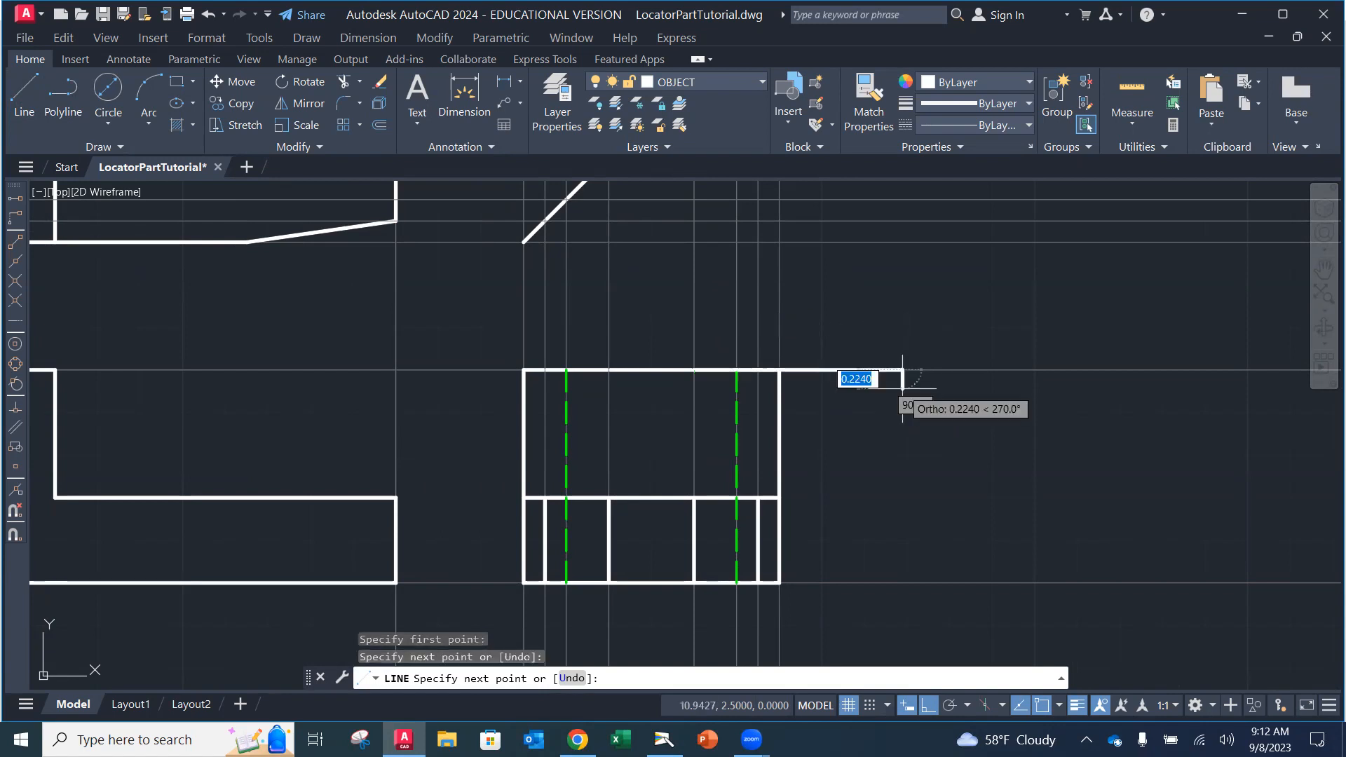
key("Return")
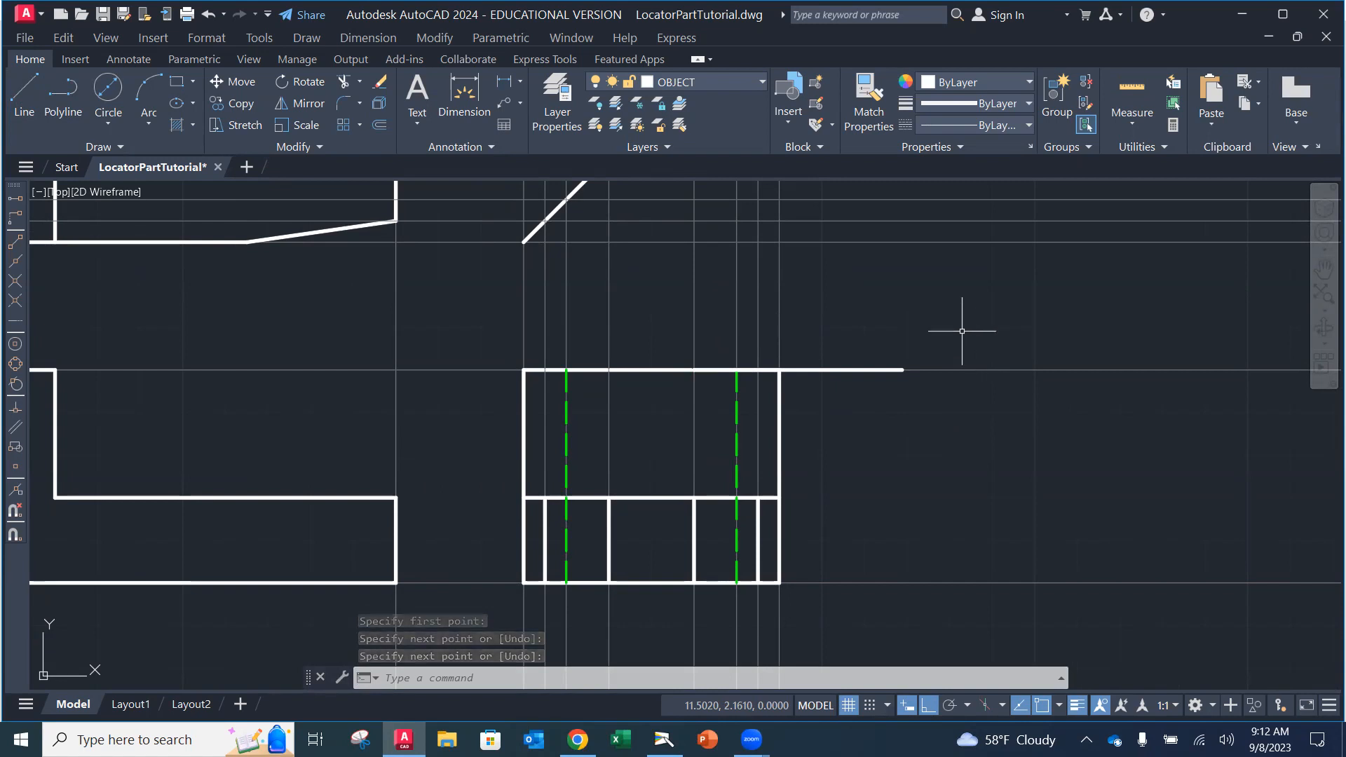
left_click(844, 369)
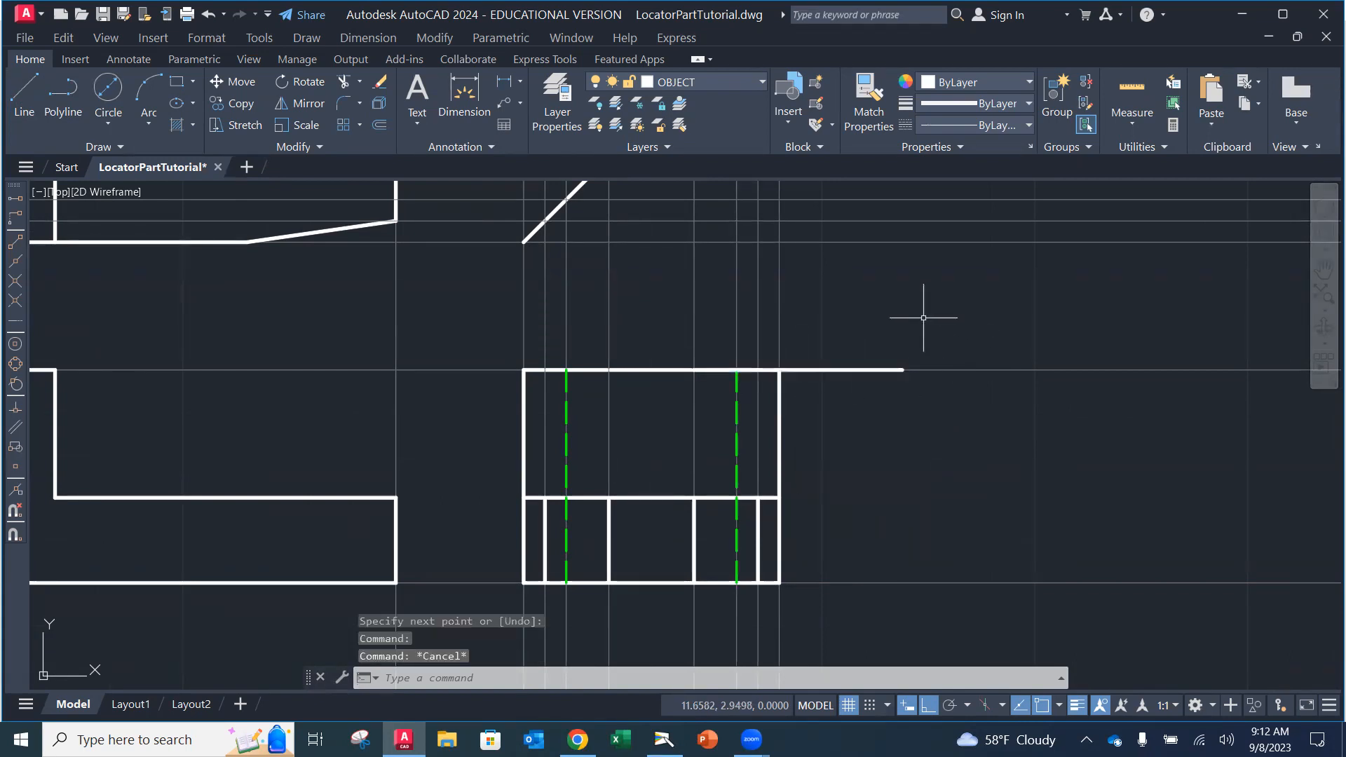
Step: Rotate the new horizontal line -30° about its left endpoint
left_click(295, 85)
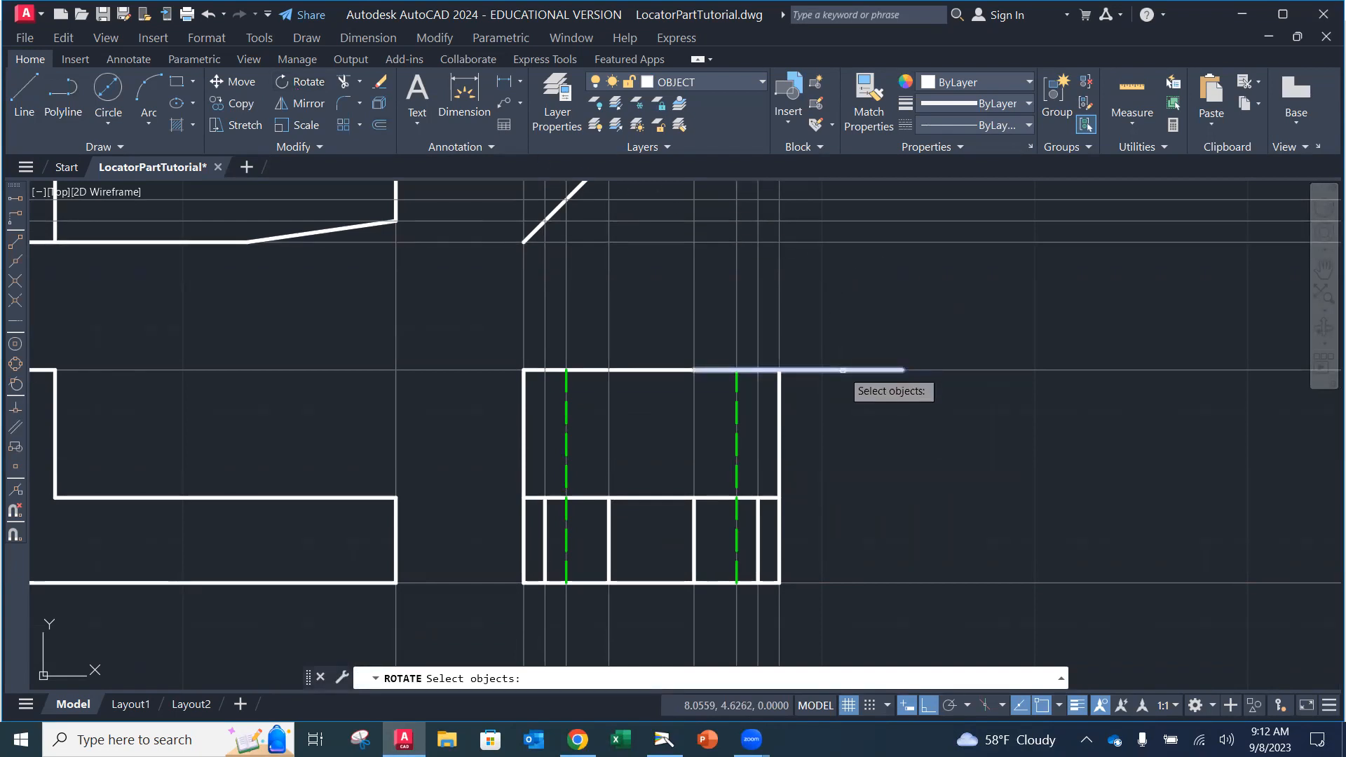
left_click(842, 370)
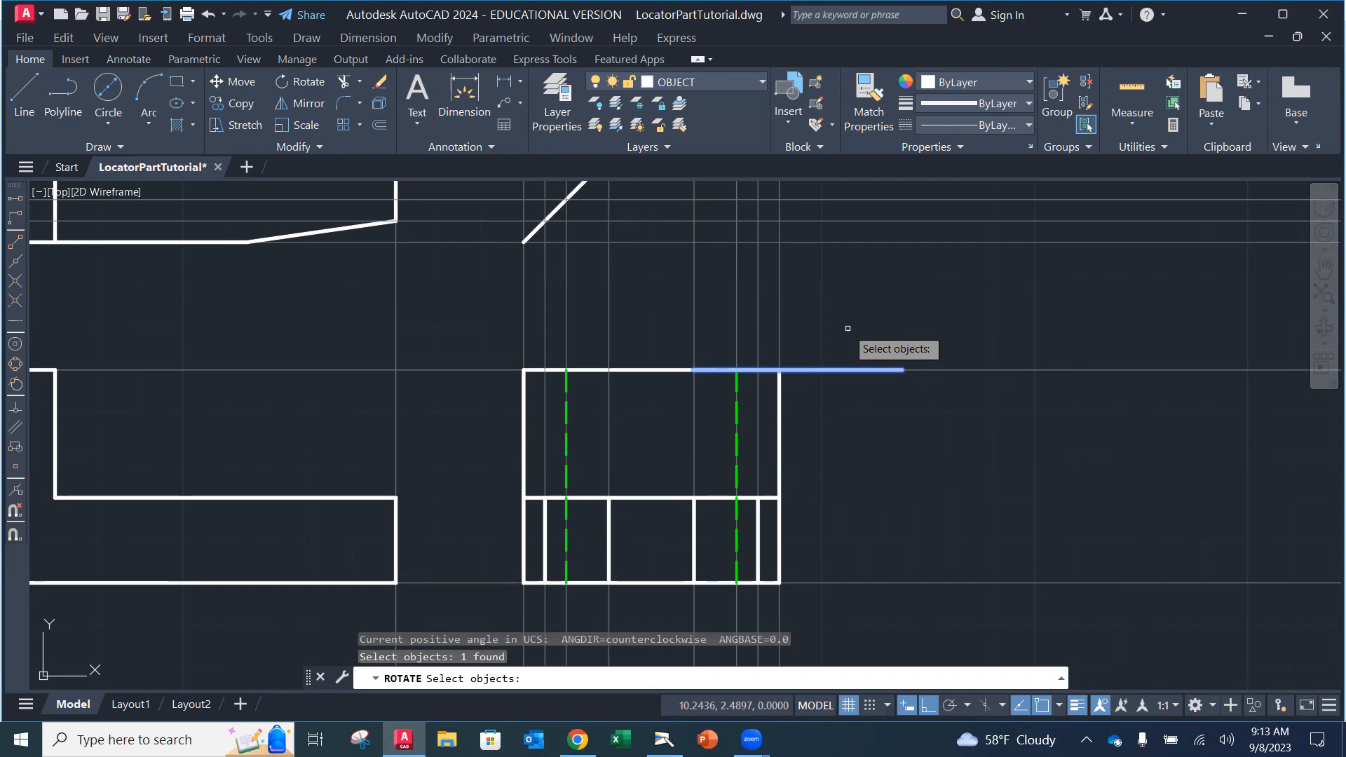
key("Return")
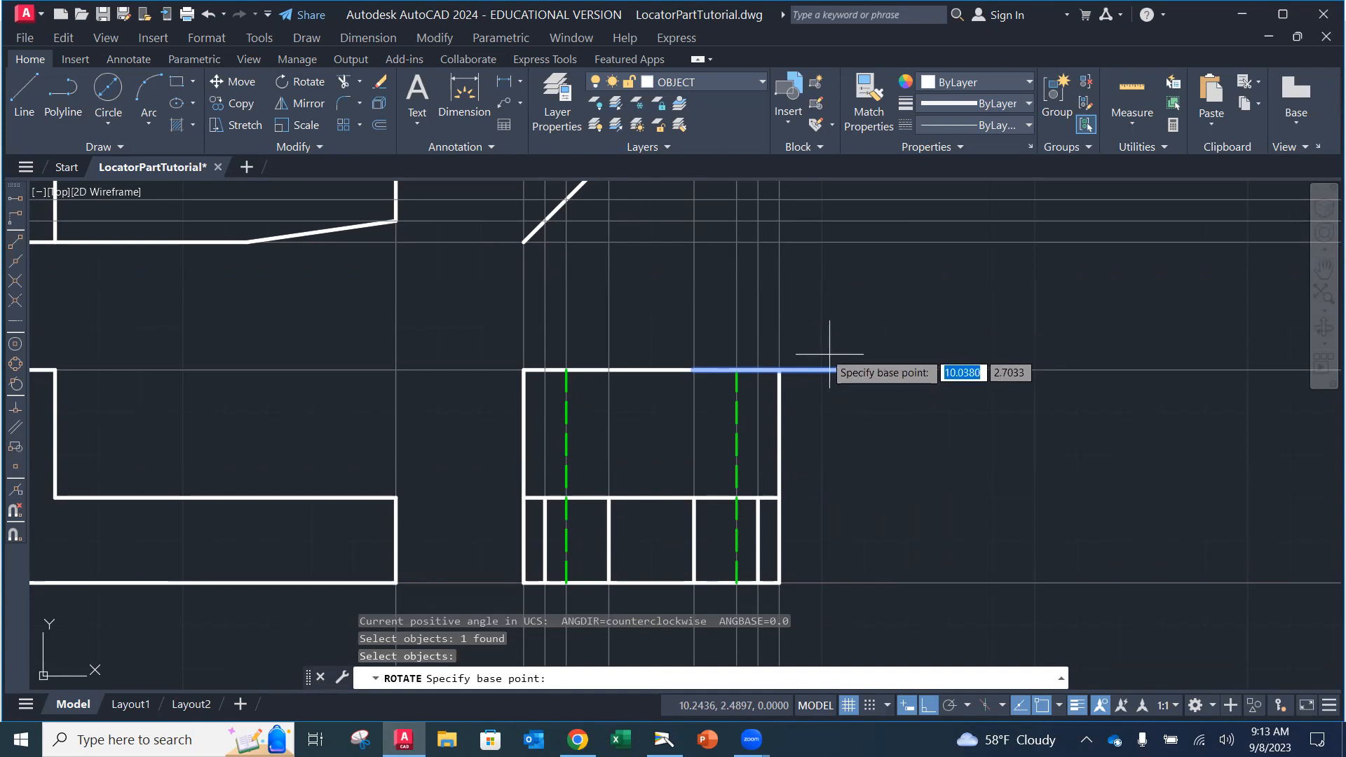
left_click(693, 370)
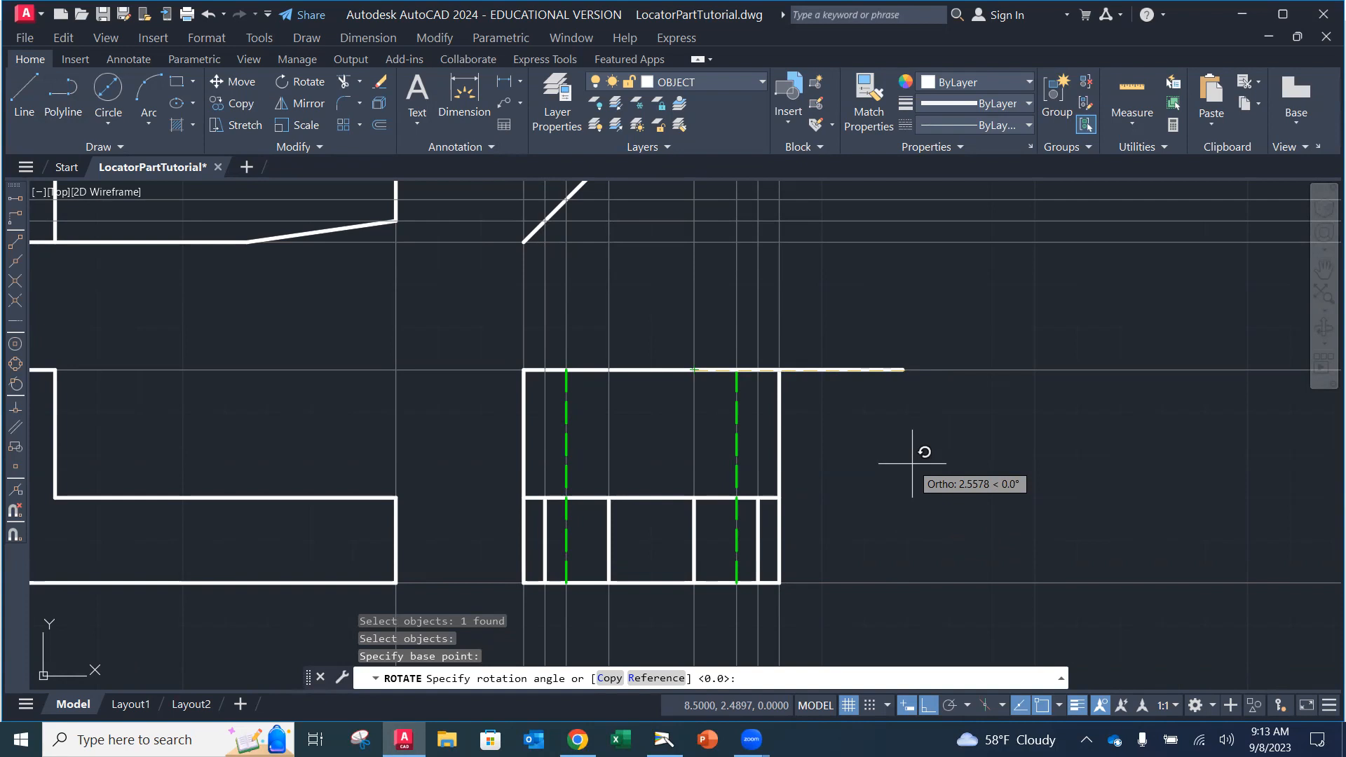
type("-30")
key("Return")
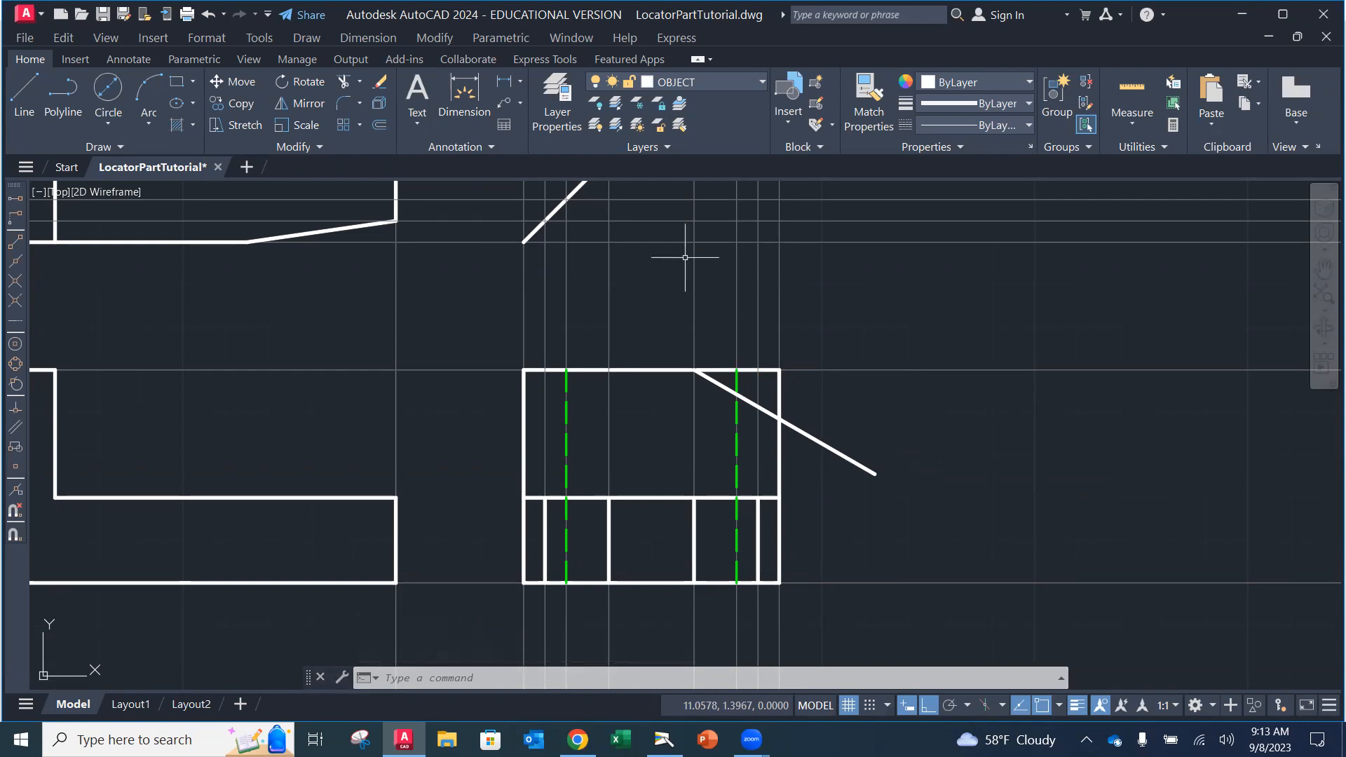
Step: Trim the edge pieces above the right diagonal and its overhang past the right edge
left_click(340, 76)
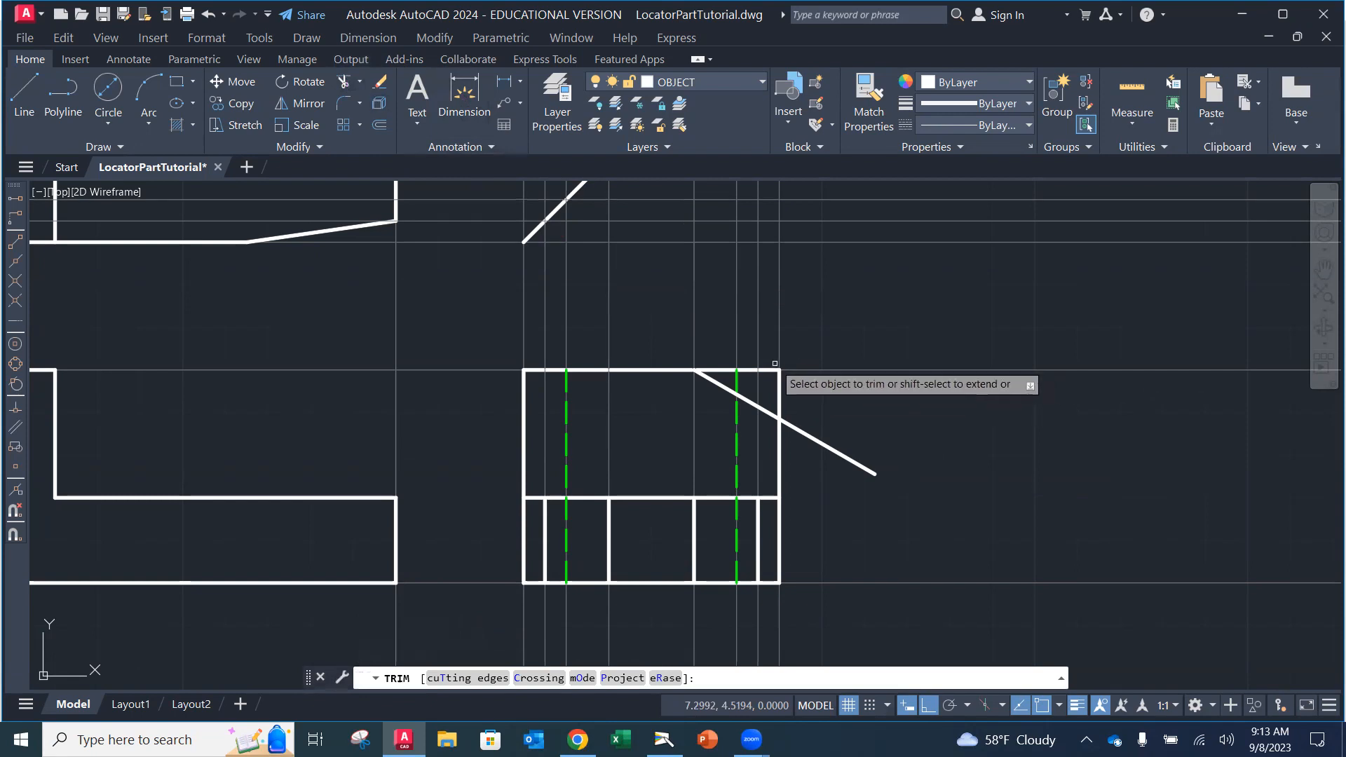
left_click(772, 367)
left_click(748, 368)
left_click_drag(725, 374, 716, 372)
left_click(737, 380)
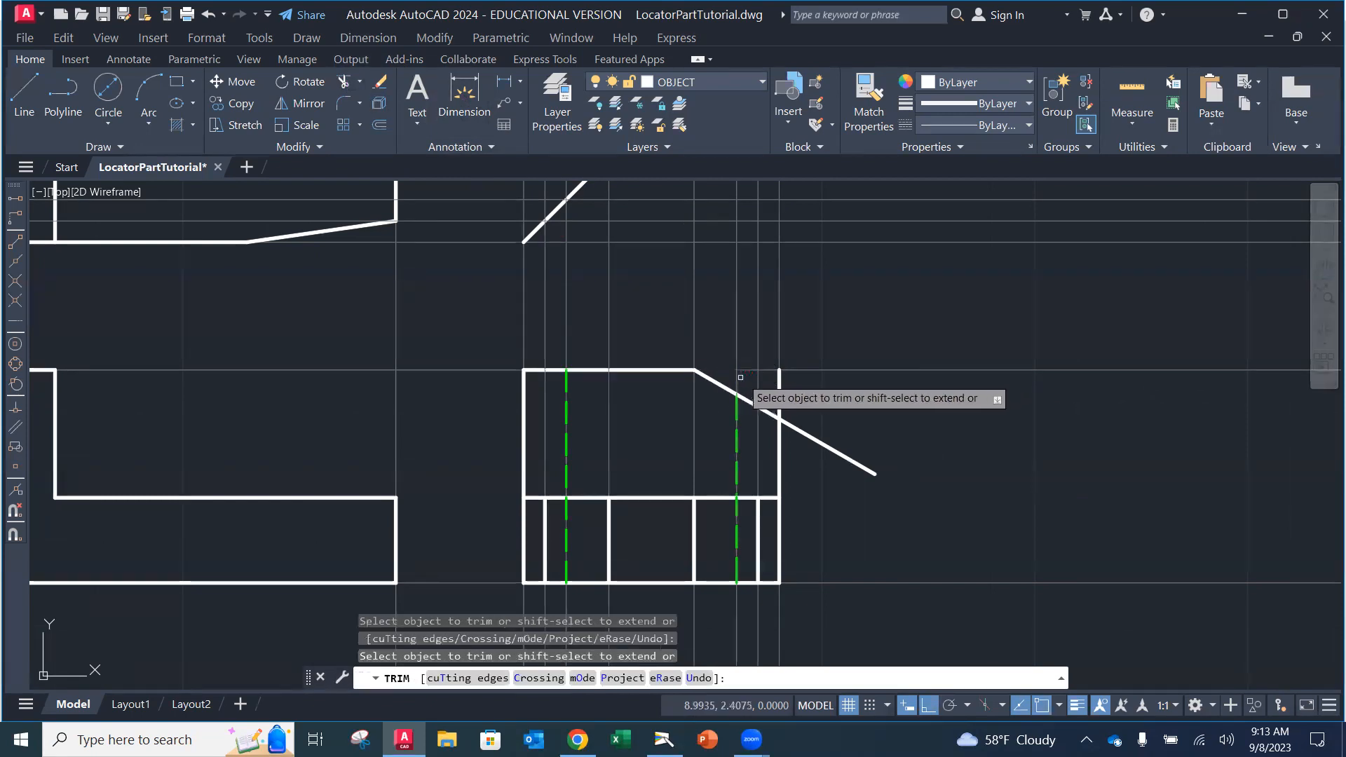
left_click(778, 393)
left_click(811, 437)
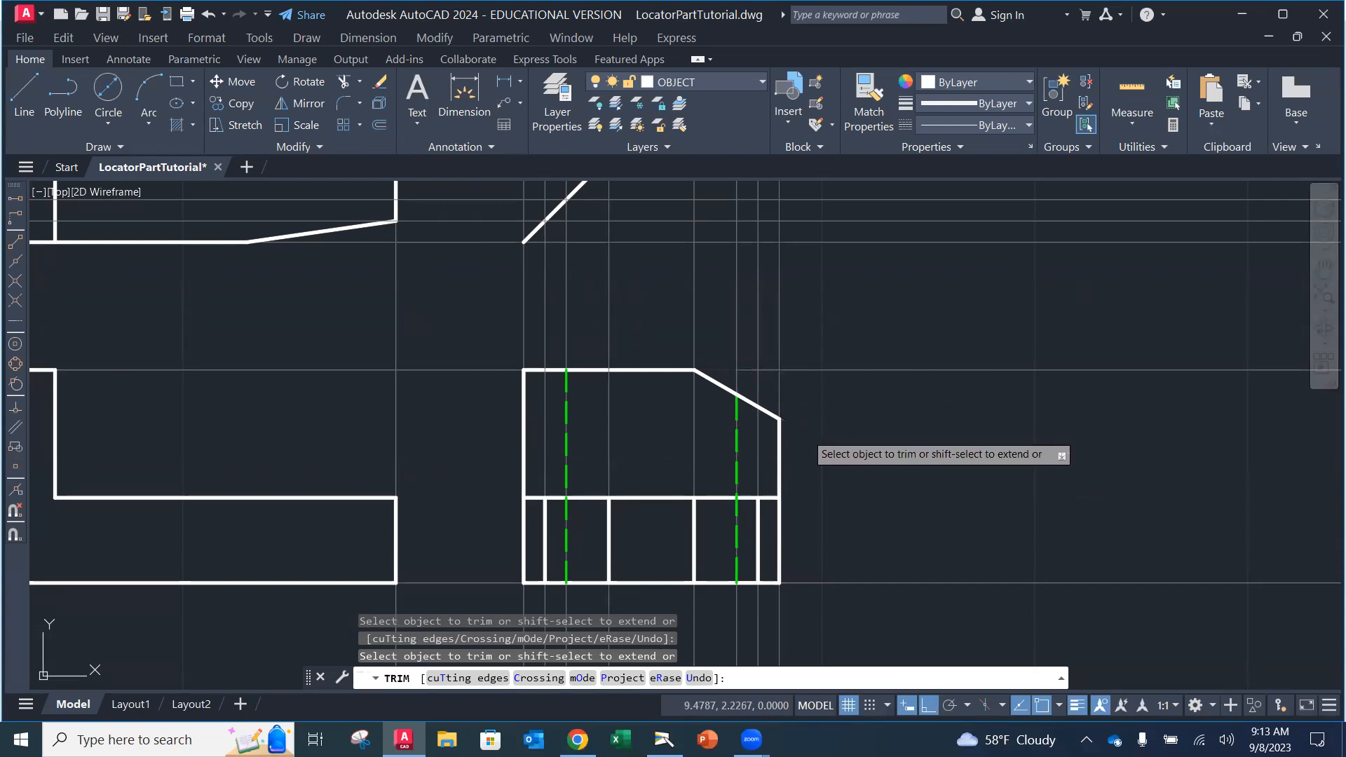
key("Escape")
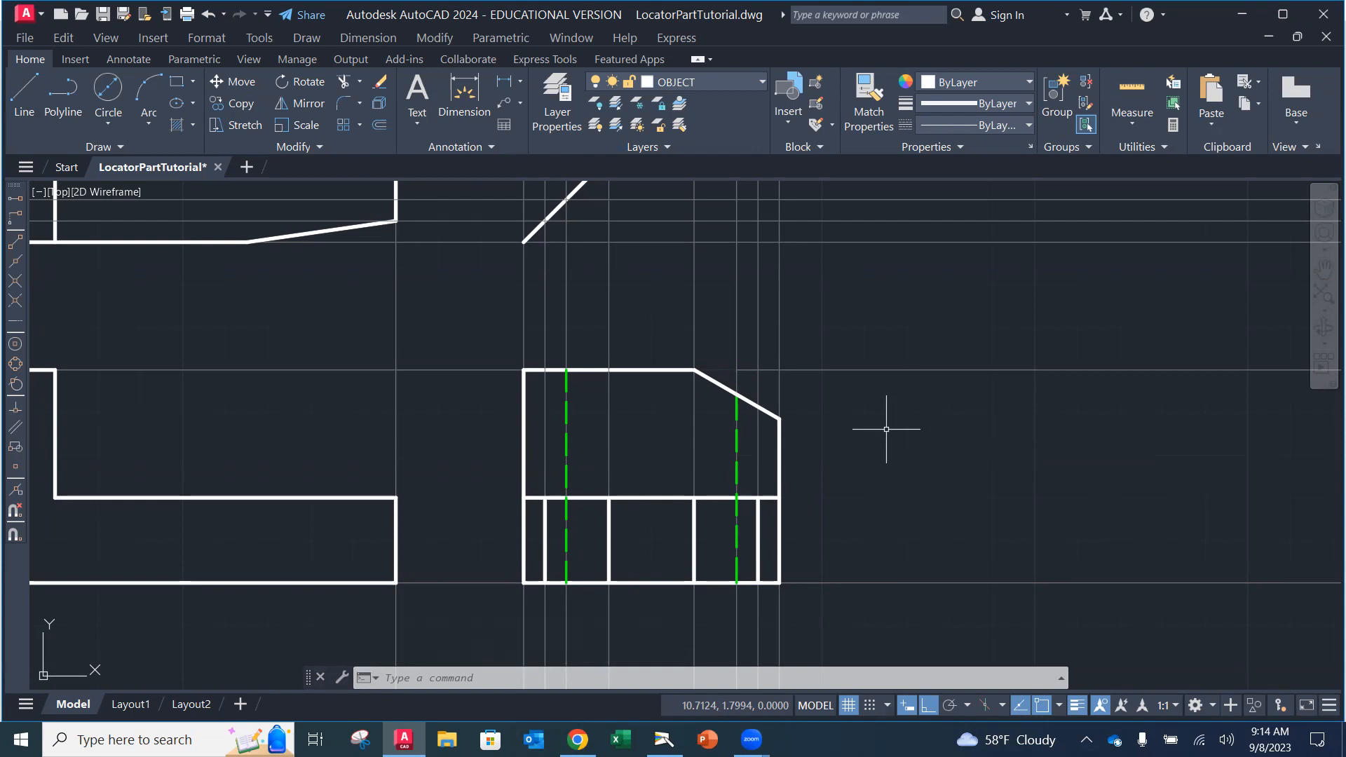
Step: Draw a horizontal line leftward from where the side view's top edge meets the projection line
left_click(309, 82)
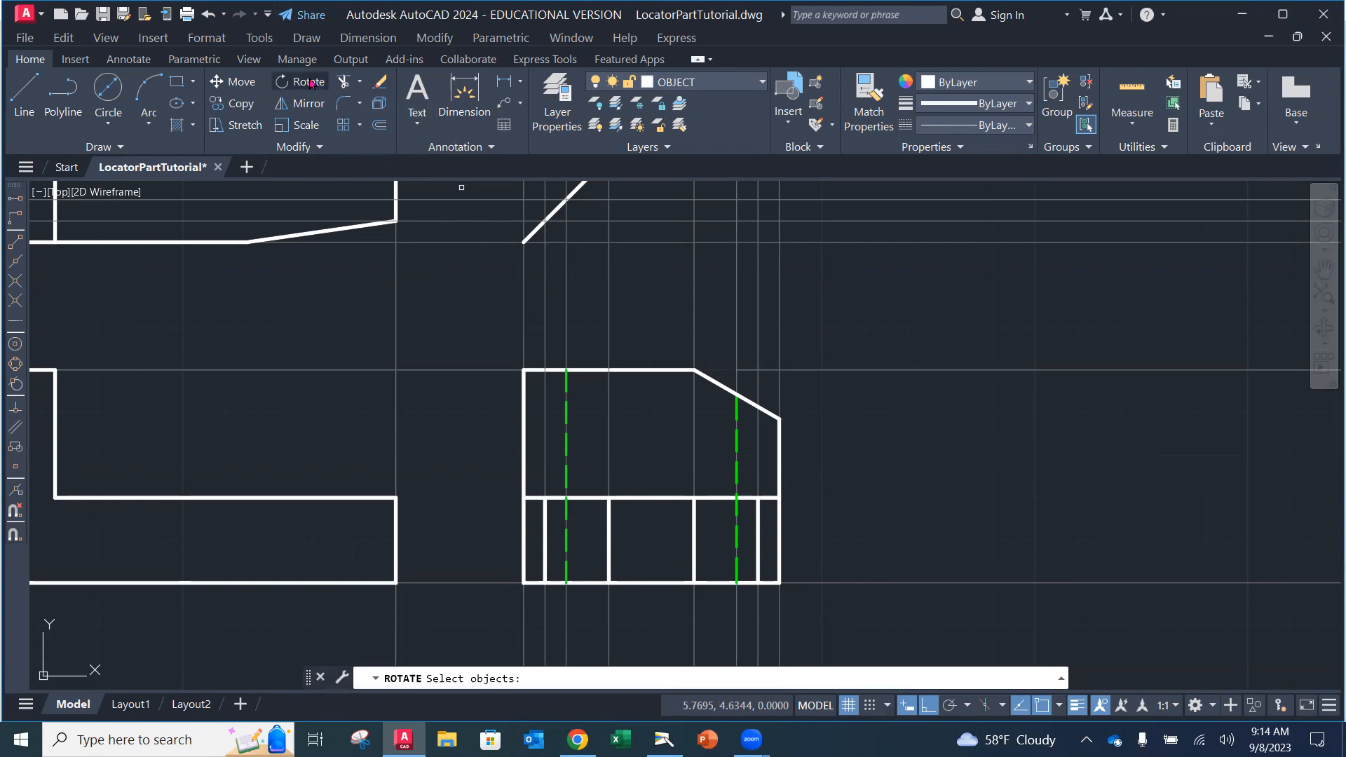
key("Escape")
left_click(24, 95)
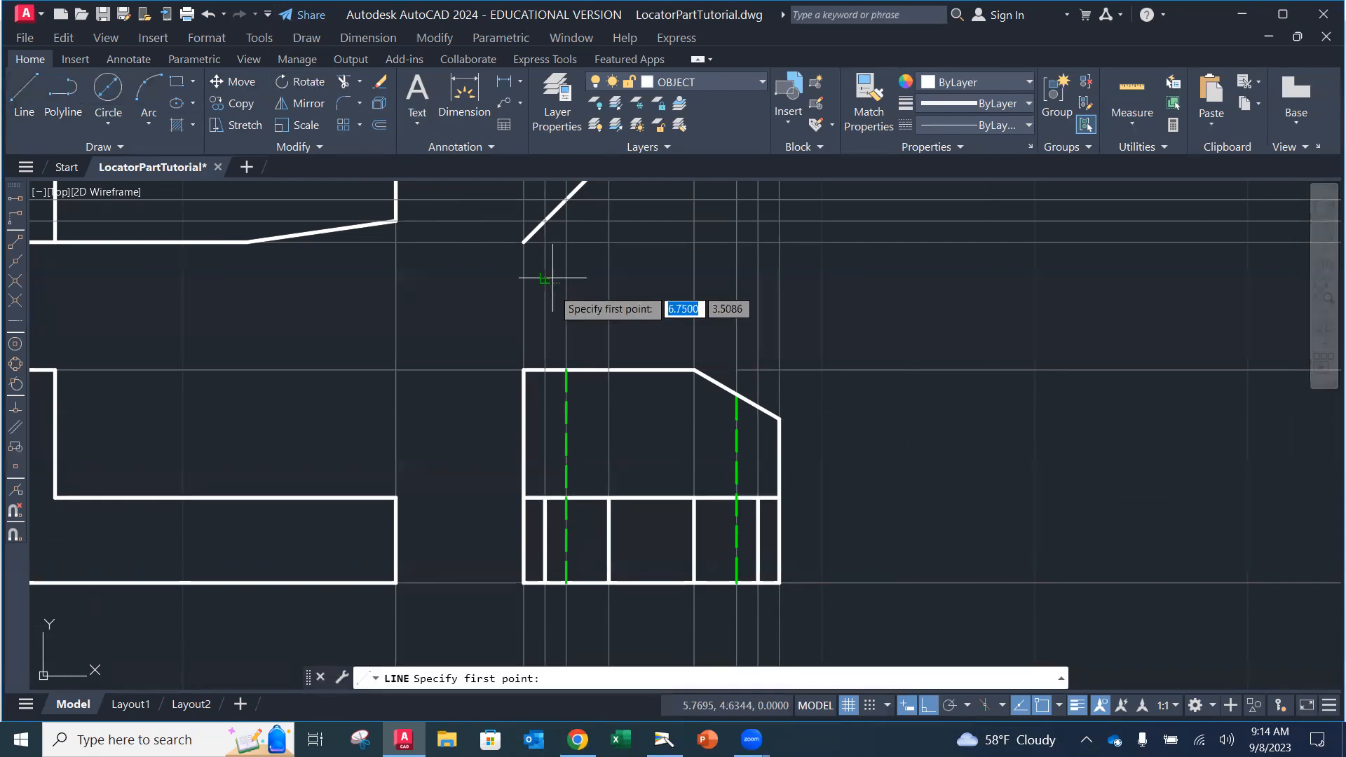
left_click(608, 370)
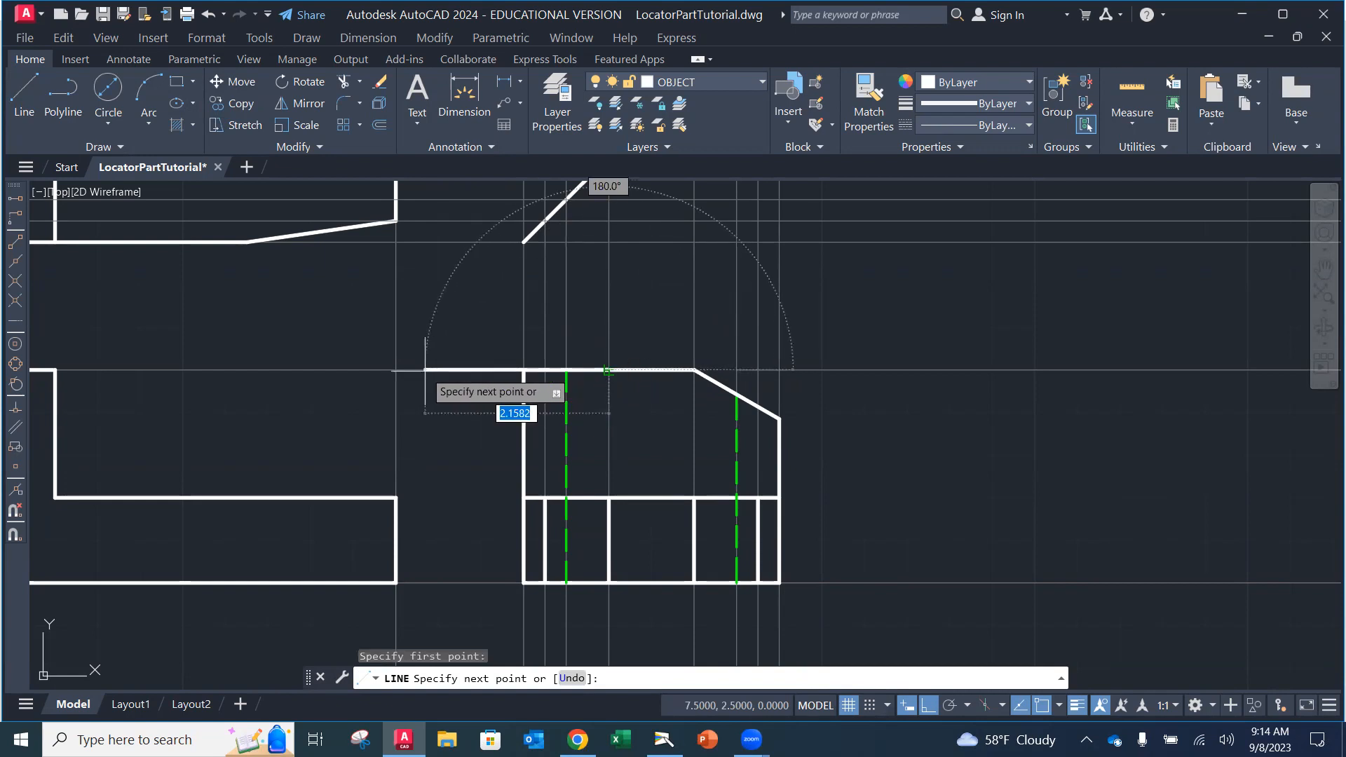
left_click(421, 369)
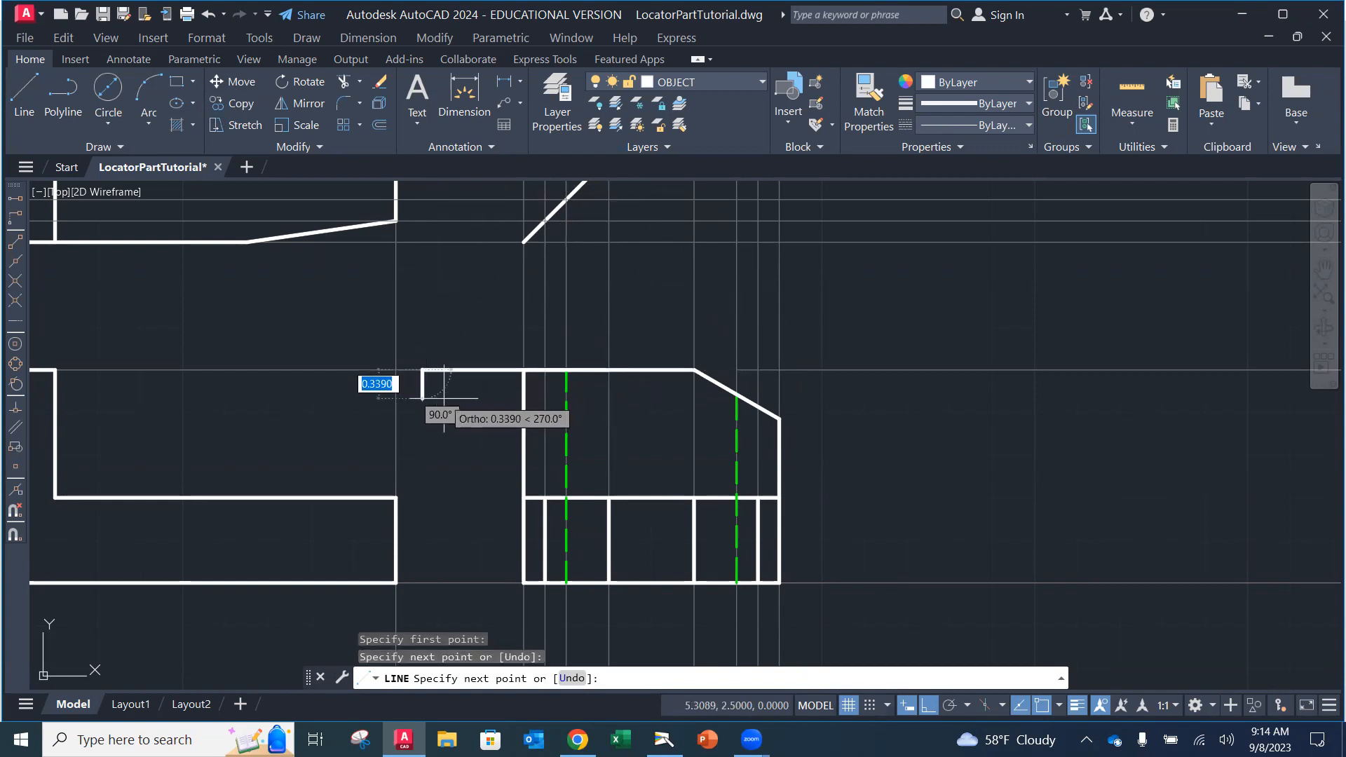
key("Escape")
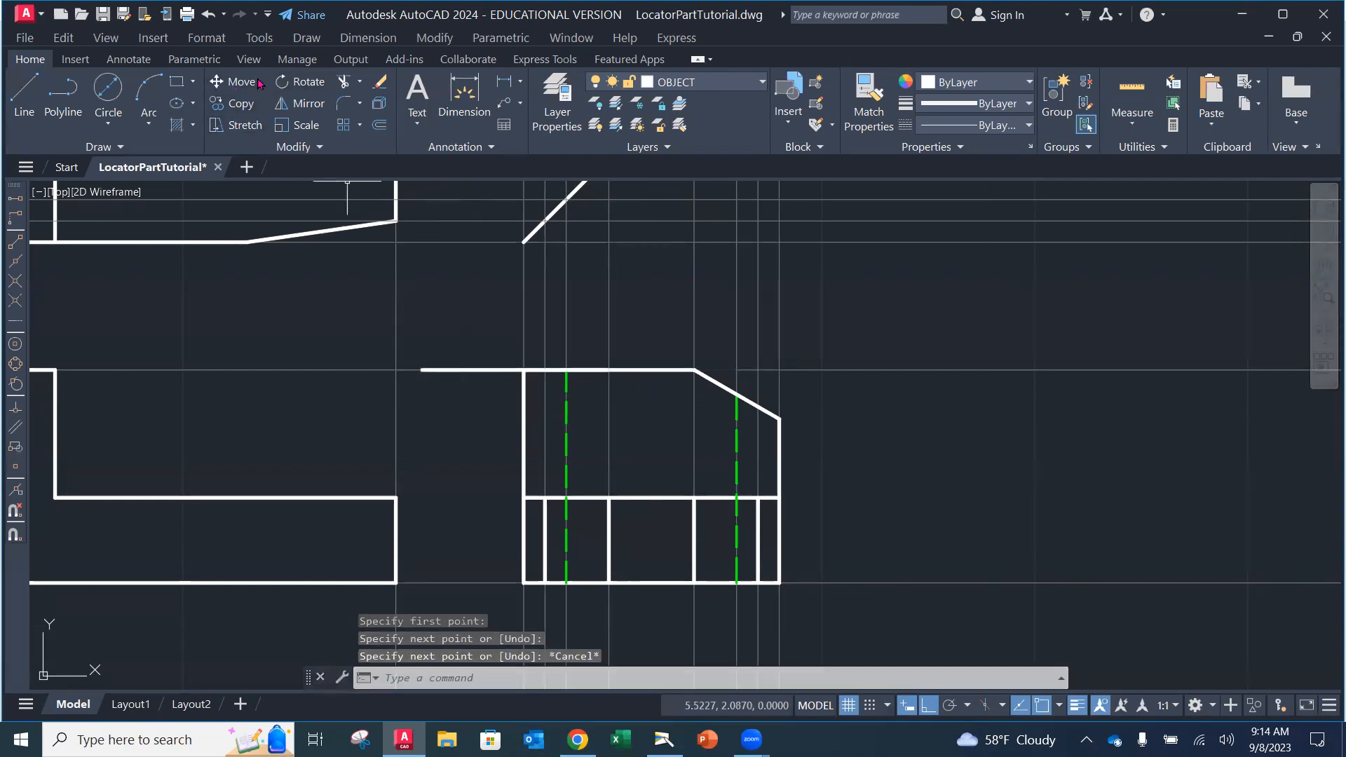
left_click(302, 82)
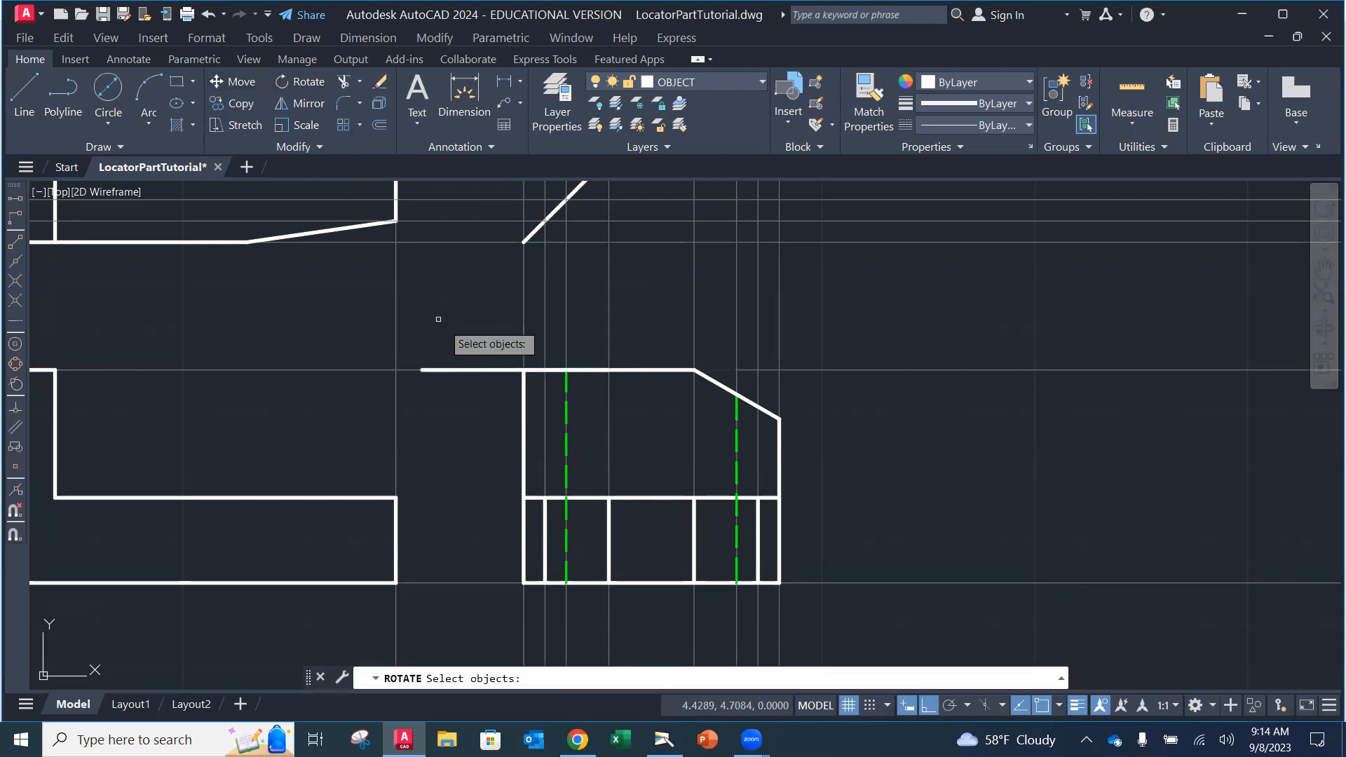
Step: Rotate the left line 30° about its right endpoint with Ortho turned off
left_click(467, 368)
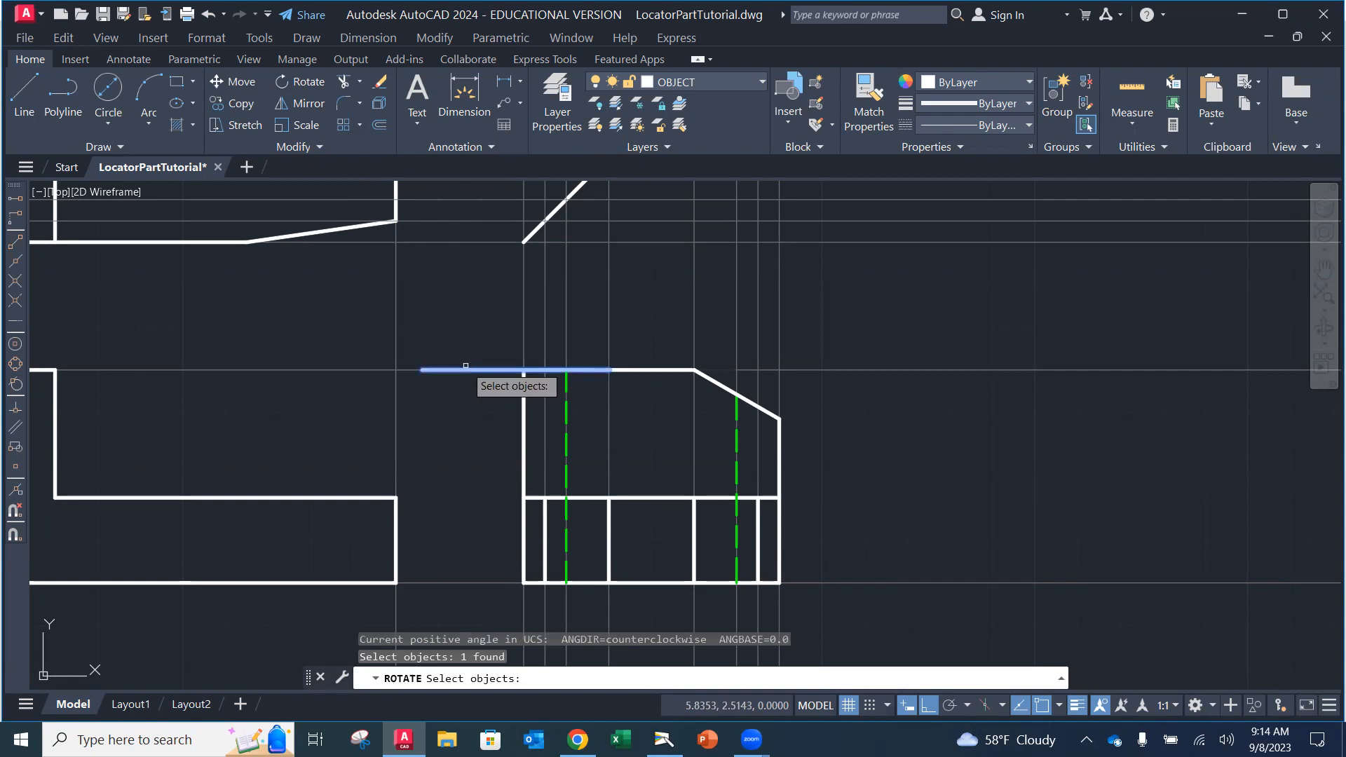
key("Return")
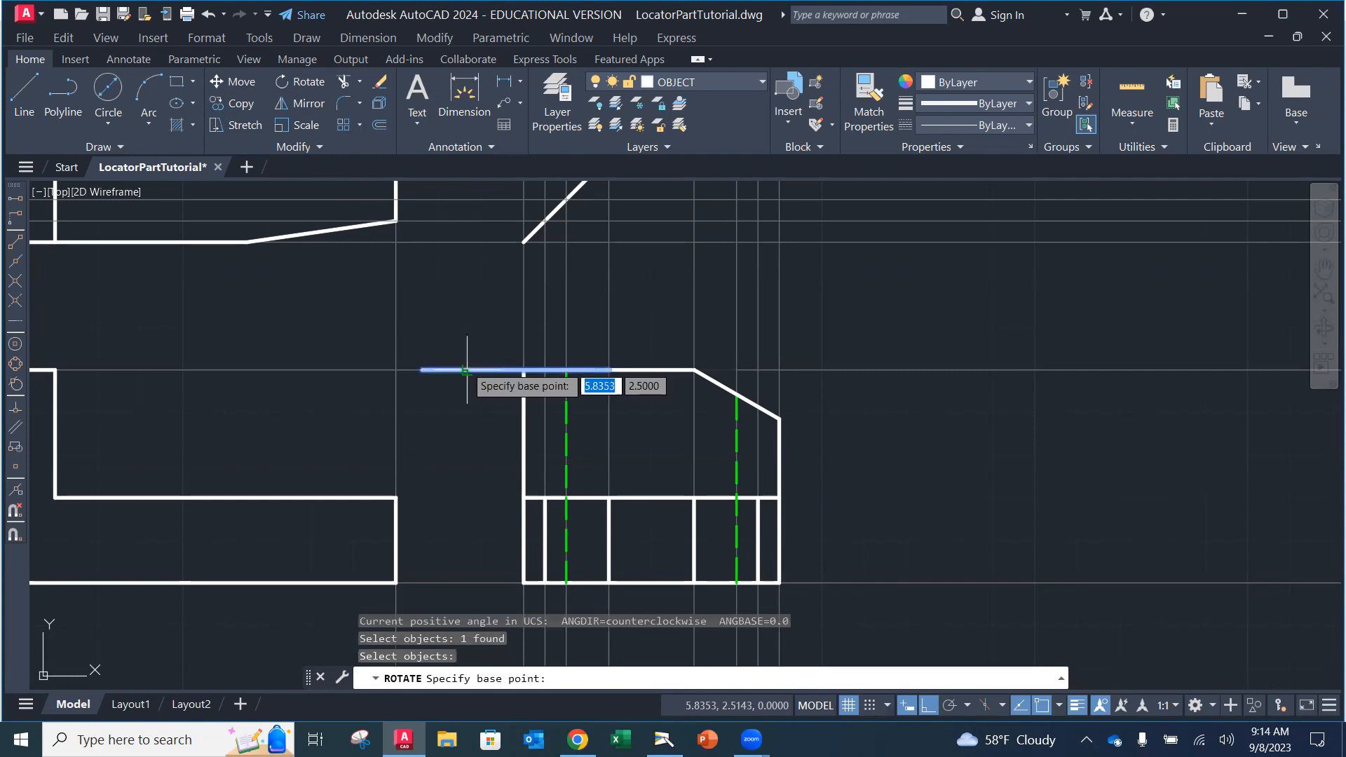
left_click(608, 370)
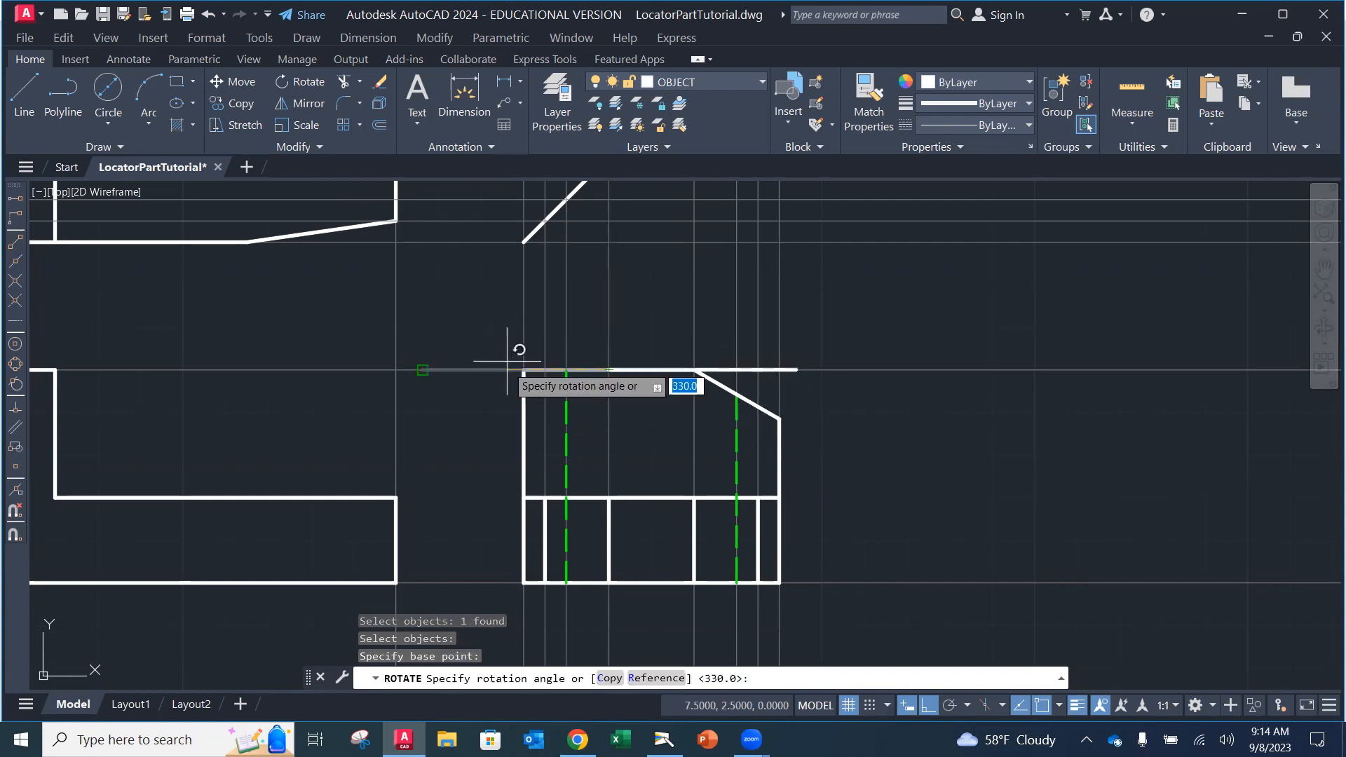
key("F8")
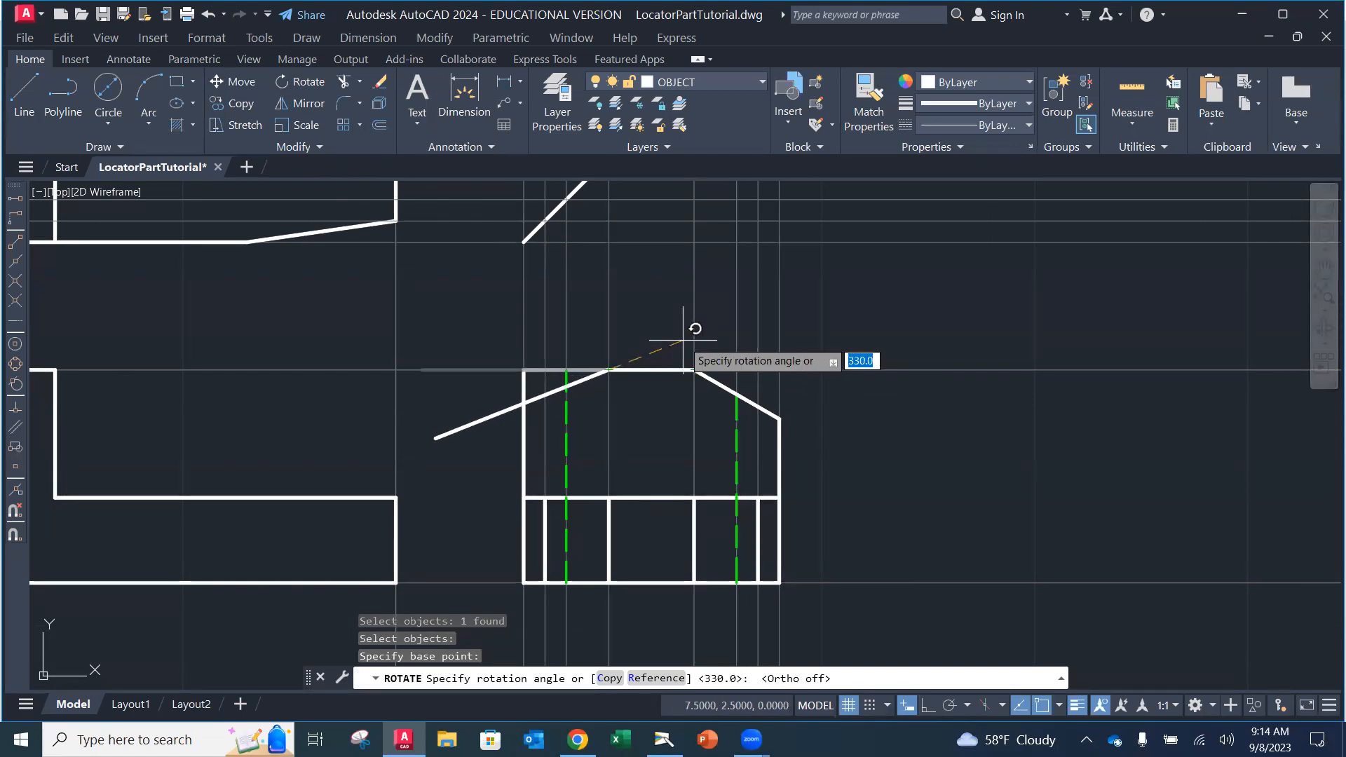
type("30")
key("Return")
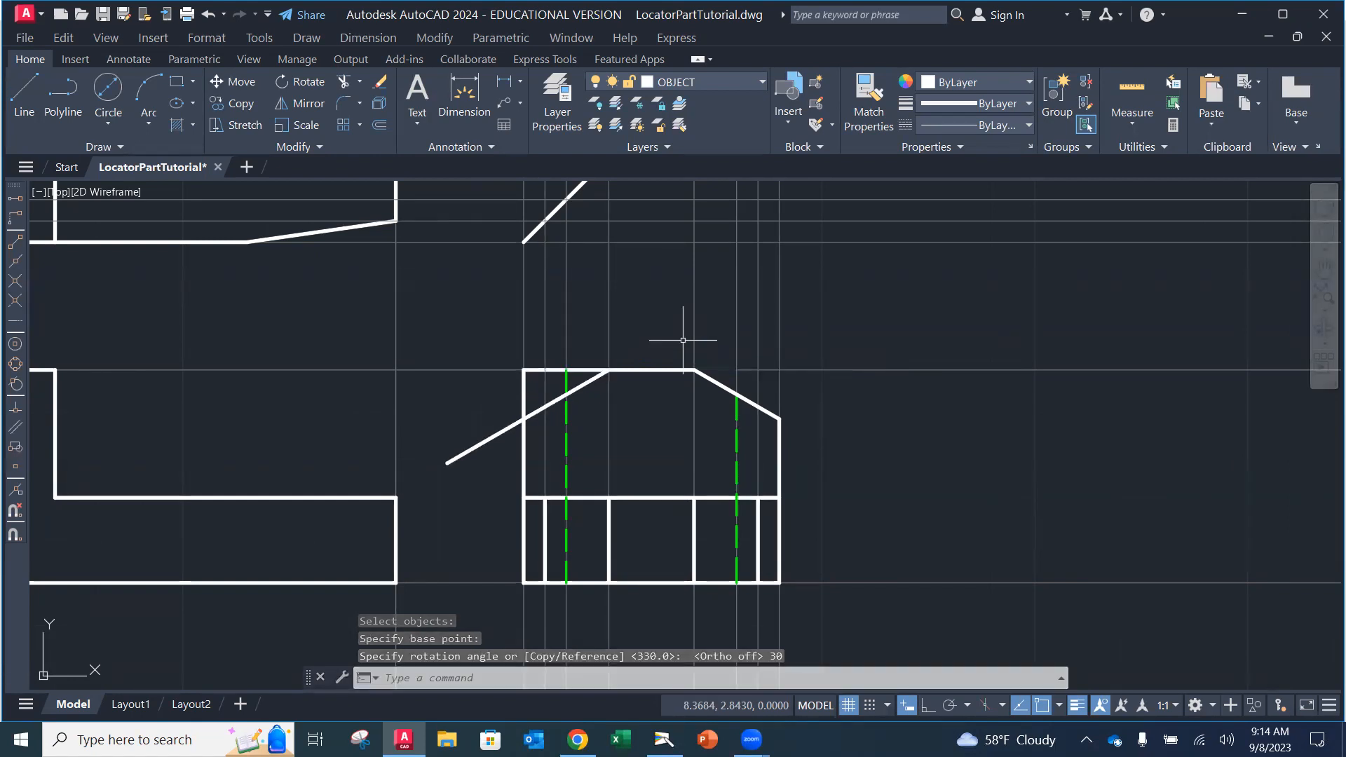
Step: Trim the diagonal's overhang and the leftover top and left edge pieces at the upper-left corner
type("tr")
key("Return")
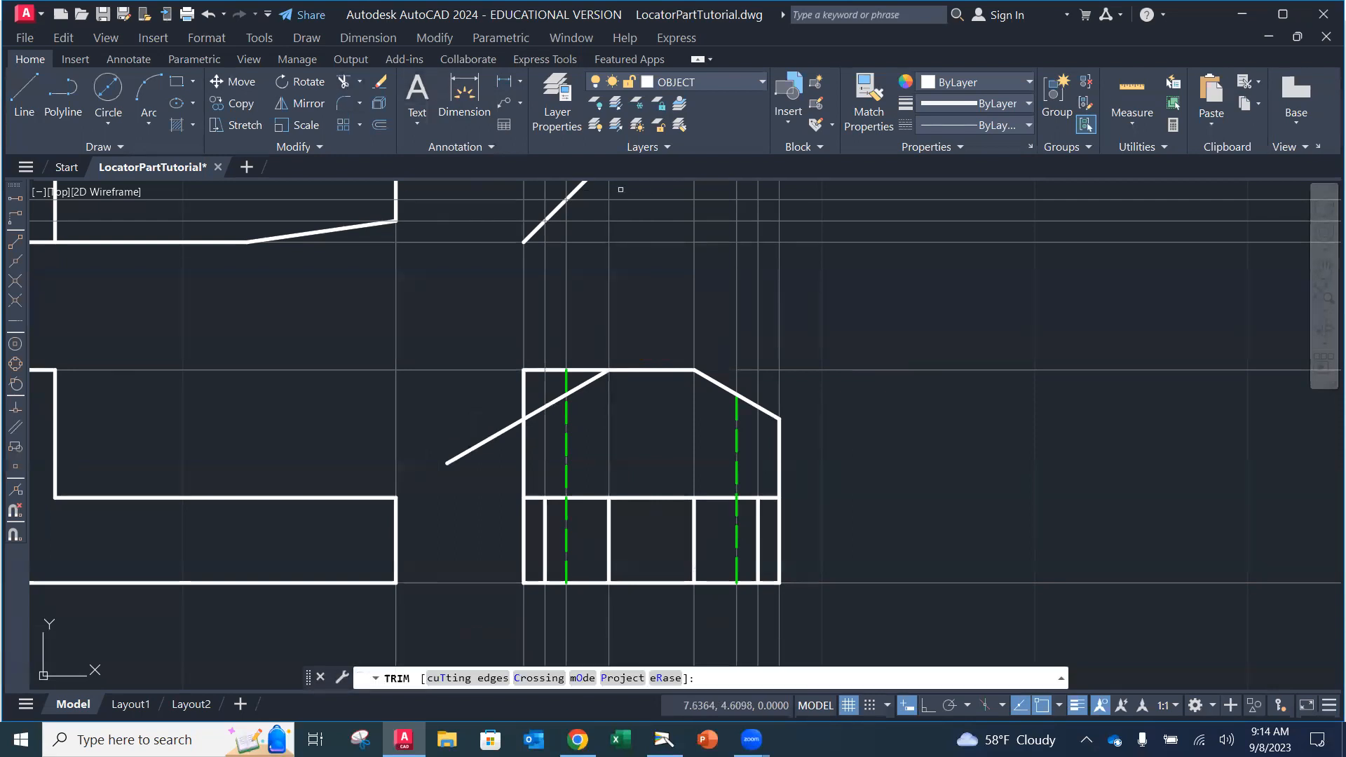
left_click(452, 458)
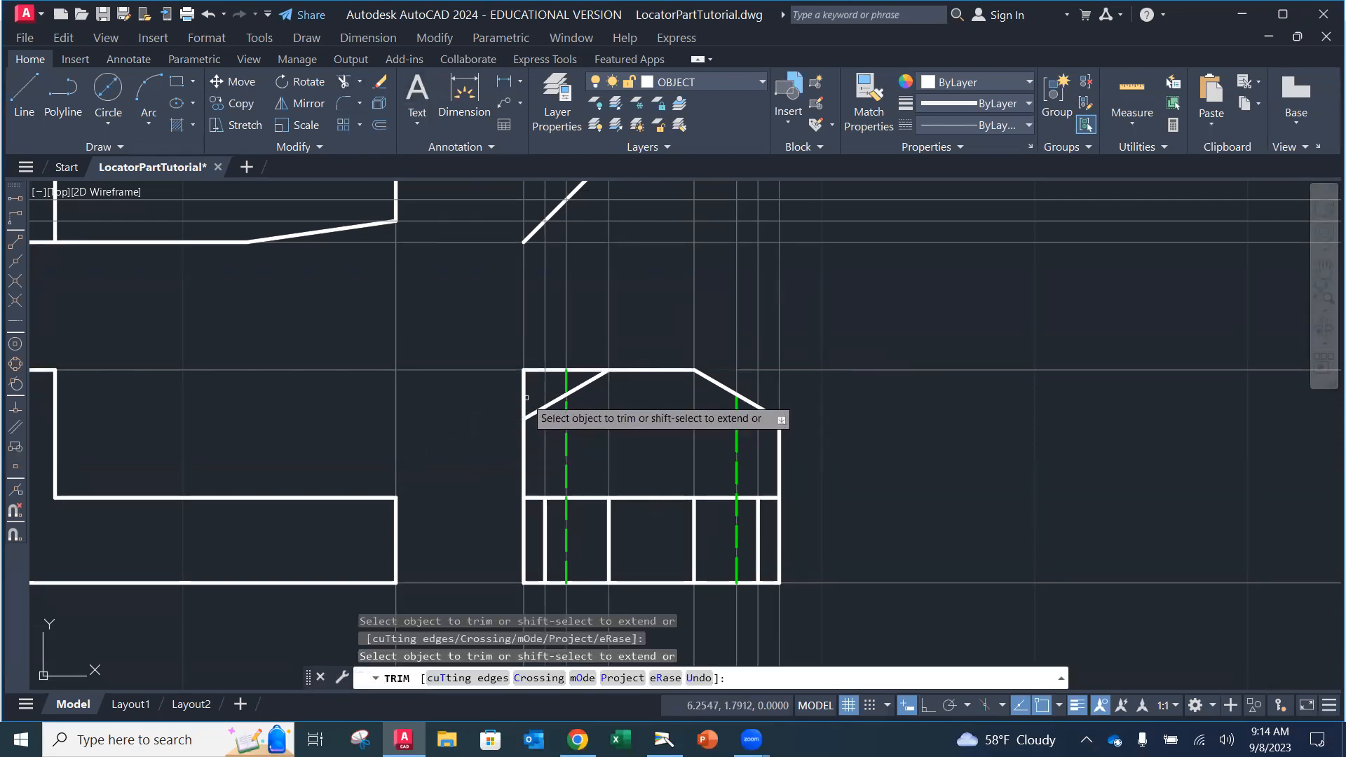
left_click(527, 398)
left_click(534, 369)
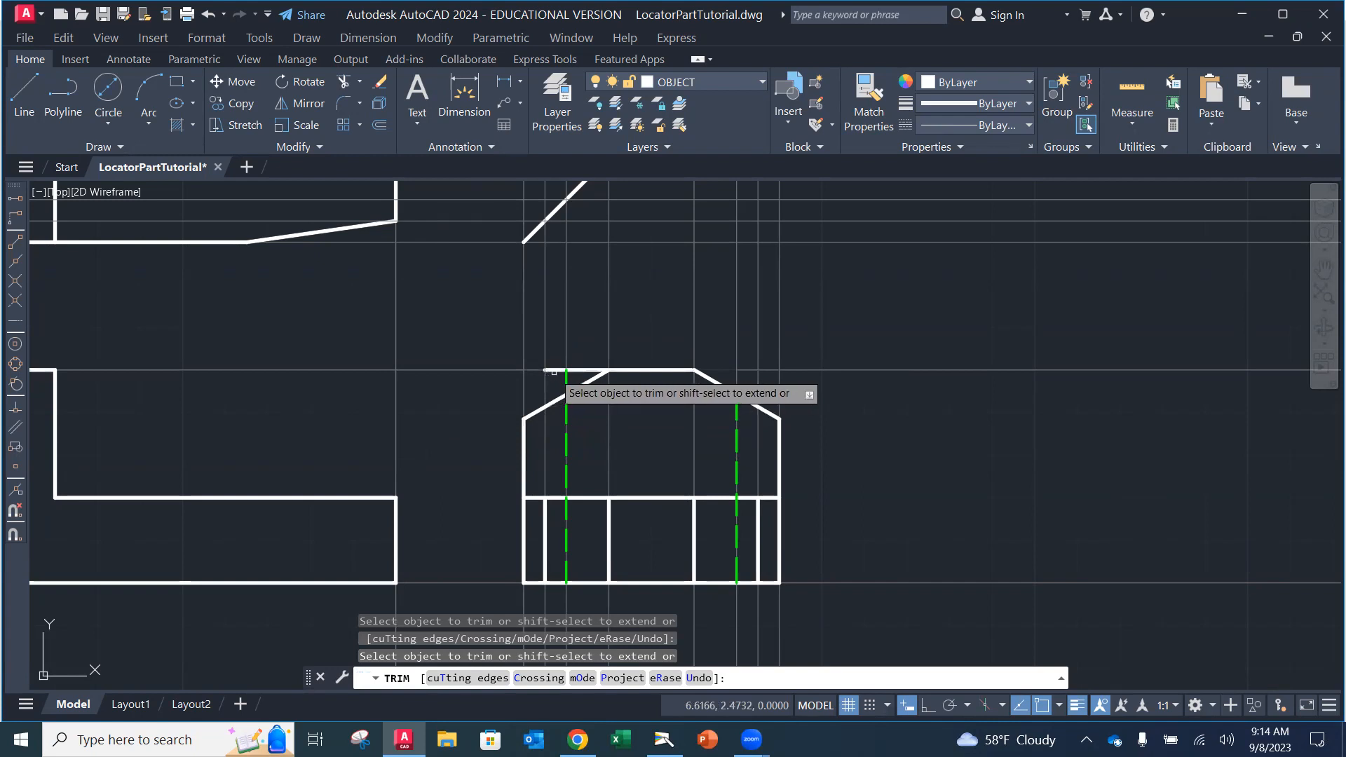
left_click(576, 369)
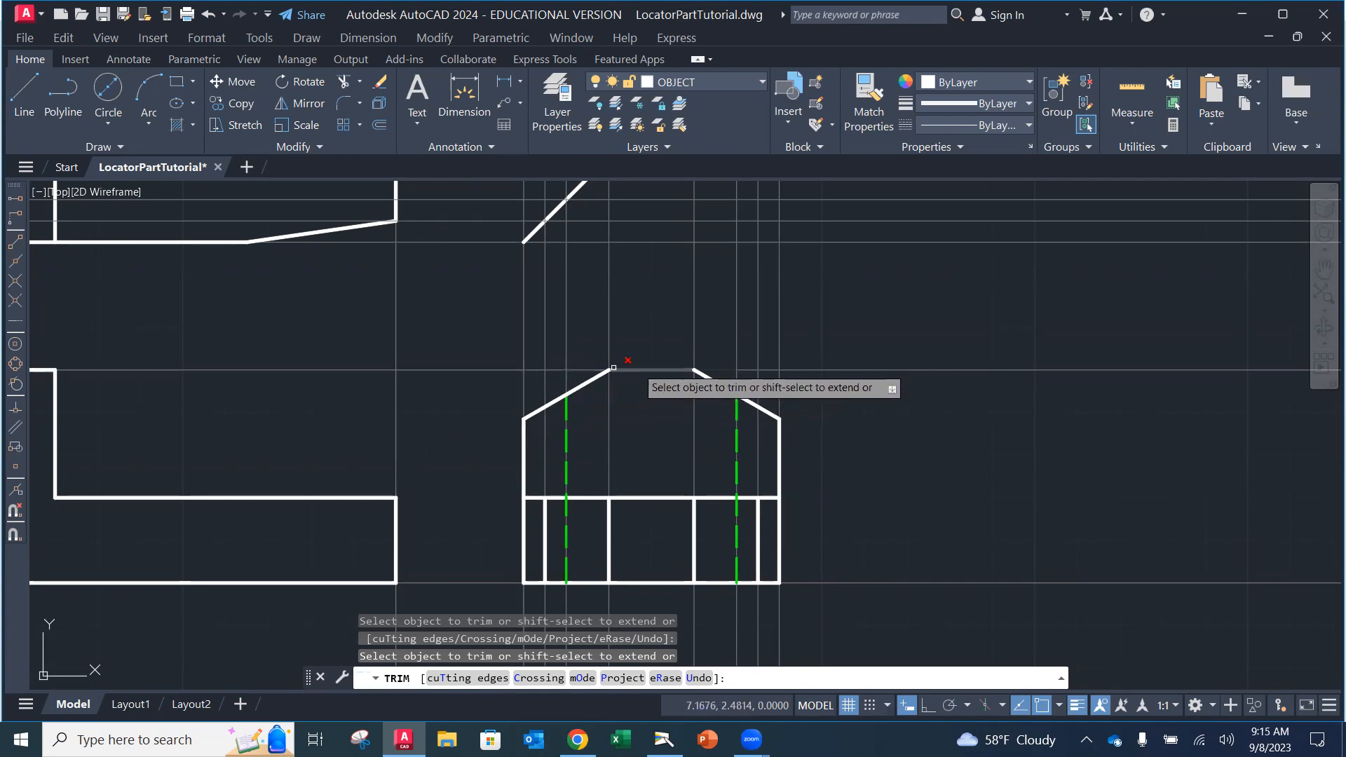
key("Escape")
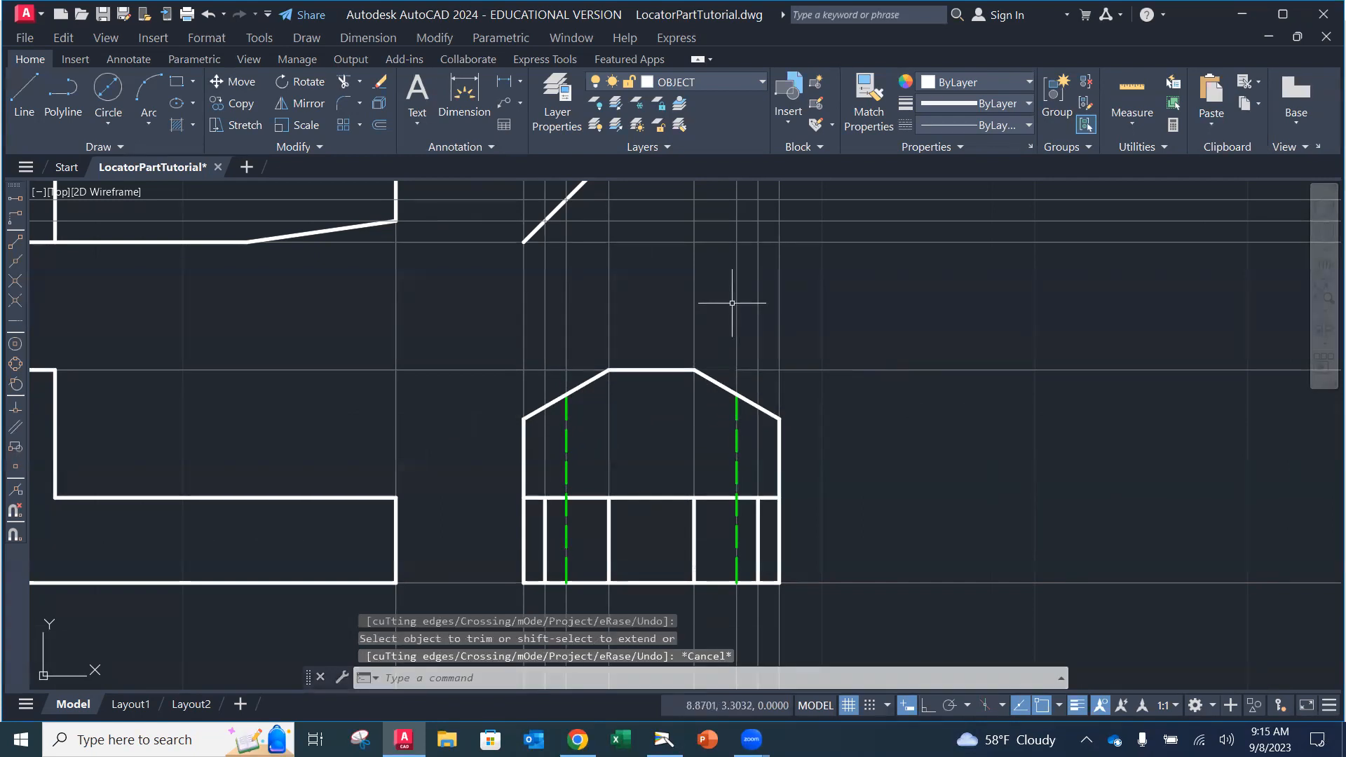
left_click(25, 37)
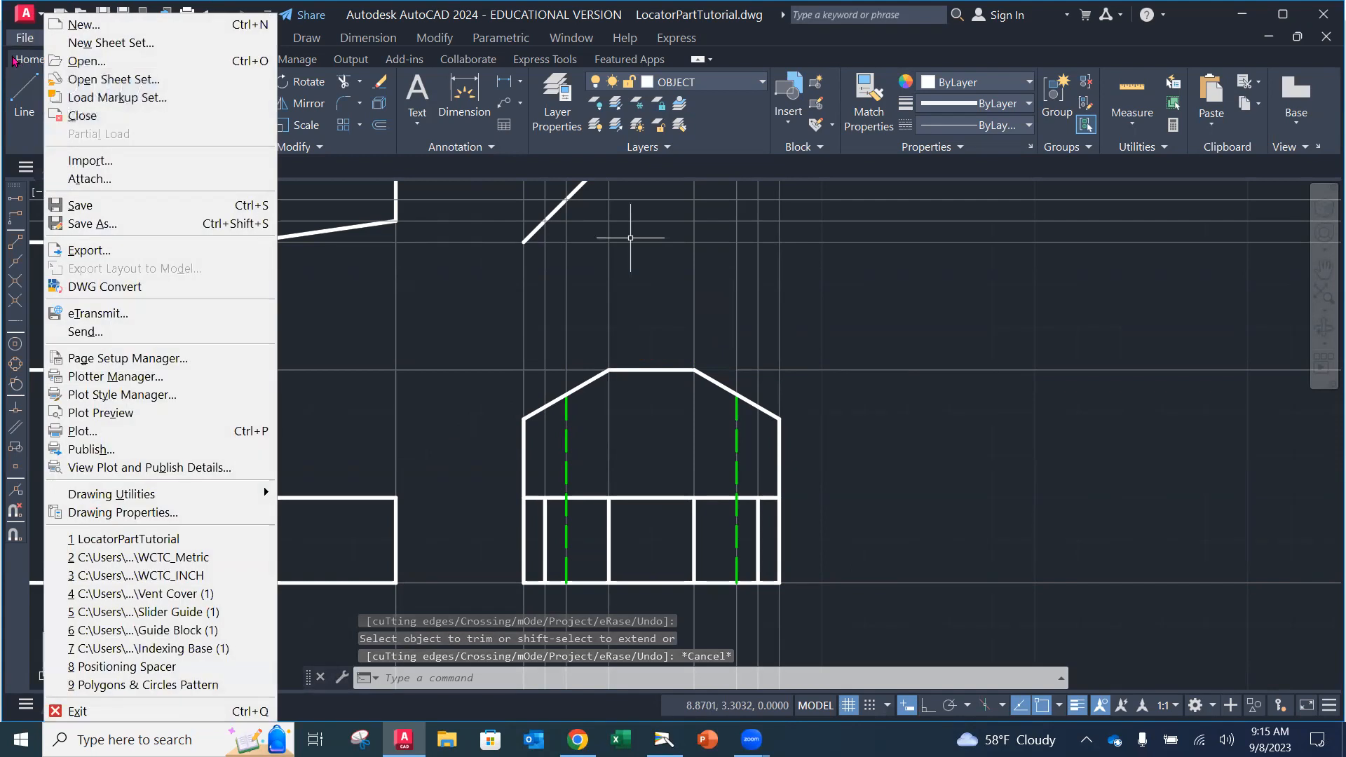
Step: Save the LocatorPartTutorial drawing and zoom onto the front and side views
left_click(105, 207)
scroll(477, 328, "up", 2)
scroll(490, 331, "down", 5)
scroll(517, 340, "up", 1)
middle_click_drag(518, 340, 653, 454)
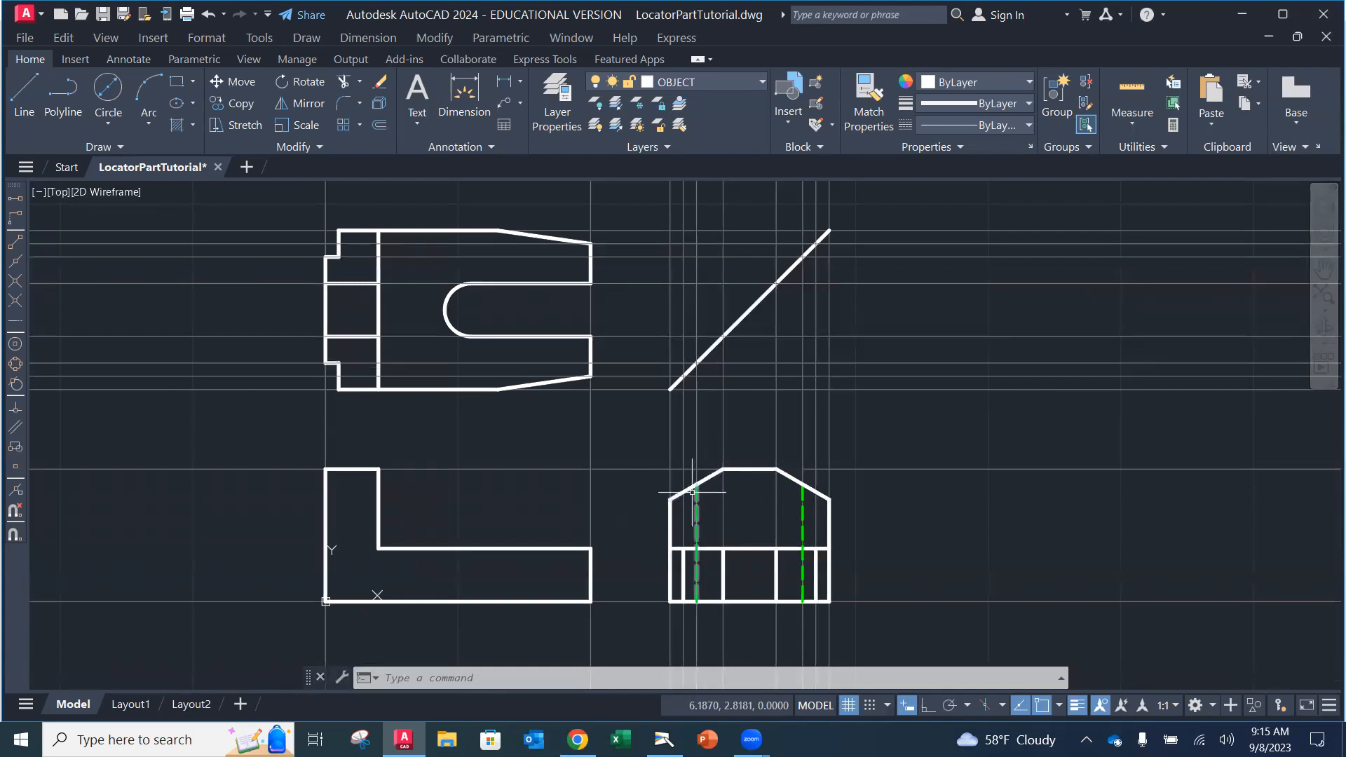
Step: Recenter the front and side views and toggle Object Snap Tracking off and back on
mouse_move(596, 491)
middle_mouse_down()
mouse_move(617, 474)
mouse_move(814, 450)
mouse_move(827, 385)
middle_mouse_up()
scroll(820, 452, "up", 2)
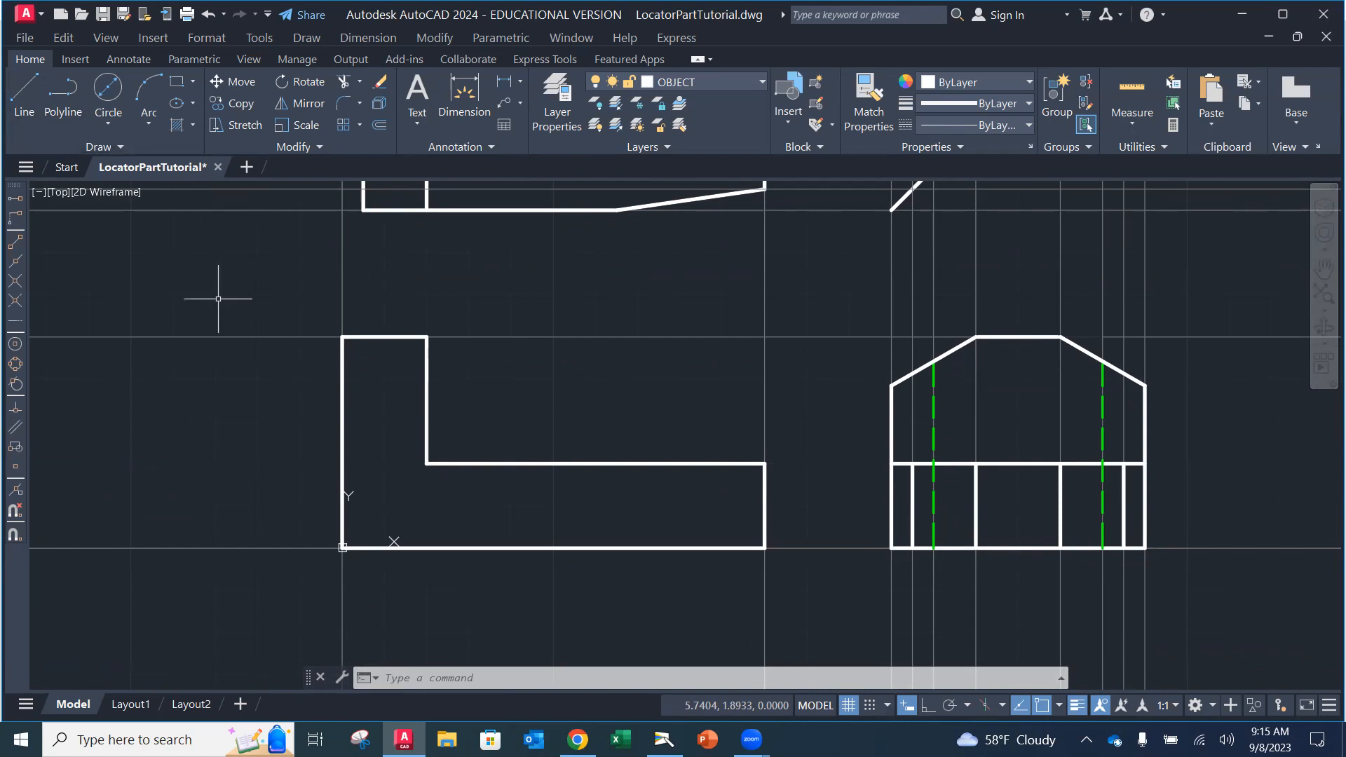
left_click(1019, 706)
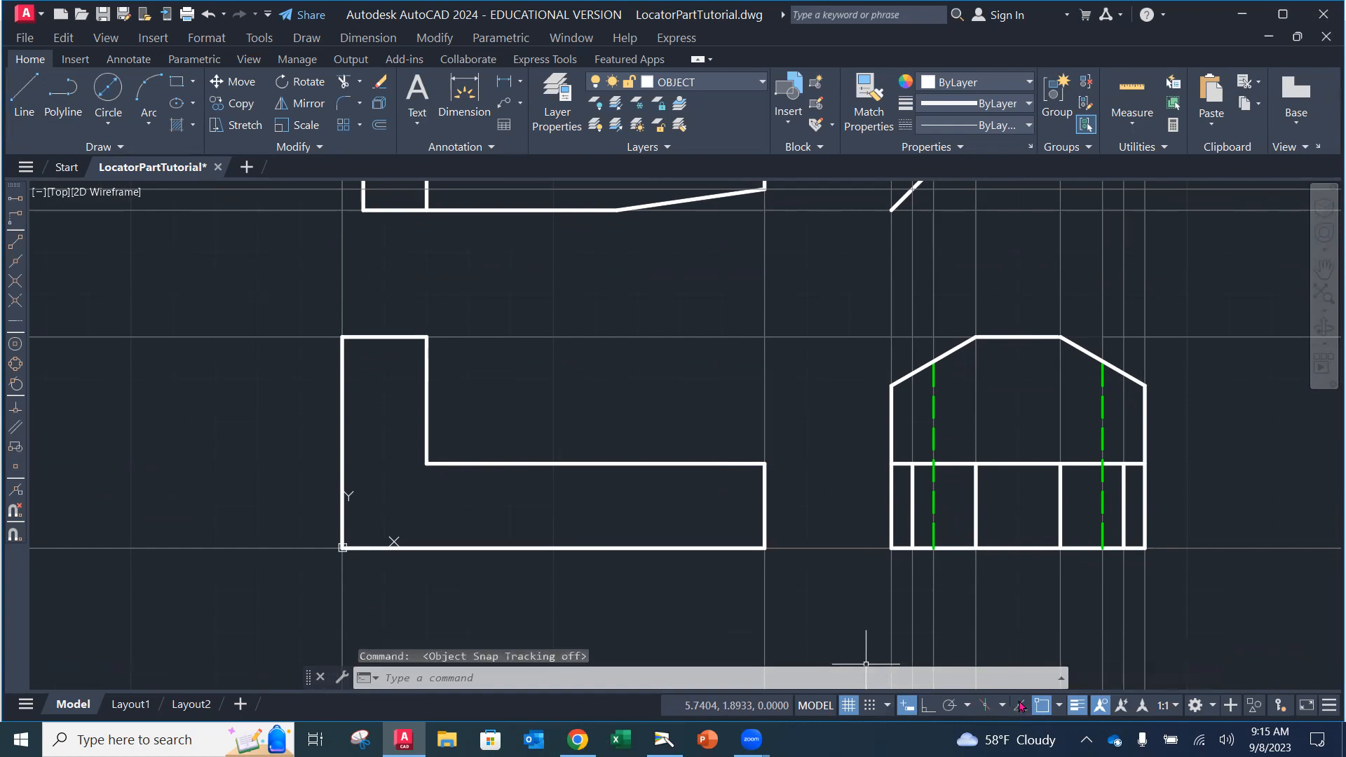
left_click(1021, 705)
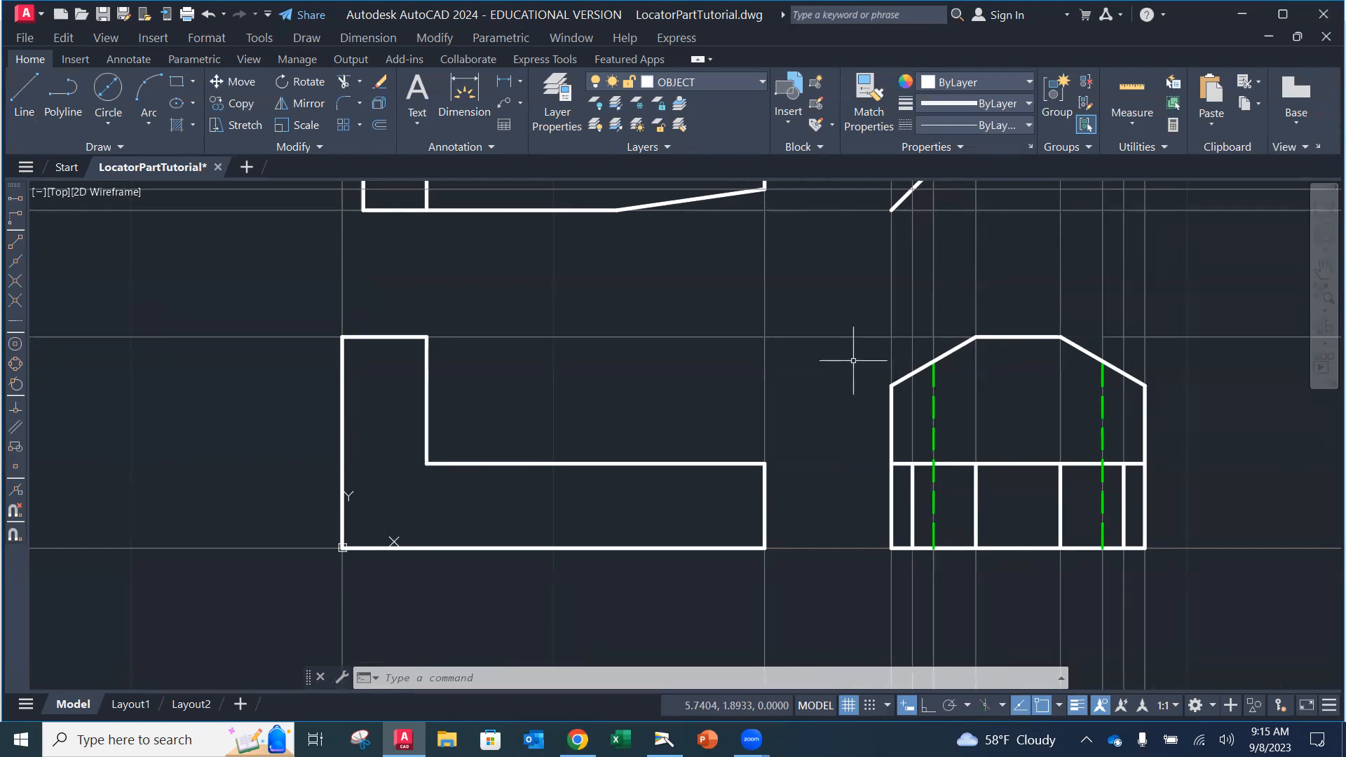
Step: Draw two horizontal lines from the side view's upper and lower chamfer corners to the front view's left edge
left_click(21, 104)
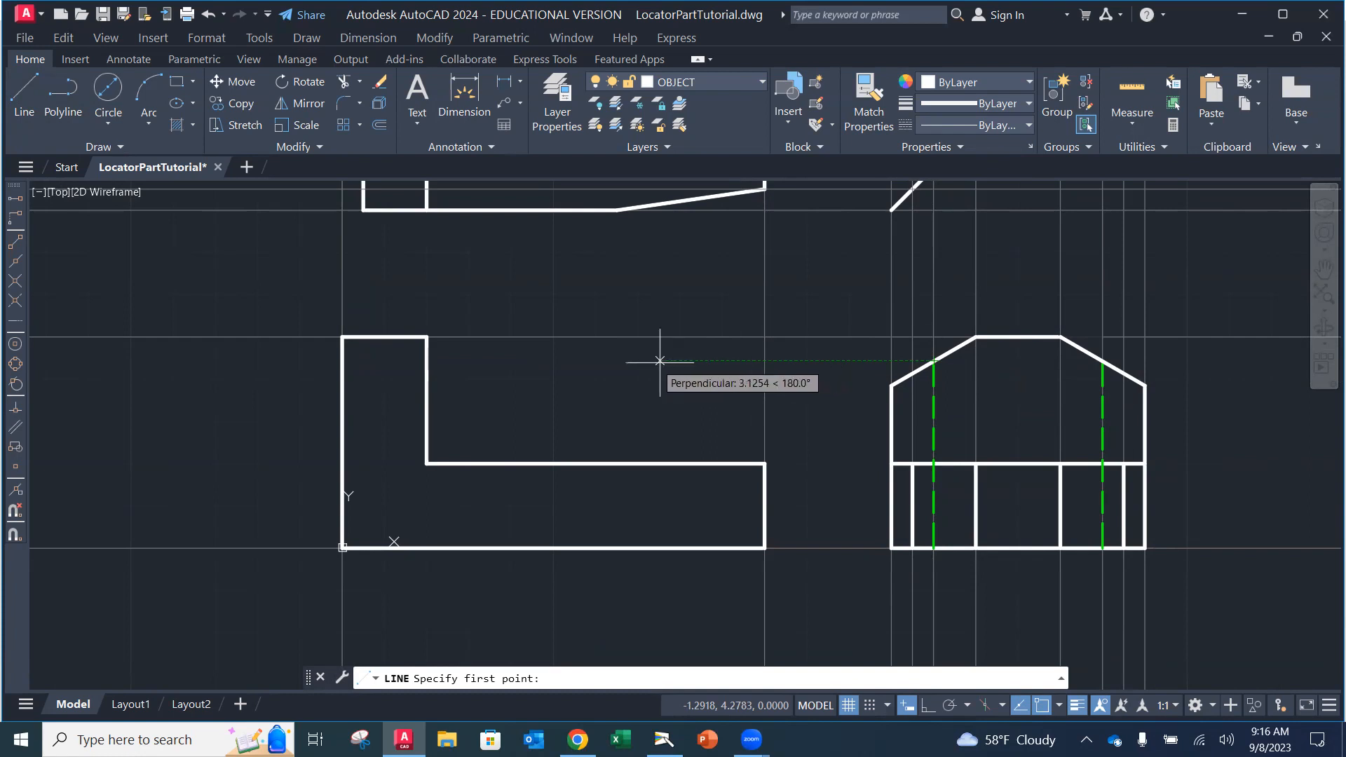
left_click(427, 360)
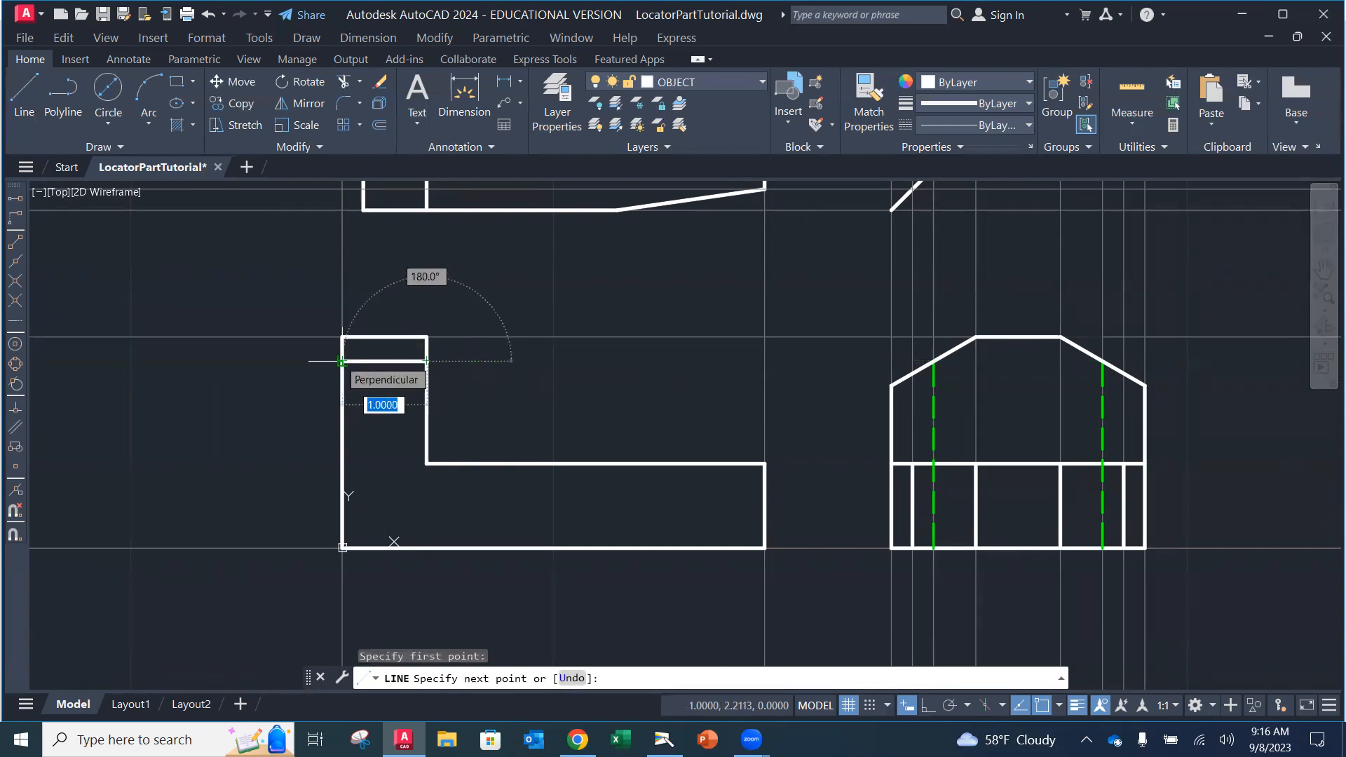
left_click(341, 361)
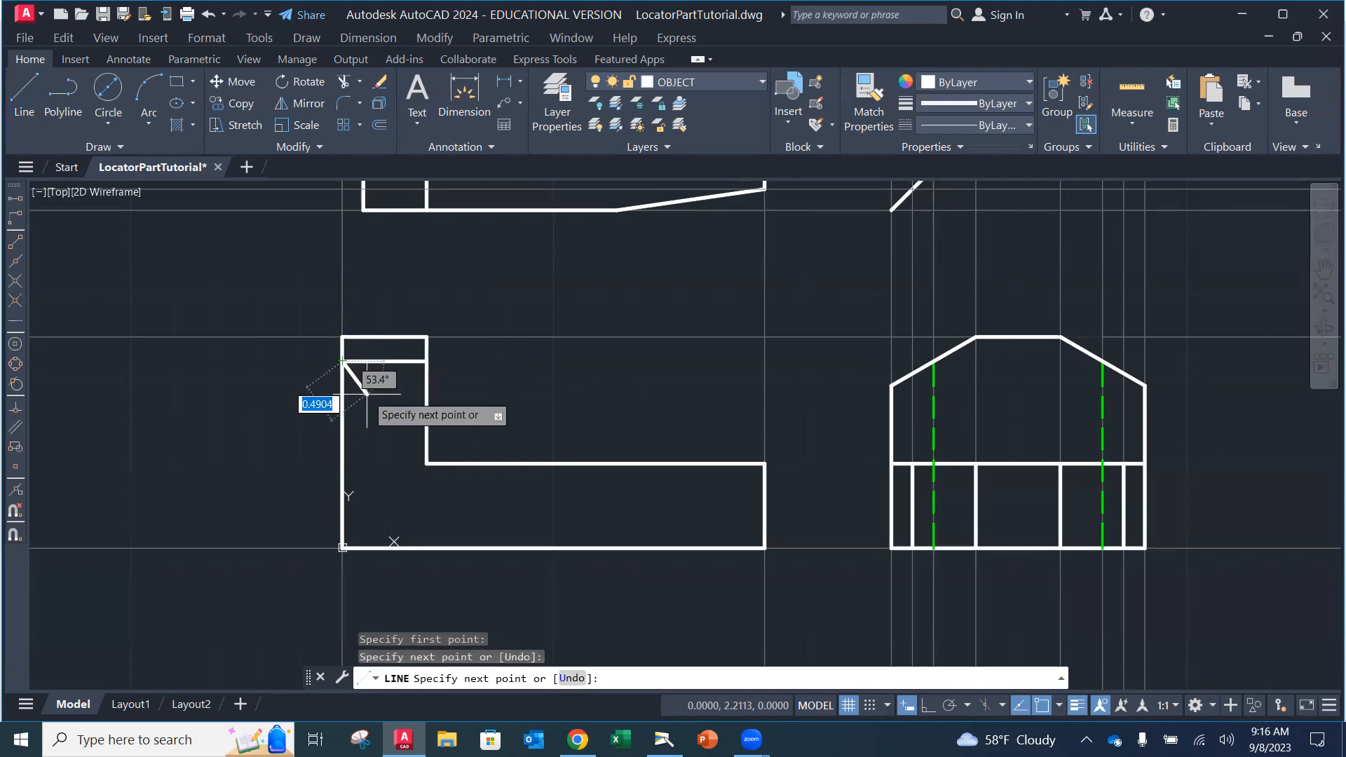
key("Return")
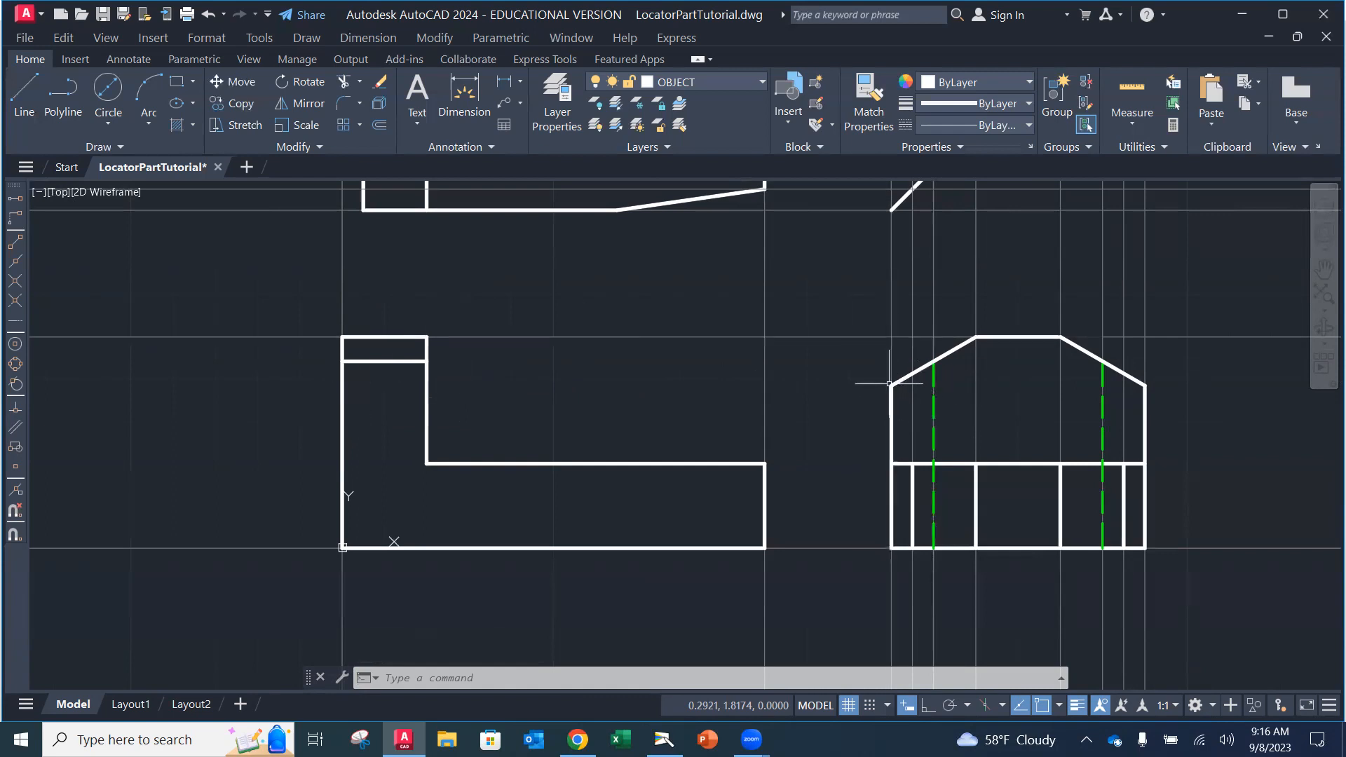
left_click(23, 98)
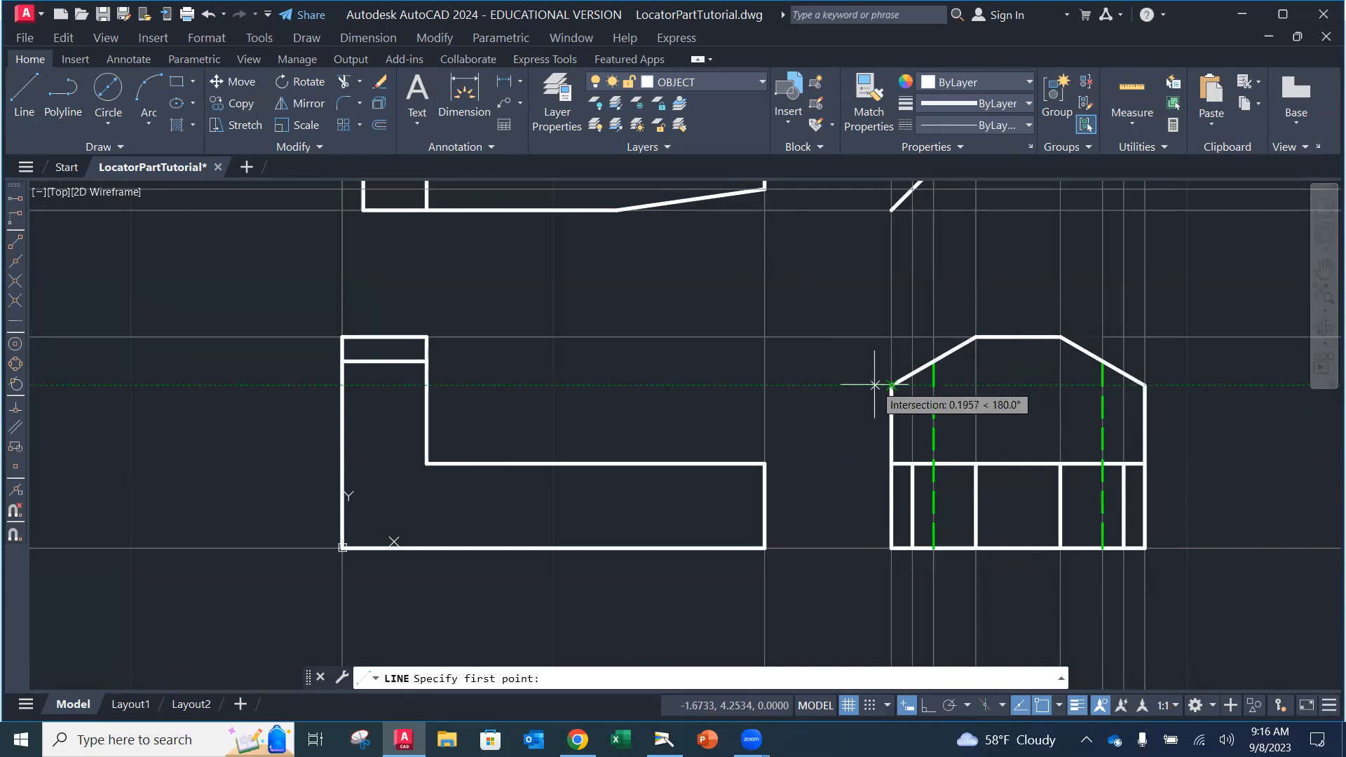
left_click(427, 385)
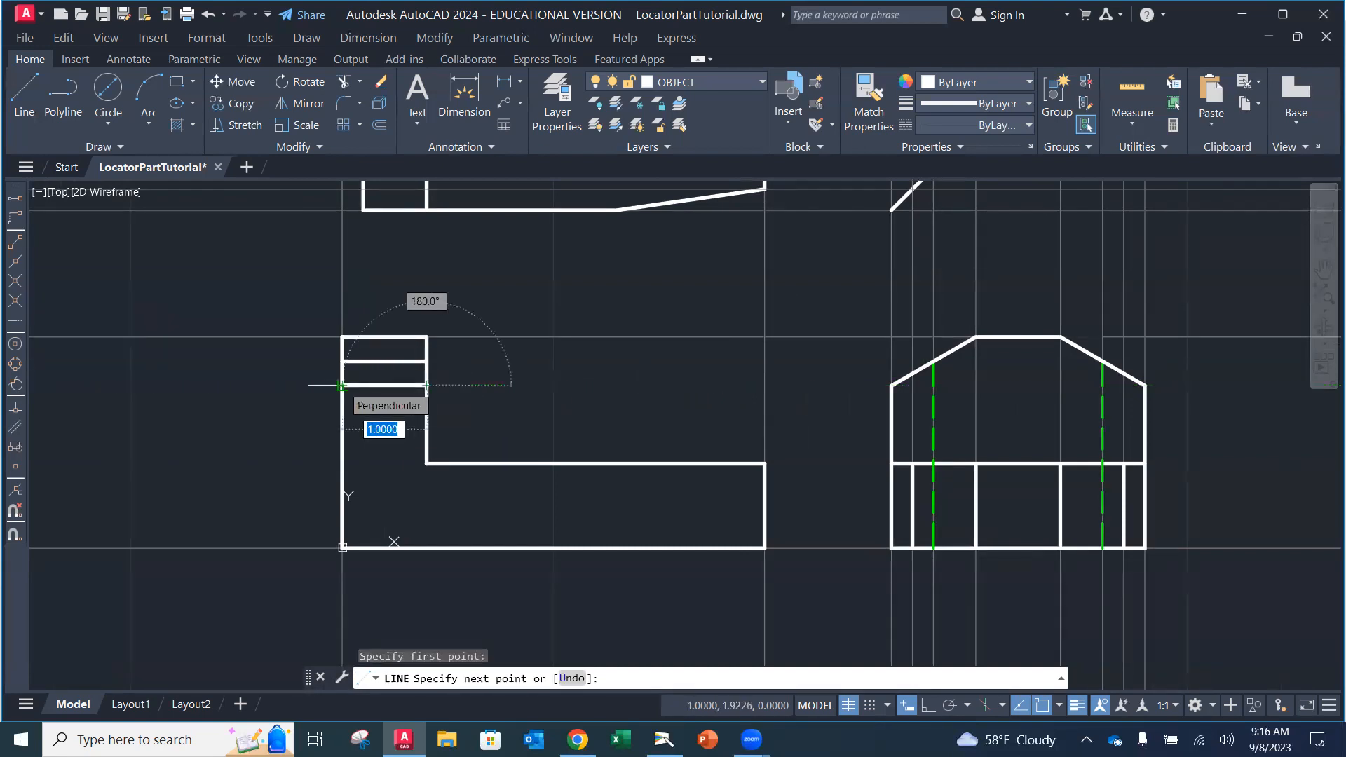
left_click(340, 384)
key("Escape")
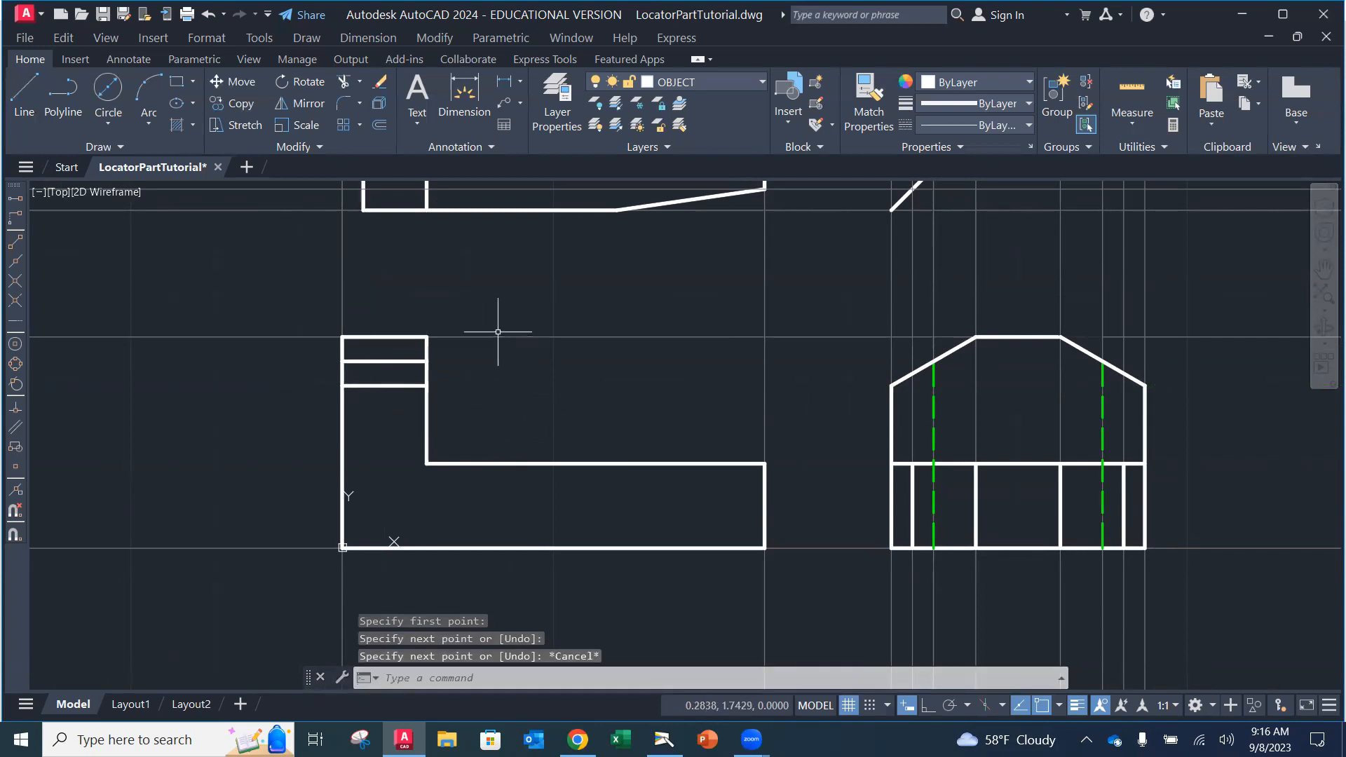
Step: Draw a vertical line 0.25 in from the front view's left edge, spanning its full 2.5 height
scroll(497, 335, "up", 2)
scroll(496, 336, "down", 4)
middle_click_drag(495, 338, 489, 403)
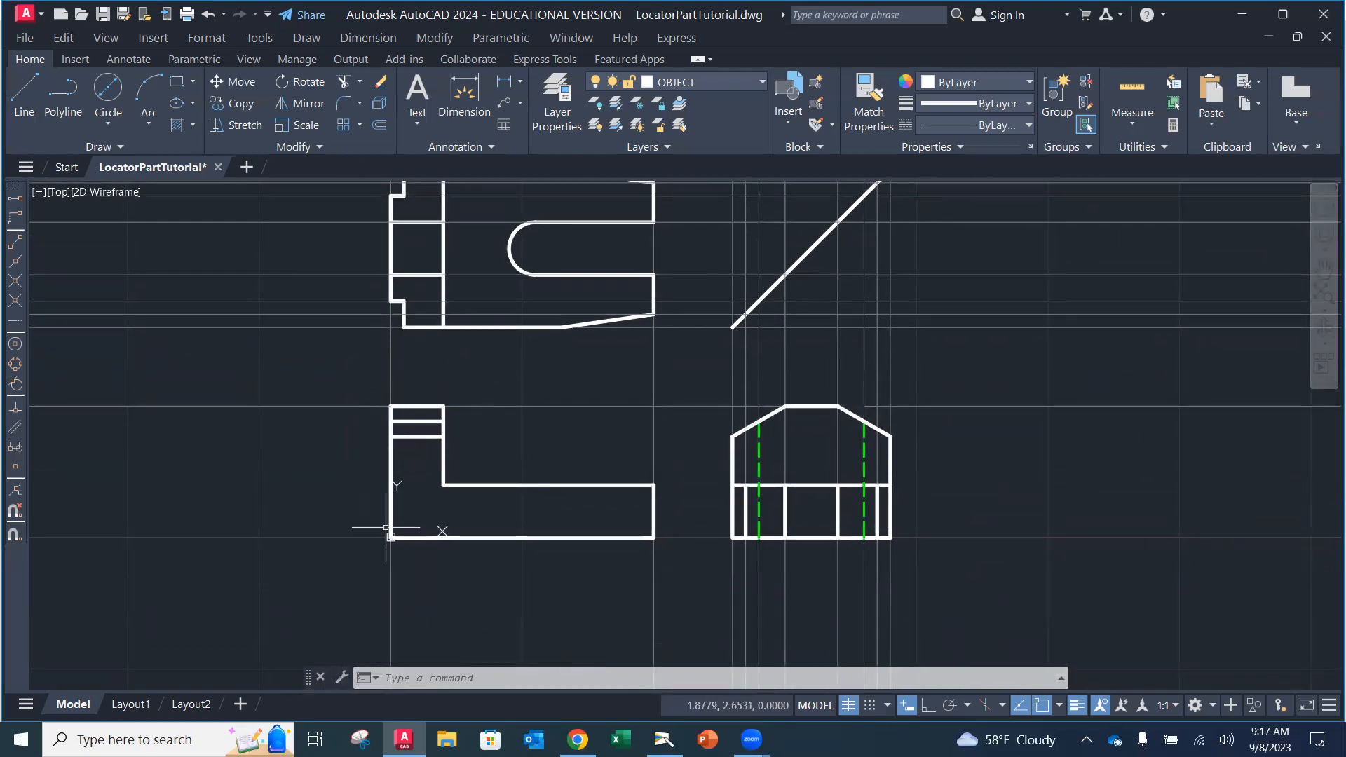
scroll(529, 468, "up", 2)
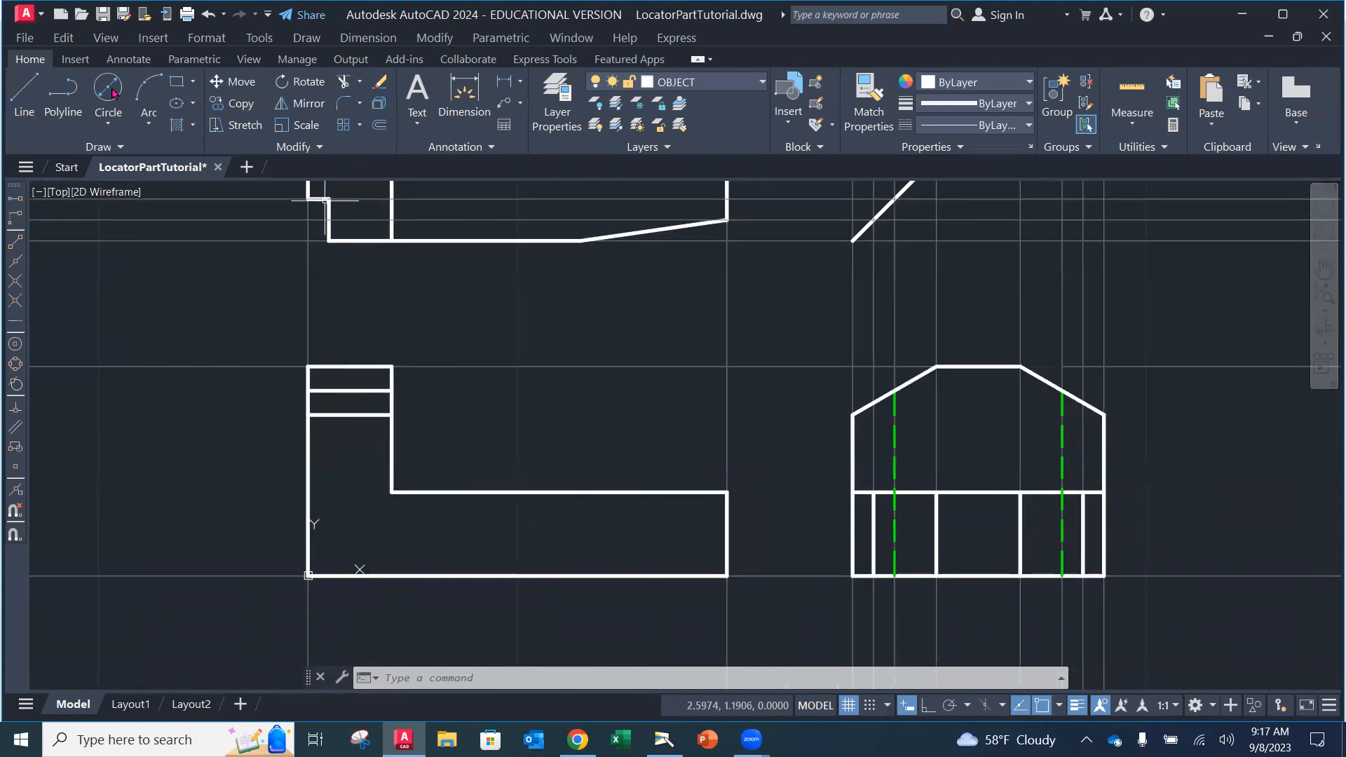
left_click(21, 98)
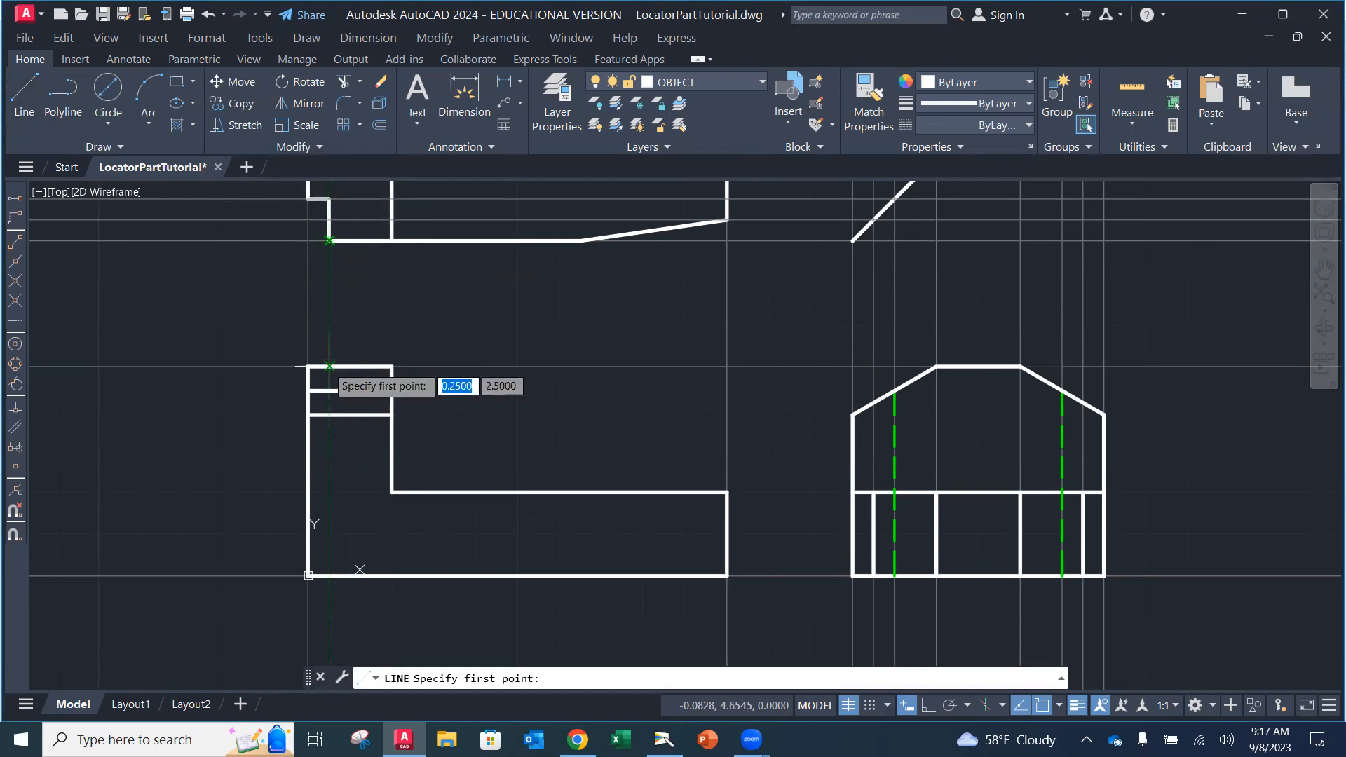
left_click(329, 365)
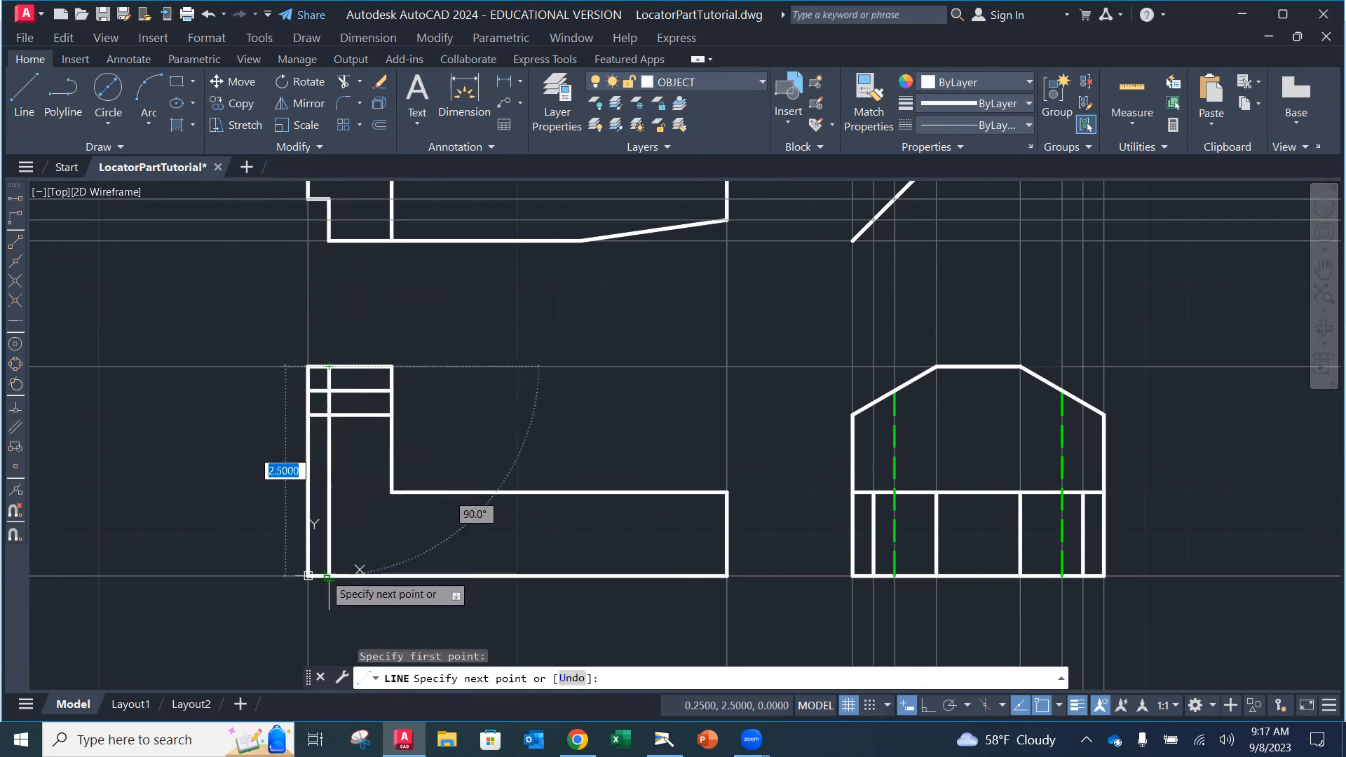
left_click(328, 576)
key("Escape")
key("Escape")
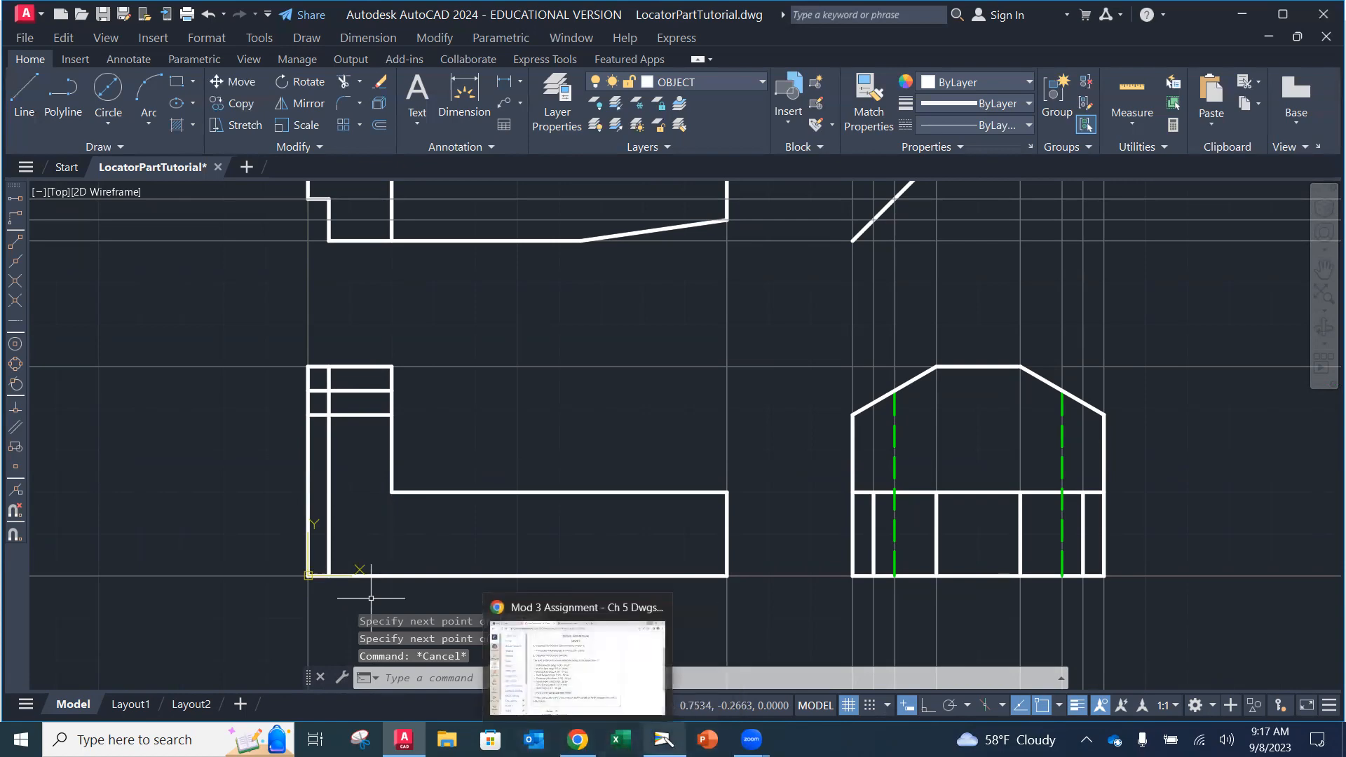
left_click(664, 740)
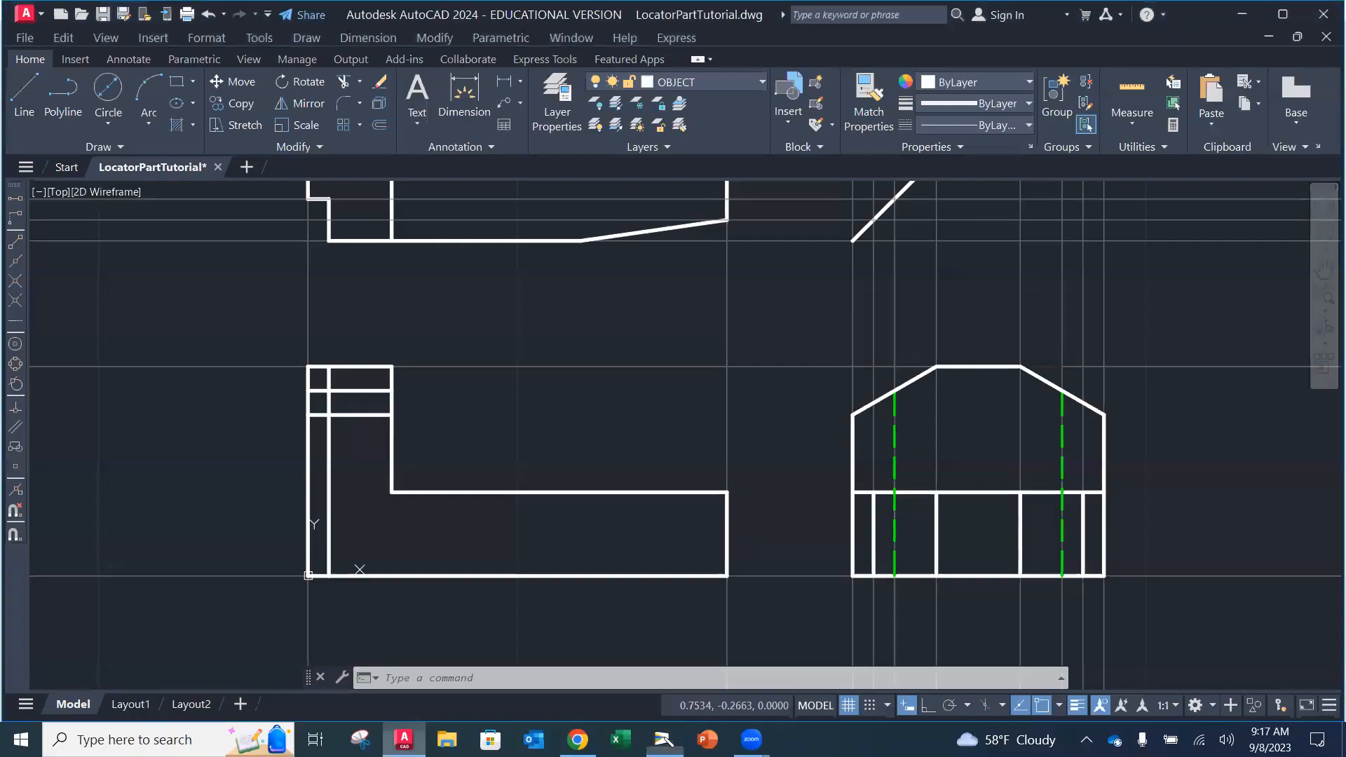
left_click(404, 739)
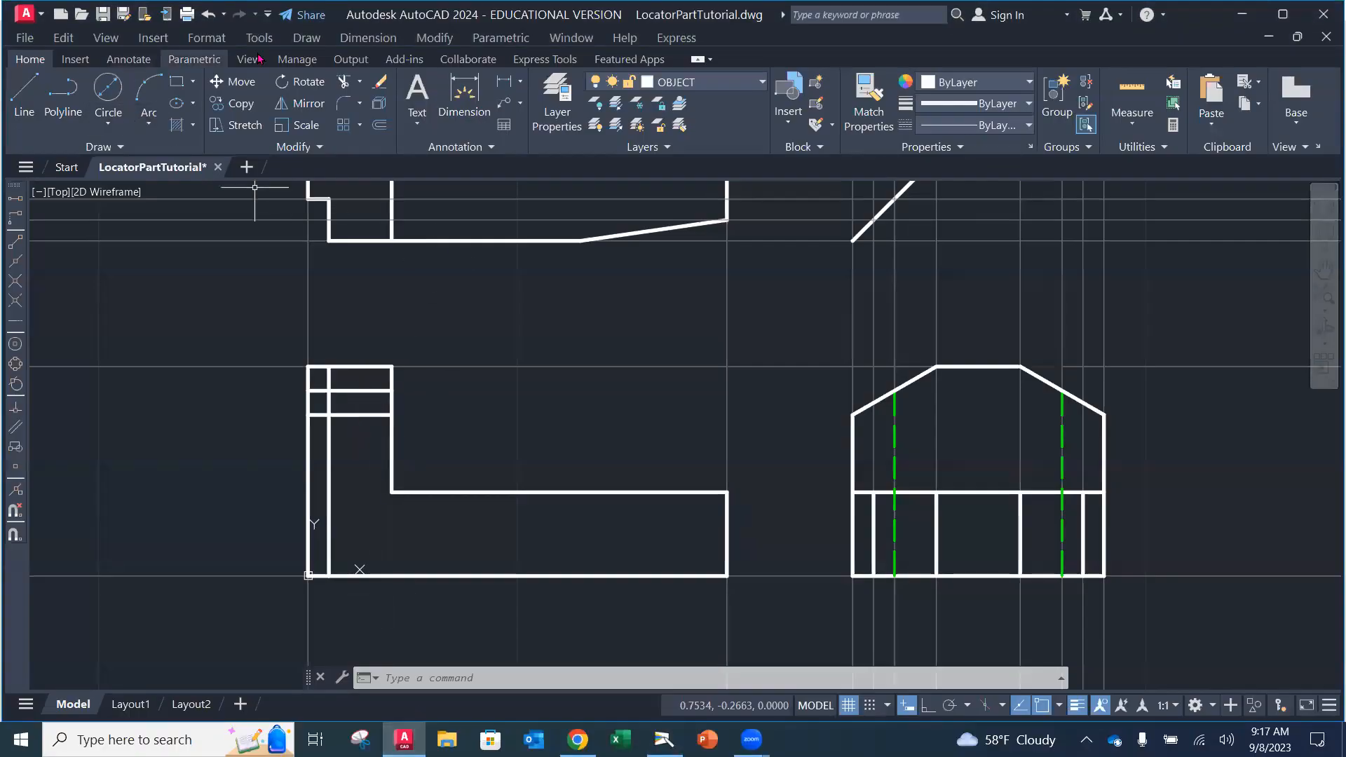
Step: Trim the three stray short vertical and horizontal pieces at the front view's upper-left corner
left_click(344, 82)
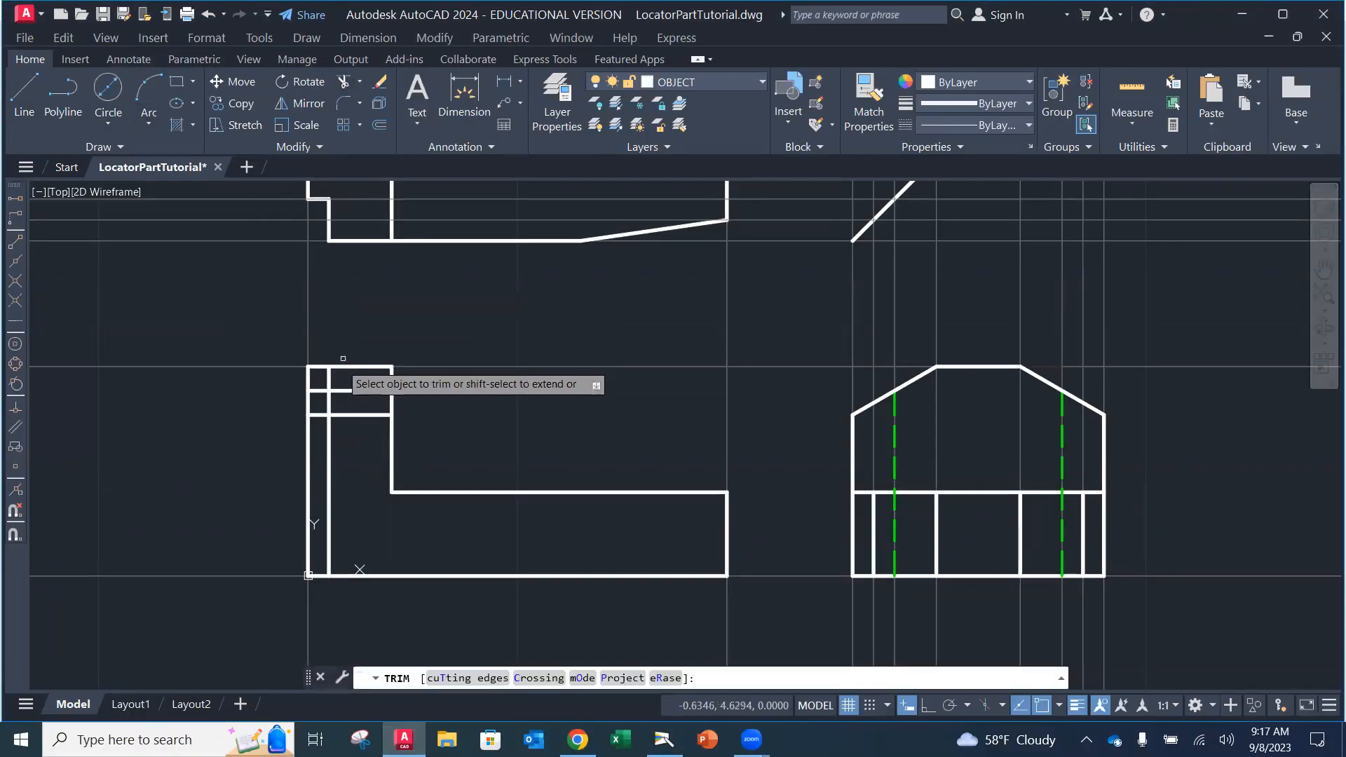
left_click(328, 380)
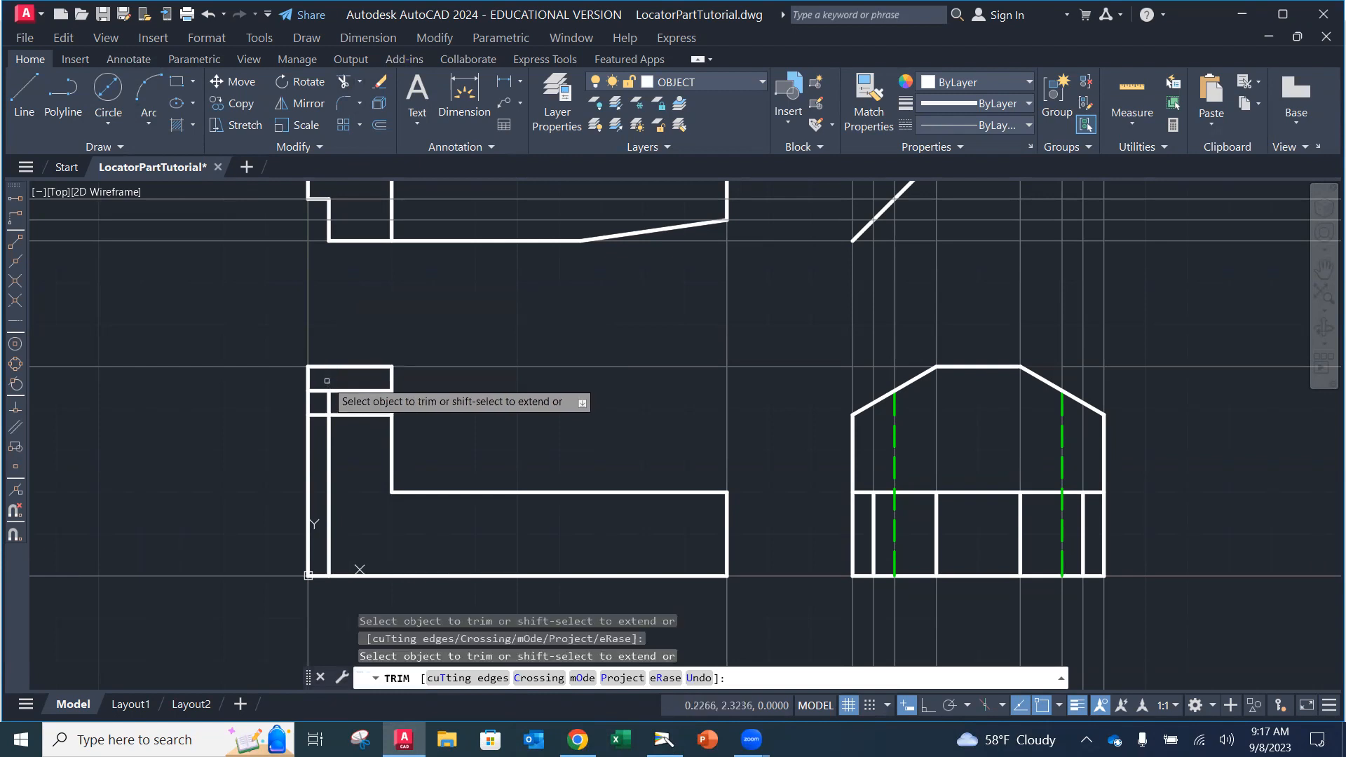
left_click(361, 391)
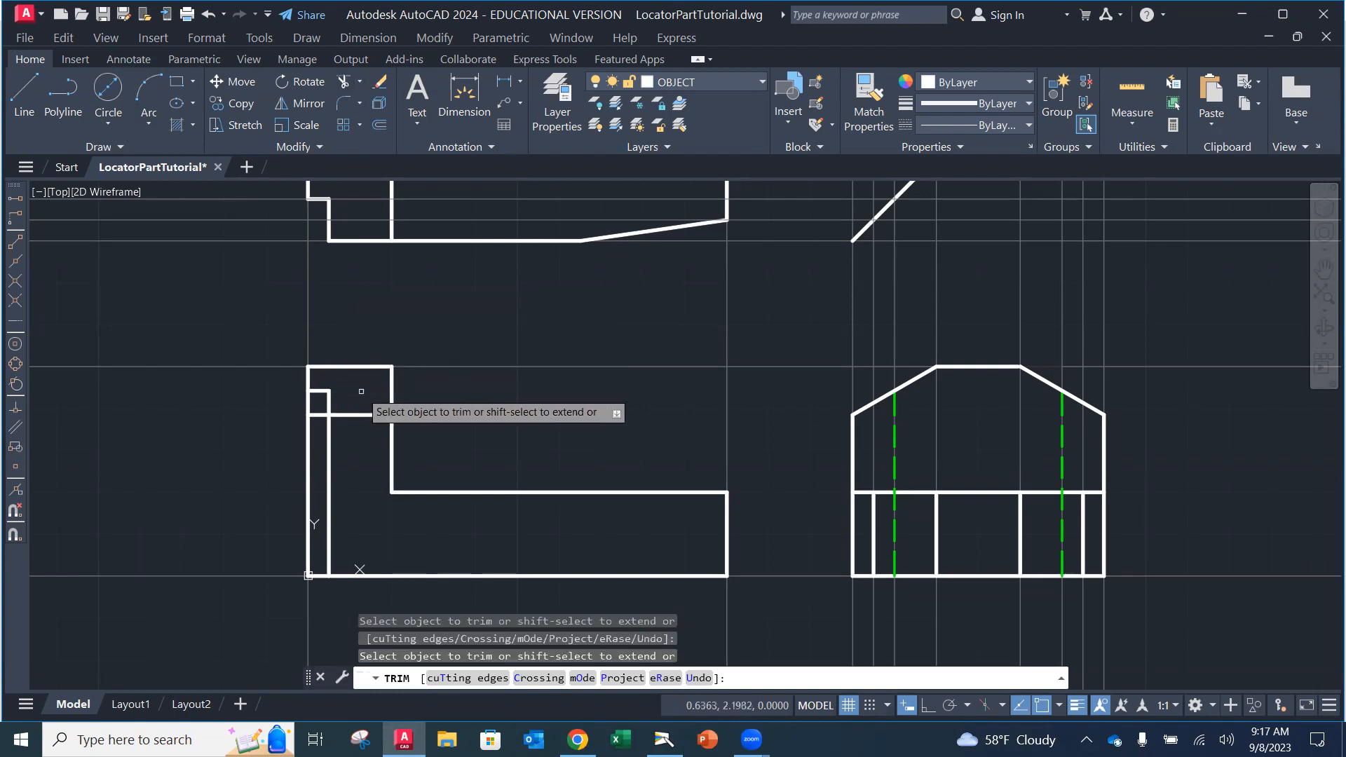
left_click(320, 415)
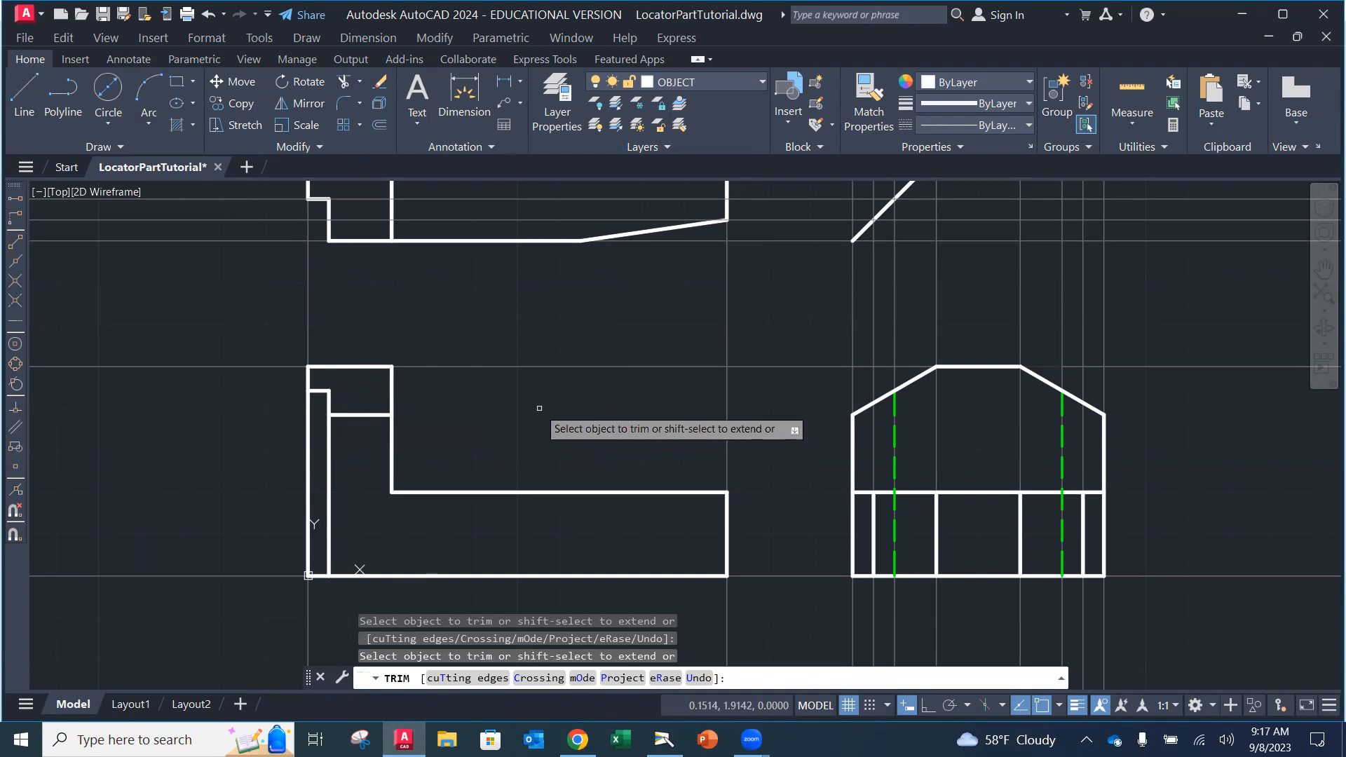
key("Escape")
scroll(620, 518, "up", 2)
scroll(635, 498, "down", 2)
middle_click_drag(631, 481, 606, 546)
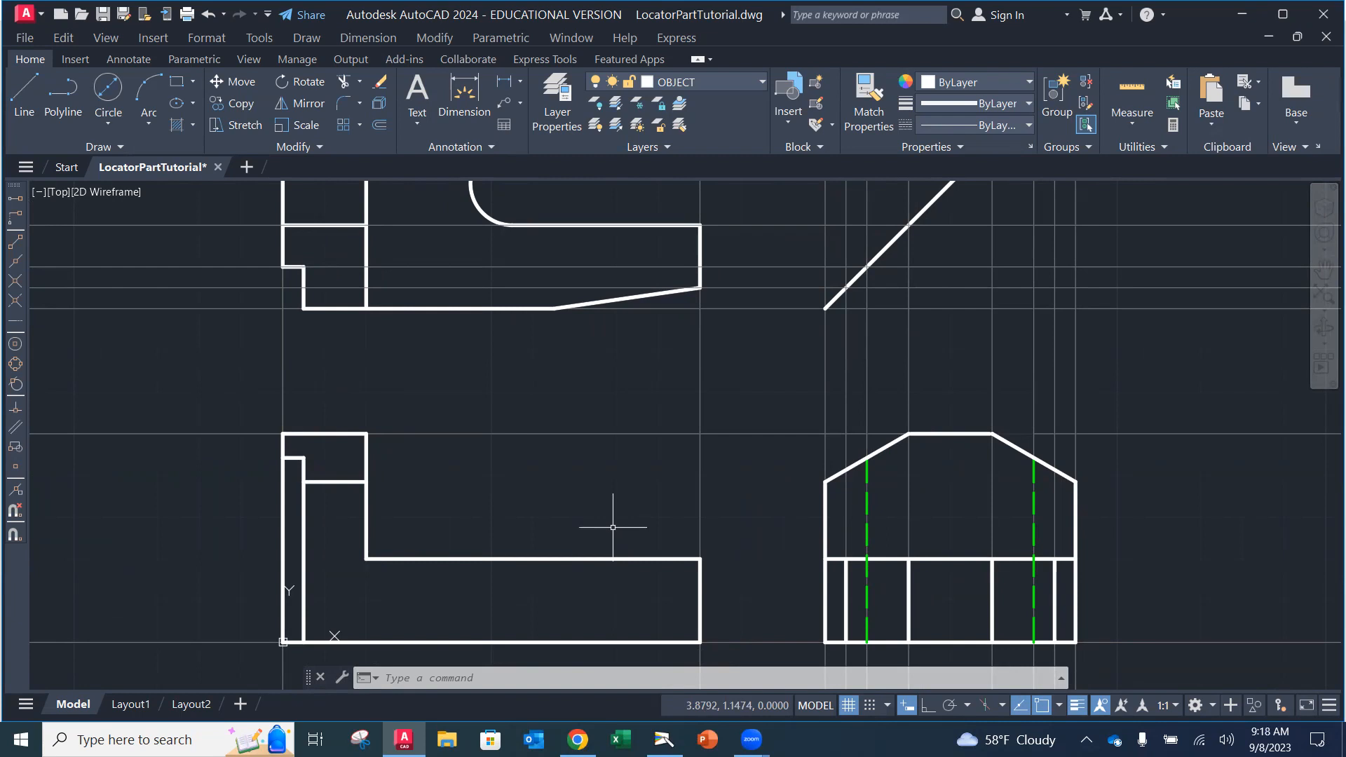
Step: Select the top view's slanted edge to check where it begins
scroll(672, 488, "up", 3)
scroll(655, 457, "down", 5)
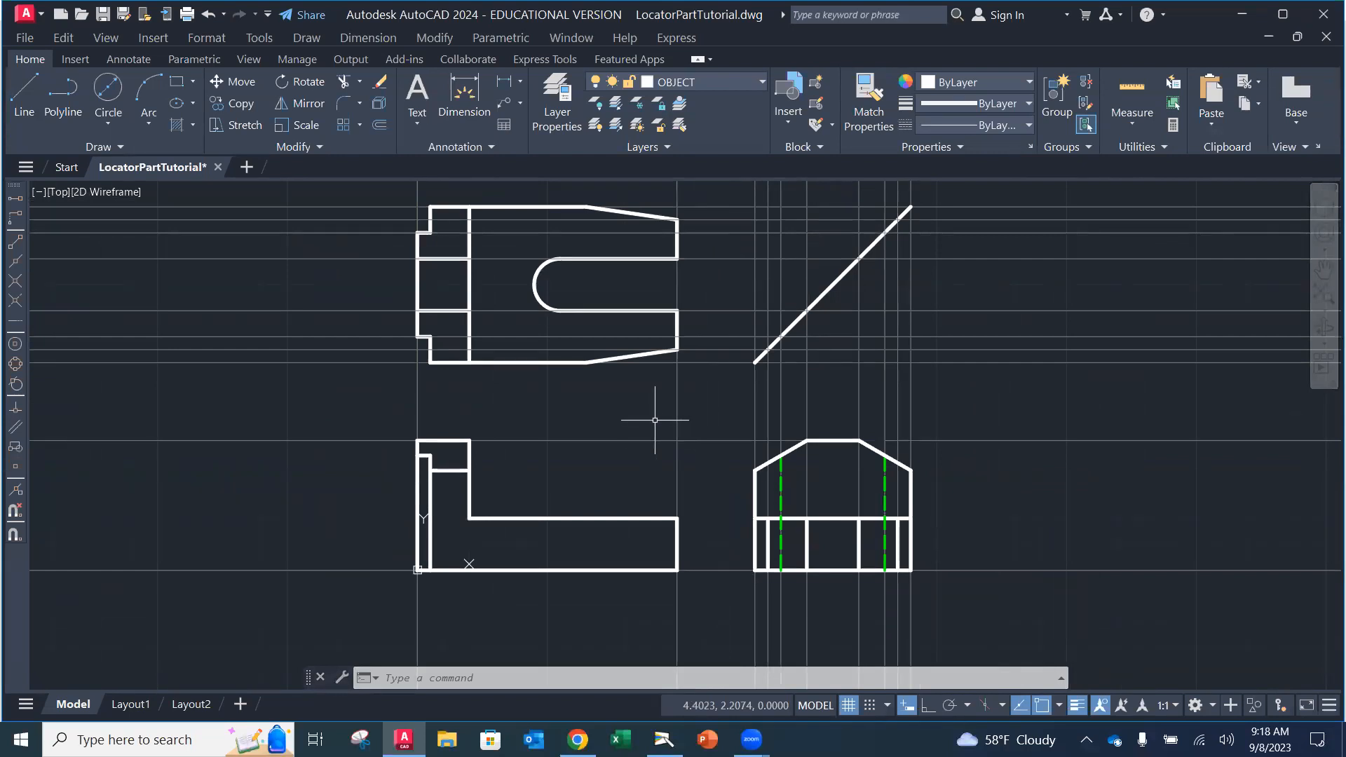
scroll(625, 437, "up", 2)
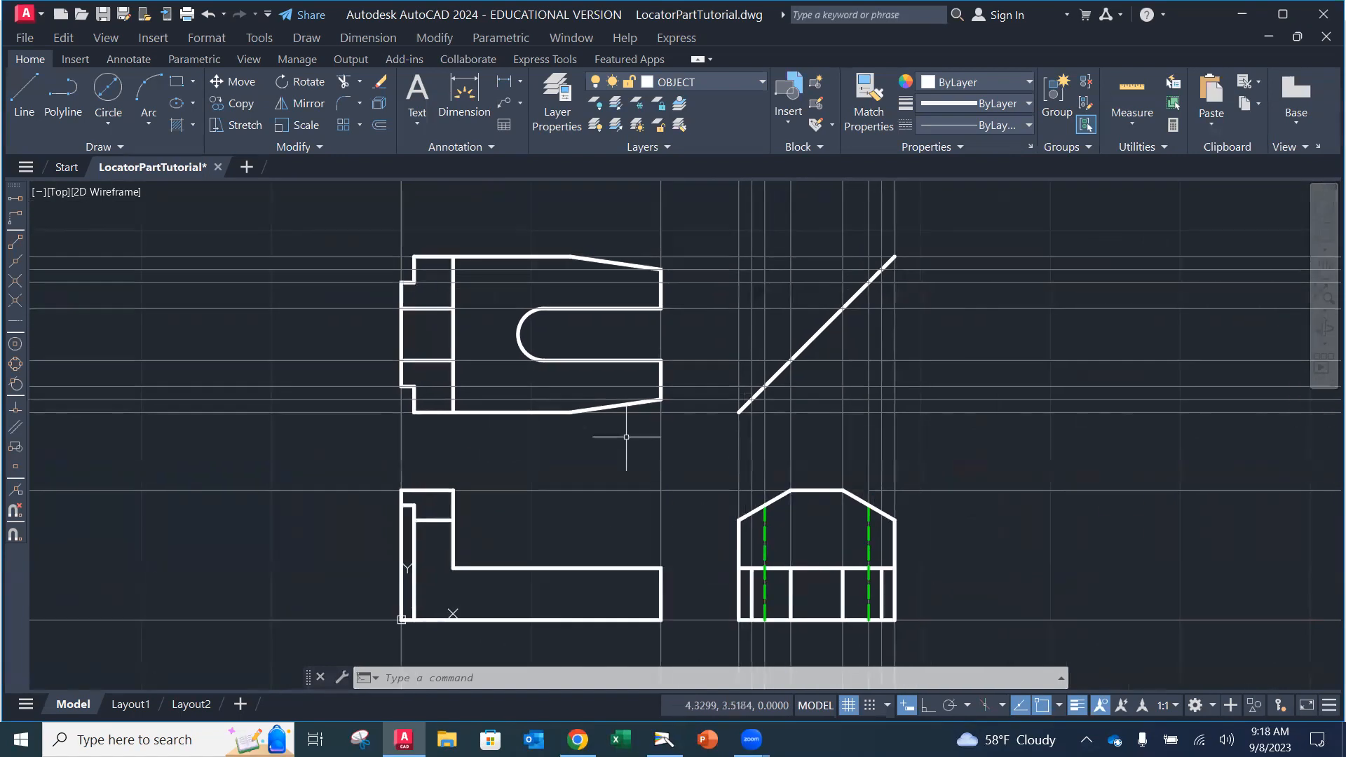
middle_click_drag(613, 434, 623, 342)
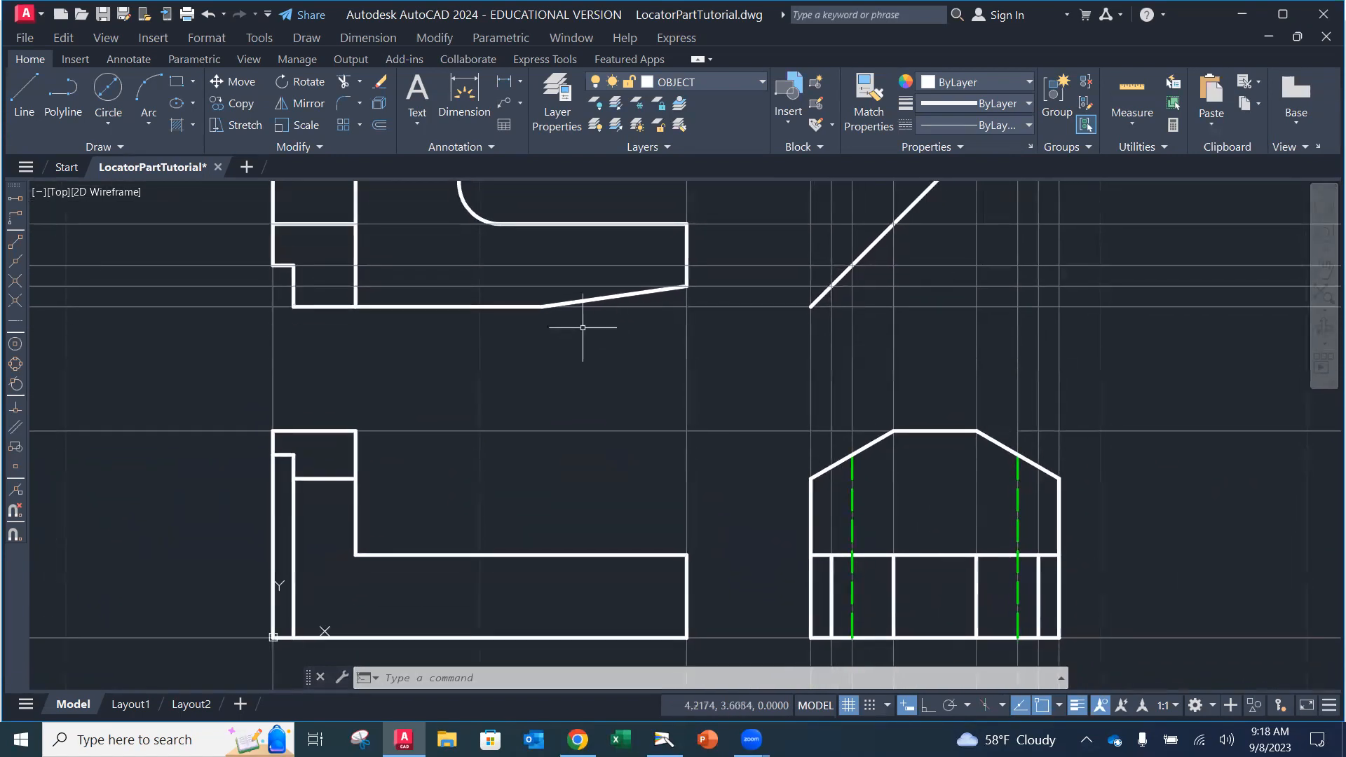
left_click(544, 305)
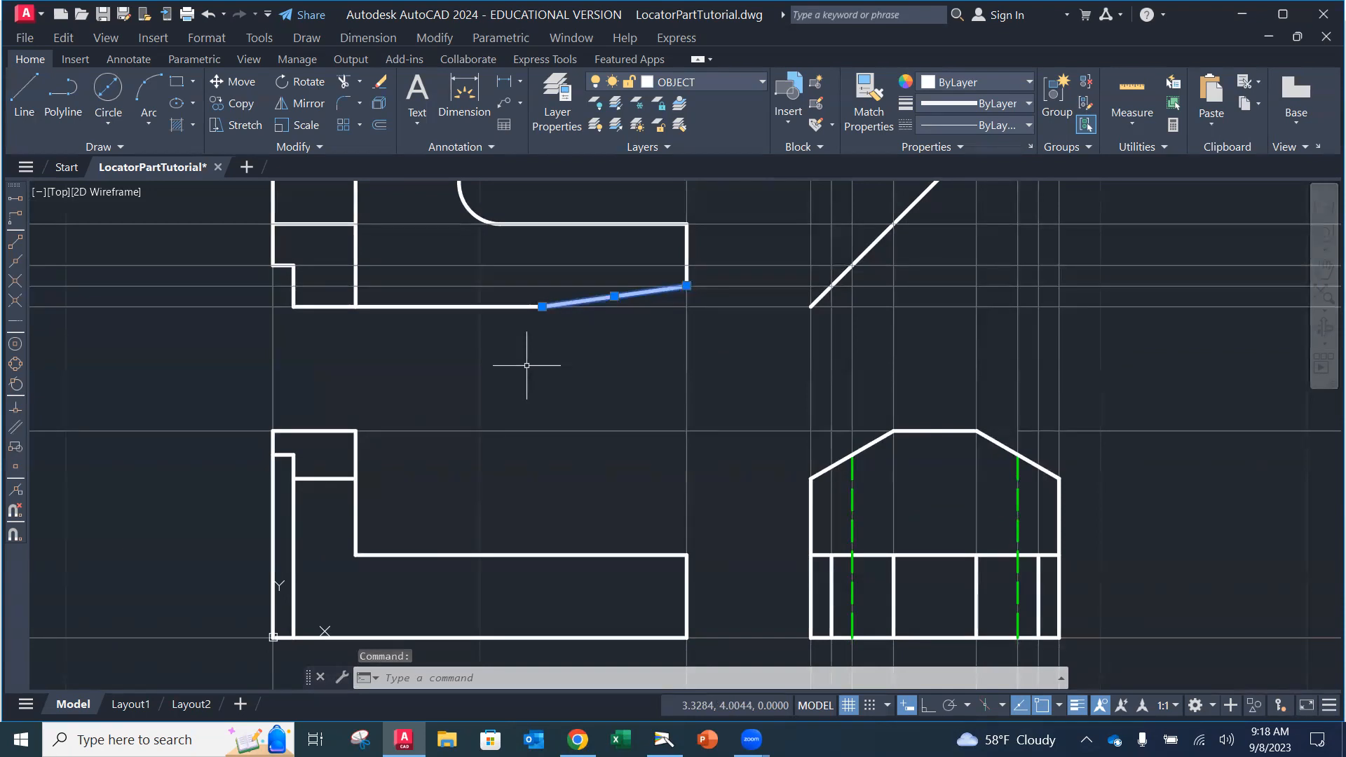
key("Escape")
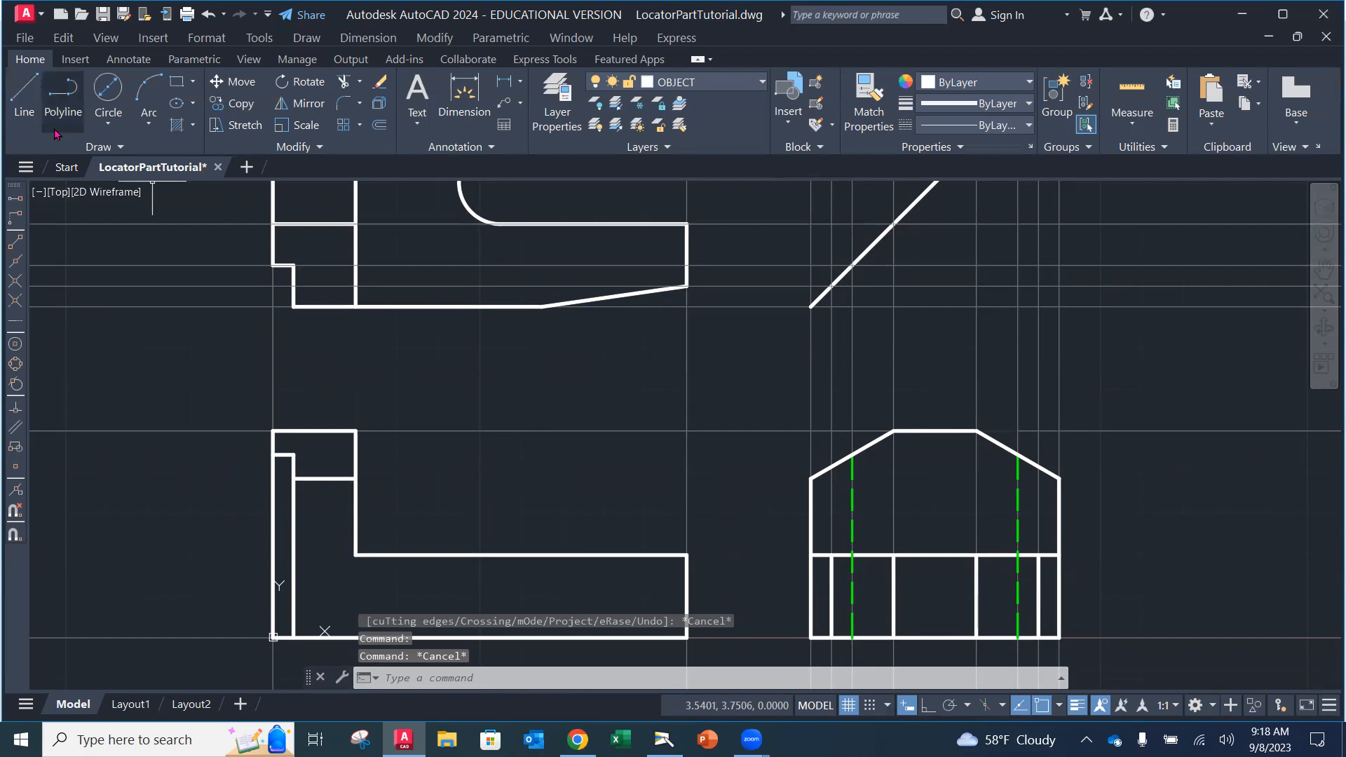
Step: Draw a vertical line from the base top below the slant's start down to the bottom, and turn Ortho on
left_click(24, 95)
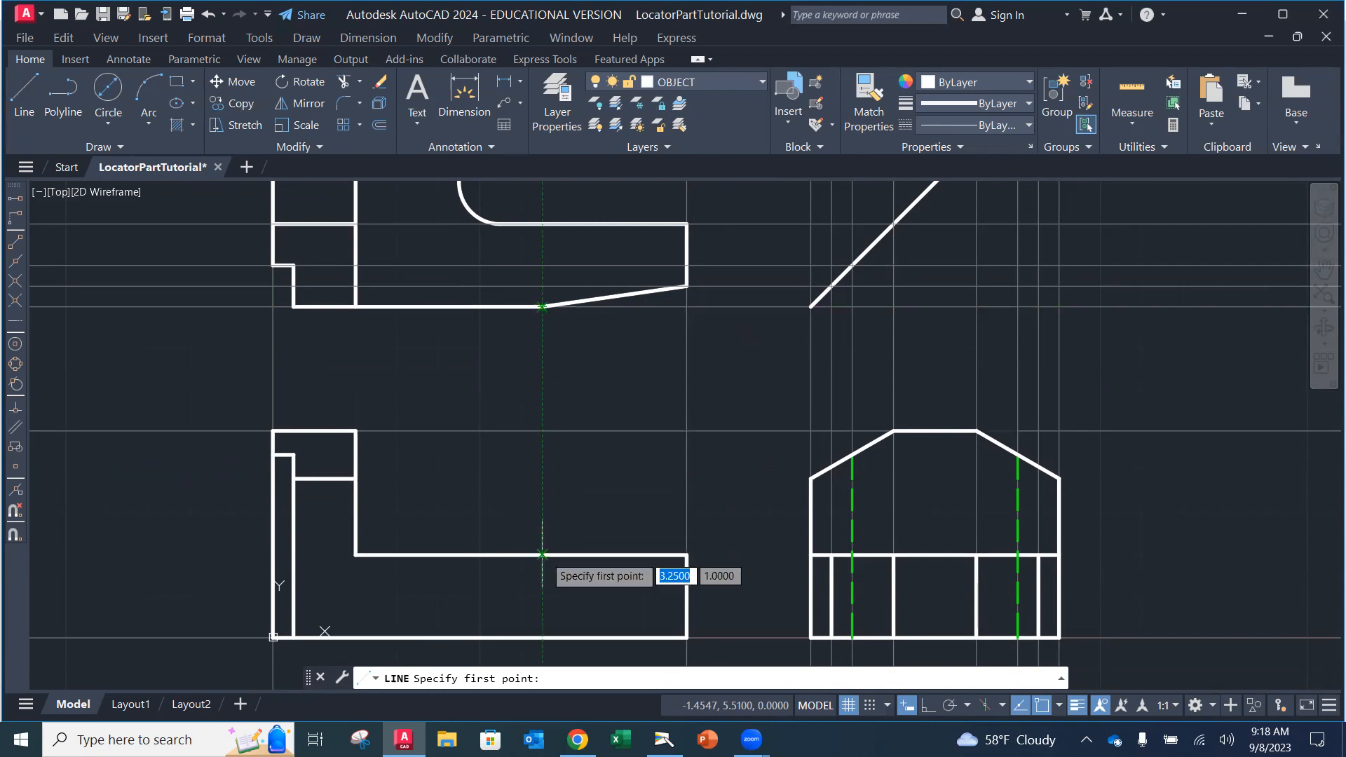
left_click(542, 555)
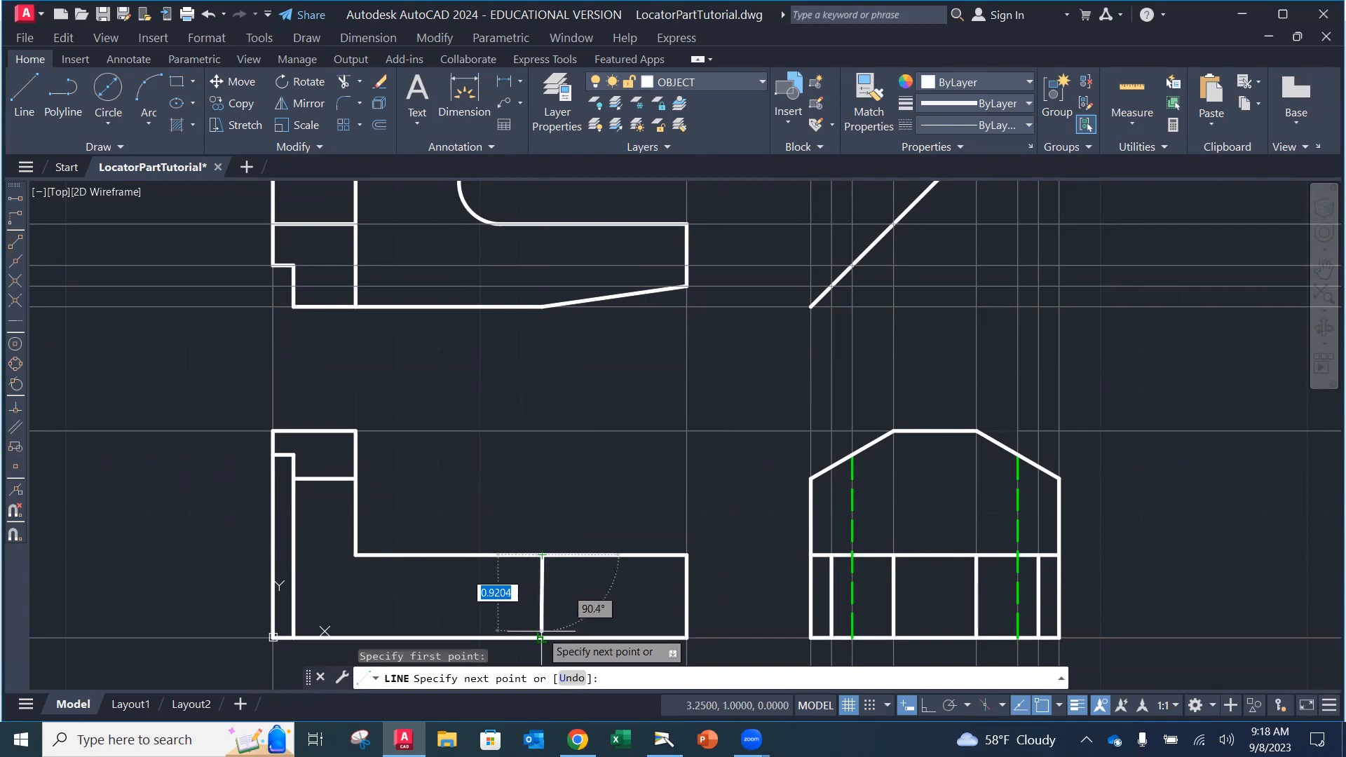
left_click(542, 638)
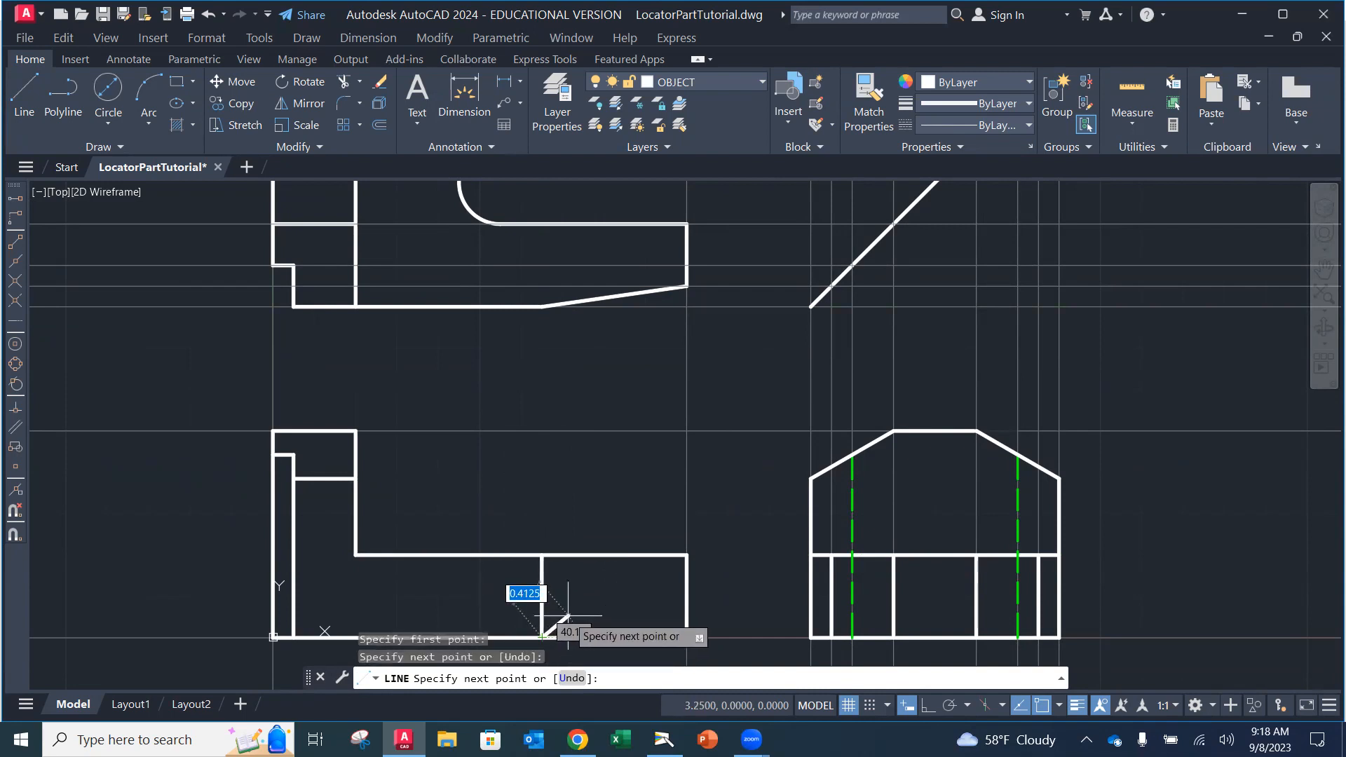
key("Escape")
left_click(928, 705)
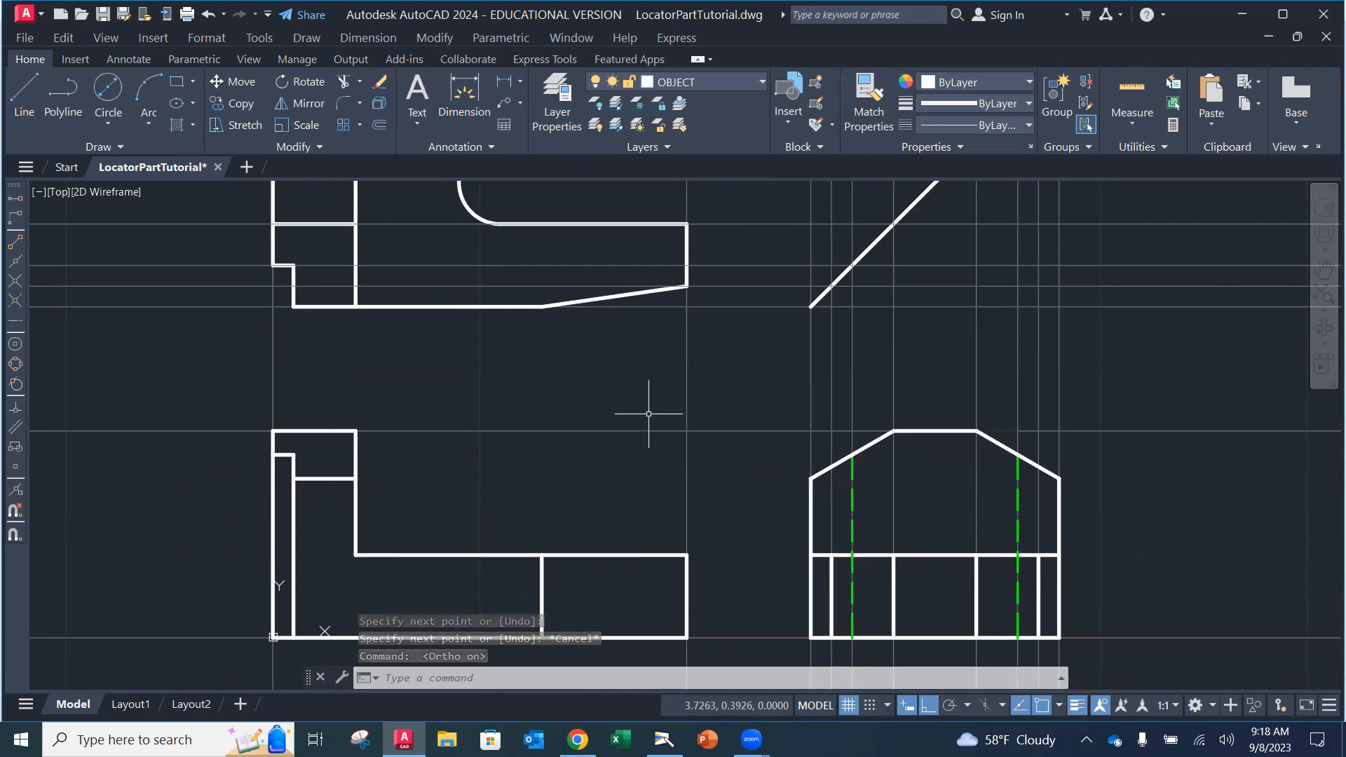
mouse_move(649, 417)
middle_mouse_down()
mouse_move(637, 550)
mouse_move(628, 490)
middle_mouse_up()
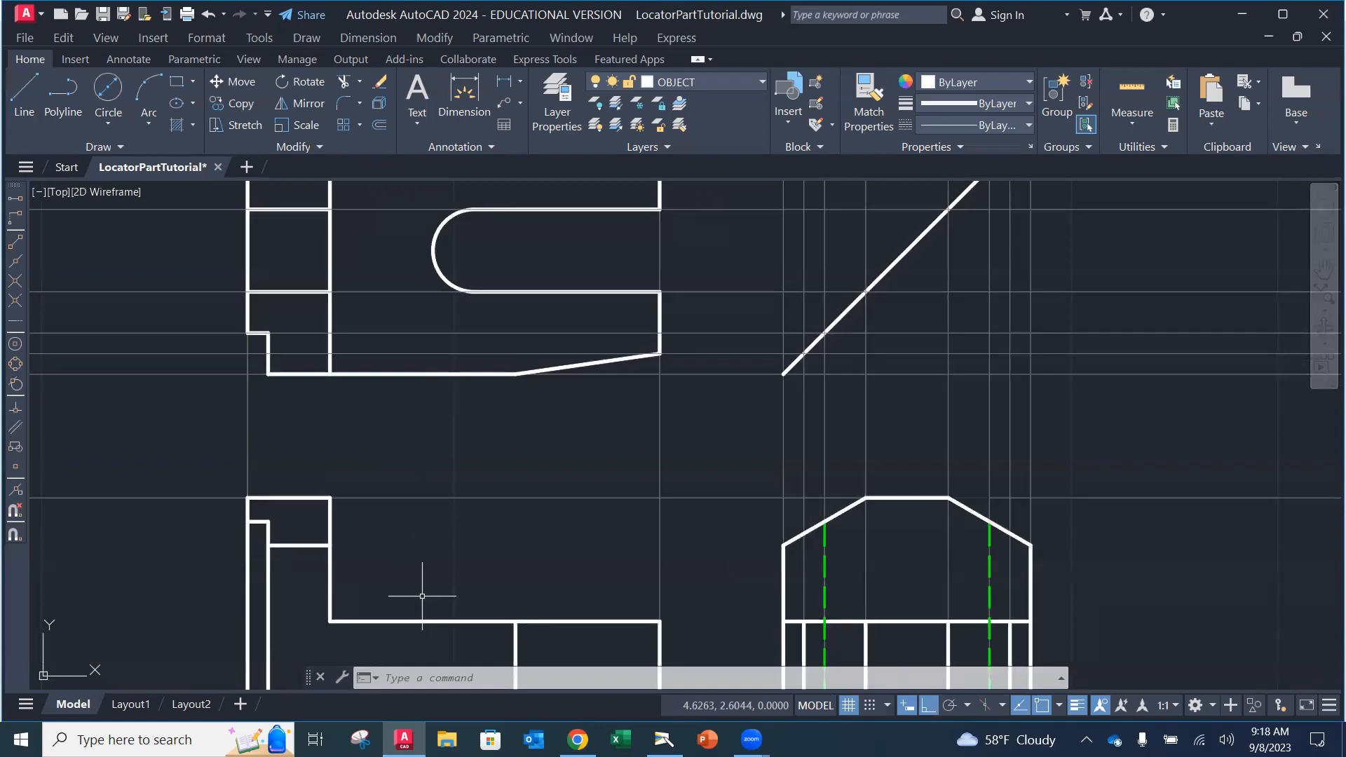
Step: On the HIDDEN layer, draw a line from the slot arc's left quadrant down to the front view's bottom edge
left_click(715, 85)
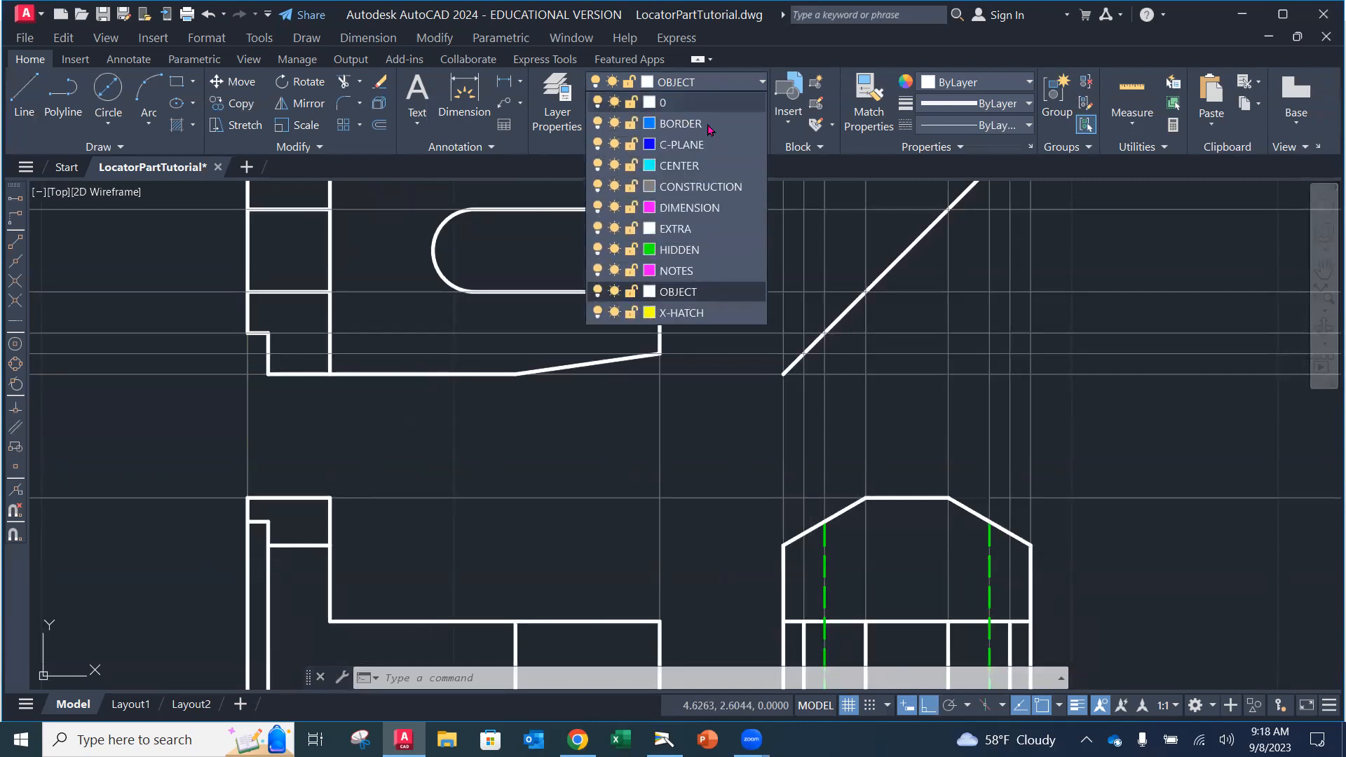
left_click(683, 250)
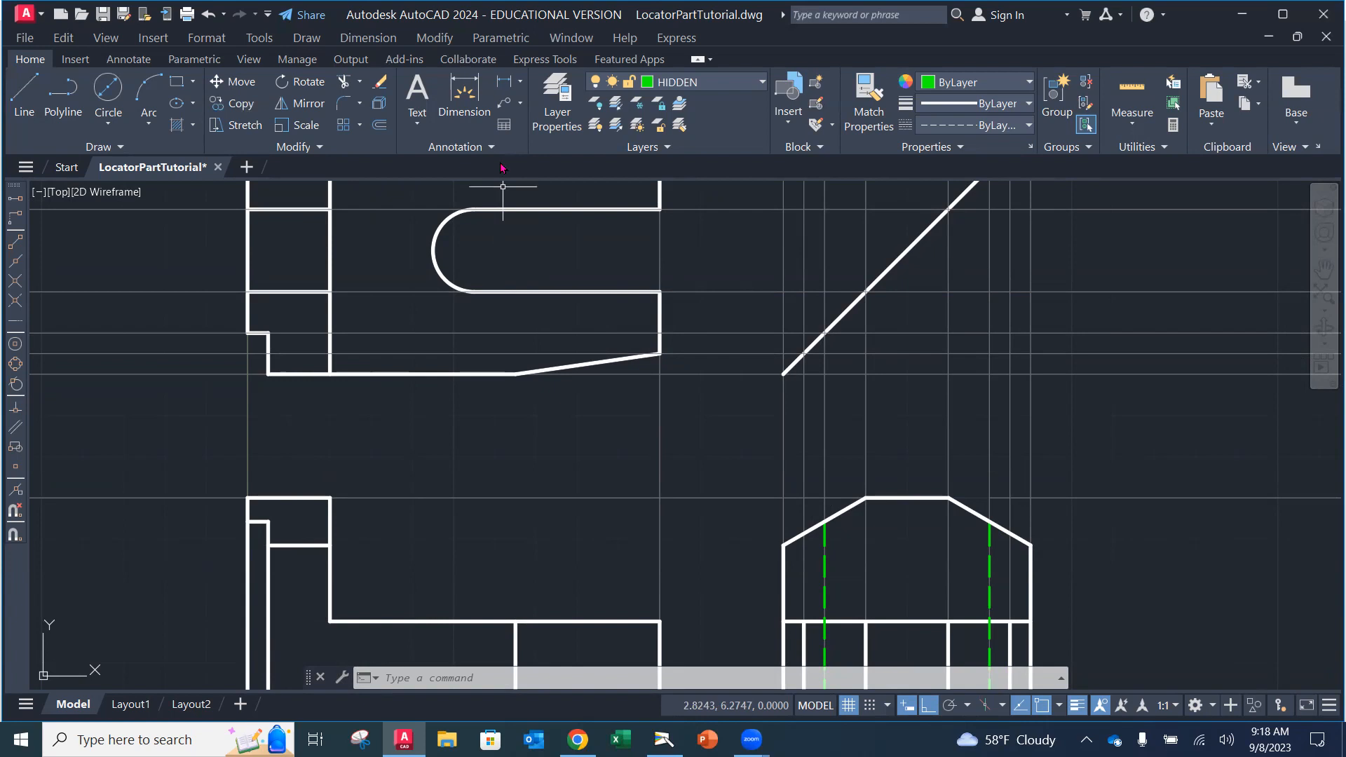
left_click(25, 93)
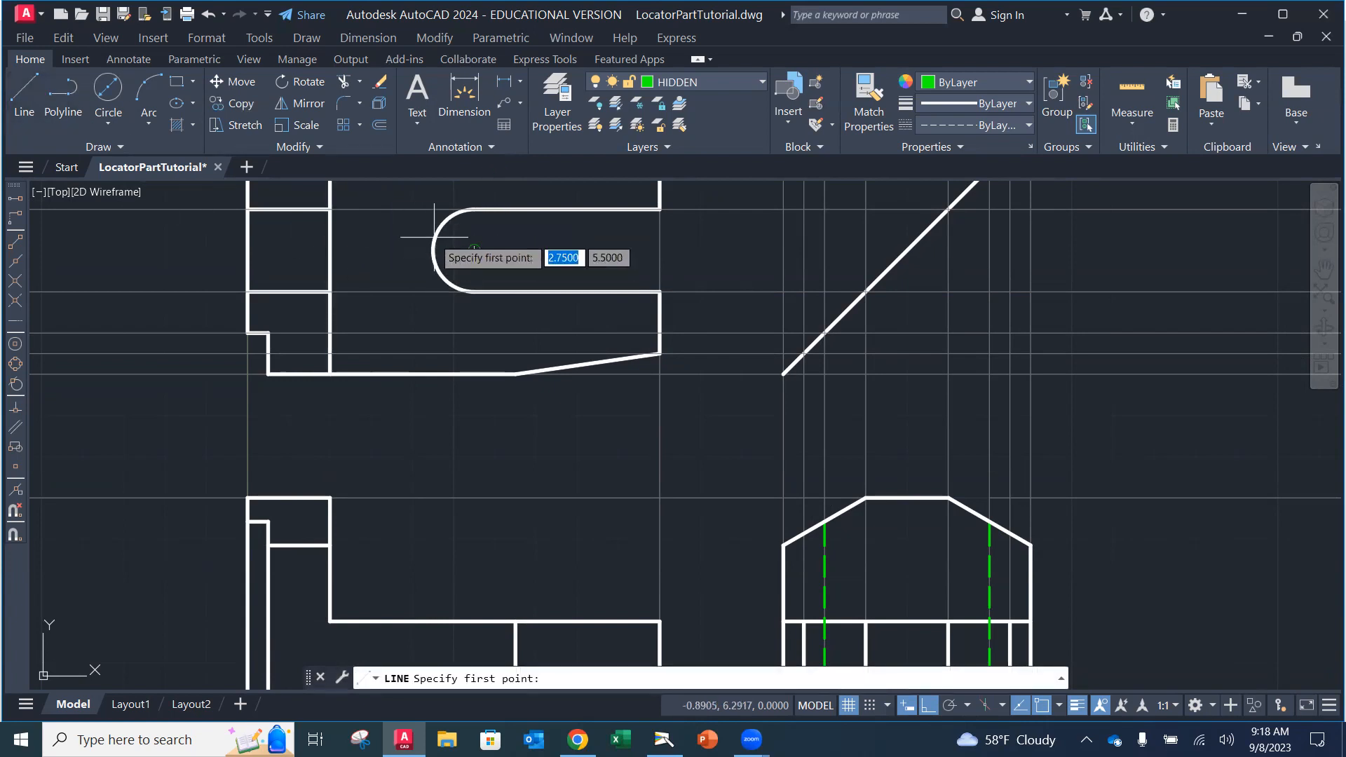
right_click(731, 274, "shift")
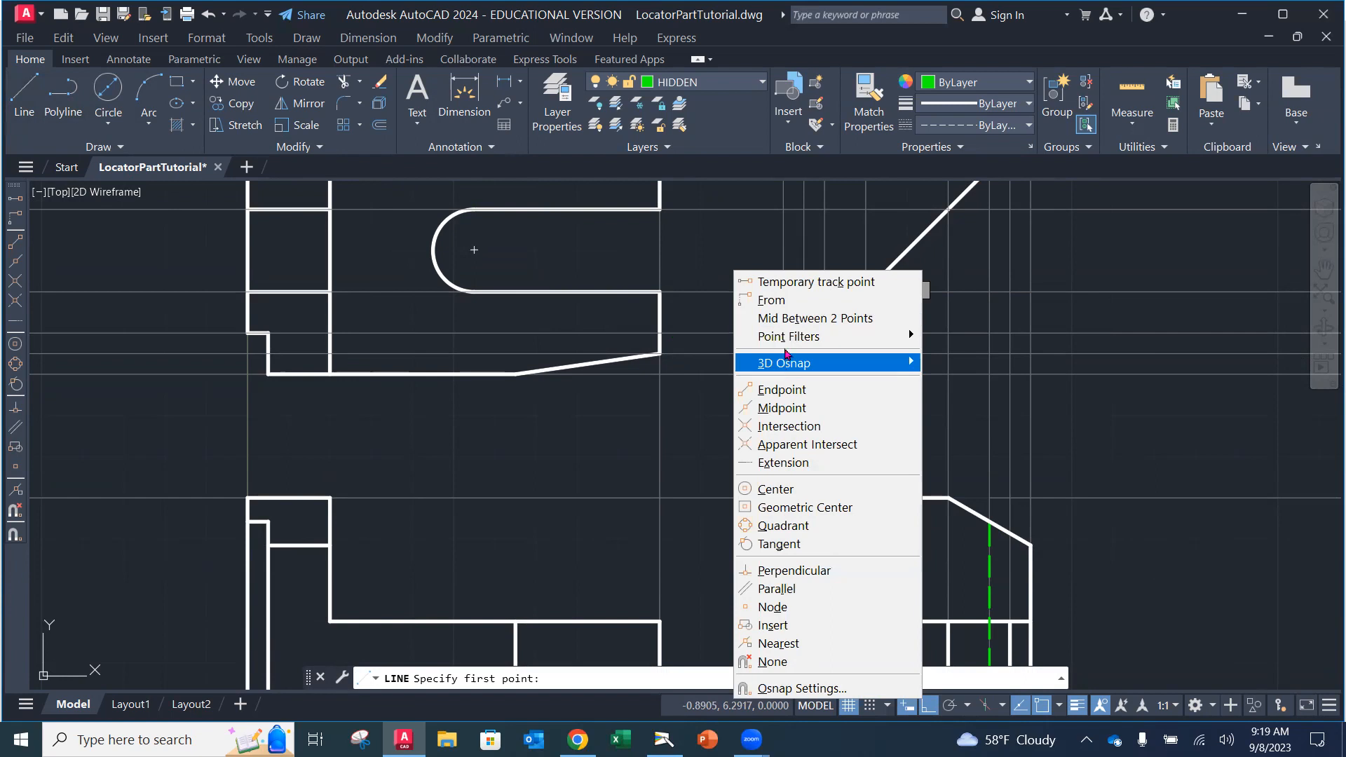
left_click(779, 528)
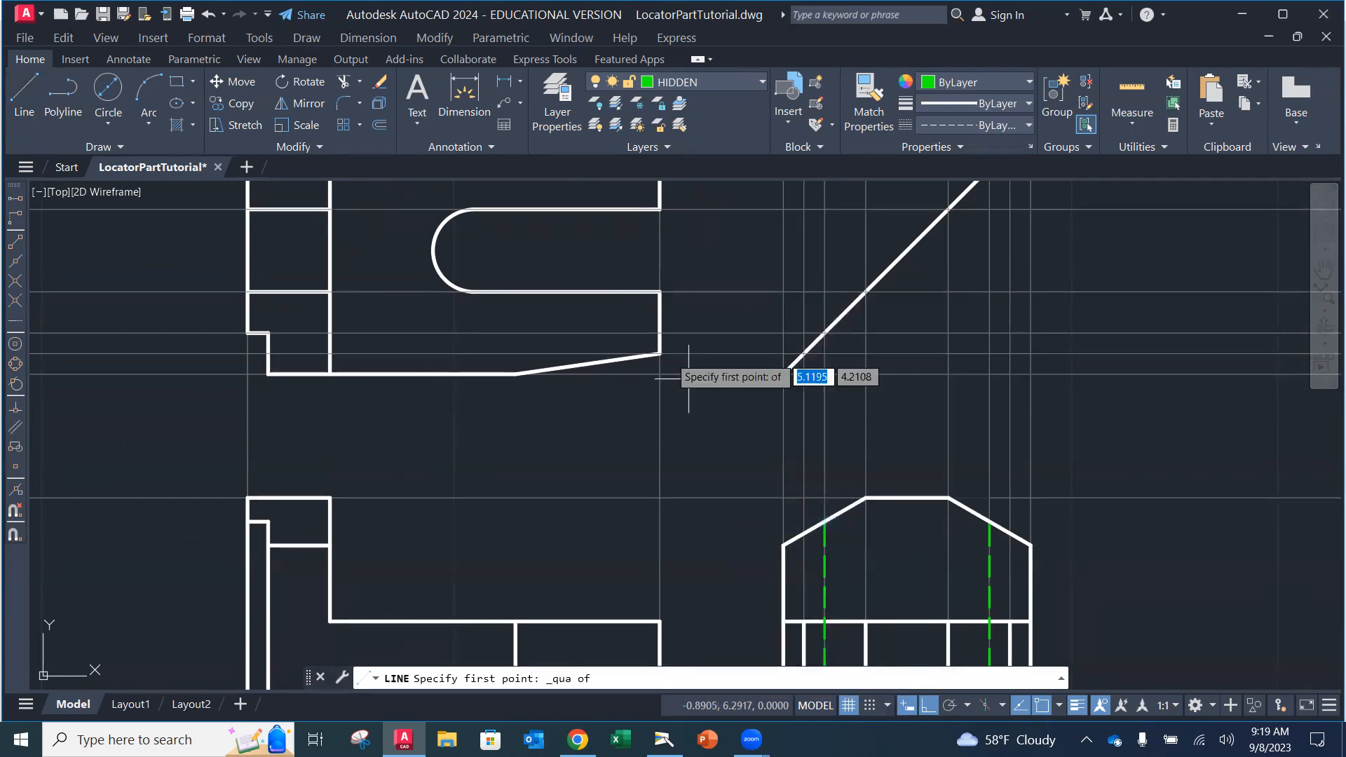
left_click(432, 250)
middle_click_drag(446, 403, 442, 285)
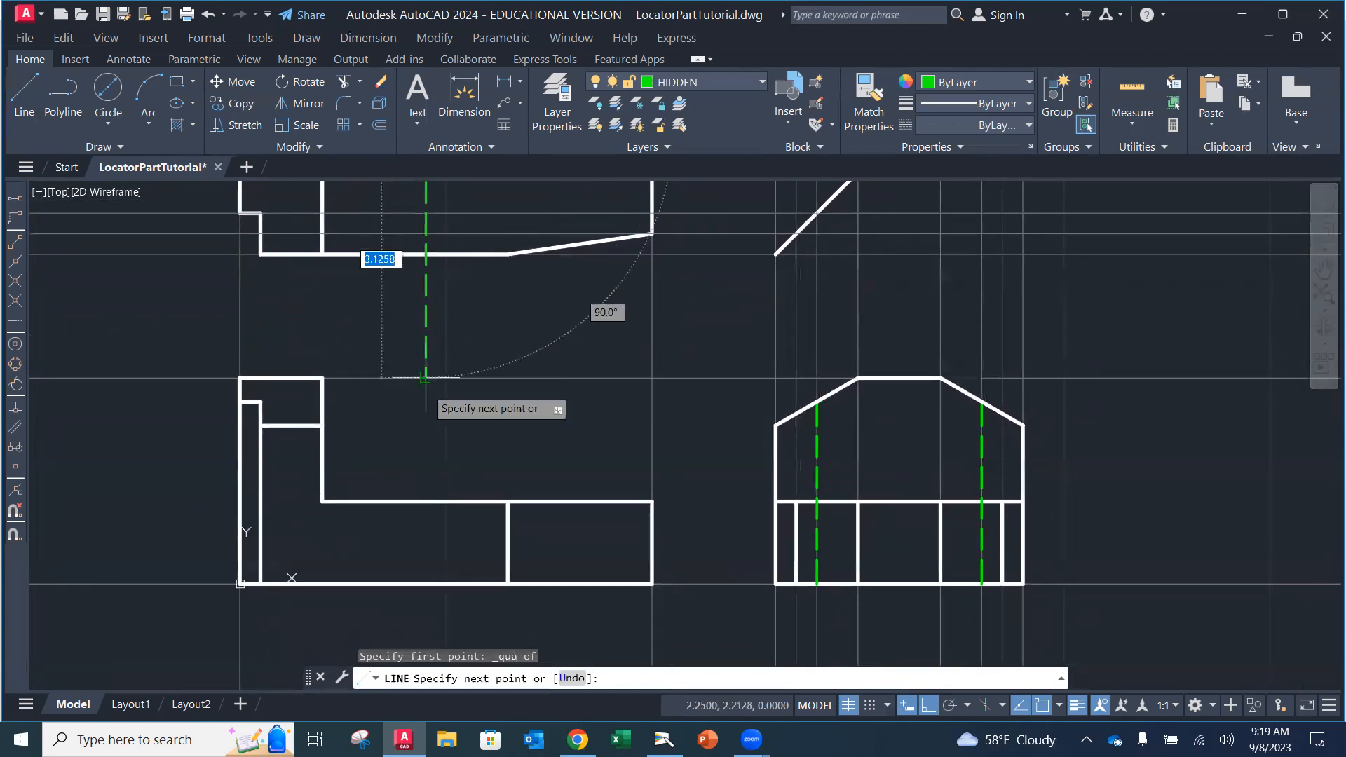
left_click(416, 583)
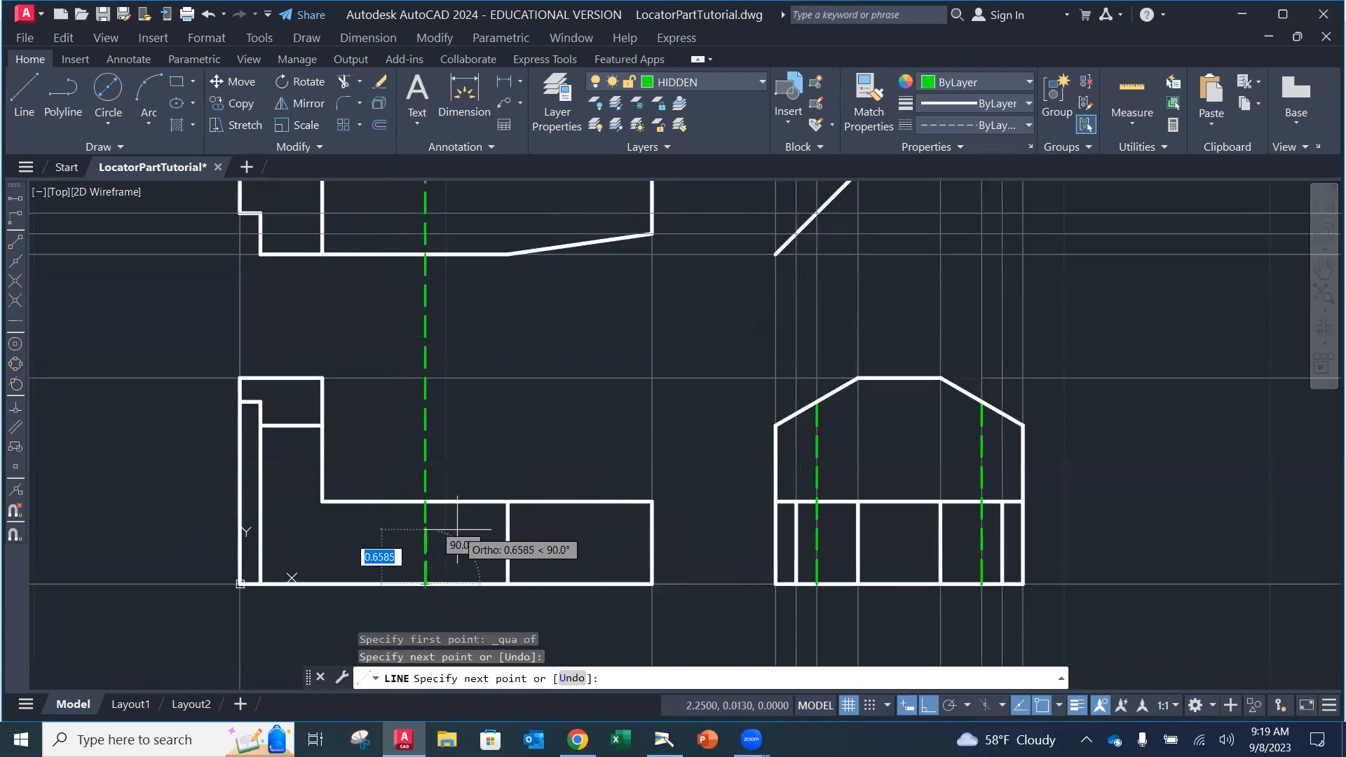
key("Escape")
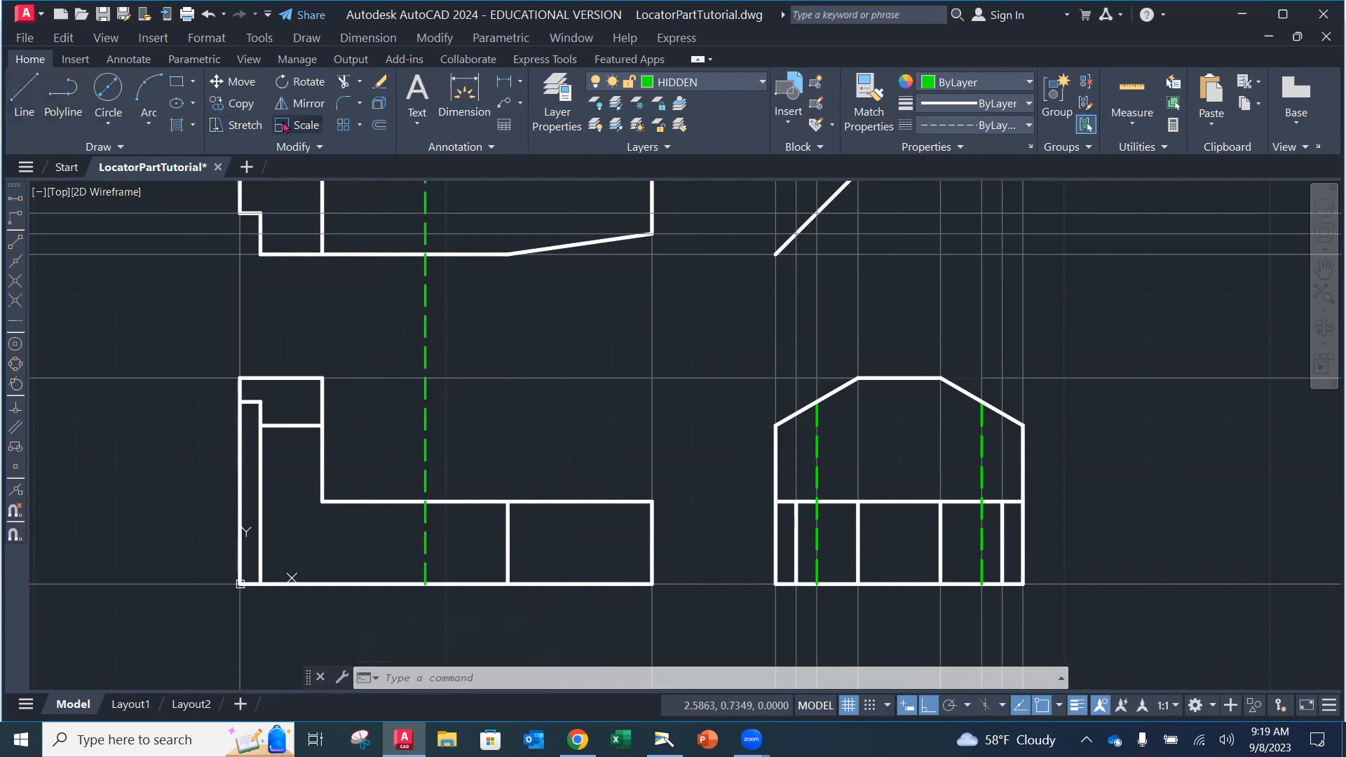
left_click(345, 82)
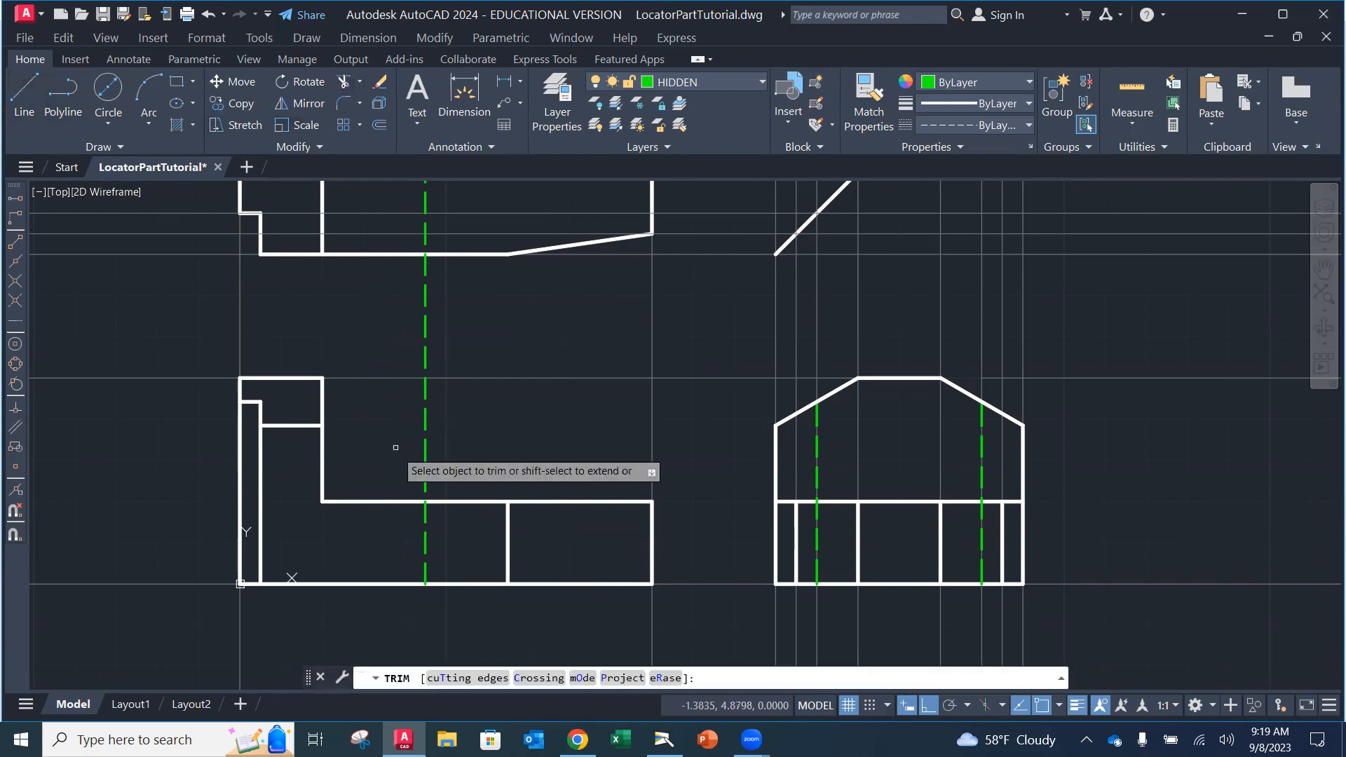
Step: Trim the dashed line's pieces above the front view's base and between the views
left_click(425, 484)
left_click(427, 345)
scroll(453, 352, "up", 2)
scroll(449, 353, "down", 2)
middle_click_drag(449, 354, 435, 486)
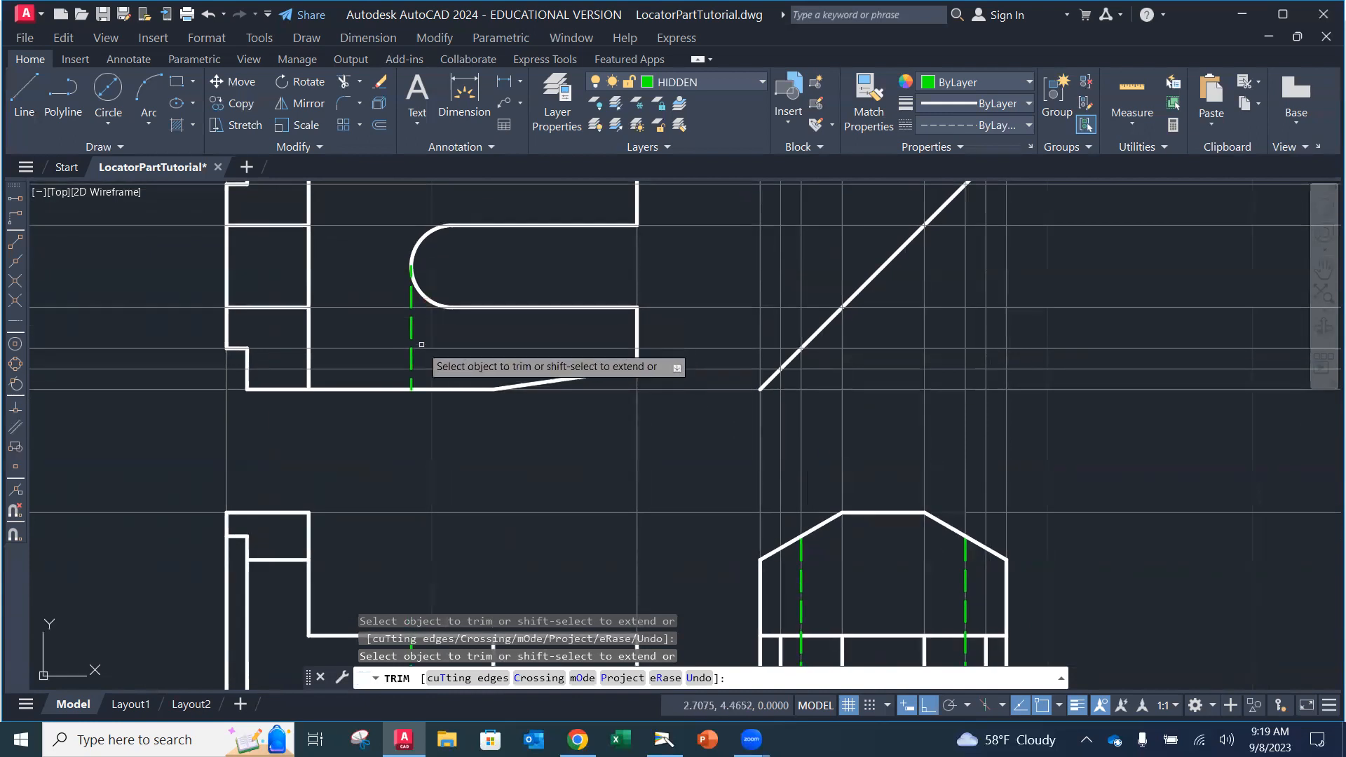
key("Escape")
Step: Erase the leftover green dashed line in the top view and bring the whole top view into sight
left_click(382, 86)
left_click(411, 309)
key("Escape")
left_click(381, 83)
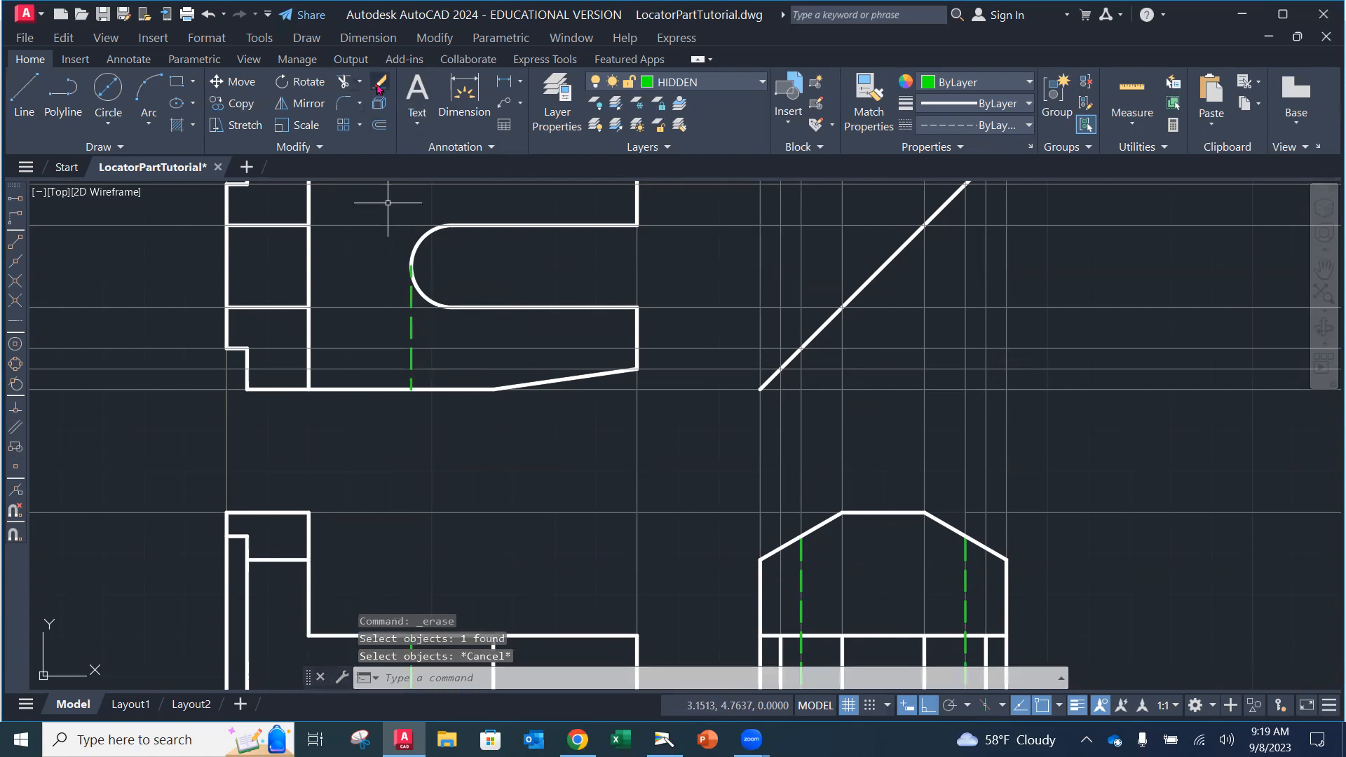
left_click(410, 331)
key("Return")
scroll(444, 366, "down", 3)
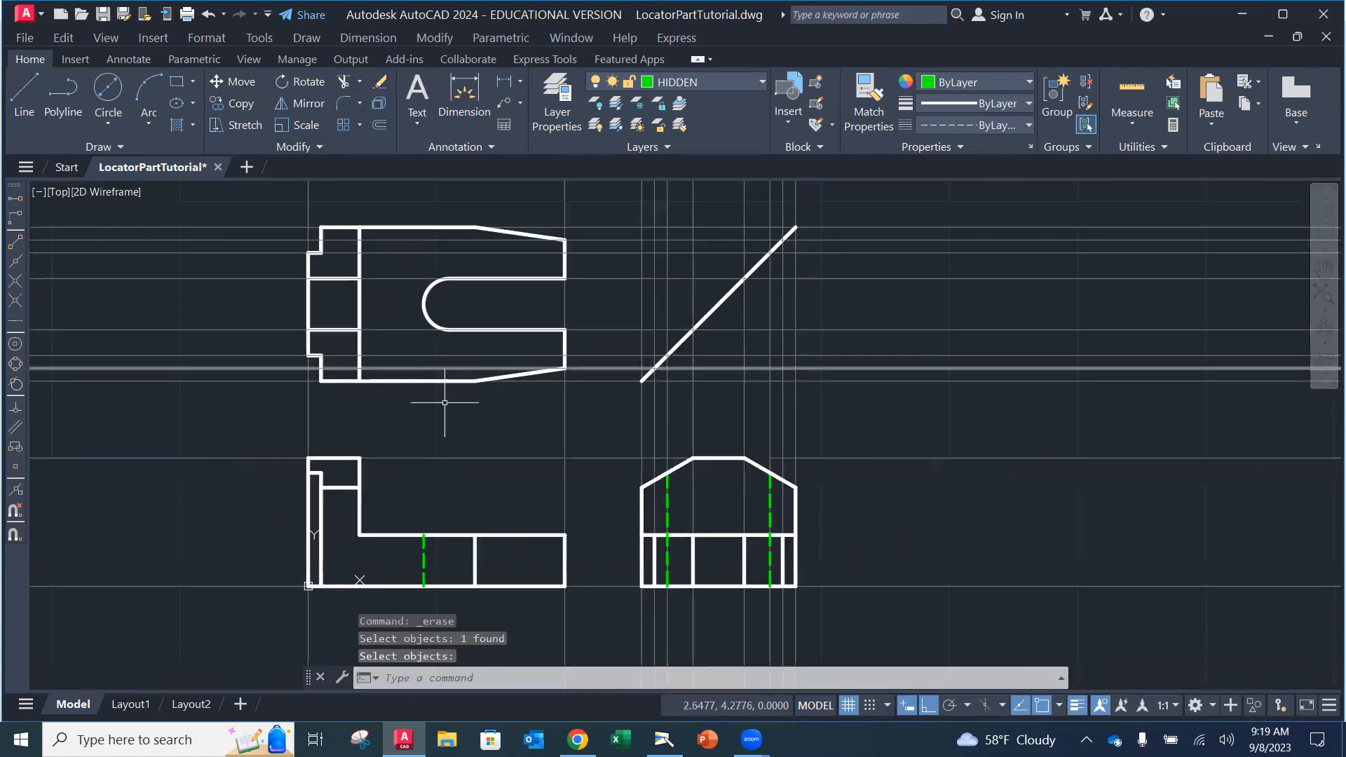
scroll(433, 417, "up", 2)
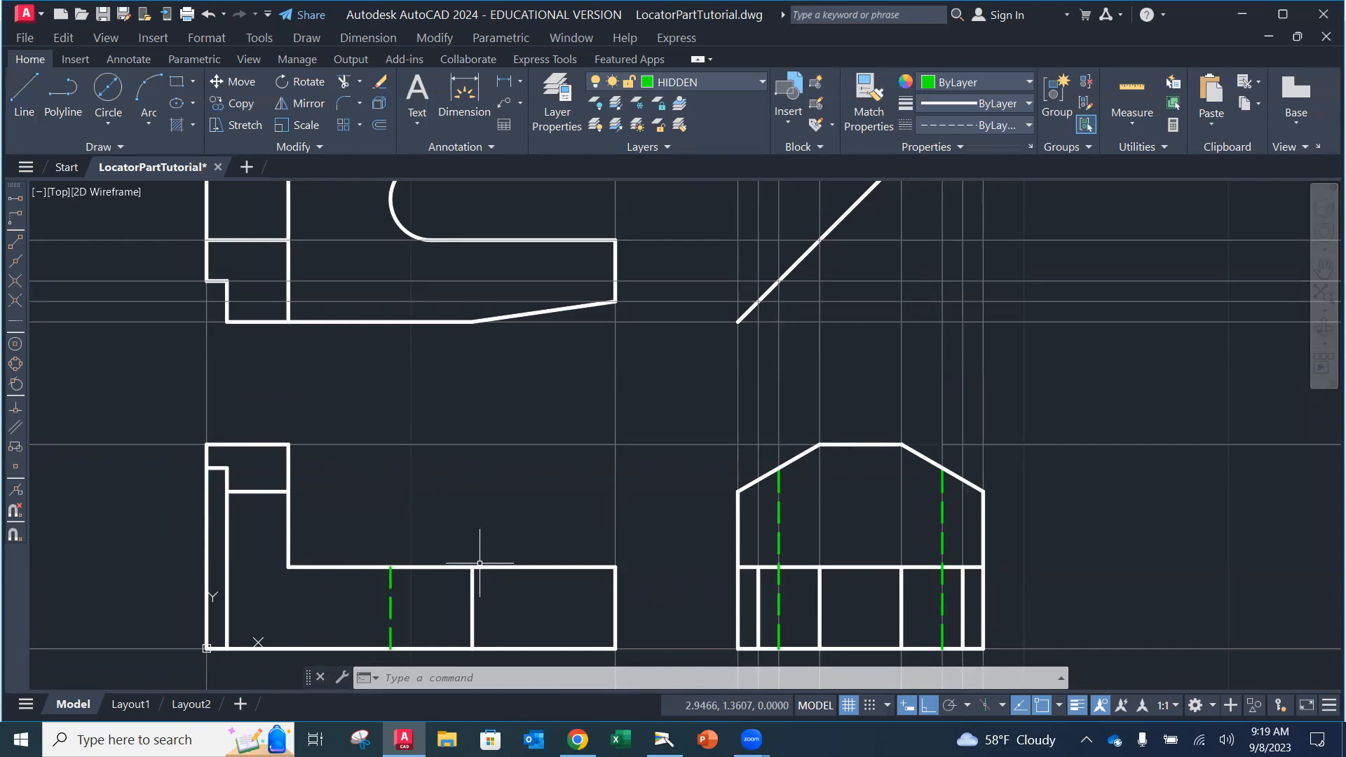
middle_click_drag(349, 243, 306, 369)
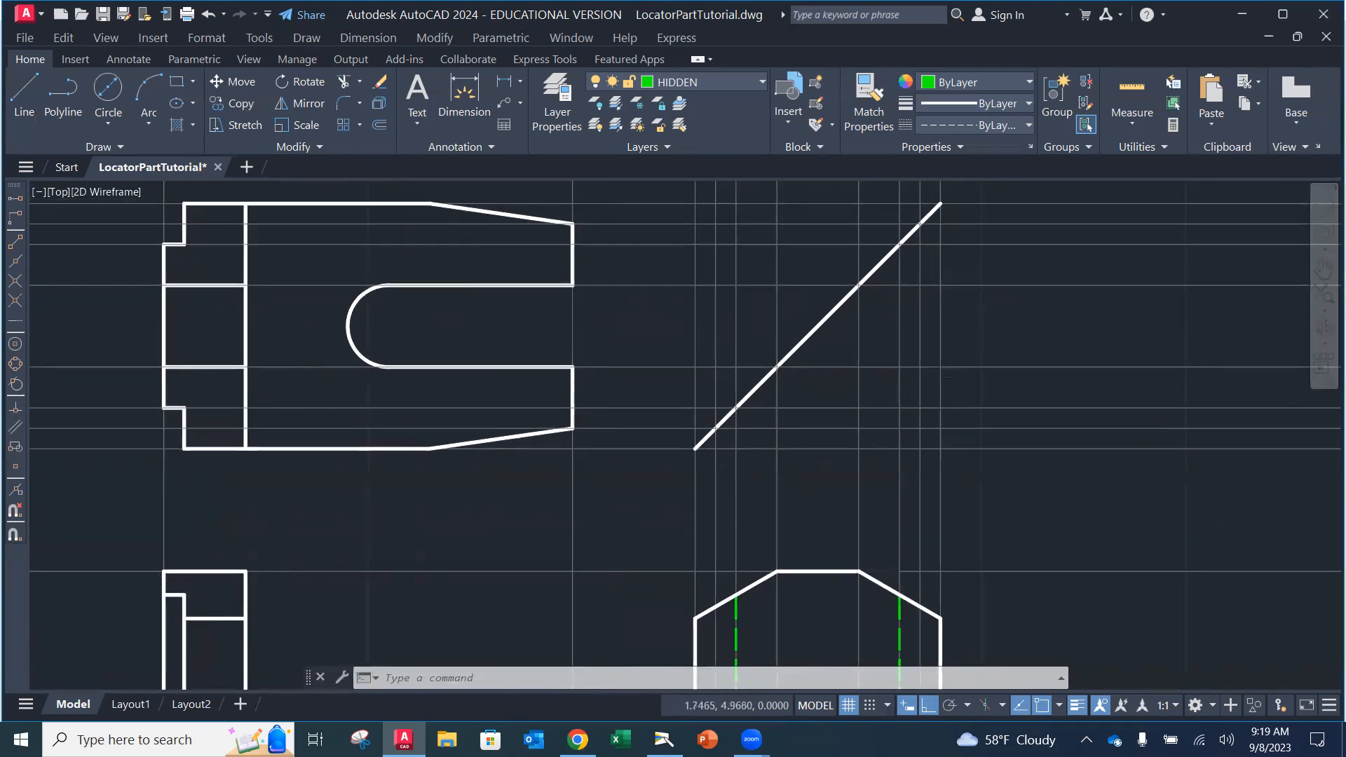
left_click(656, 736)
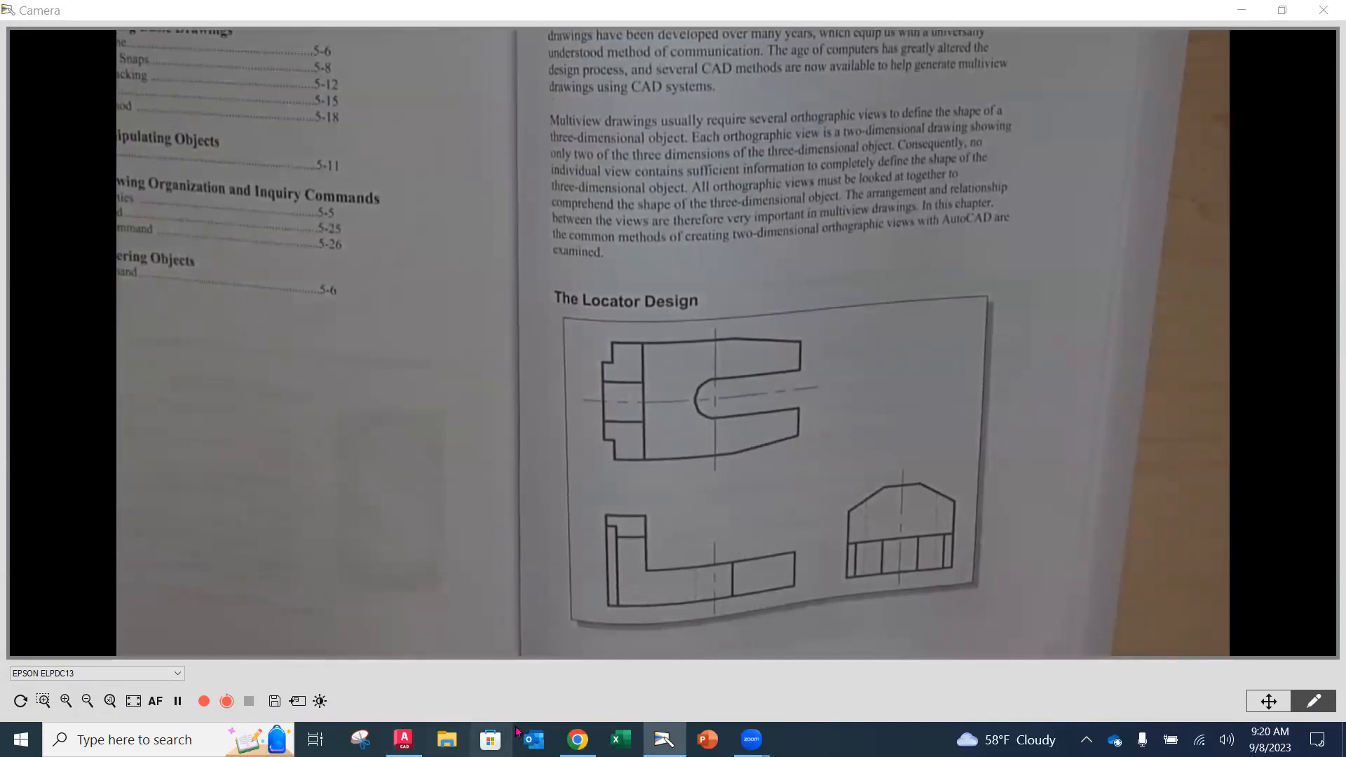
Step: Return to the AutoCAD drawing after showing the textbook's Locator Design figure
left_click(404, 739)
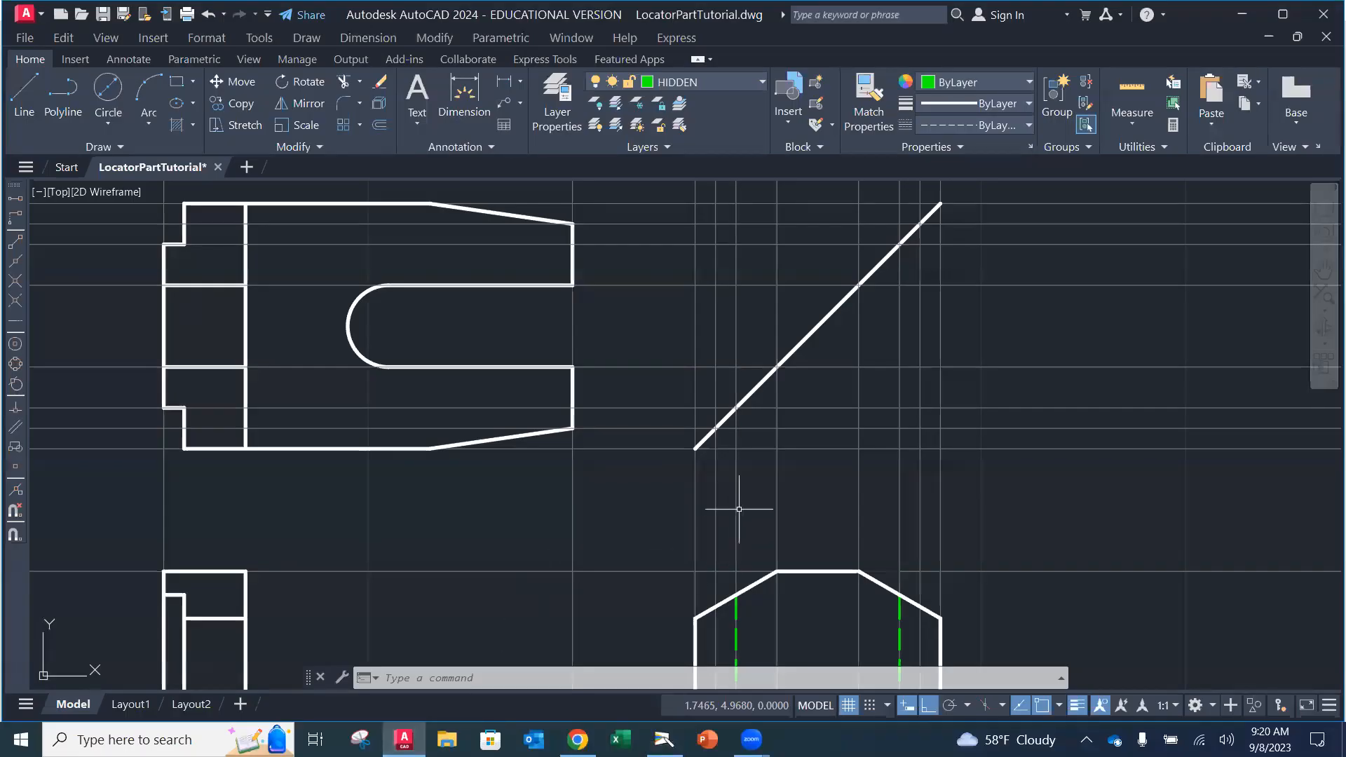
Step: Fit all three views on screen, make CENTER the current layer, and switch to the Annotate ribbon
middle_click_drag(736, 475, 730, 382)
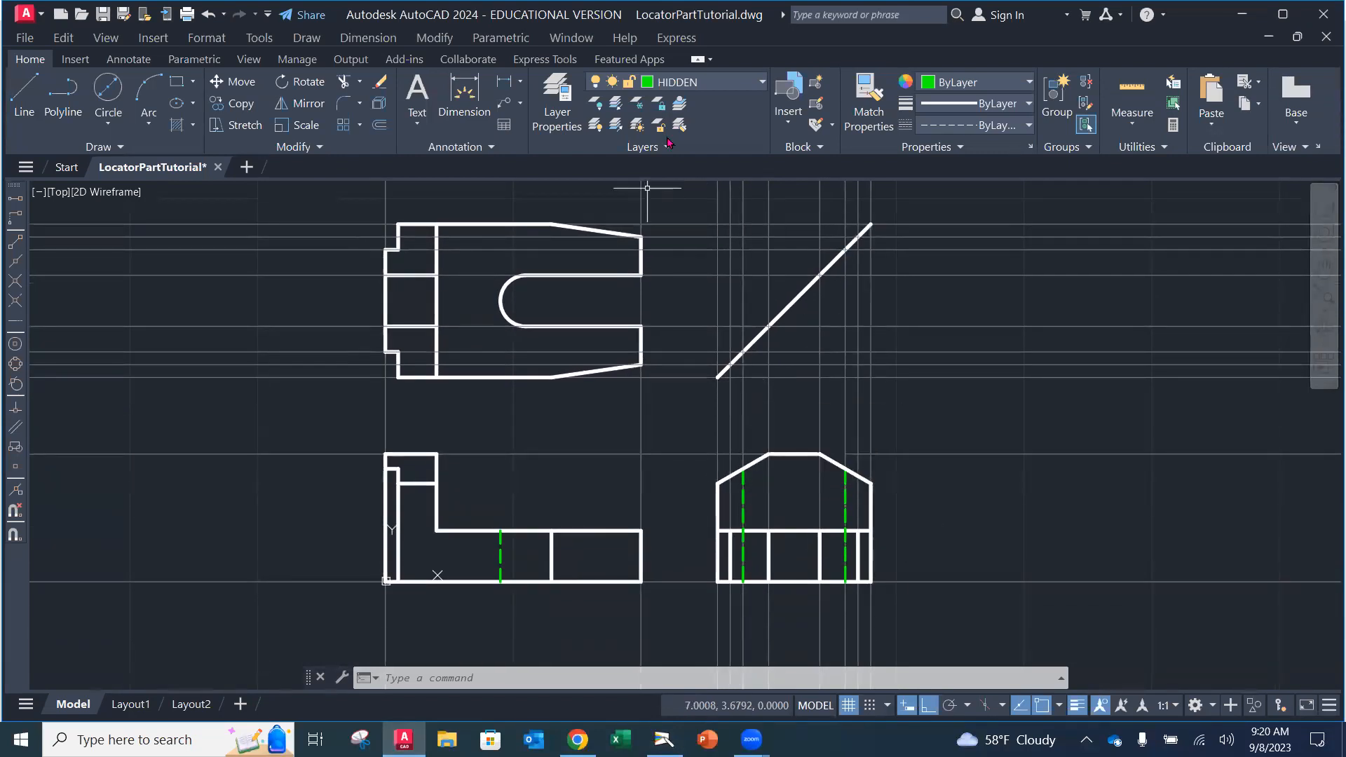
left_click(718, 84)
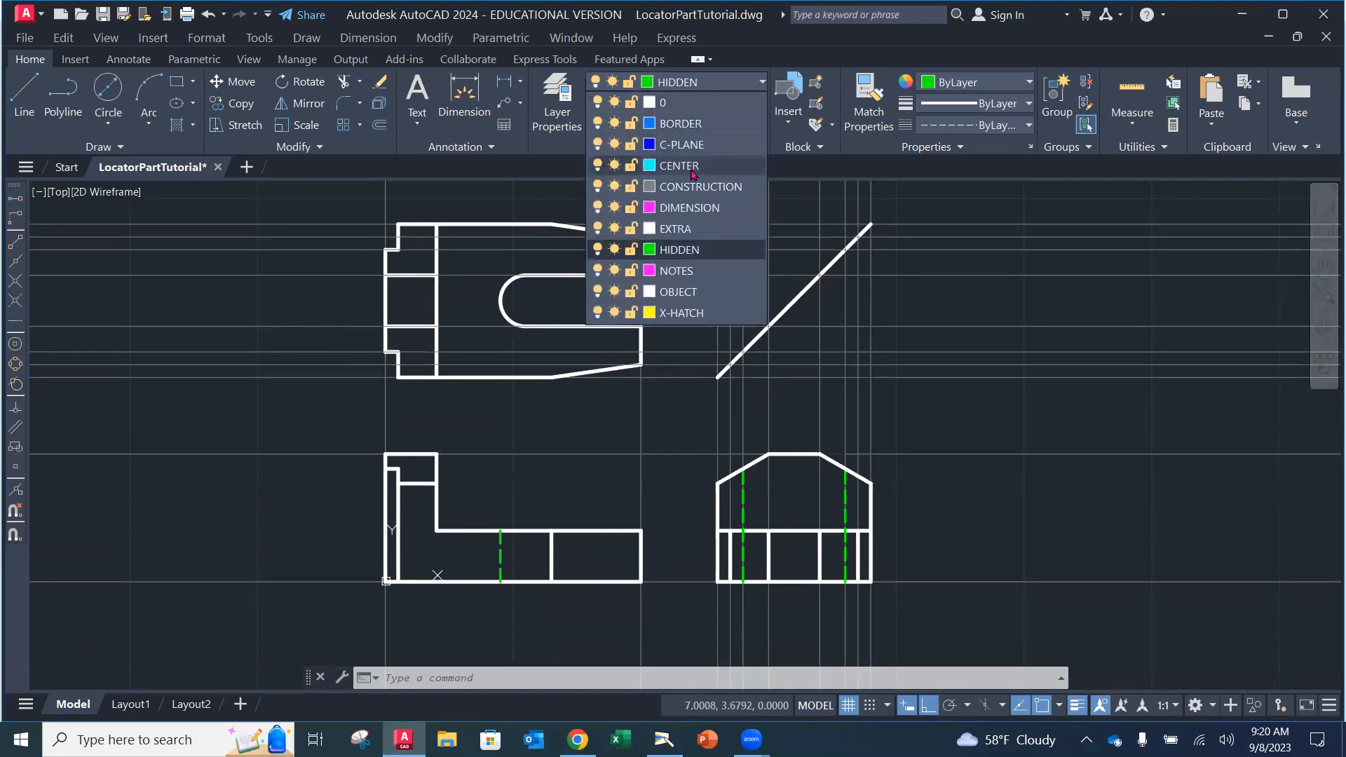
left_click(664, 166)
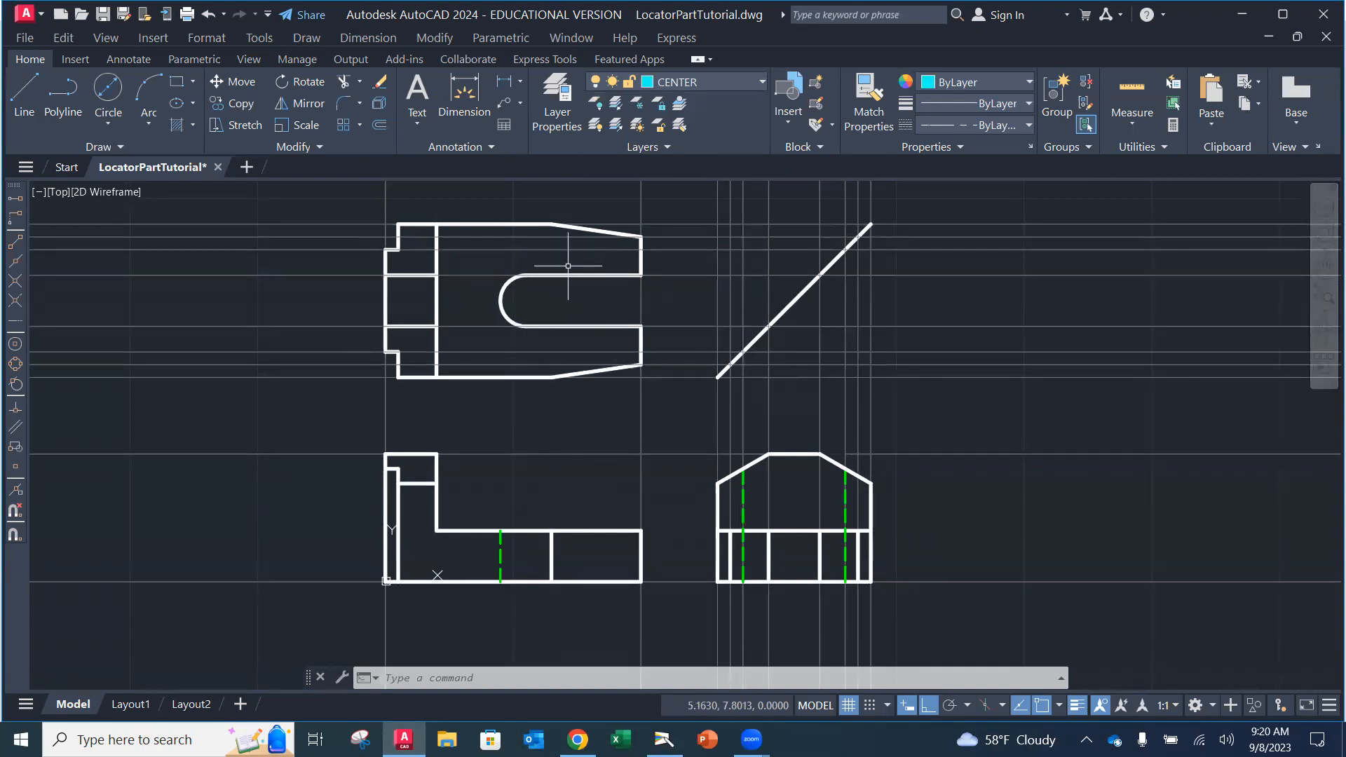
left_click(131, 60)
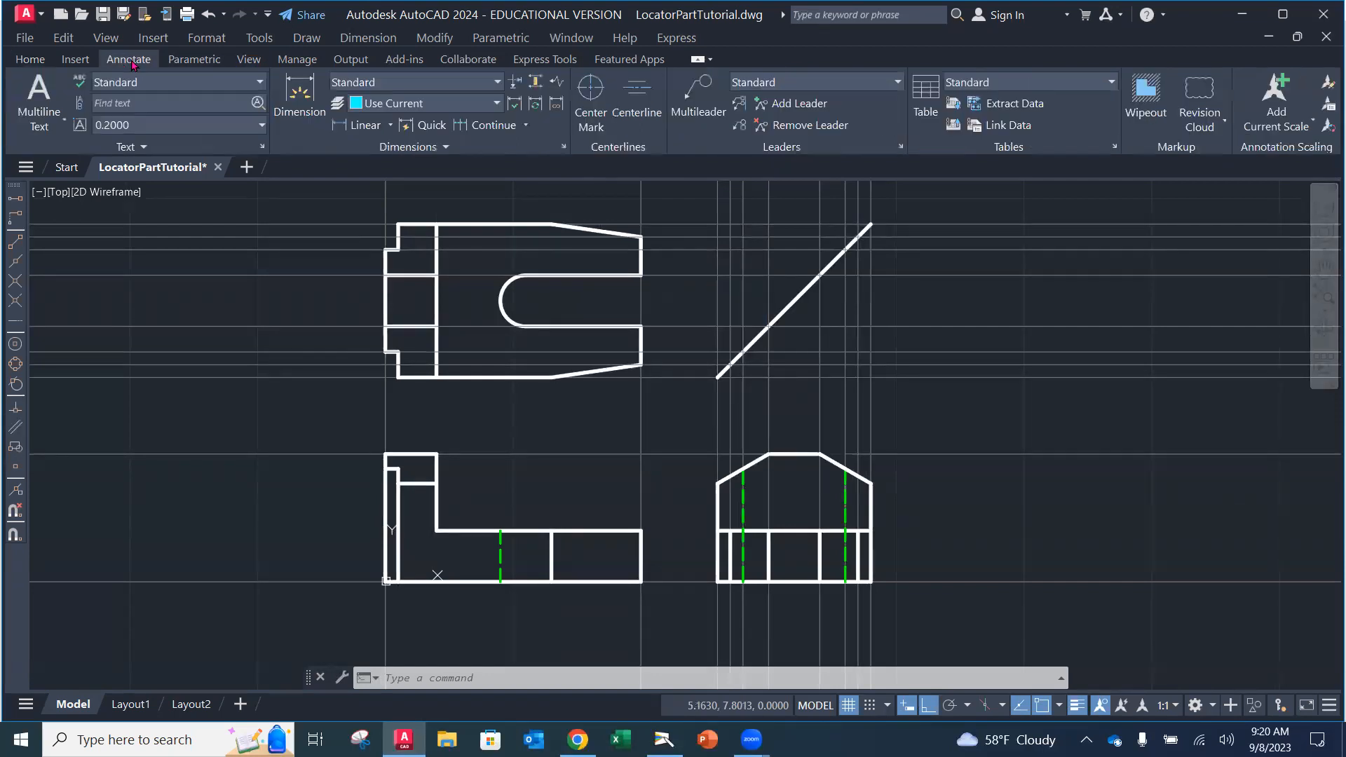
Step: Place a center mark on the U-shaped slot's rounded end in the top view
left_click(593, 126)
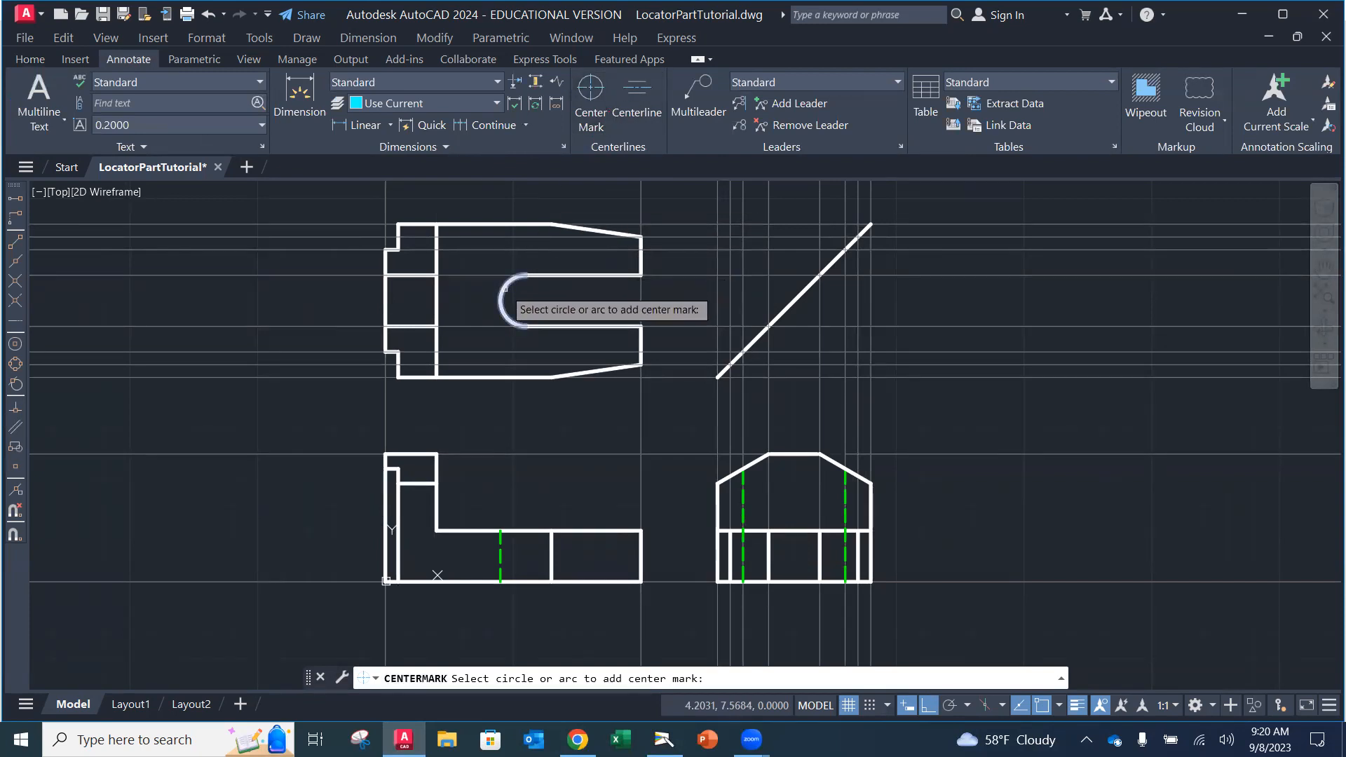
left_click(506, 288)
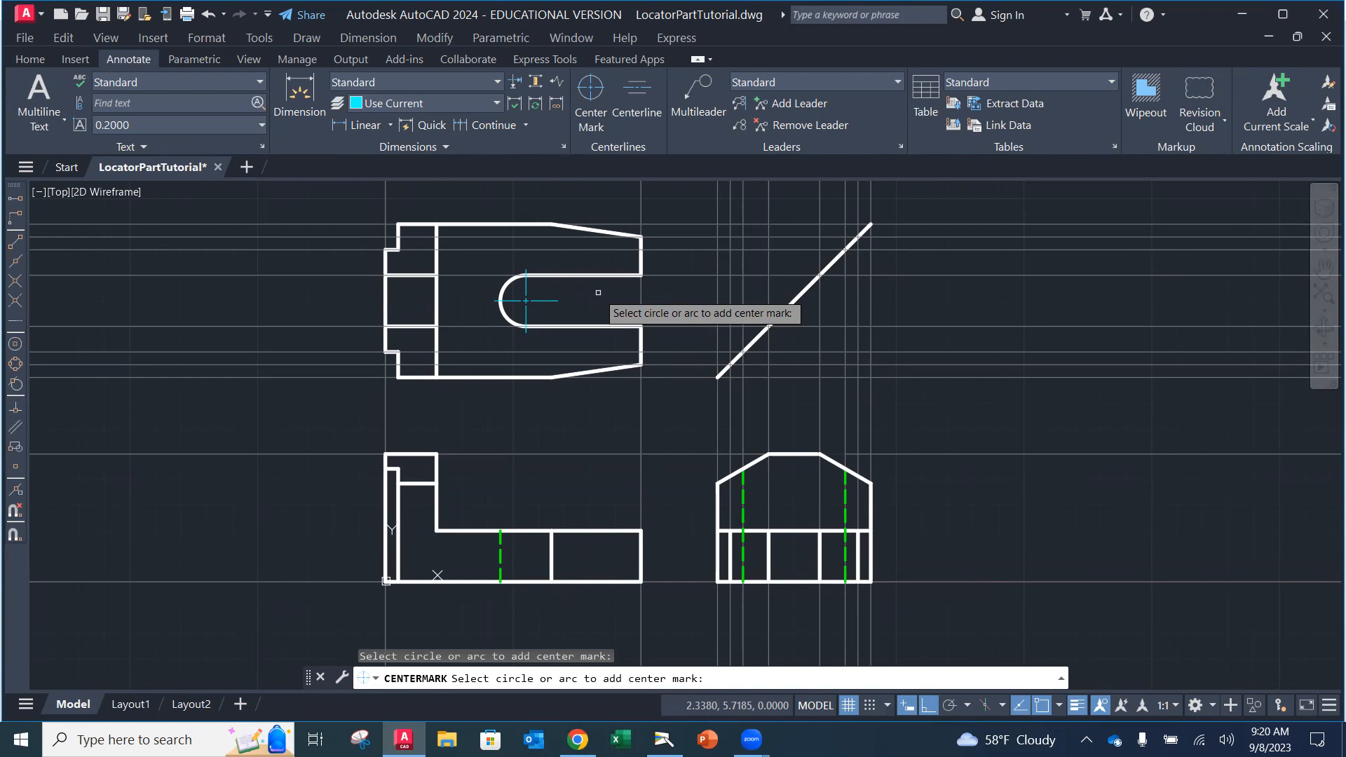
key("Escape")
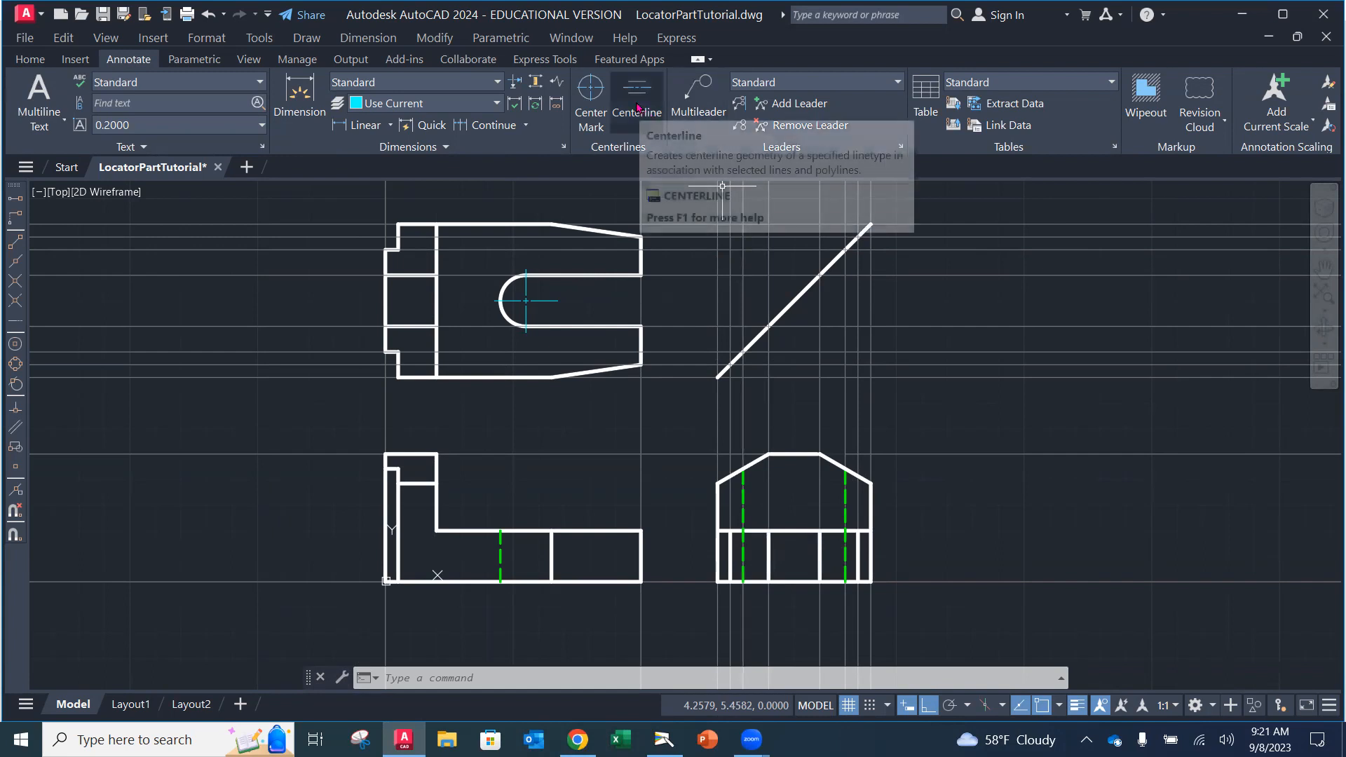
Step: Add a centerline midway between the side view's two middle hidden vertical lines
left_click(638, 107)
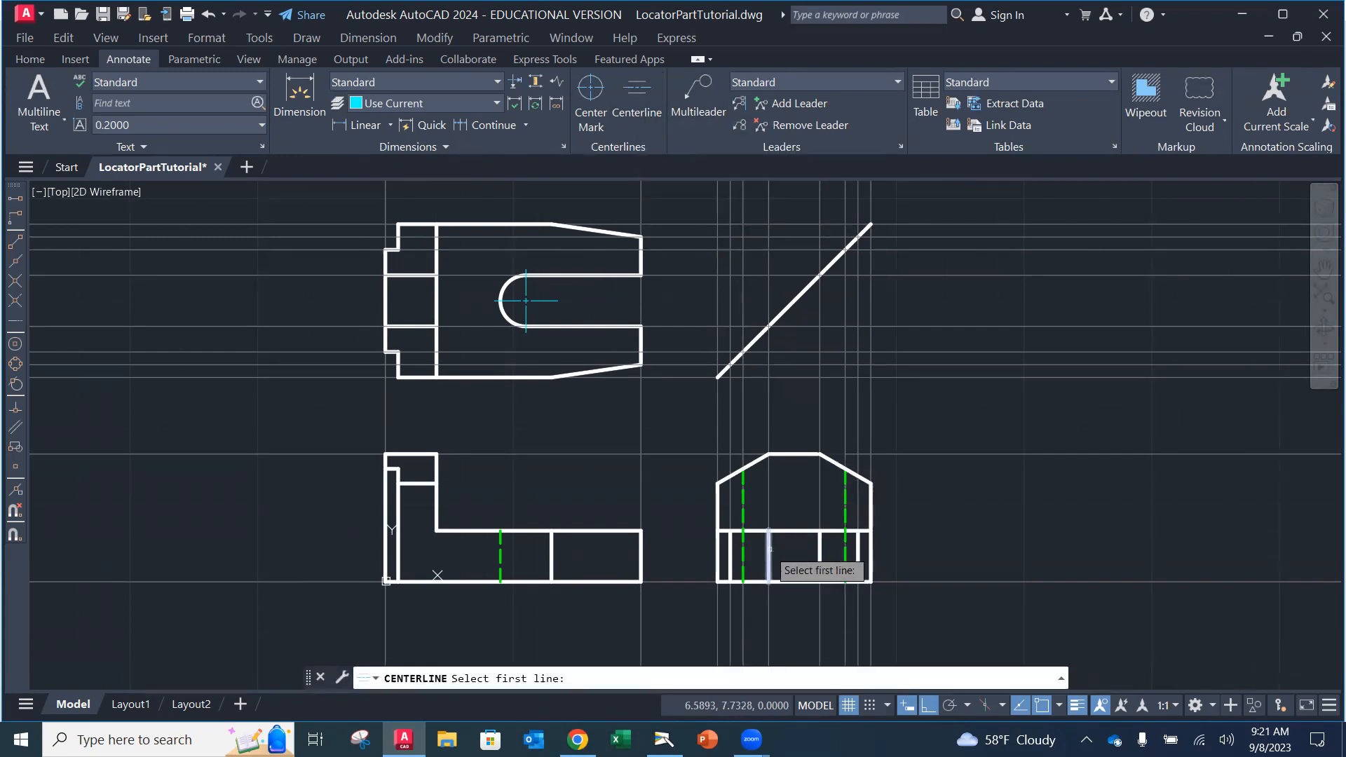
left_click(769, 554)
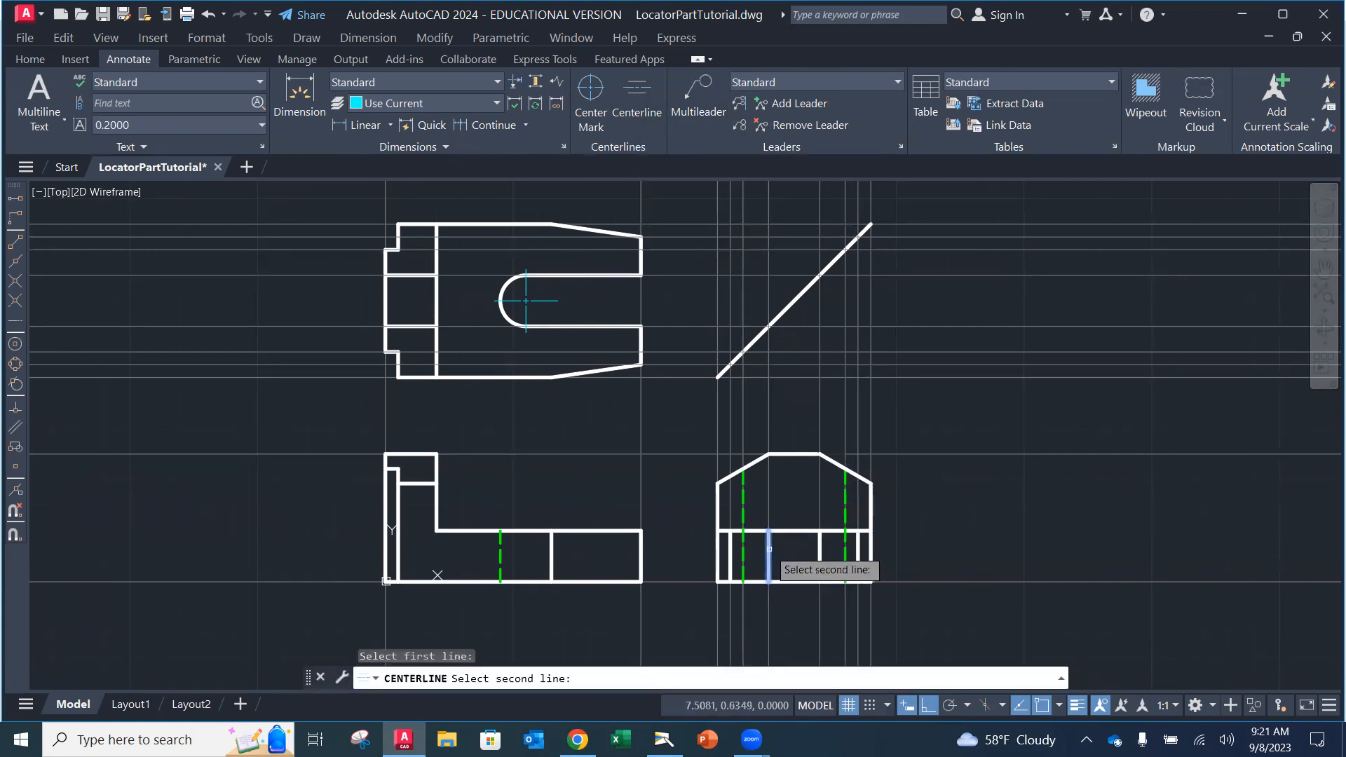
left_click(820, 561)
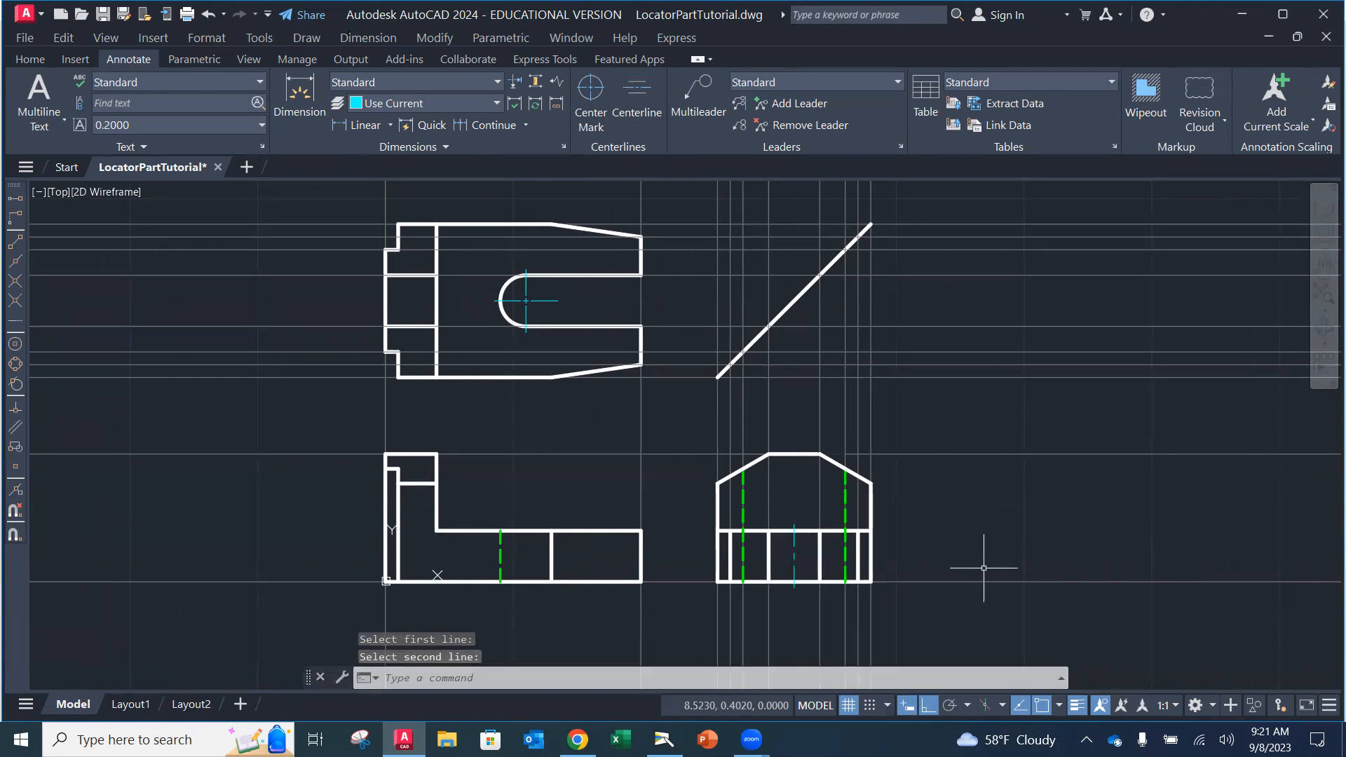
key("Escape")
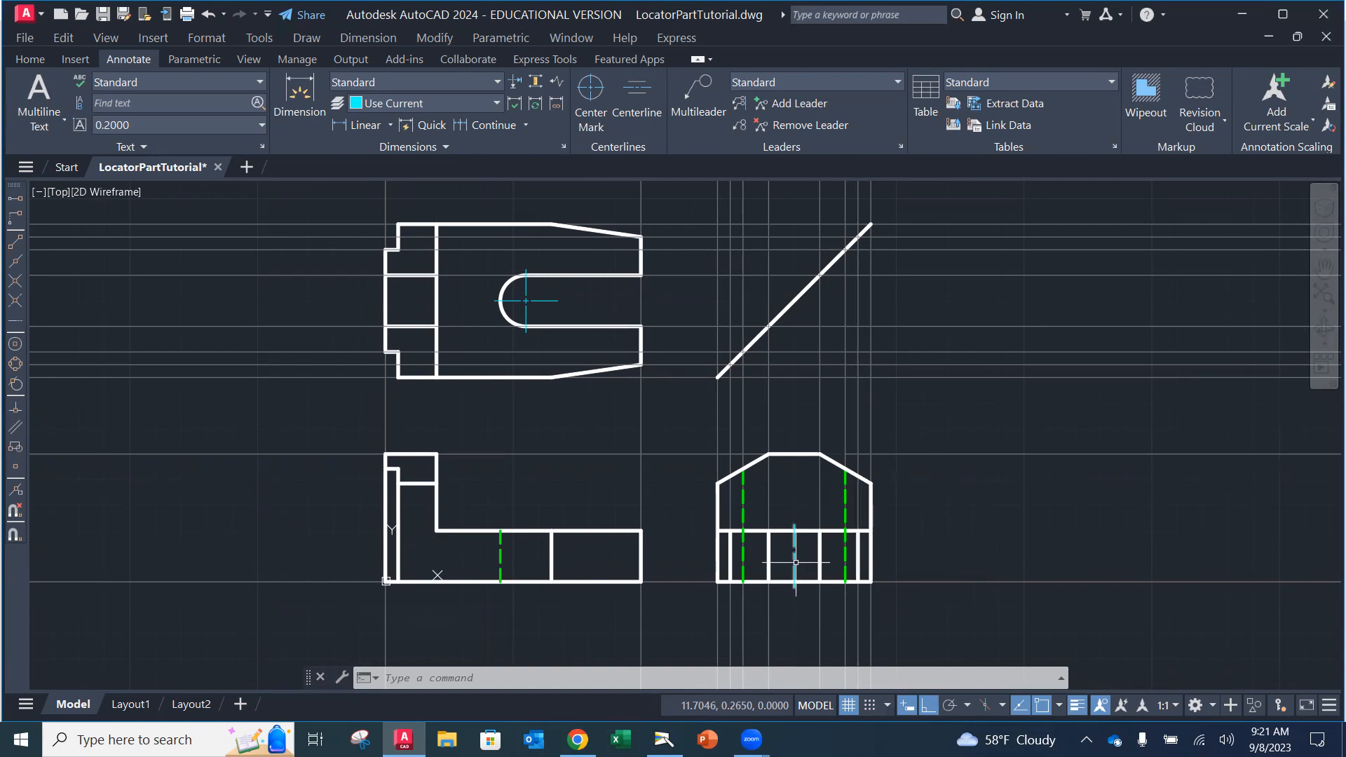
Step: Draw a vertical line through the front view, directly below the top-view slot arc's center
mouse_move(796, 562)
left_click(44, 58)
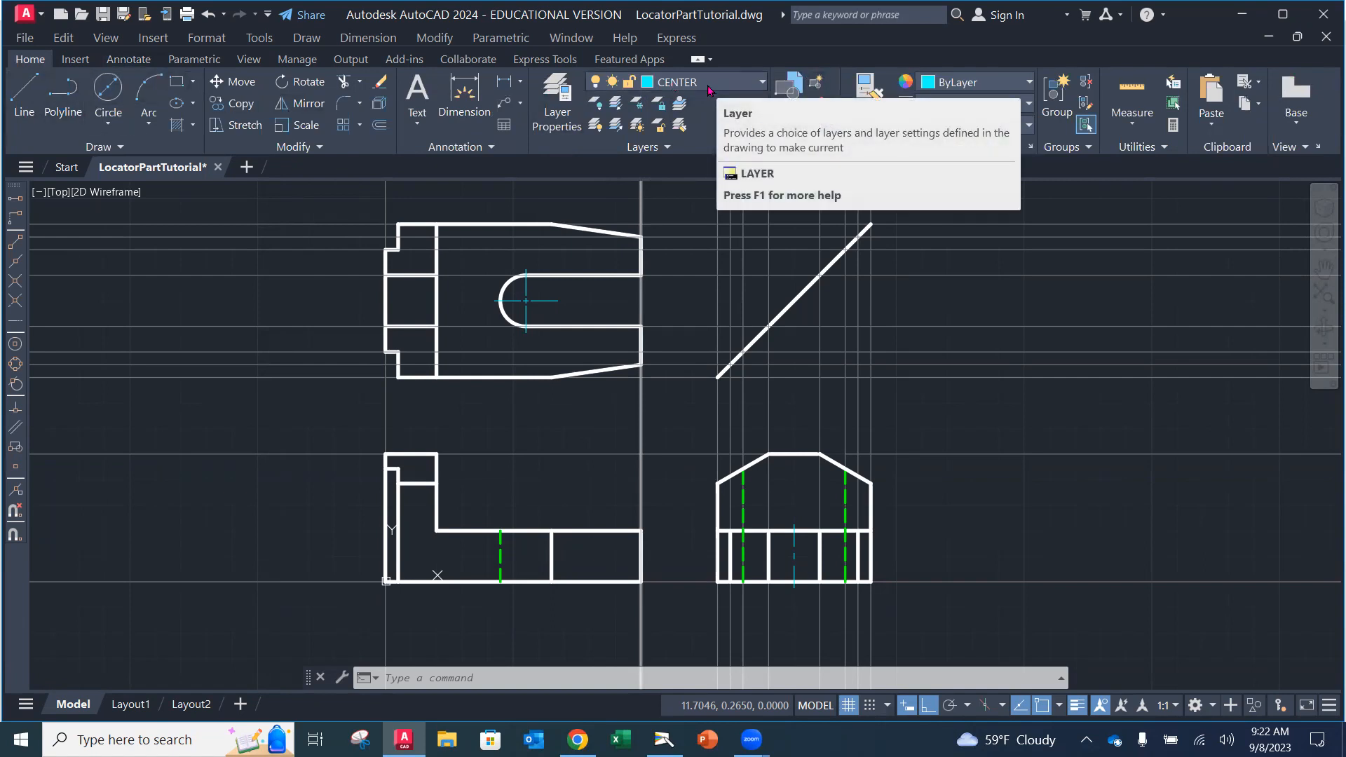
left_click(26, 95)
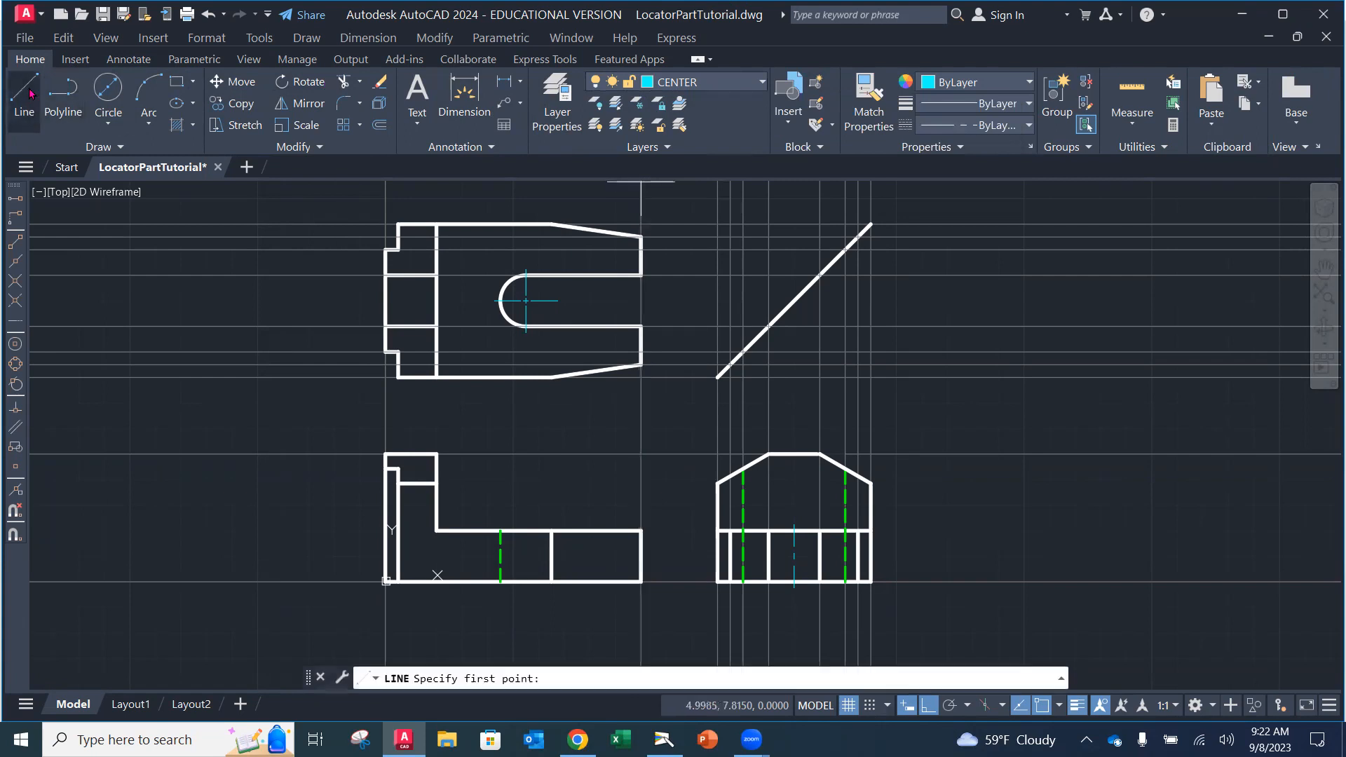
scroll(540, 561, "up", 2)
scroll(522, 547, "up", 2)
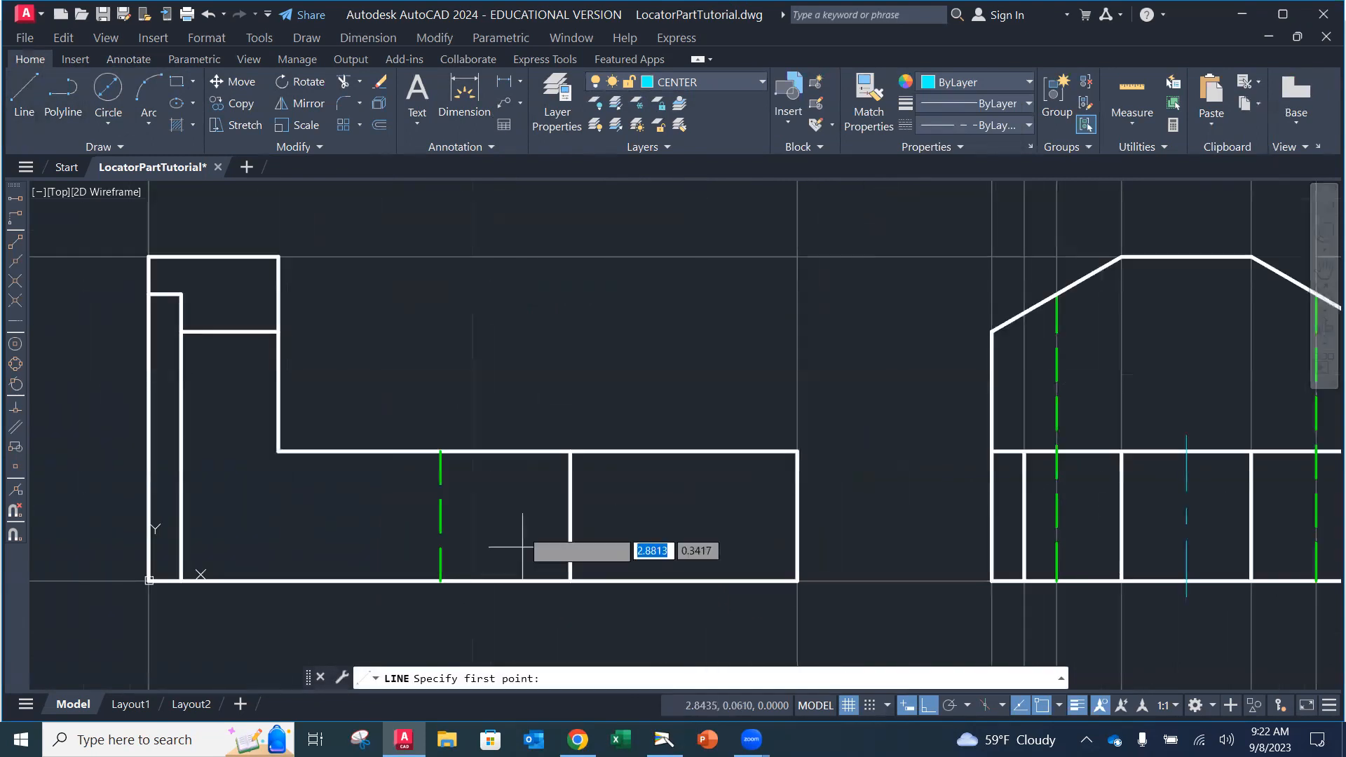
mouse_move(536, 423)
middle_mouse_down()
mouse_move(518, 553)
mouse_move(536, 542)
middle_mouse_up()
scroll(543, 529, "down", 2)
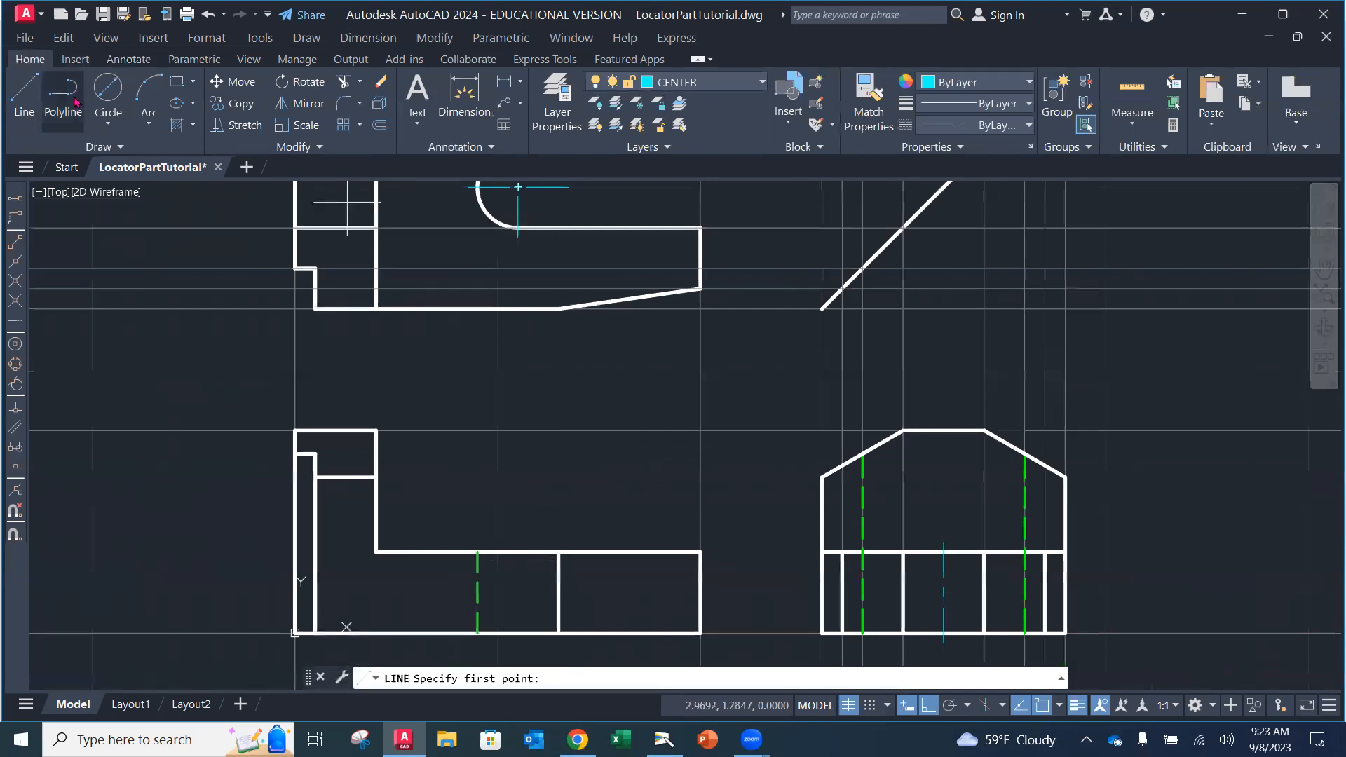
left_click(23, 91)
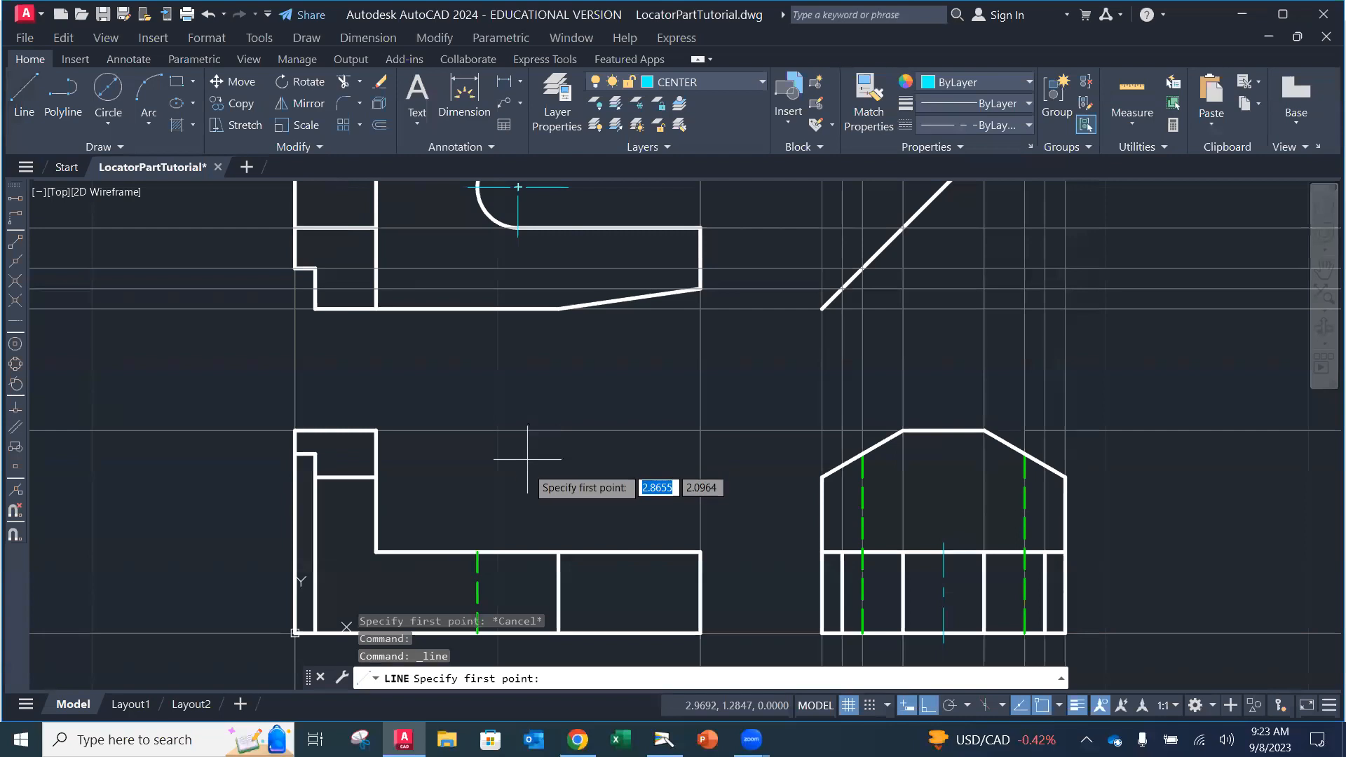
left_click(519, 532)
middle_click_drag(539, 560, 565, 414)
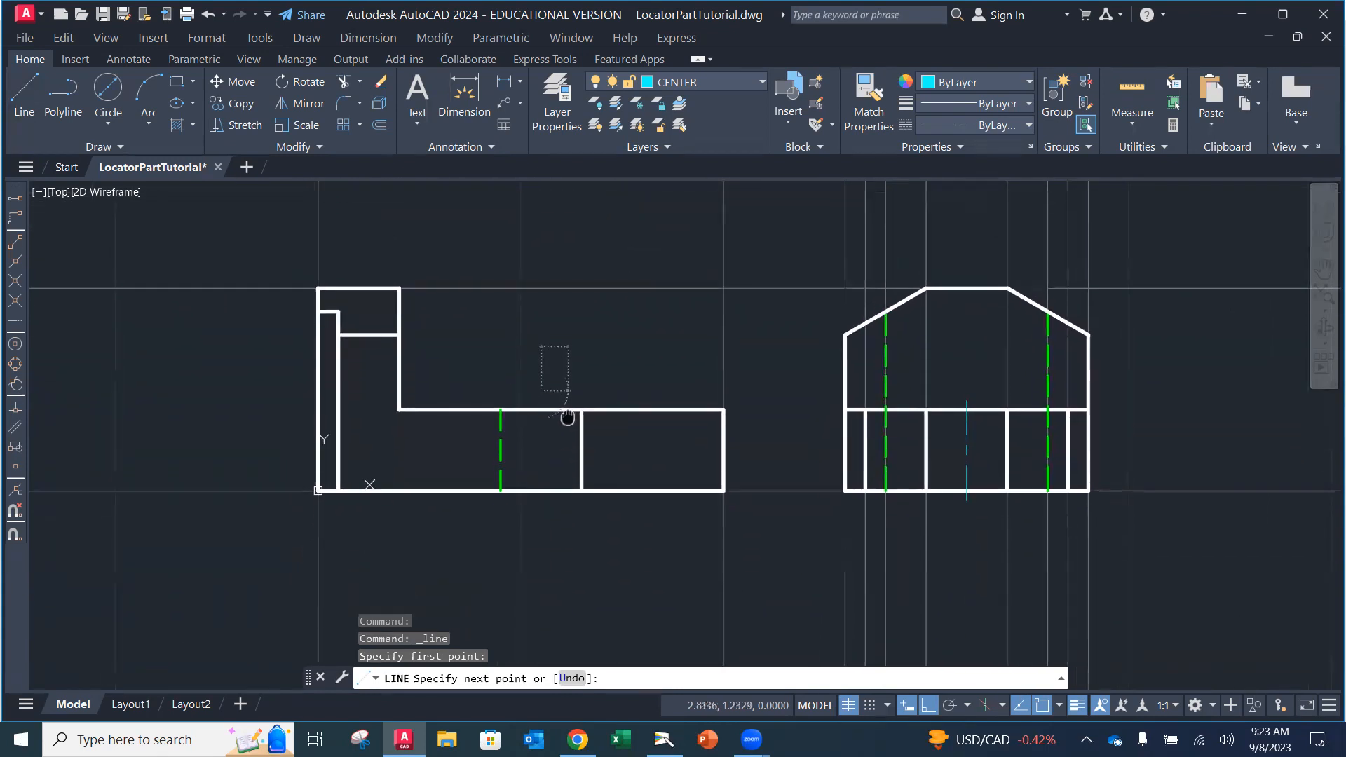
left_click(542, 505)
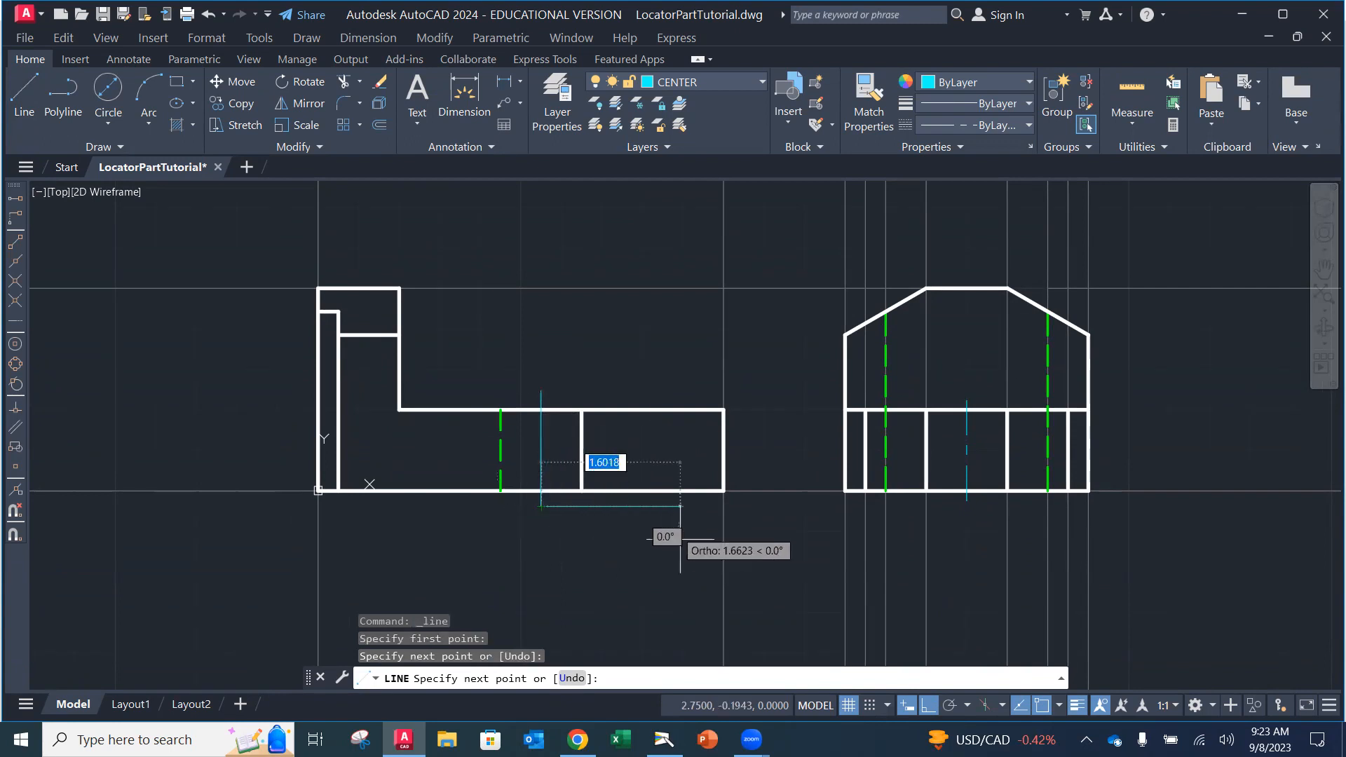
key("Escape")
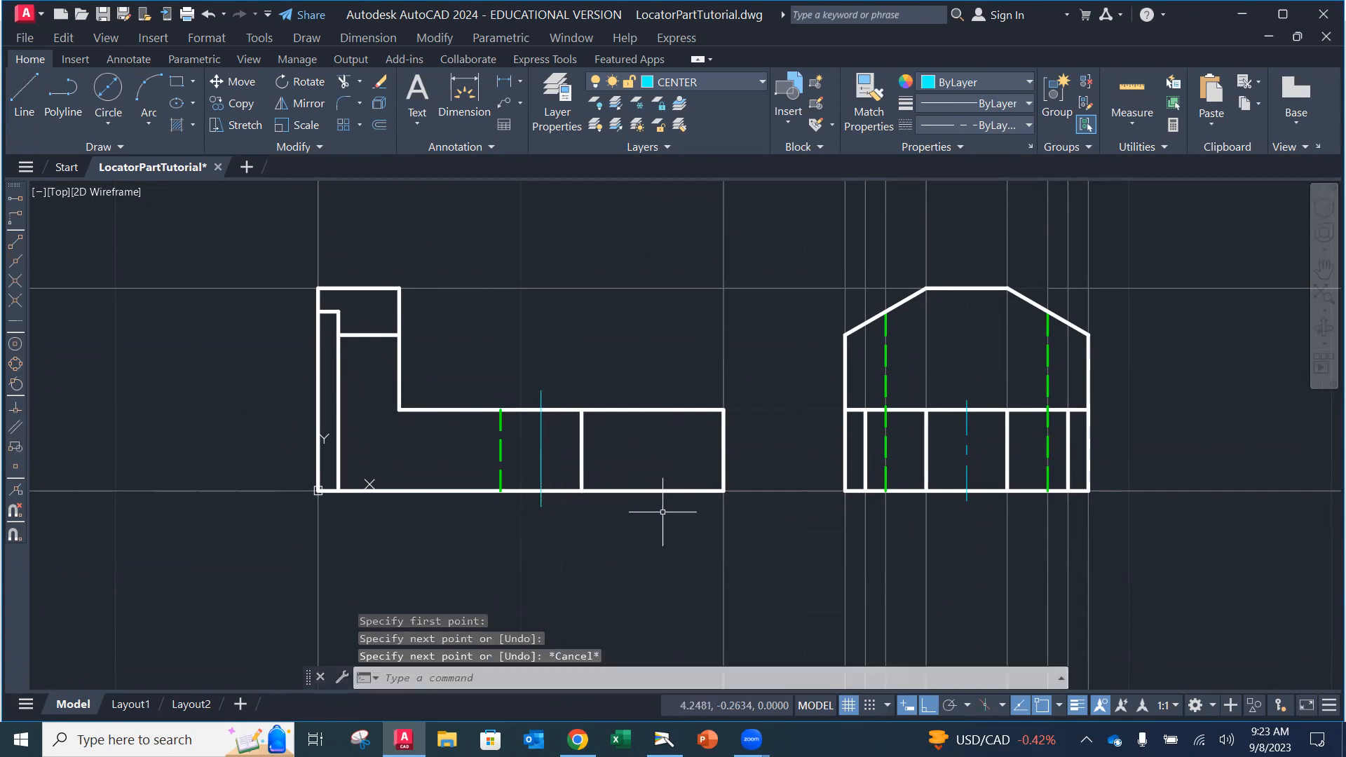
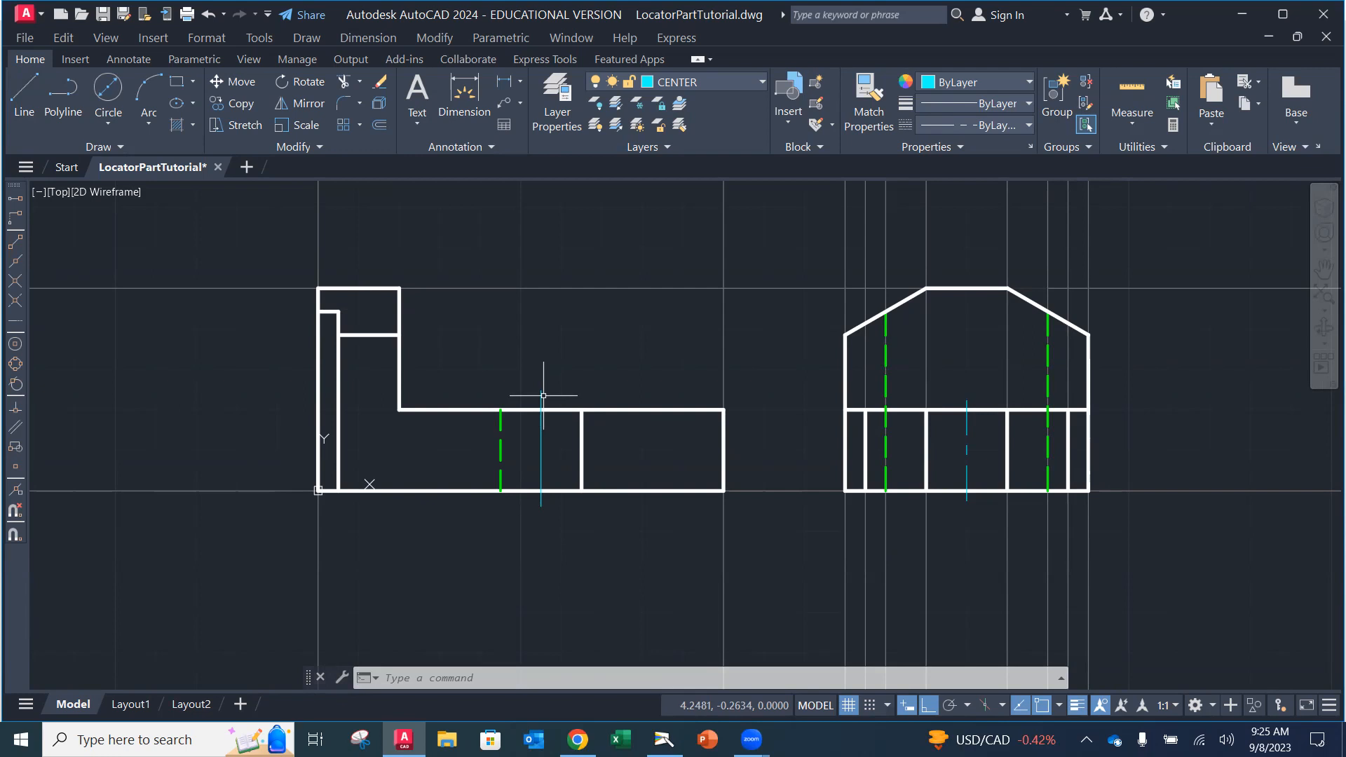
Step: Try a global LTSCALE of 0.5, then undo it to restore the original linetype scale
left_click(429, 677)
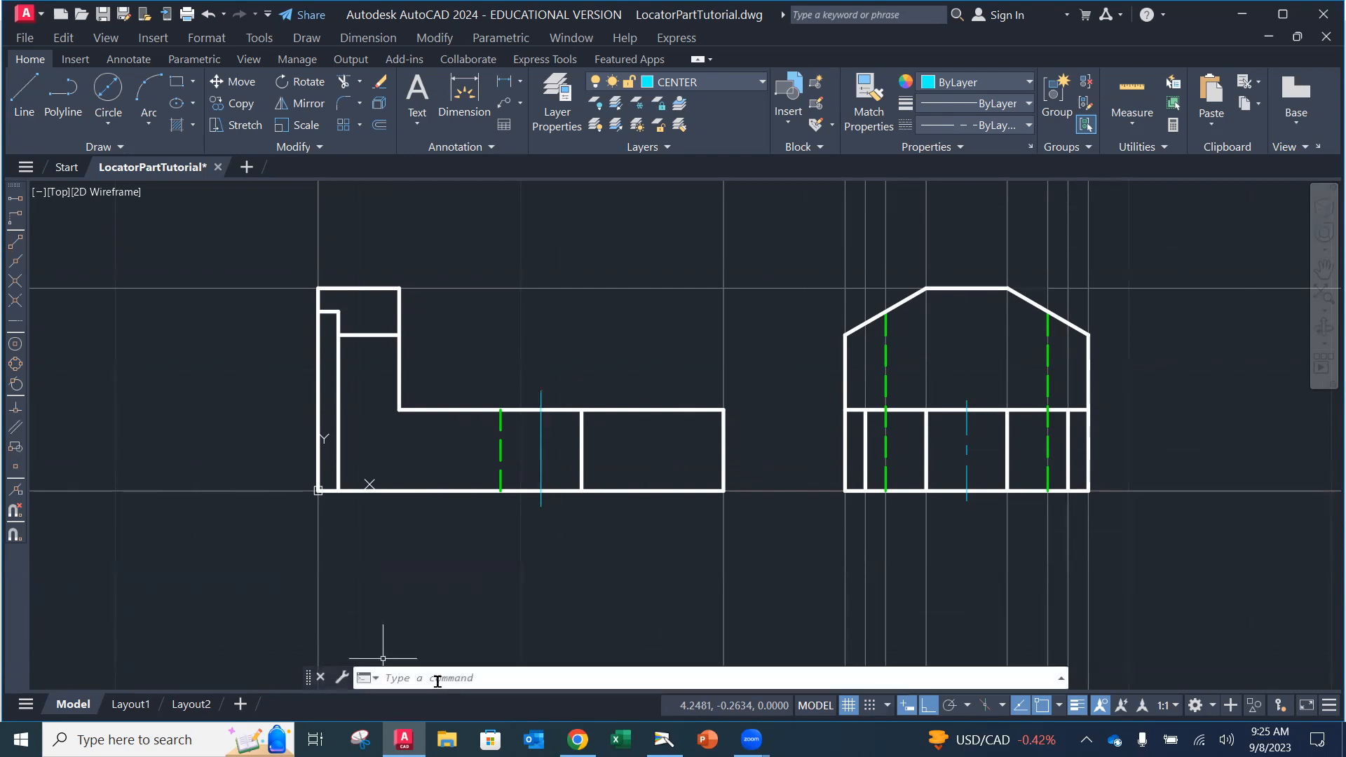
type("ltscale")
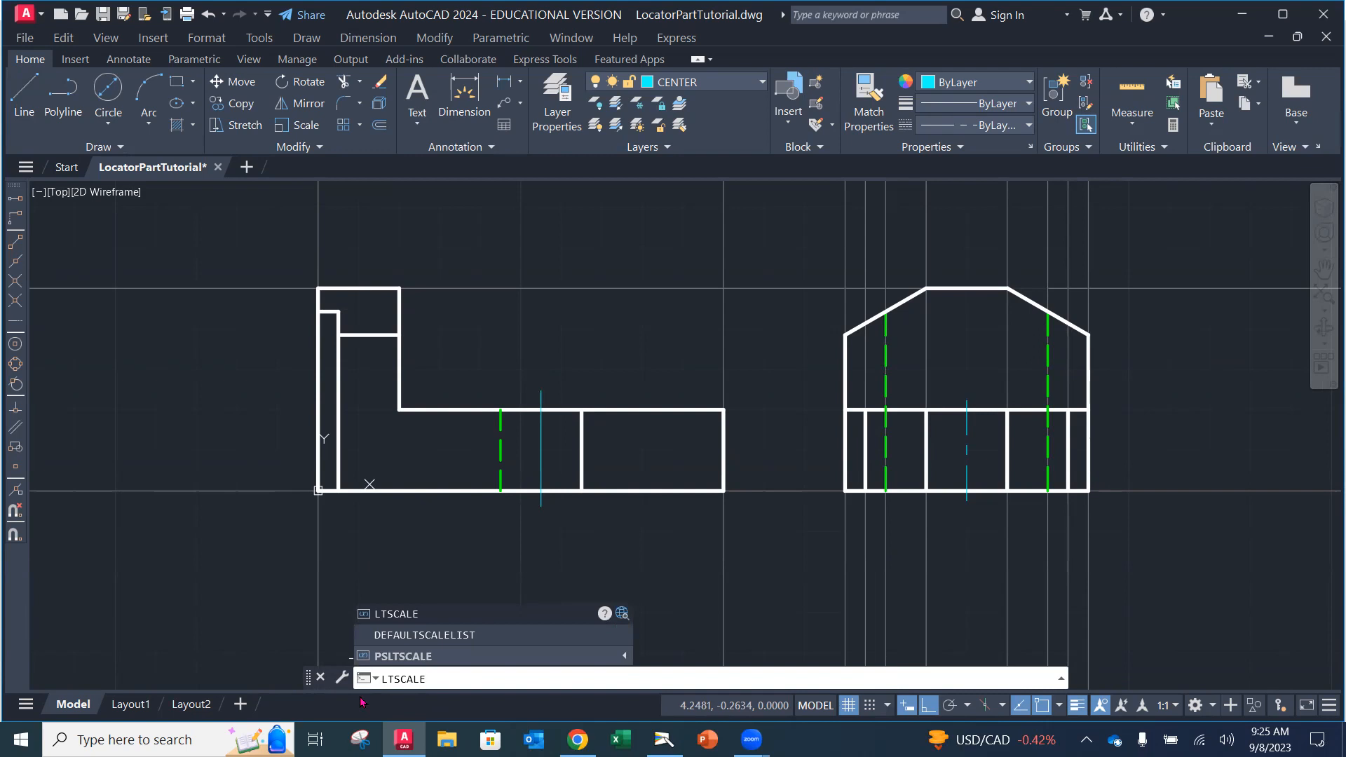
key("Return")
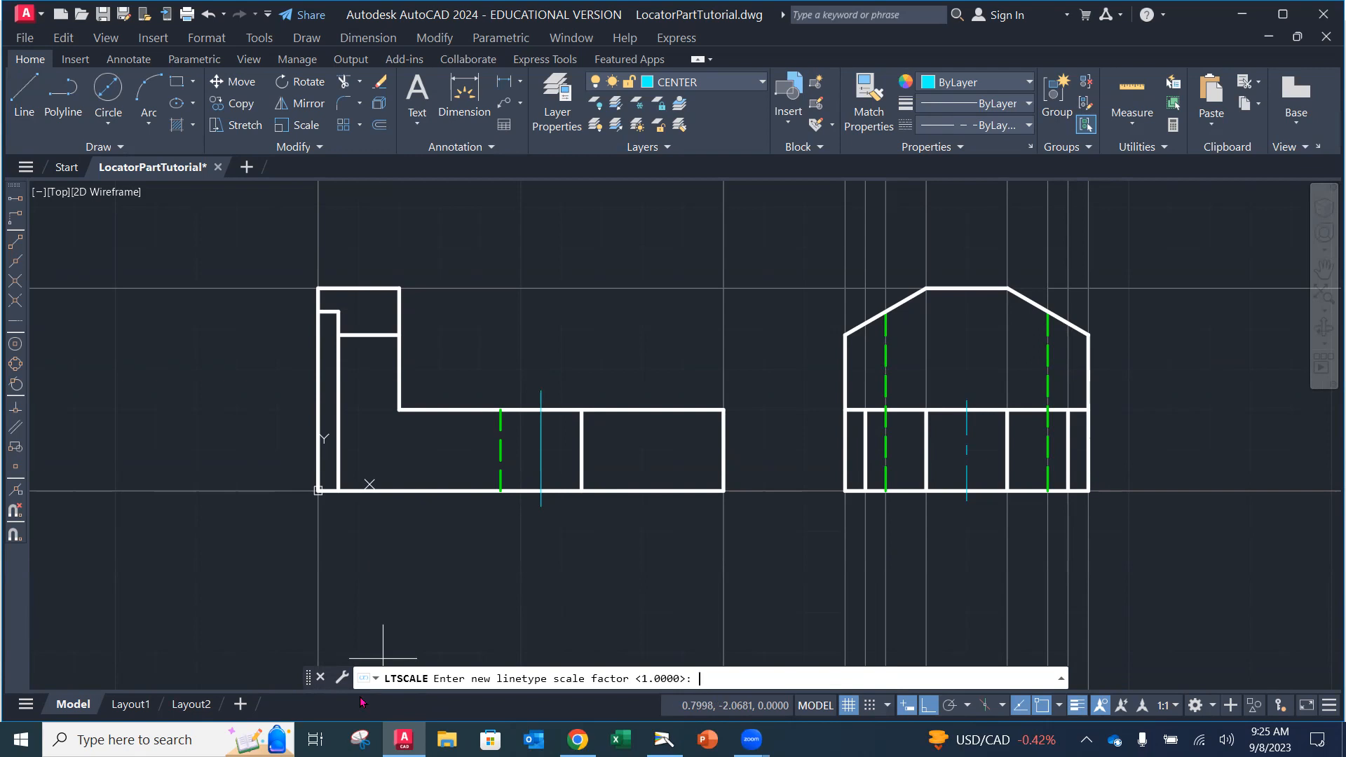
type(".5")
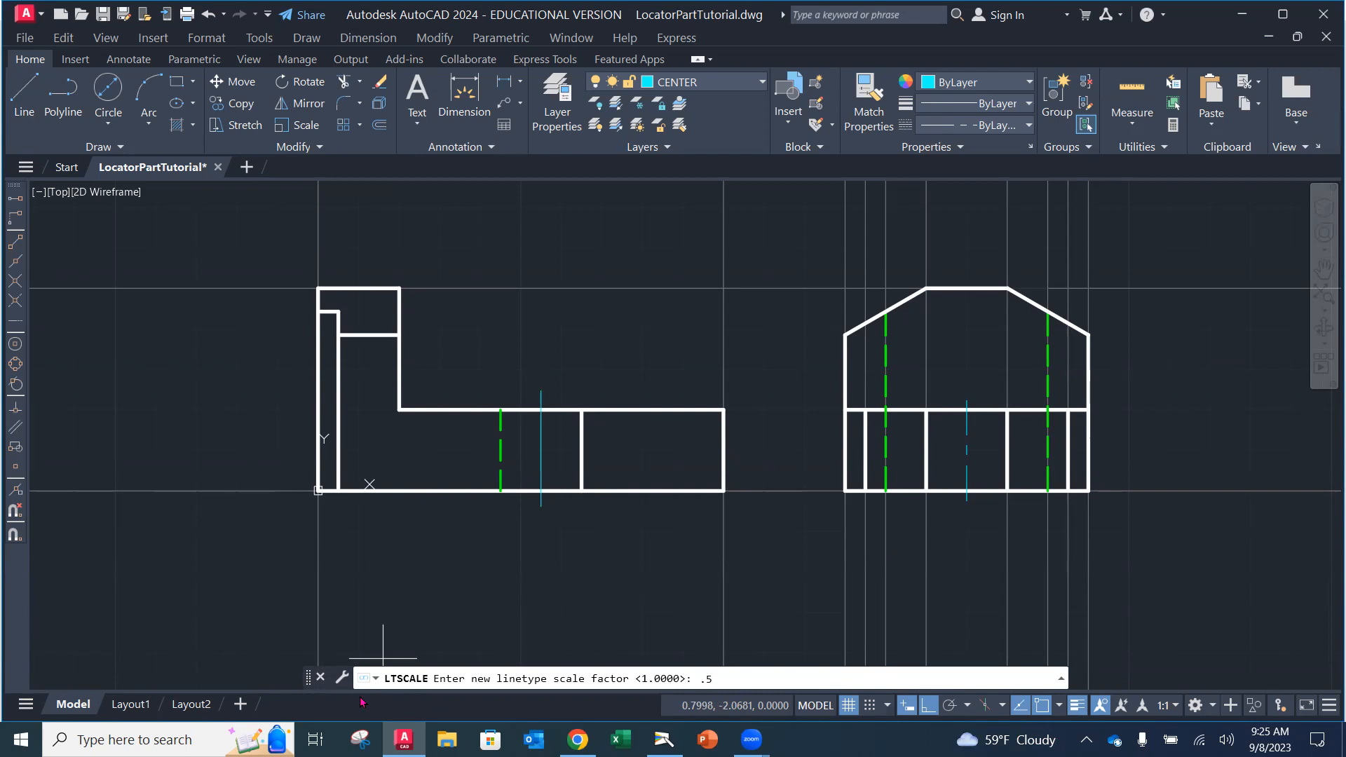
key("Return")
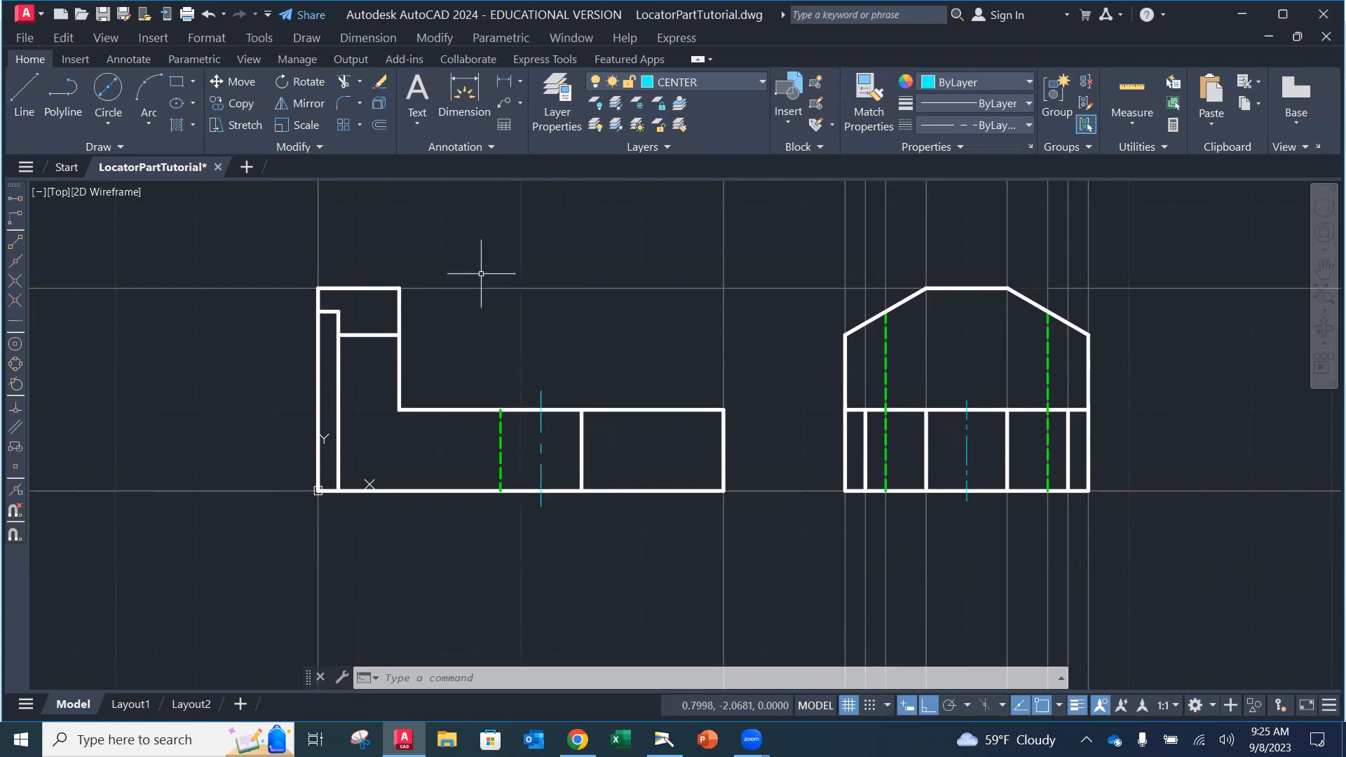
left_click(209, 13)
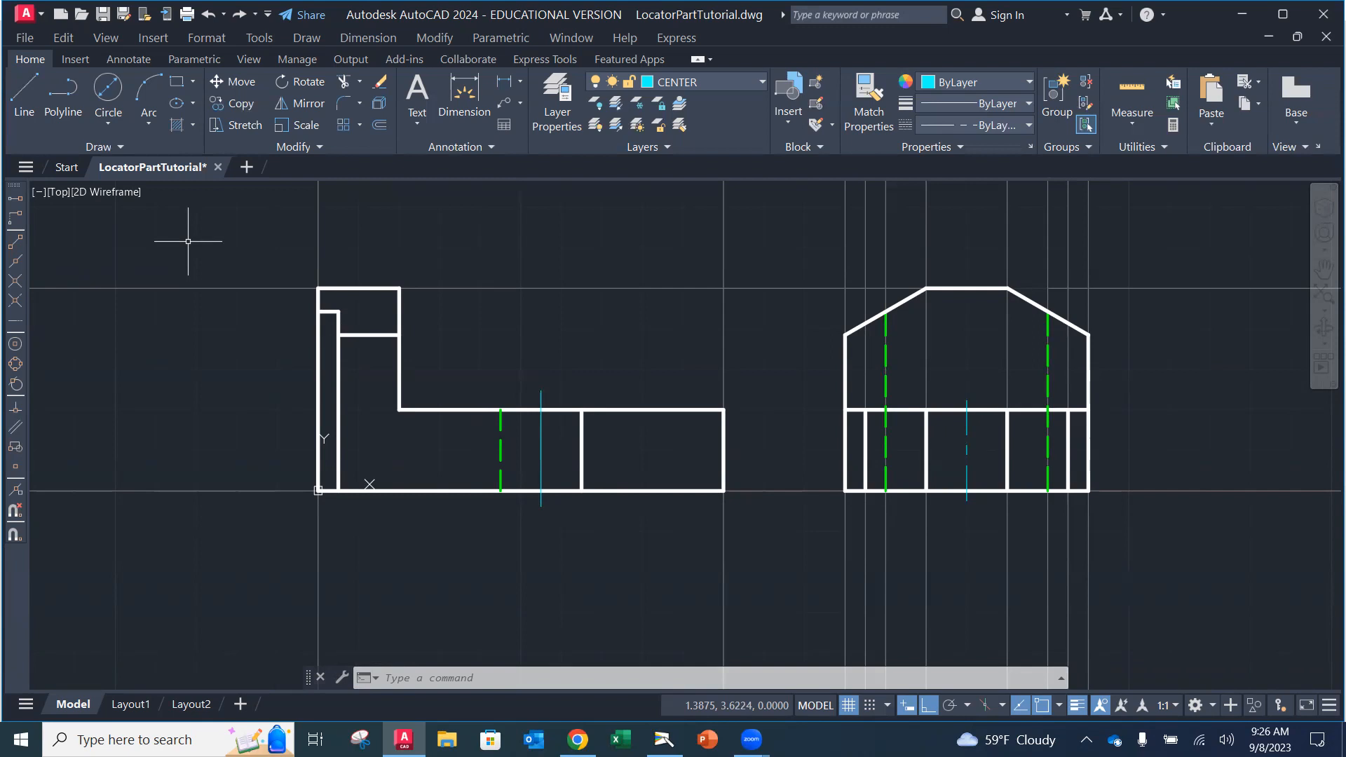
Step: Set the front-view vertical centerline's own linetype scale to 0.5 in Properties
left_click(541, 439)
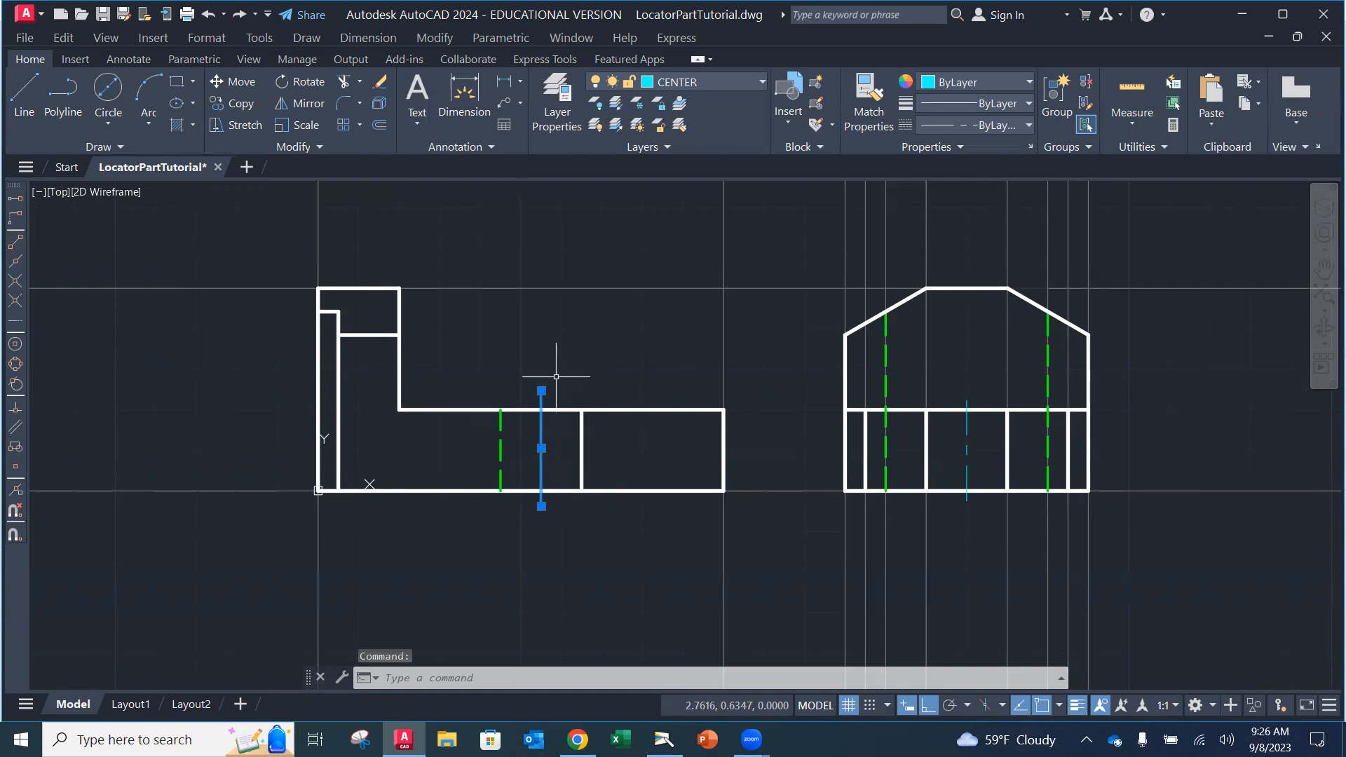
right_click(568, 340)
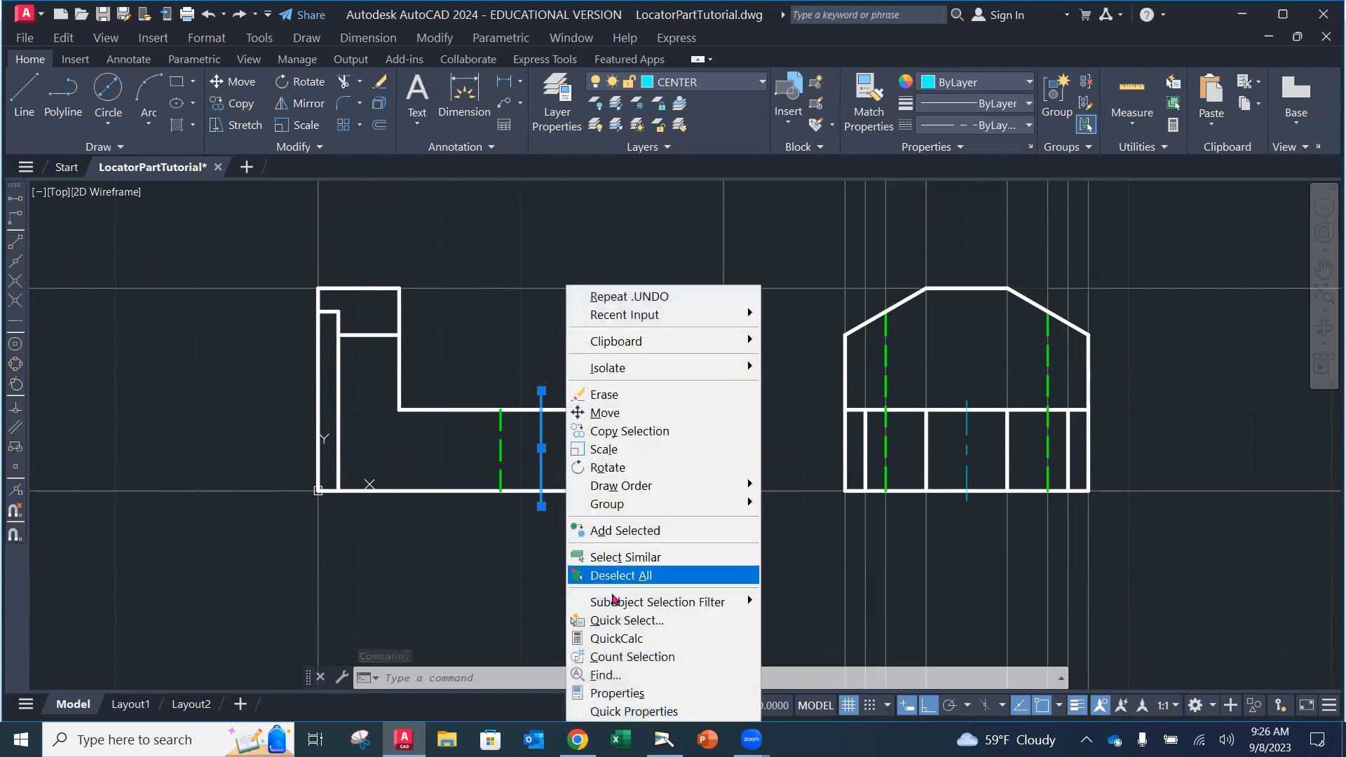
left_click(616, 693)
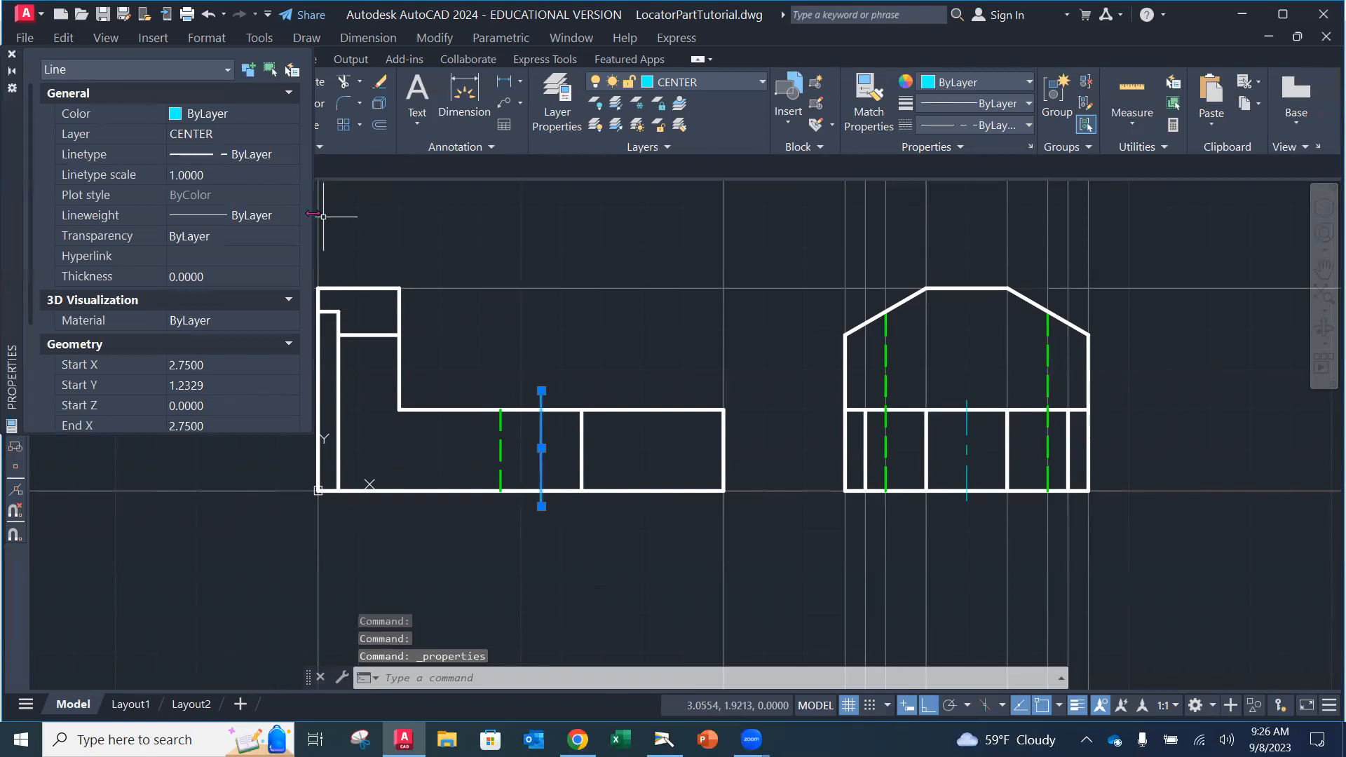
left_click_drag(312, 213, 405, 215)
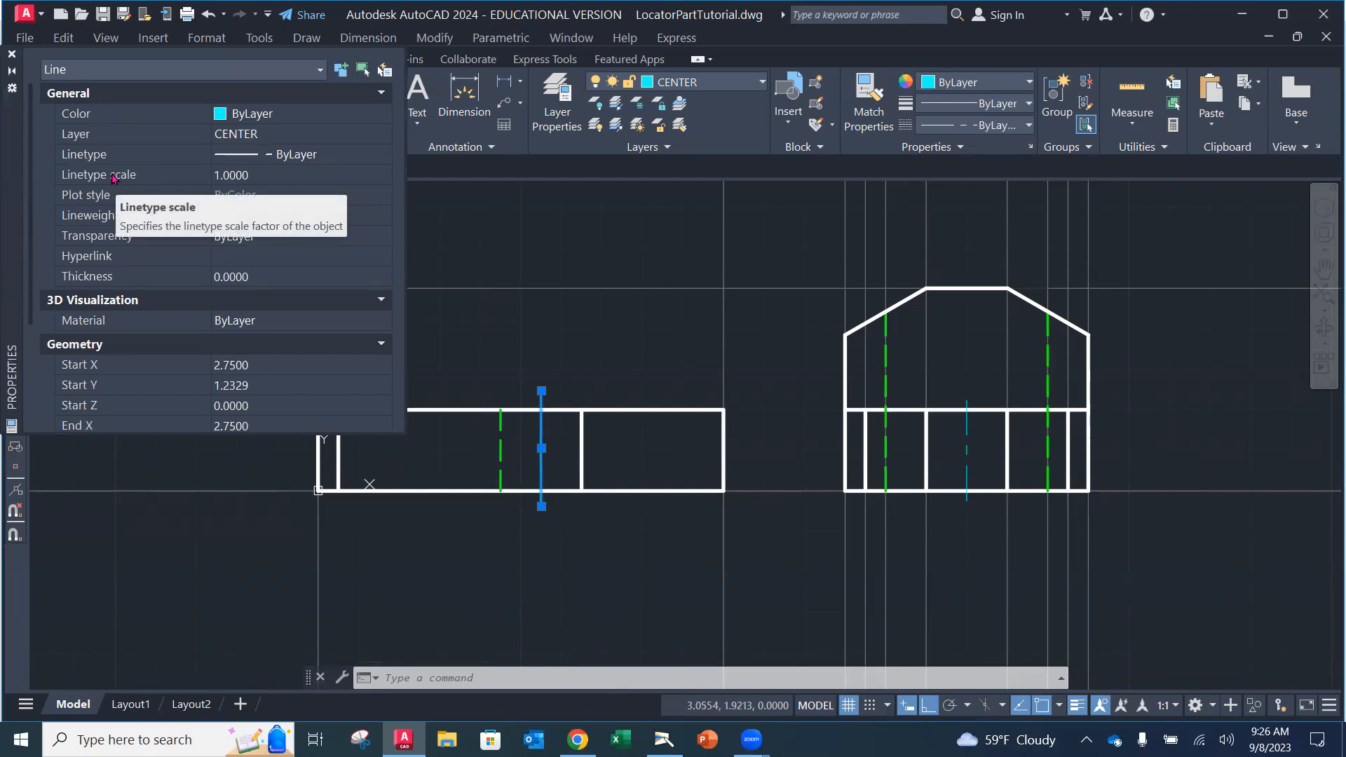
left_click(251, 175)
type(".5")
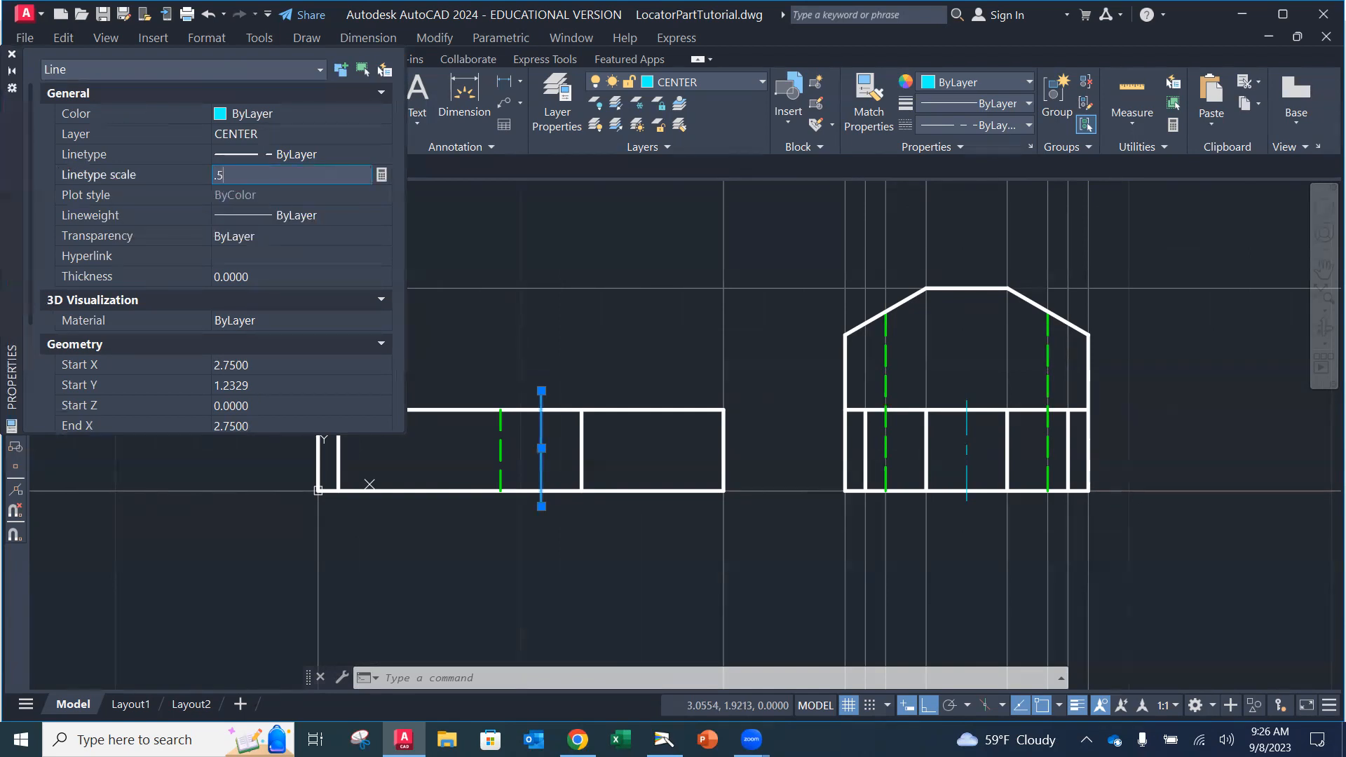
key("Return")
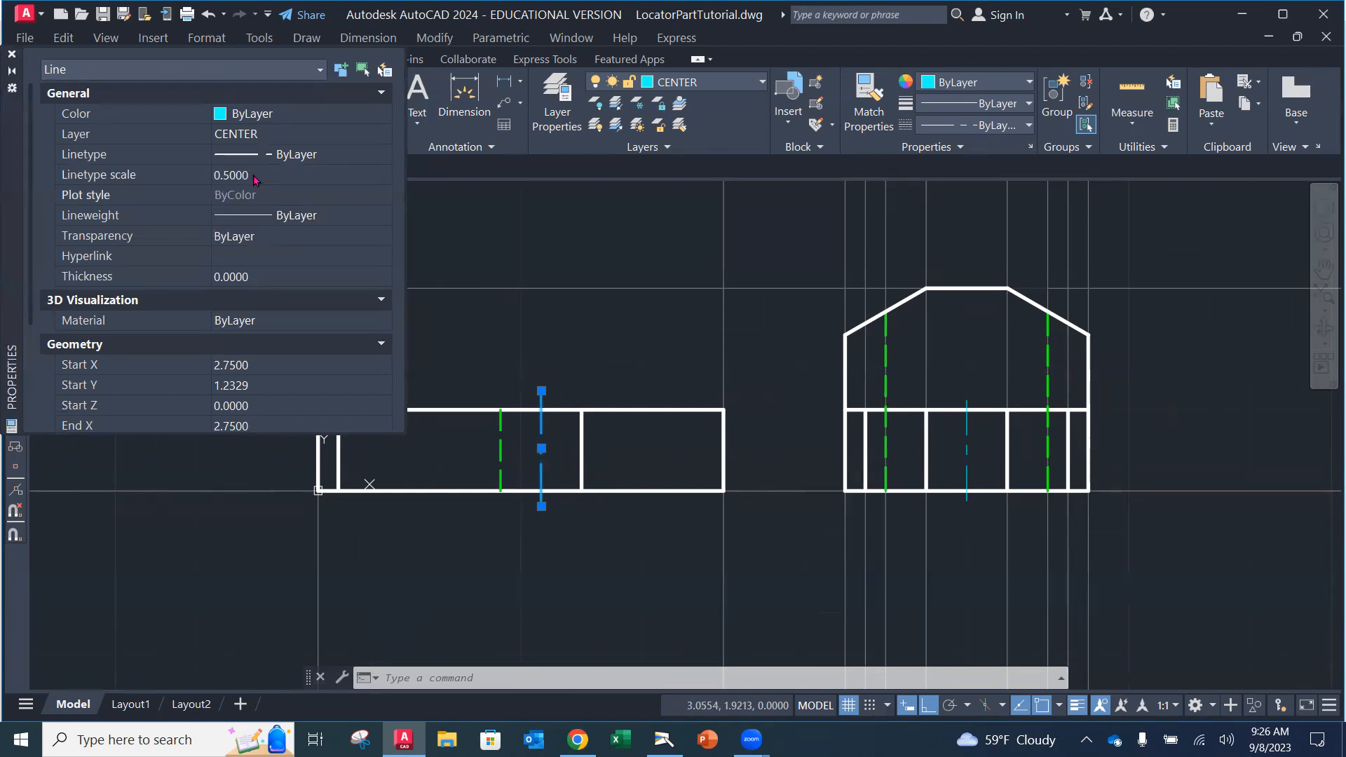
left_click(12, 54)
key("Escape")
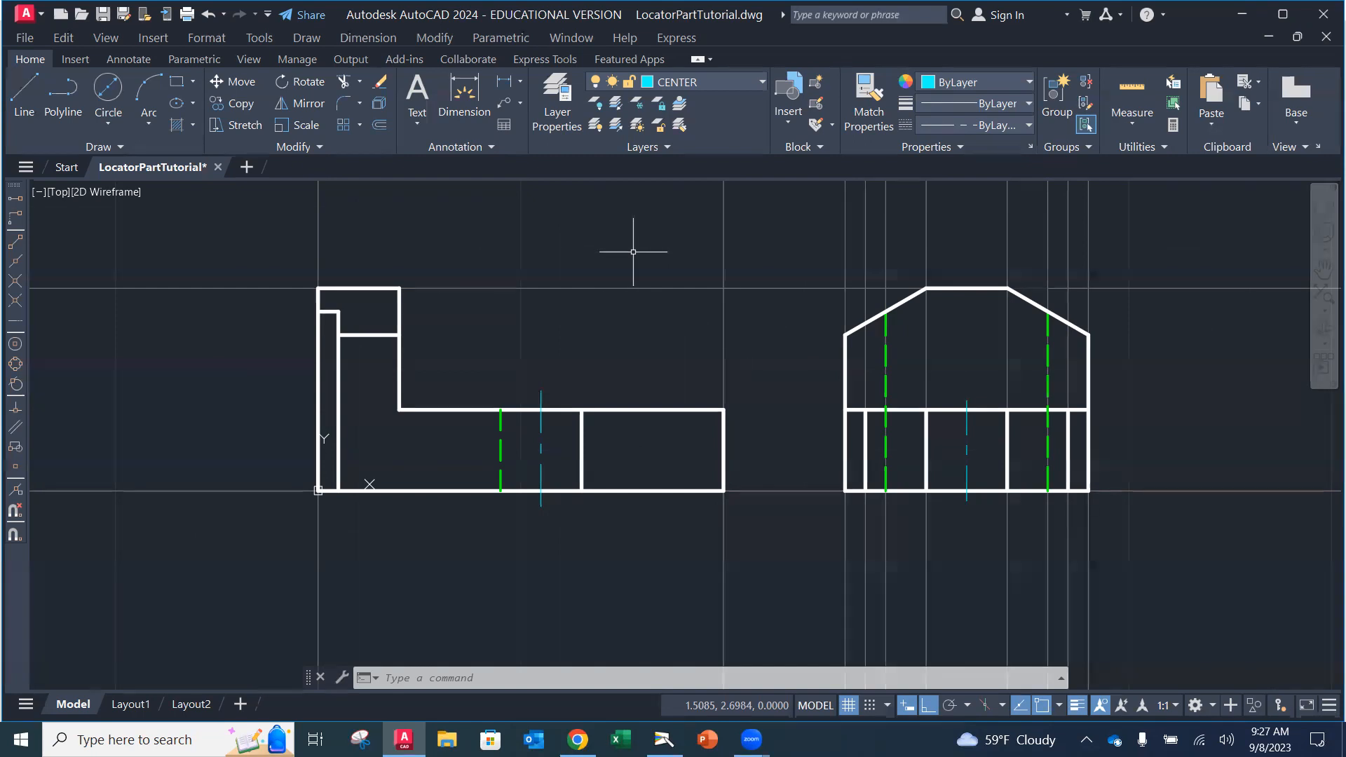
Step: Zoom to extents so the top, front and side views all fit on screen
type("z")
key("Return")
type("e")
key("Return")
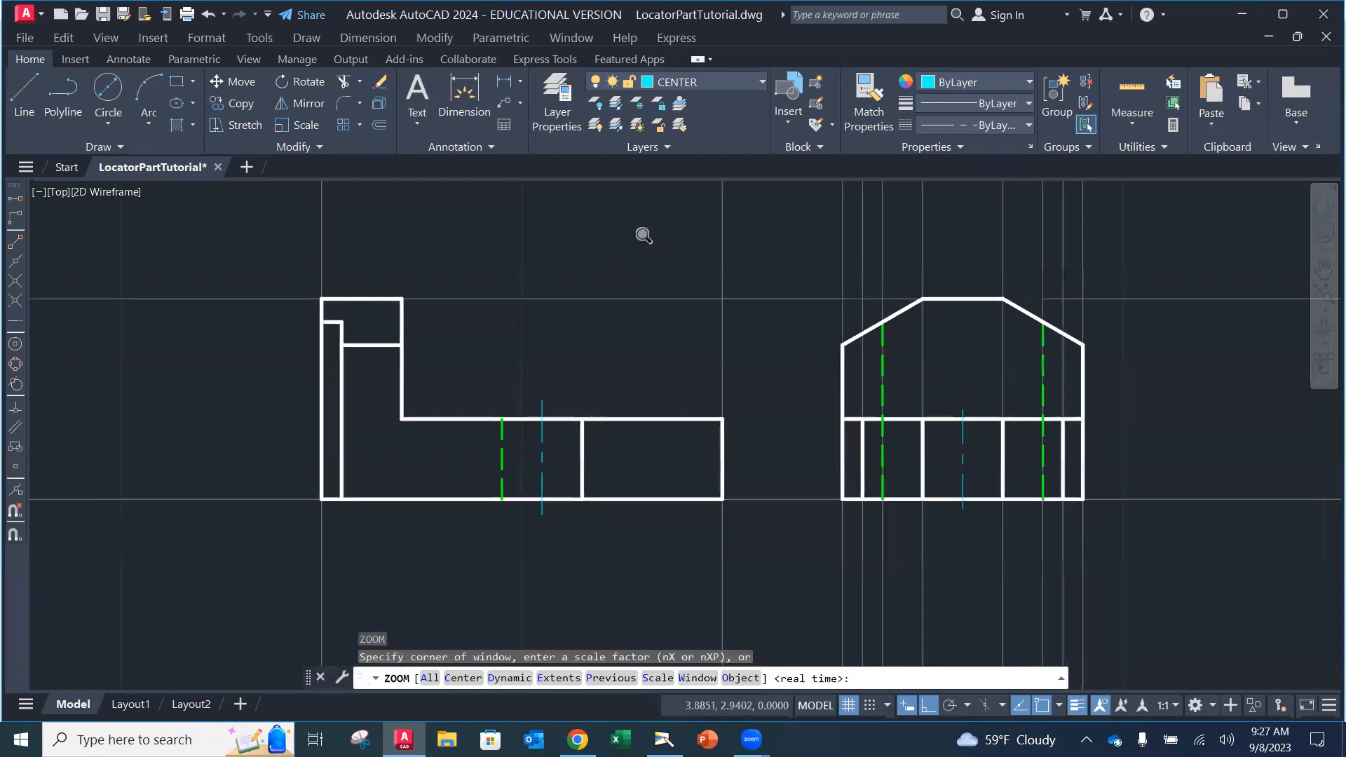
type("e")
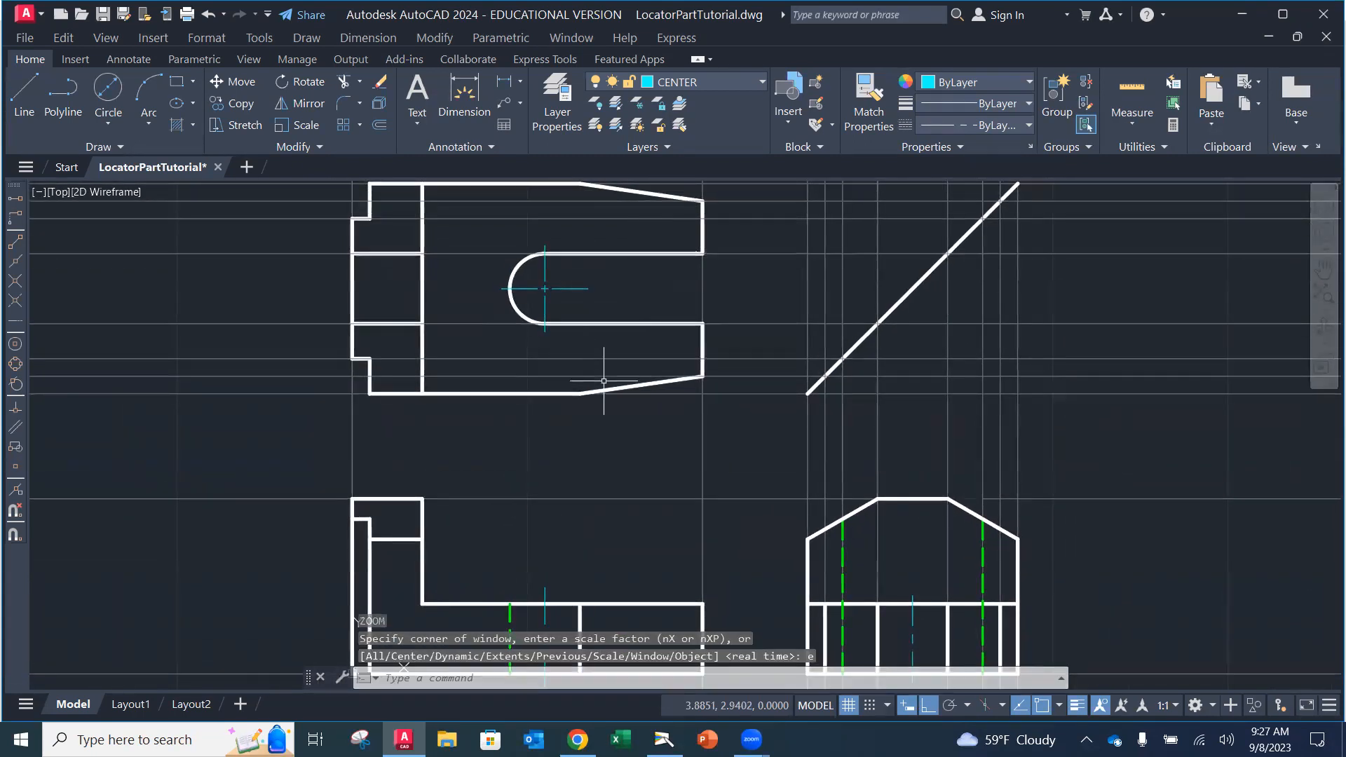
key("Return")
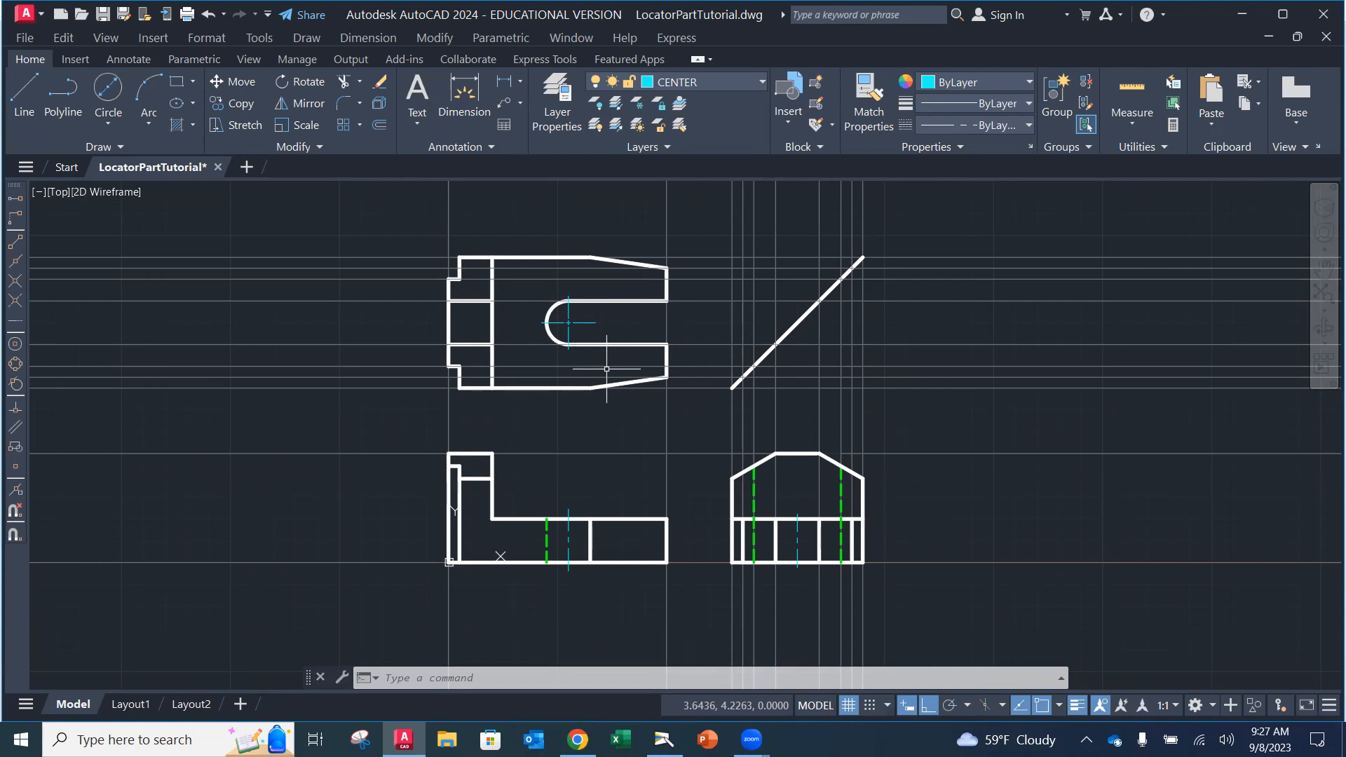
Step: Erase the 45° diagonal miter line between the top and side views
left_click(382, 81)
left_click(801, 319)
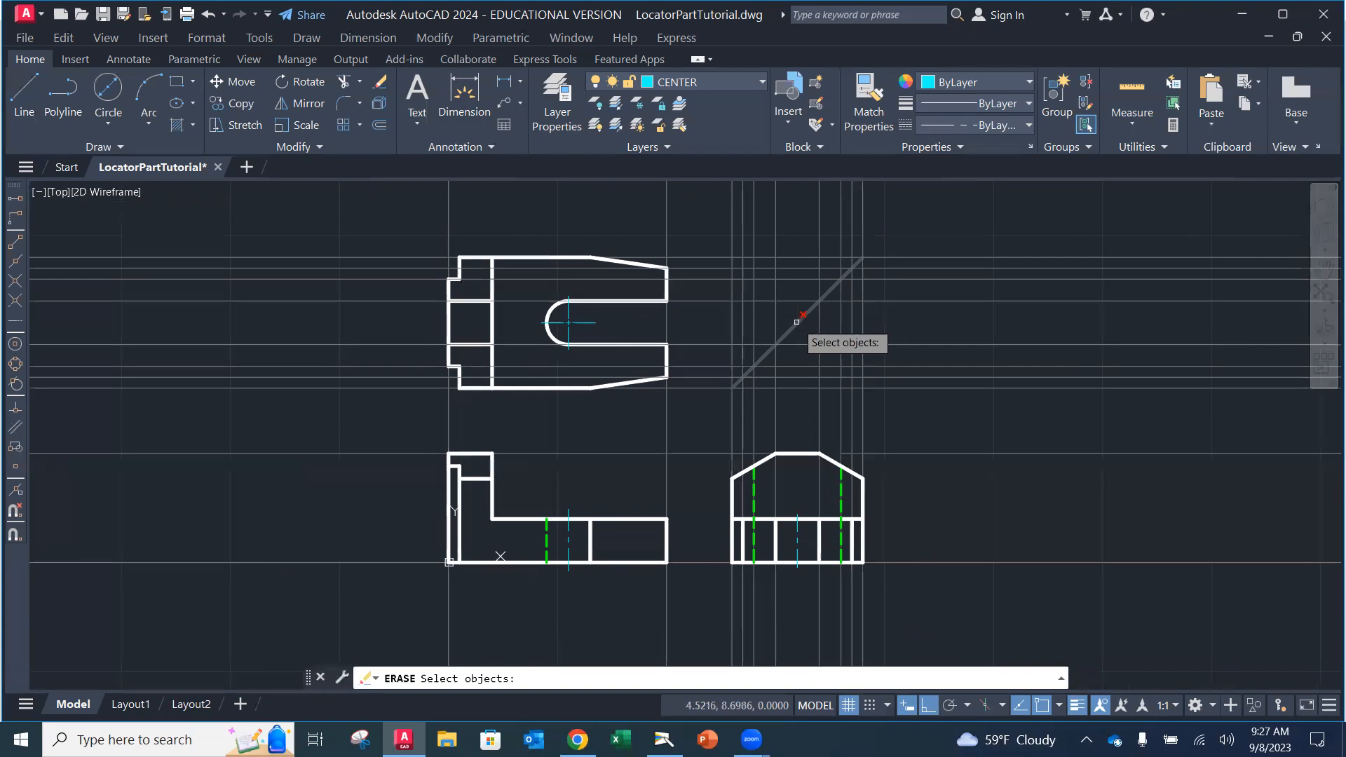
key("Return")
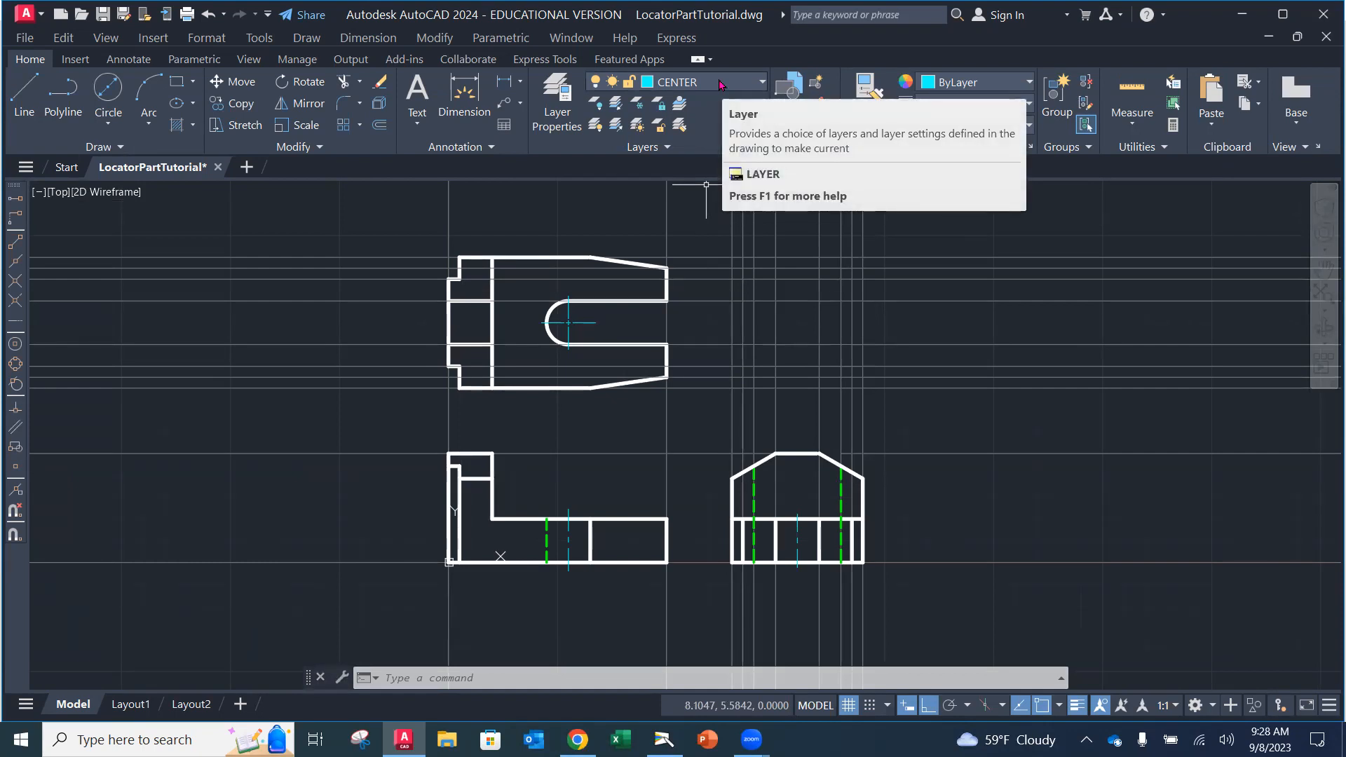
left_click(721, 85)
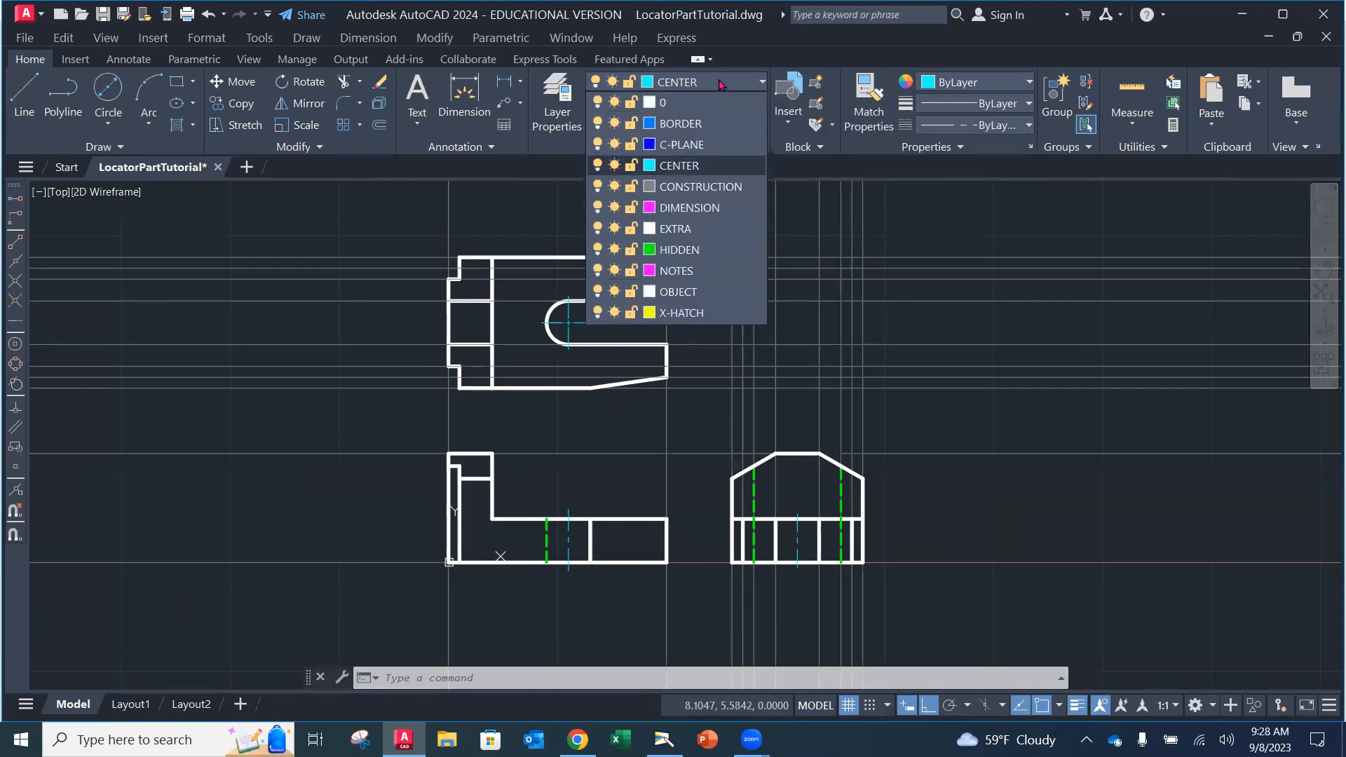
left_click(598, 186)
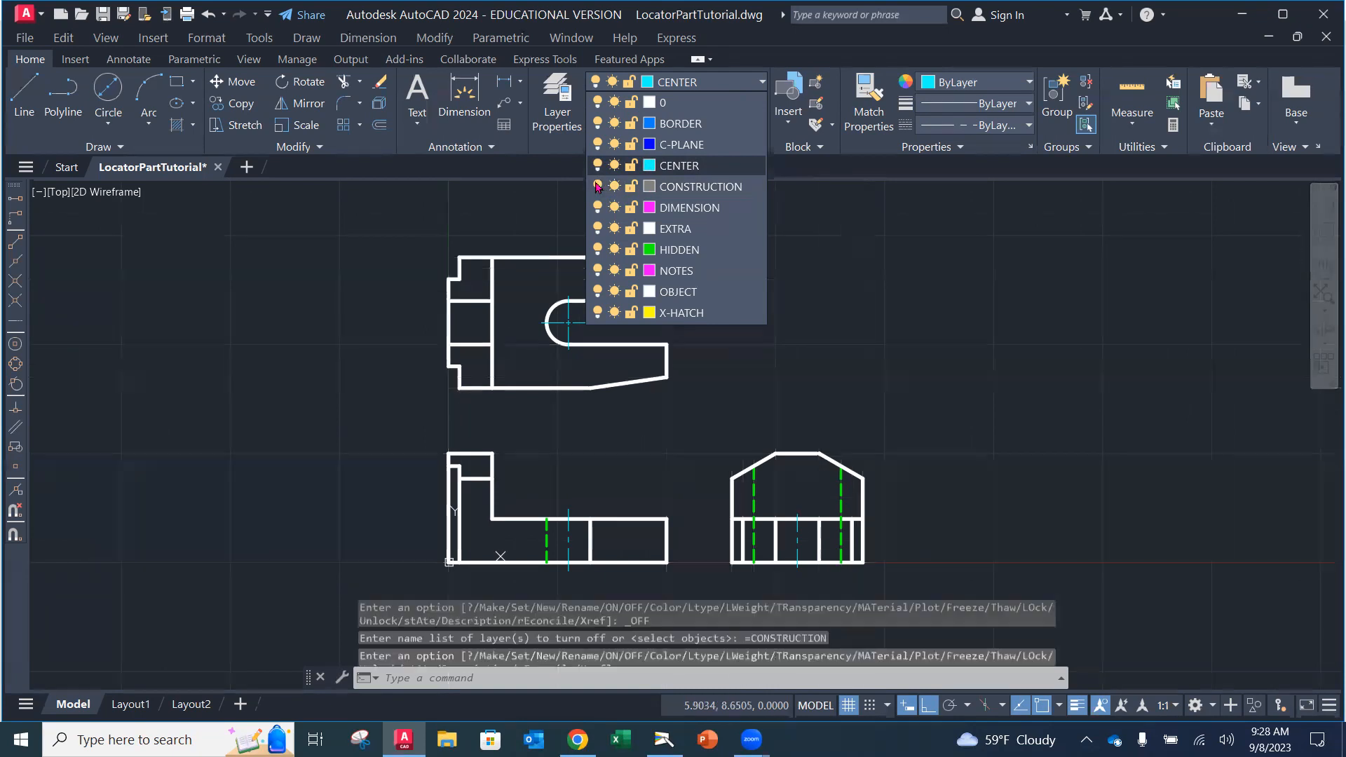
left_click(489, 216)
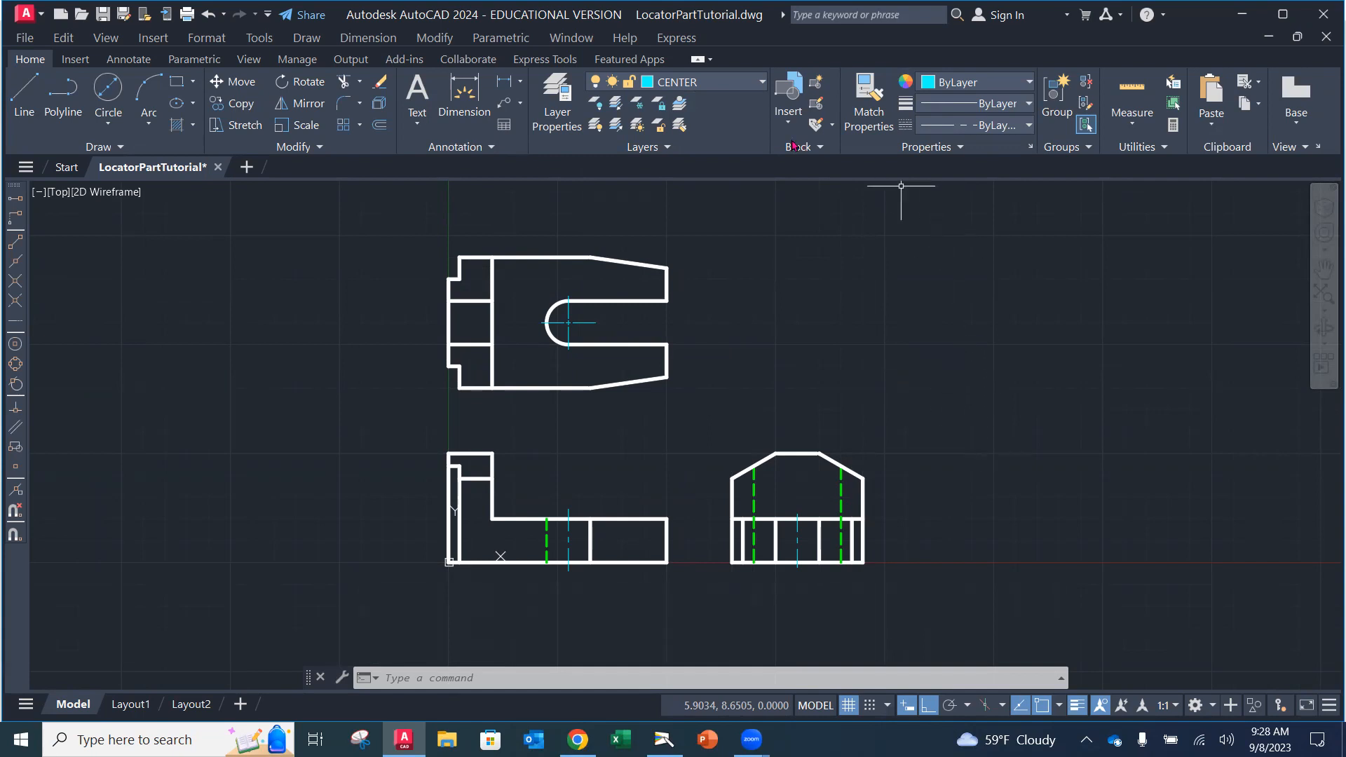
left_click(763, 82)
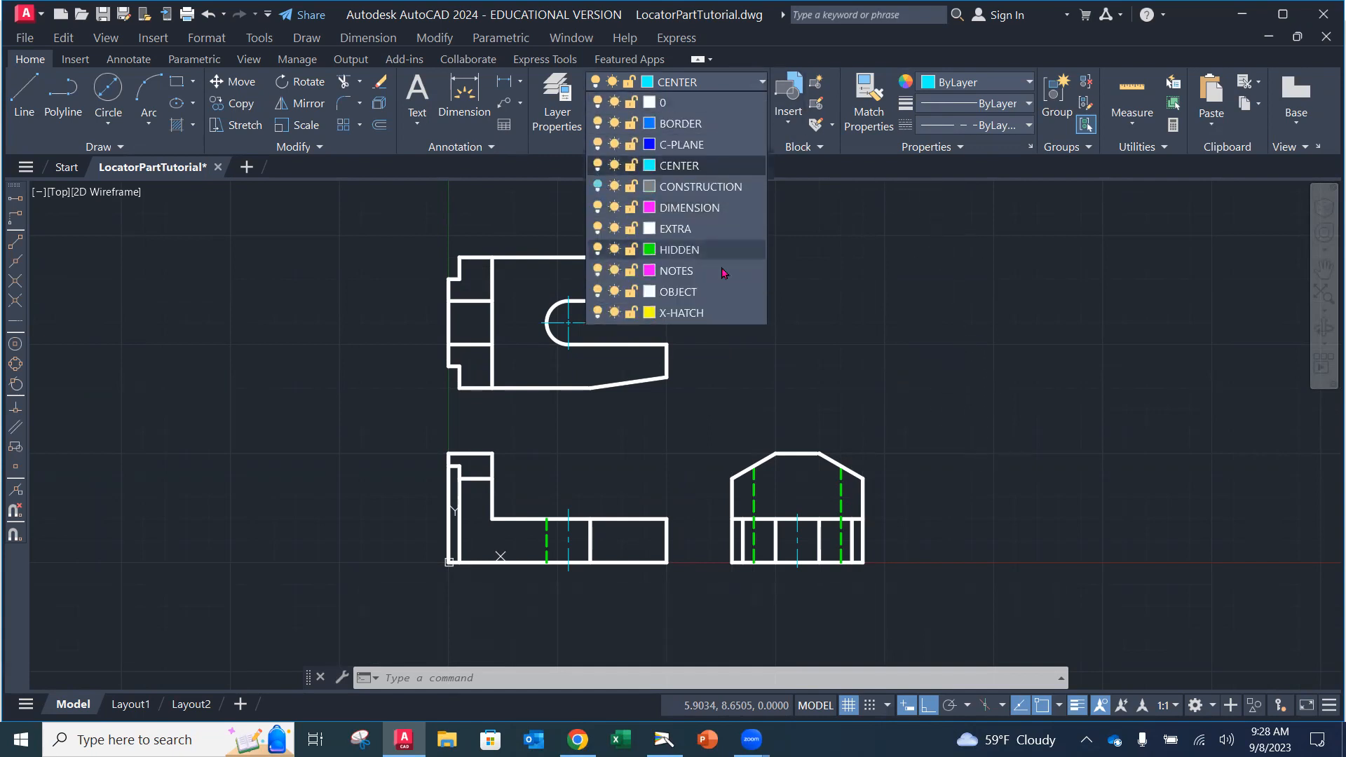
left_click(876, 225)
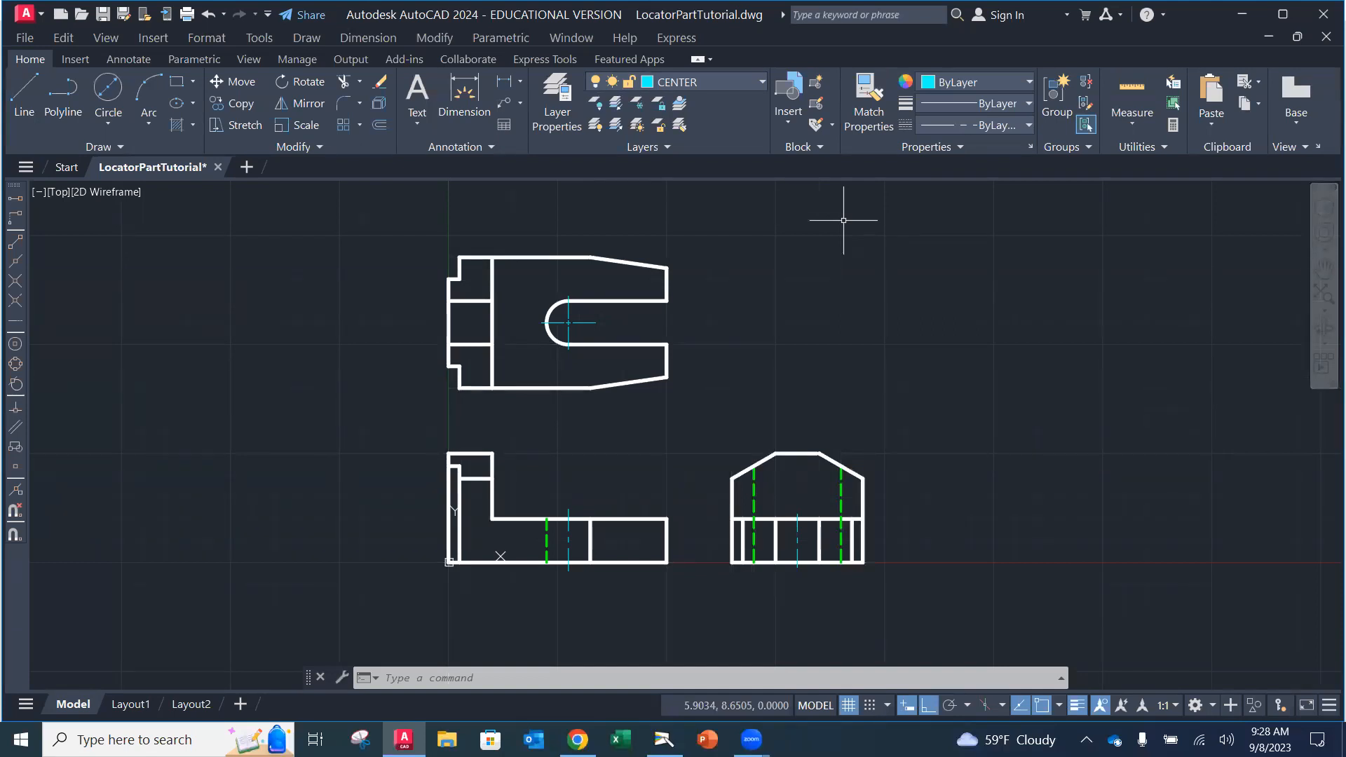
left_click(761, 82)
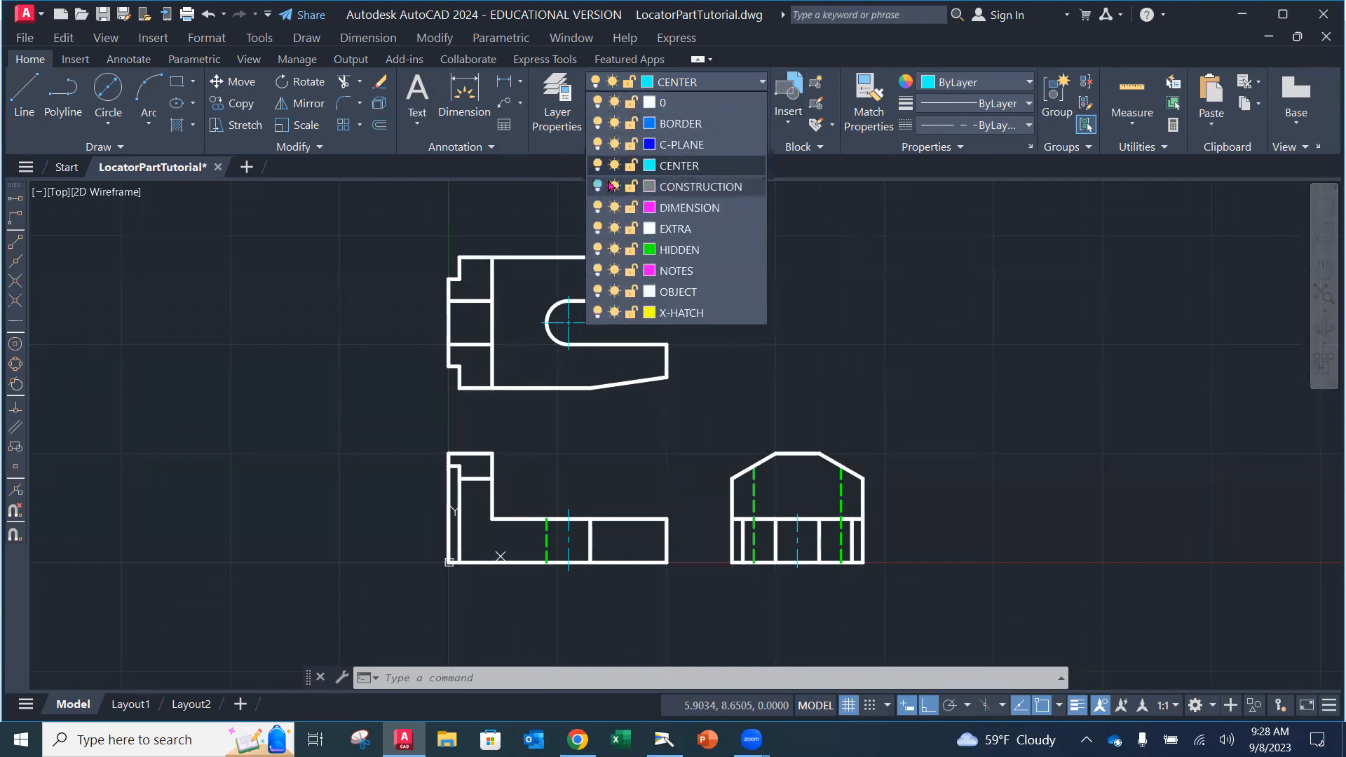
left_click(598, 186)
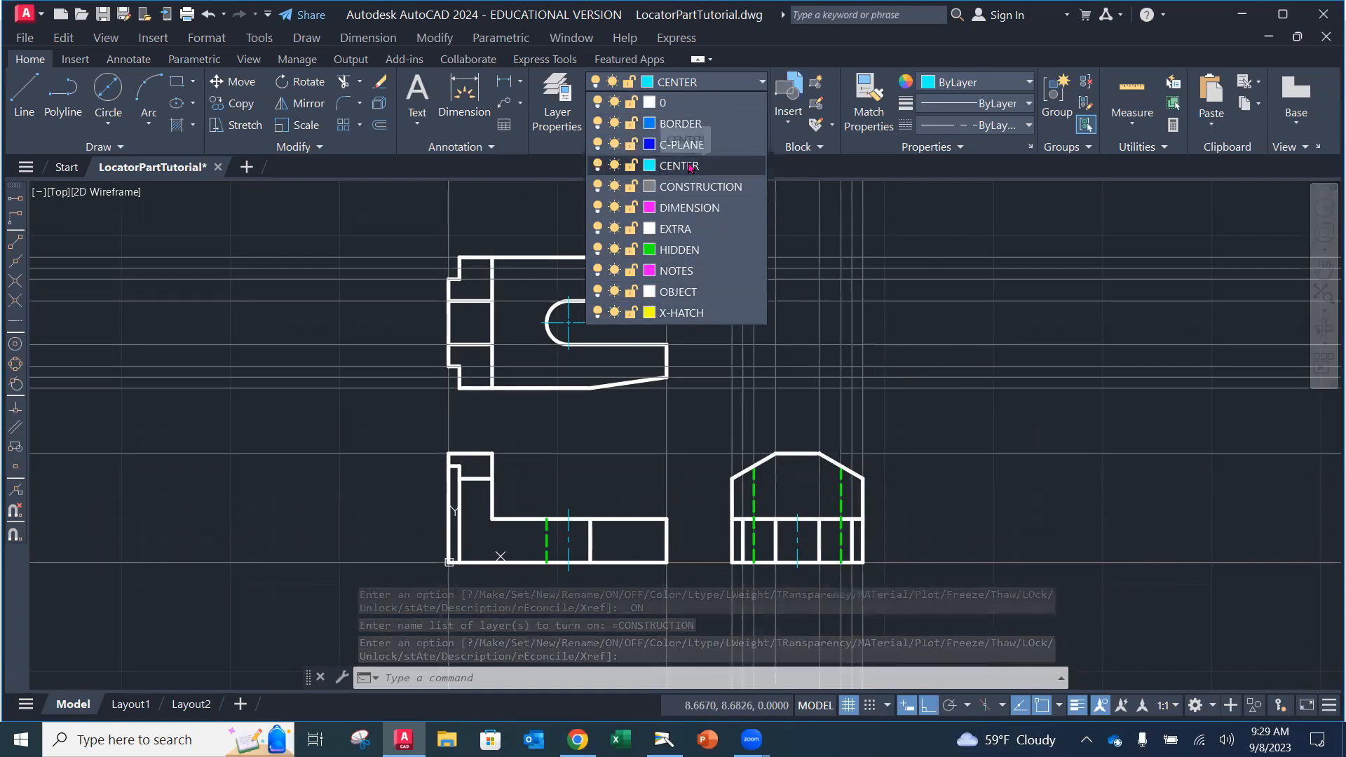
left_click(598, 186)
left_click(897, 284)
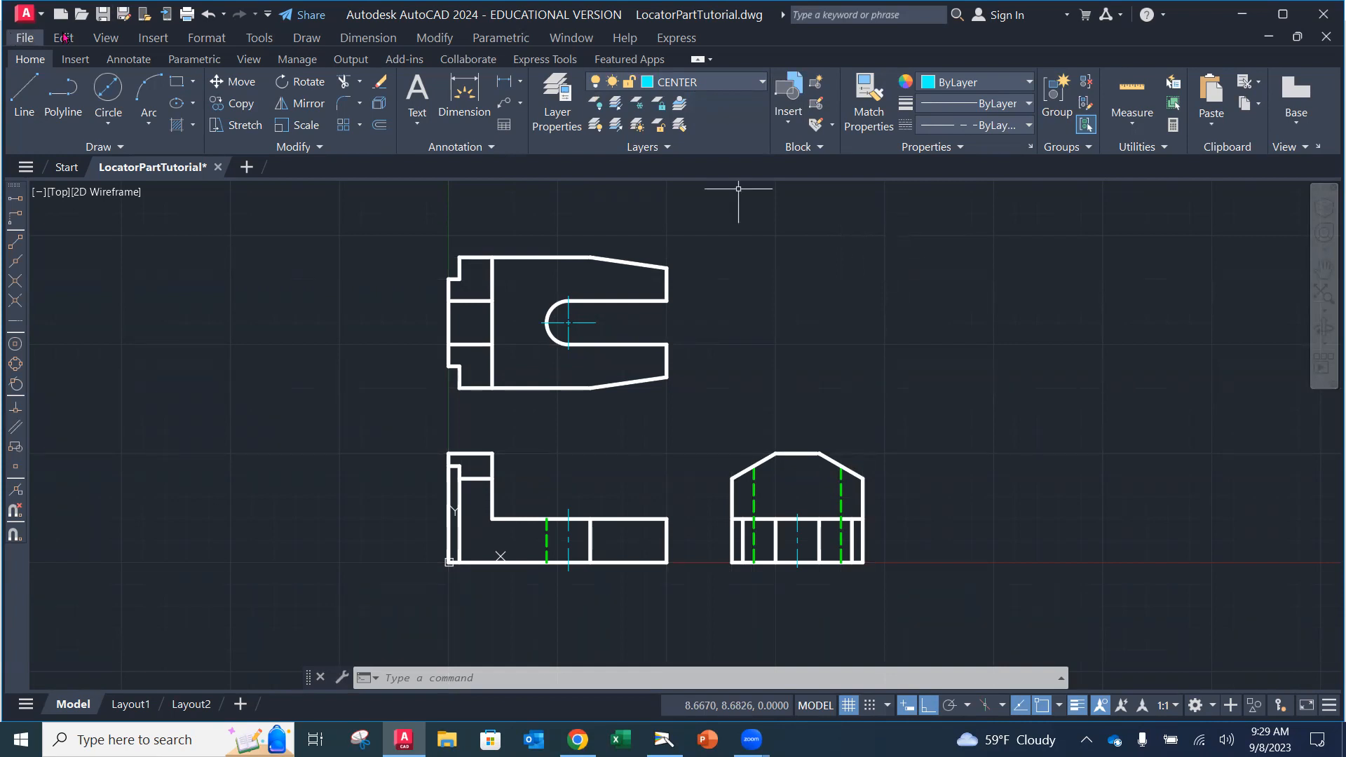
Step: Save LocatorPartTutorial with File > Save and check the layer list, leaving CENTER current
left_click(25, 37)
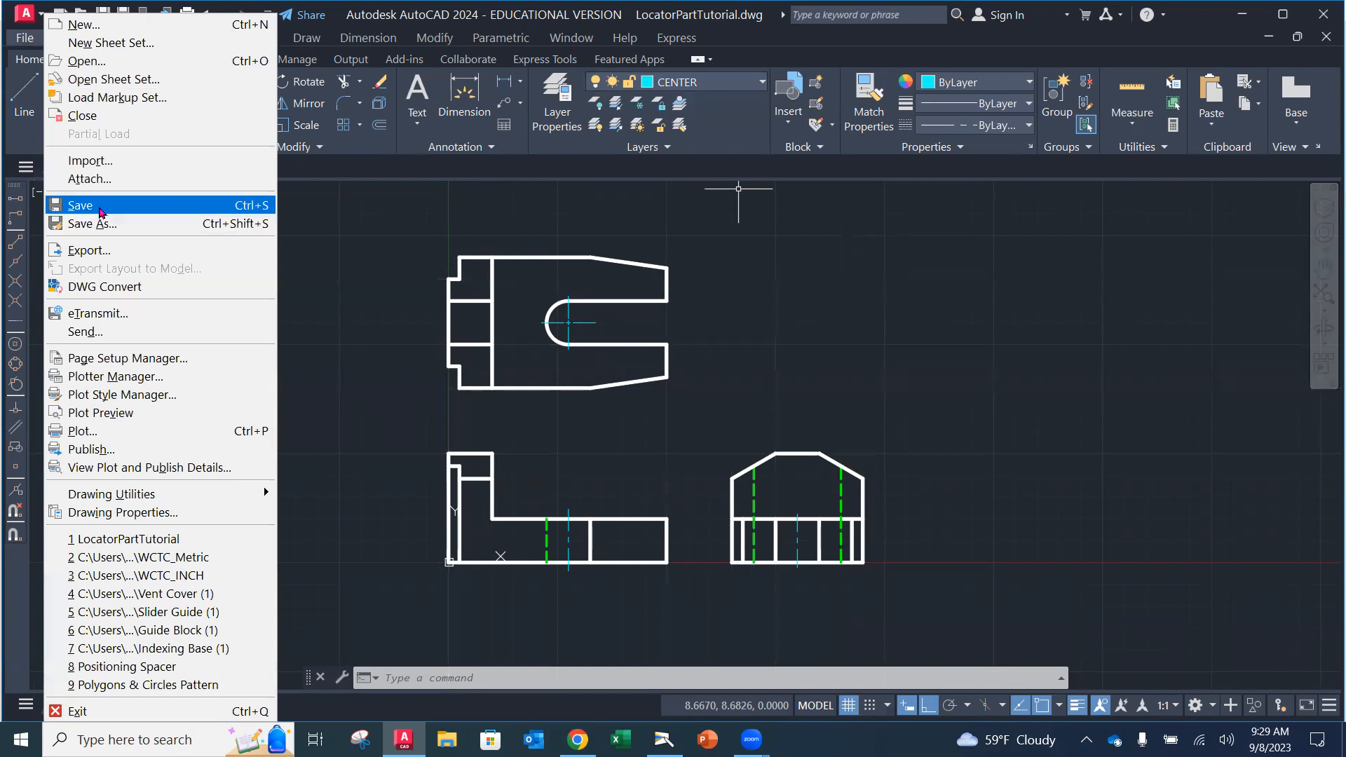
left_click(96, 206)
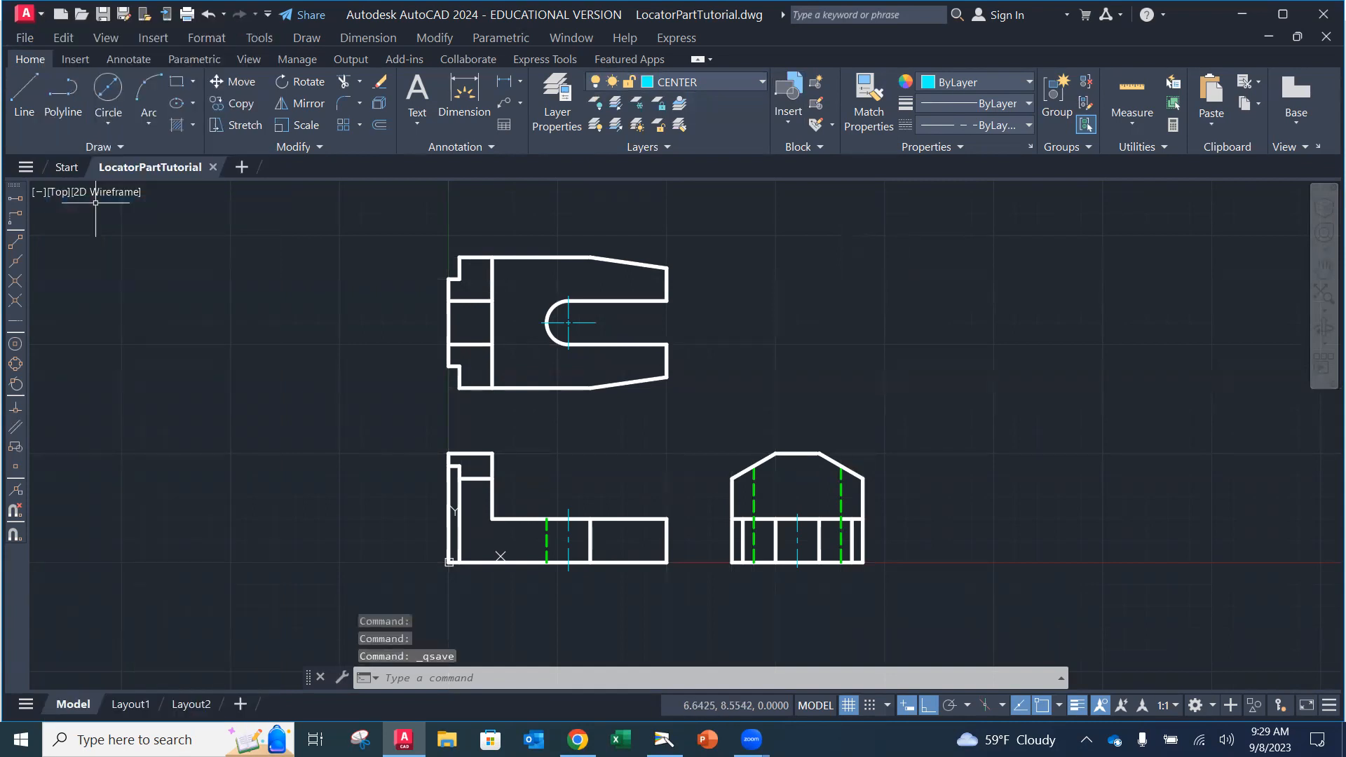
left_click(763, 82)
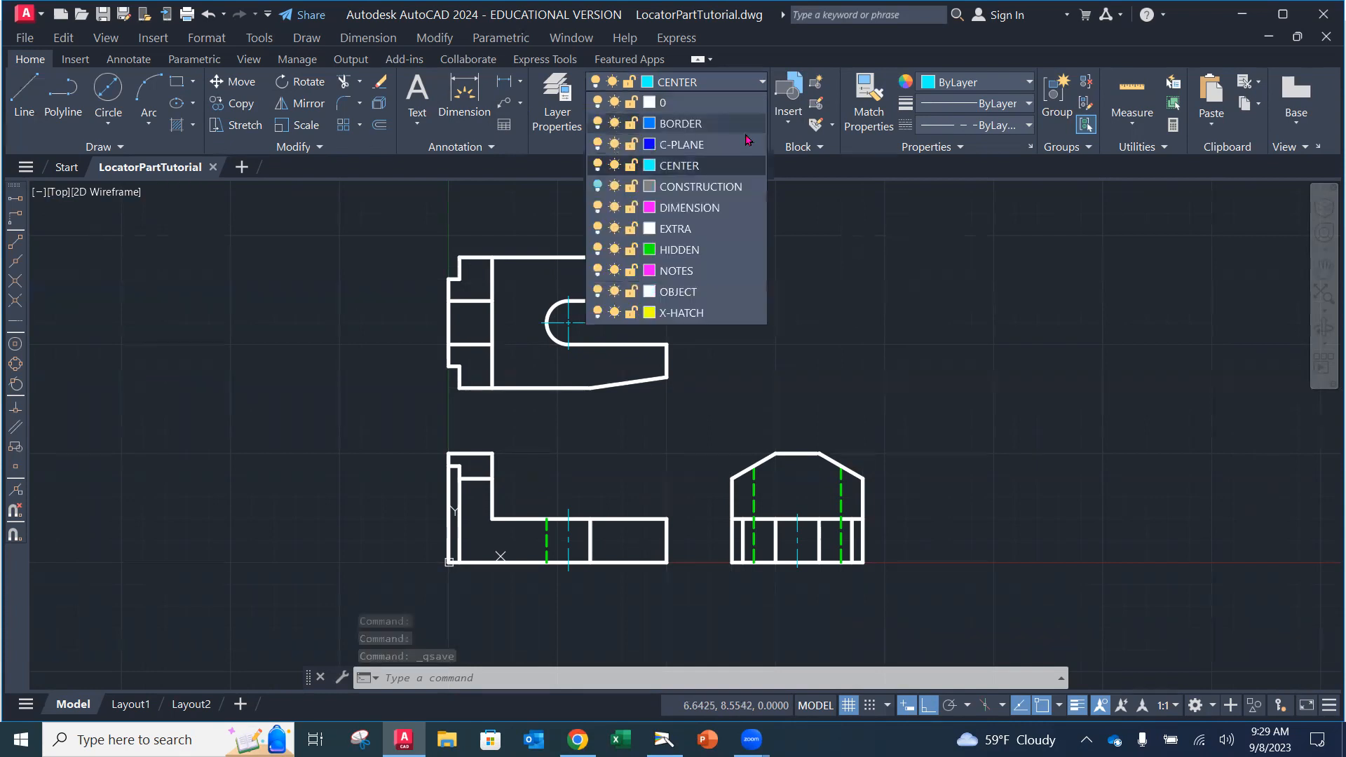
left_click(747, 82)
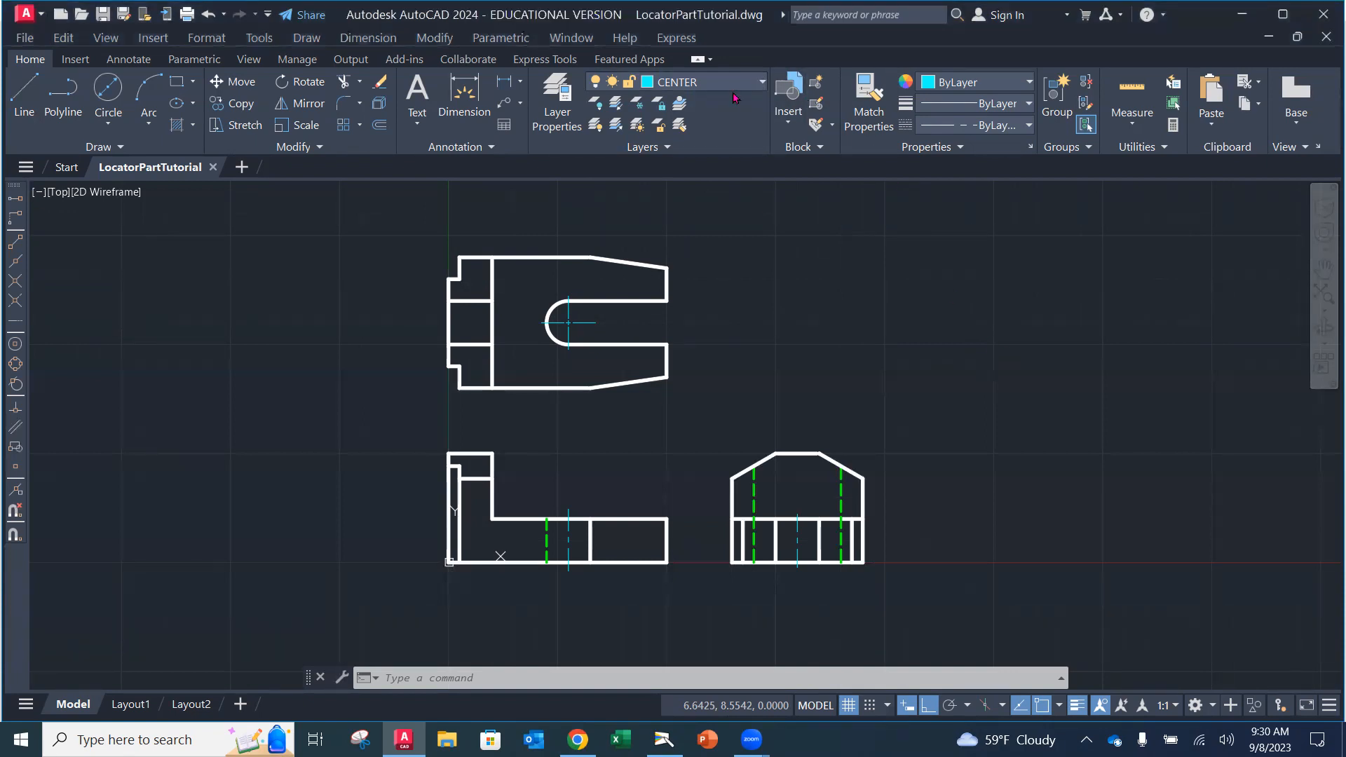
Step: Move the left part of the top view's upper edge onto the magenta DIMENSION layer
left_click(762, 82)
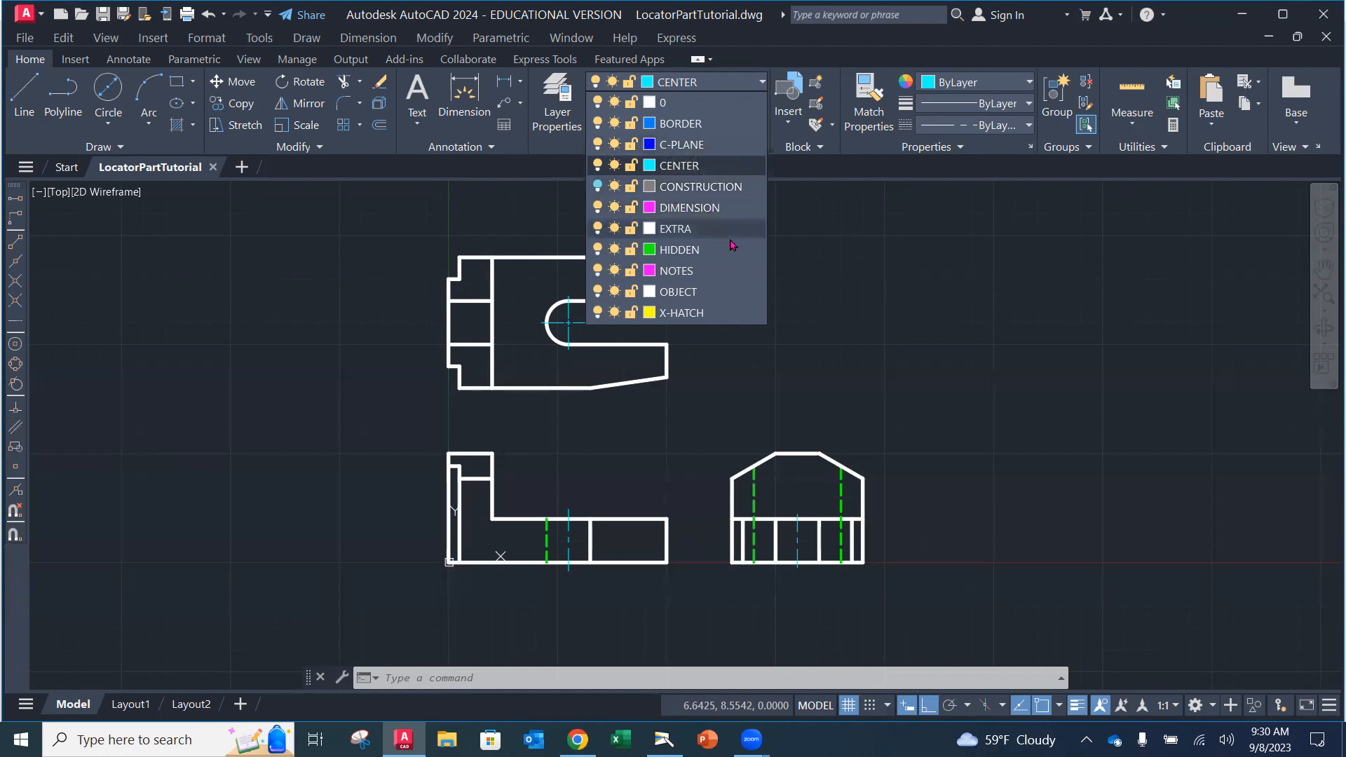
left_click(833, 275)
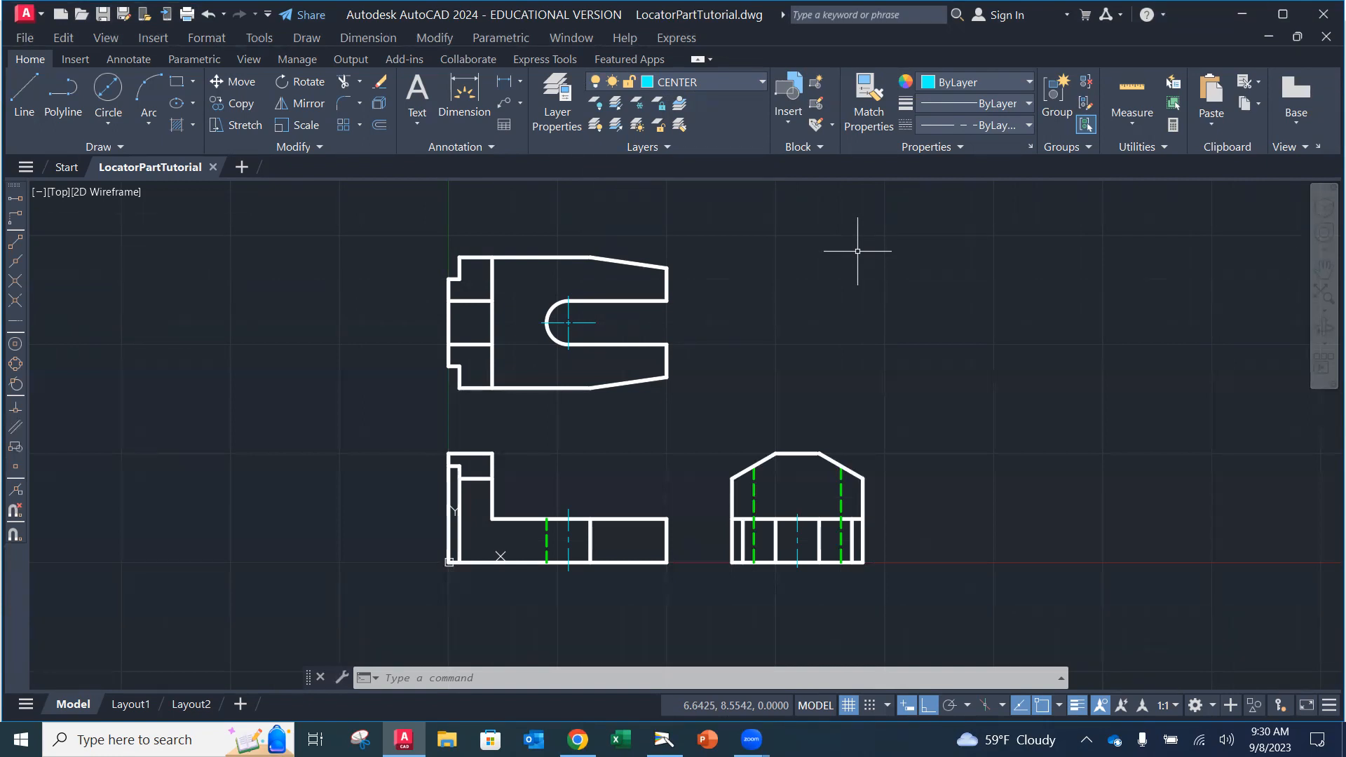
left_click(553, 257)
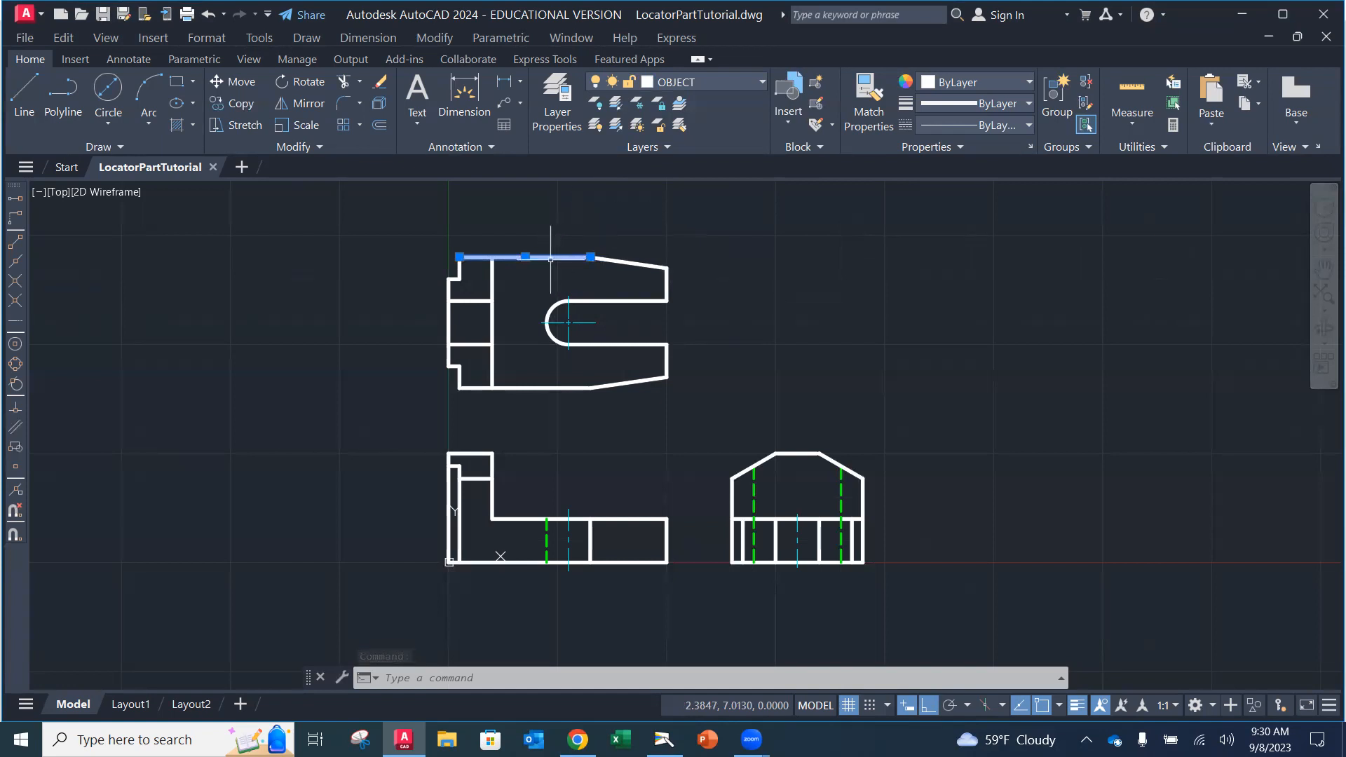
left_click(740, 84)
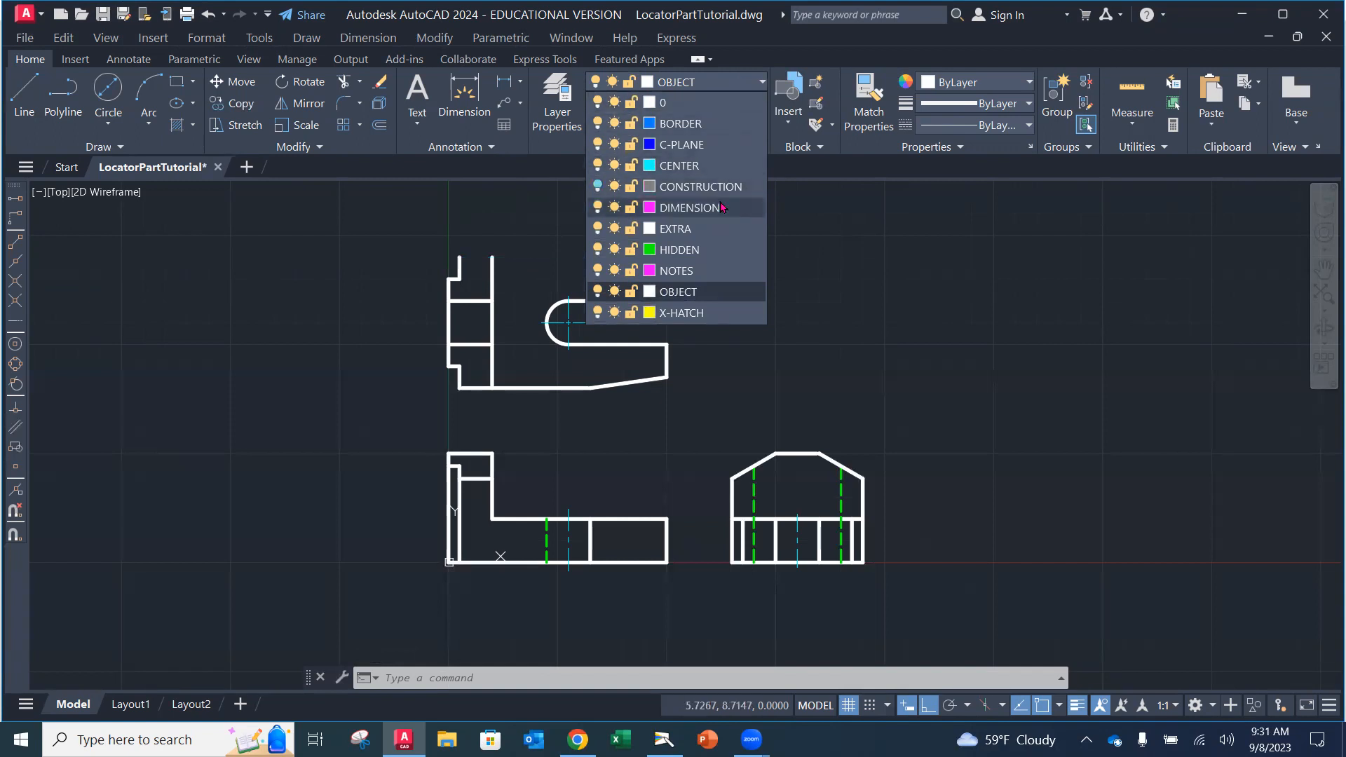
left_click(711, 208)
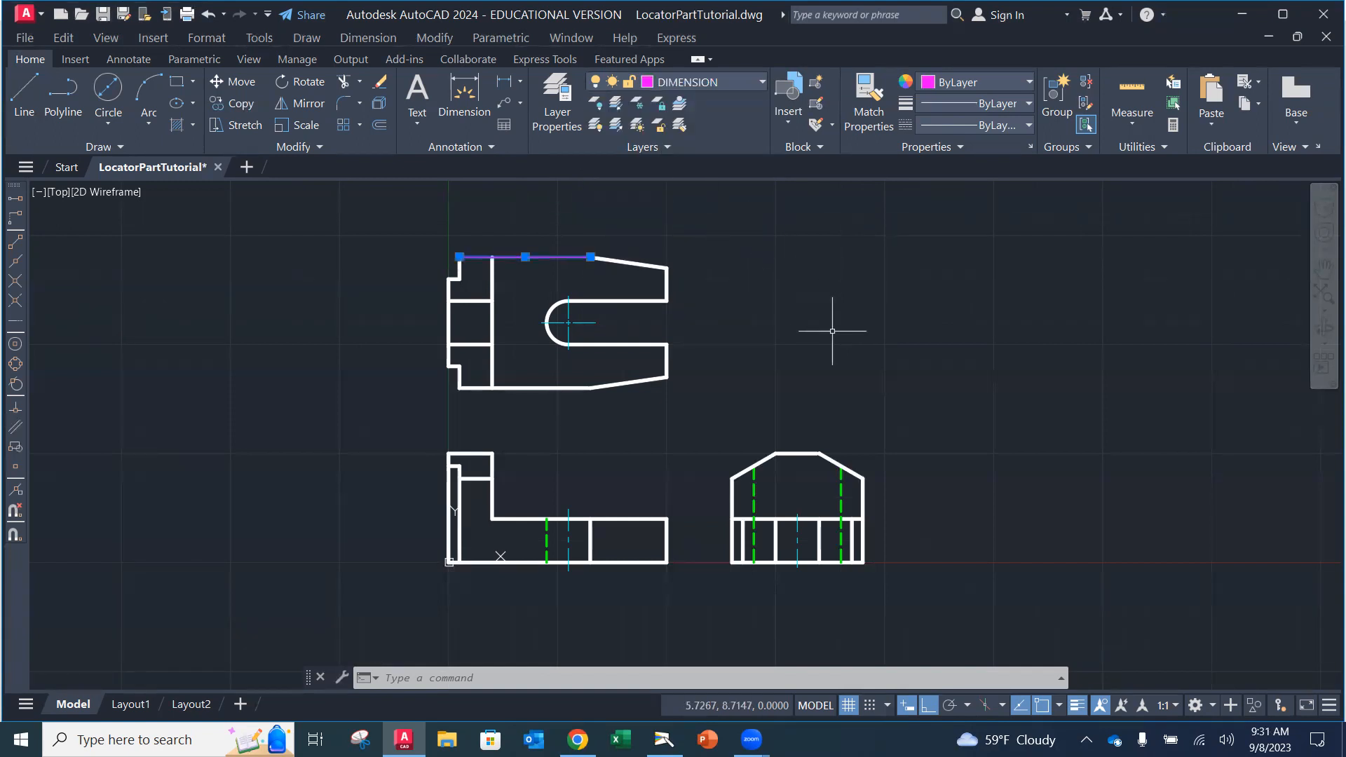
key("Escape")
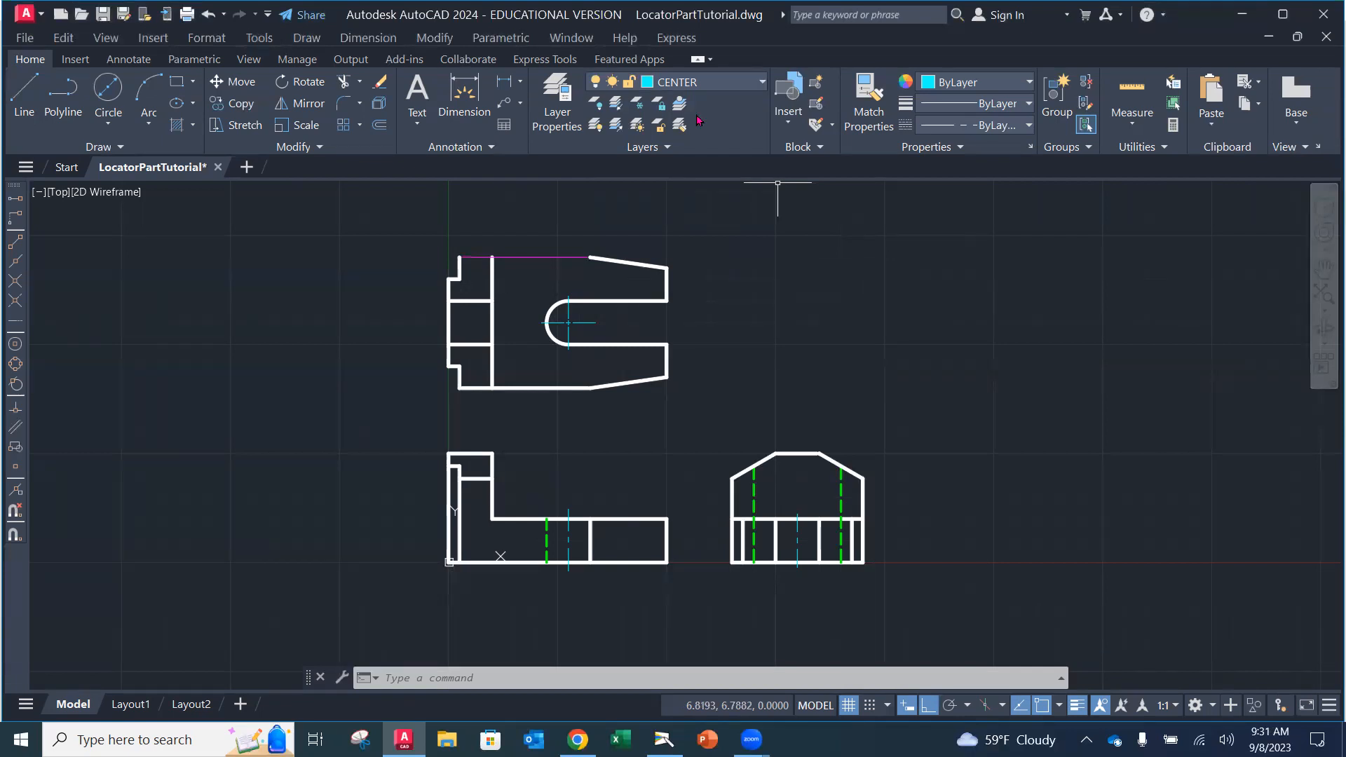
Step: Return the top view's upper edge to the white OBJECT layer, keeping CENTER current
left_click(760, 82)
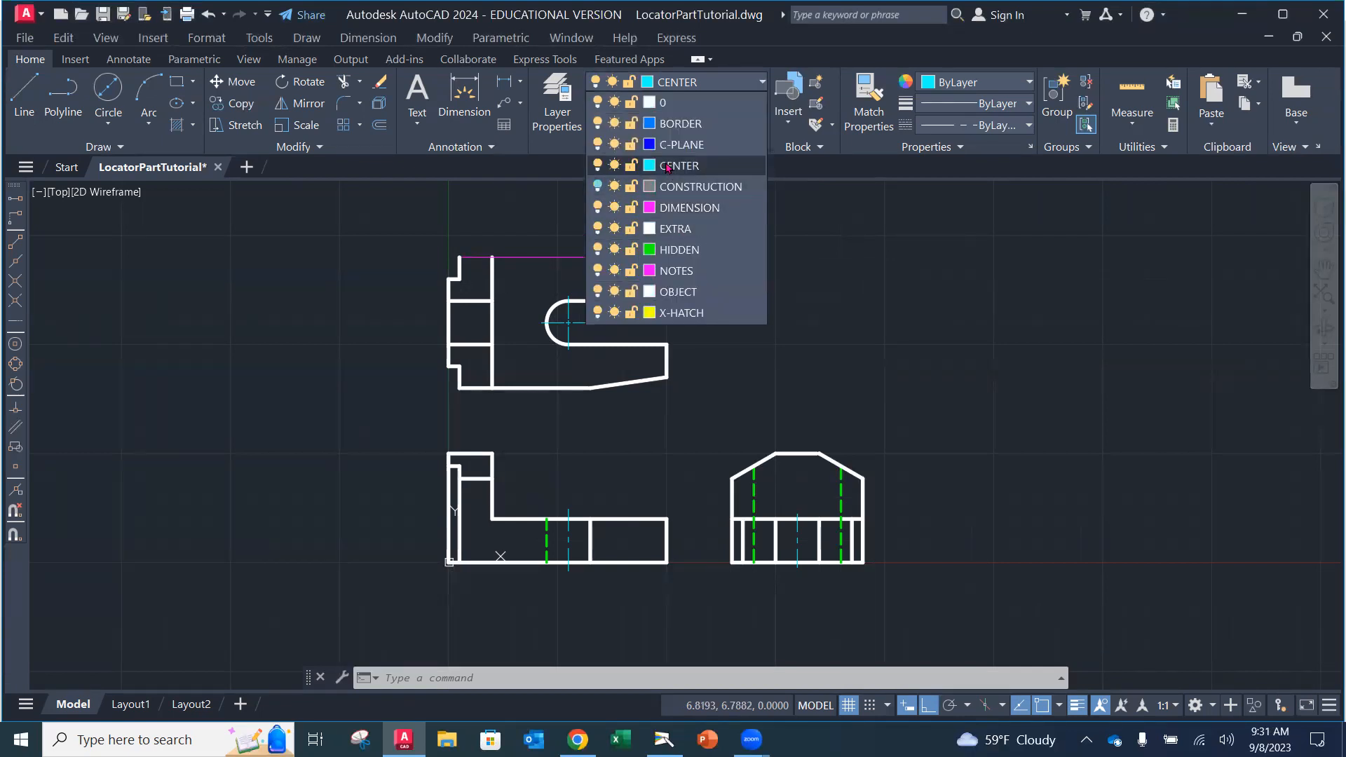
left_click(677, 165)
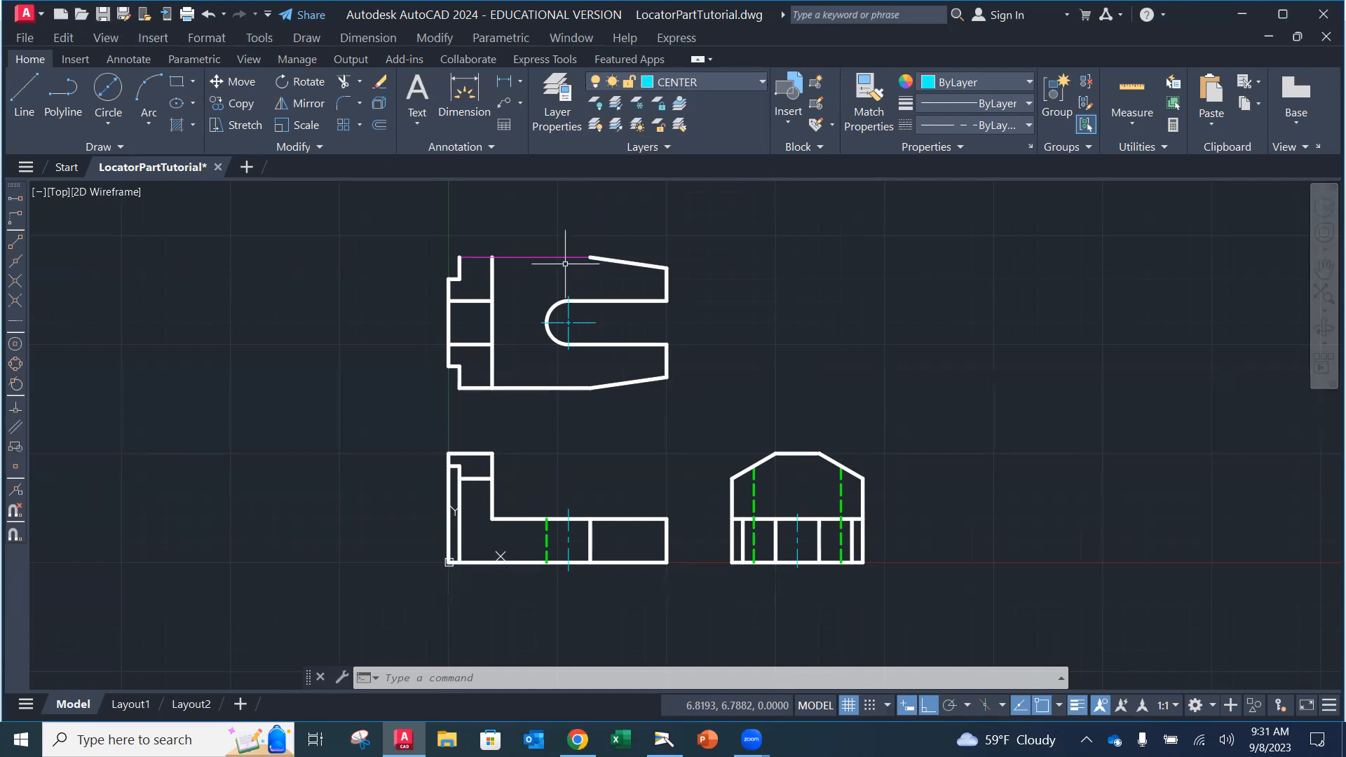
left_click(527, 264)
left_click(525, 256)
left_click(711, 82)
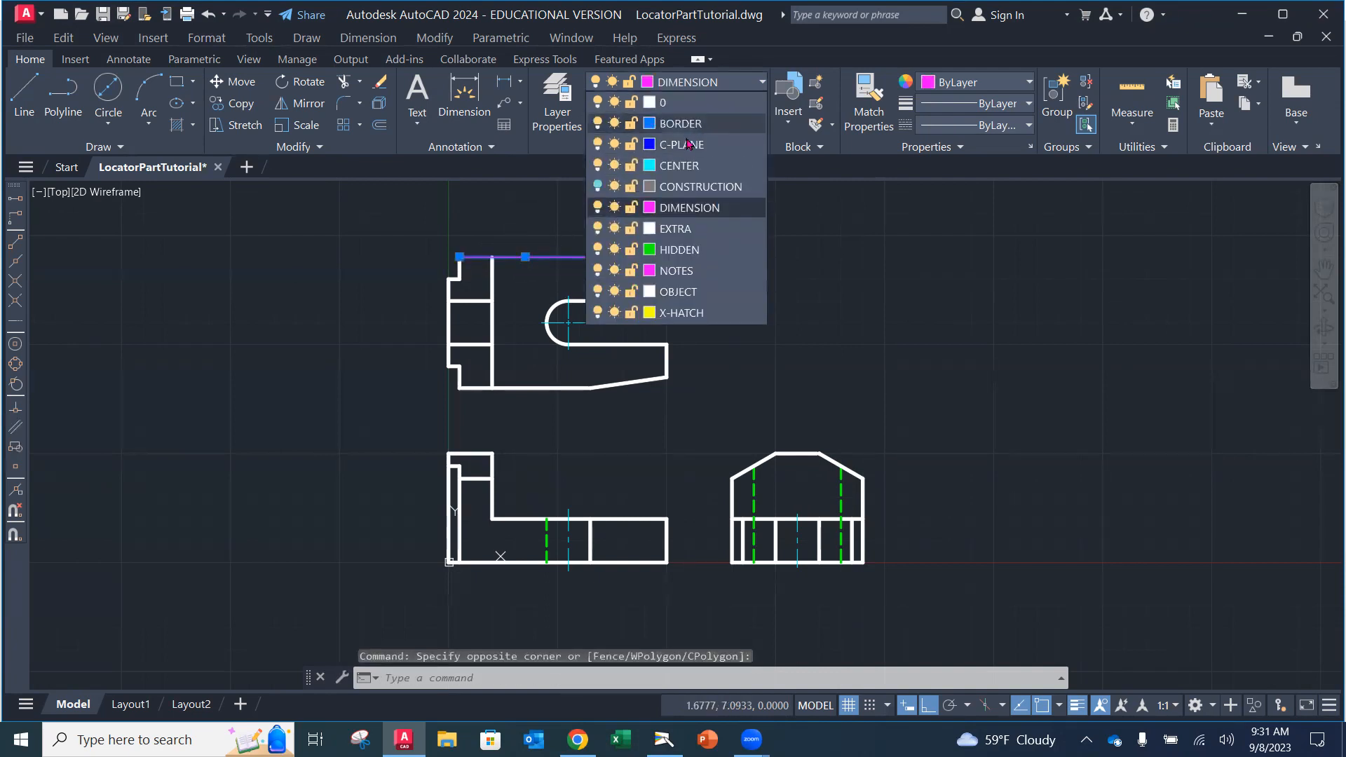
left_click(662, 292)
key("Escape")
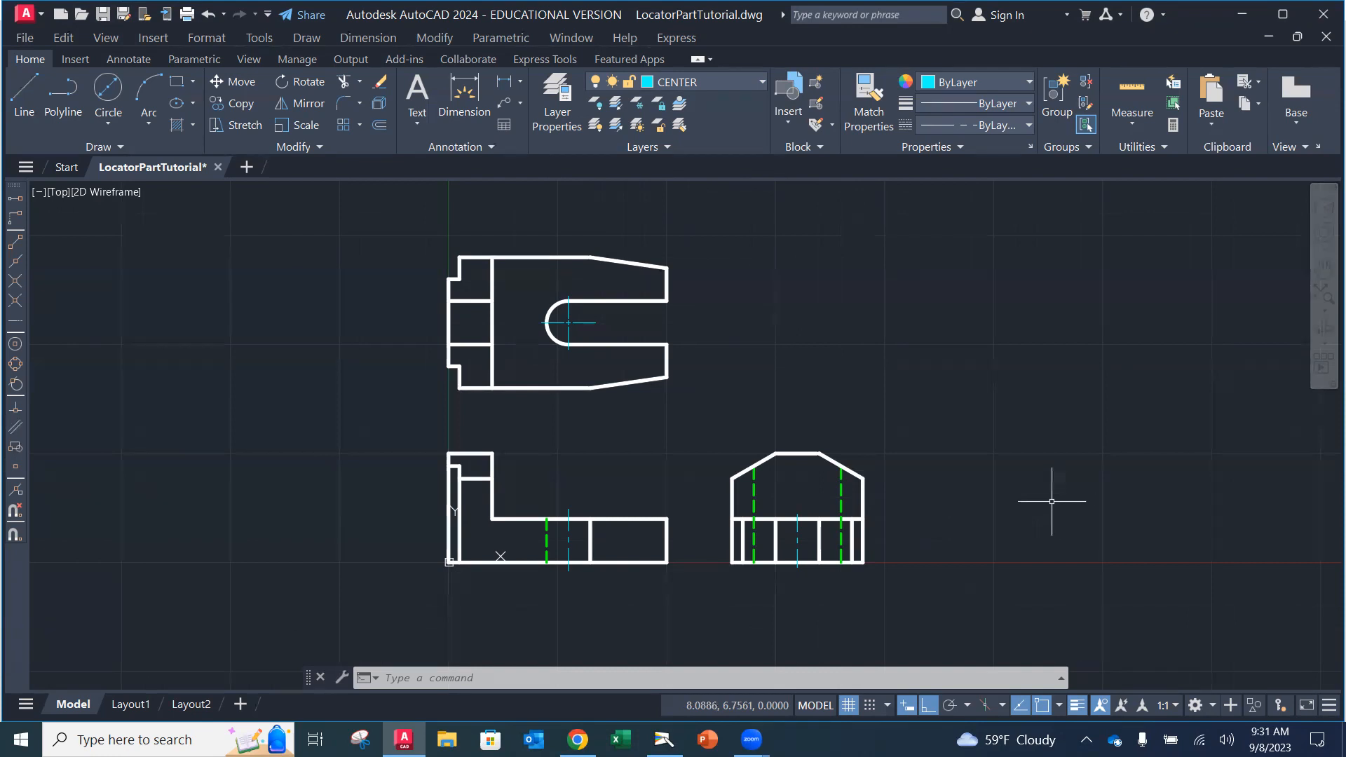
left_click(713, 83)
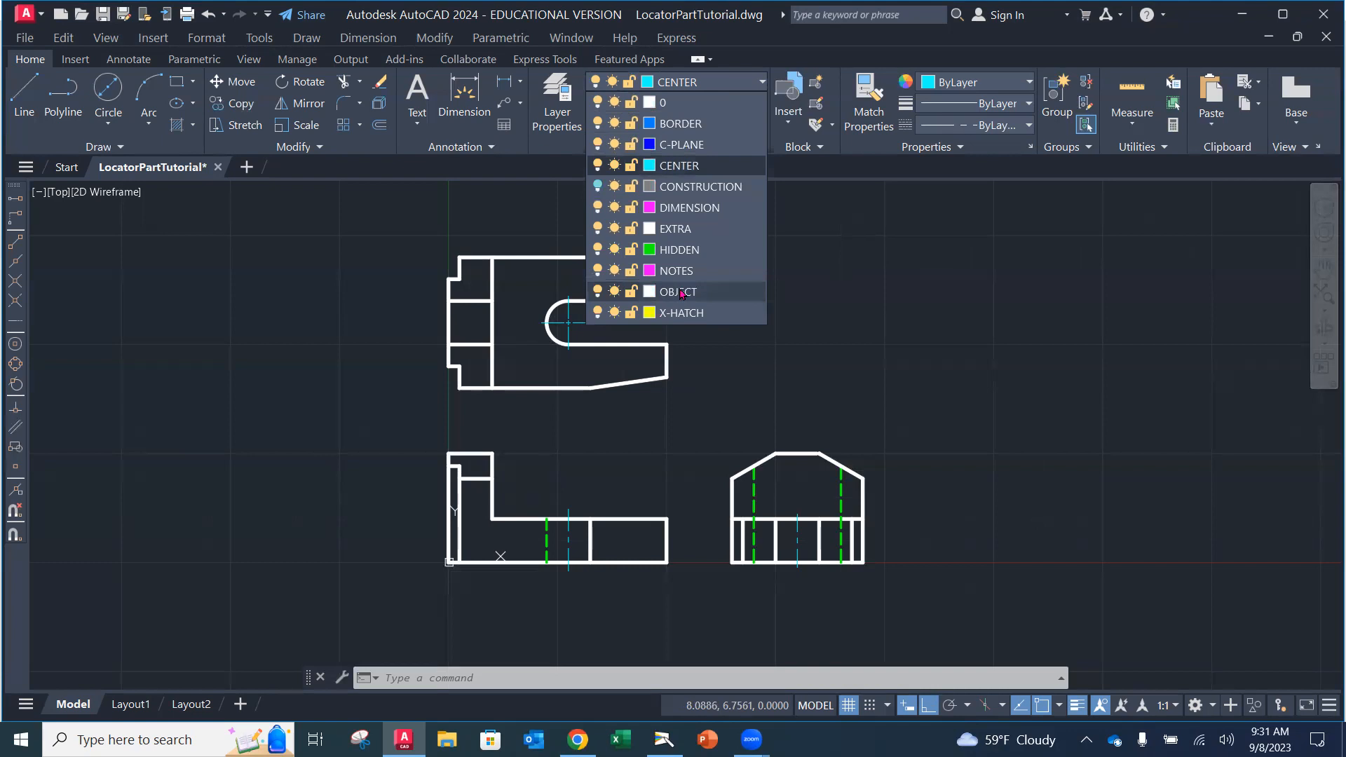
left_click(717, 86)
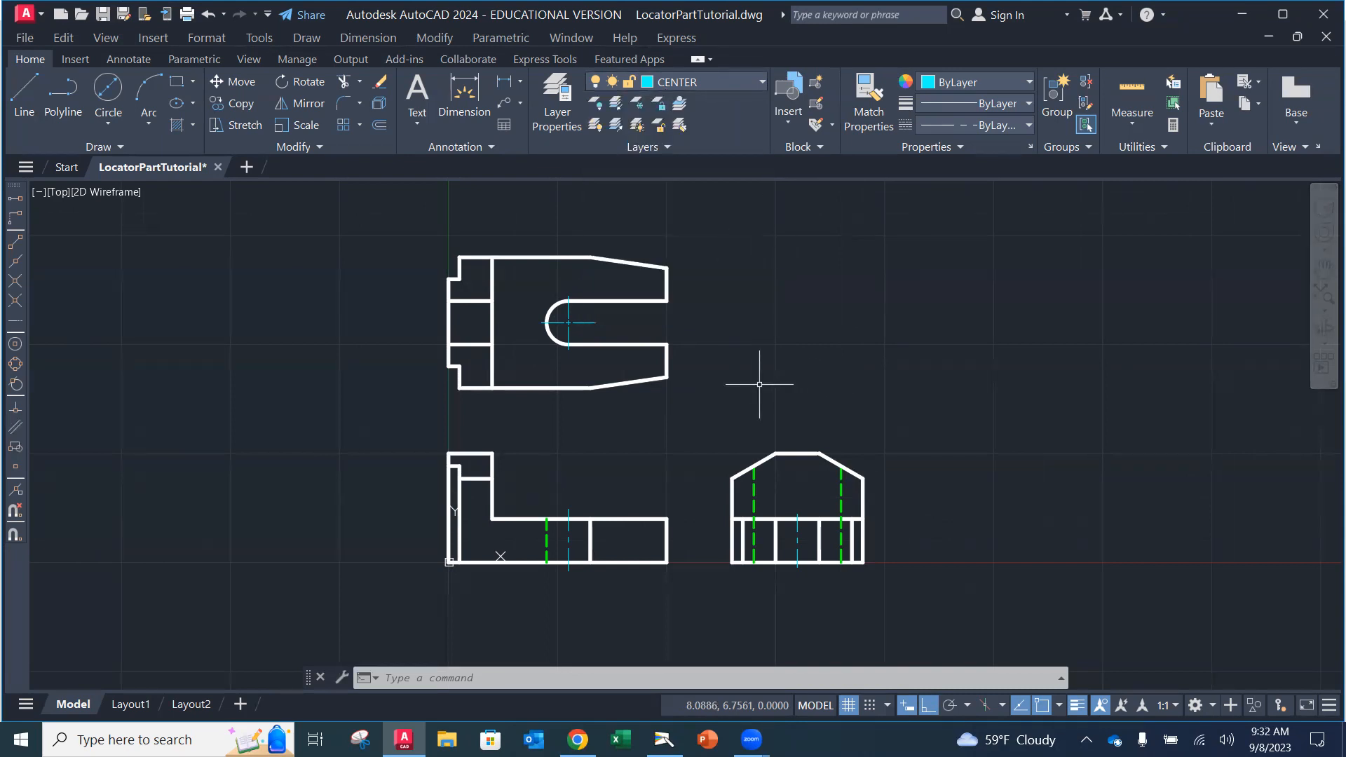